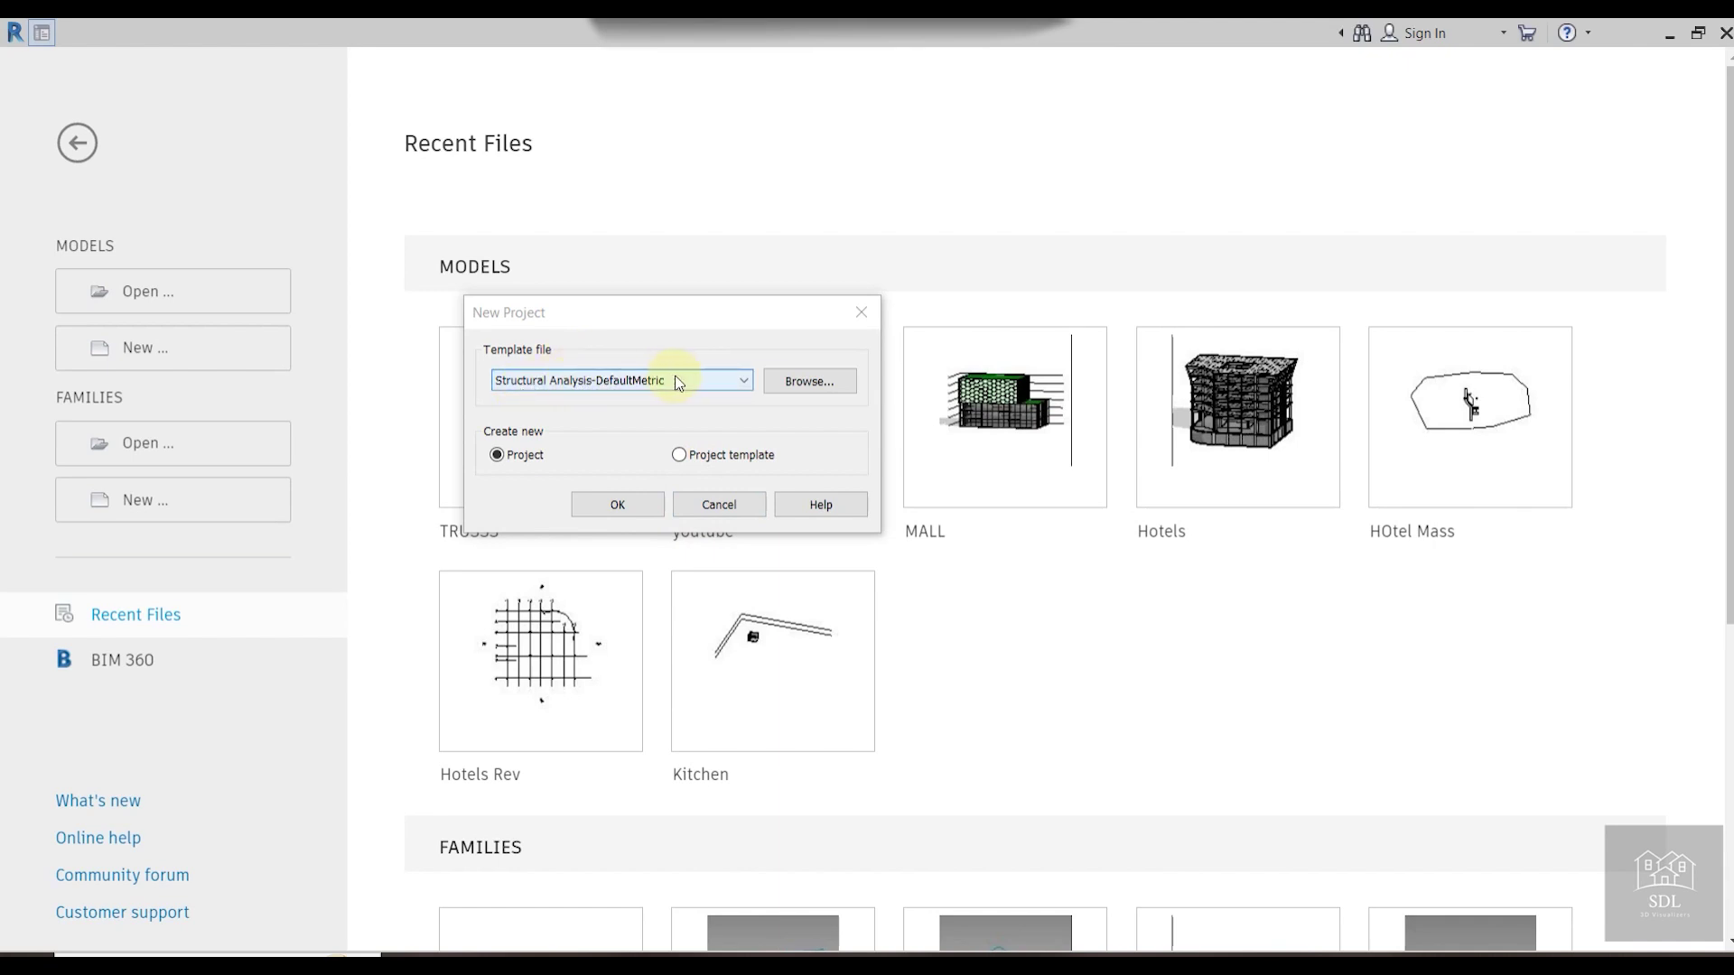
Create a project from the Structural Analysis-DefaultMetric template, switch to the Level 1 structural plan and close the Level 2 view.
click(620, 502)
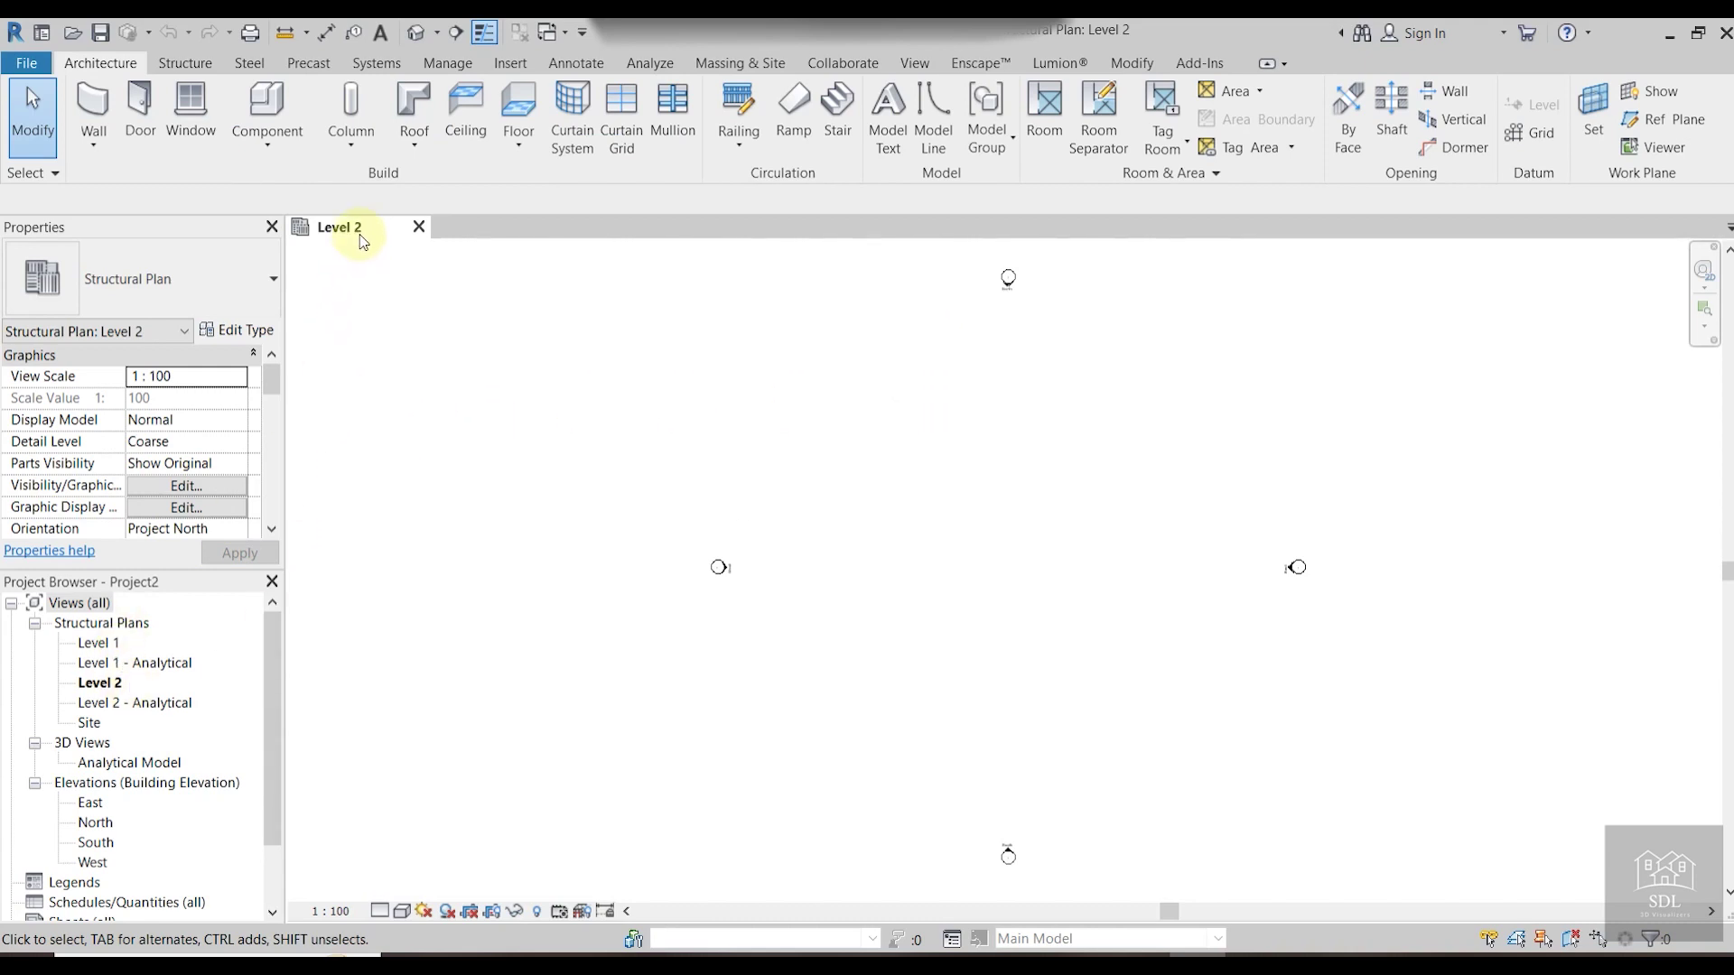
double_click(115, 642)
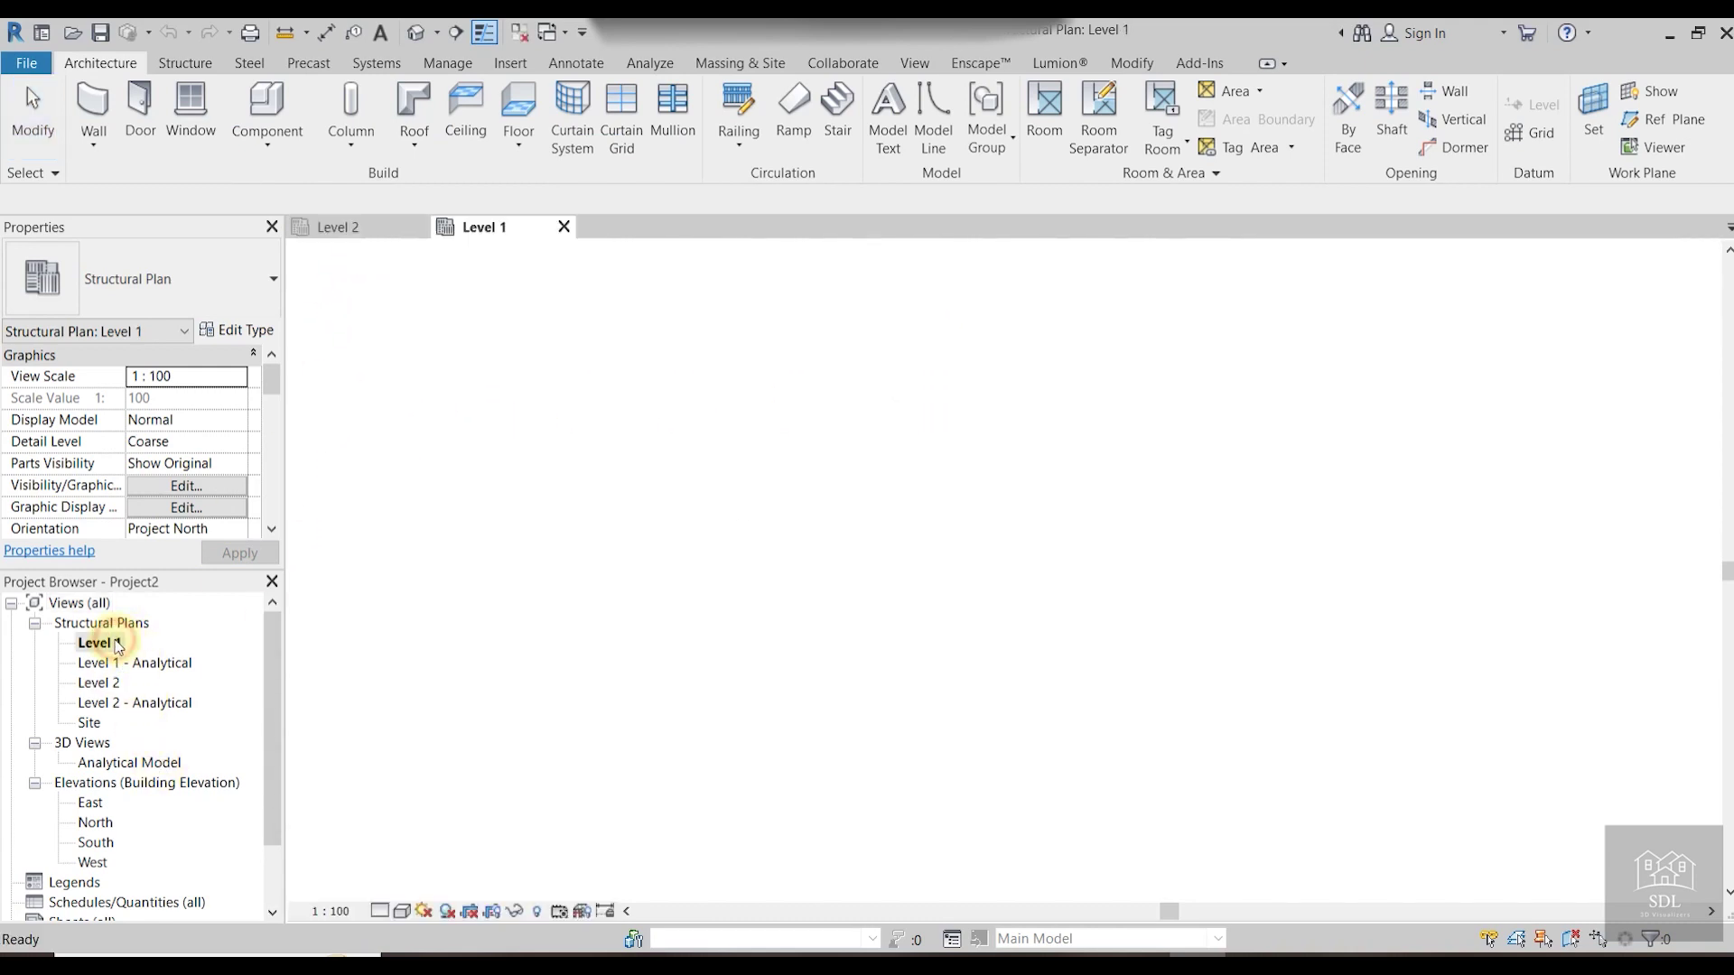
click(417, 226)
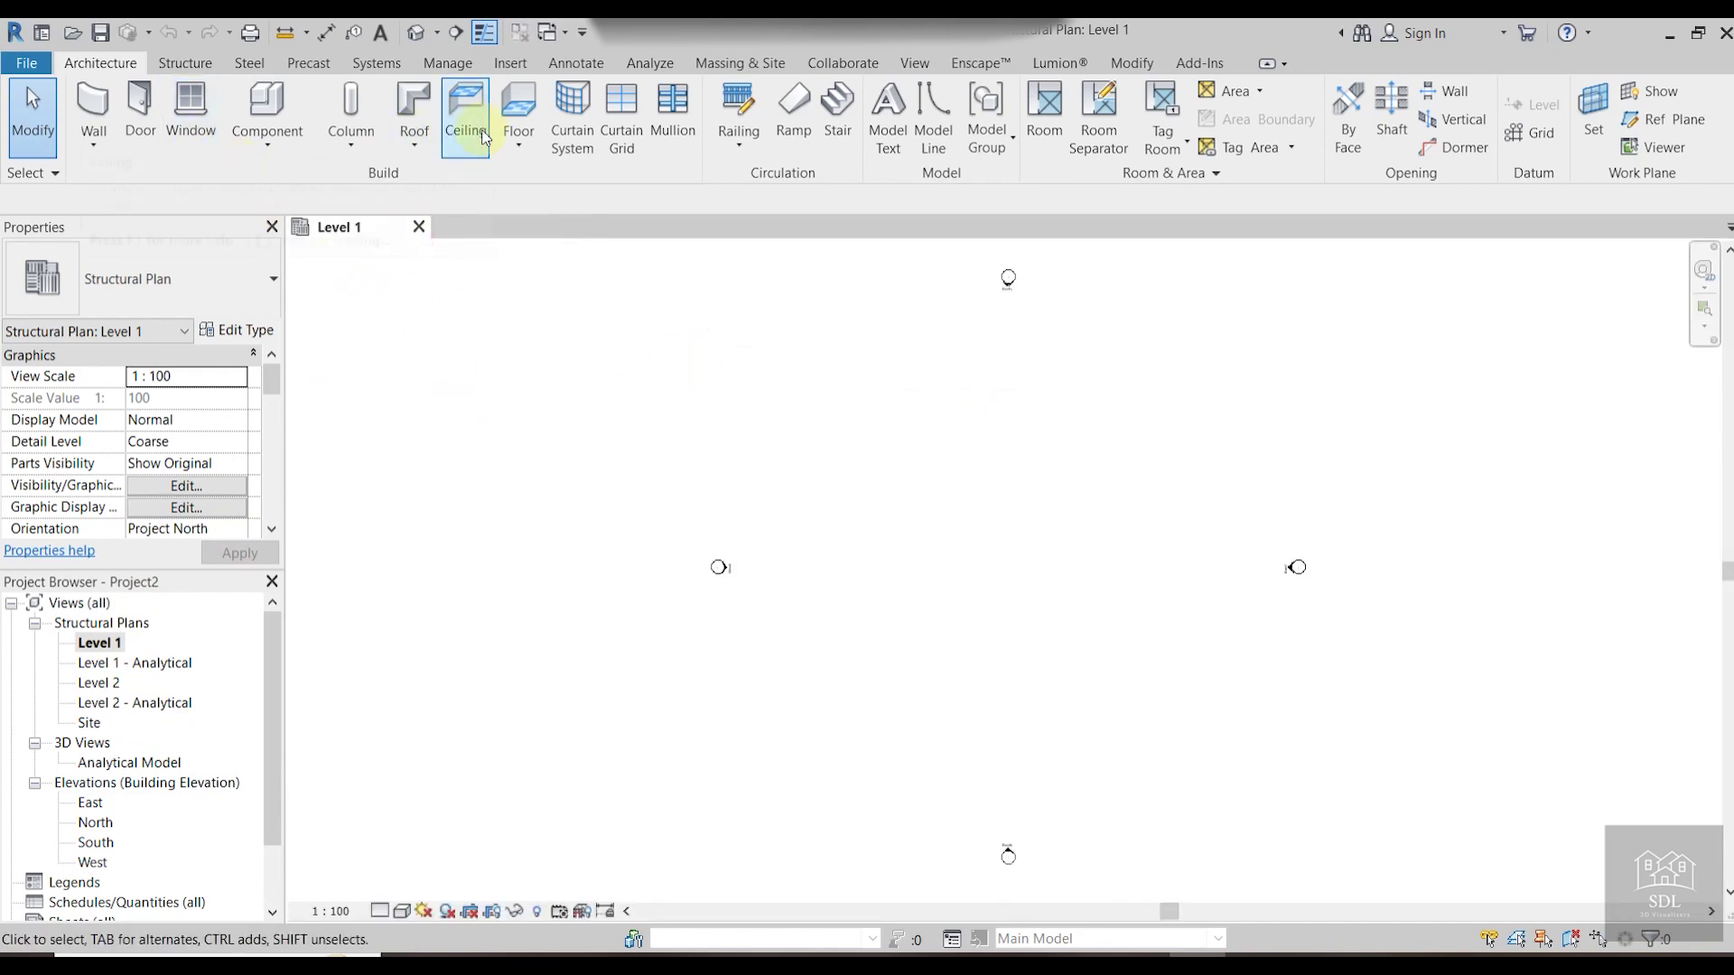
Start a floor on Level 1 and sketch a rectangular boundary about 26000 by 13000 mm between the elevation markers.
click(526, 152)
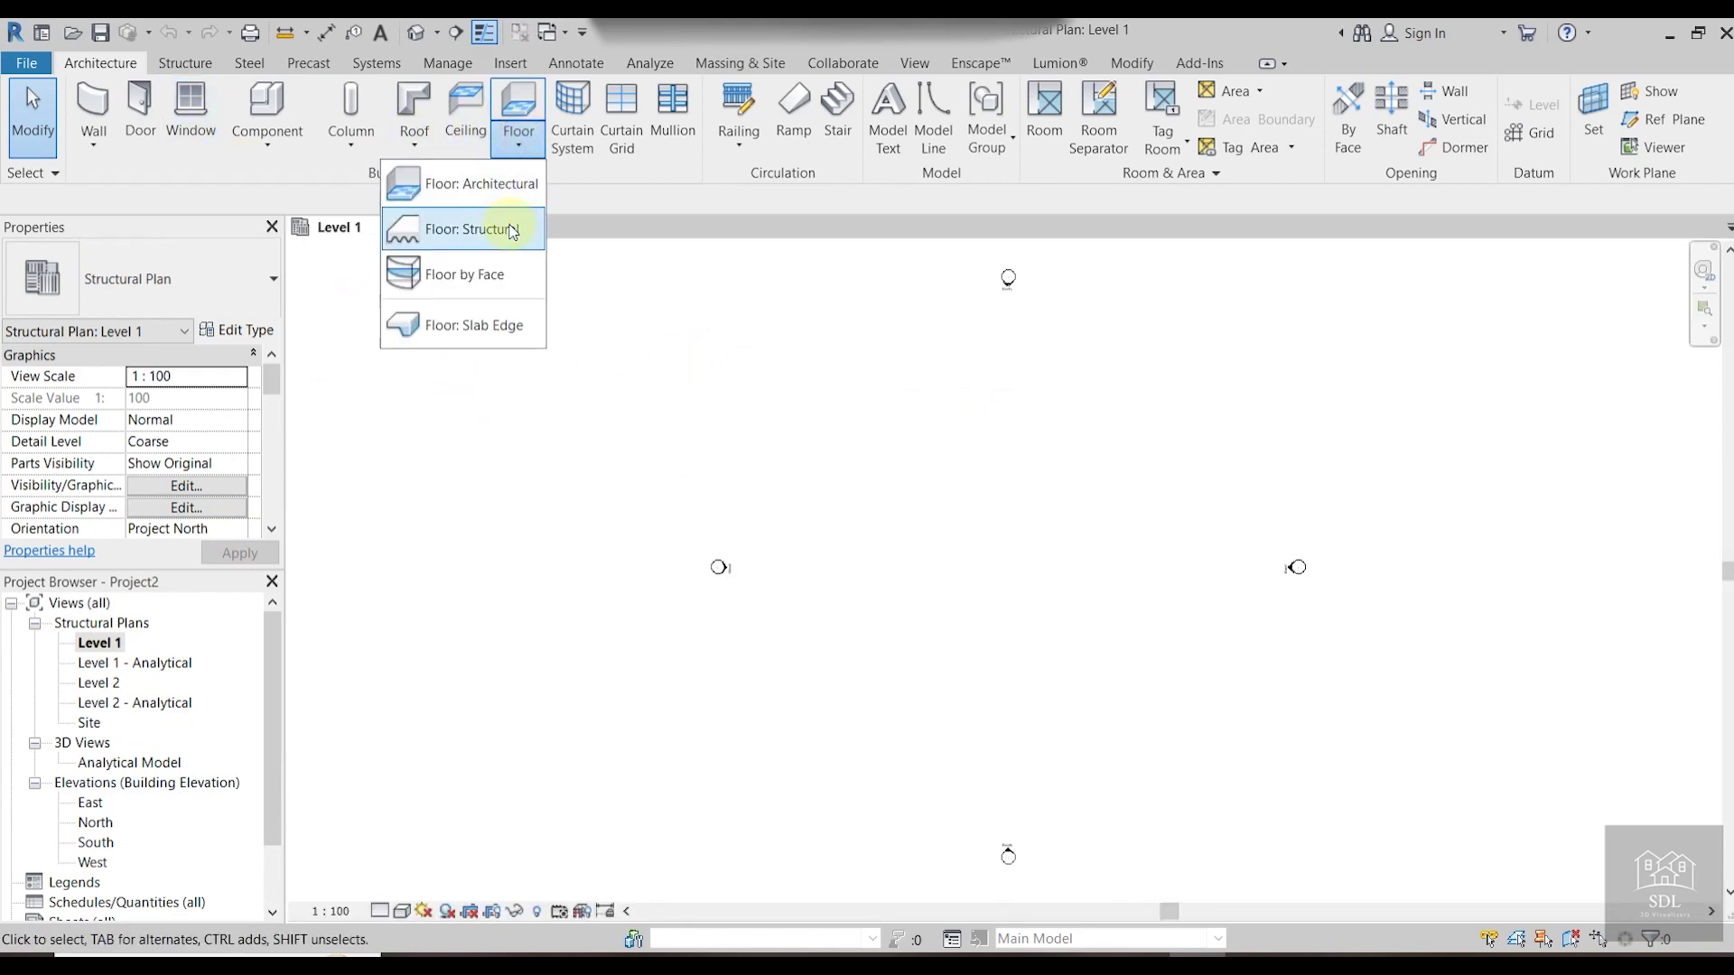
click(503, 230)
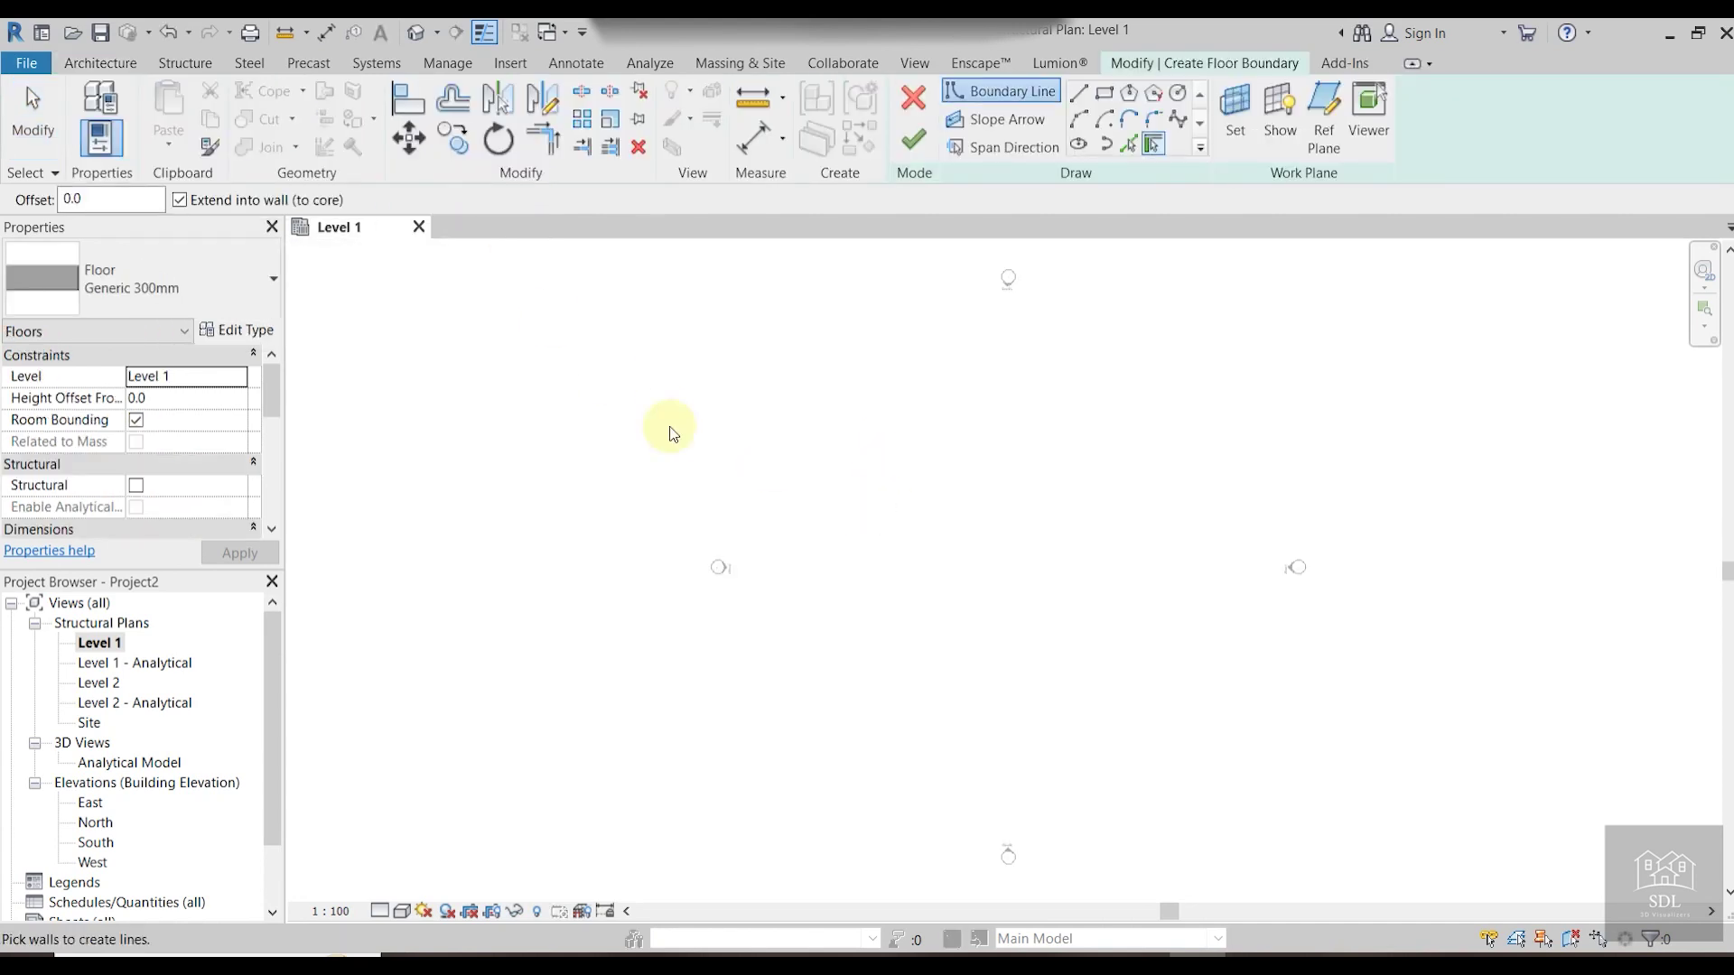
click(1104, 93)
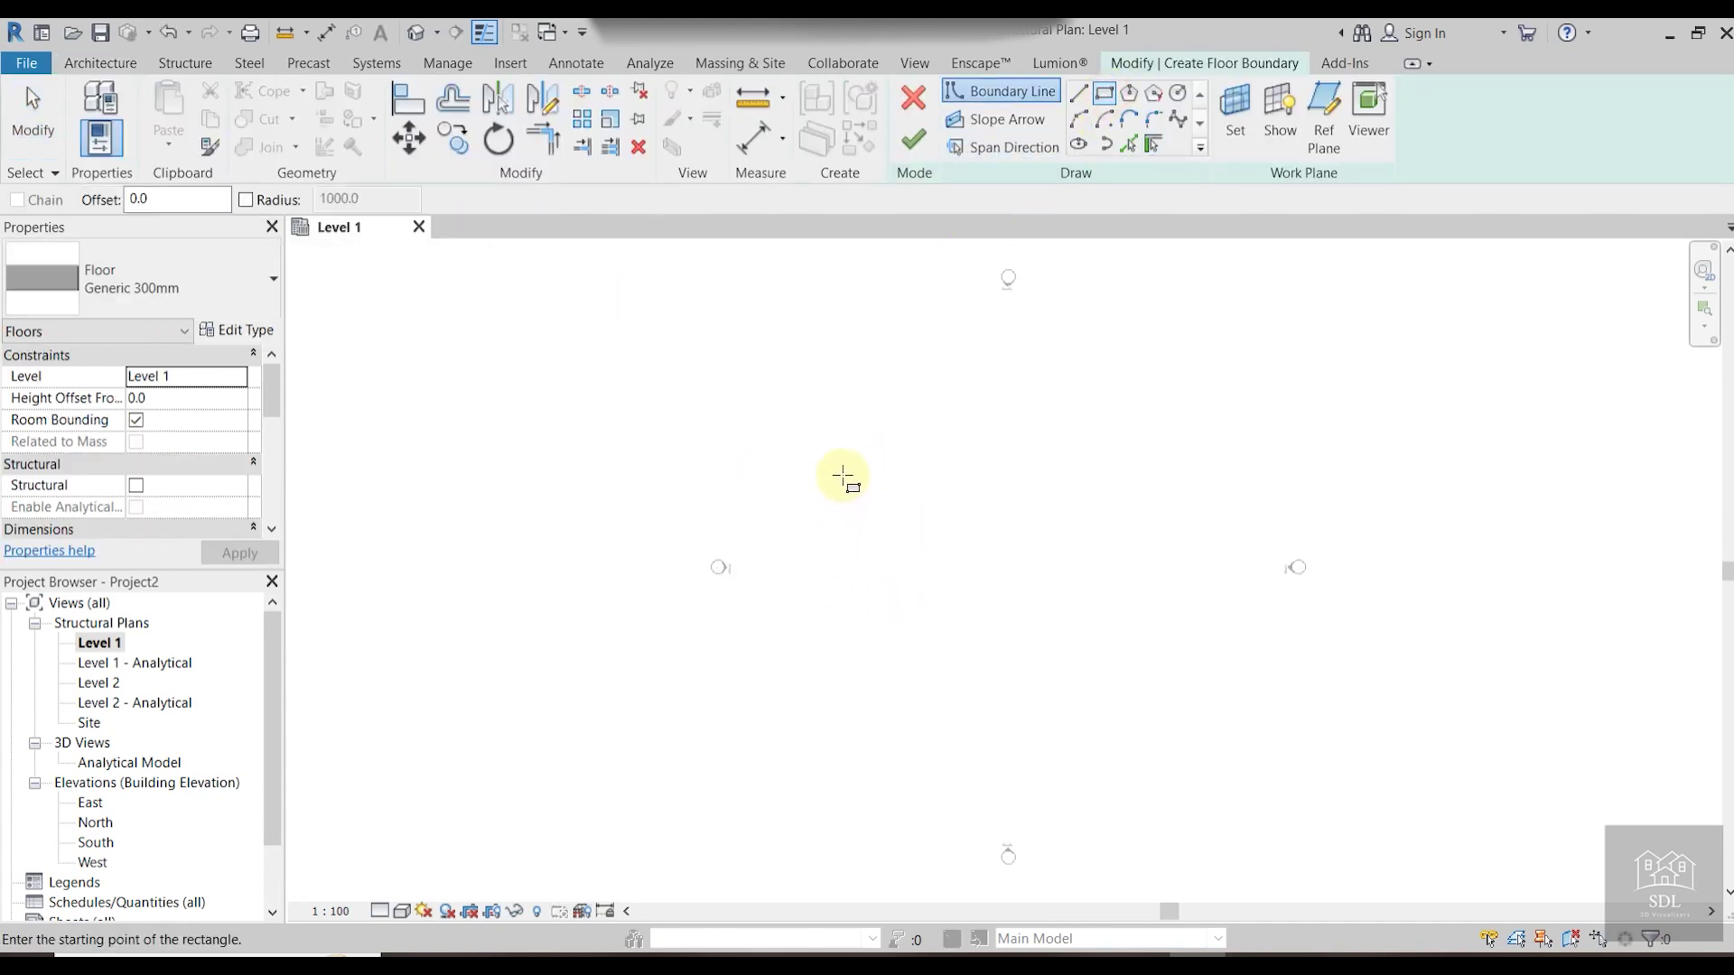
click(843, 474)
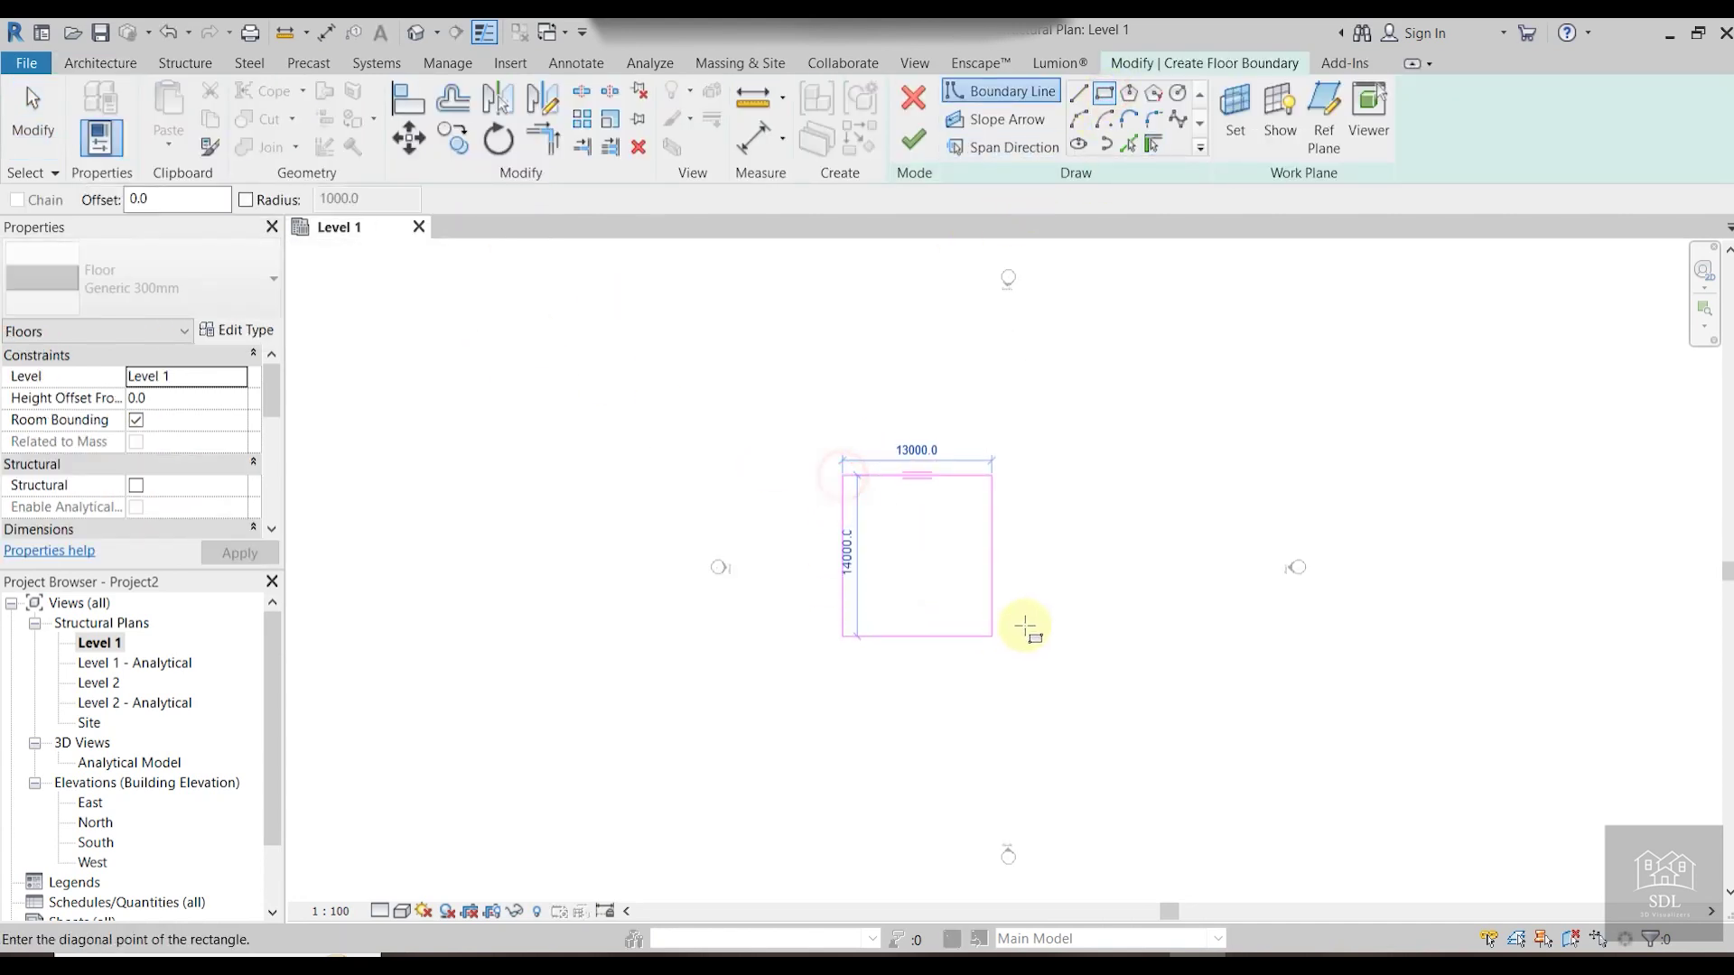
click(1140, 625)
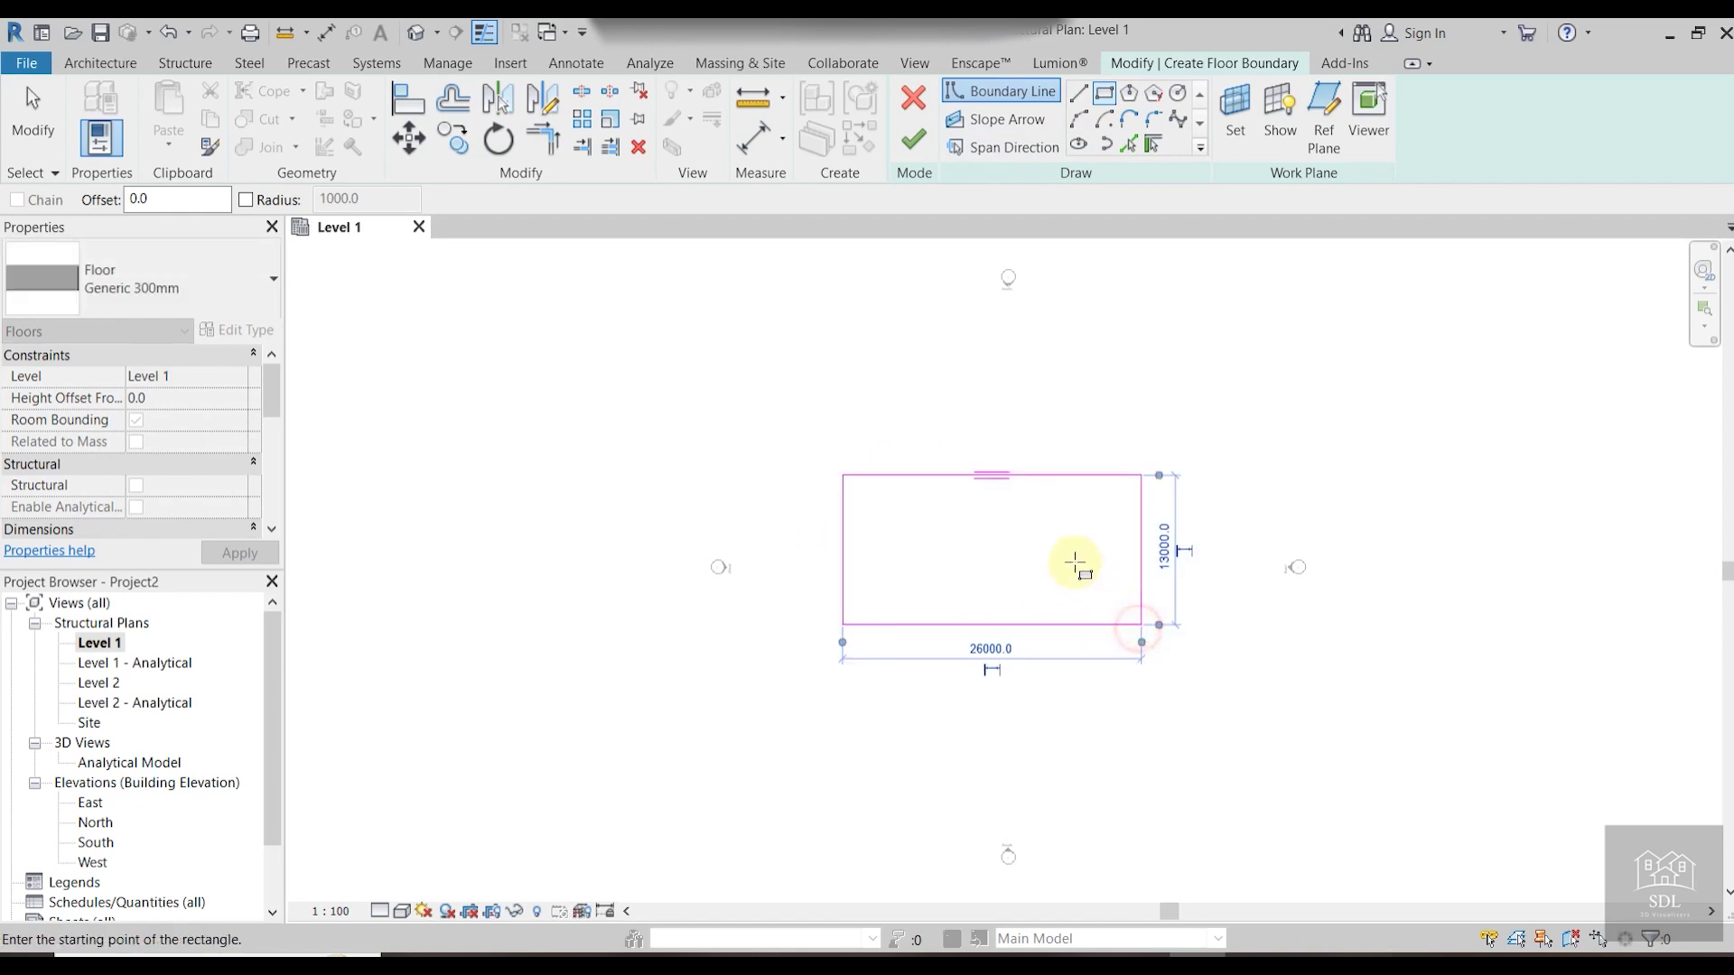
Set the floor boundary's height to 10000 mm and its width to 20000 mm, and finish the floor.
click(1159, 548)
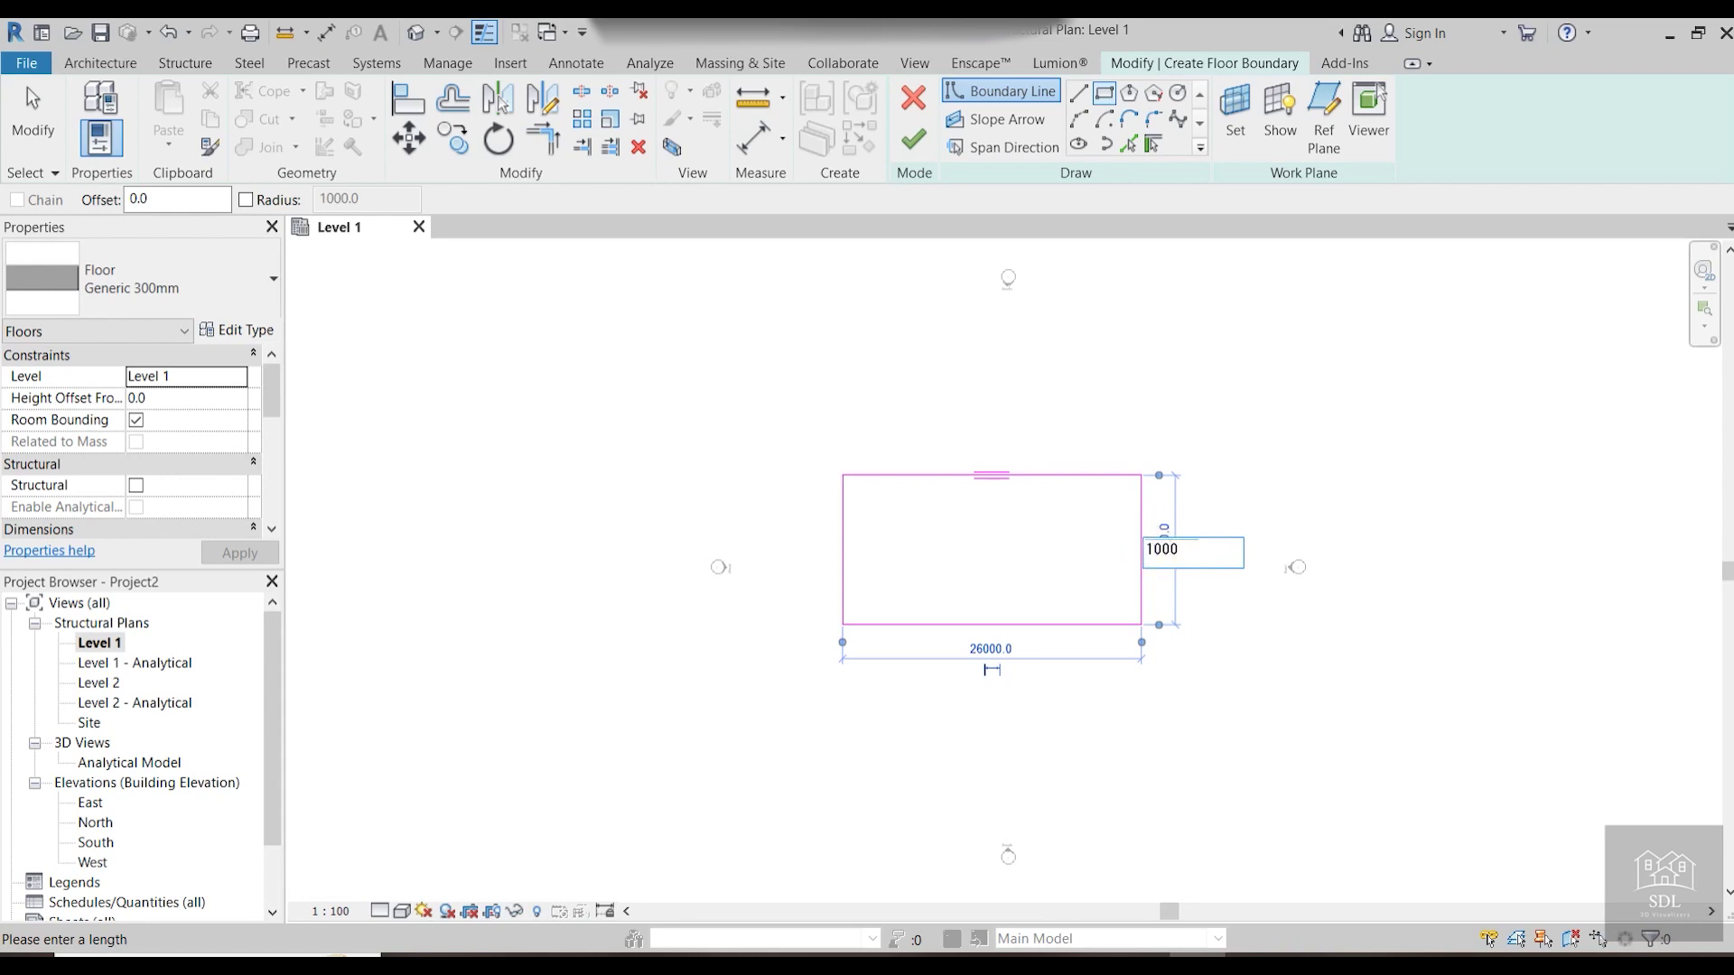
key(Return)
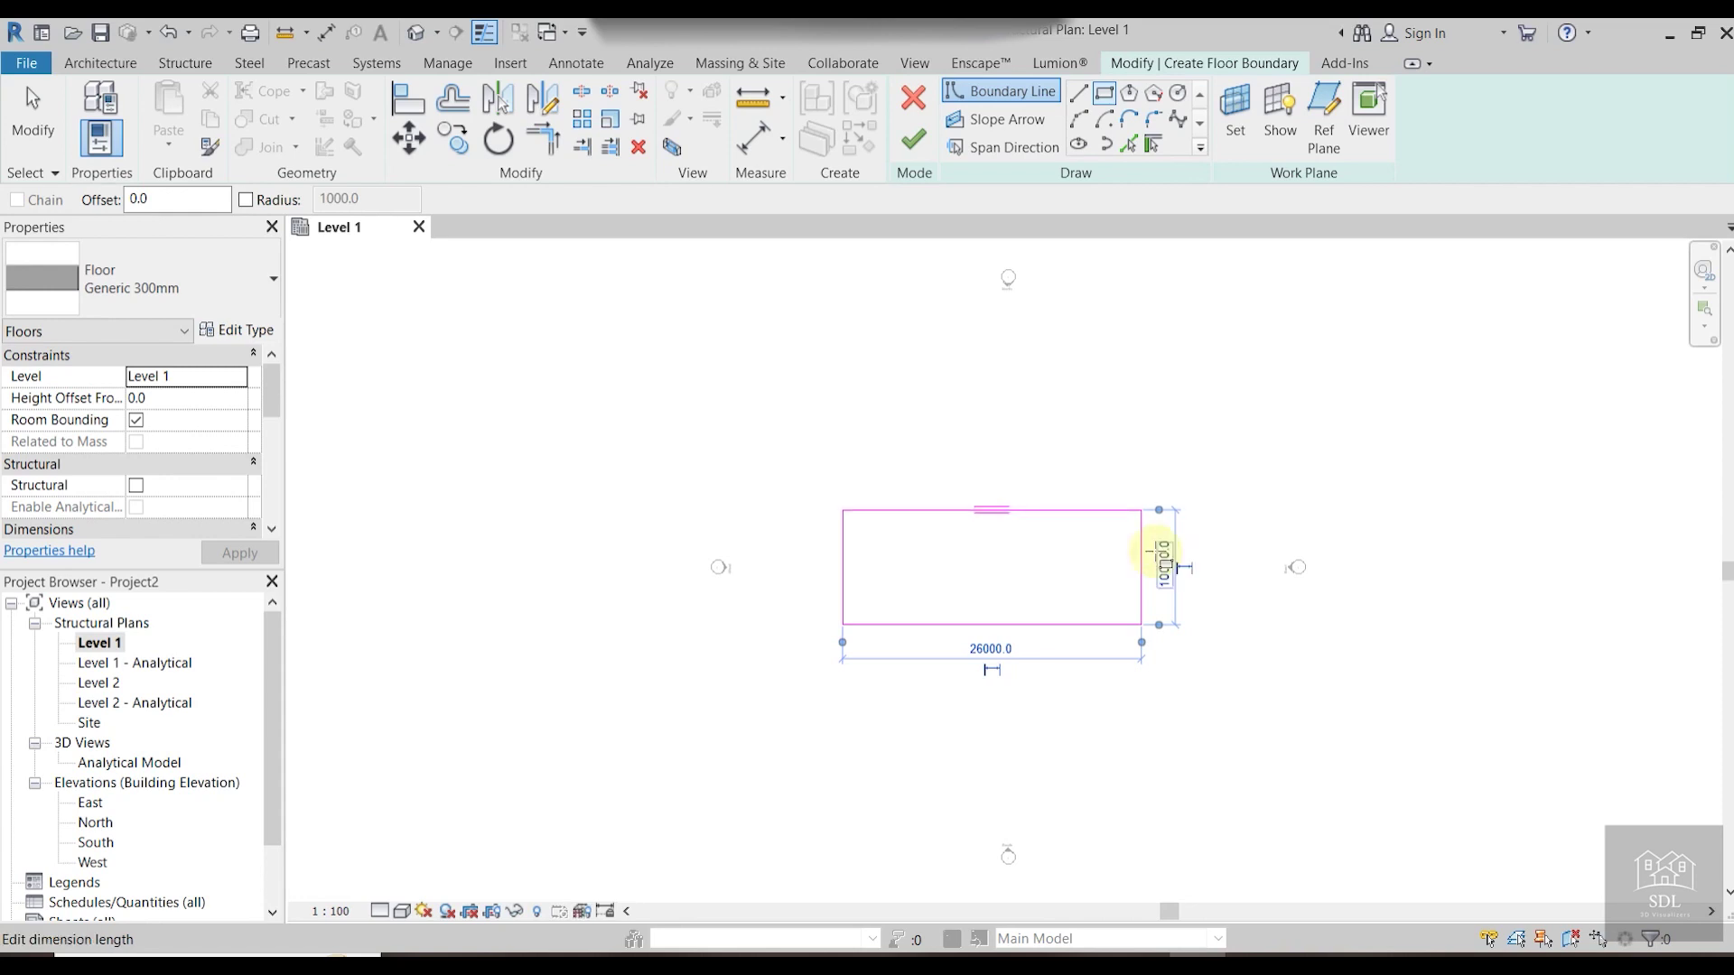
click(992, 650)
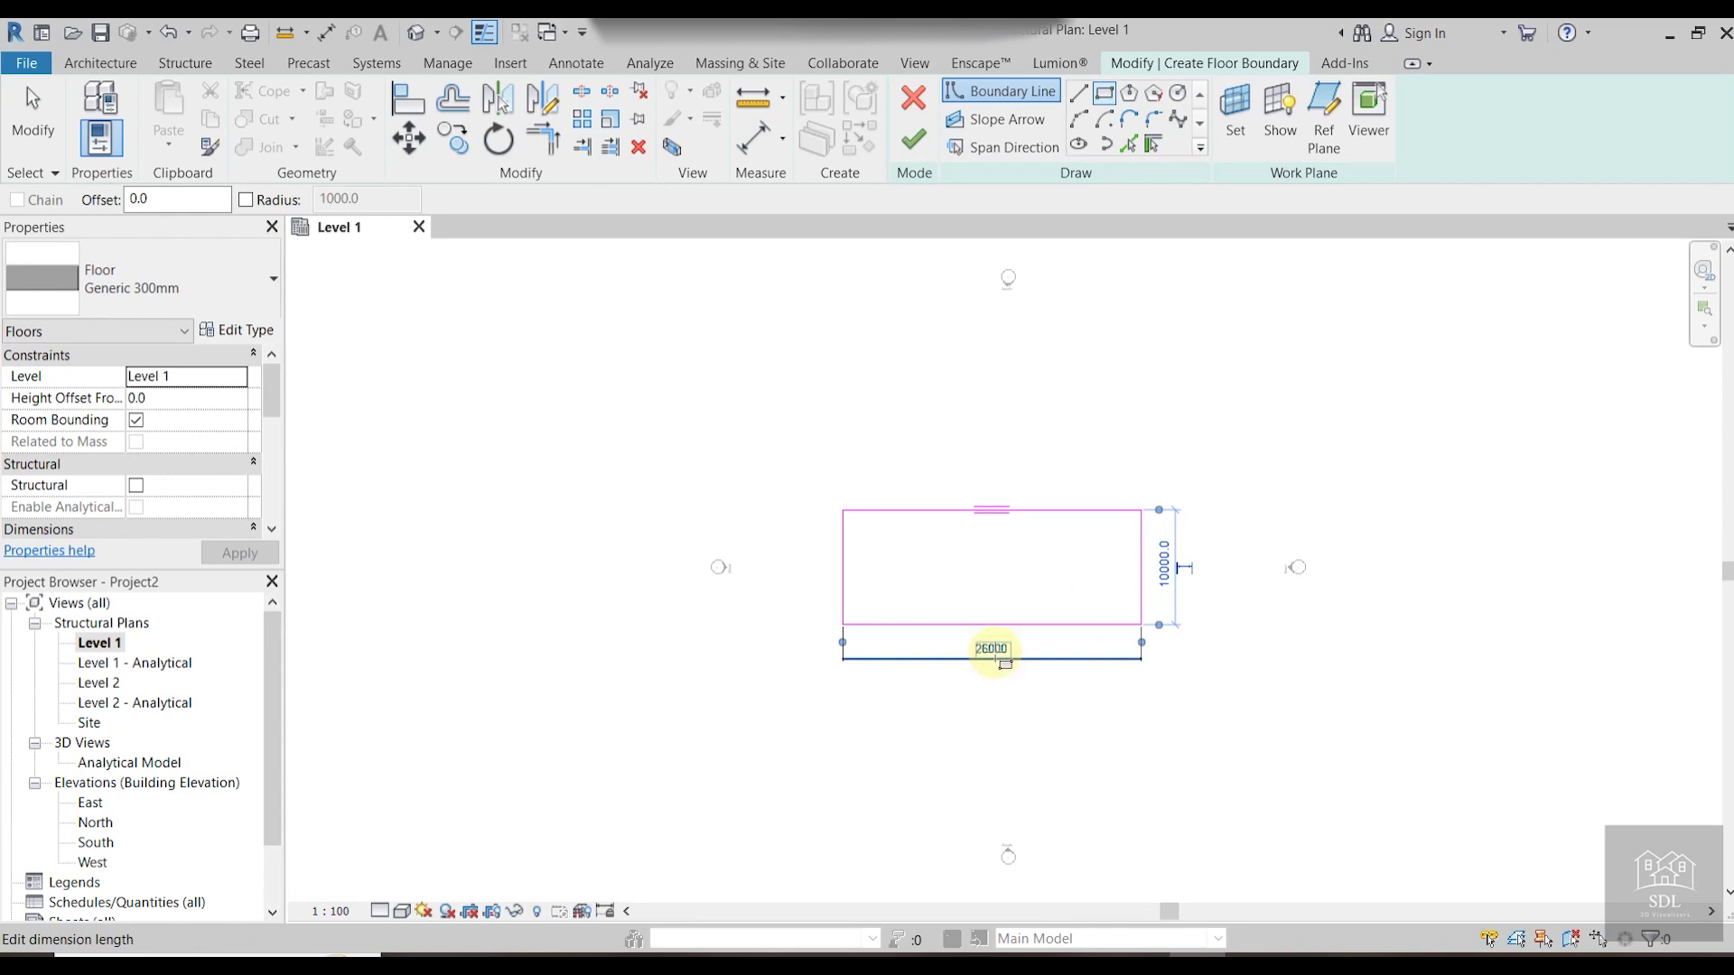
text(2000)
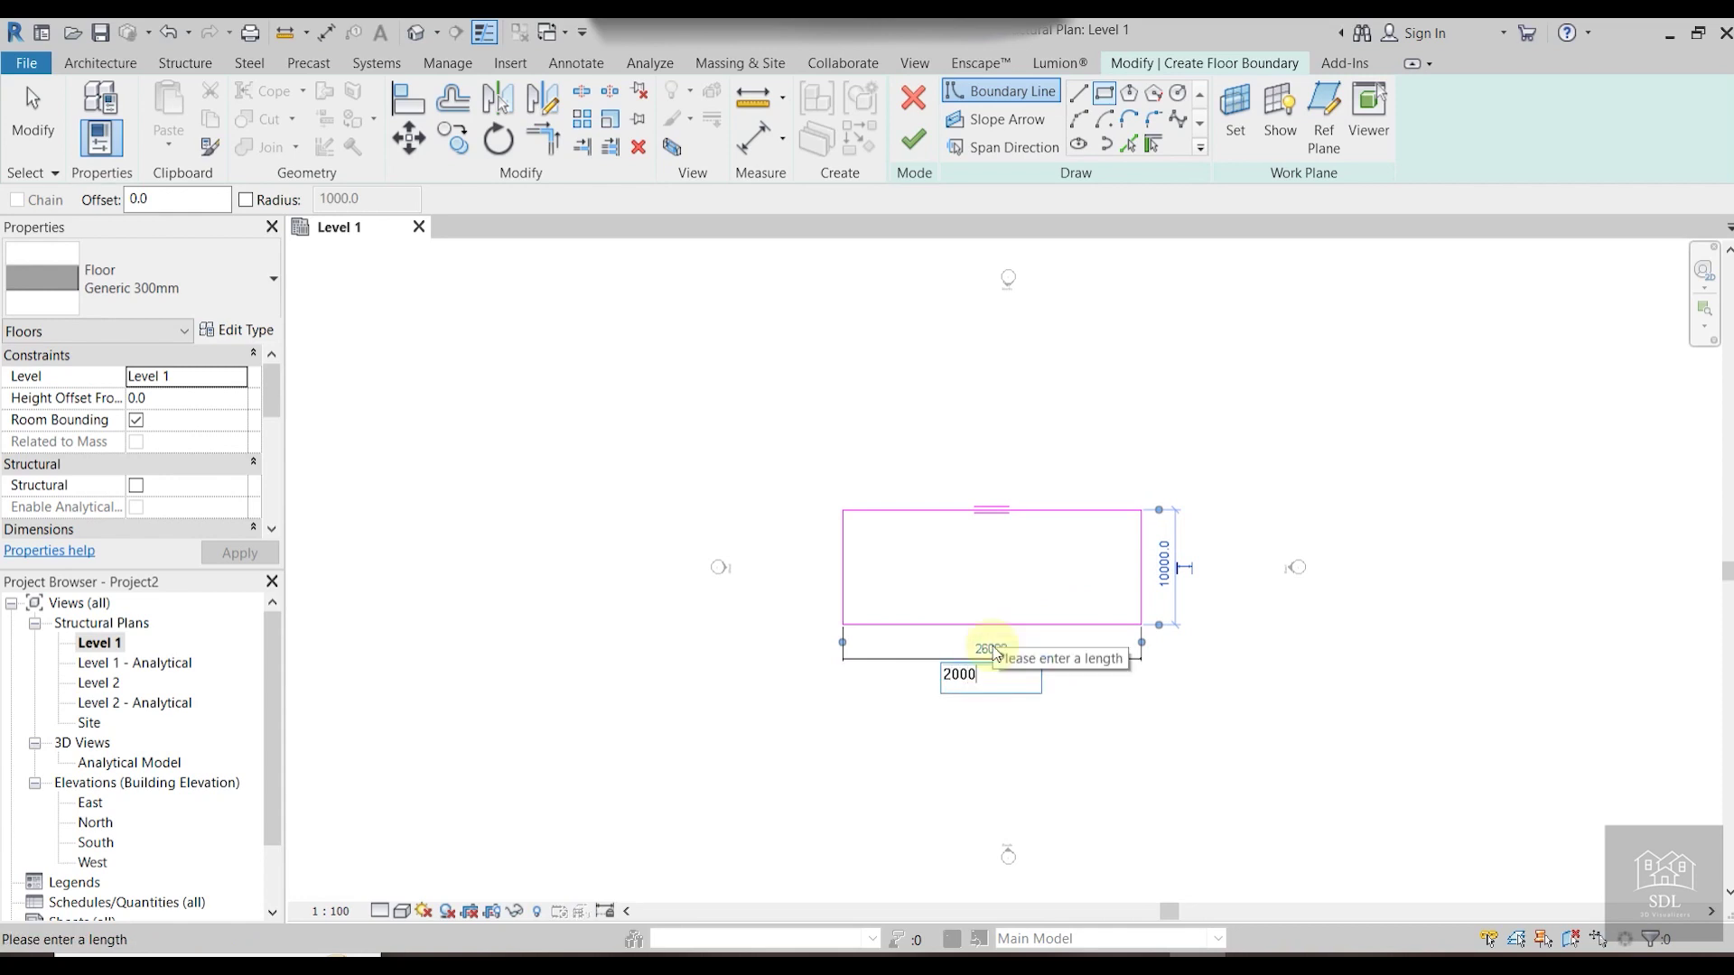
key(Return)
key(Escape)
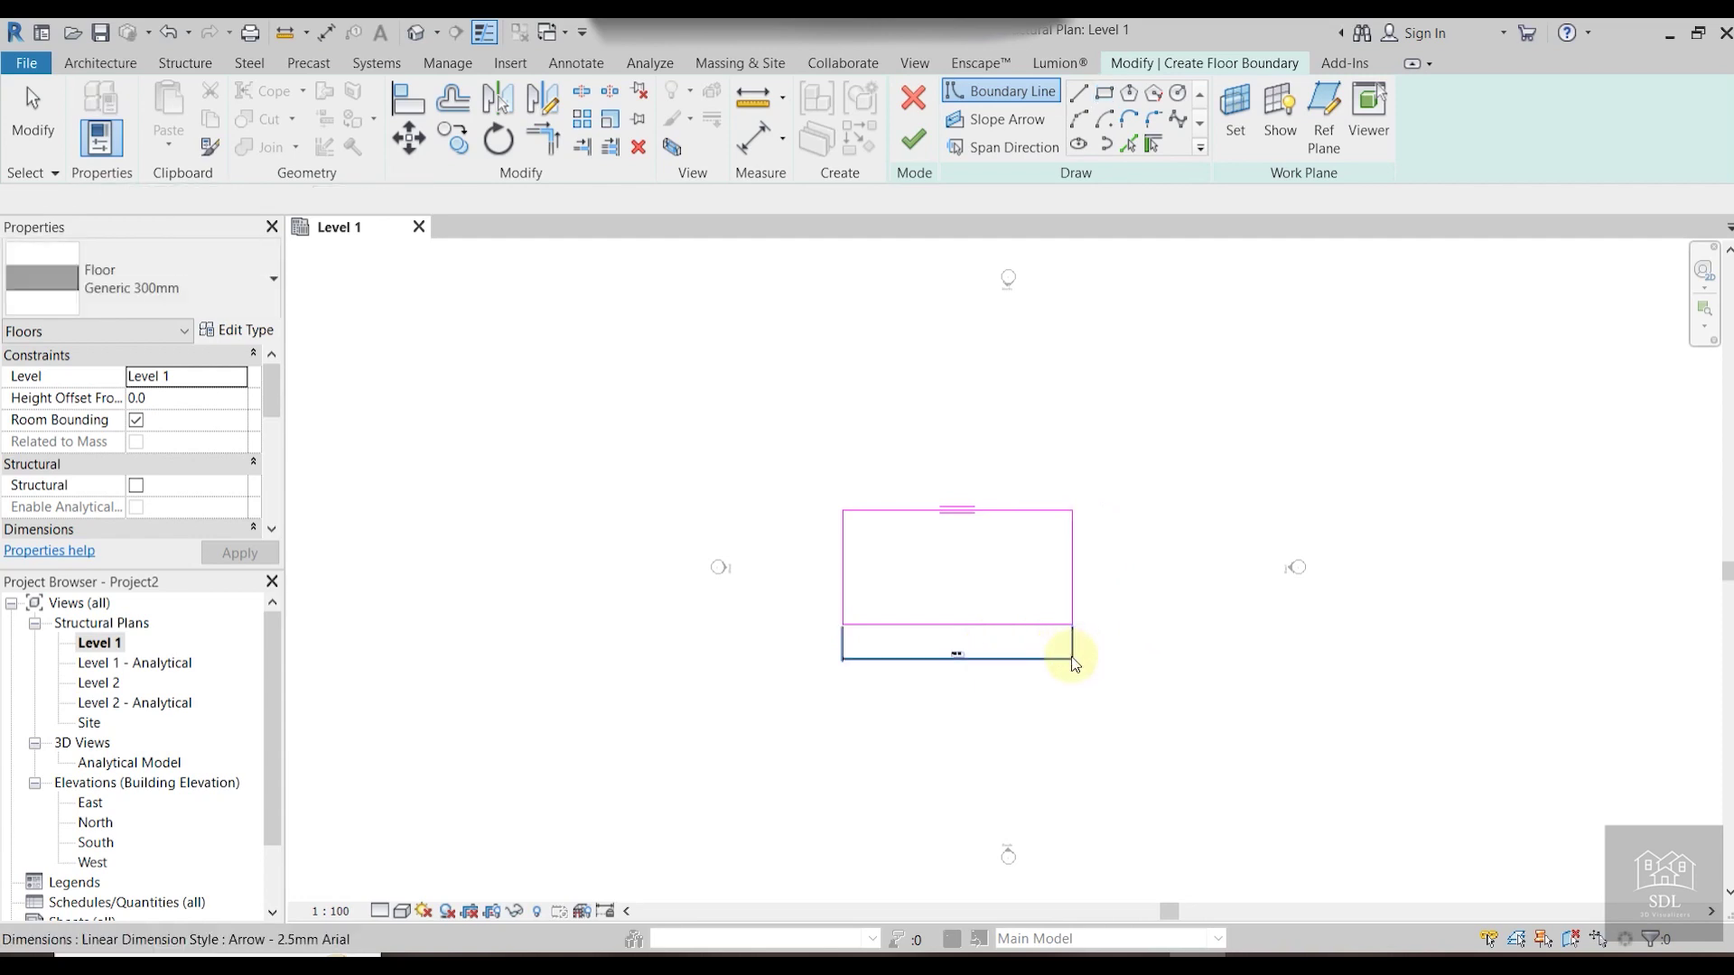
key(Escape)
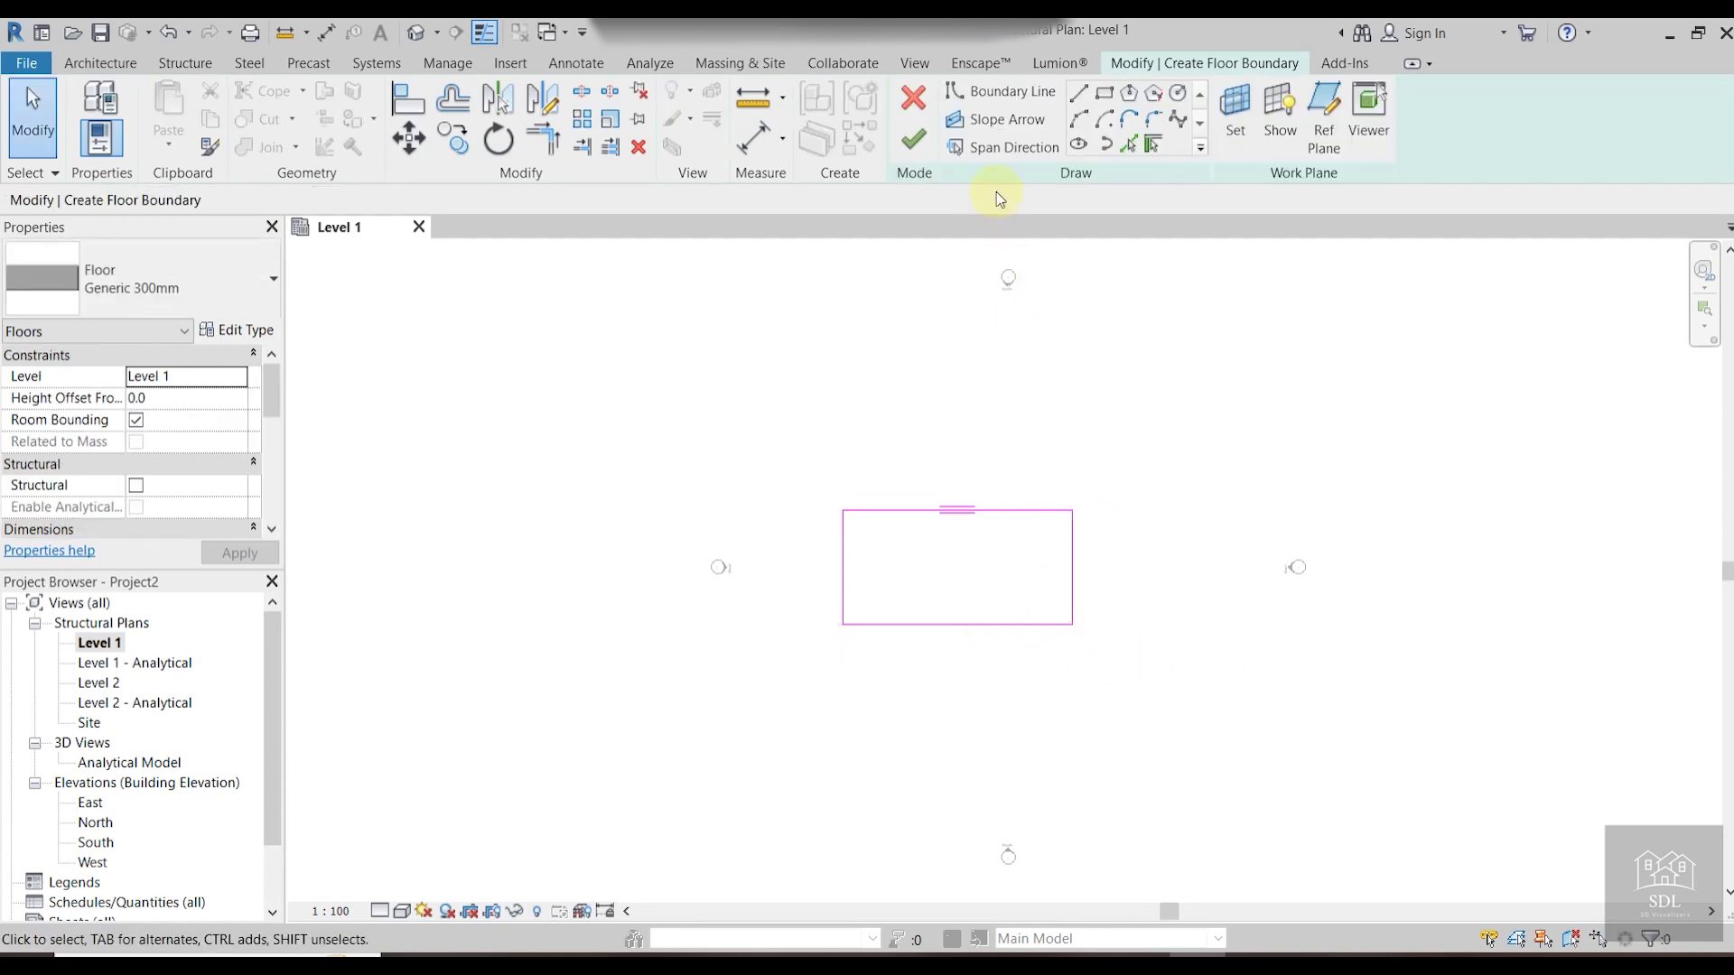
click(913, 144)
scroll(964, 604, up, 5)
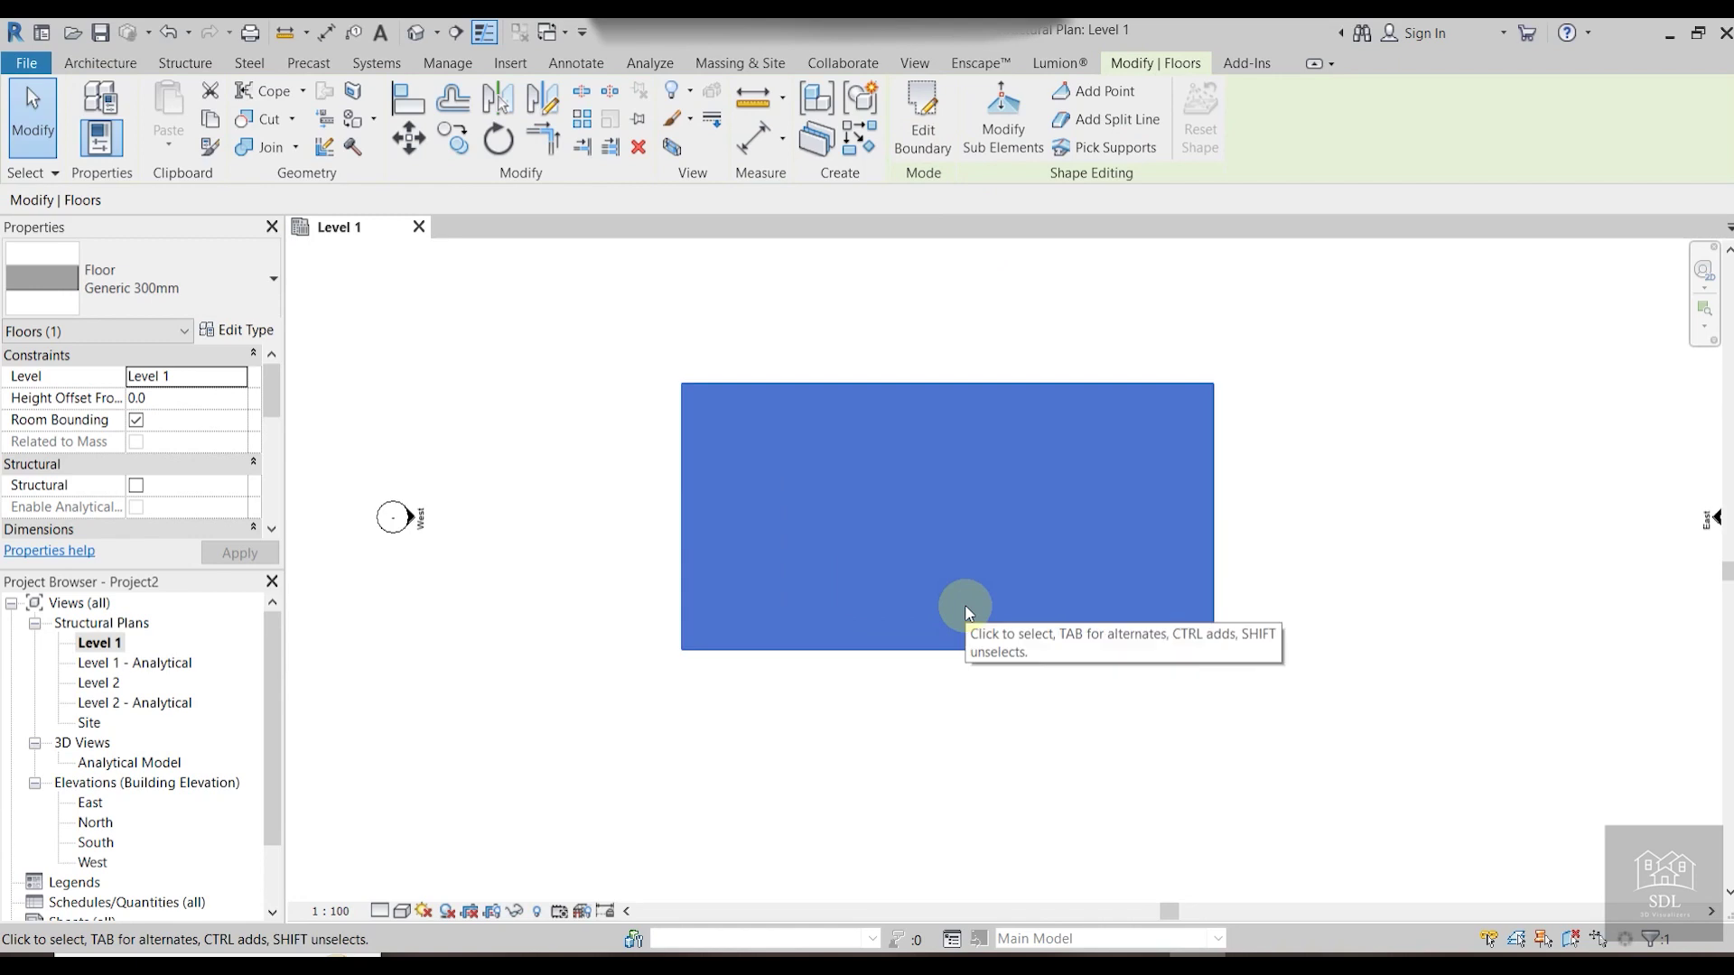
middle_drag(1005, 598, 1046, 647)
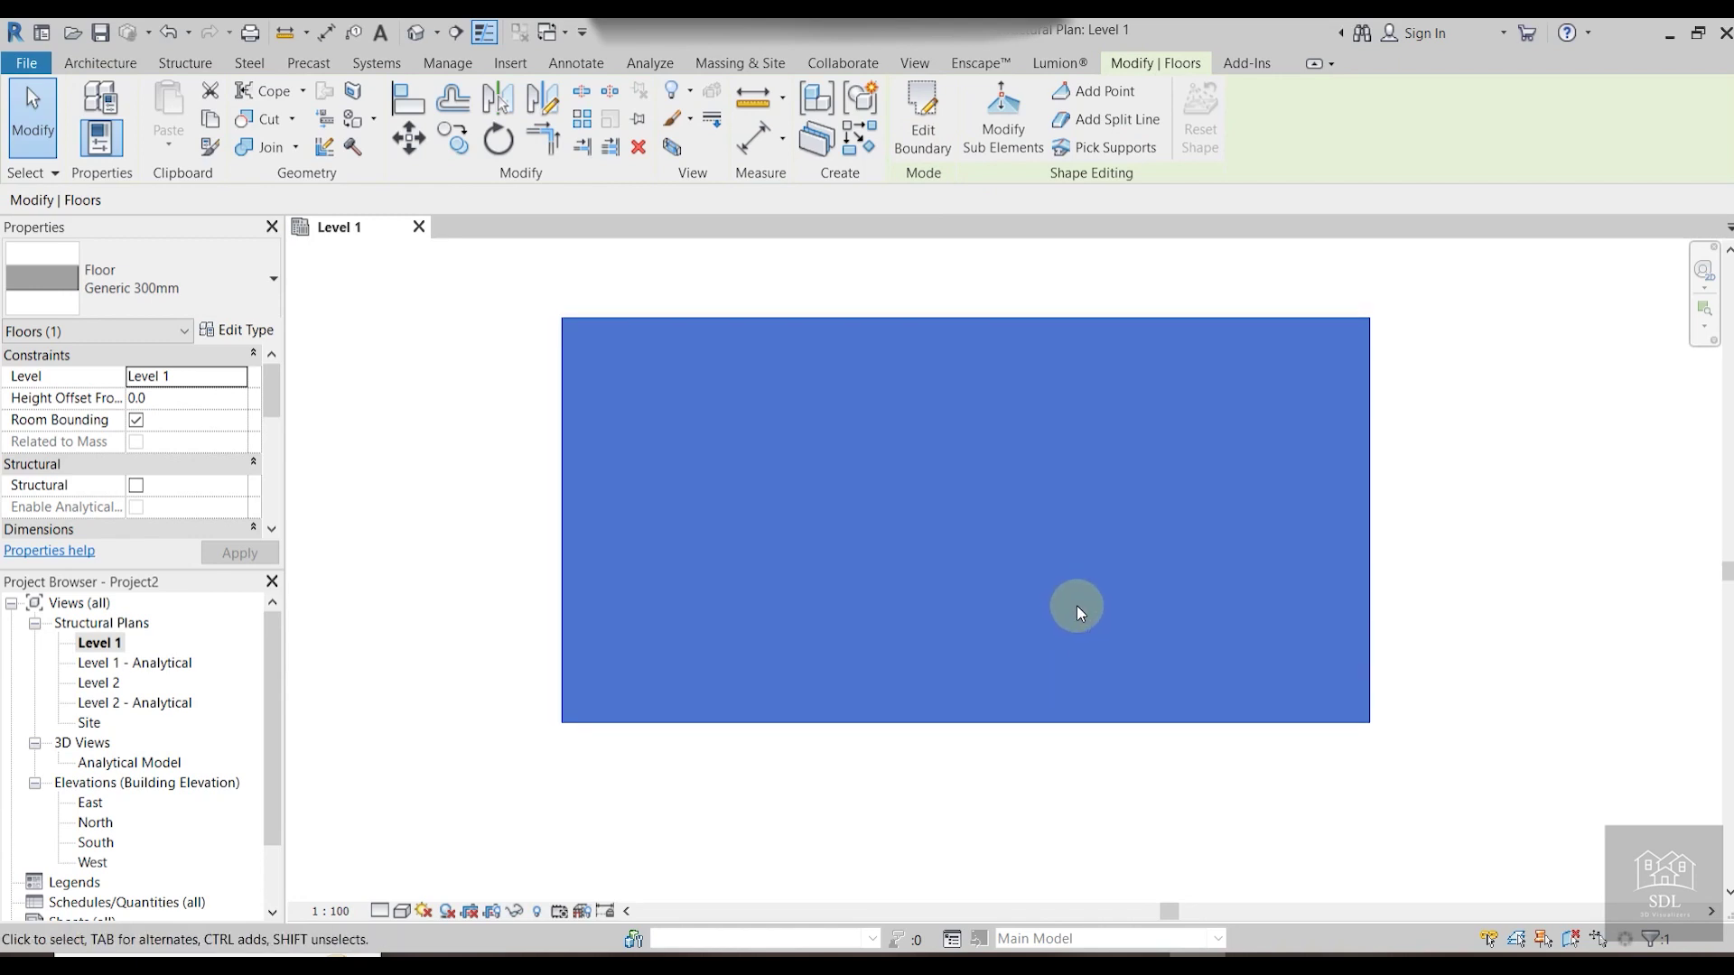
scroll(1077, 605, down, 2)
click(1372, 596)
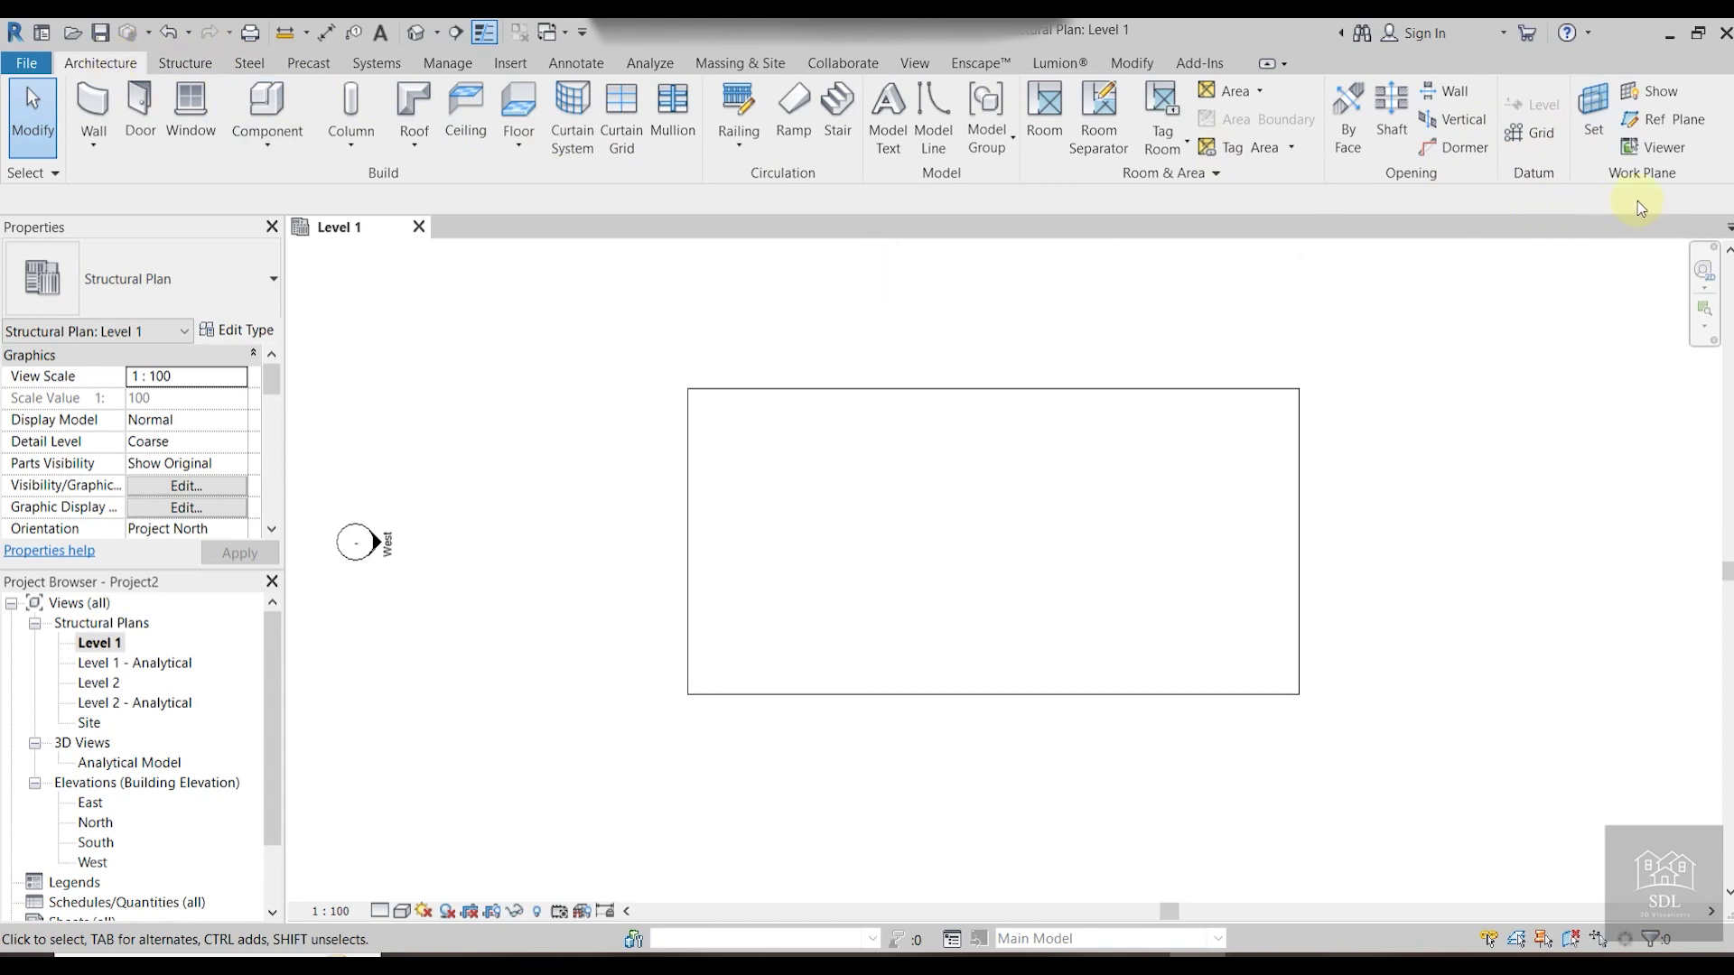
Draw a horizontal reference plane just below the floor's lower edge, extending past both ends, and fill in its name.
click(199, 68)
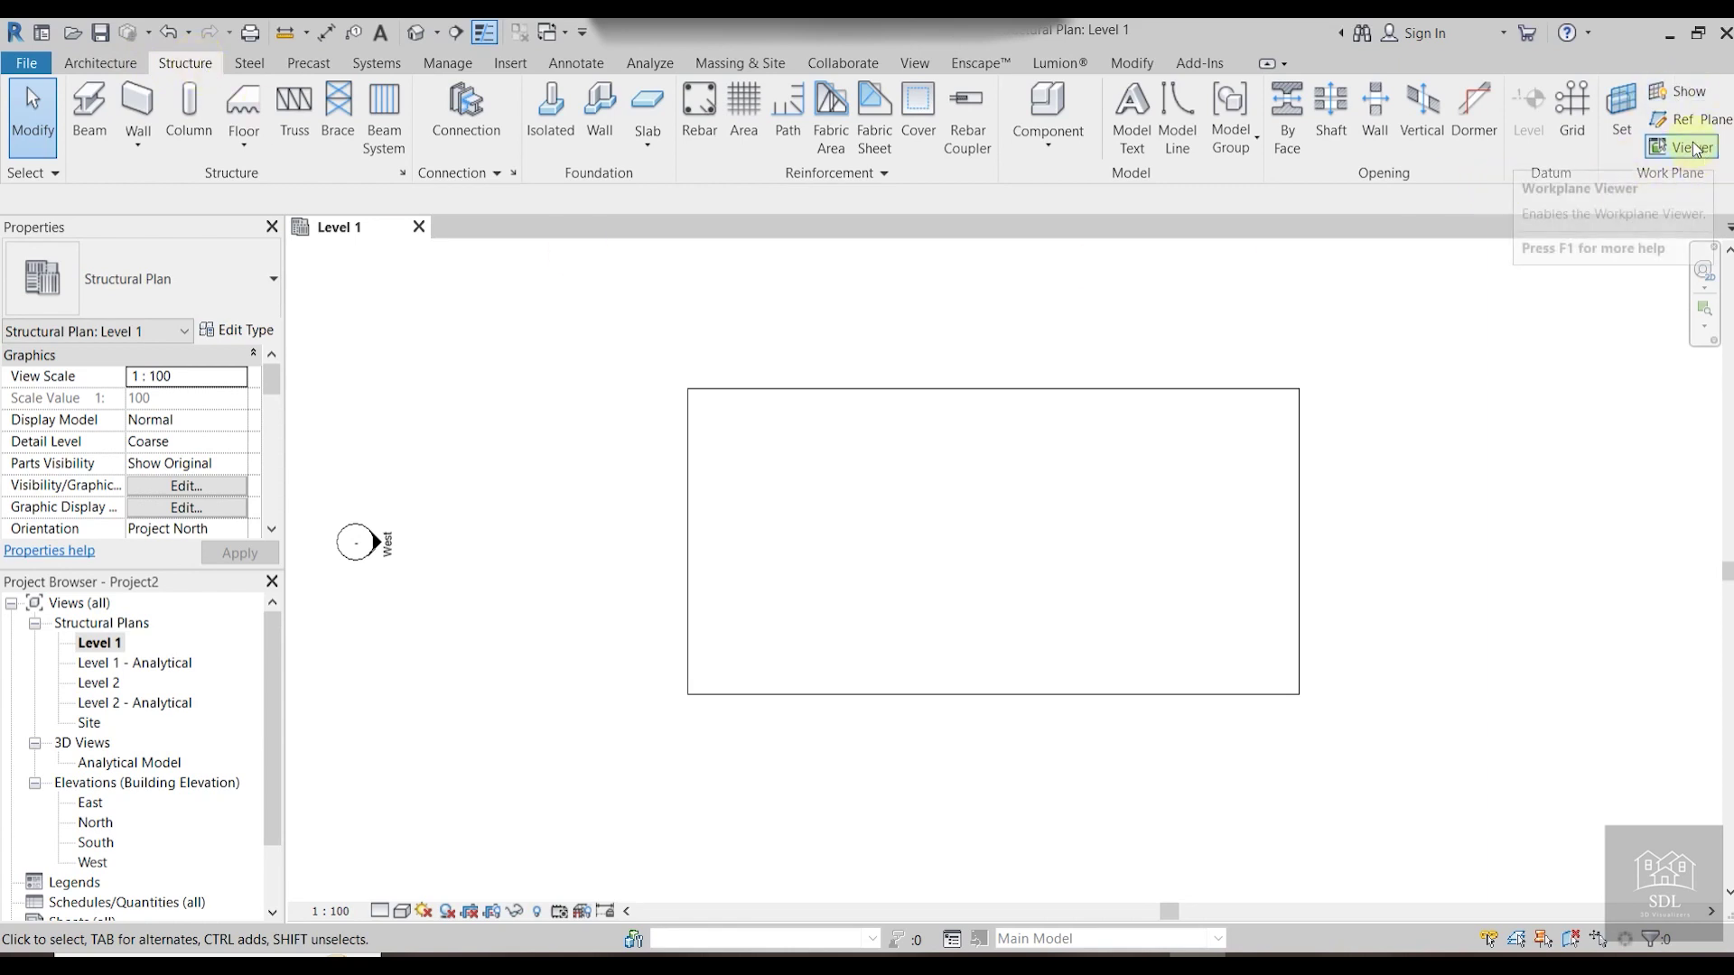
click(1682, 119)
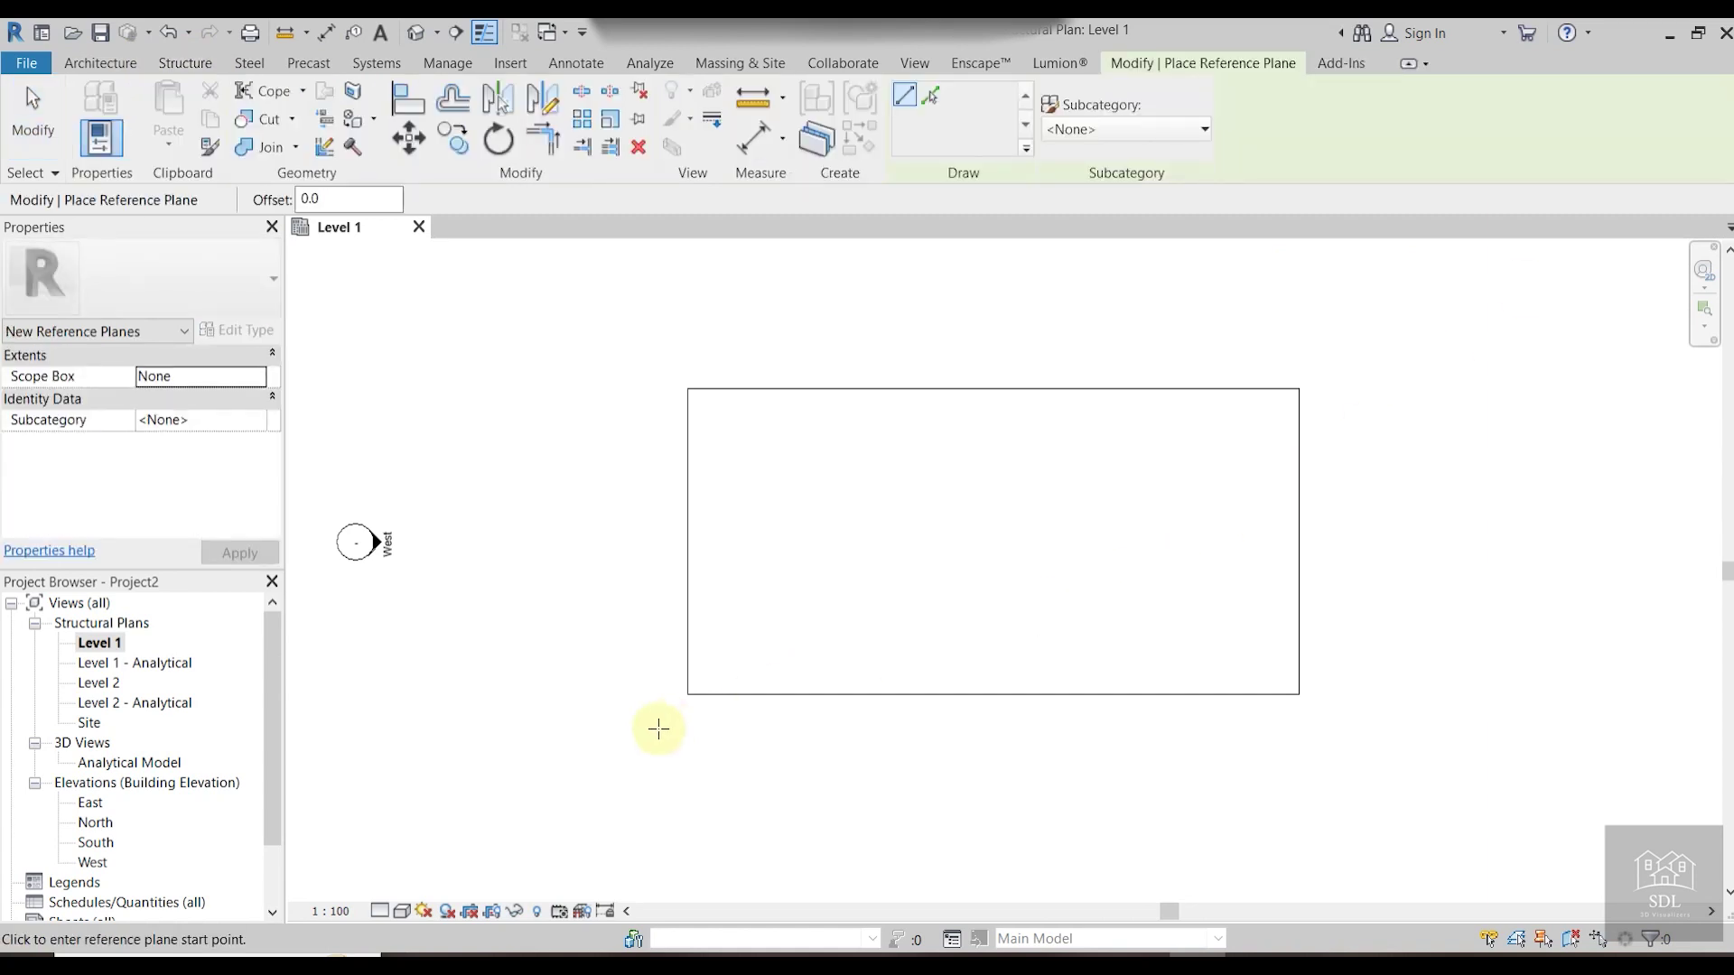
click(669, 699)
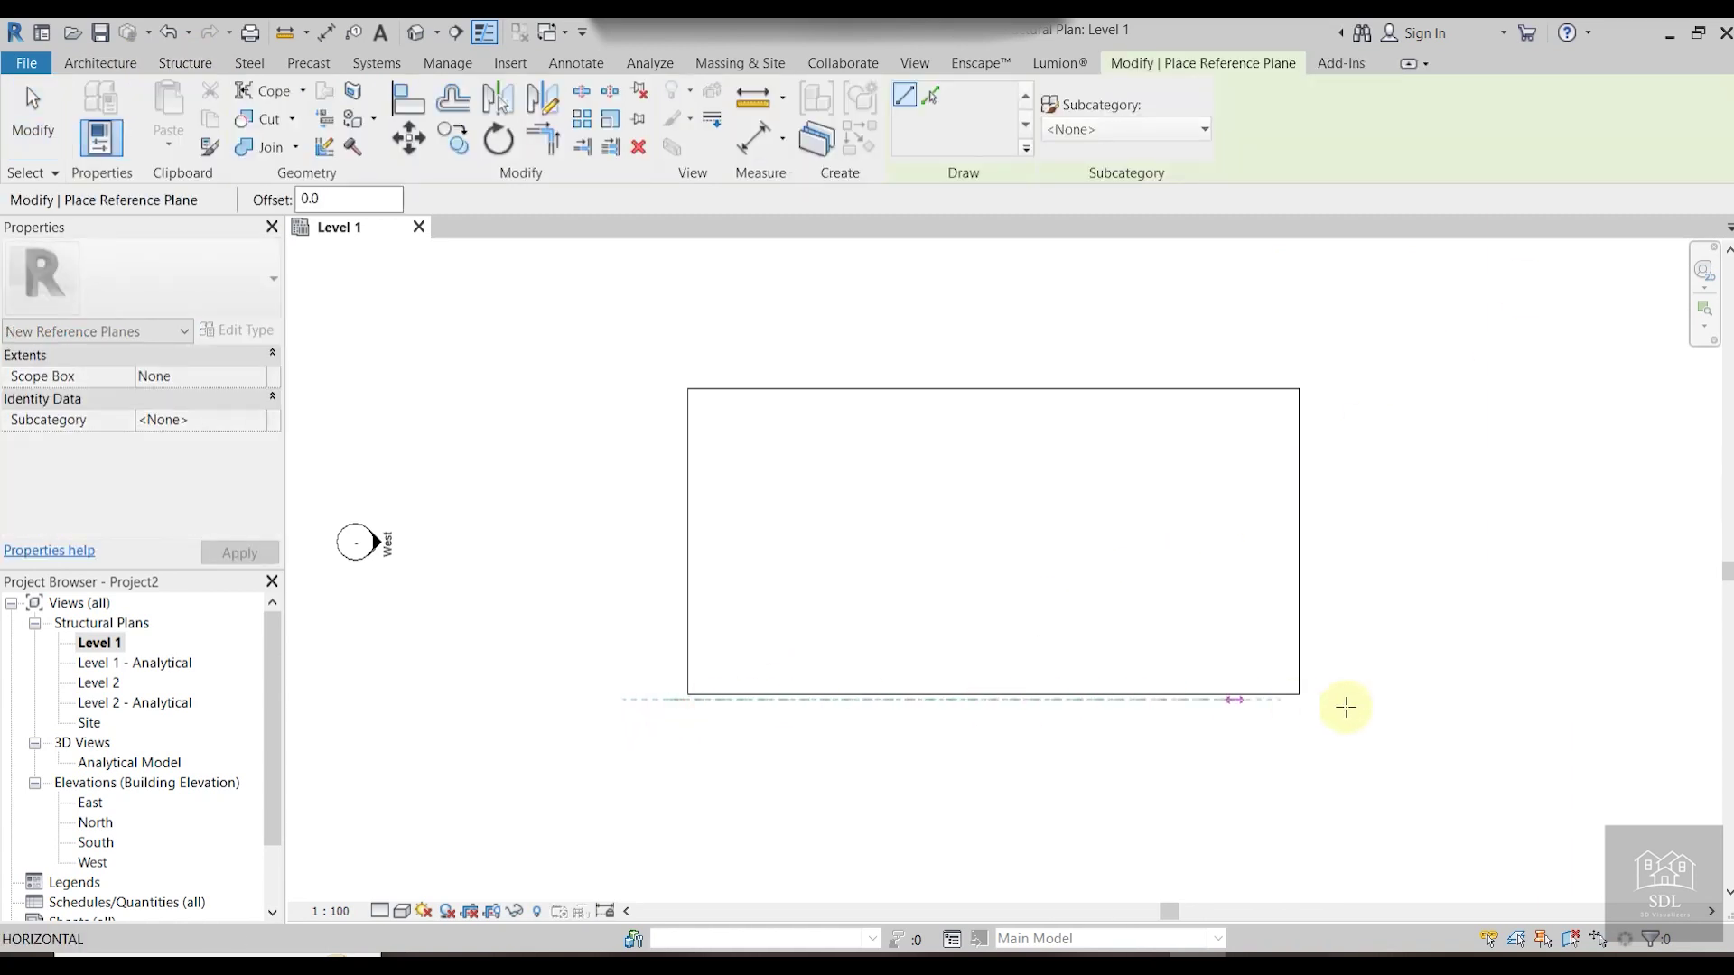
click(1393, 699)
click(1356, 712)
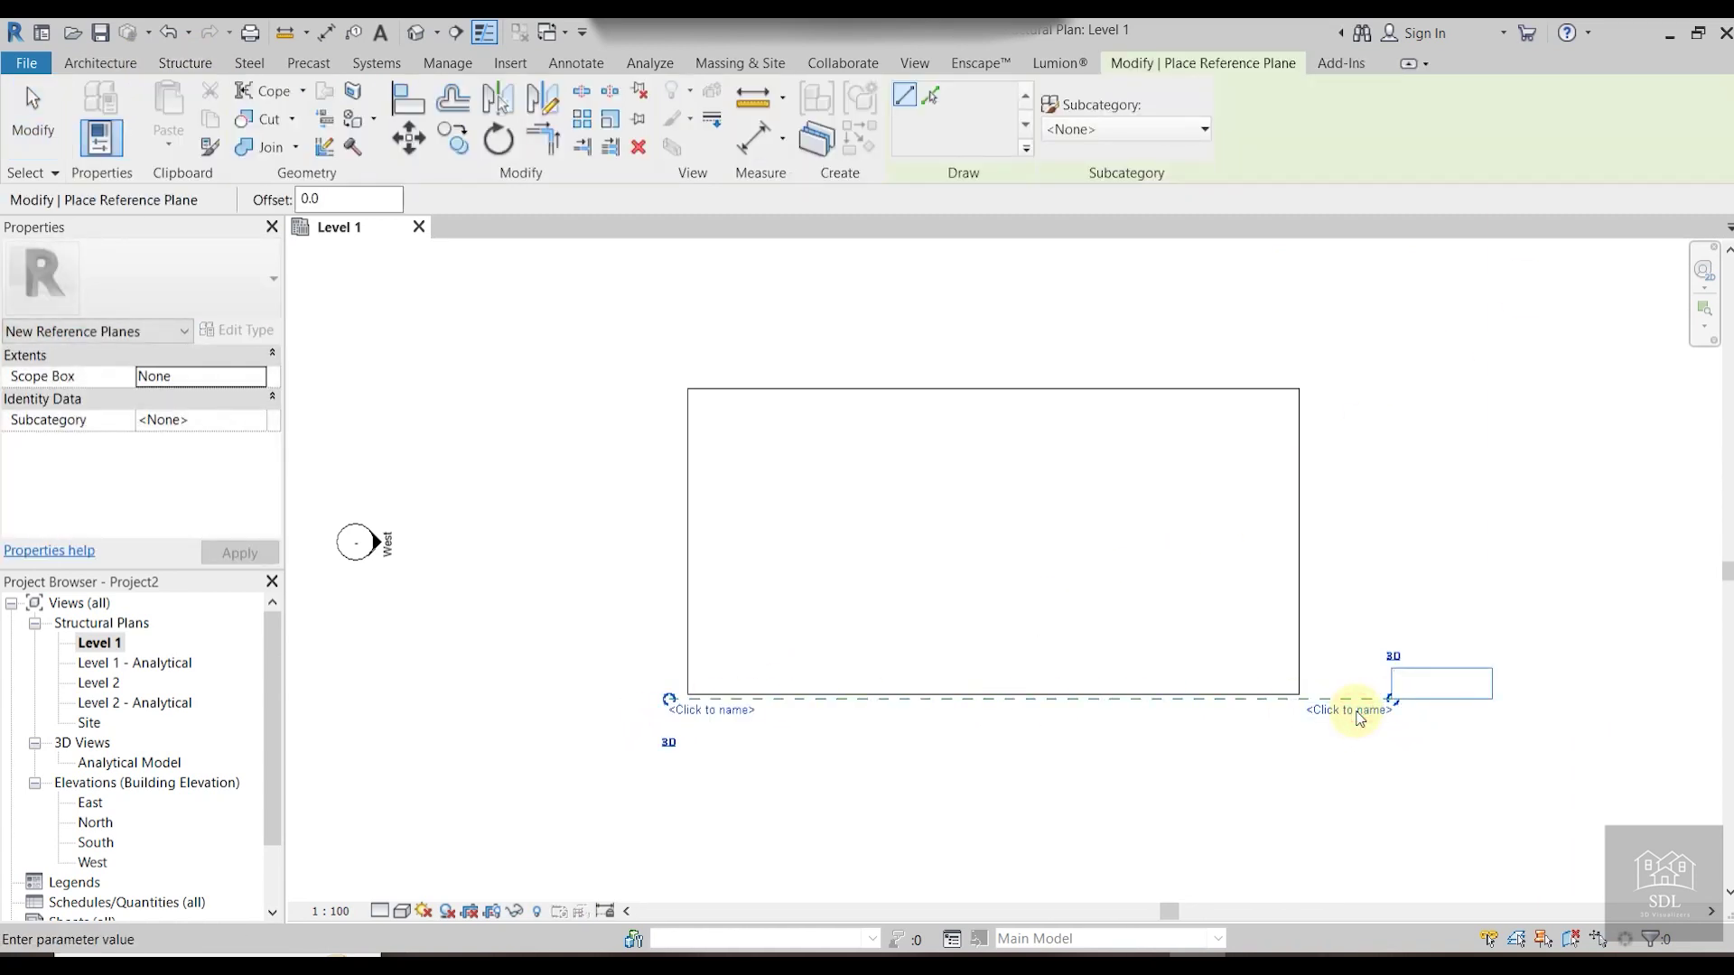
key(Return)
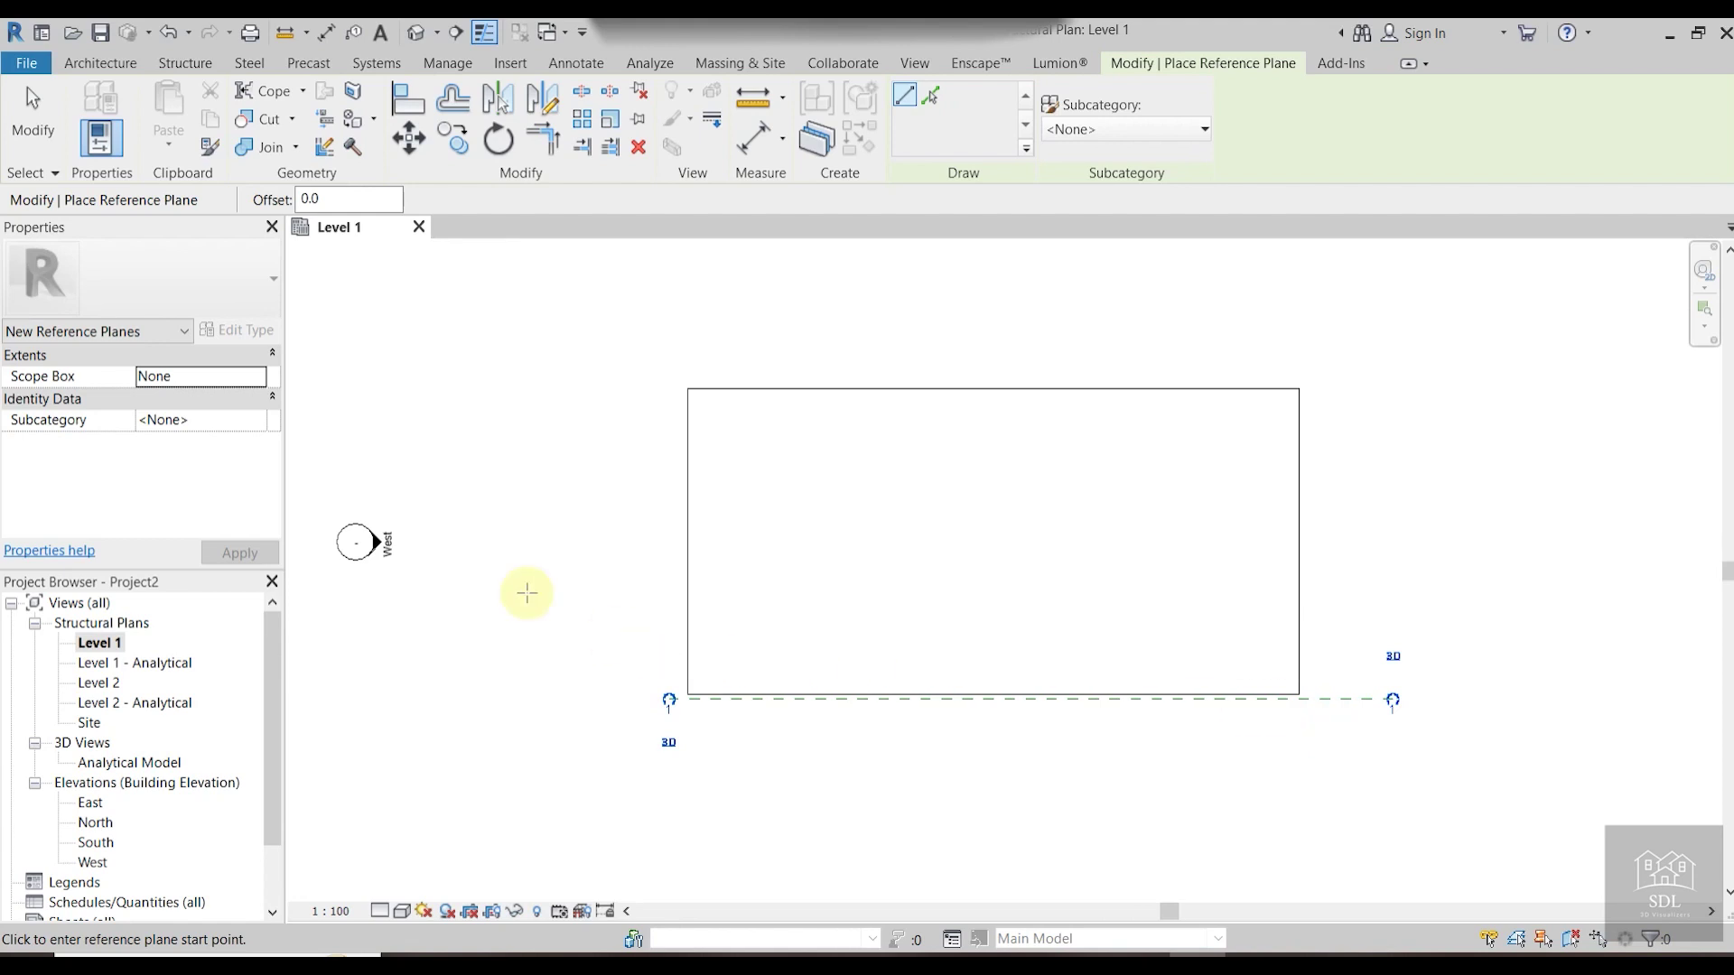
In the South elevation, set the elevation of Level 2 to 4000 mm.
double_click(95, 844)
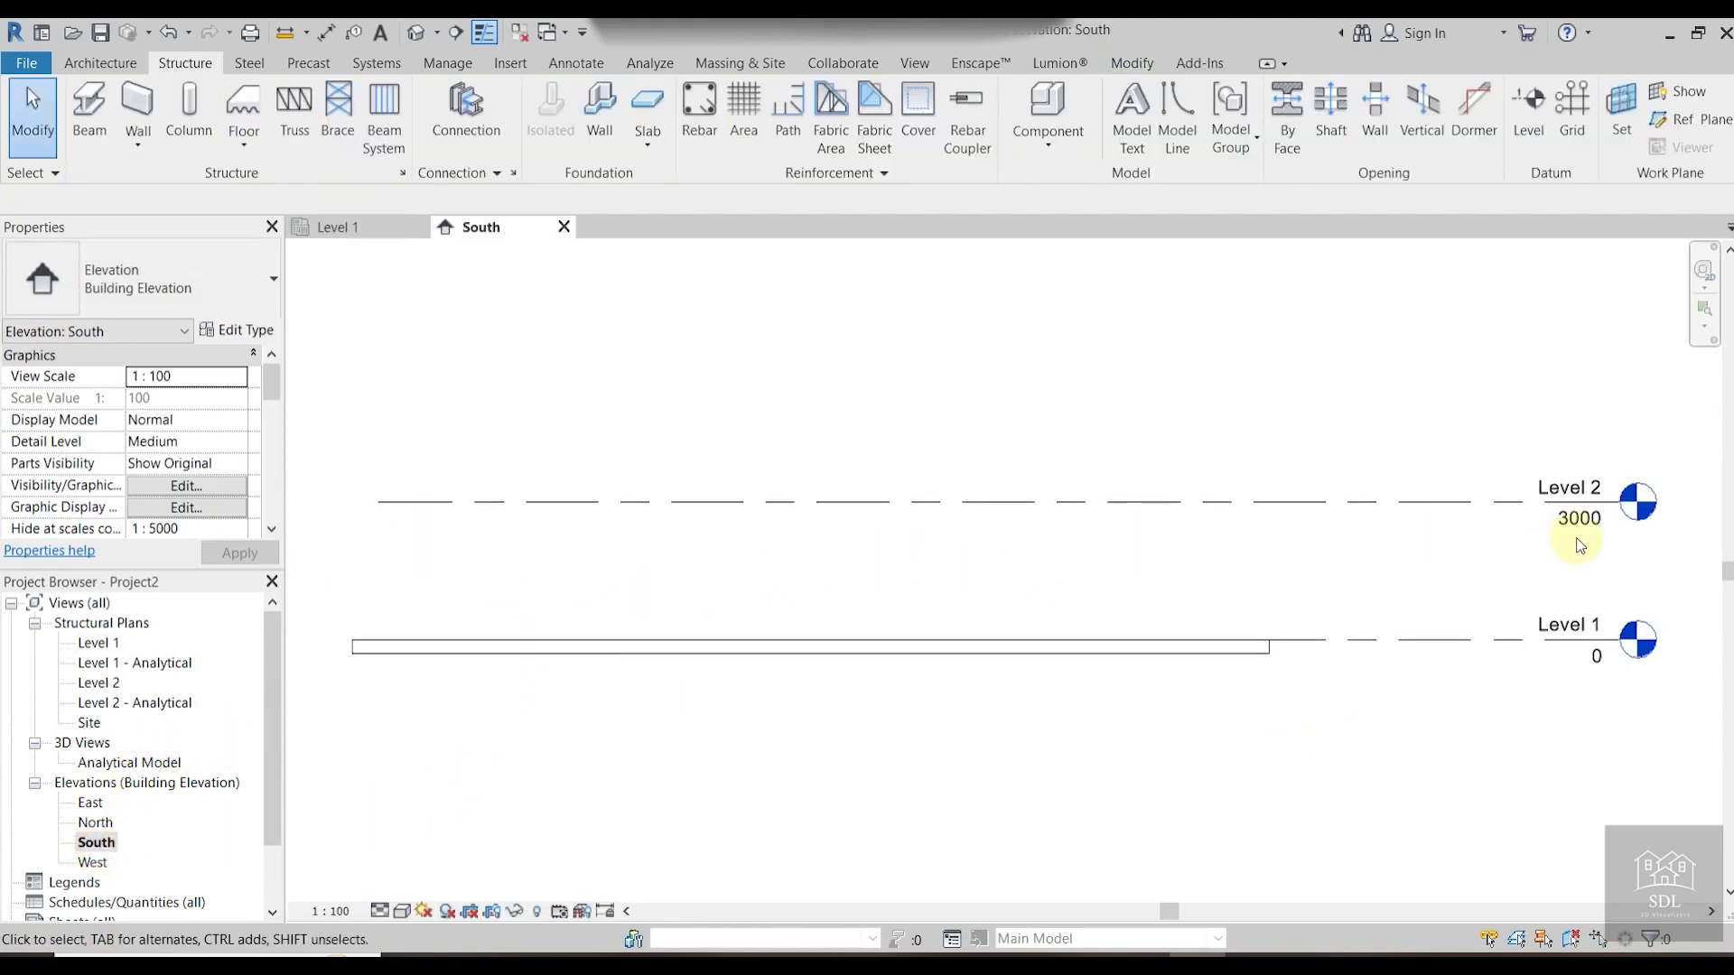
scroll(1582, 533, up, 3)
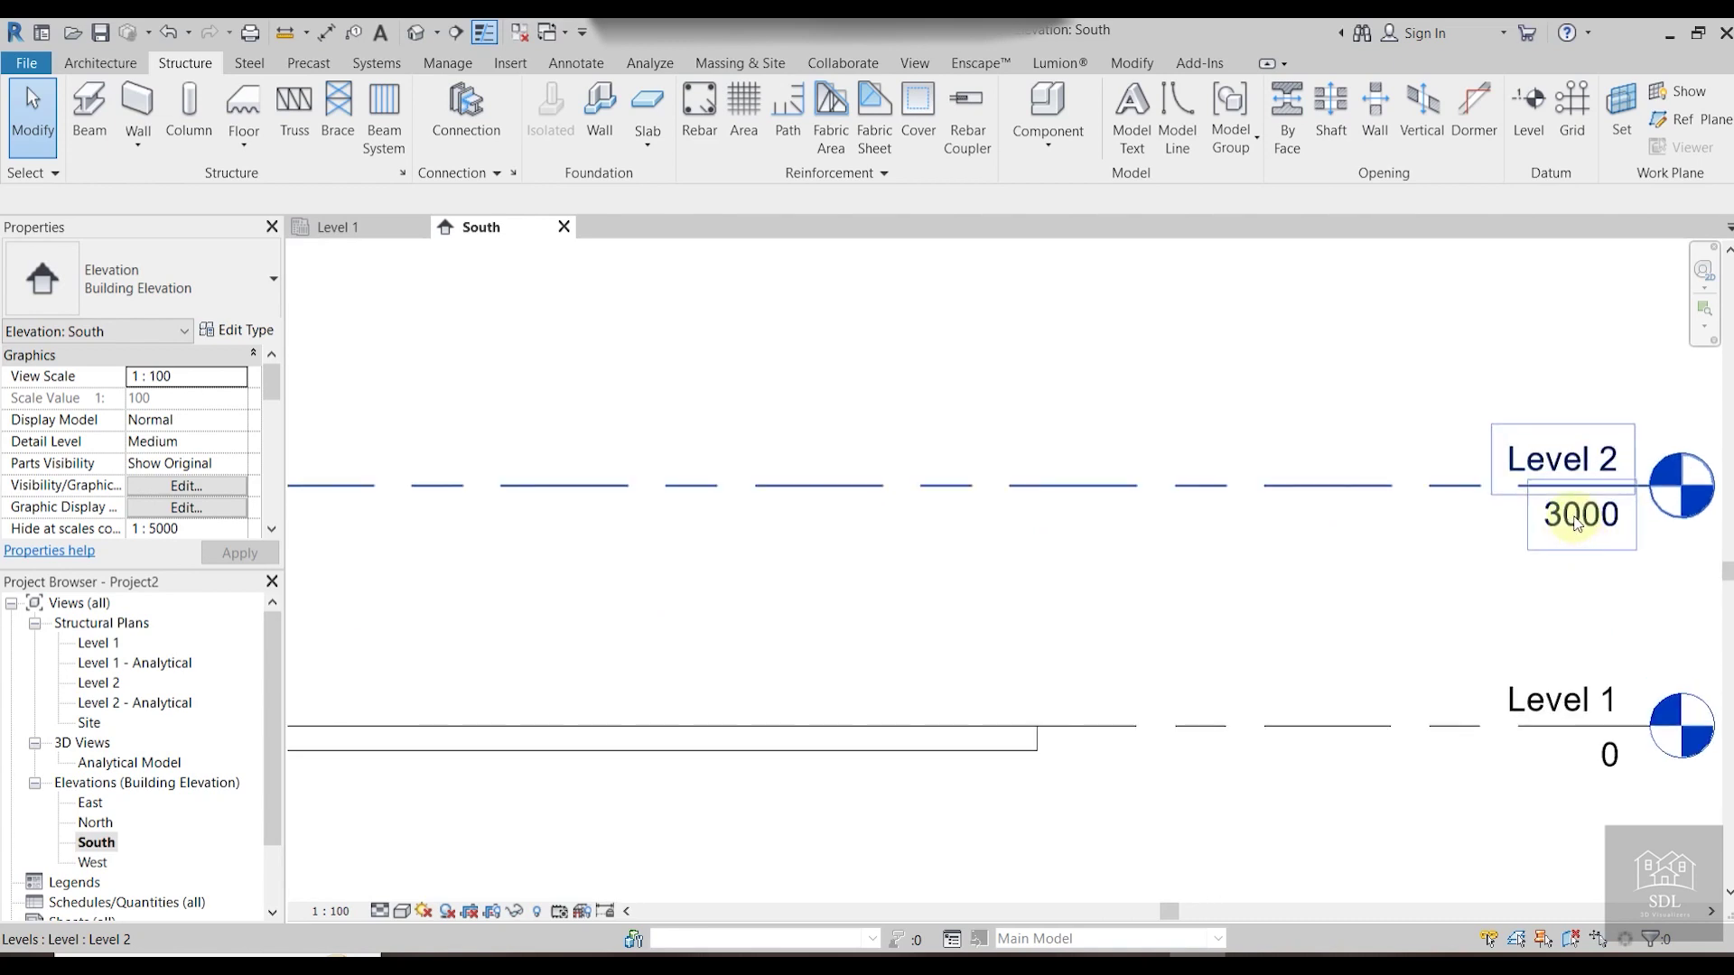
click(1581, 533)
click(1576, 516)
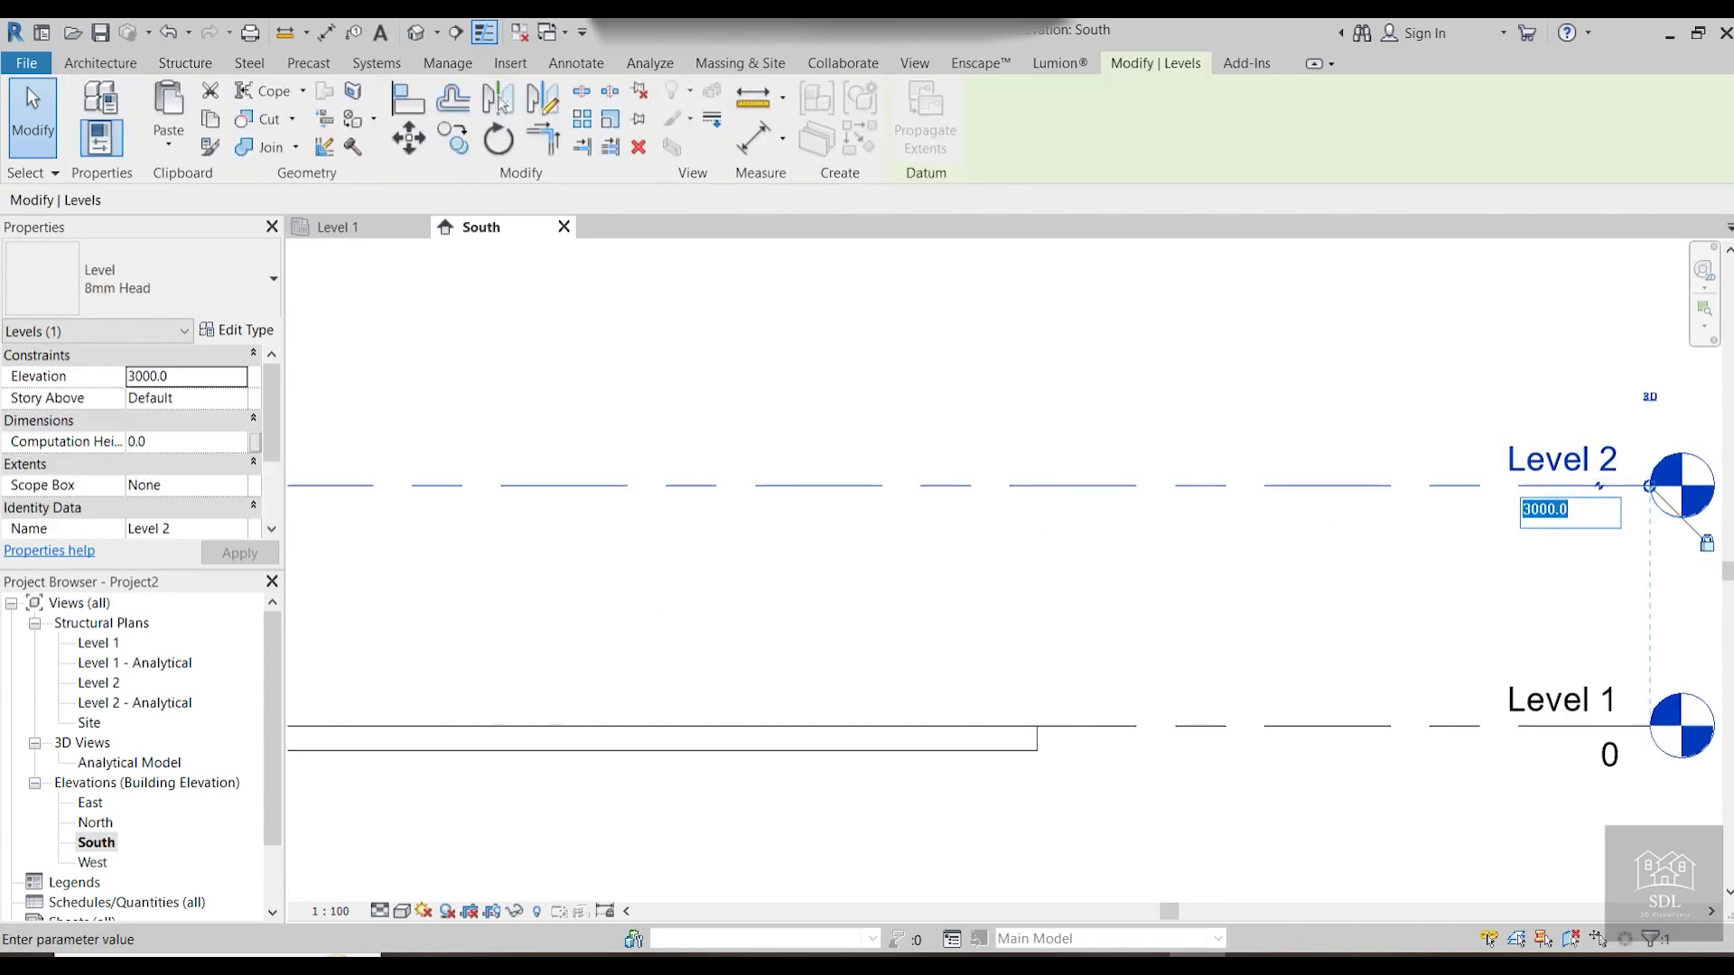
key(Return)
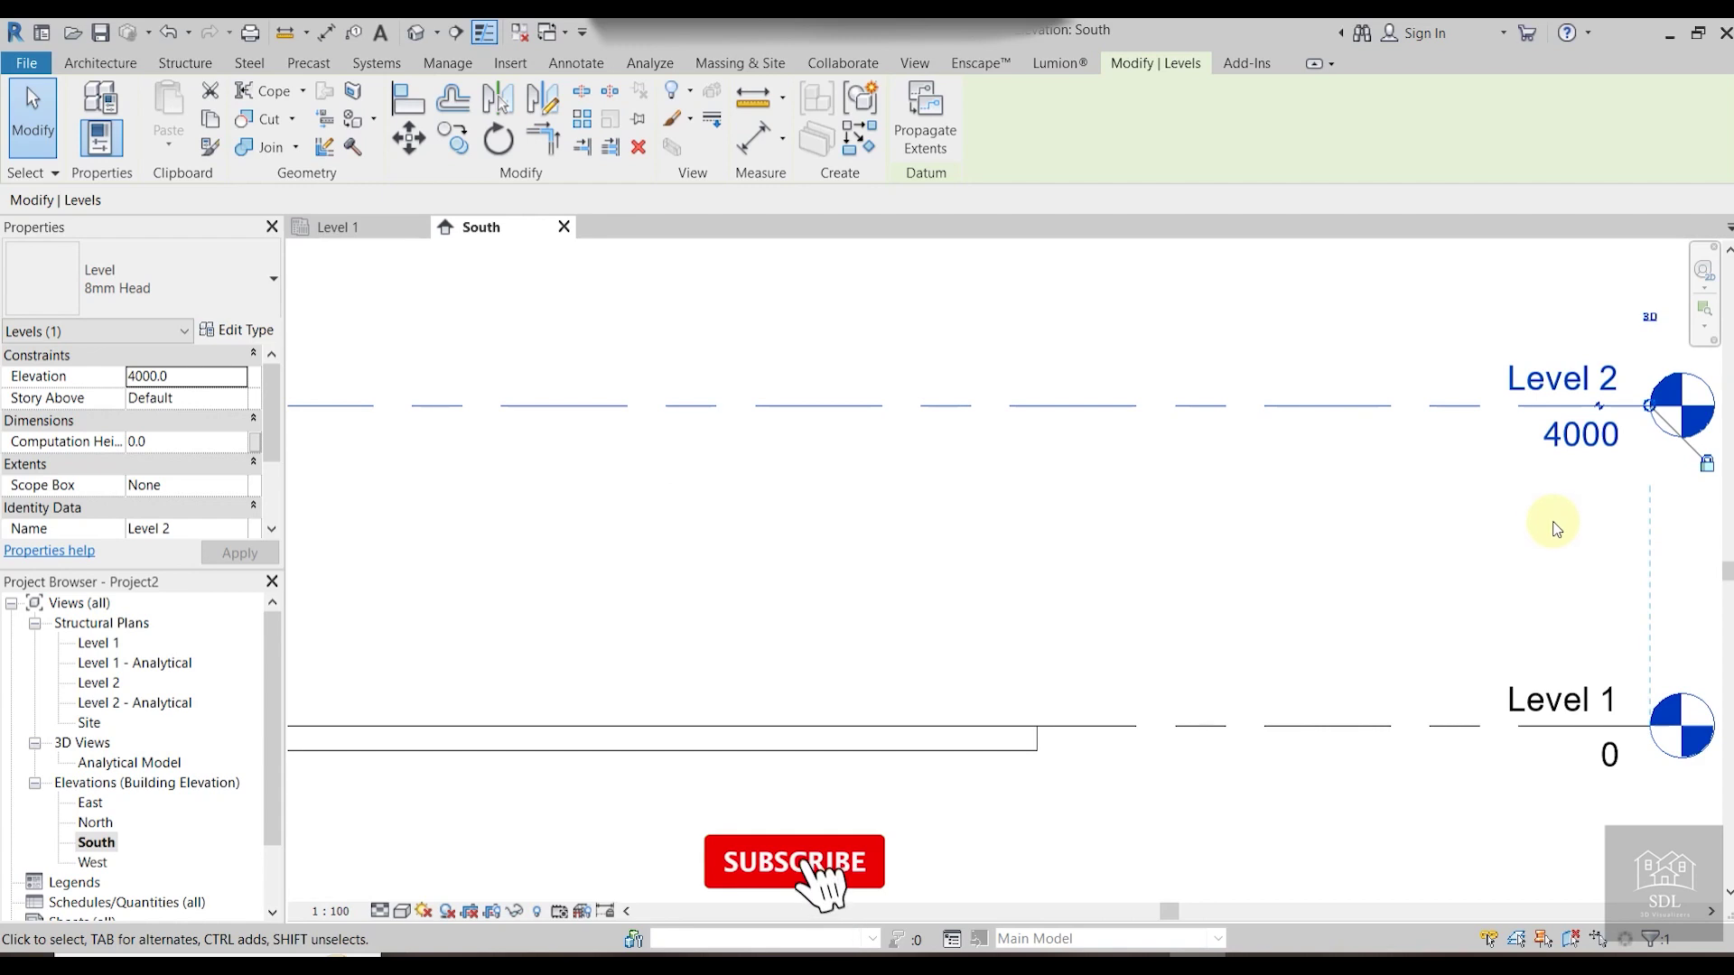
scroll(1548, 519, down, 1)
scroll(1381, 539, down, 1)
click(1327, 496)
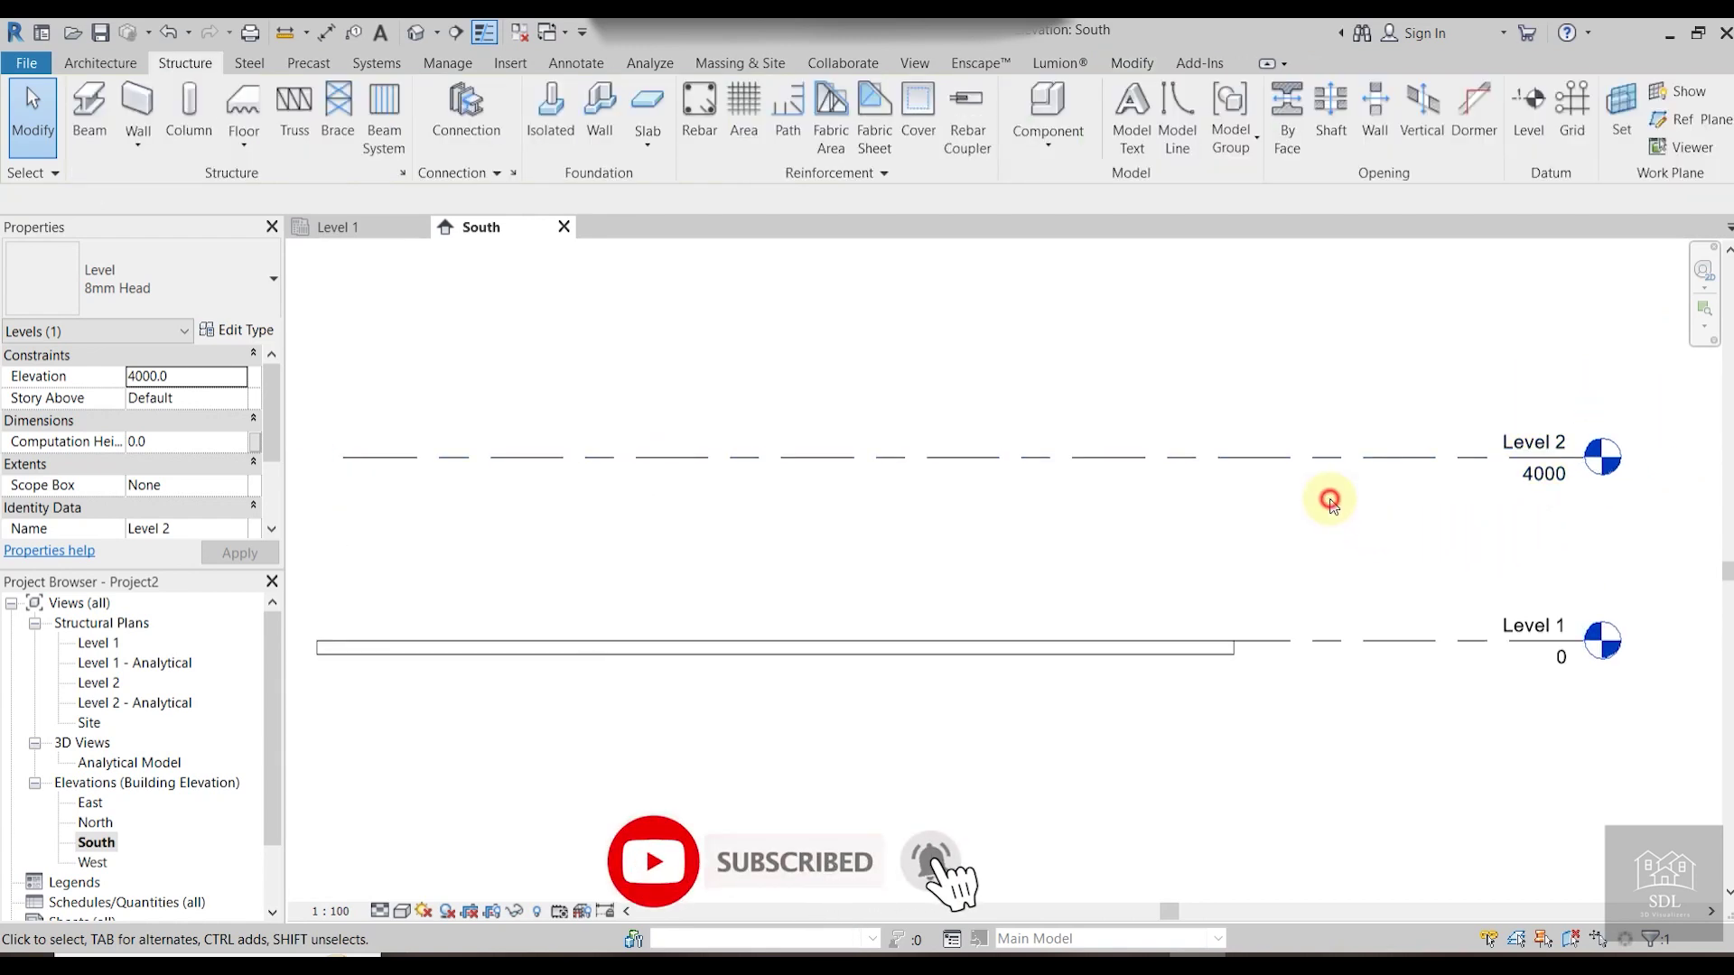
Create a level offset 4000 mm above Level 2 by picking its line, generating only a structural plan view.
click(1336, 467)
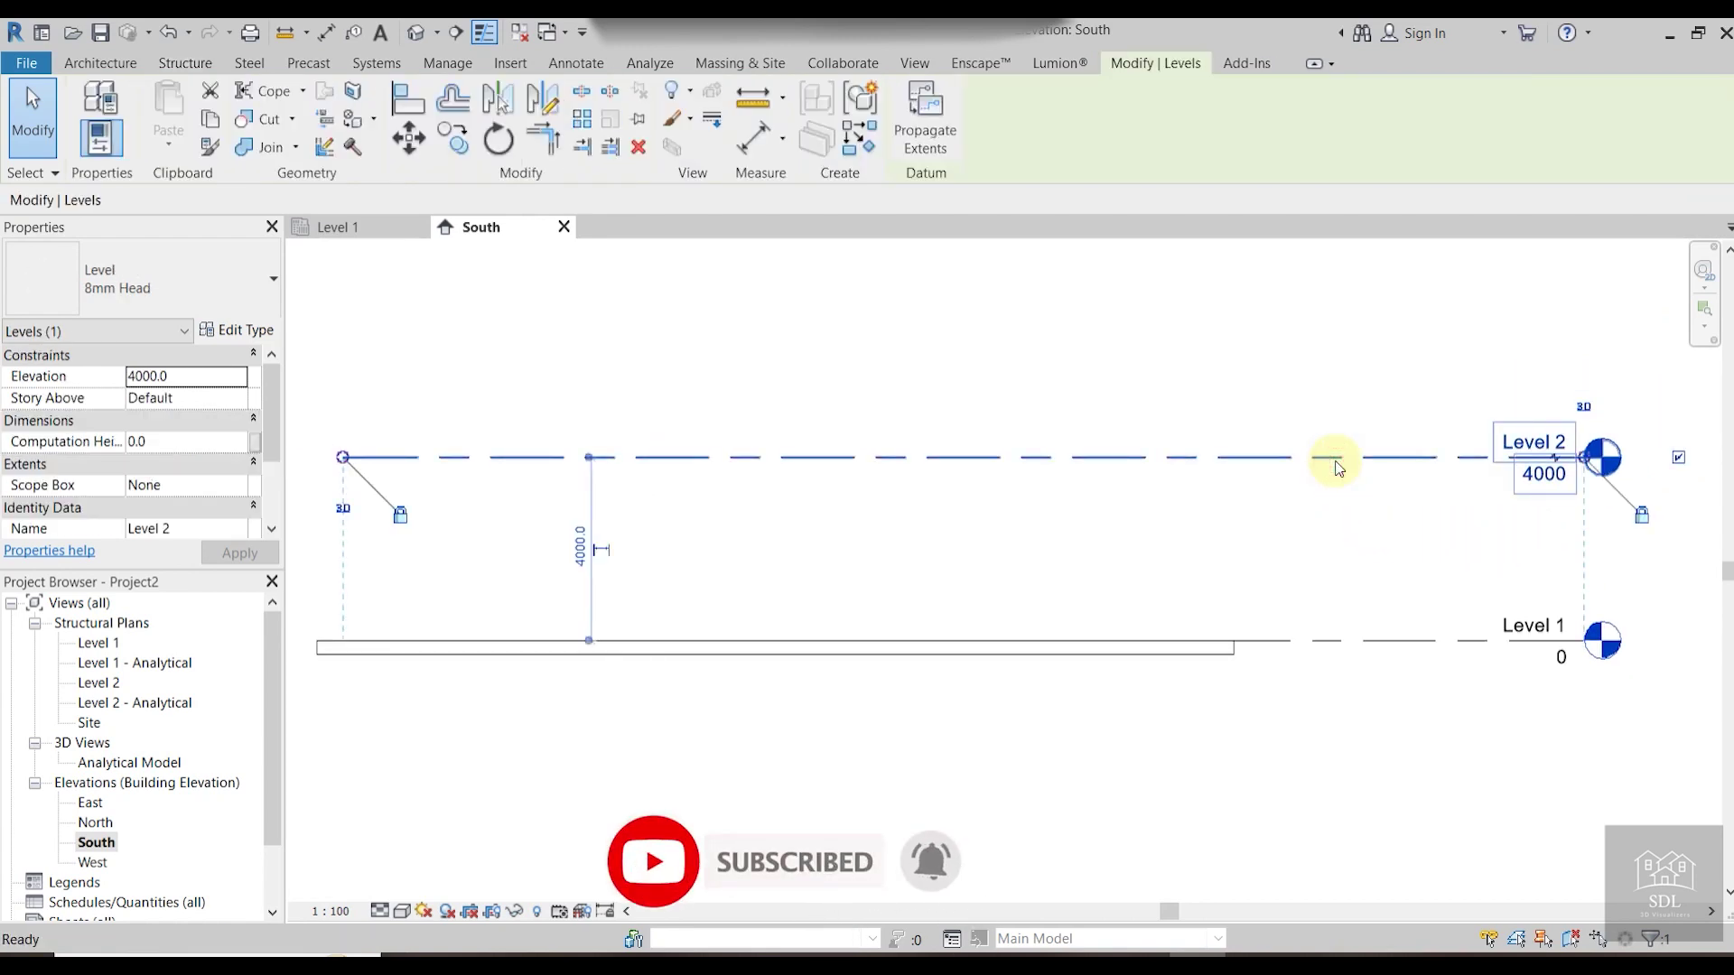
key(l)
key(l)
click(930, 94)
click(354, 219)
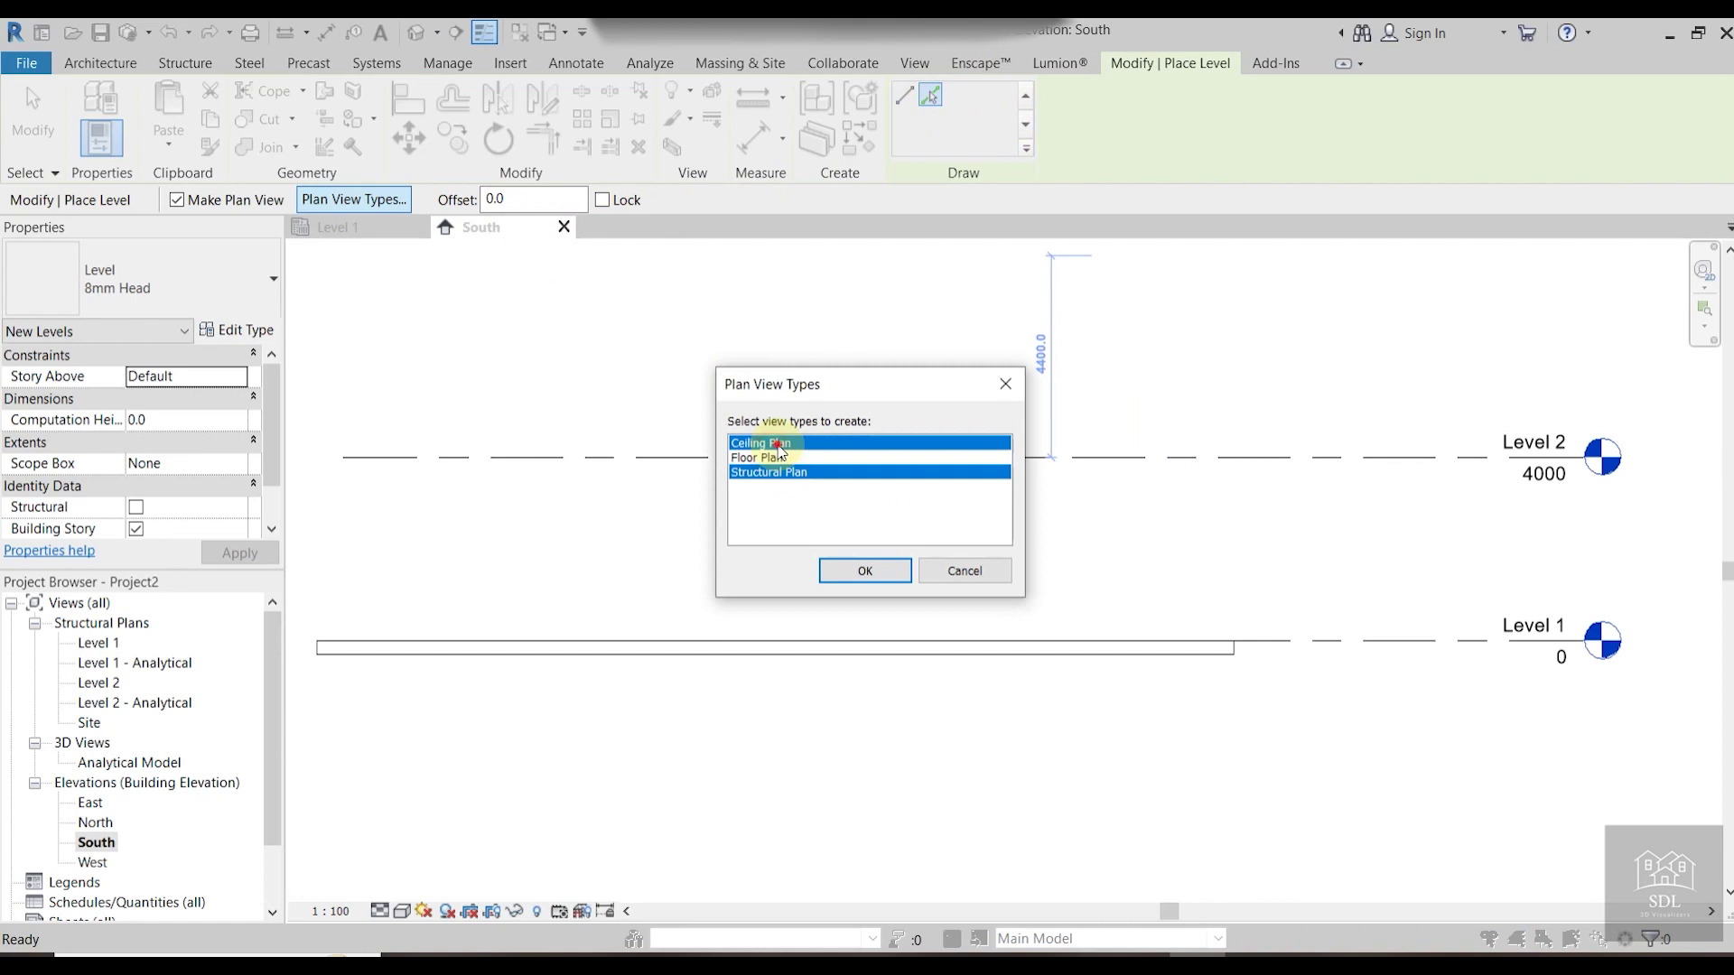
click(781, 470)
click(868, 571)
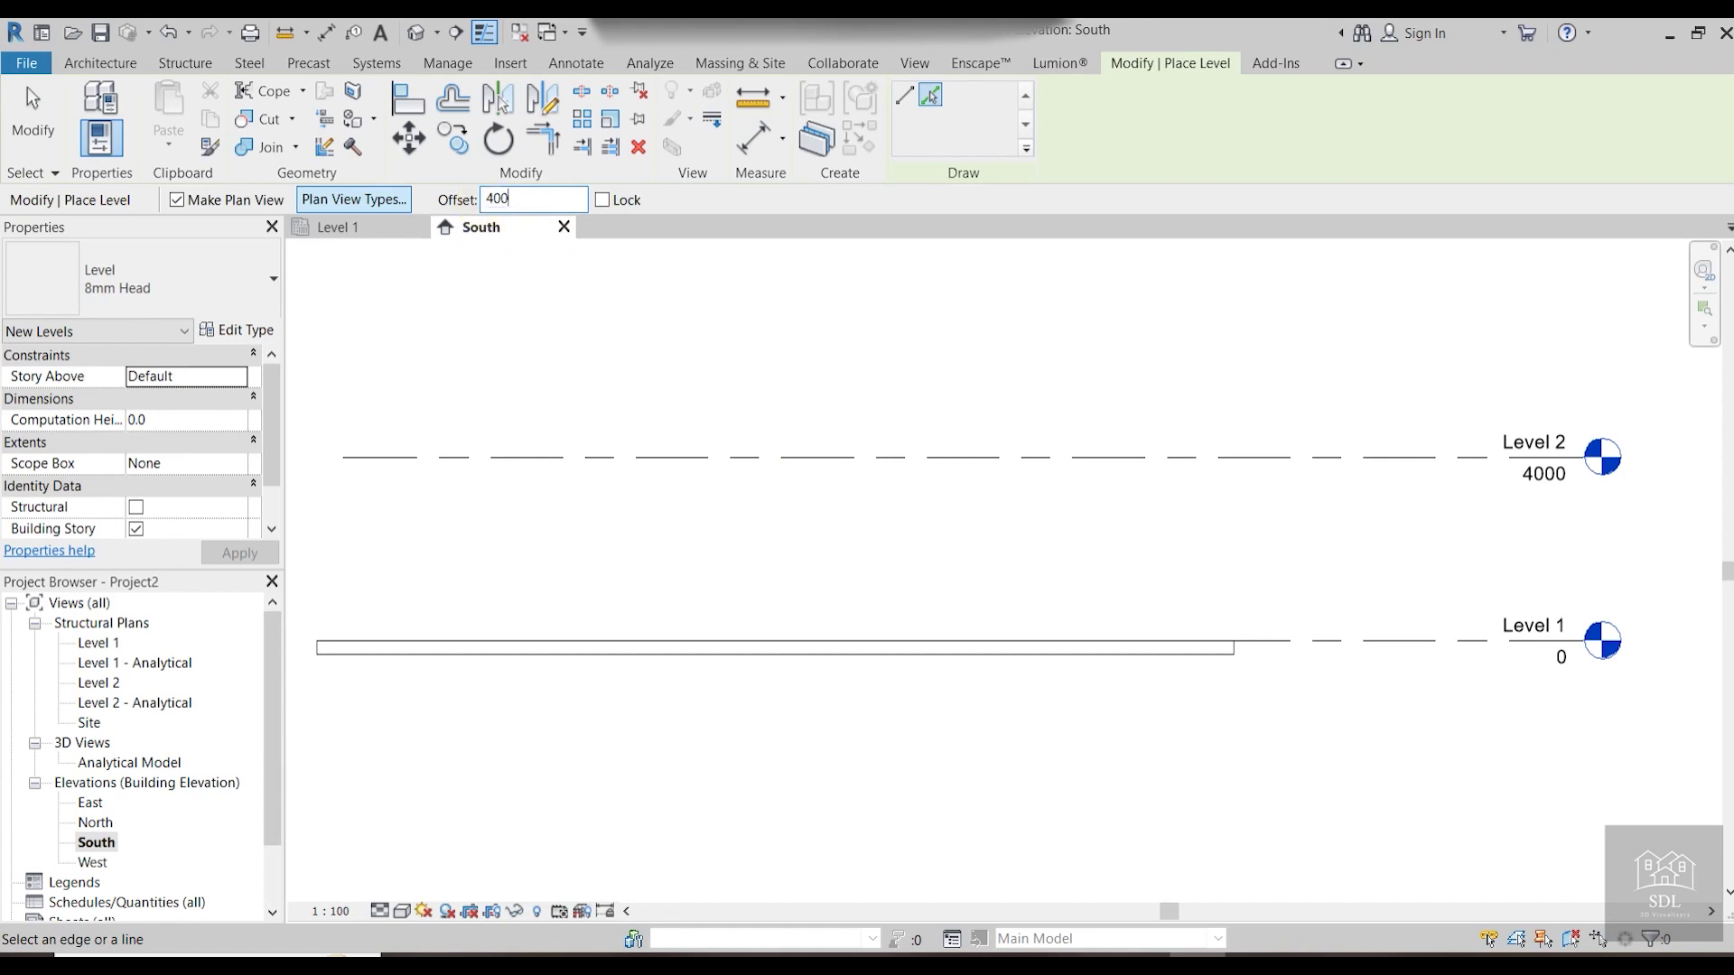
click(993, 458)
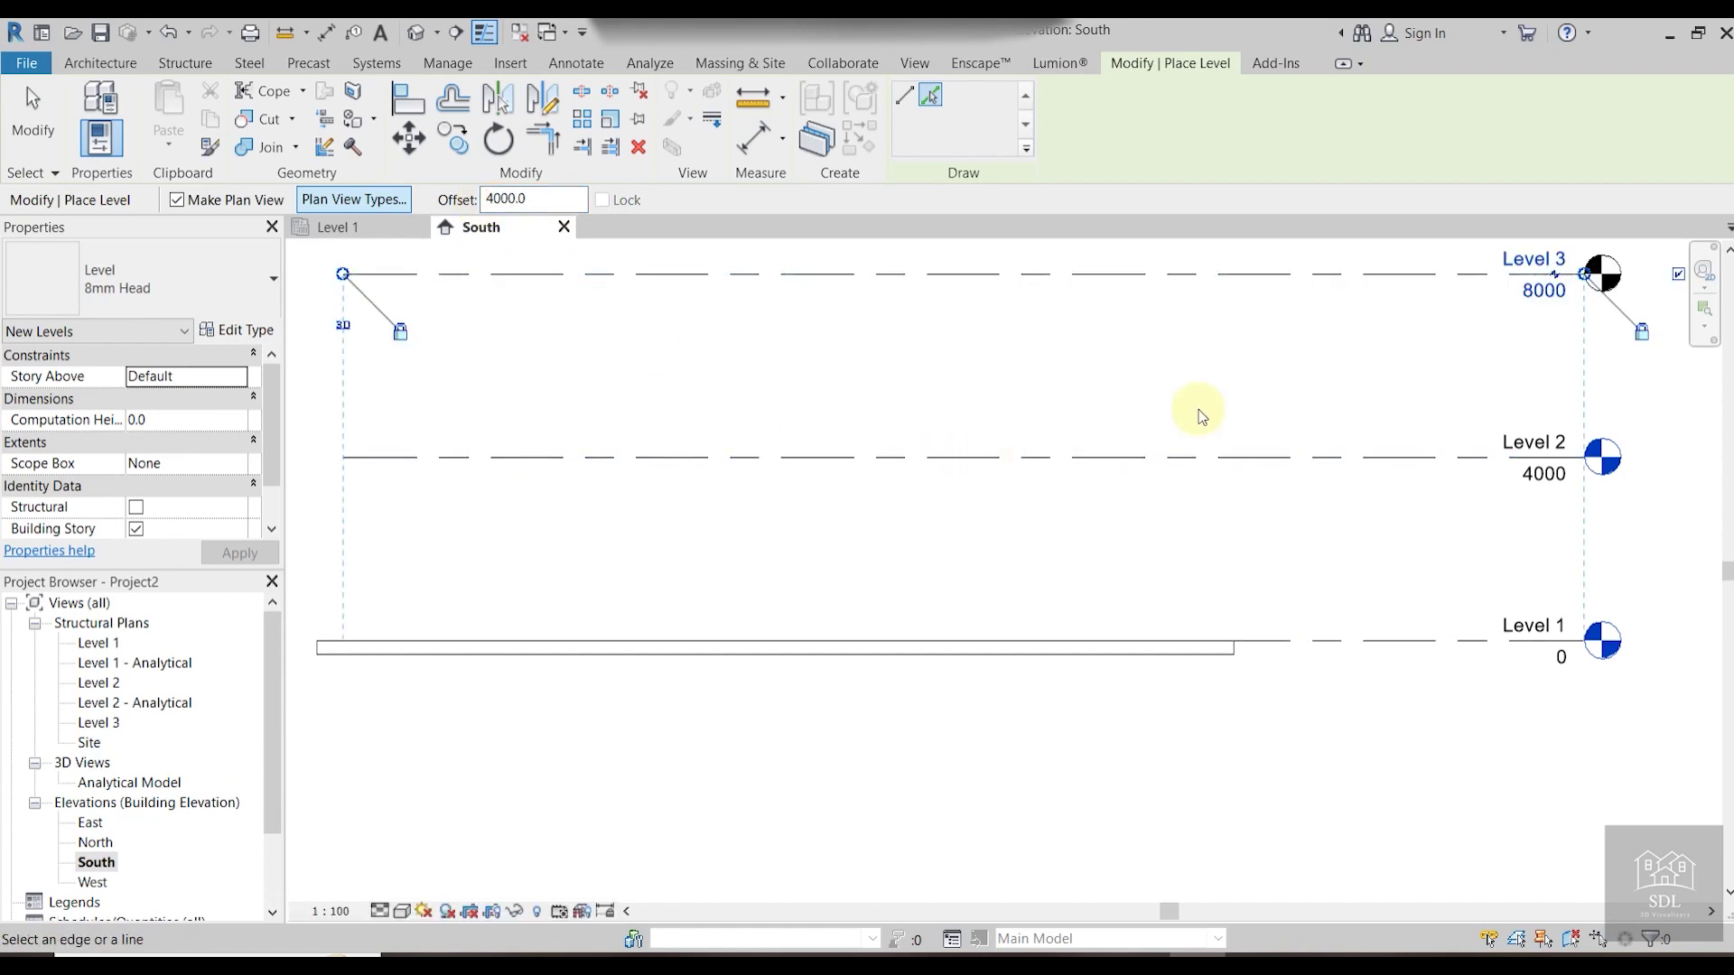
key(Escape)
key(Escape)
scroll(1183, 451, down, 3)
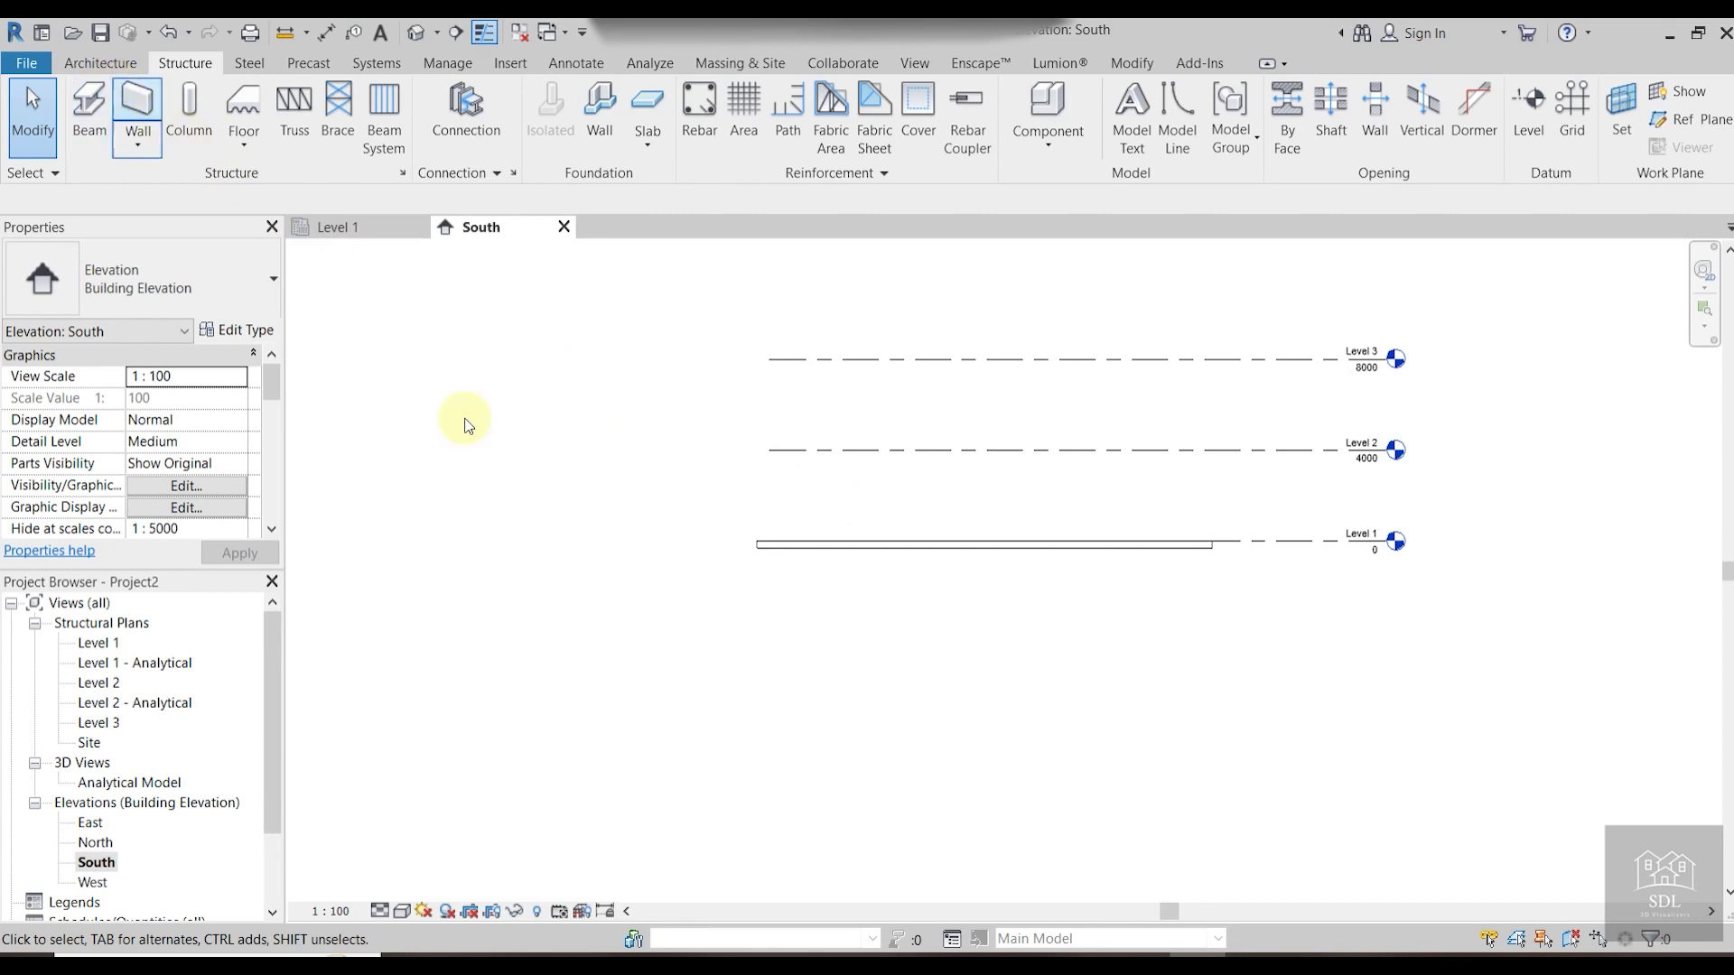
Extend the headless ends of the aligned level lines outward past the end of the floor.
click(817, 449)
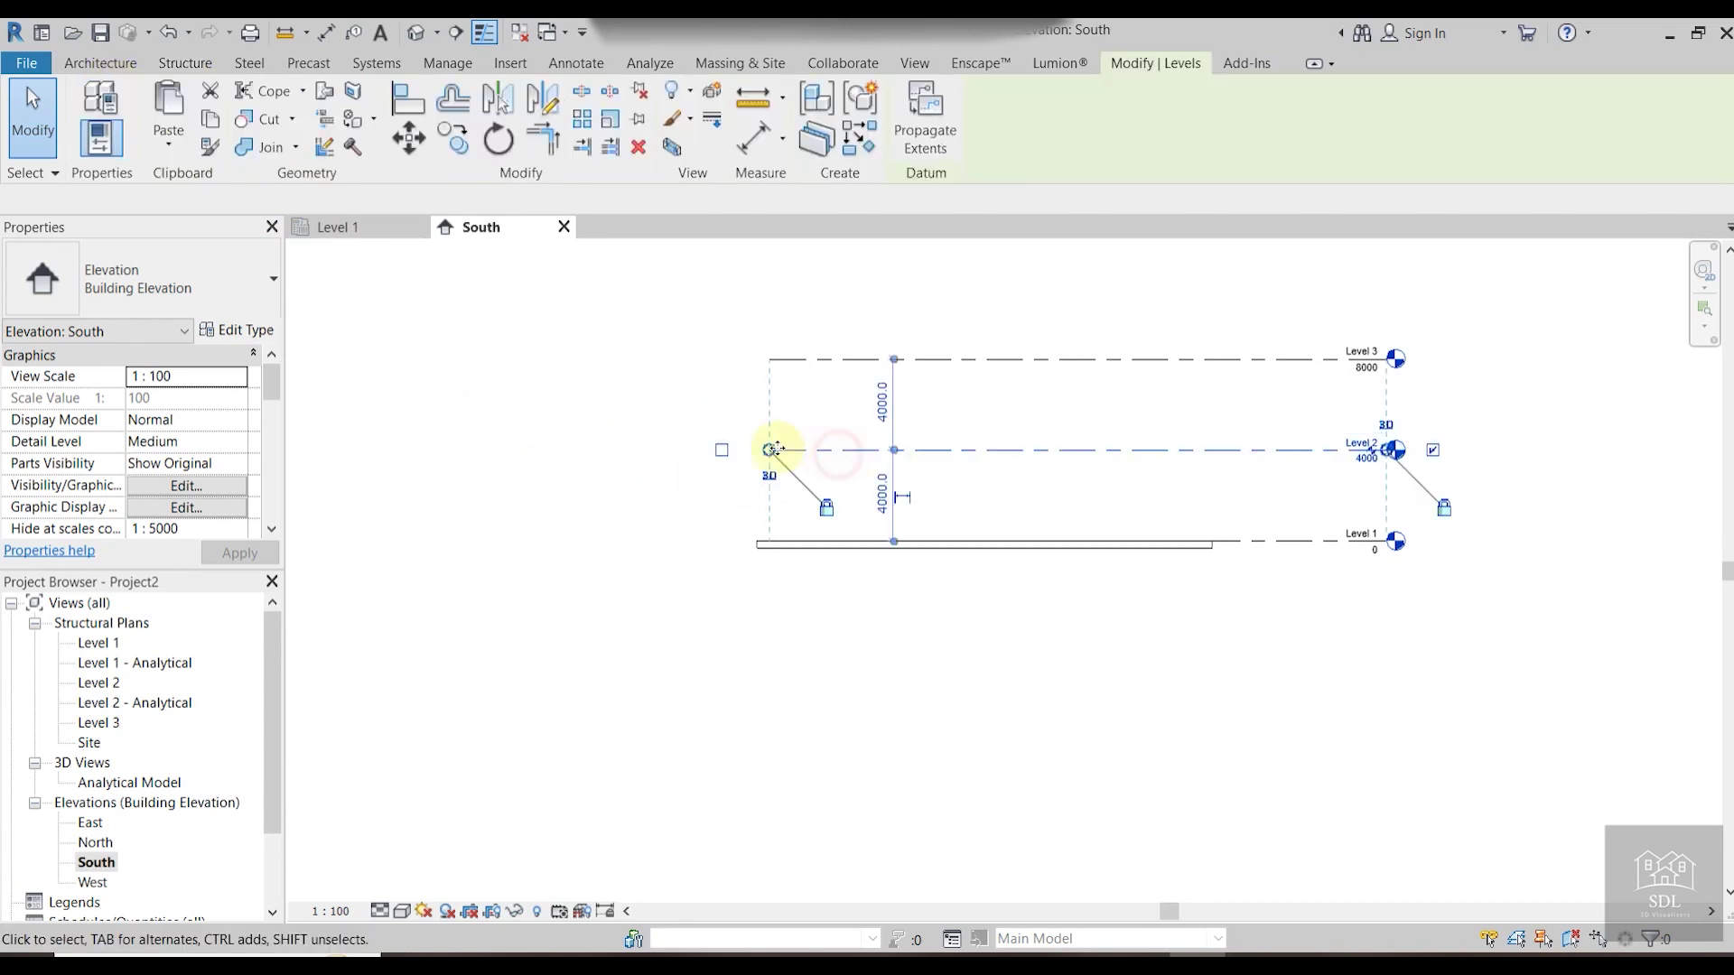
drag(772, 454, 667, 450)
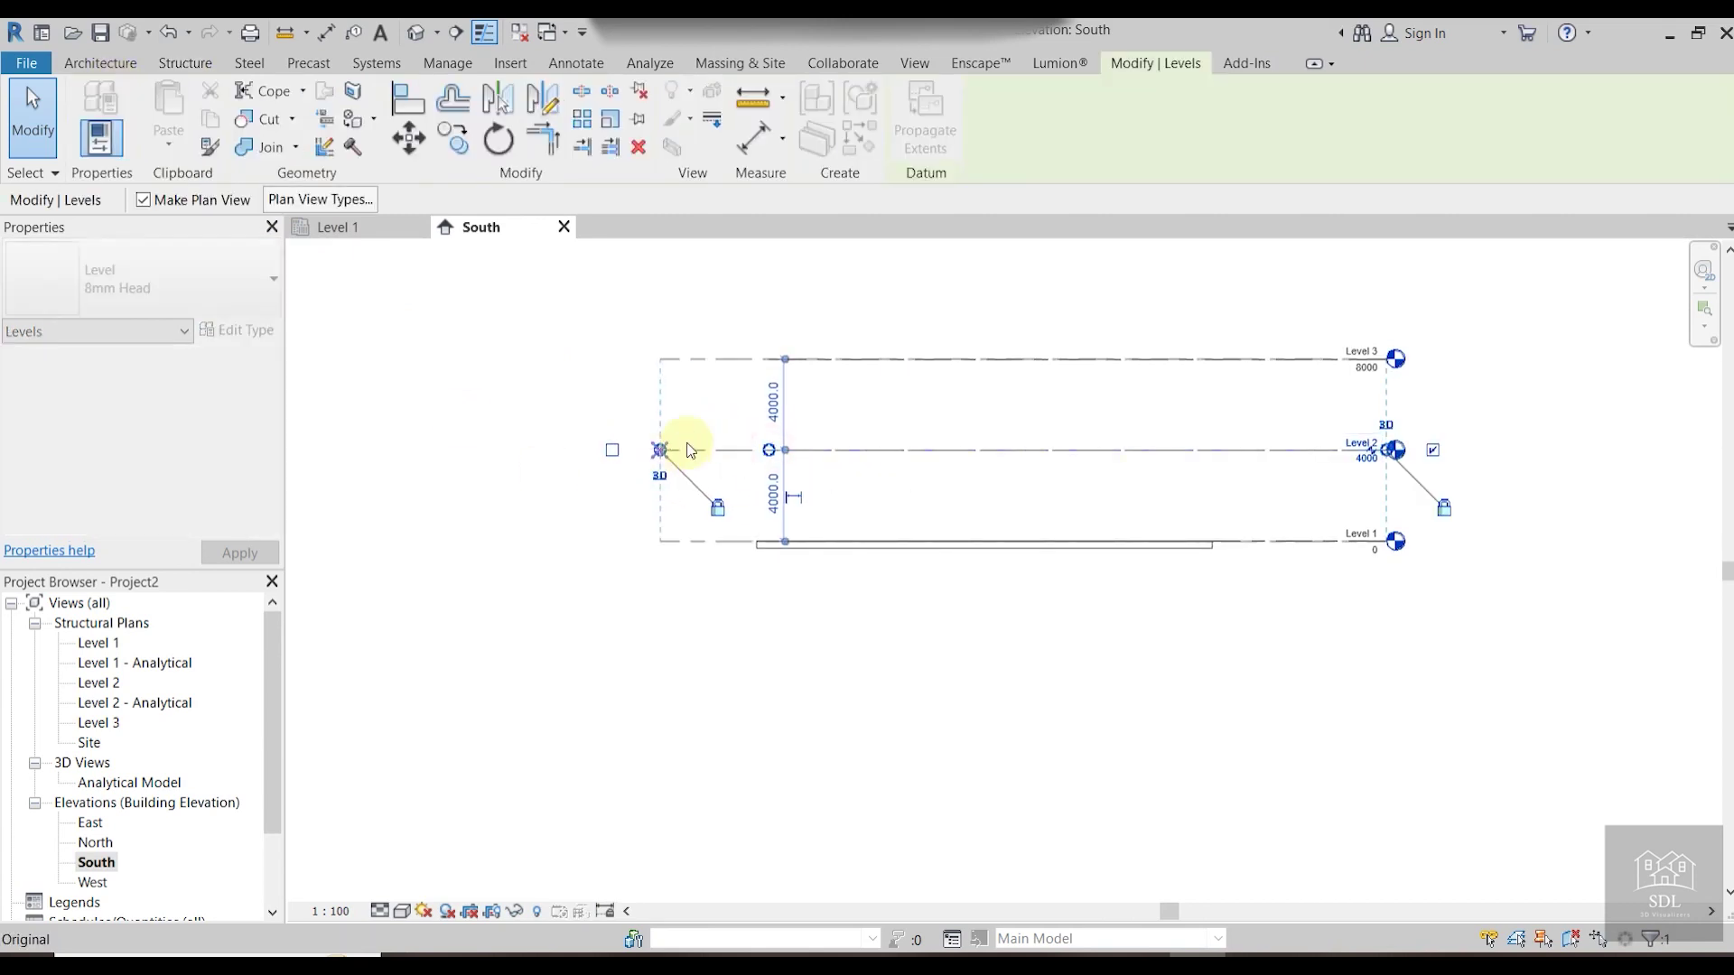
click(939, 298)
scroll(838, 584, up, 3)
scroll(890, 619, down, 1)
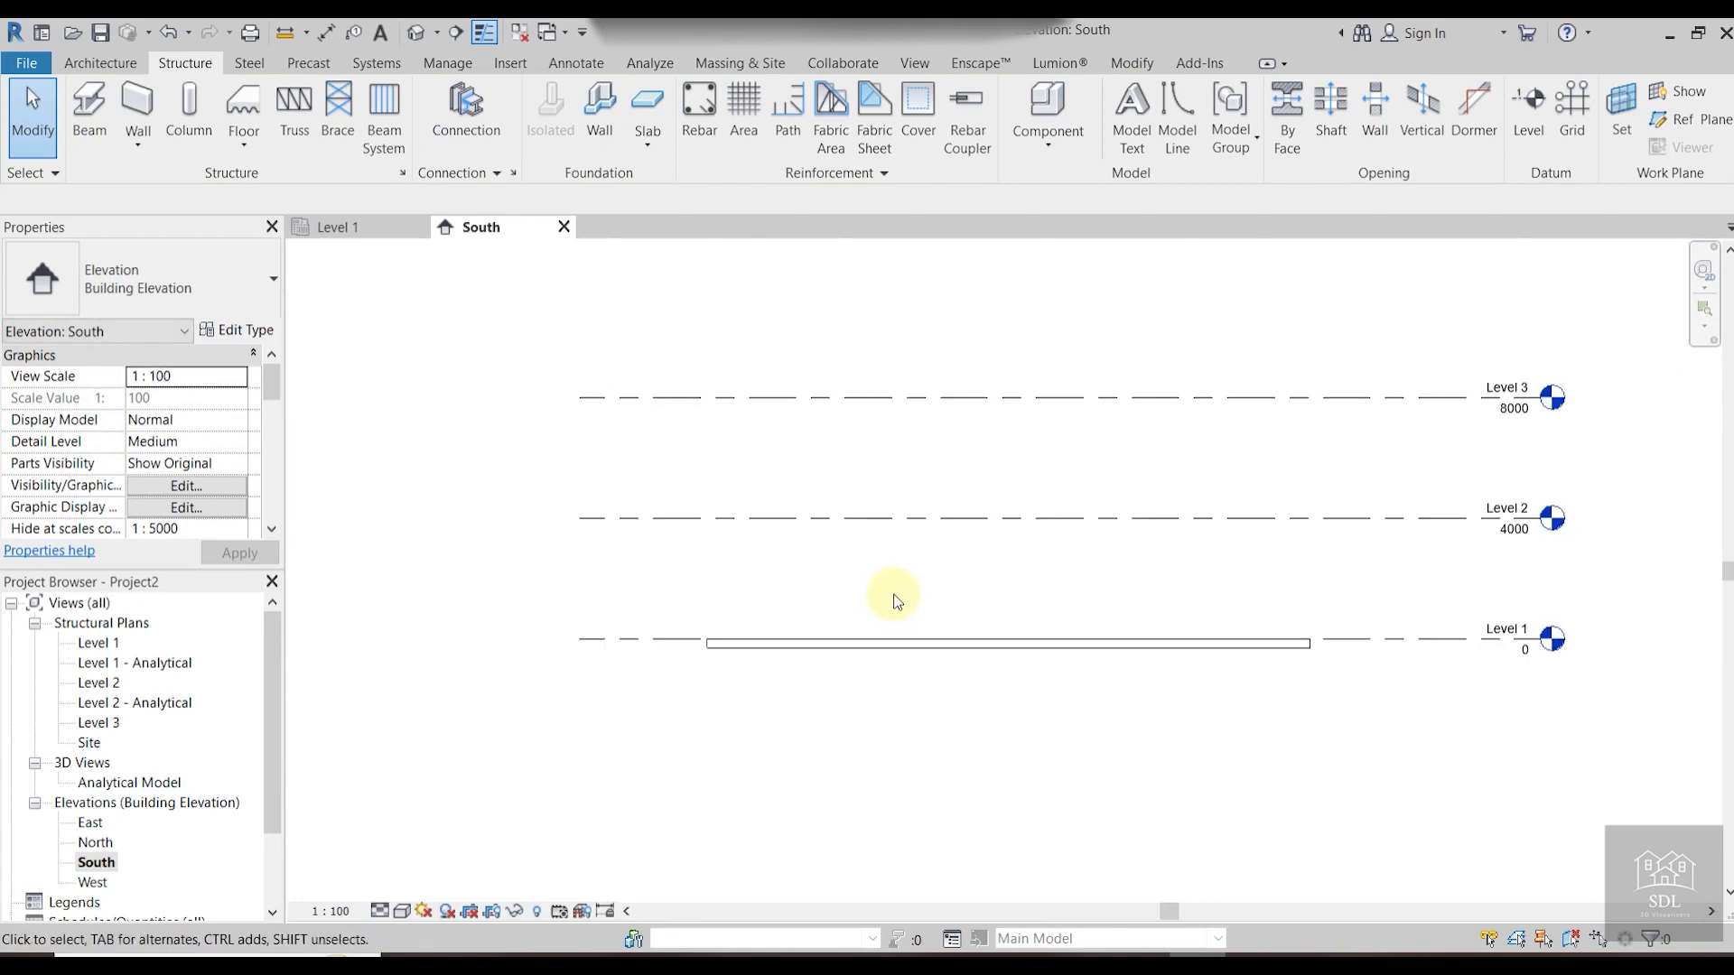
Draw an arc detail line above the floor from Level 2 to just below Level 3, chord about 19200 mm and radius about 33350 mm.
click(577, 63)
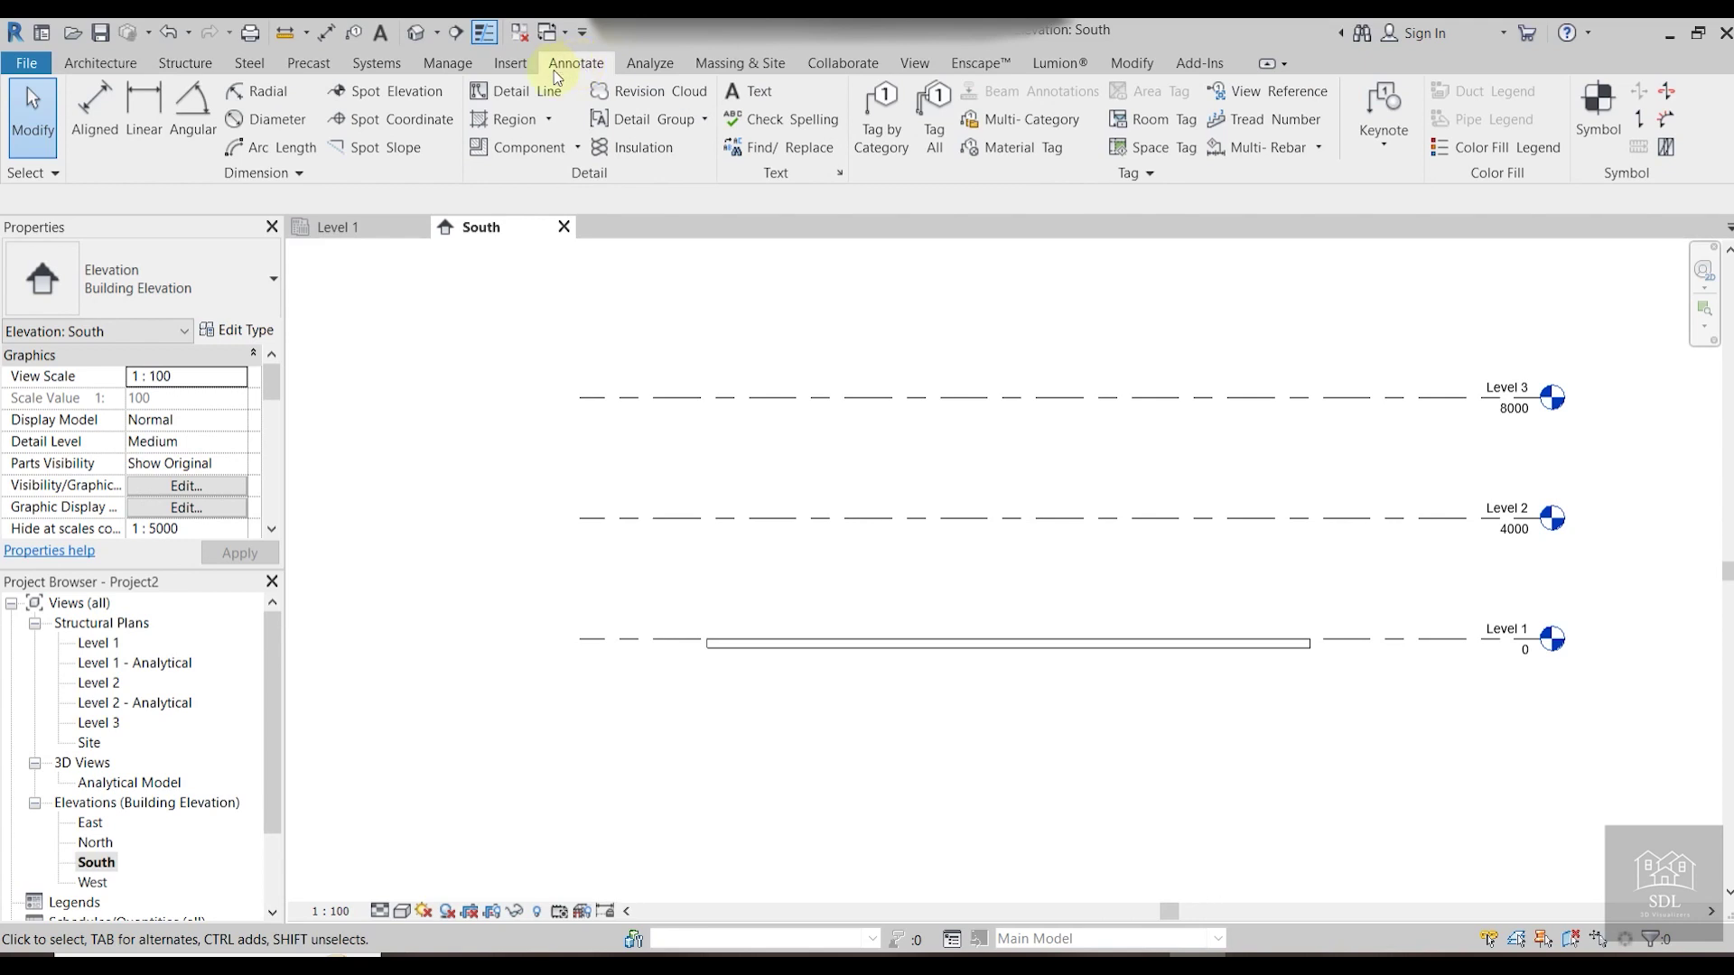
click(530, 93)
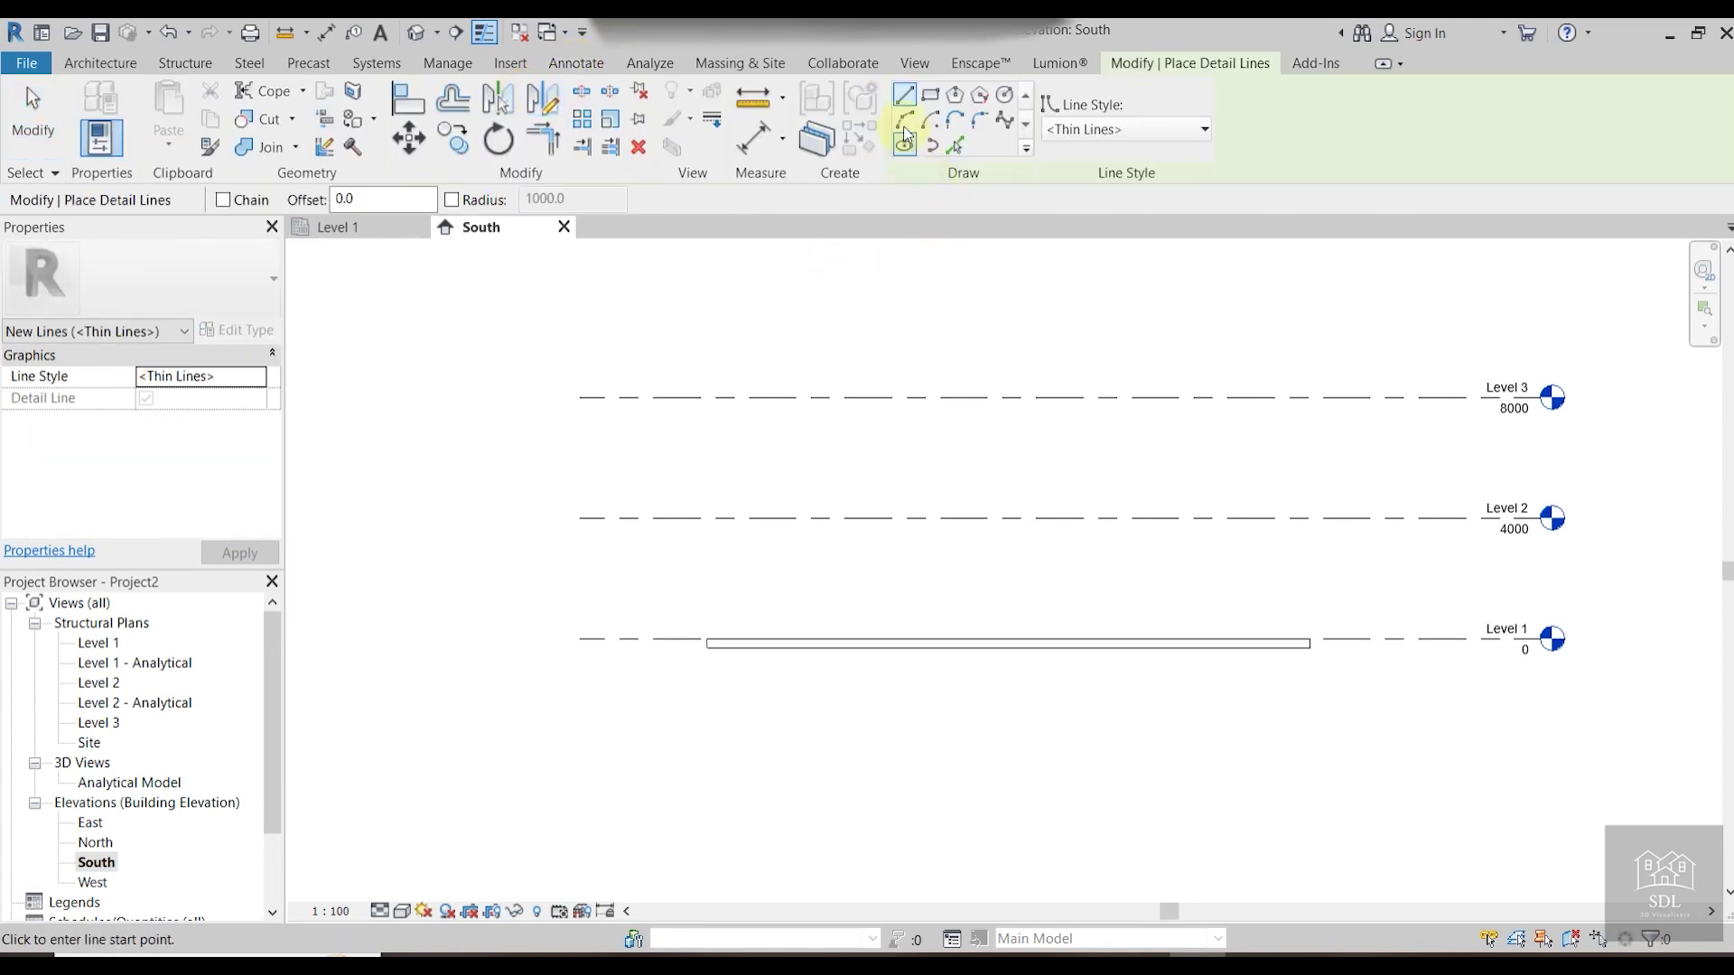
click(906, 127)
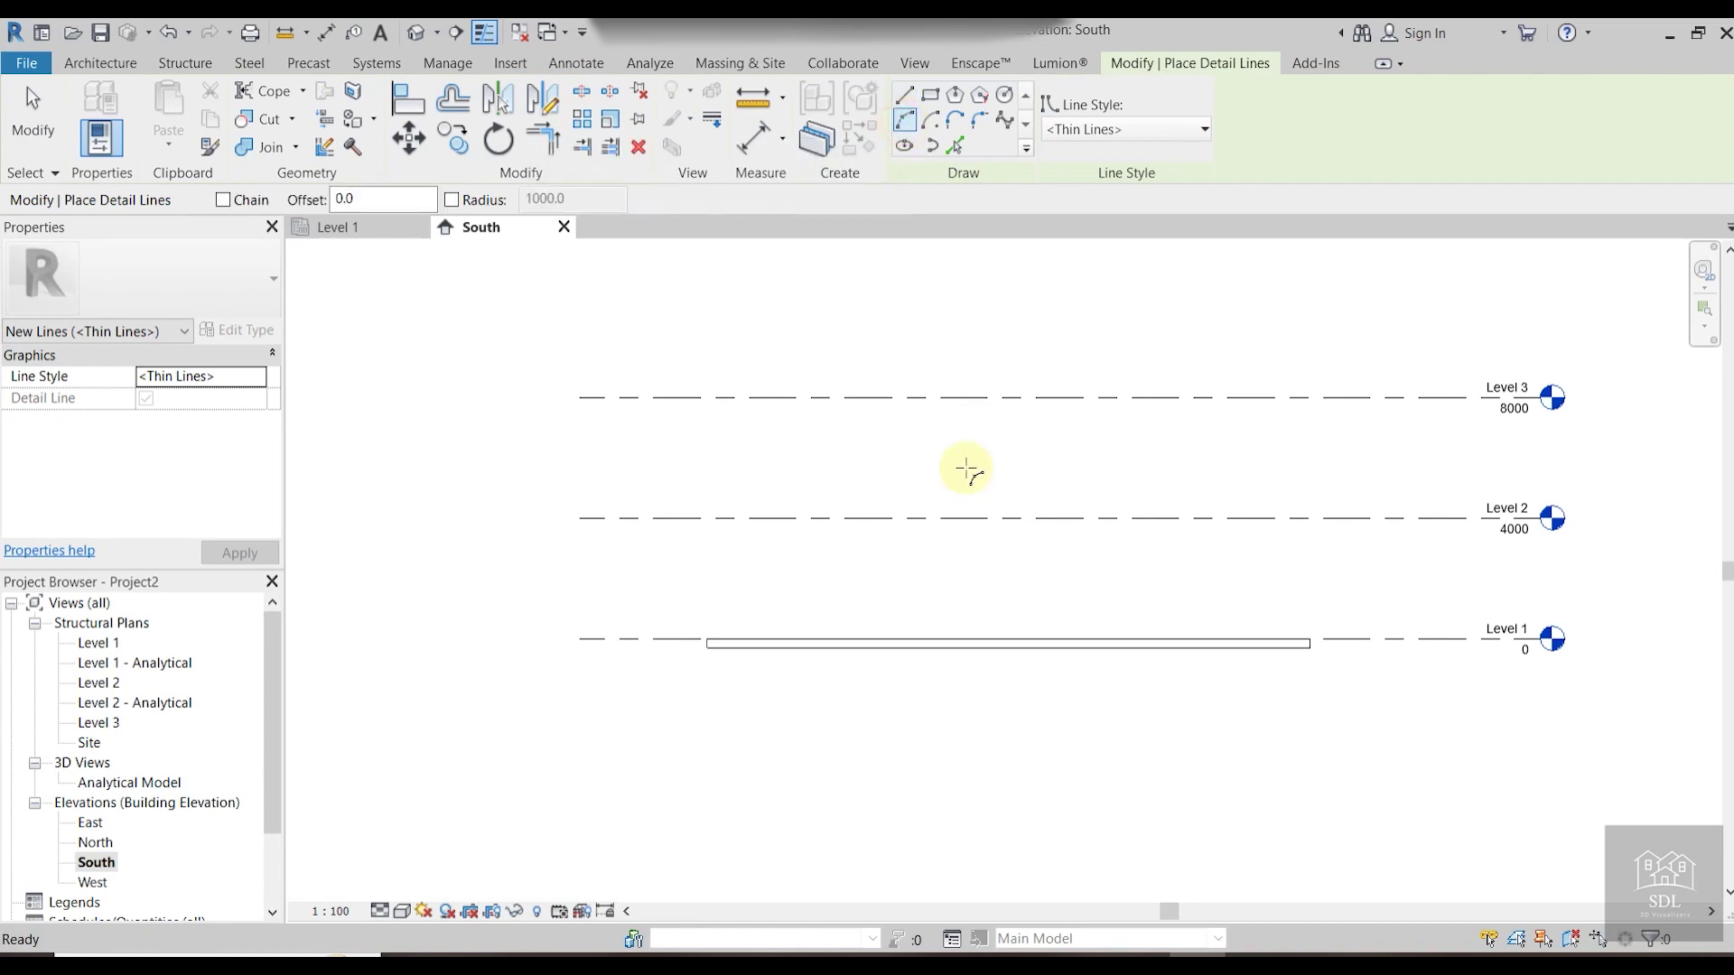
scroll(748, 542, up, 3)
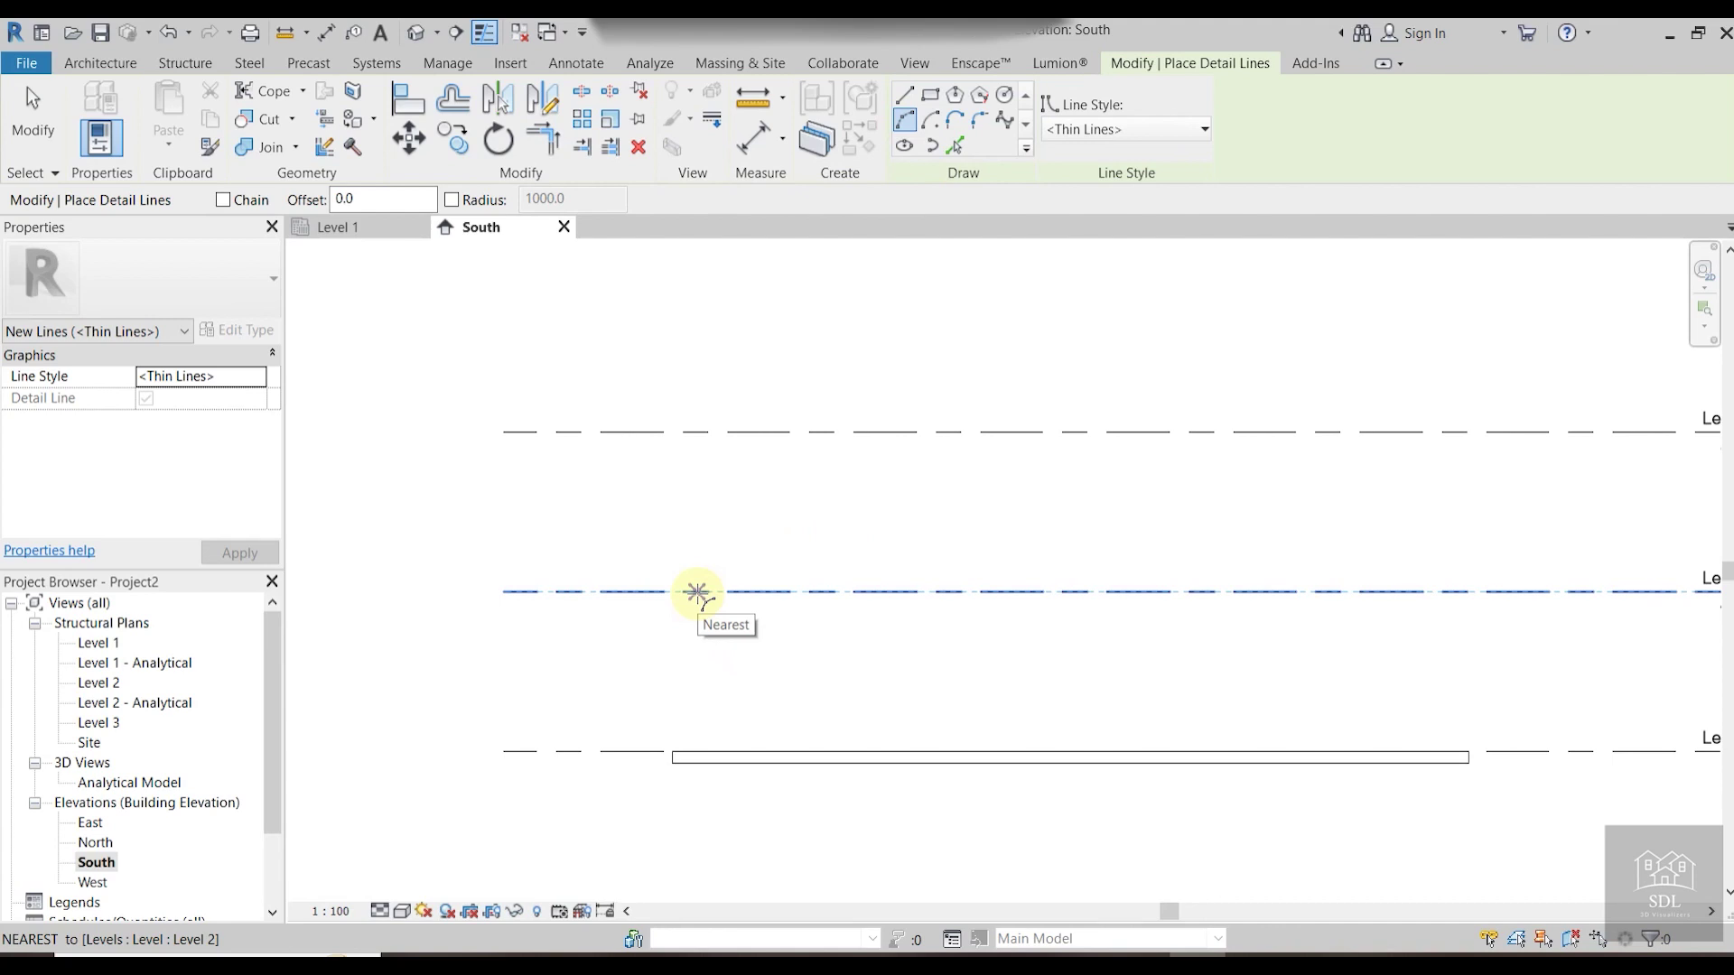
click(697, 592)
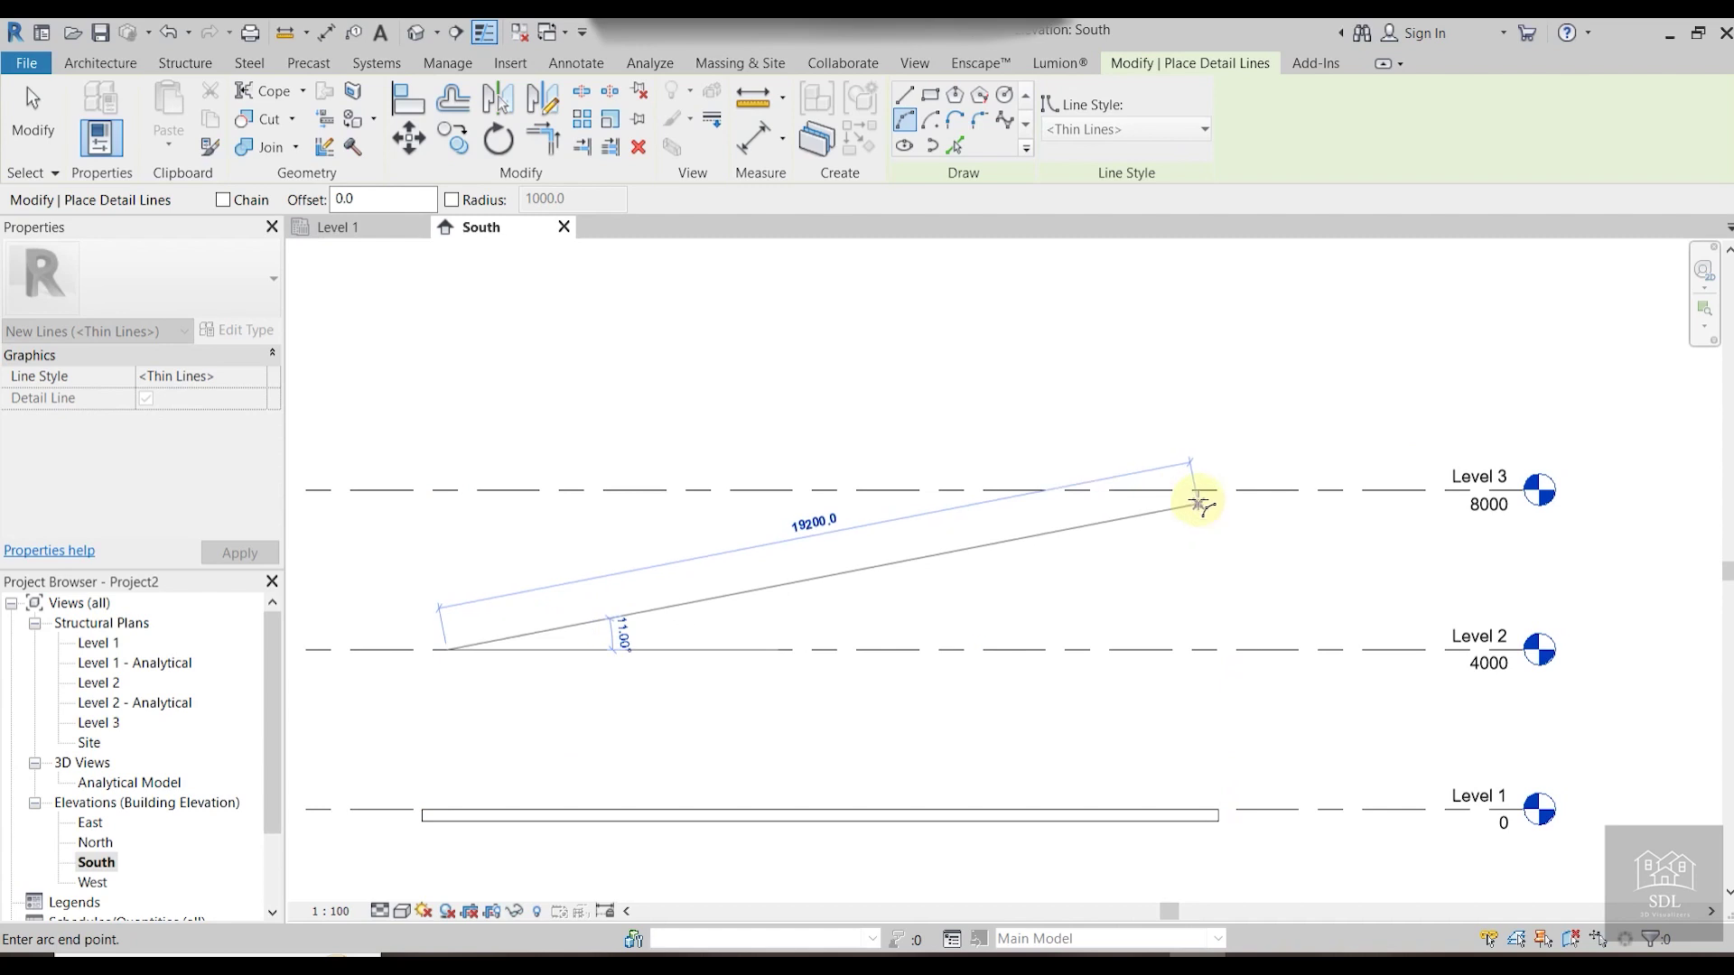
click(1199, 503)
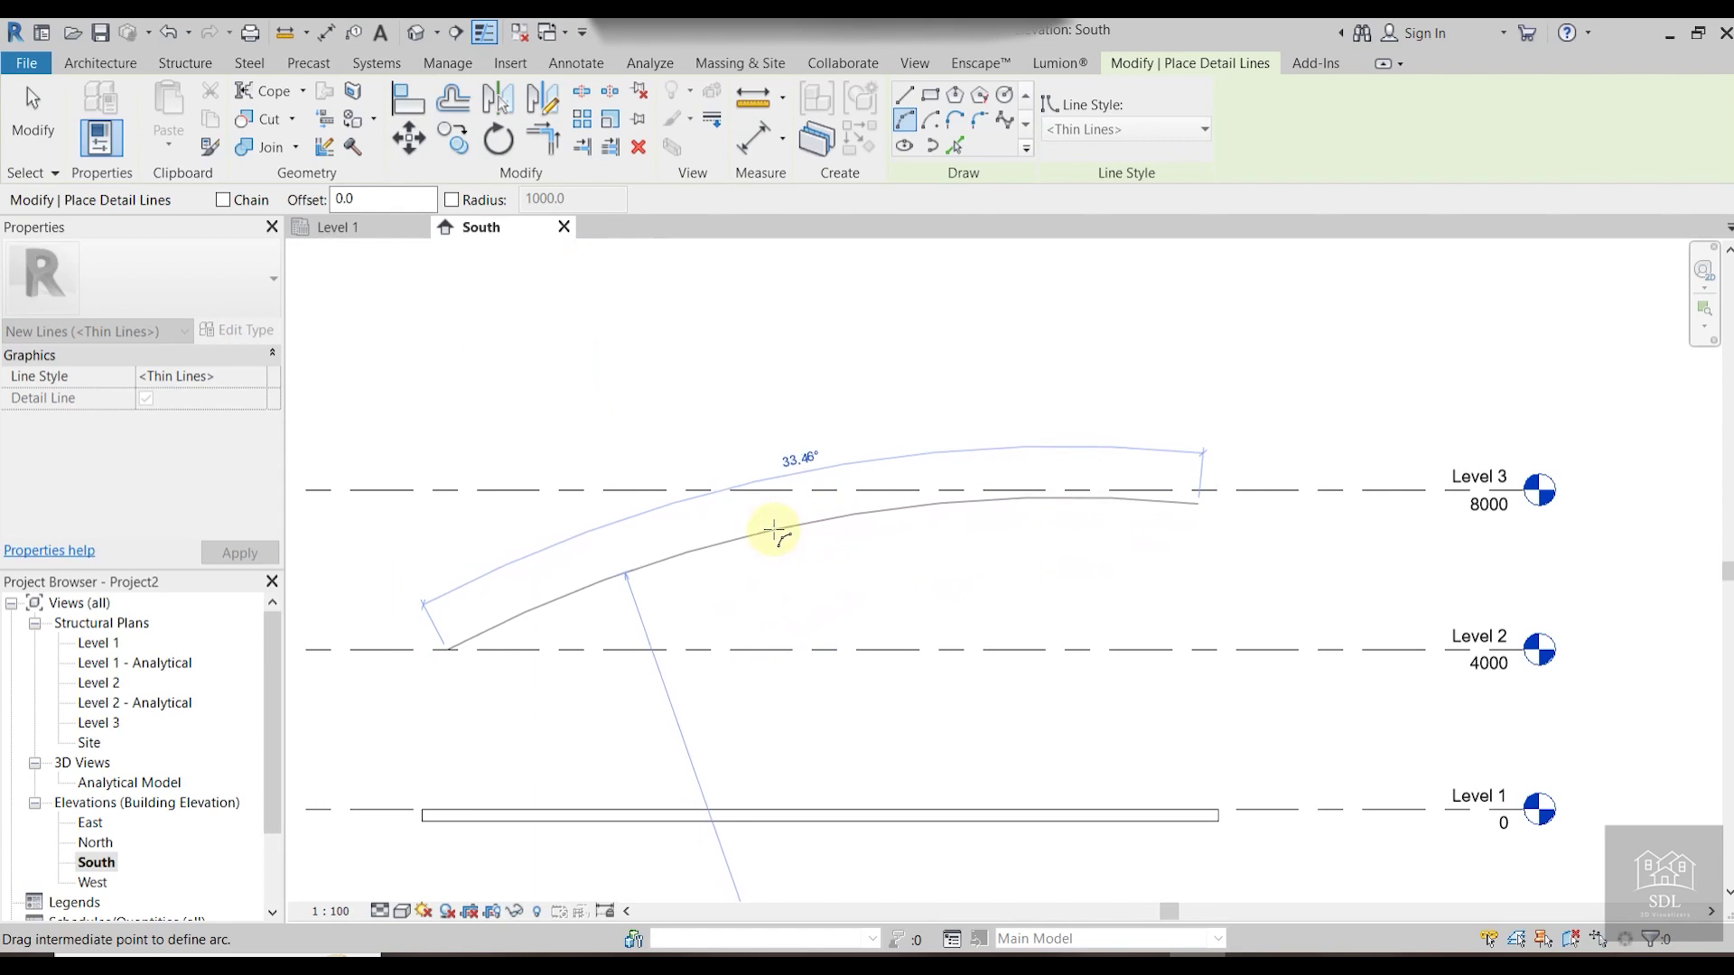
click(774, 533)
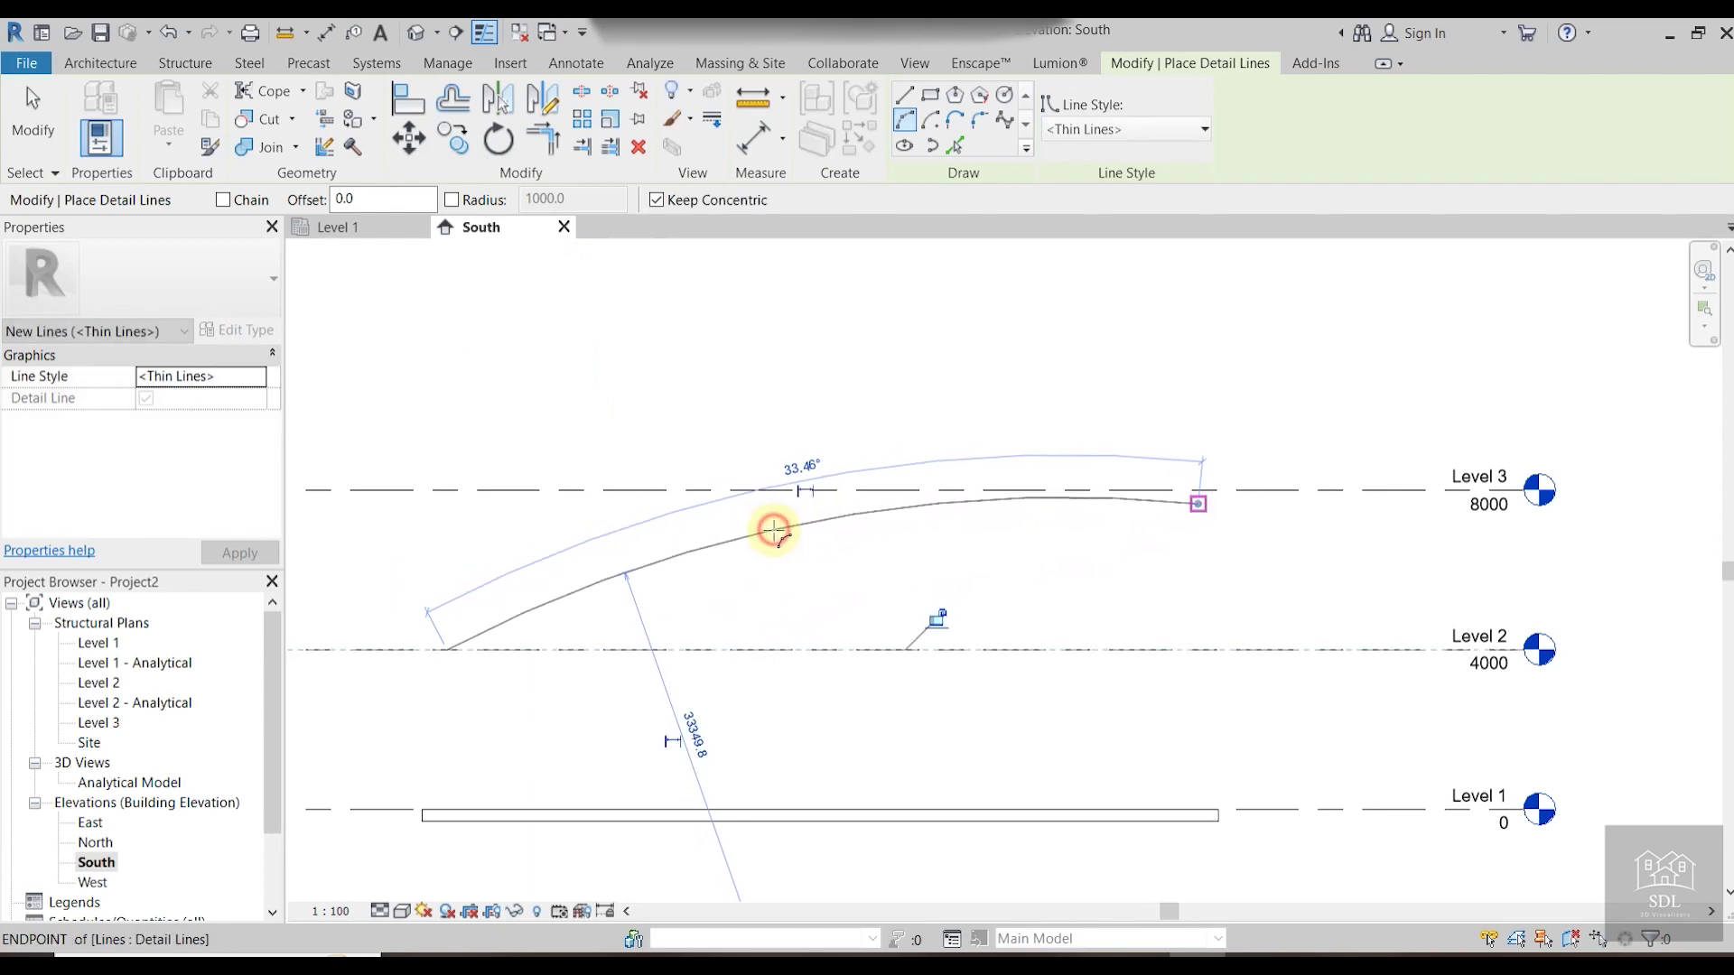
middle_drag(879, 565, 1074, 499)
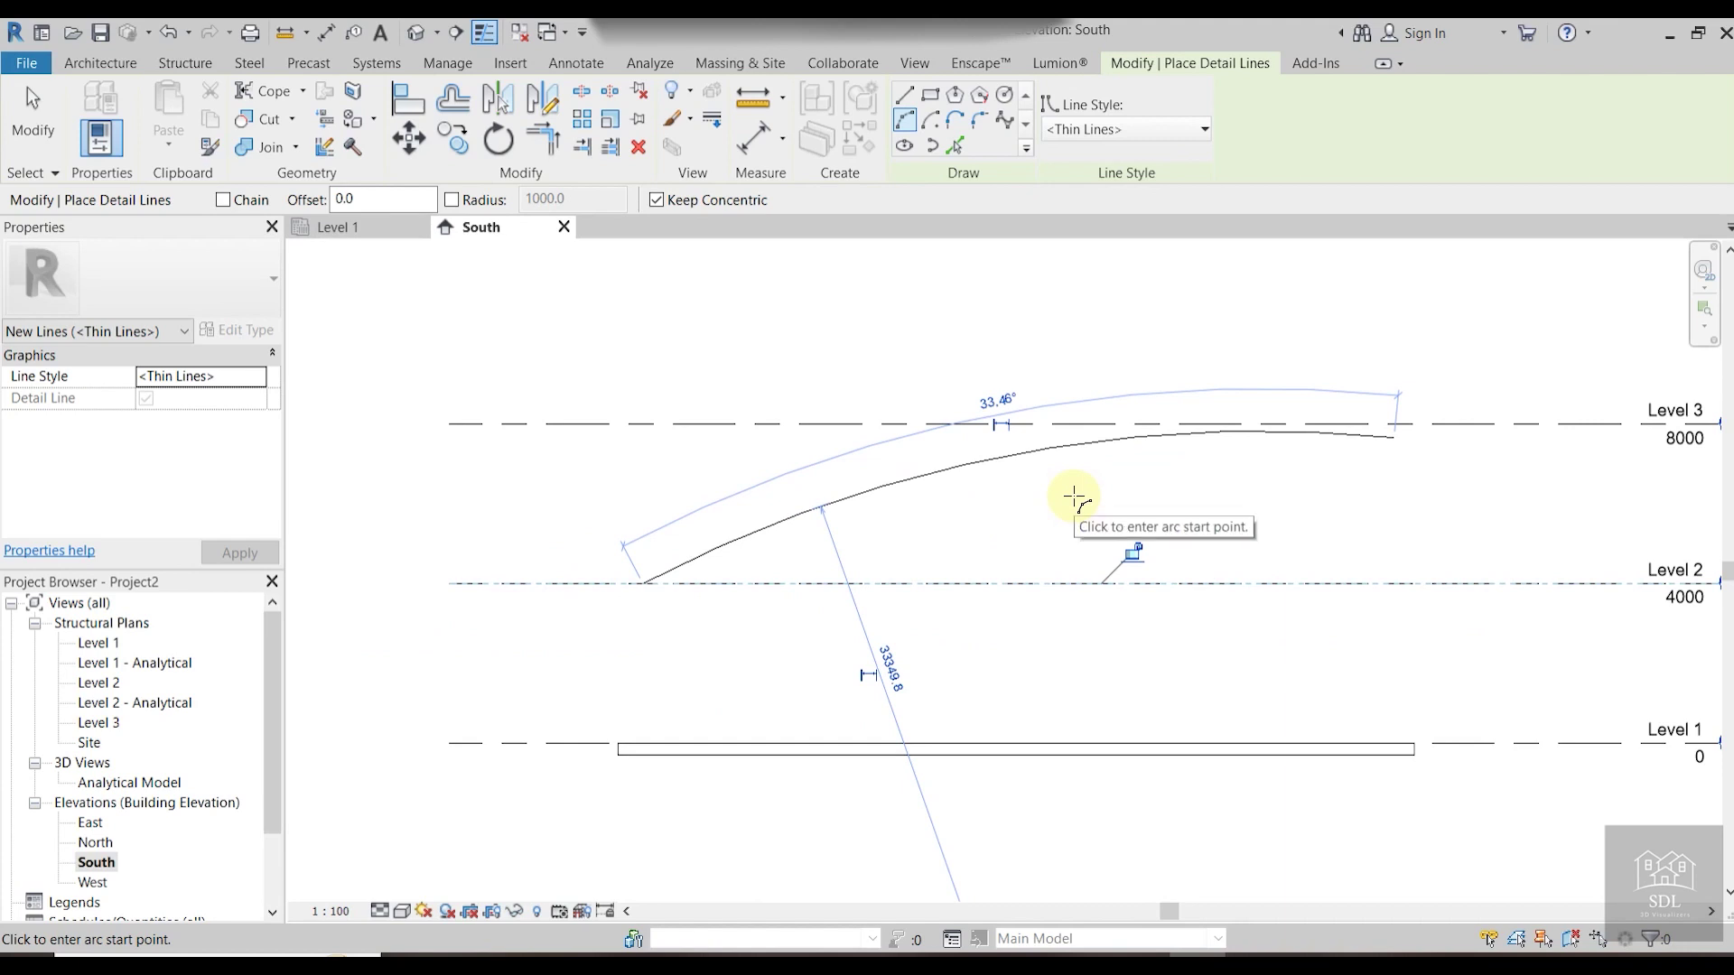
key(Escape)
key(Escape)
scroll(1074, 496, down, 3)
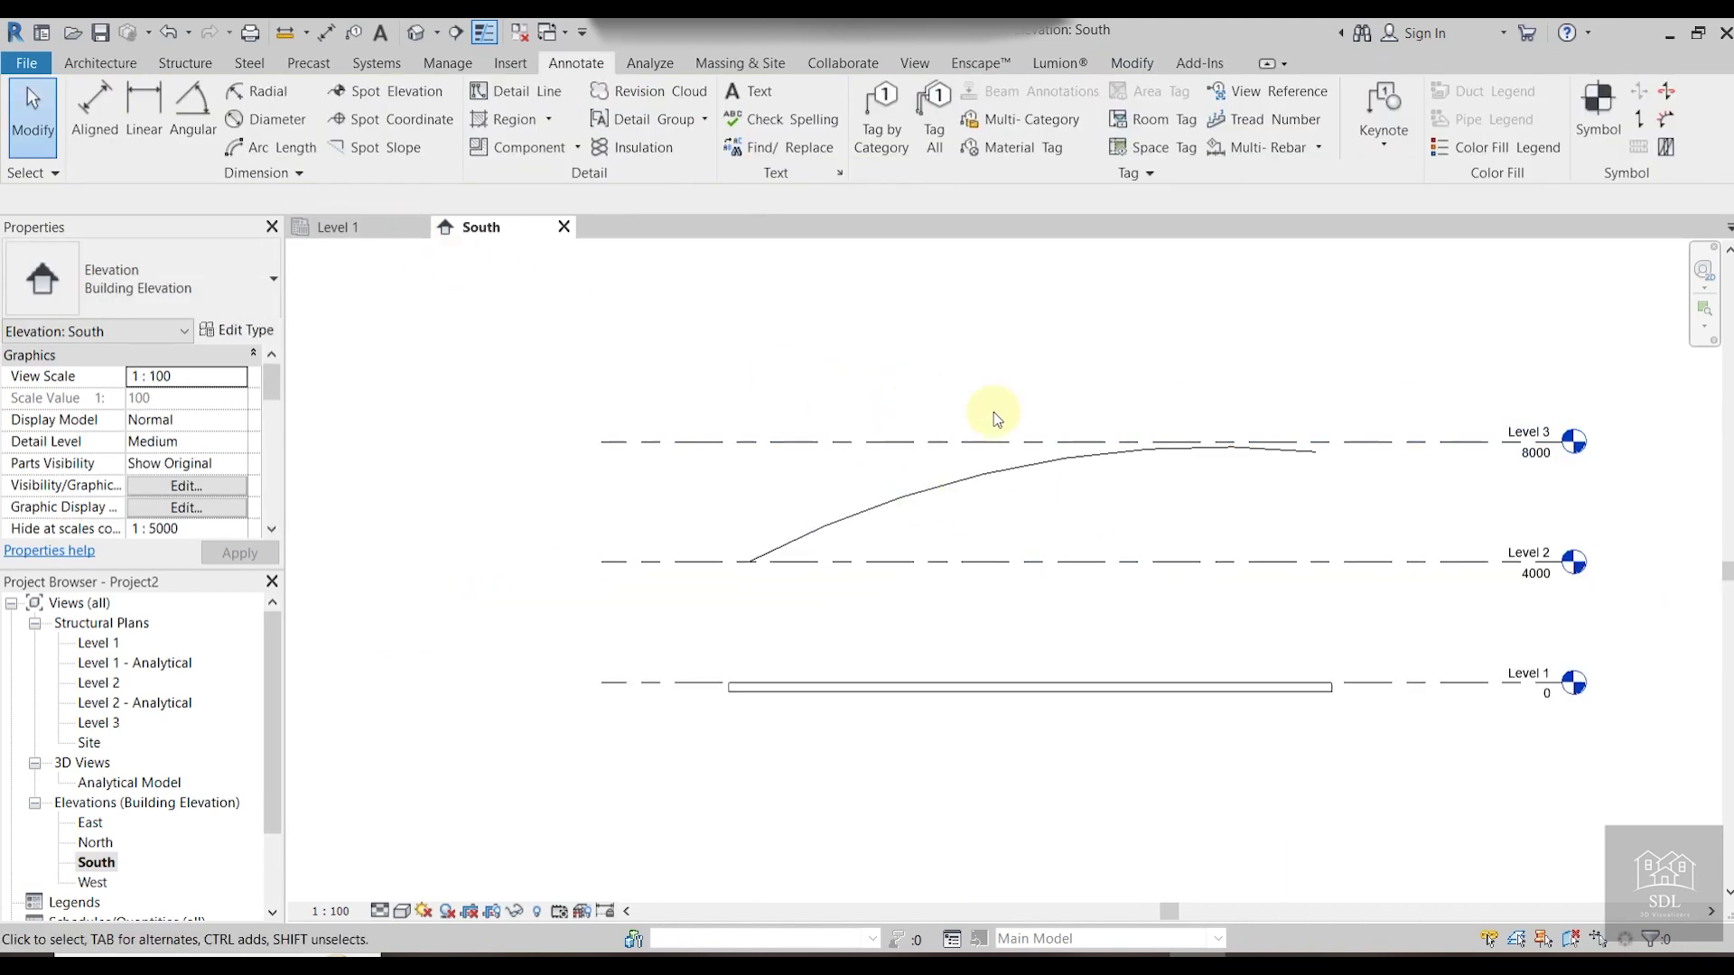
scroll(1079, 497, down, 1)
scroll(1082, 529, up, 1)
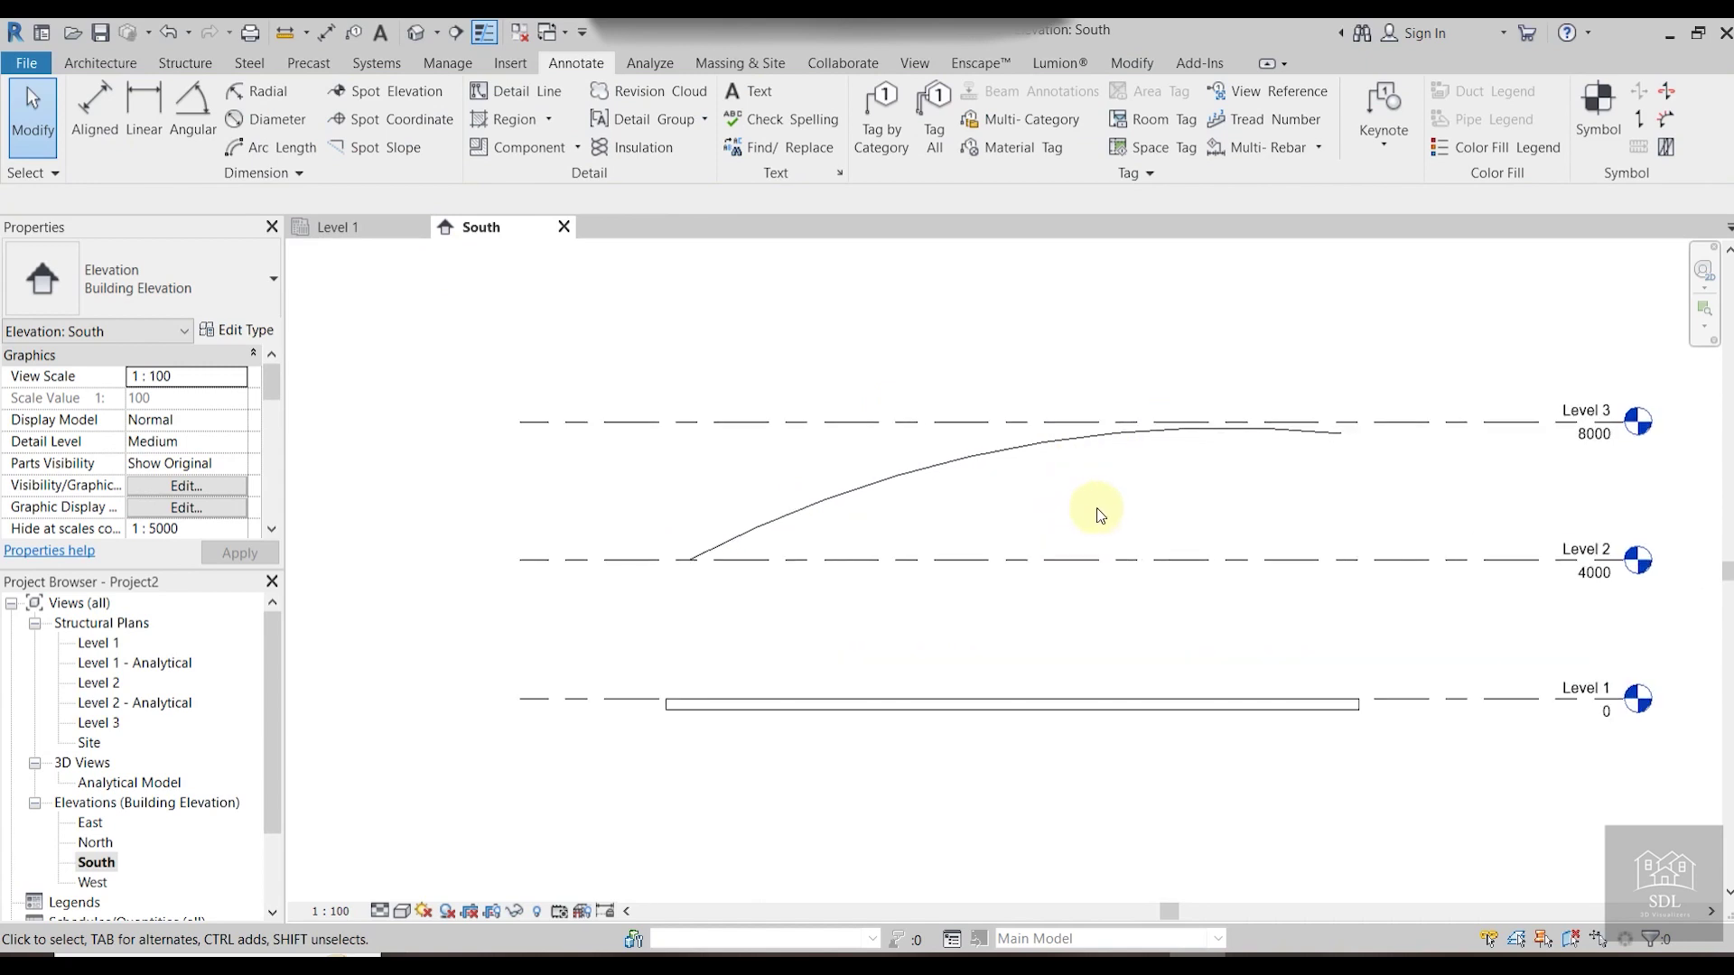
Create a new family from the English template Metric Structural Trusses.rft.
click(33, 65)
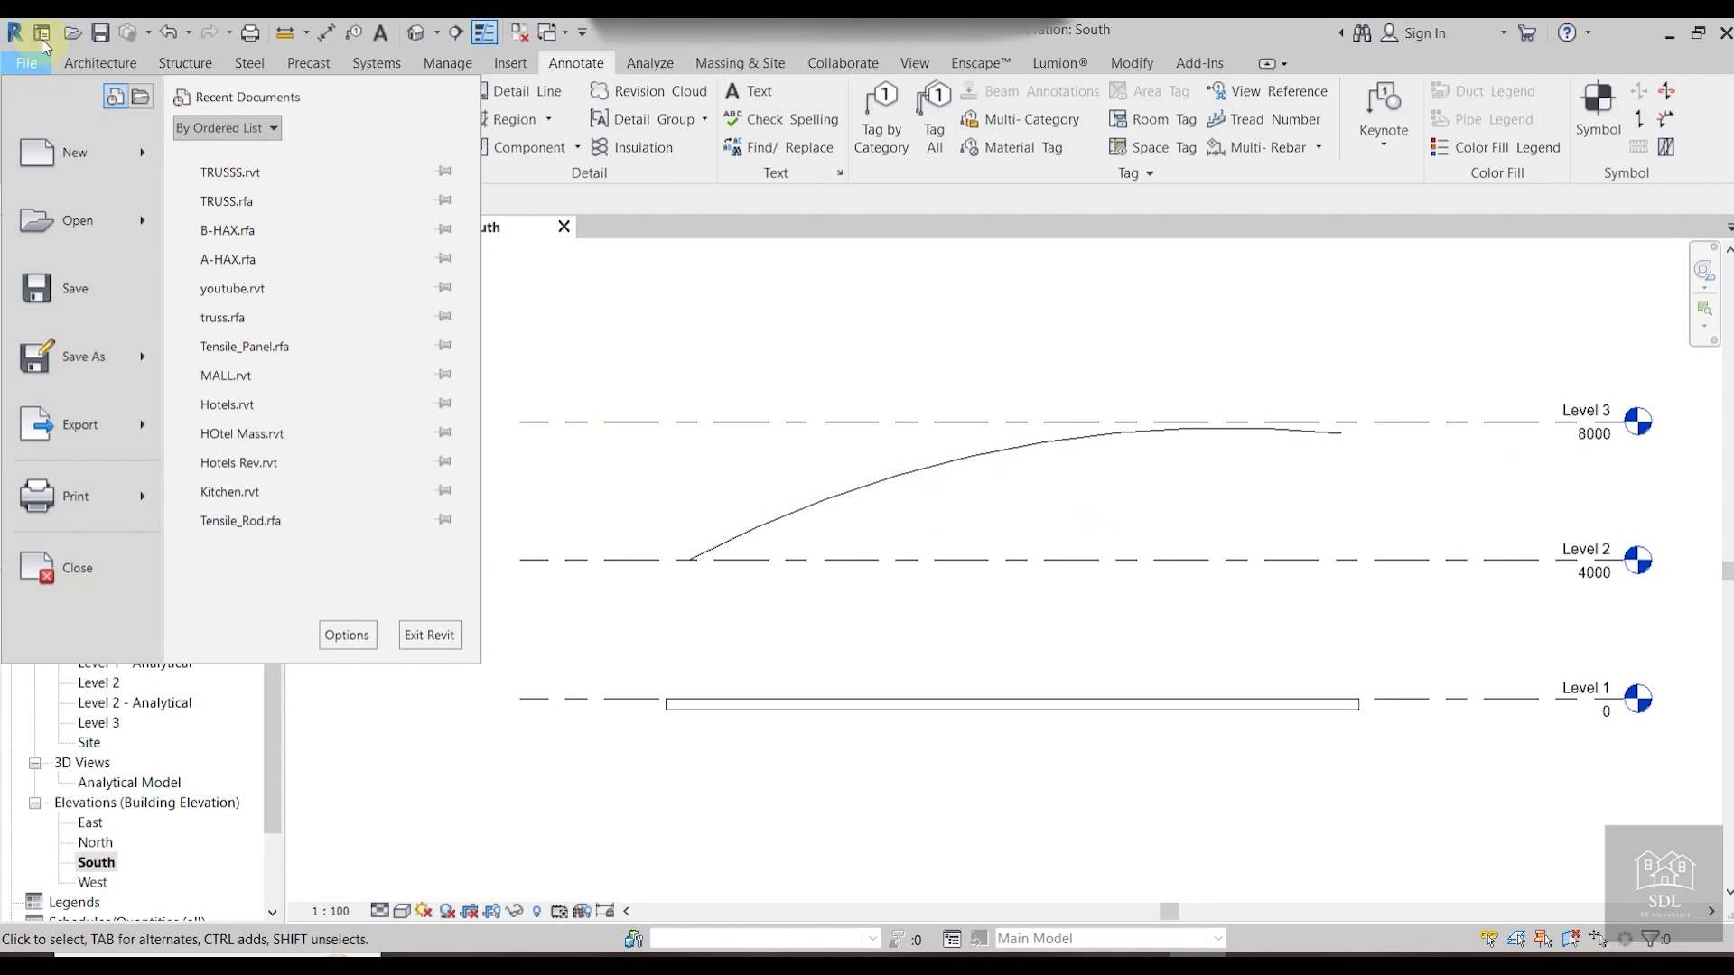
click(42, 40)
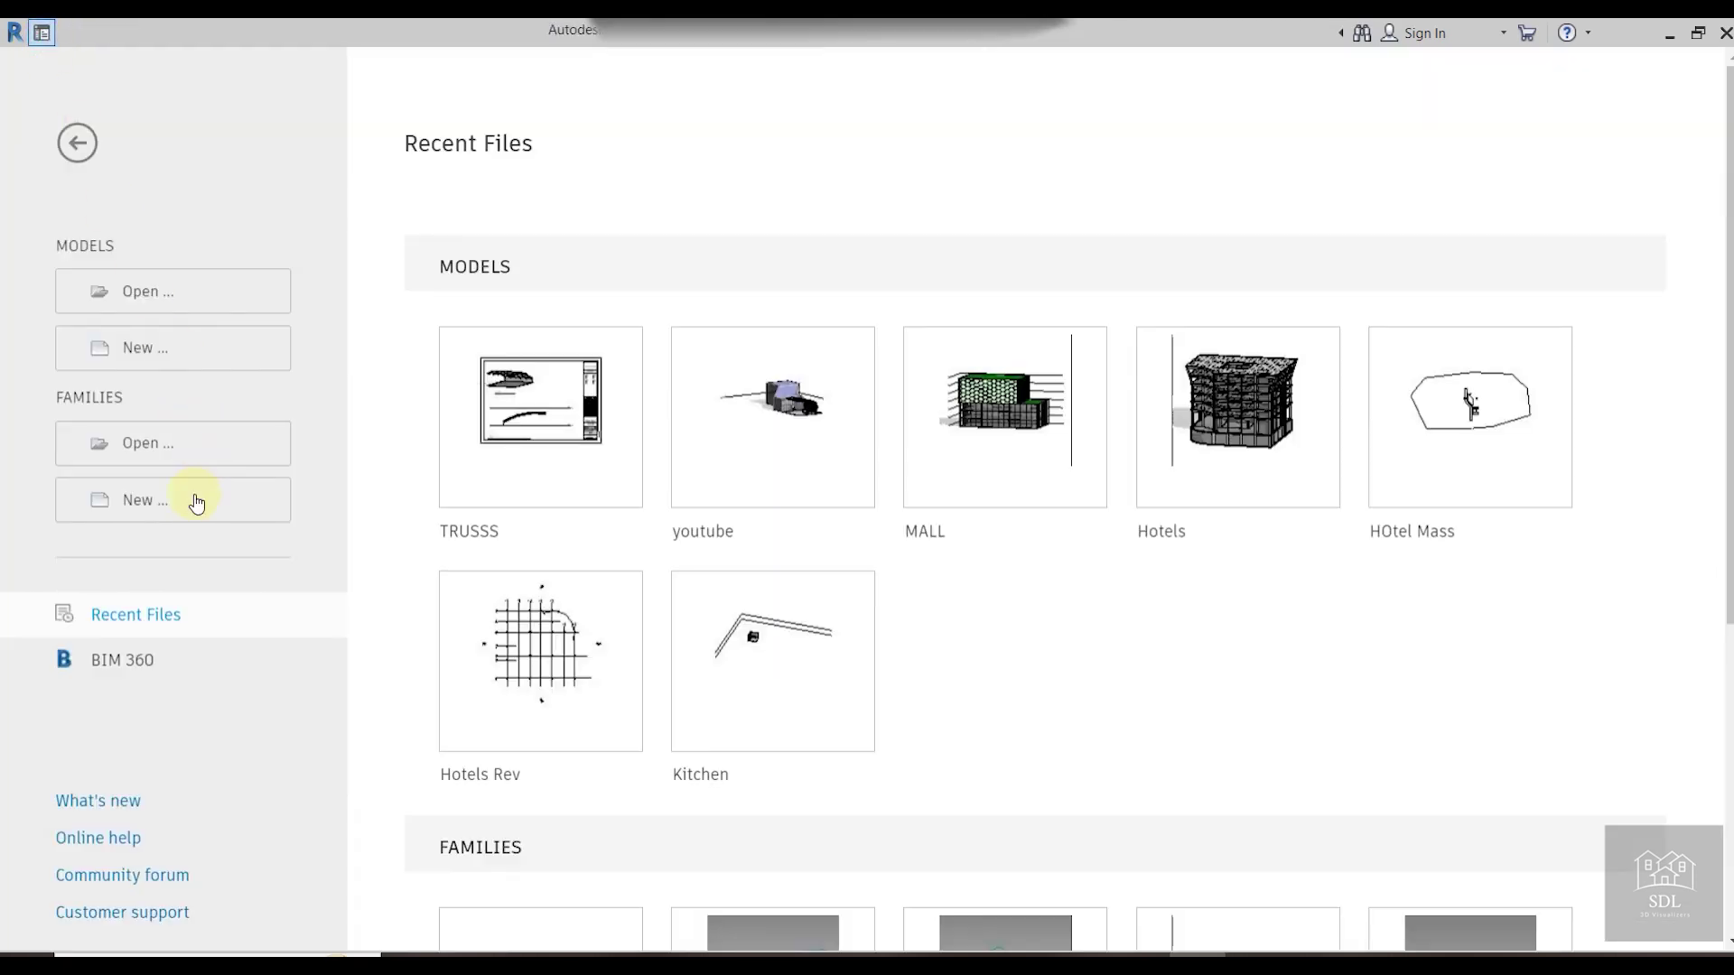
click(145, 506)
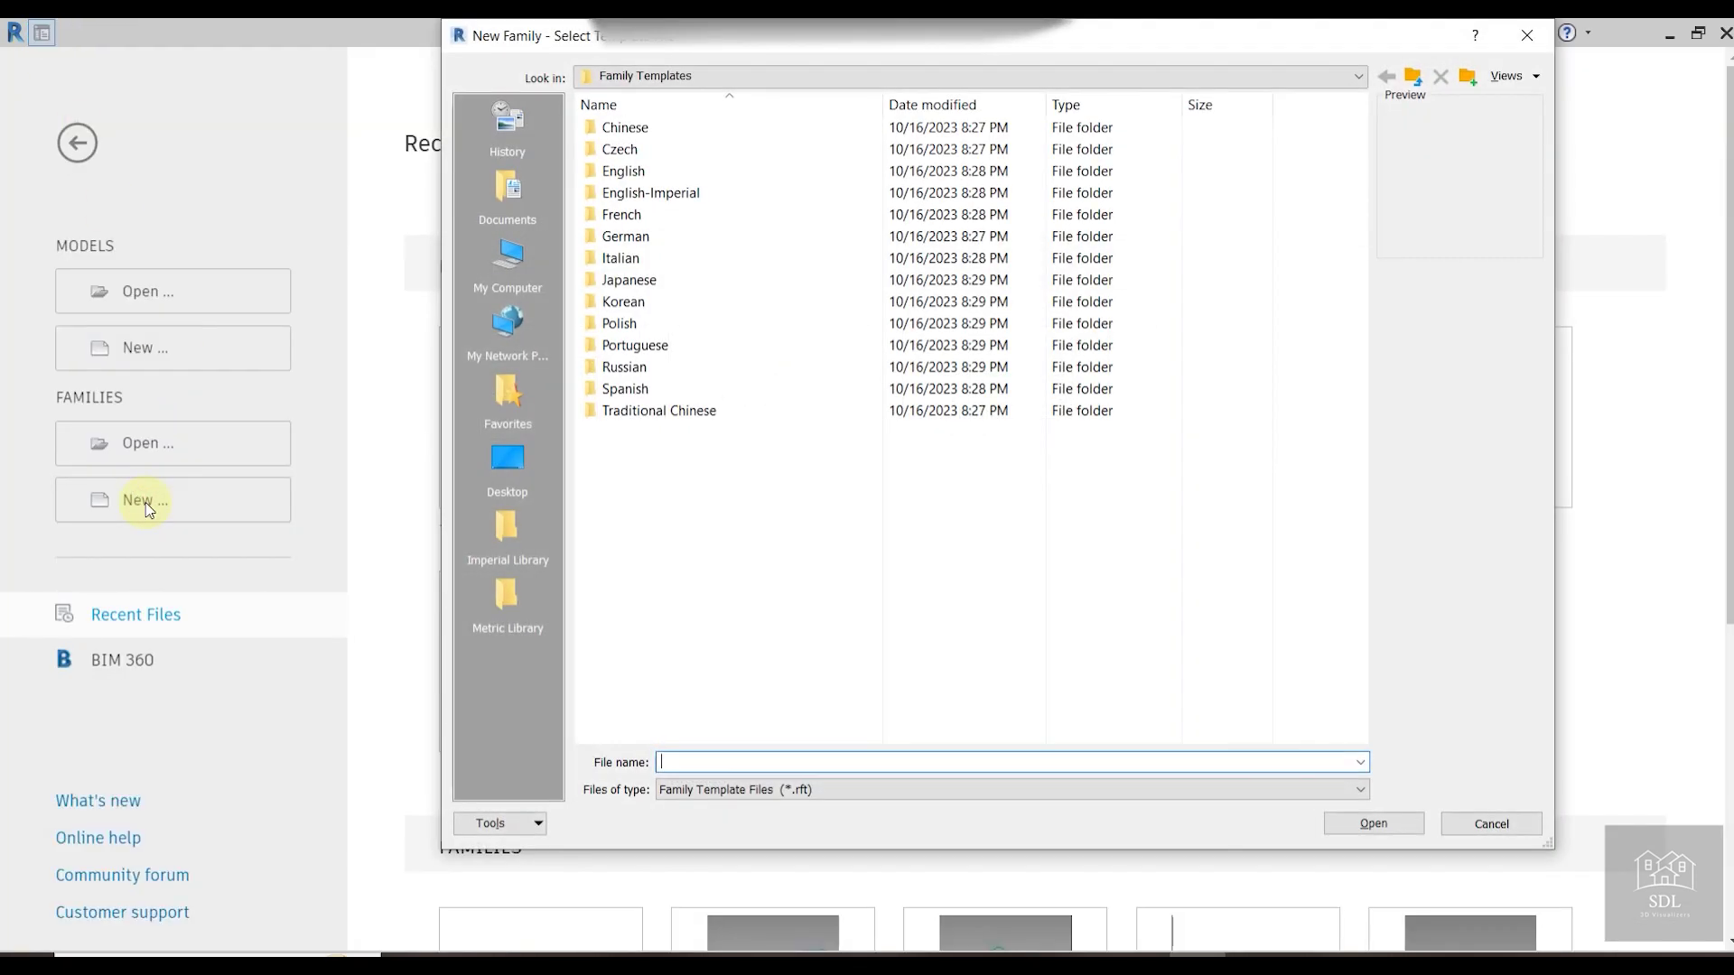
double_click(630, 170)
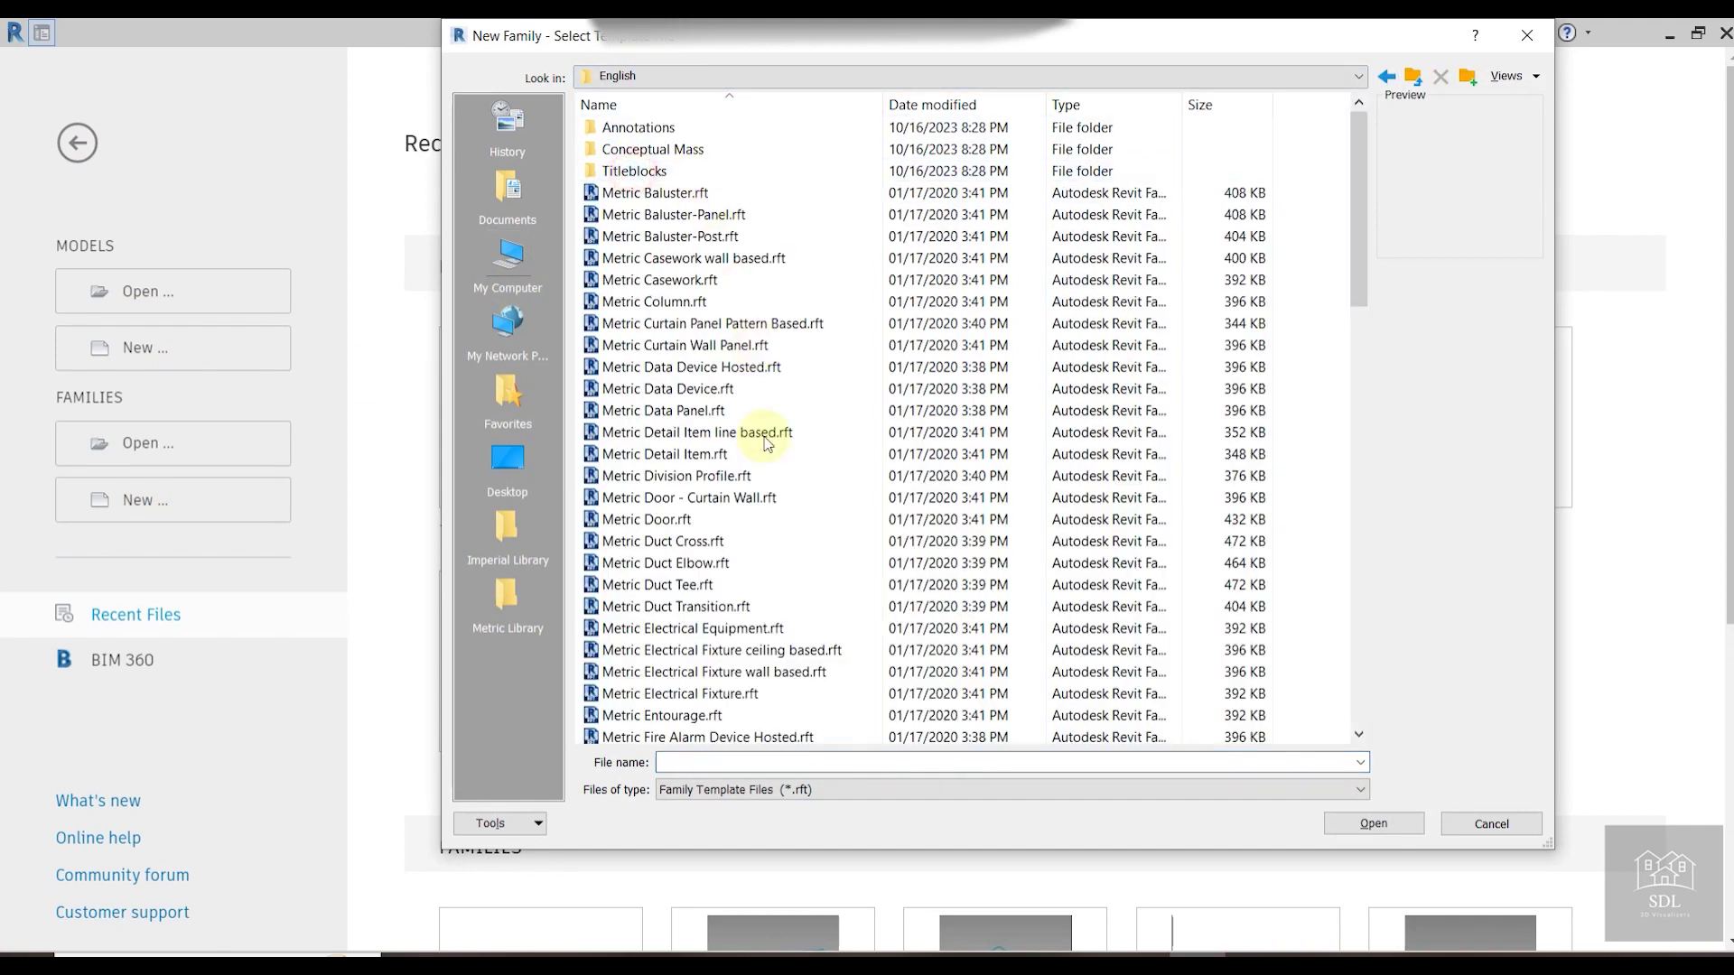
scroll(738, 533, down, 16)
scroll(742, 540, down, 4)
scroll(803, 503, down, 1)
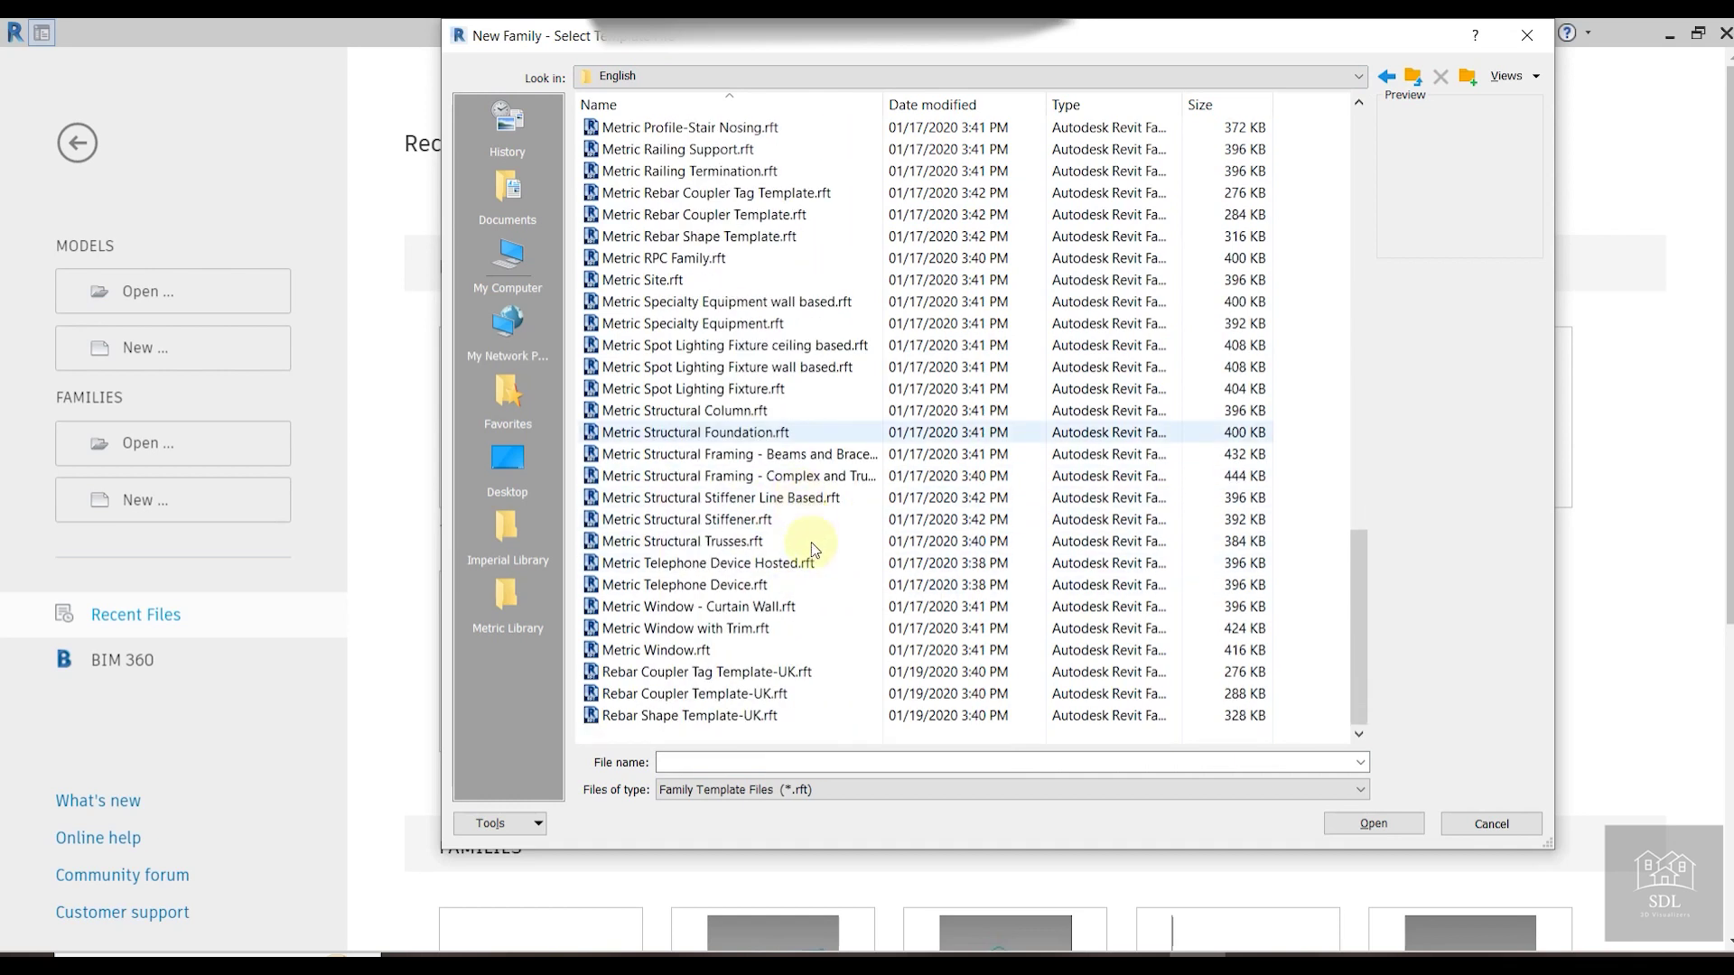
click(681, 546)
click(1373, 823)
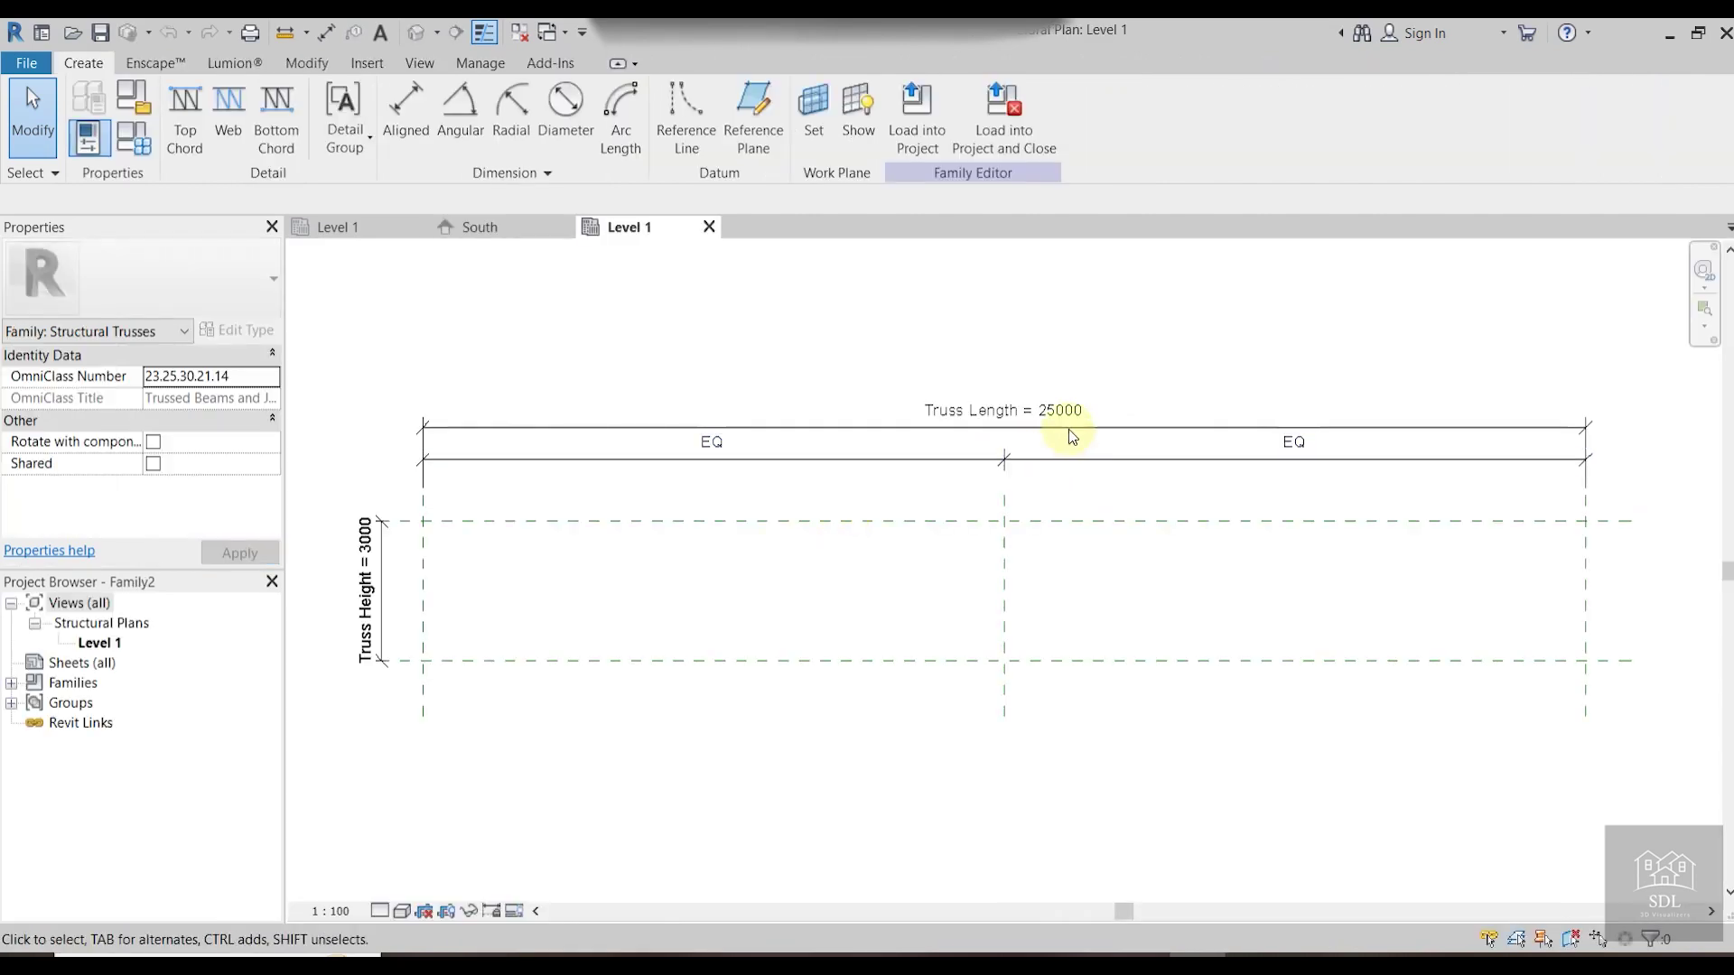
In the project's South elevation, check the distance between the arc's two endpoints with a temporary aligned dimension.
click(480, 227)
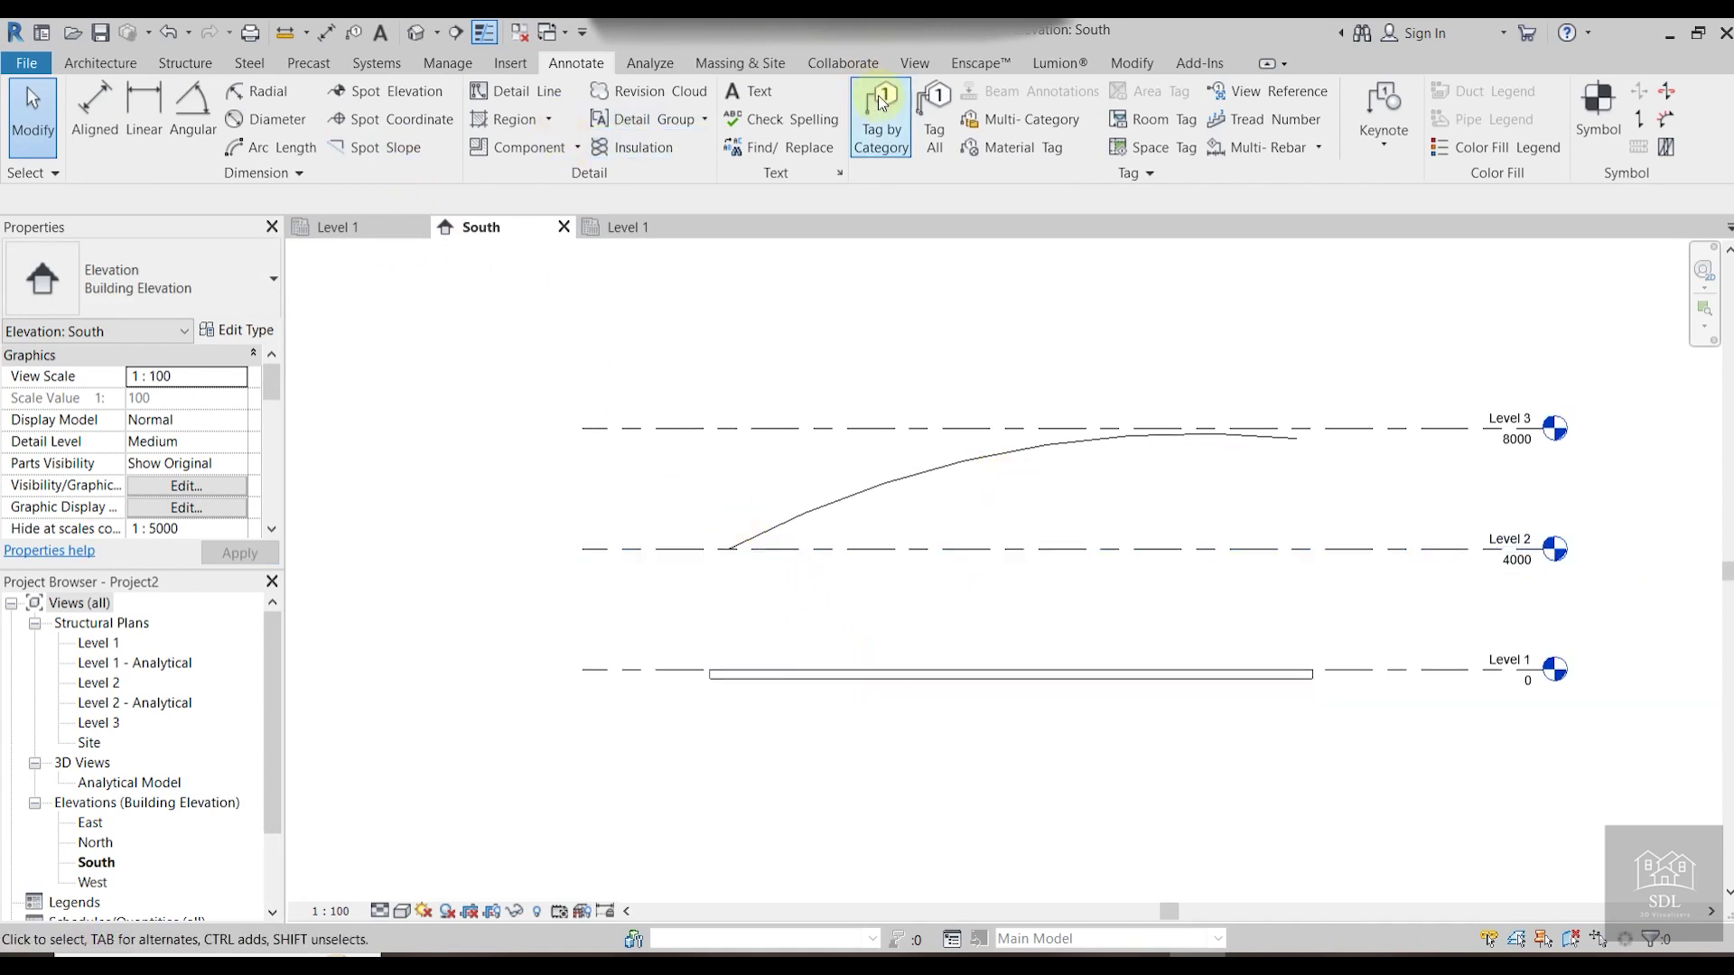
click(326, 34)
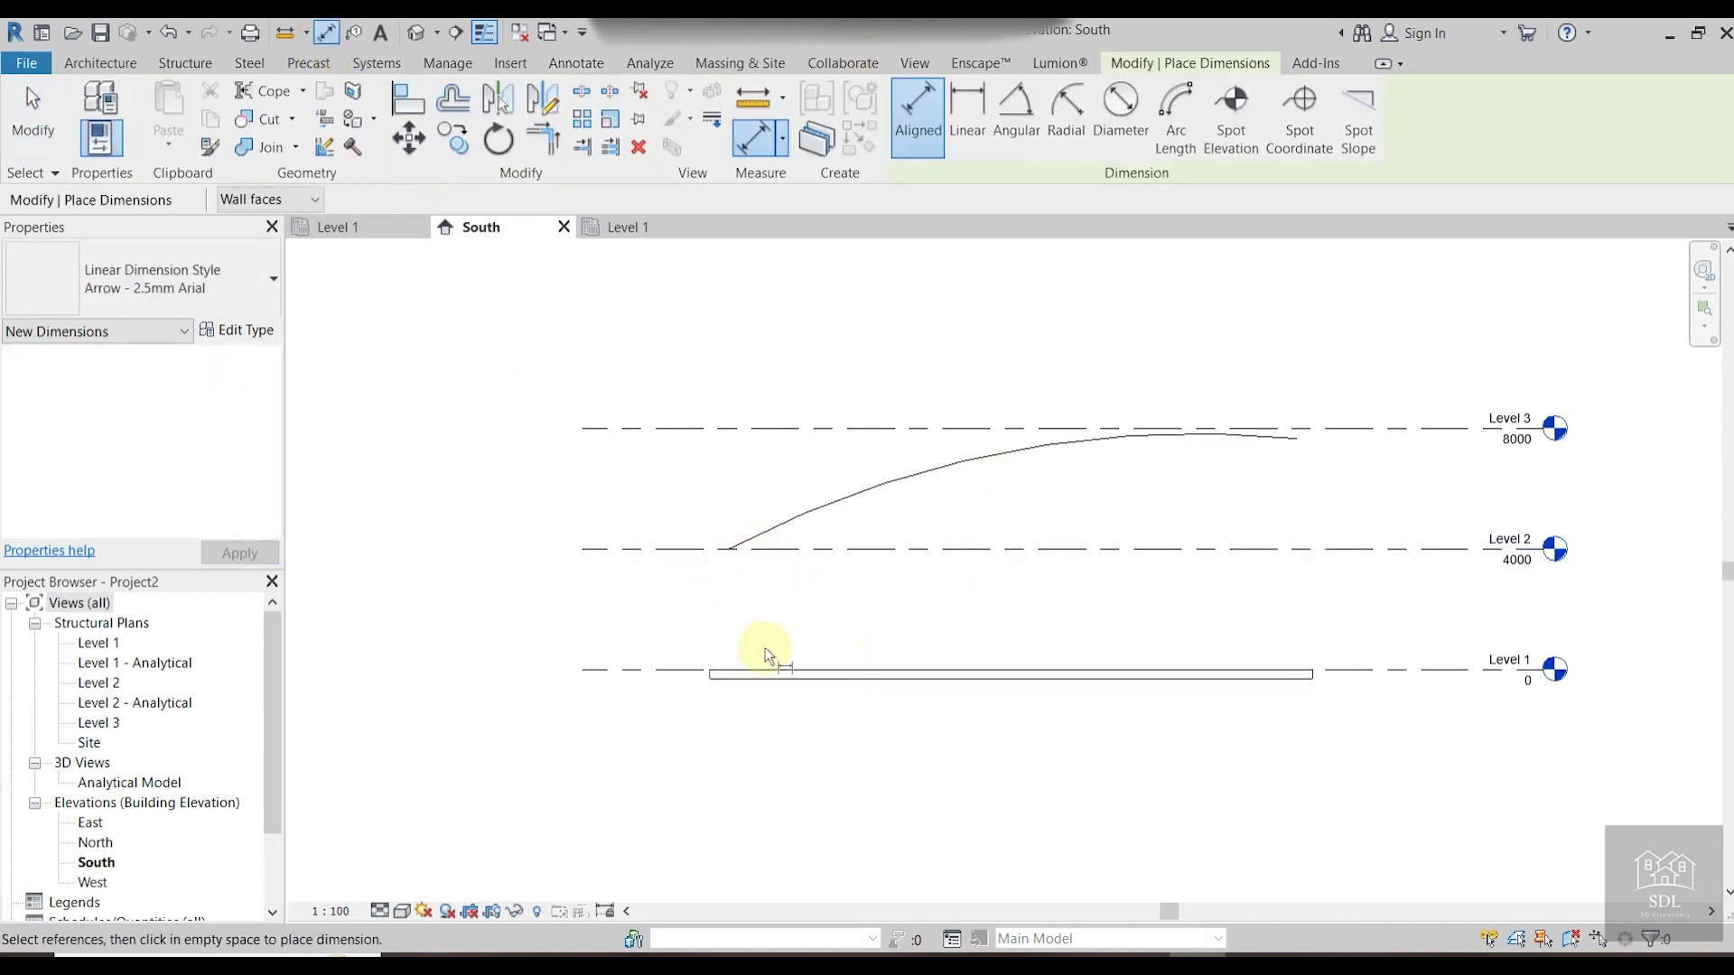
click(884, 551)
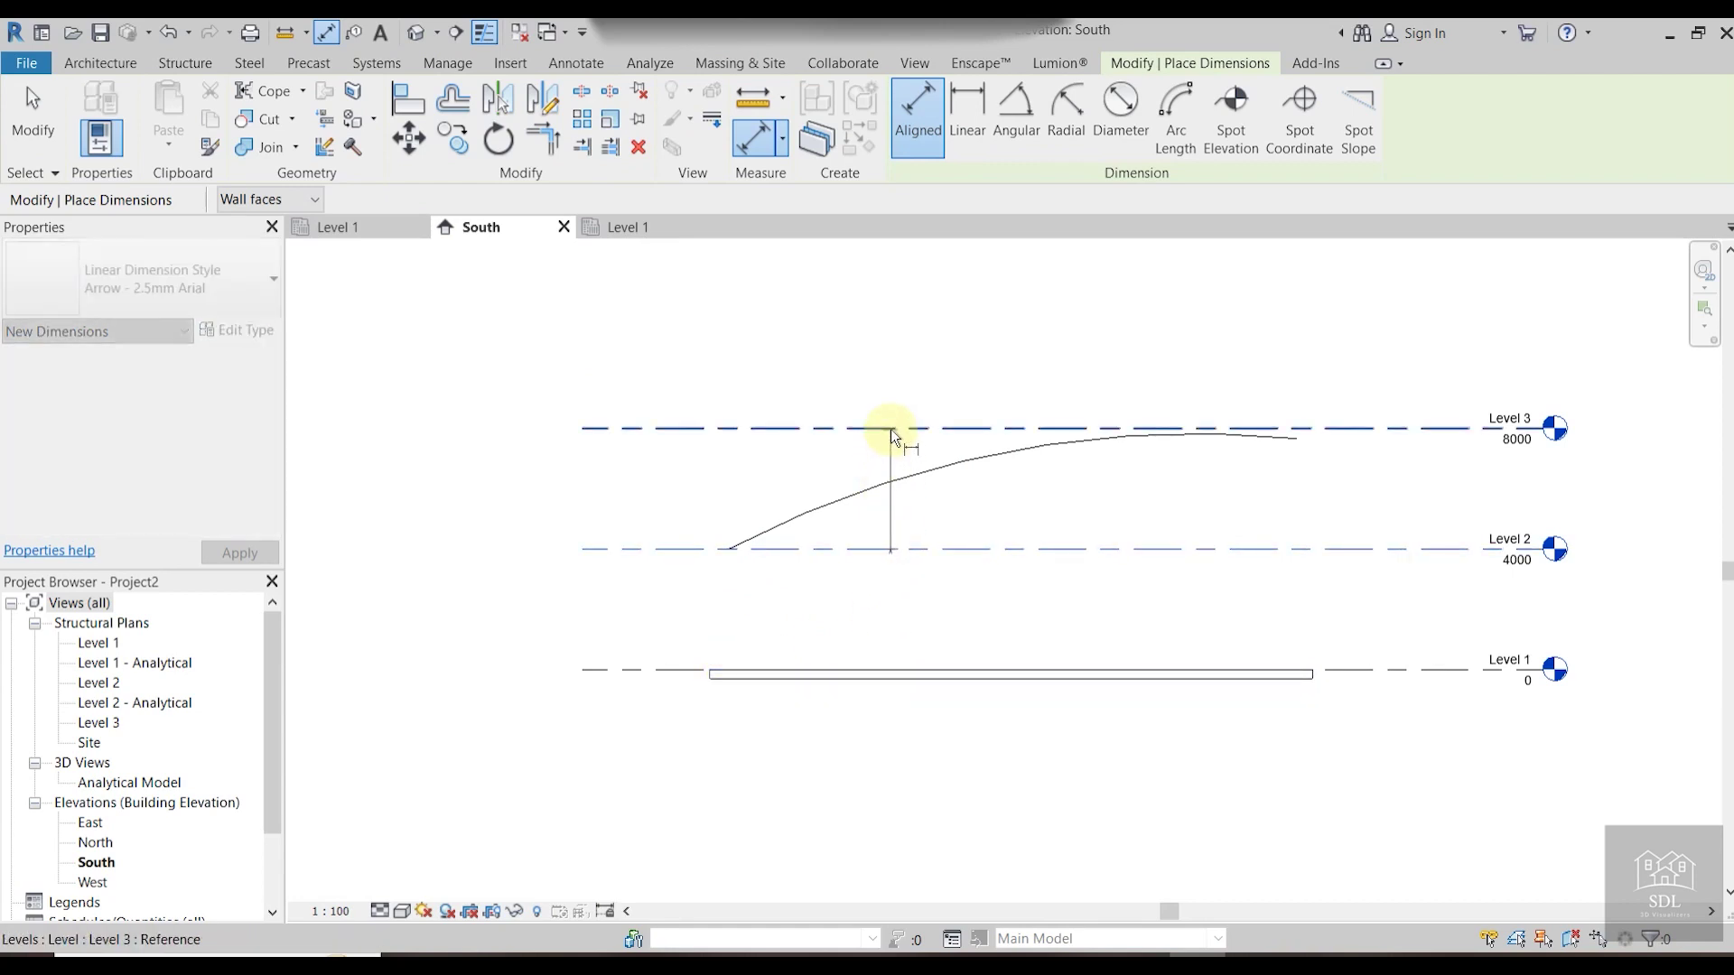
key(Escape)
key(Escape)
click(728, 550)
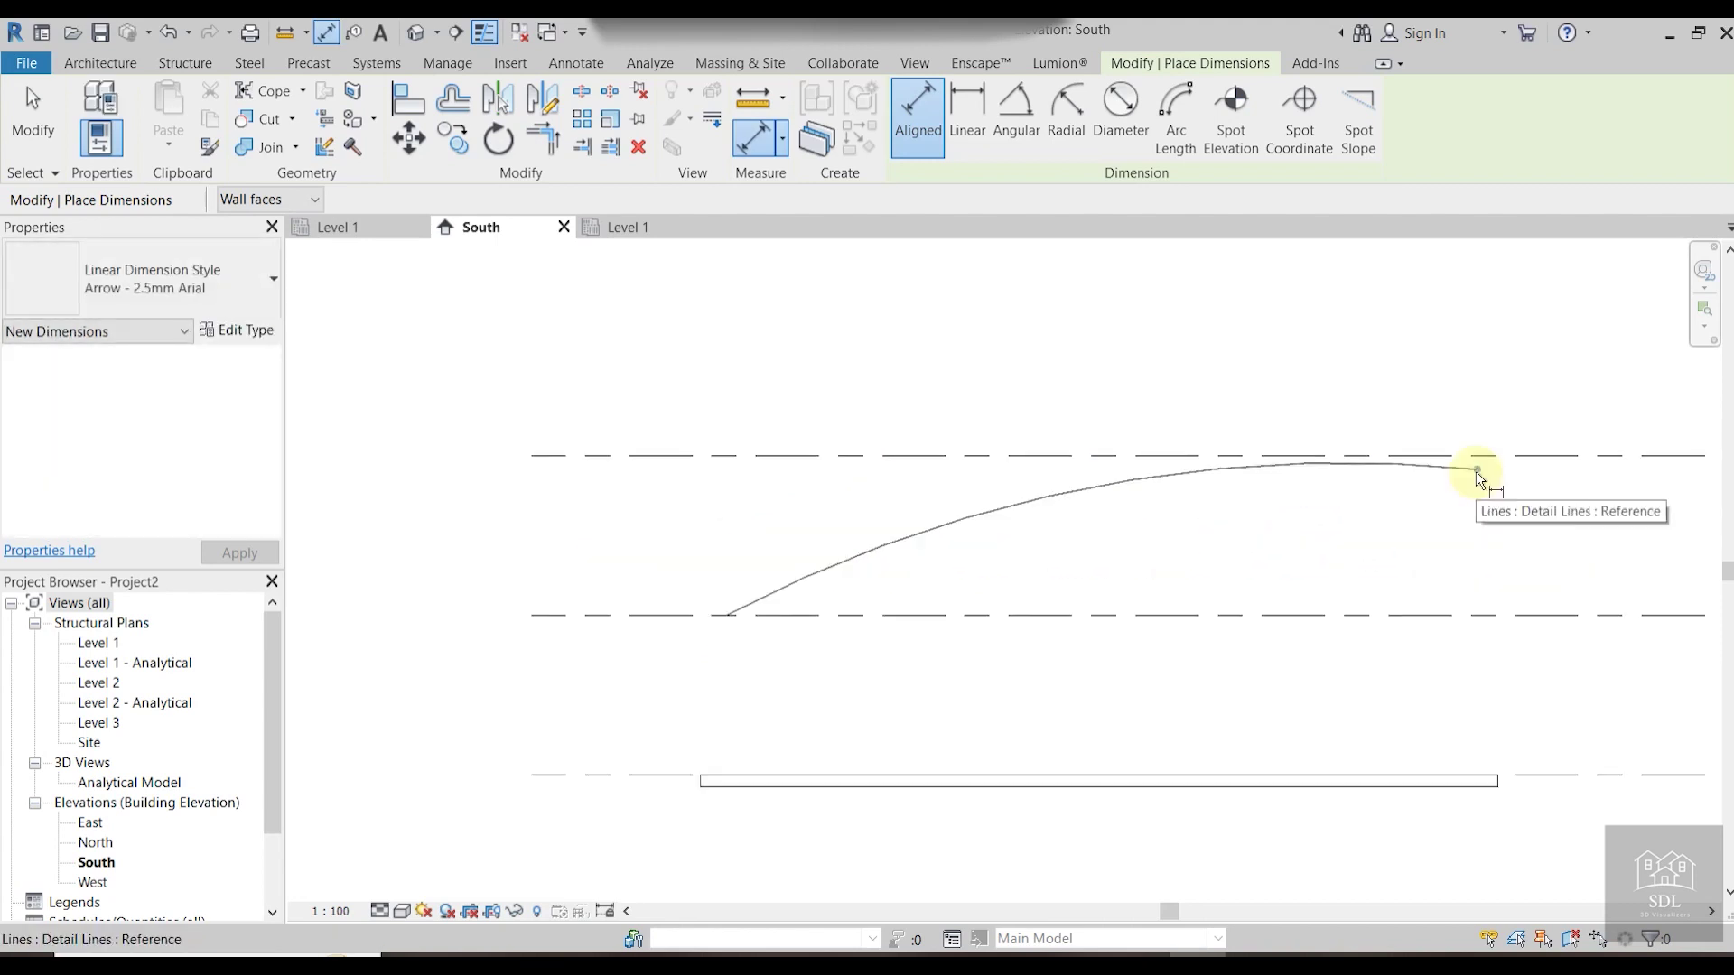
click(1475, 471)
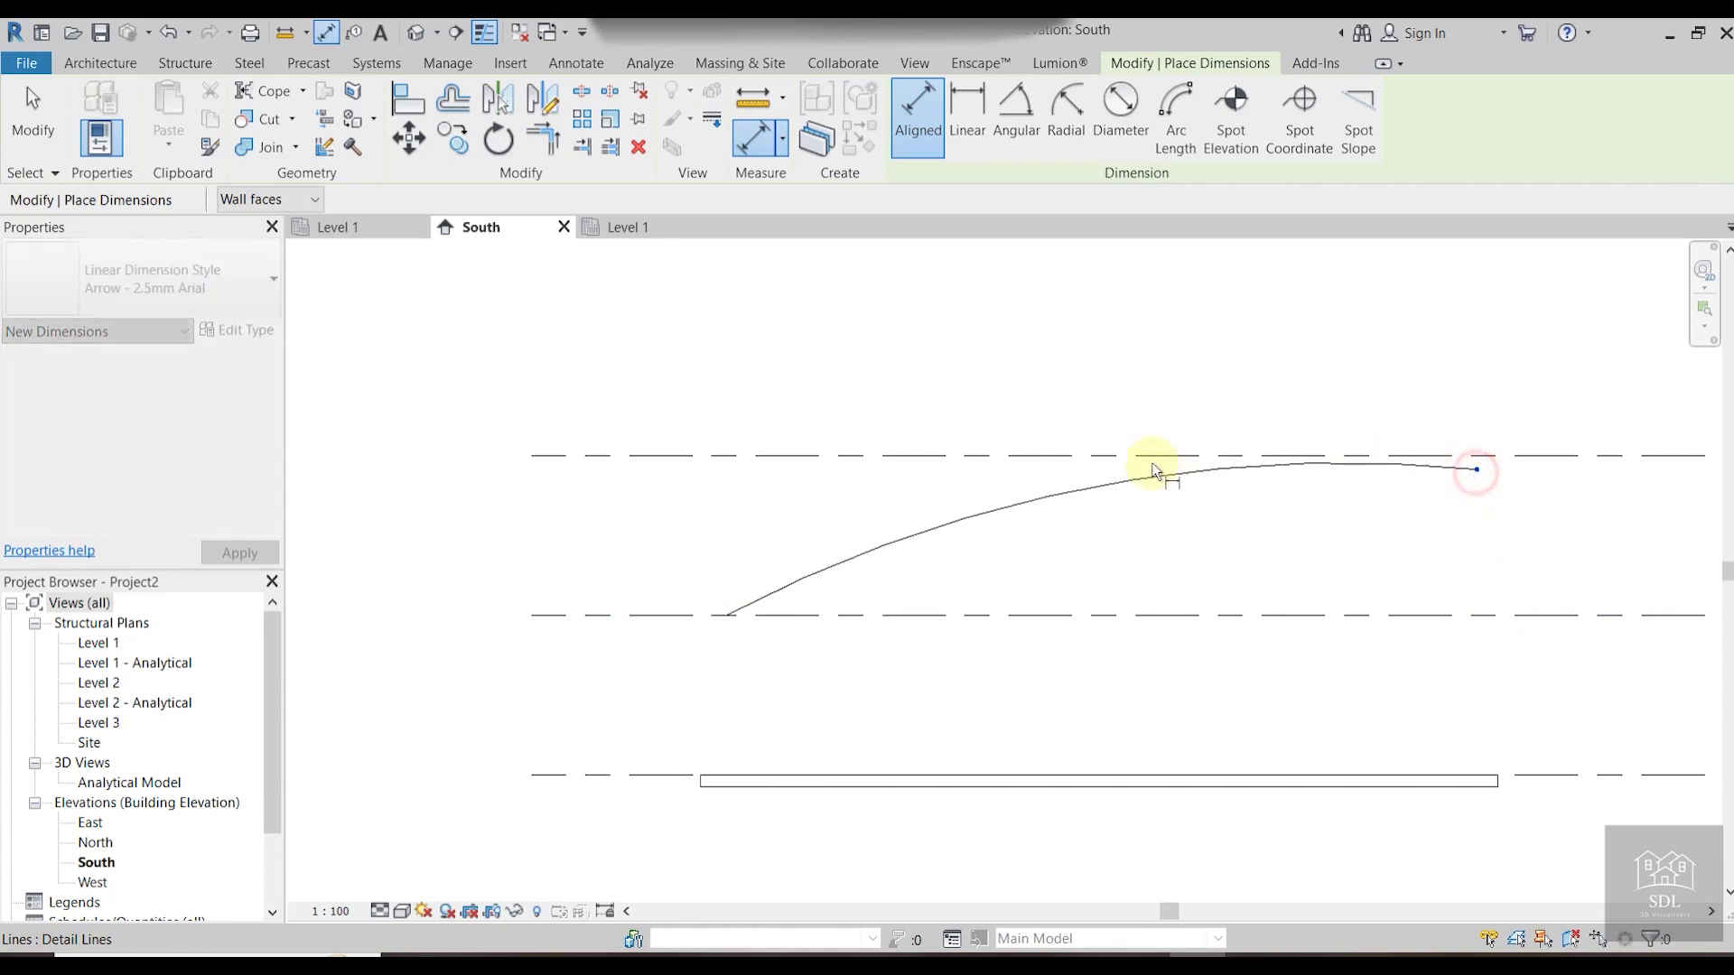
click(724, 615)
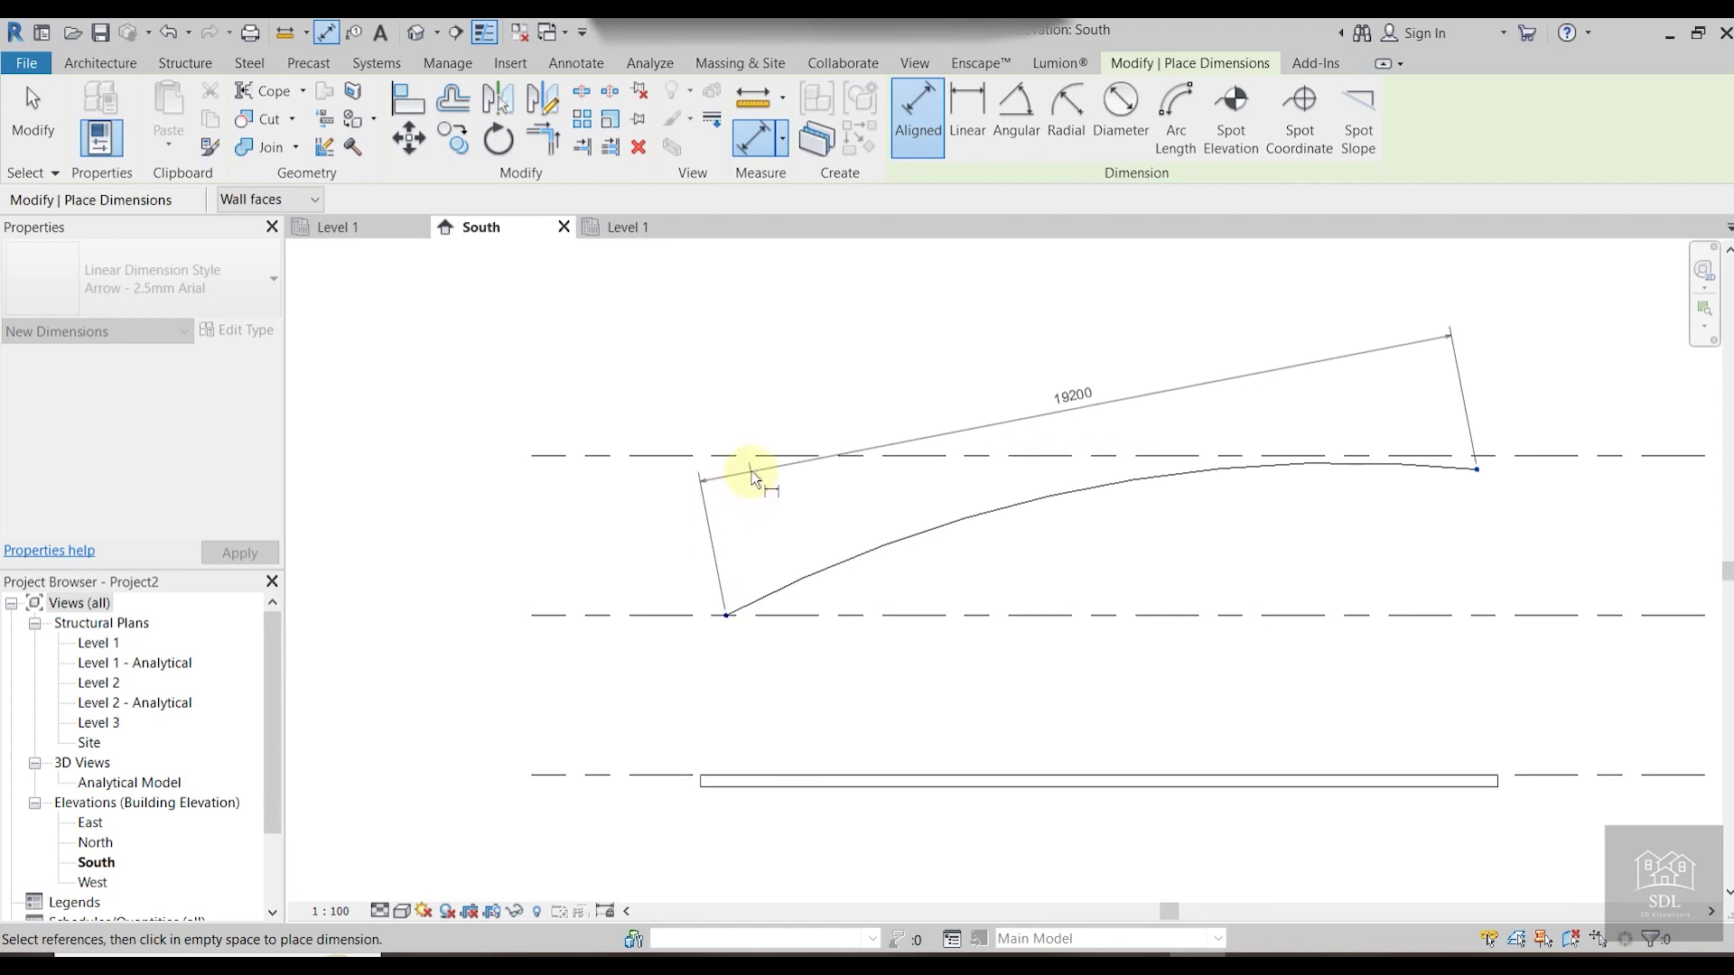
key(Escape)
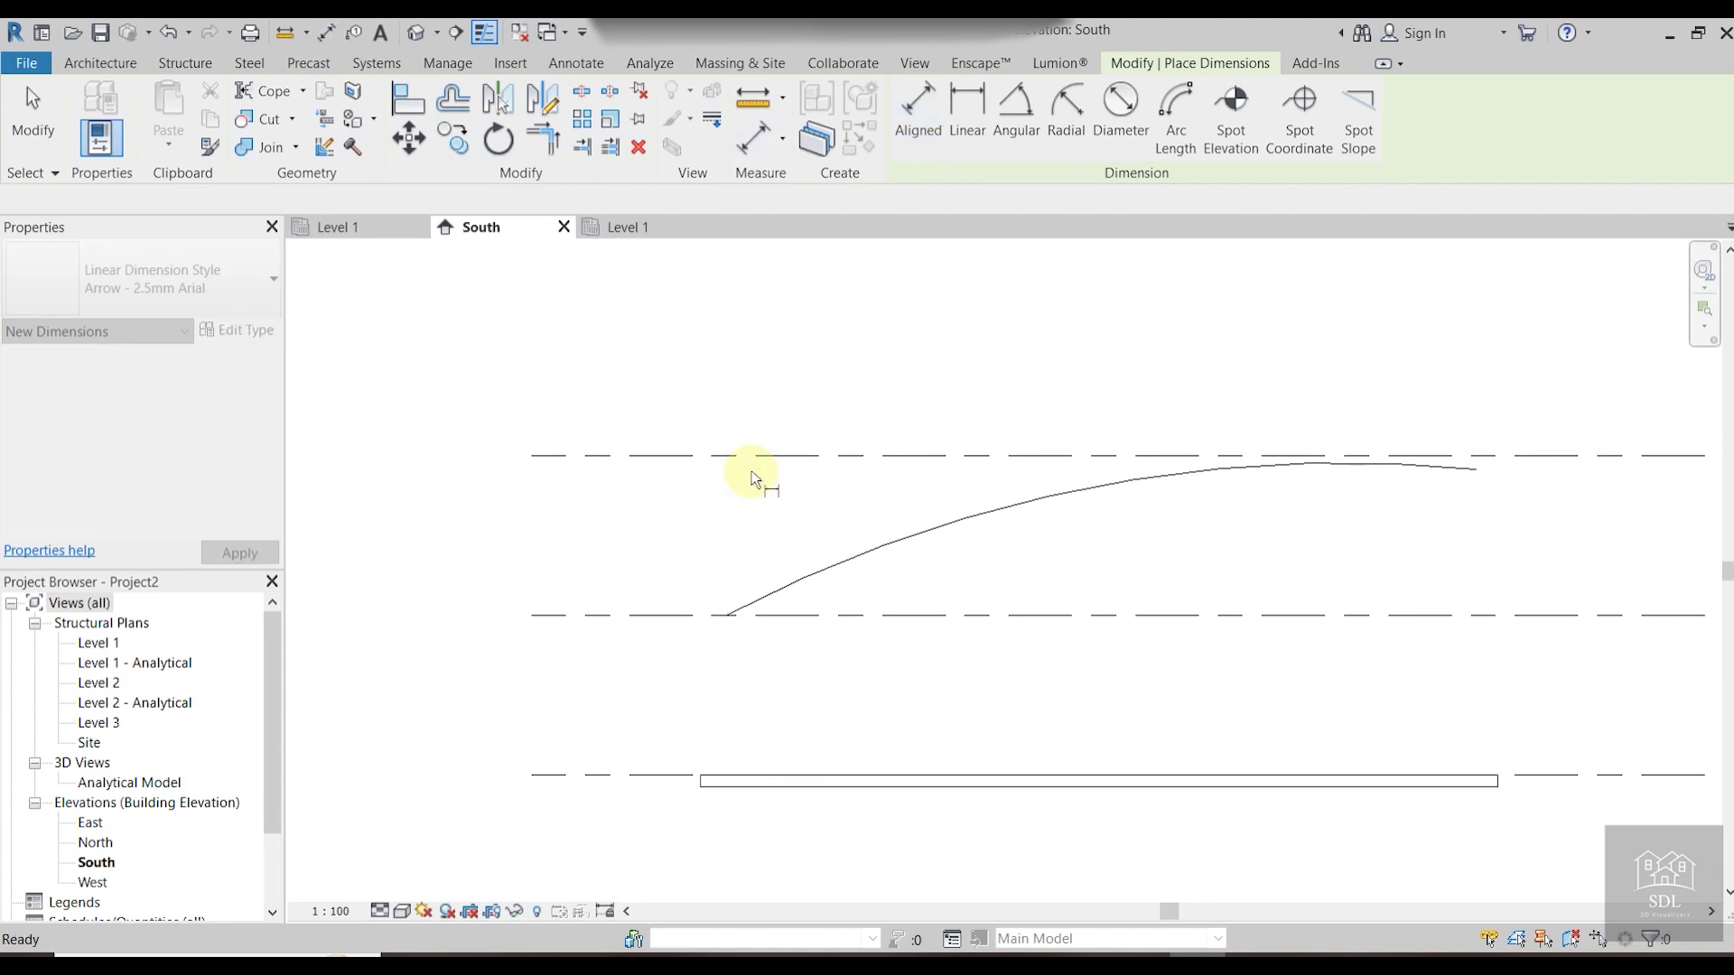
In the truss family's Level 1 plan, set the Truss Length dimension to 20000 mm.
click(596, 226)
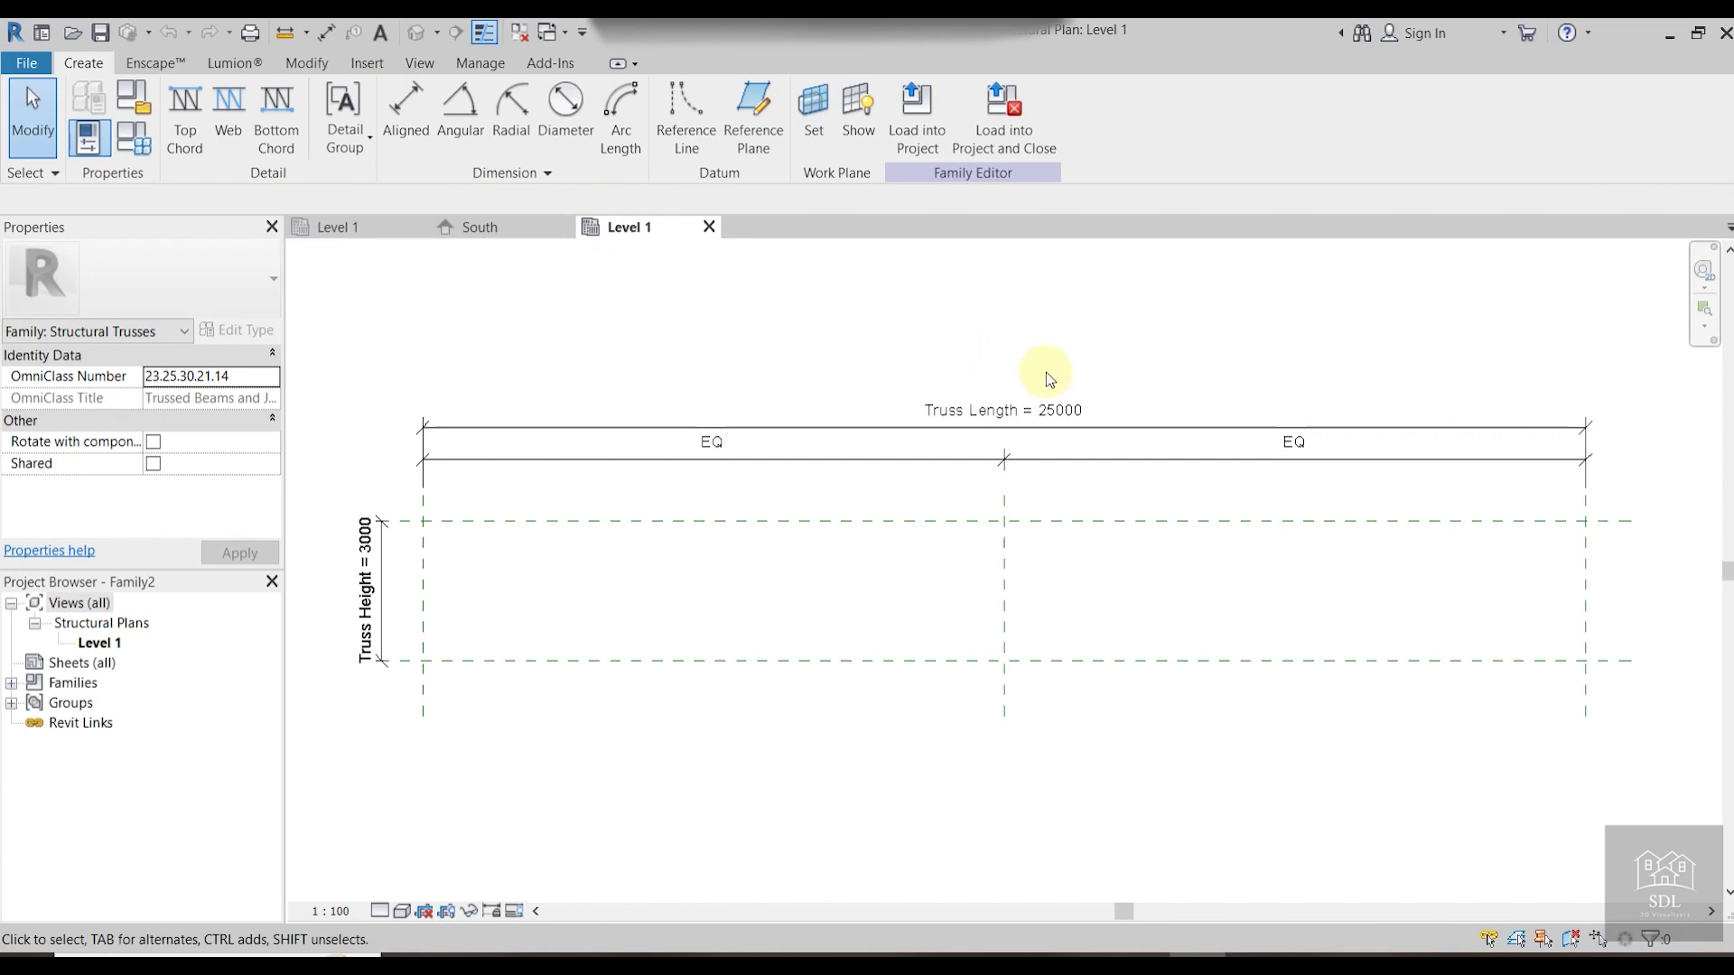
click(1061, 404)
click(1060, 414)
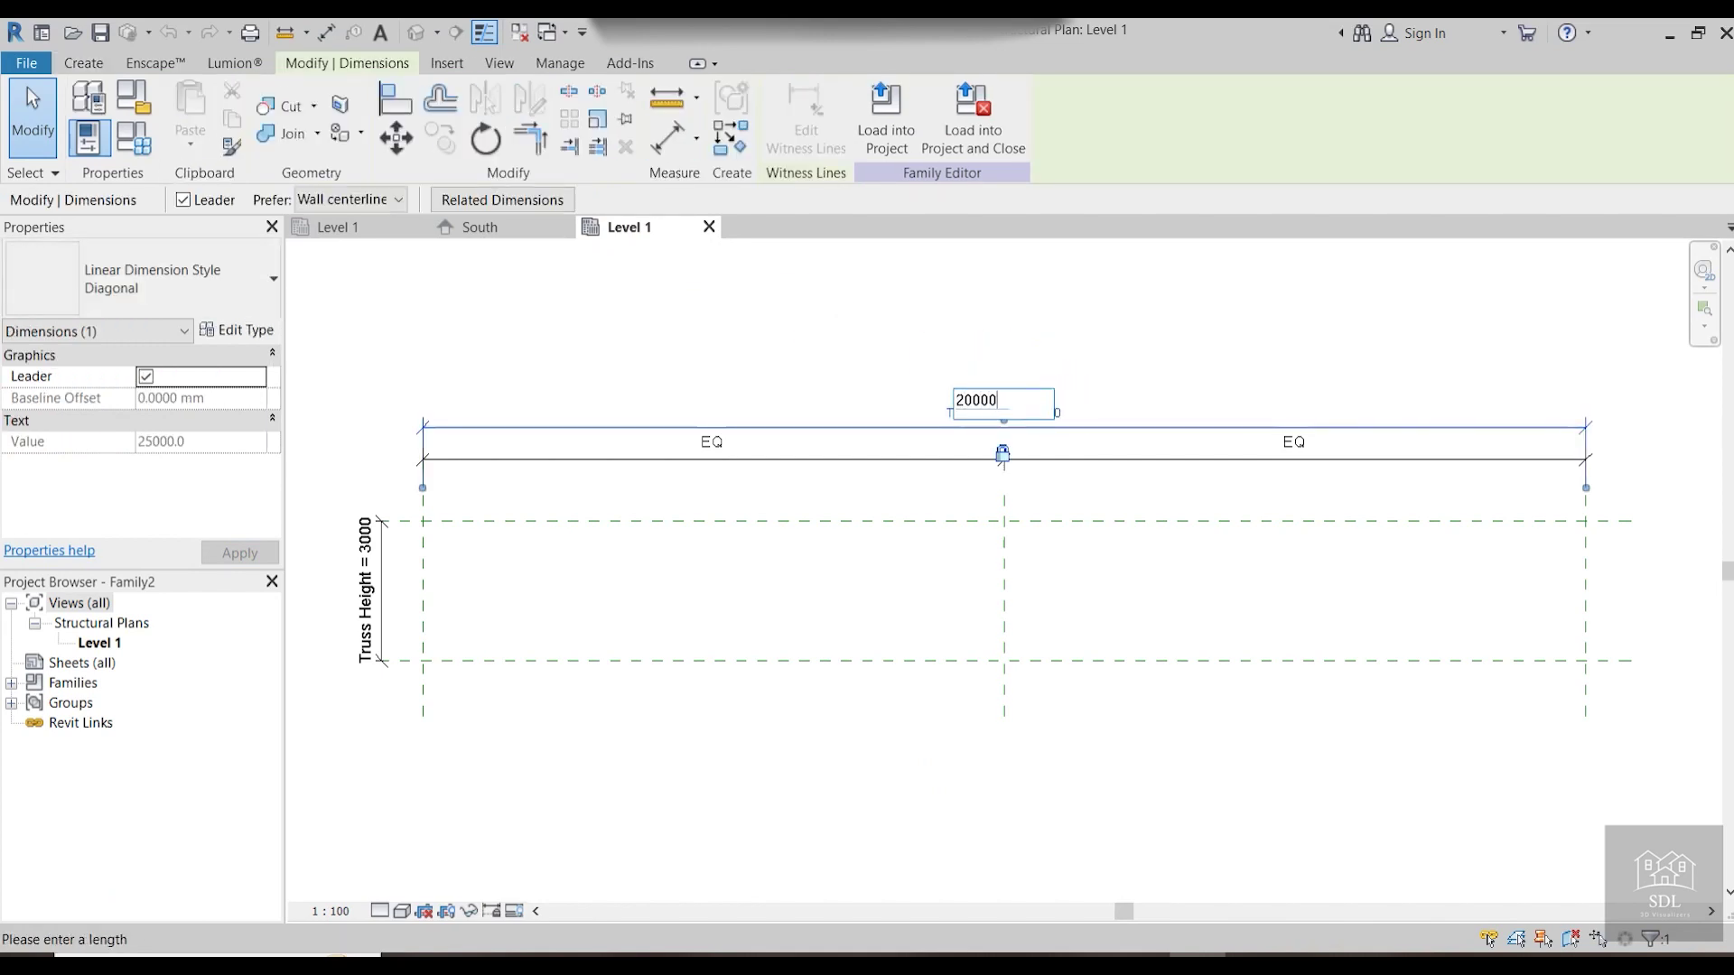
key(Return)
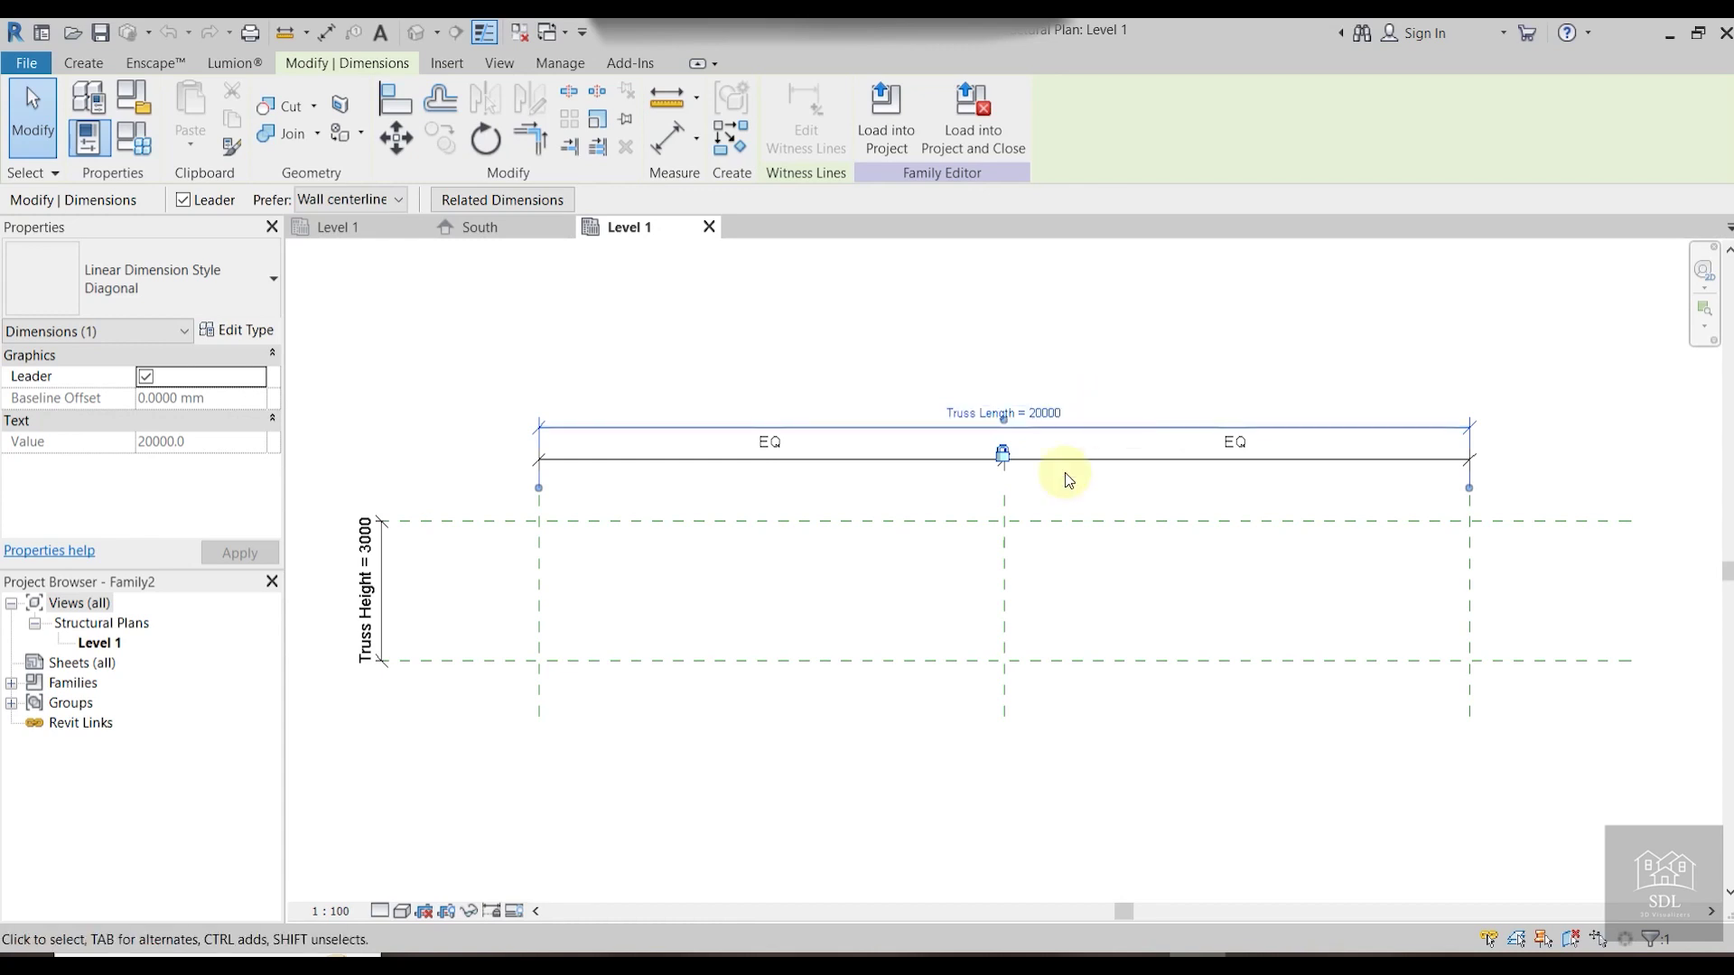
Set the Truss Height dimension of the truss family to 4000 mm.
click(366, 550)
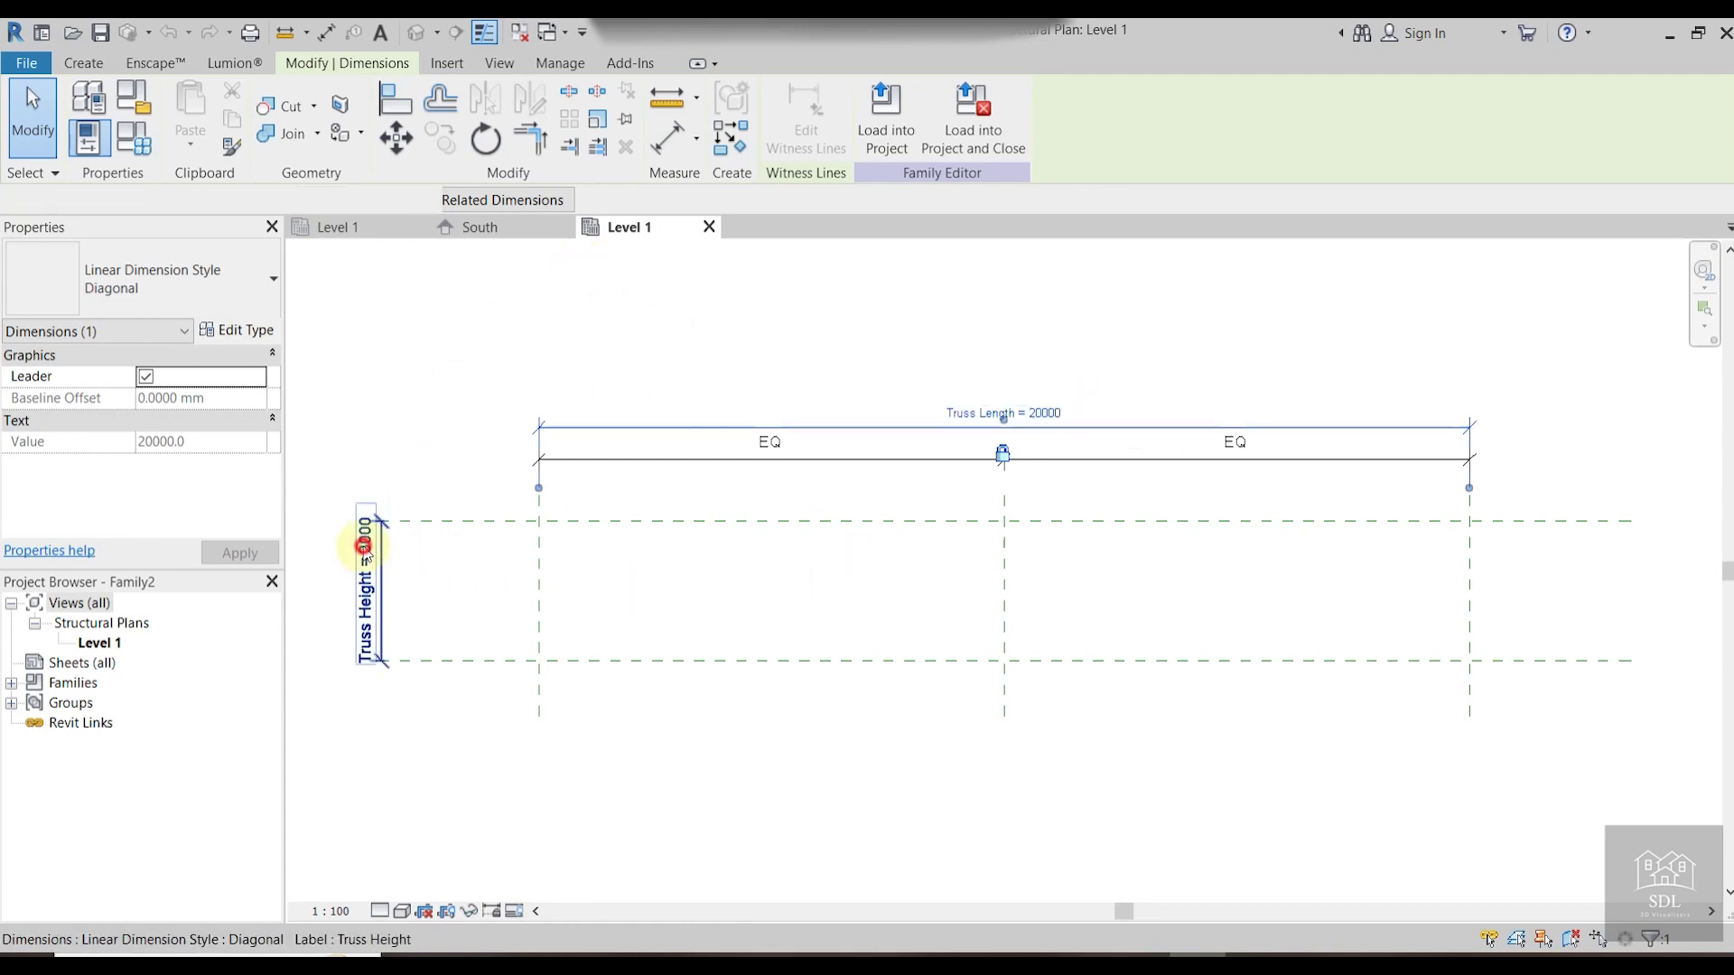
click(366, 544)
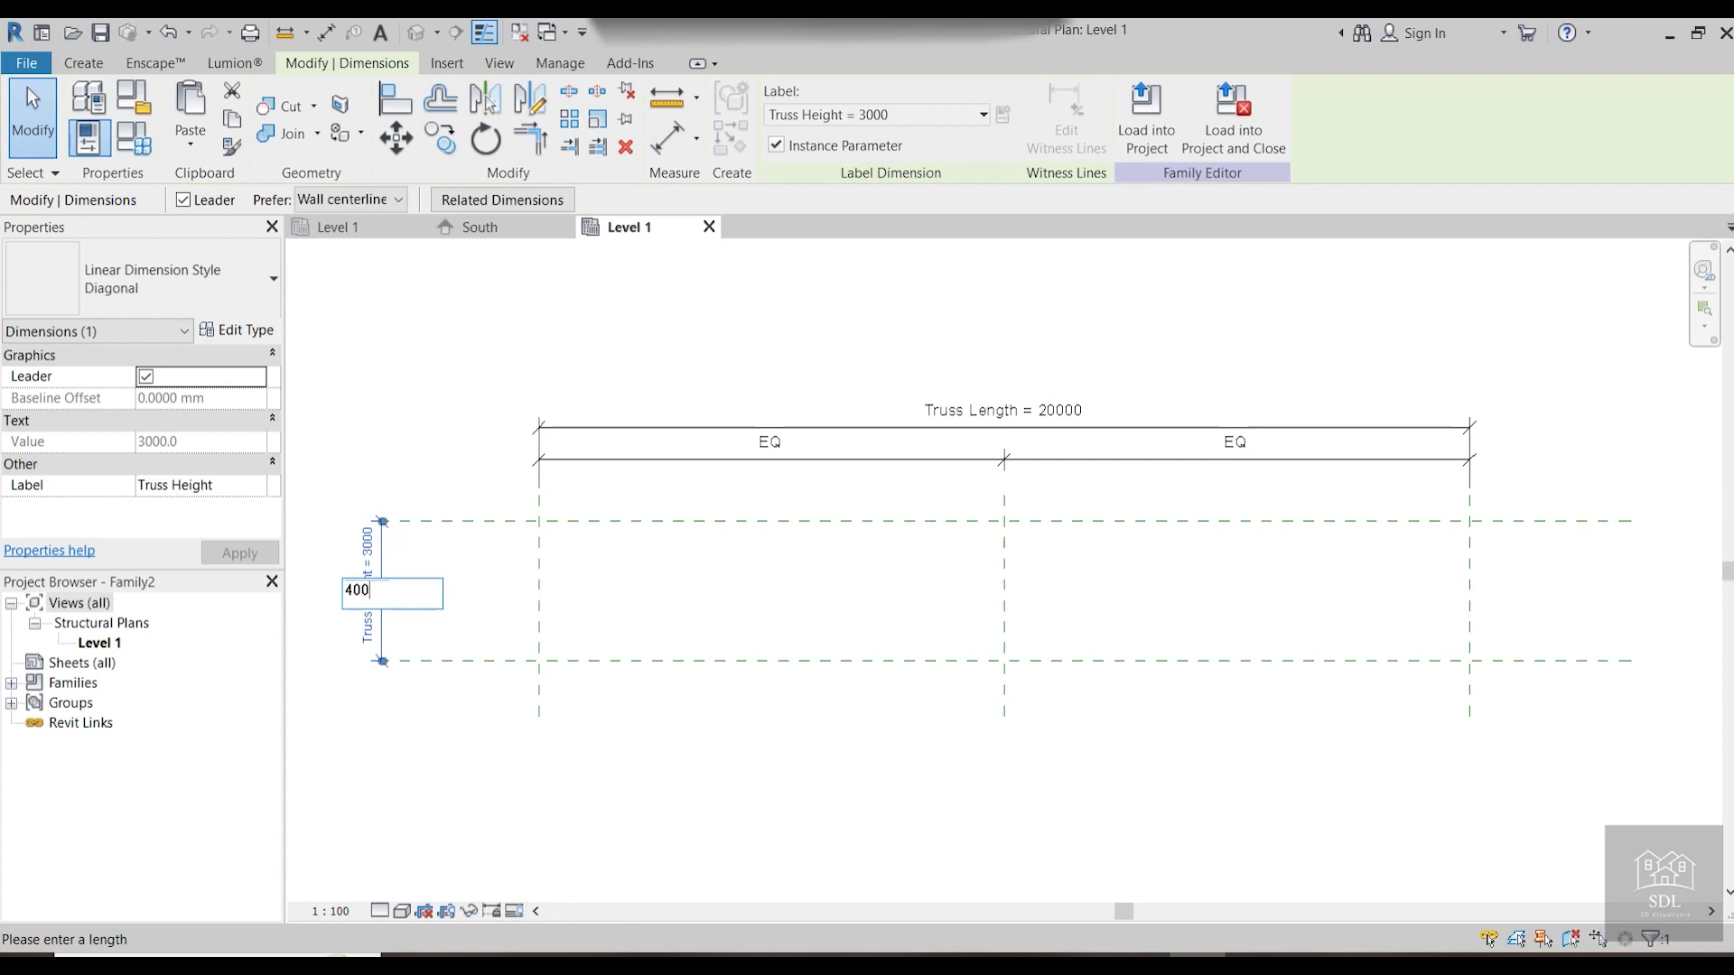
text(4000)
key(Return)
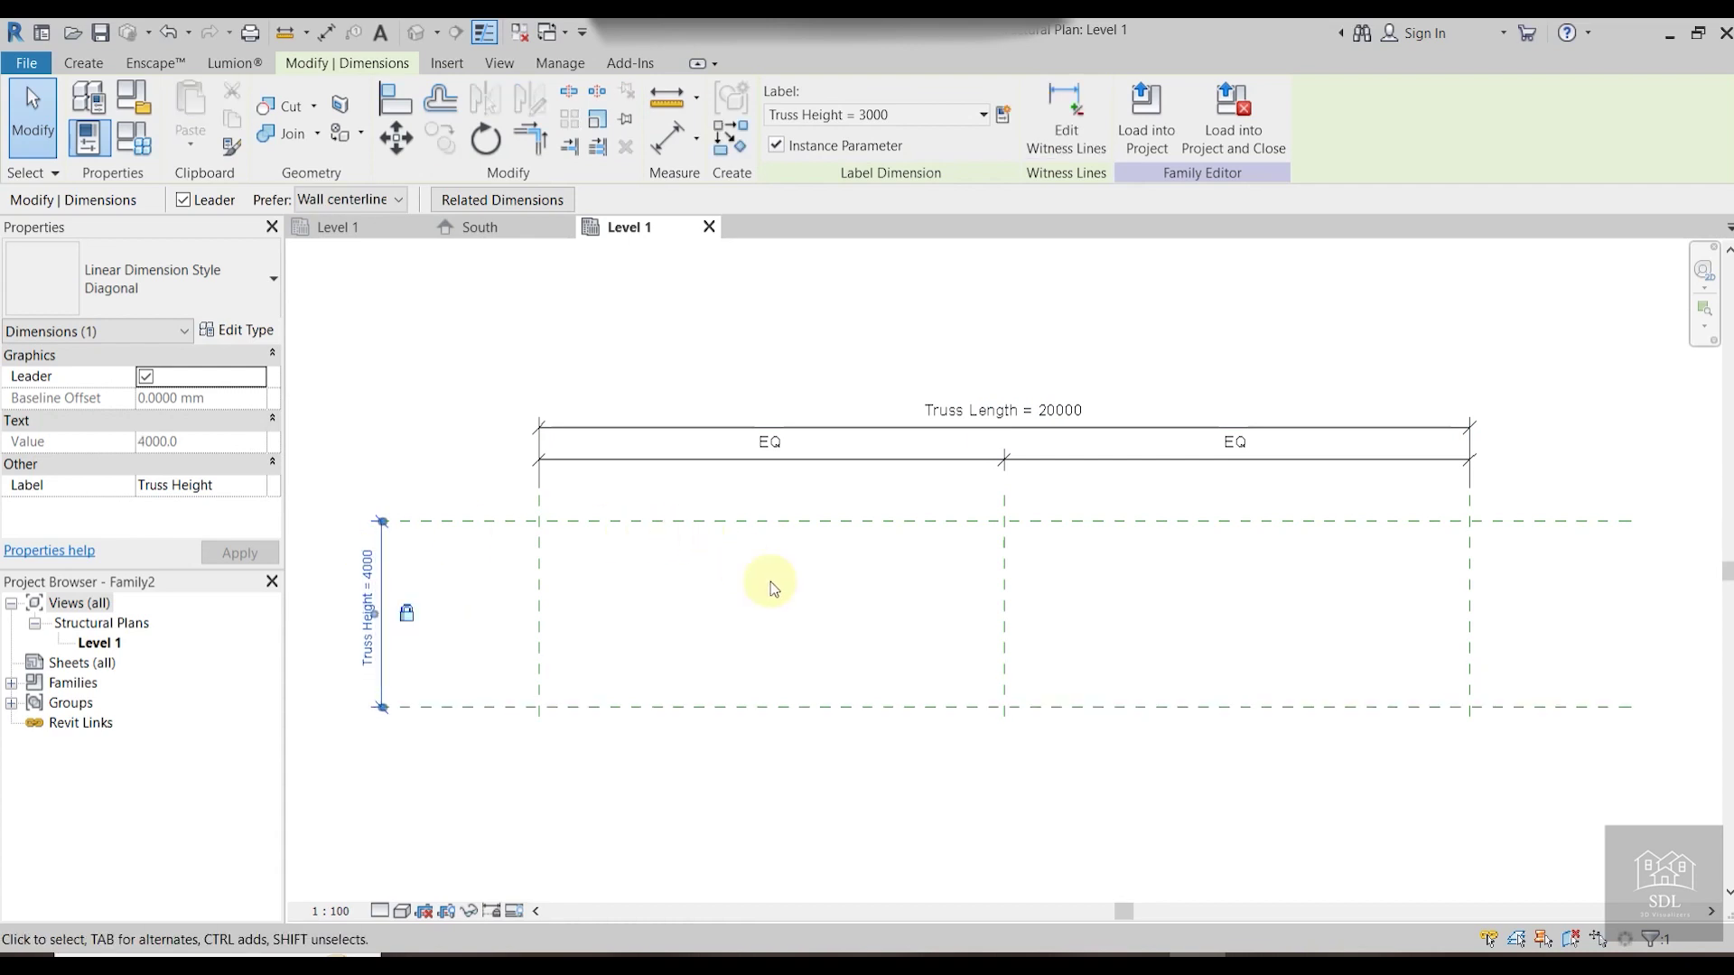
click(1097, 637)
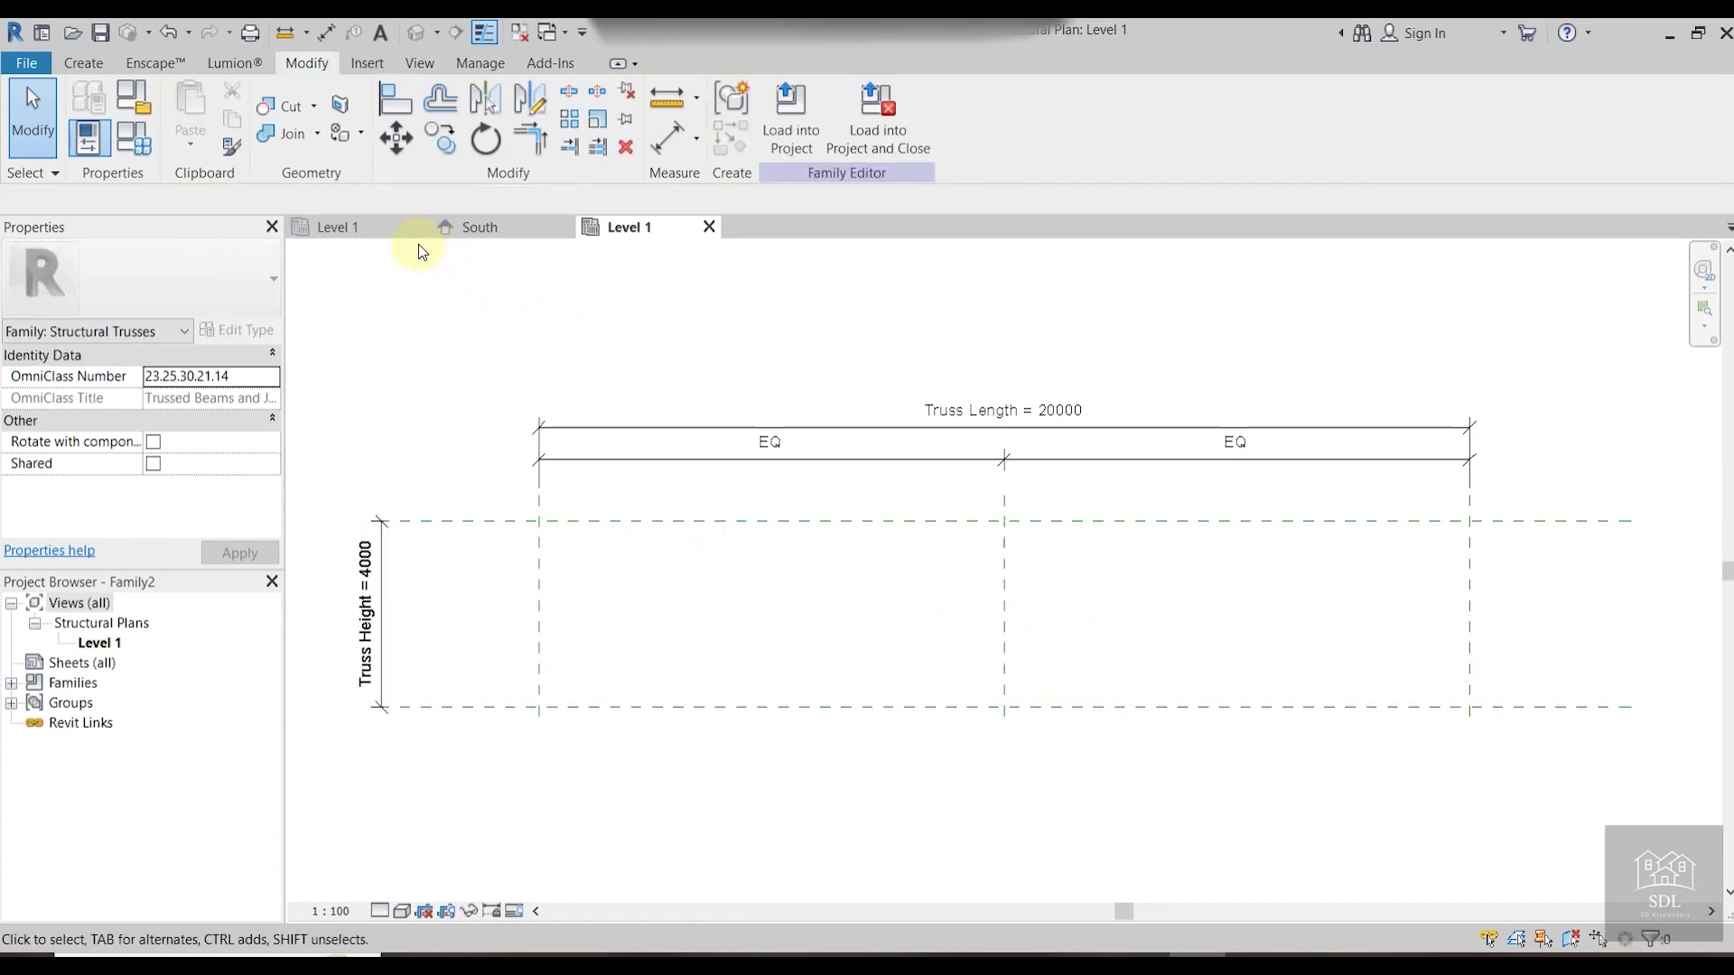
Copy the arc from the project's South elevation into the truss family, placing its lower end at the intersection of the Left and Bottom reference planes.
click(488, 231)
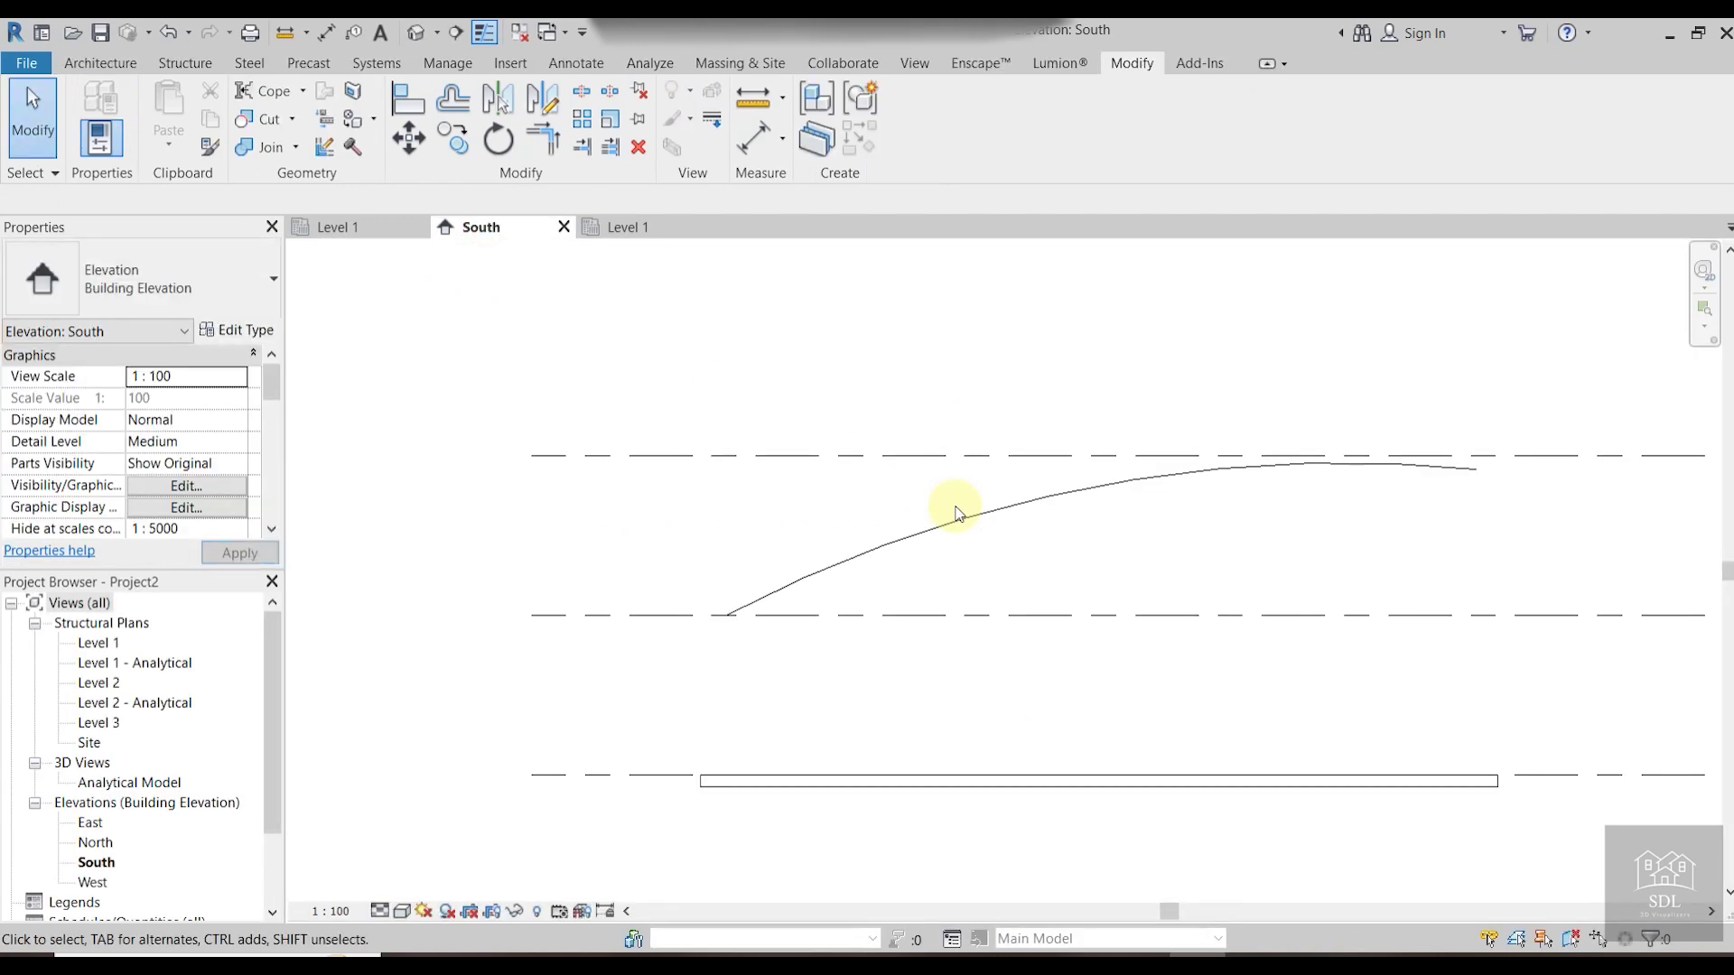
click(960, 517)
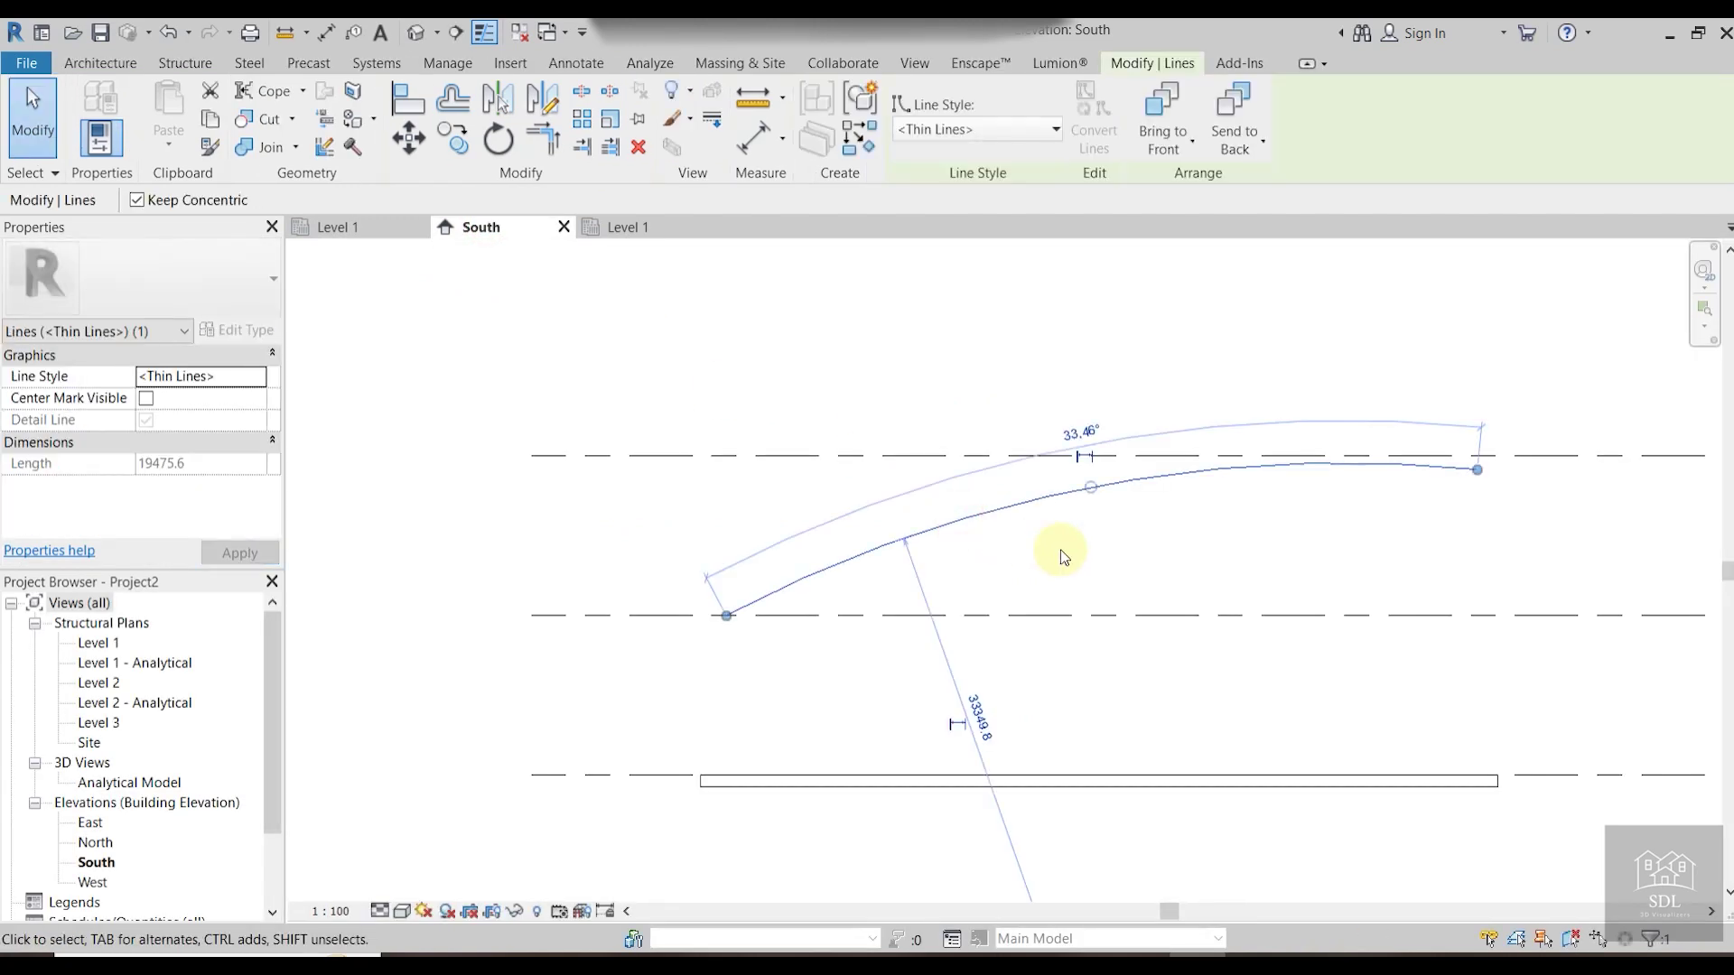
click(636, 222)
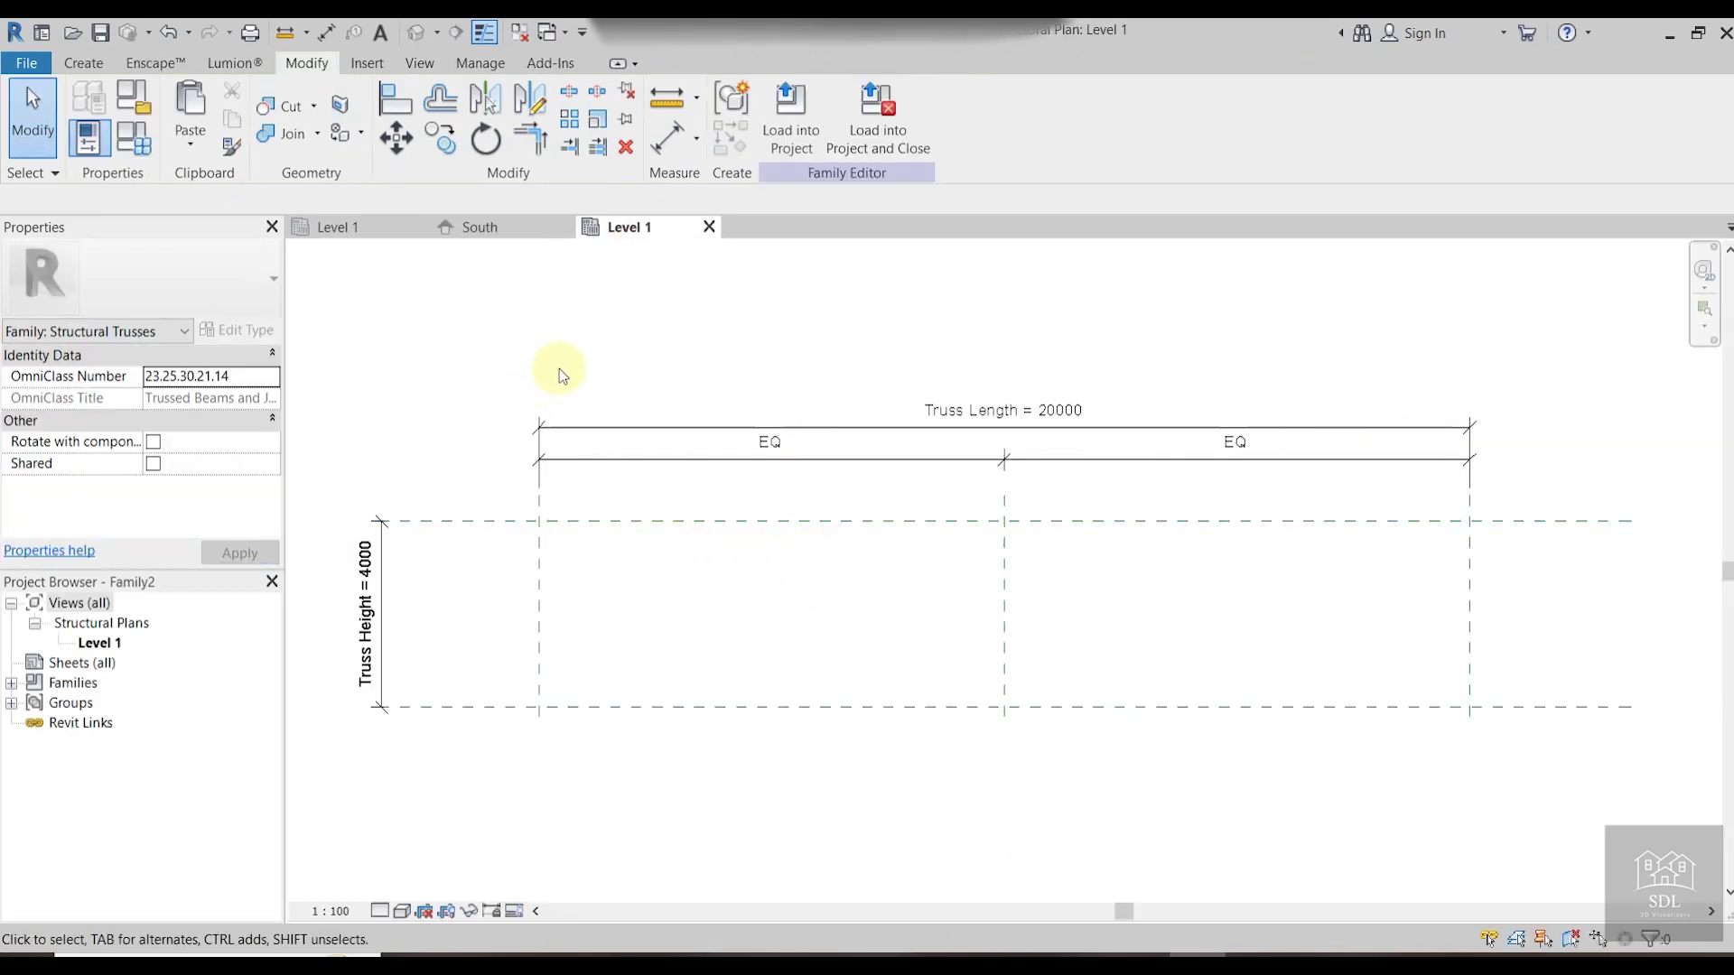
key(ctrl+v)
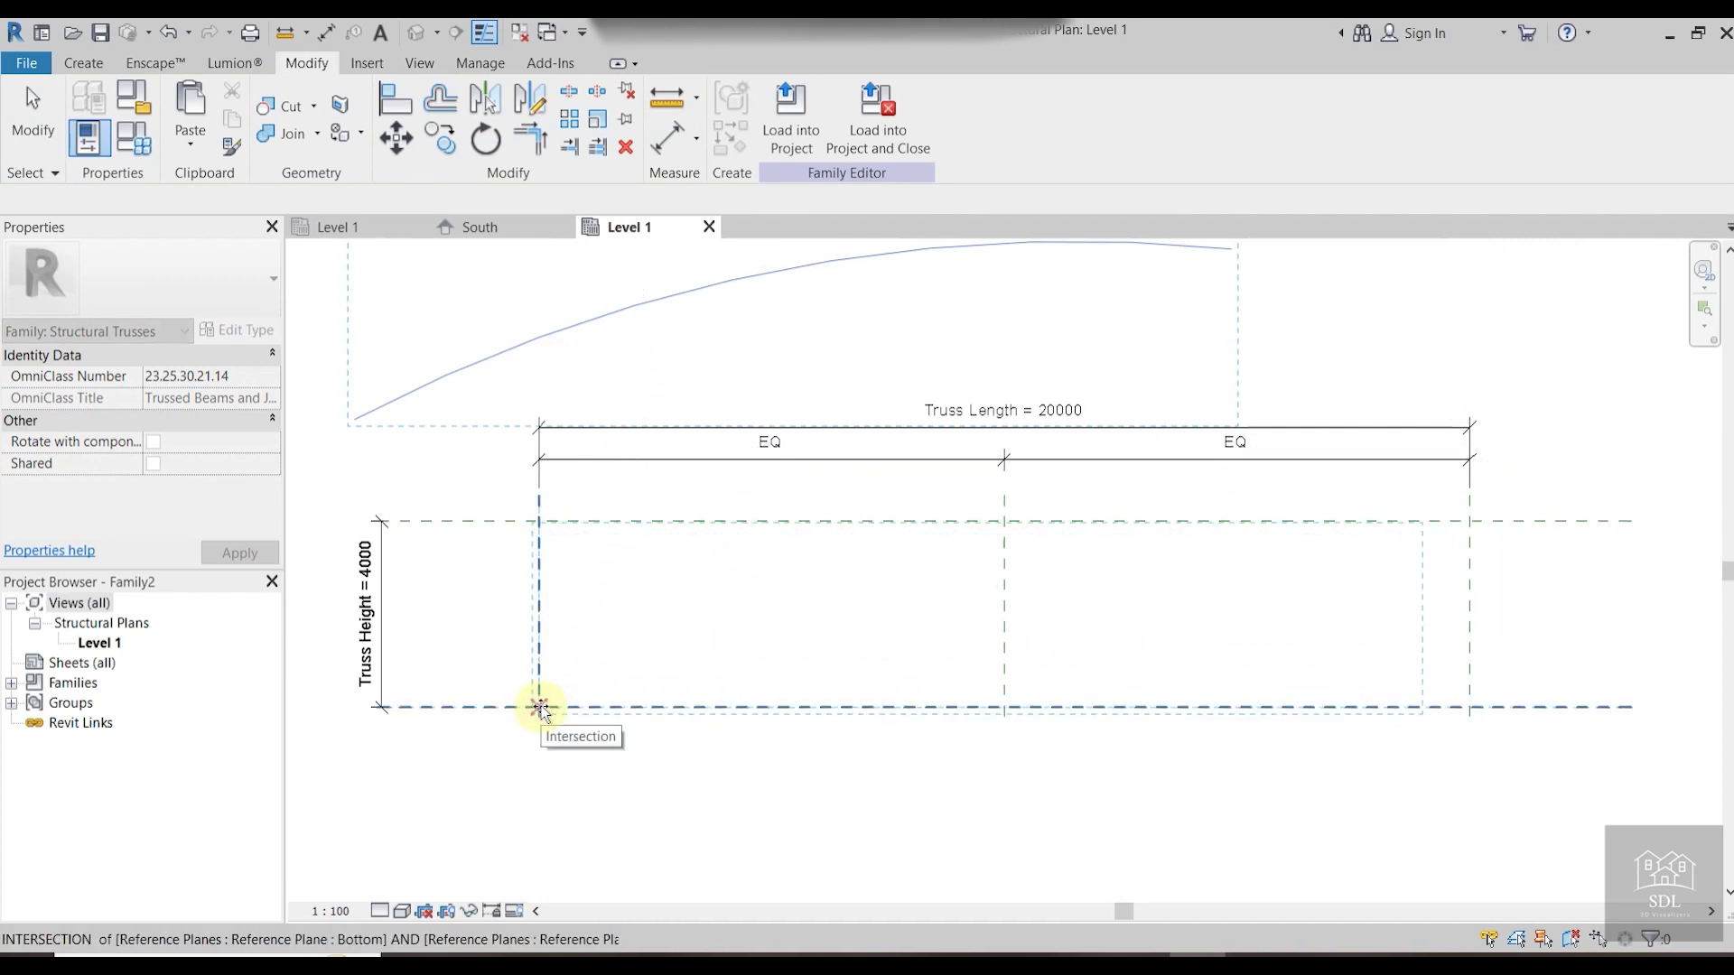
scroll(540, 709, up, 4)
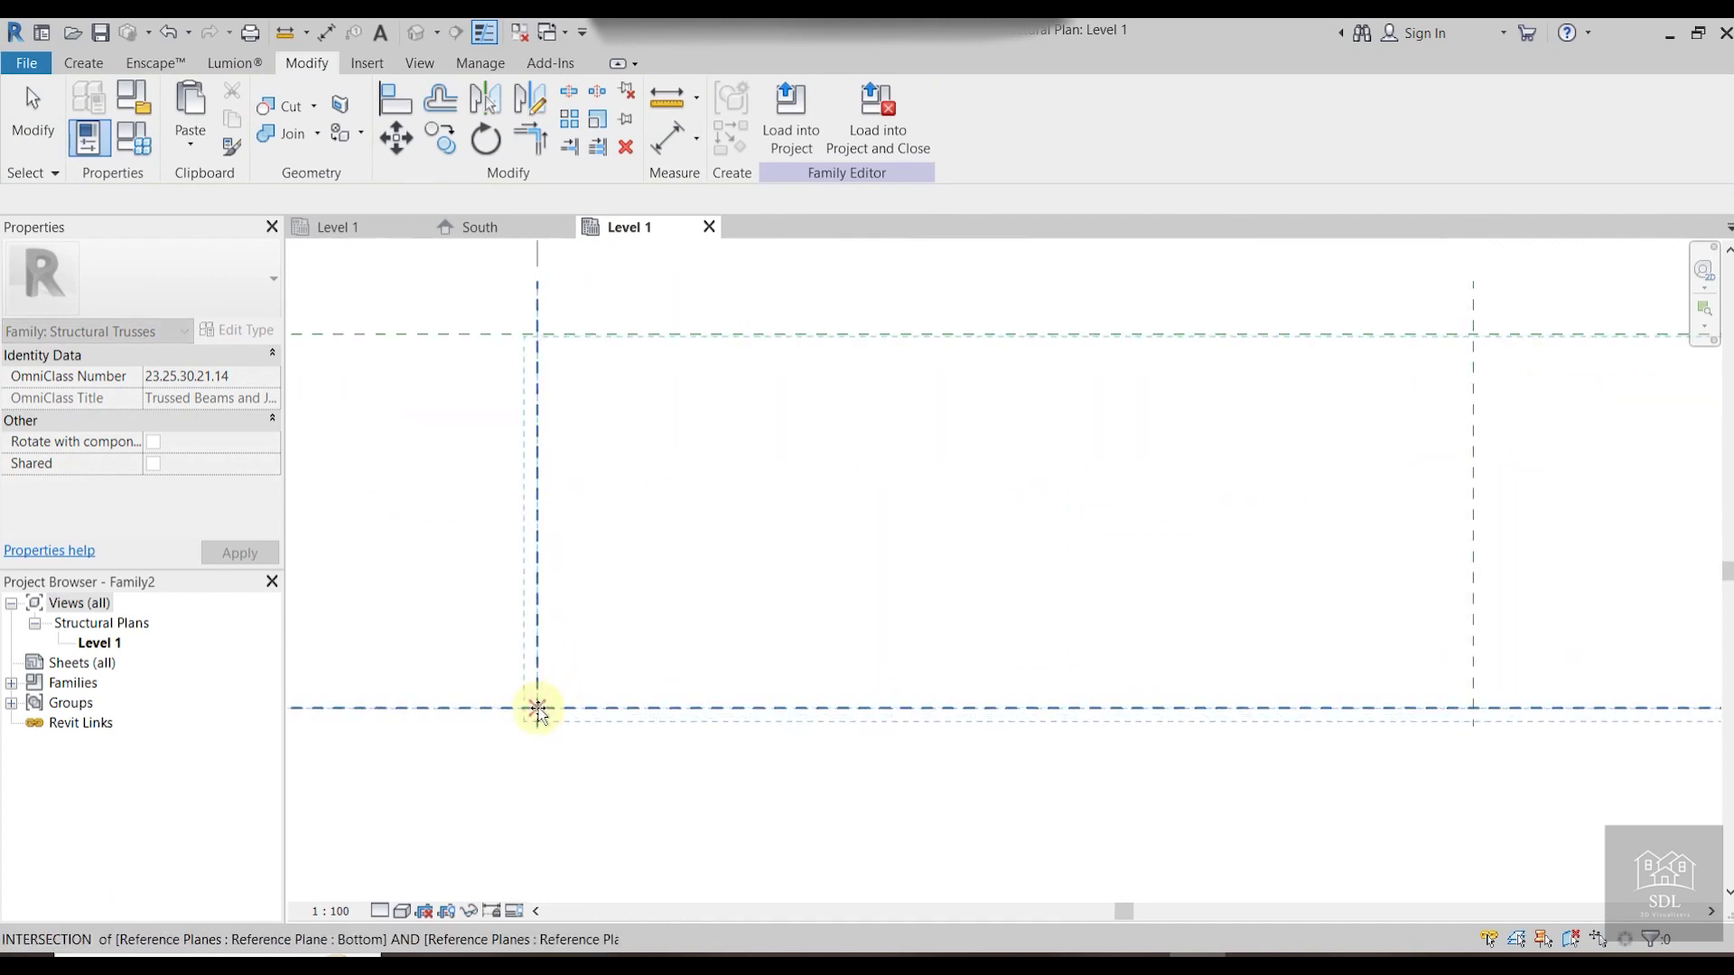
click(538, 710)
scroll(984, 597, down, 3)
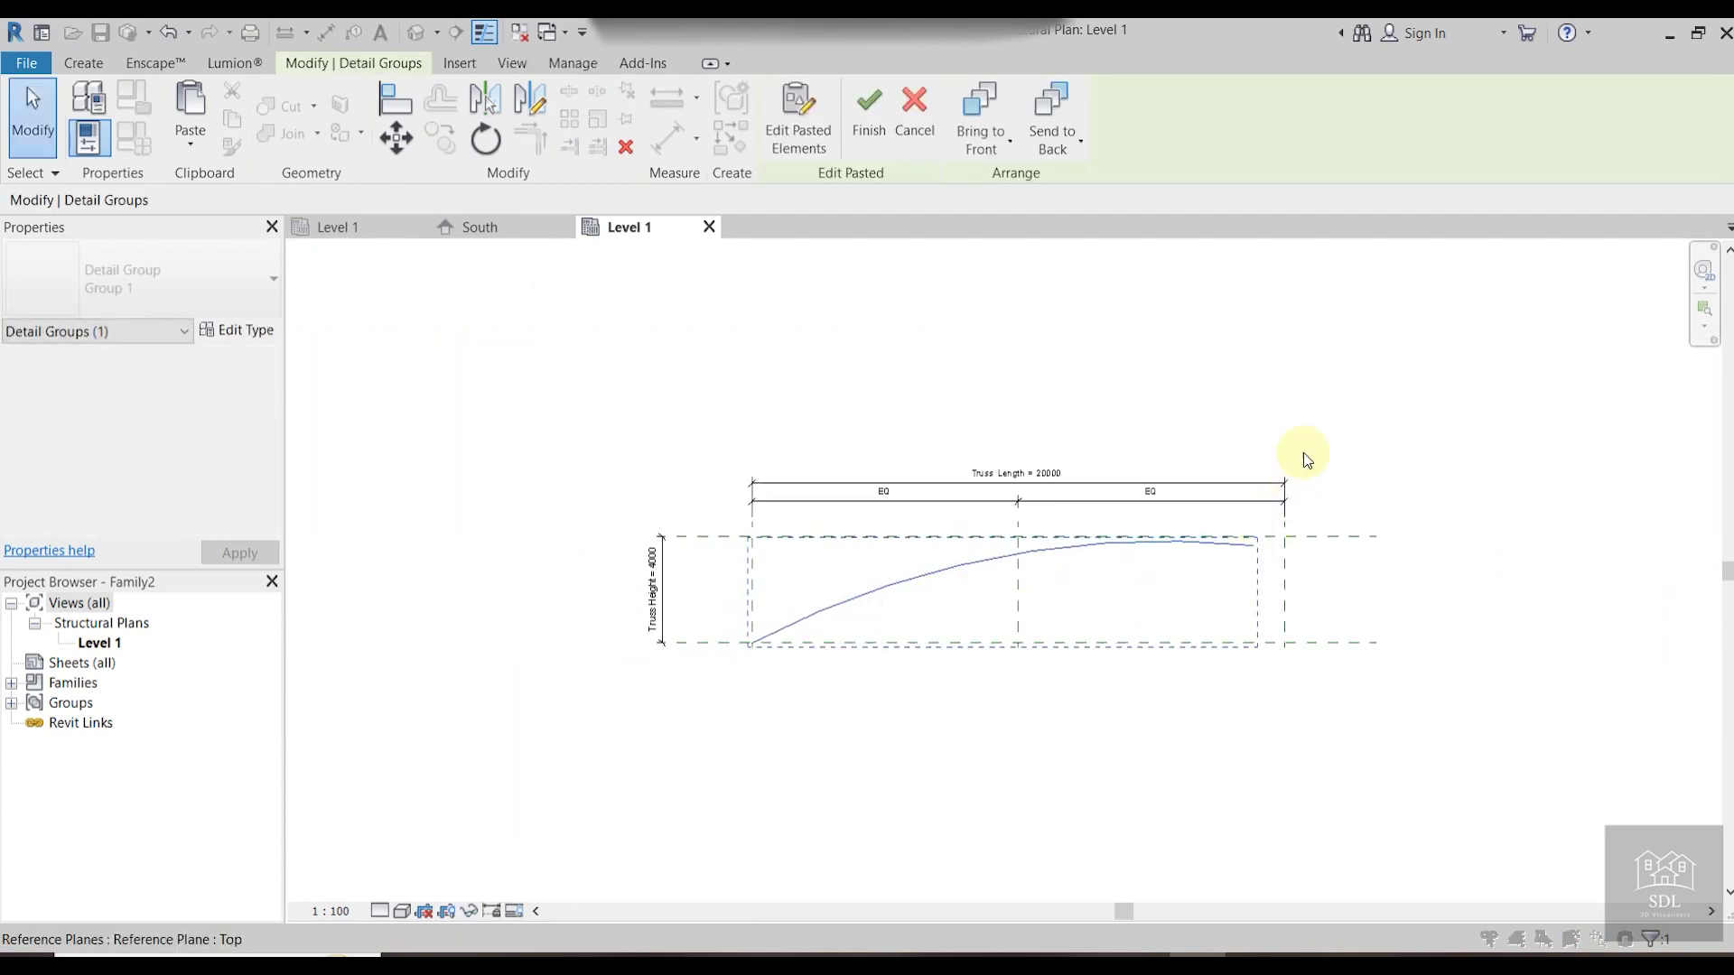
click(1278, 381)
scroll(826, 637, up, 2)
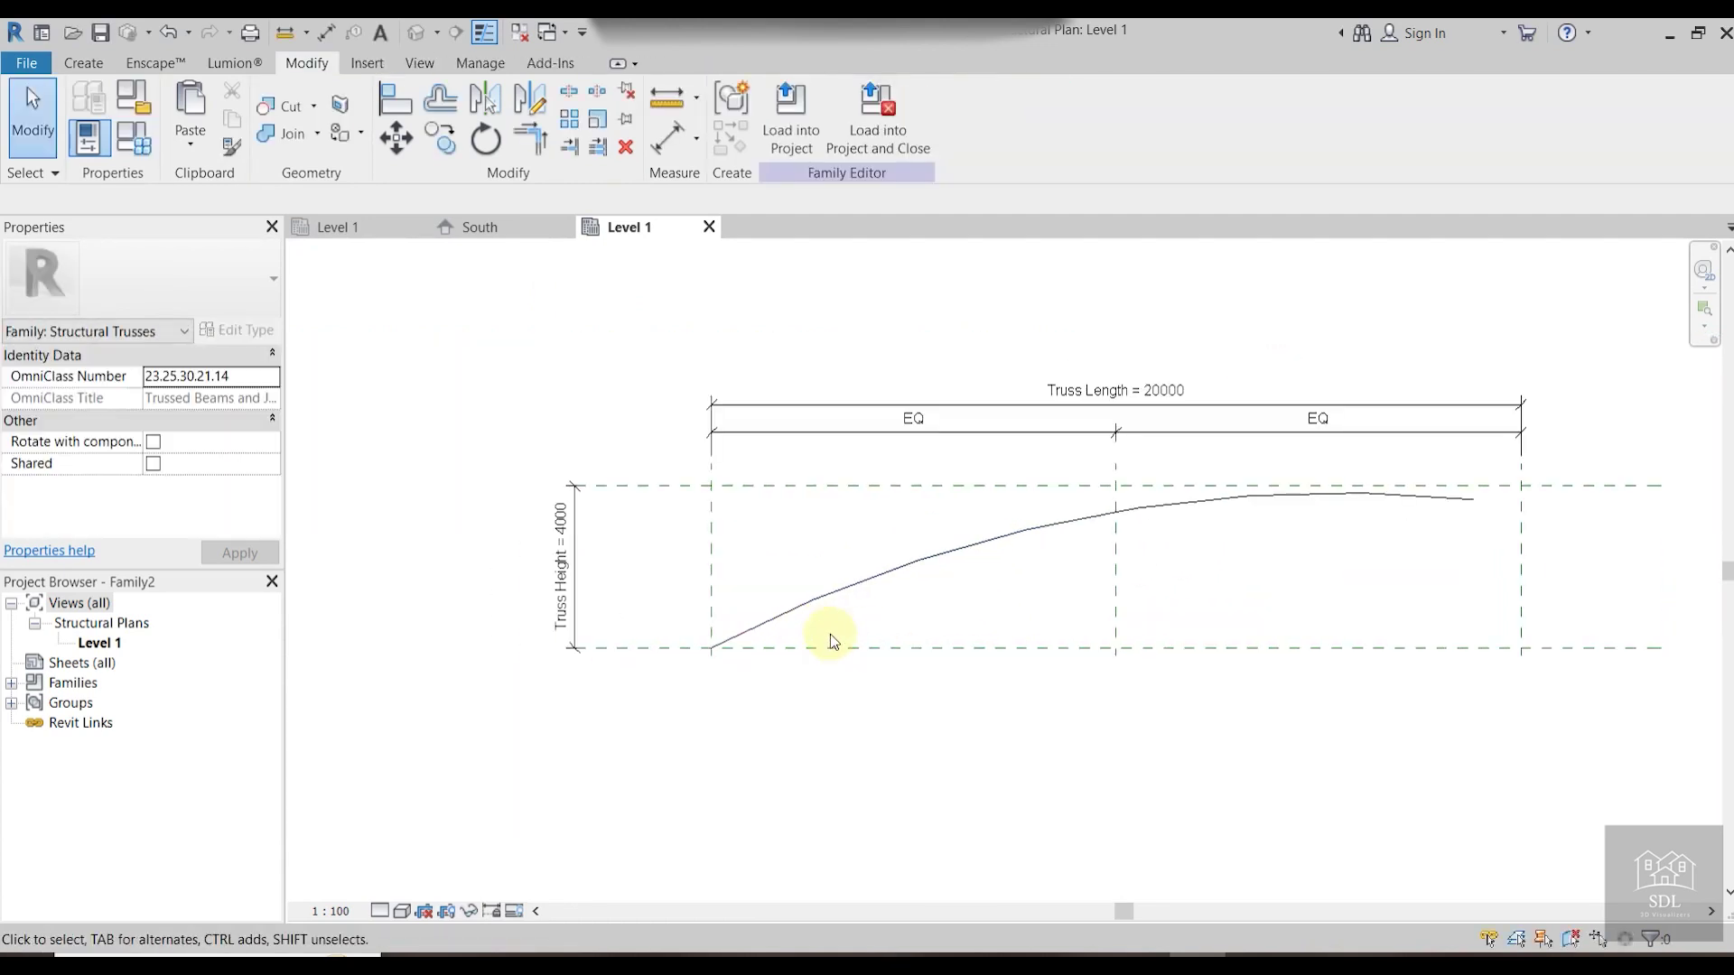
Create the truss's top chord by picking the pasted arc with zero offset.
click(81, 63)
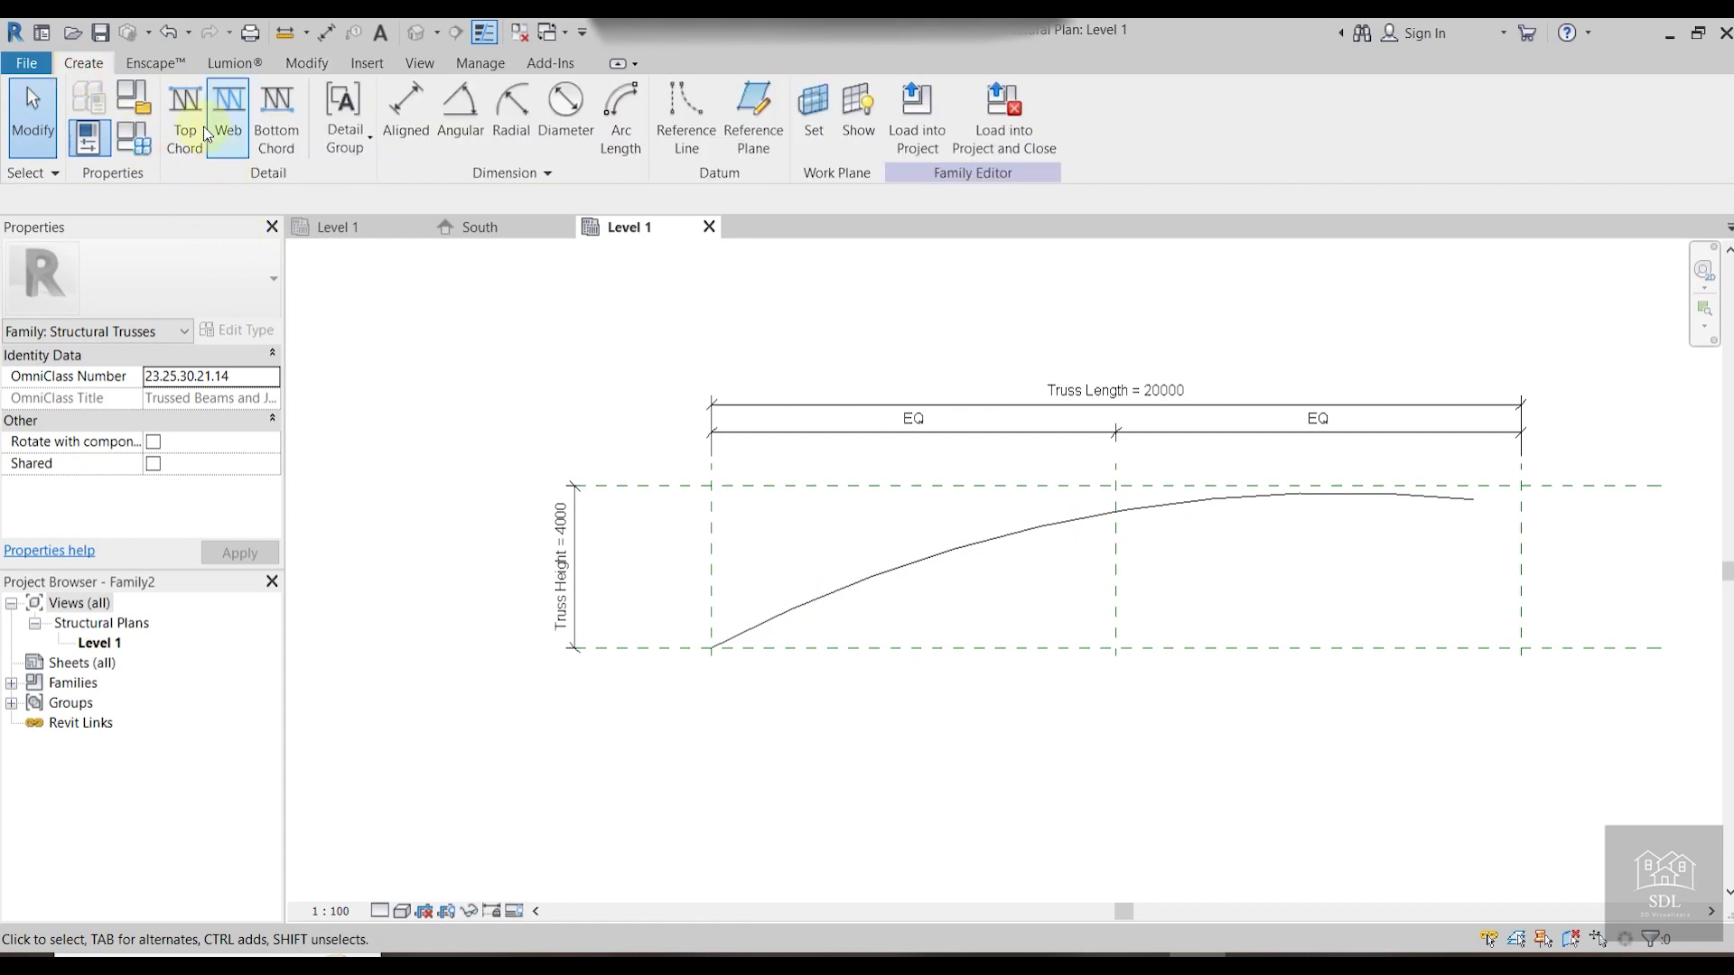
click(185, 104)
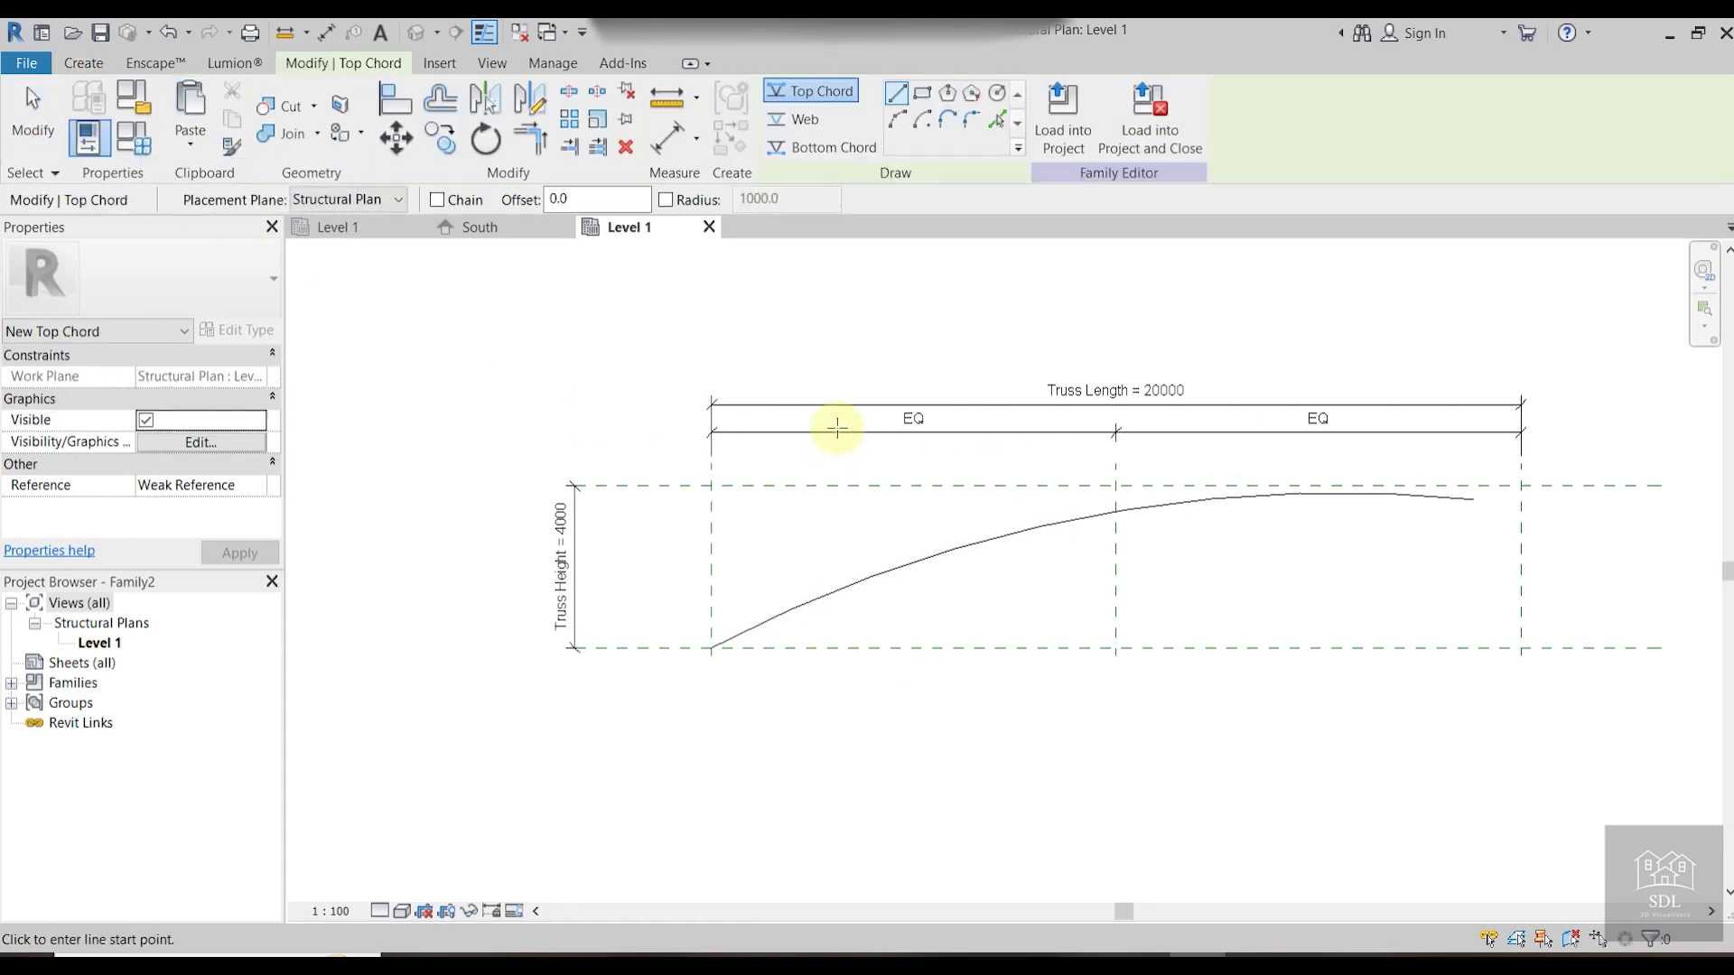
click(999, 125)
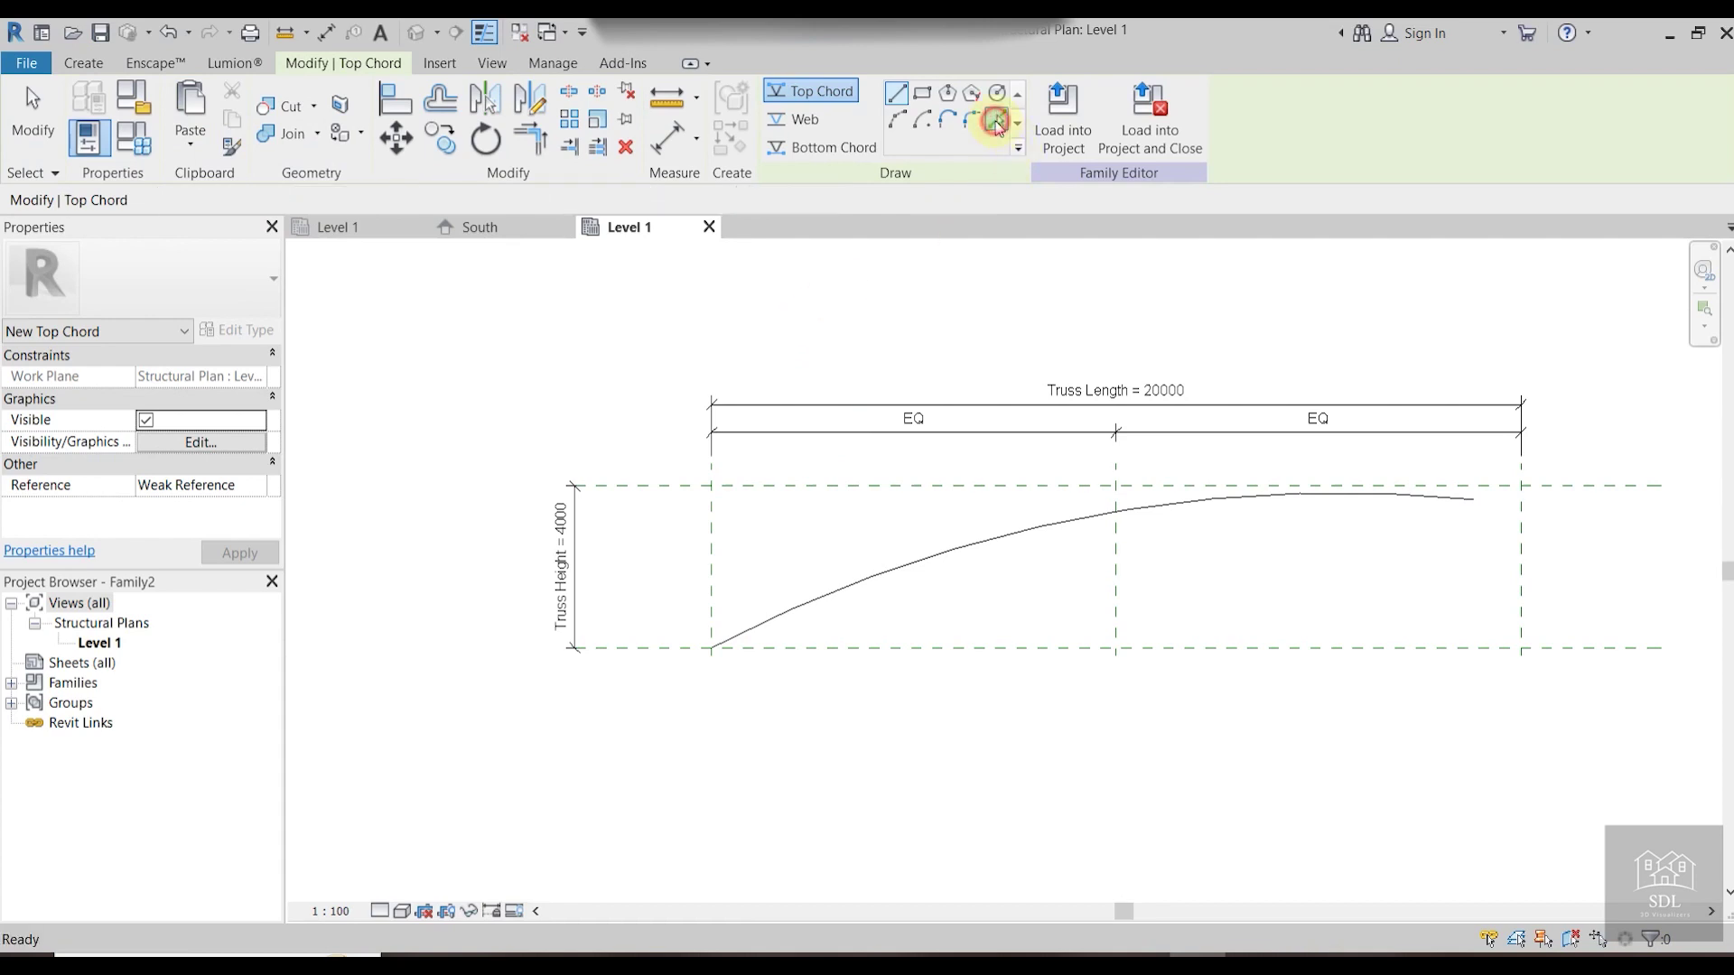
click(998, 538)
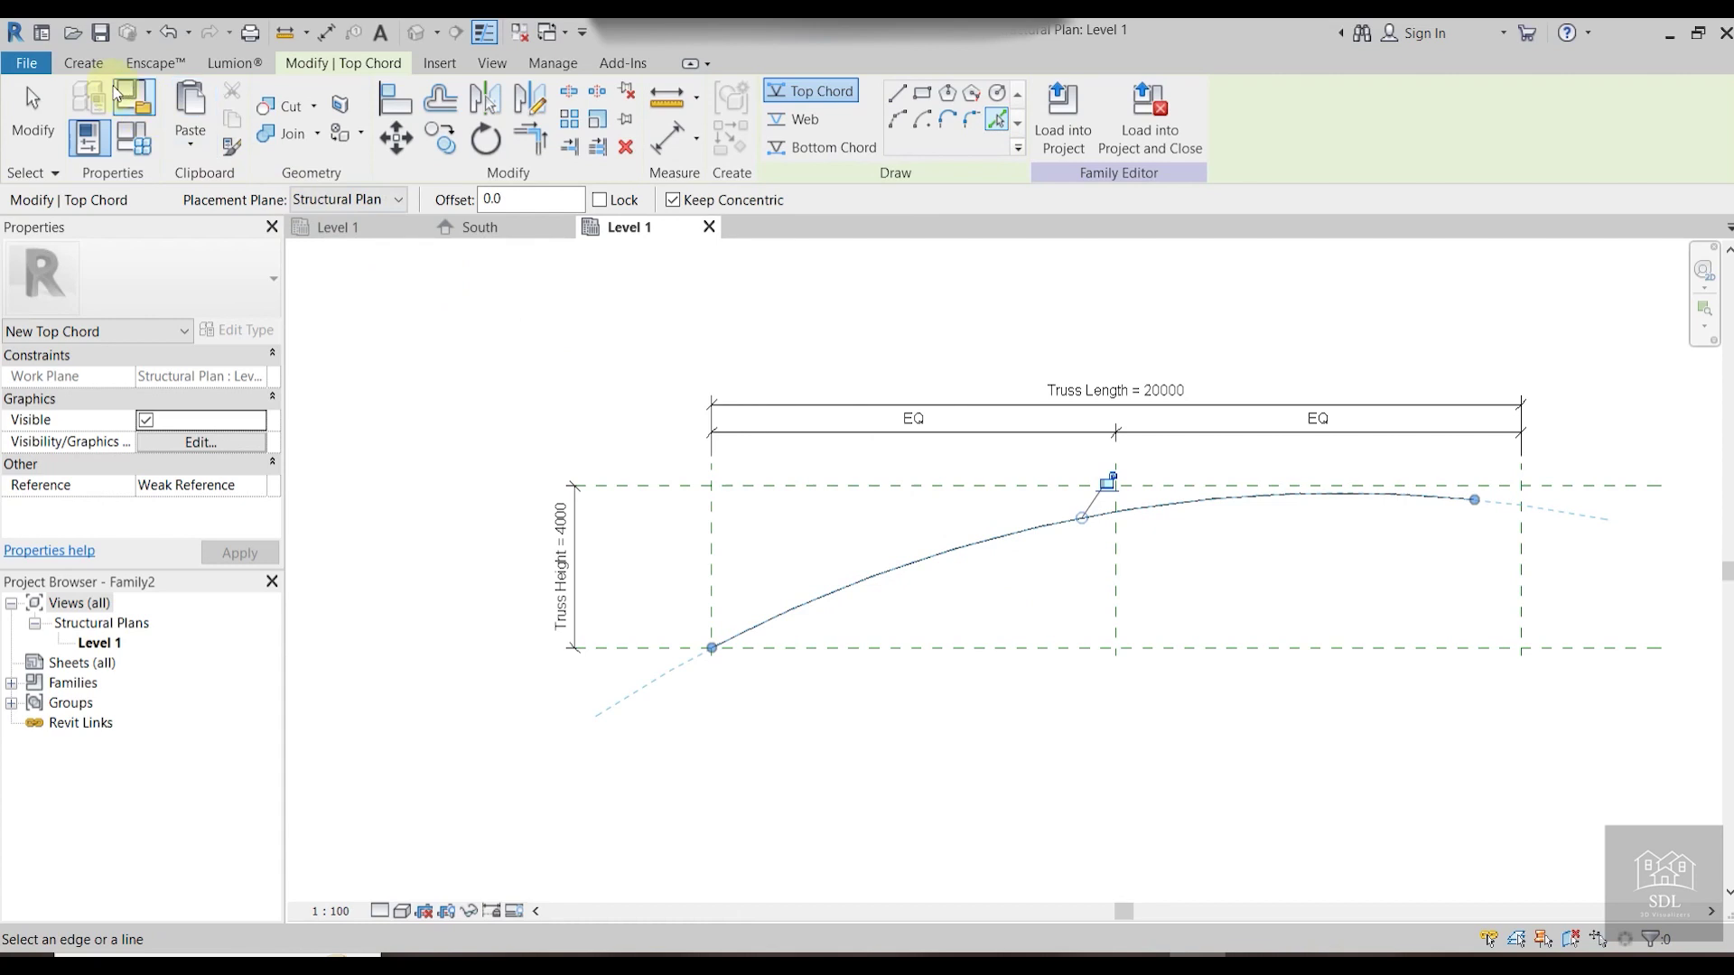
Create the bottom chord by picking the arc with a 500 mm offset to its underside.
click(90, 65)
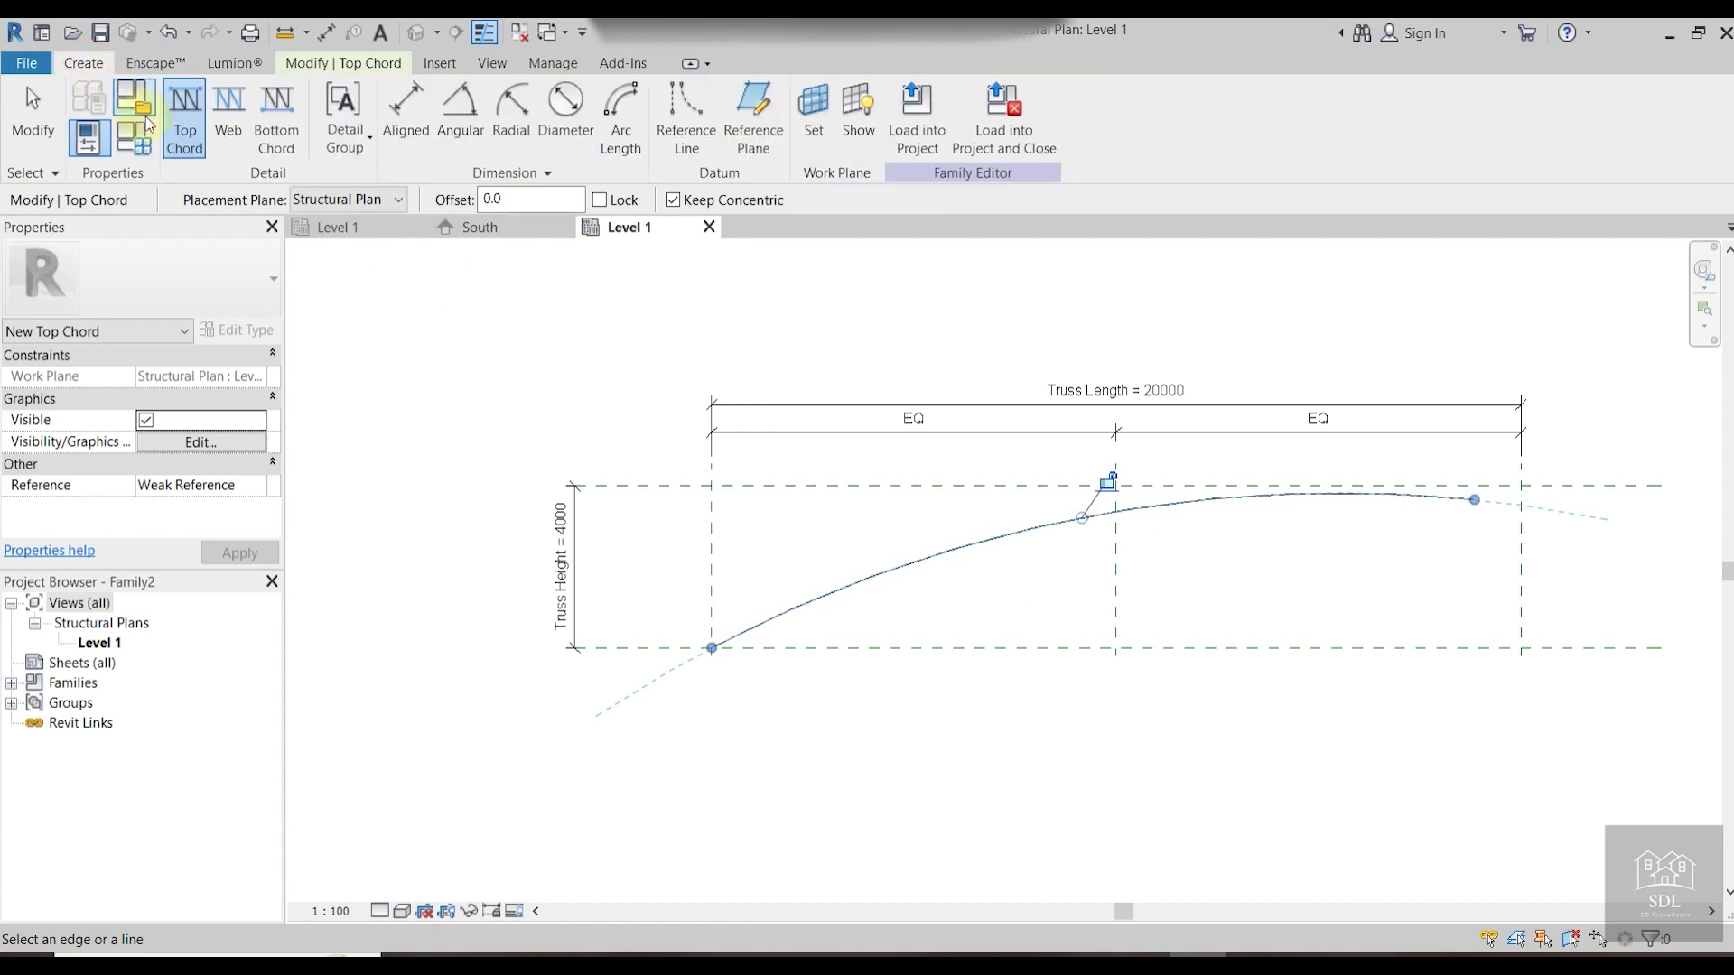
click(275, 115)
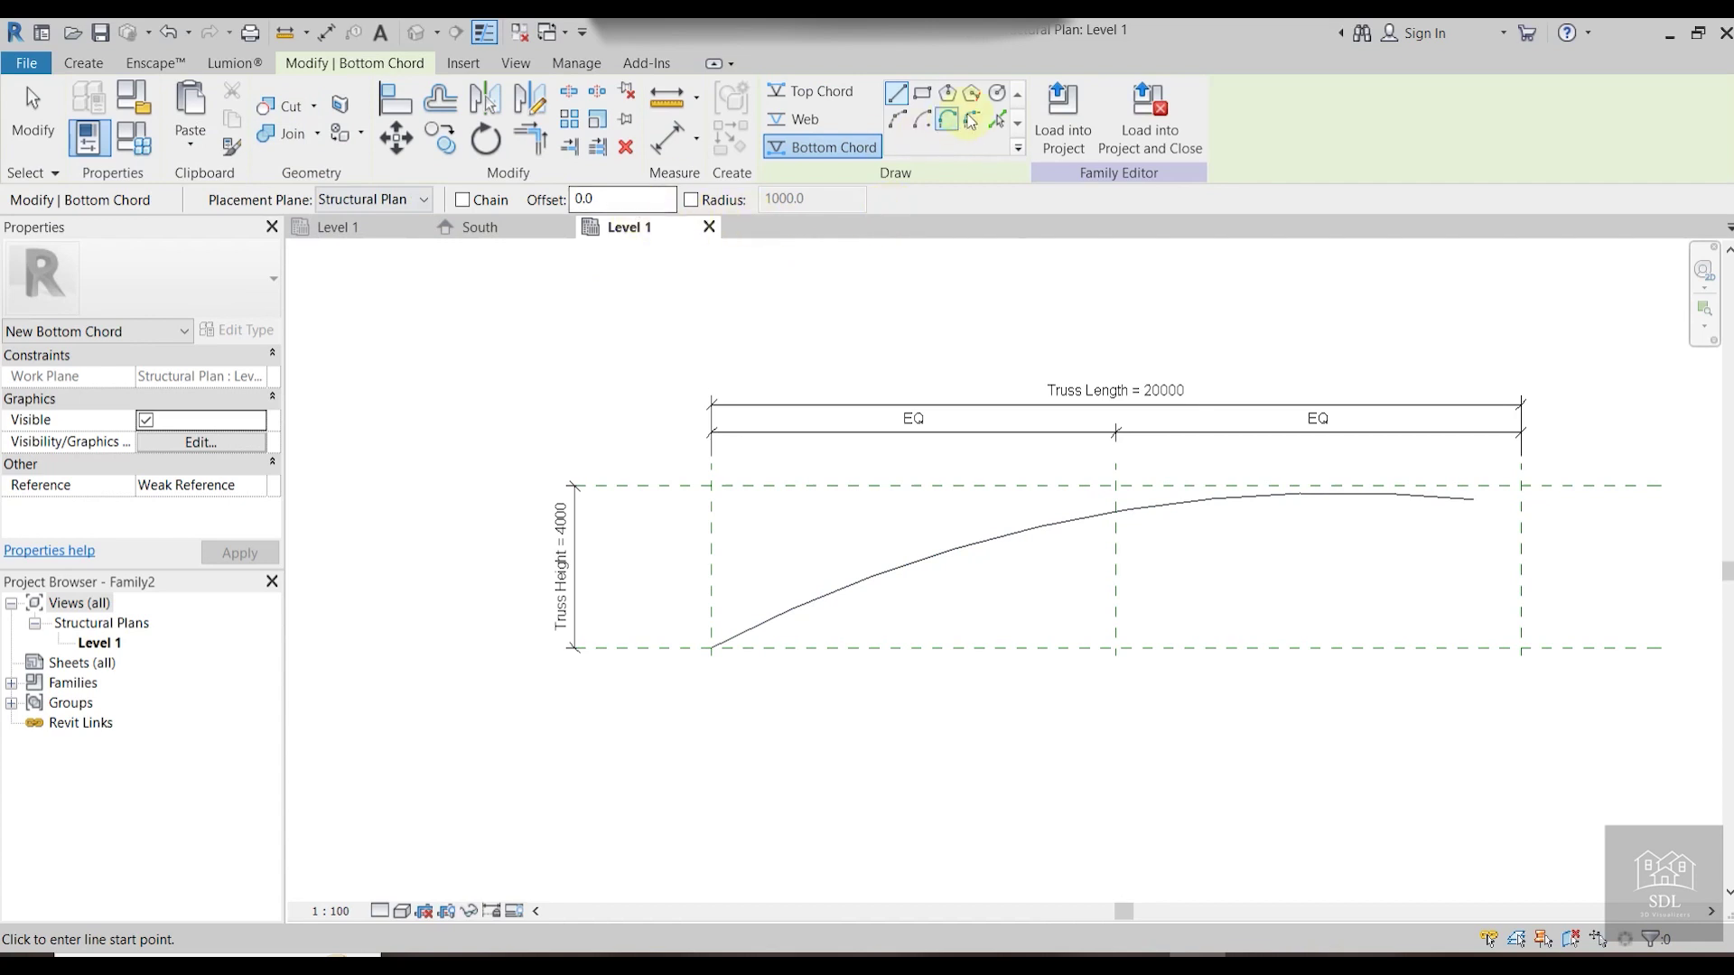
click(997, 118)
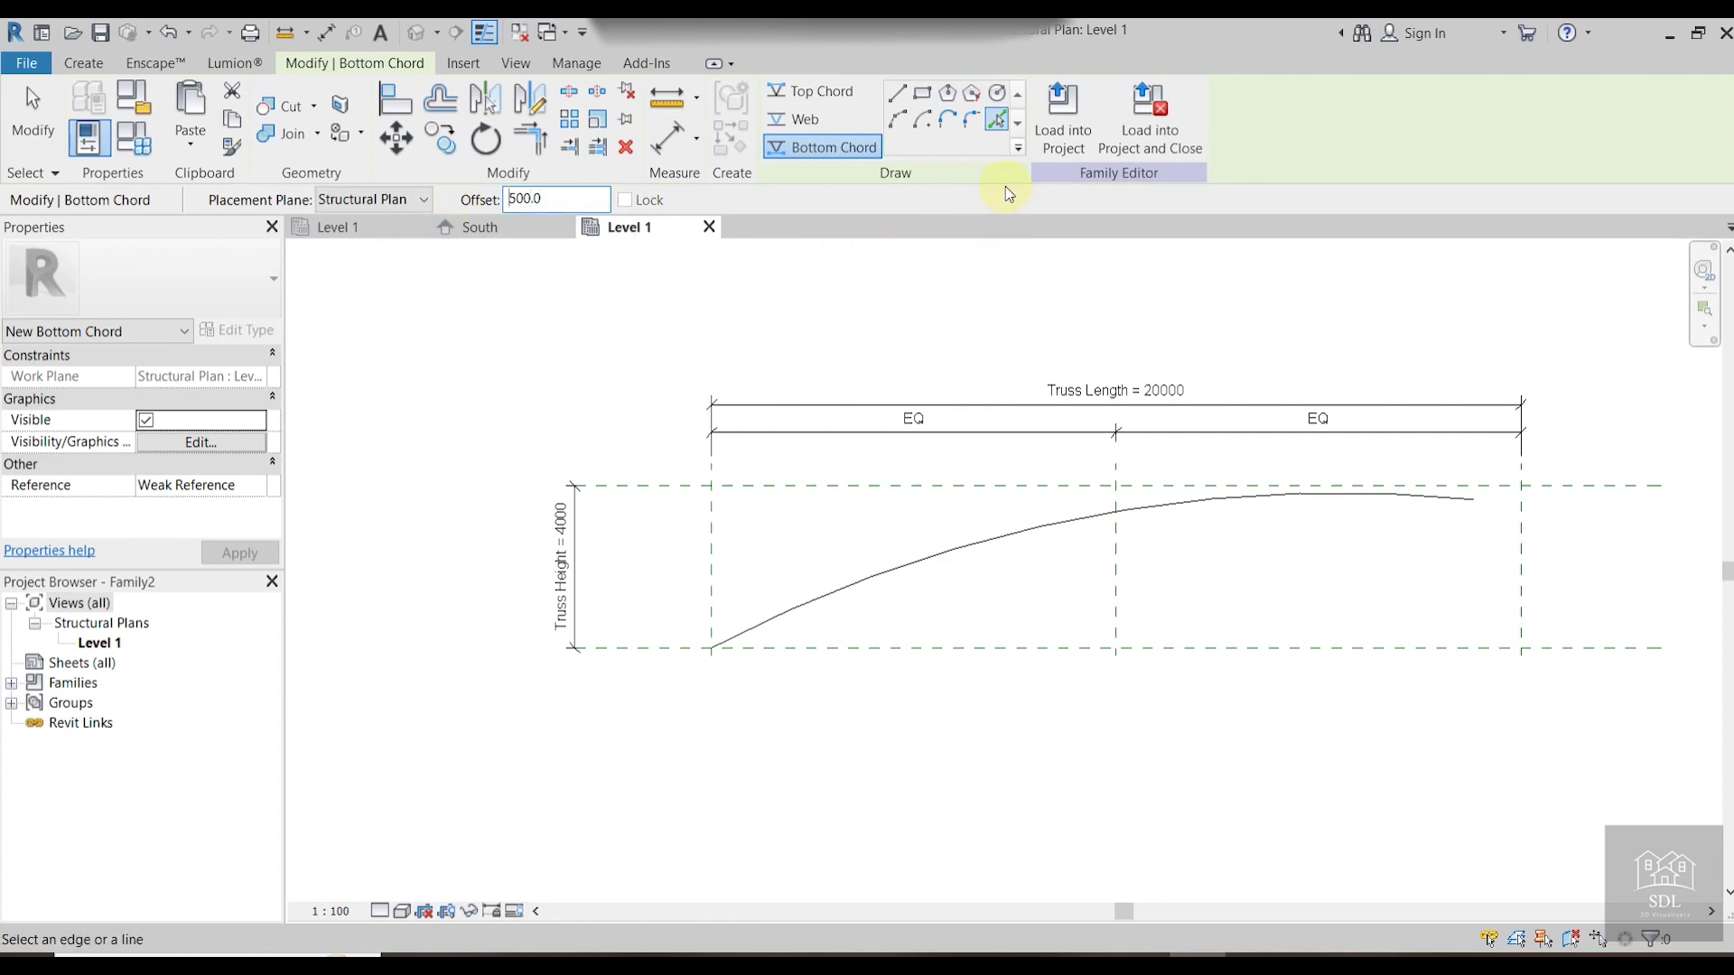
click(1255, 498)
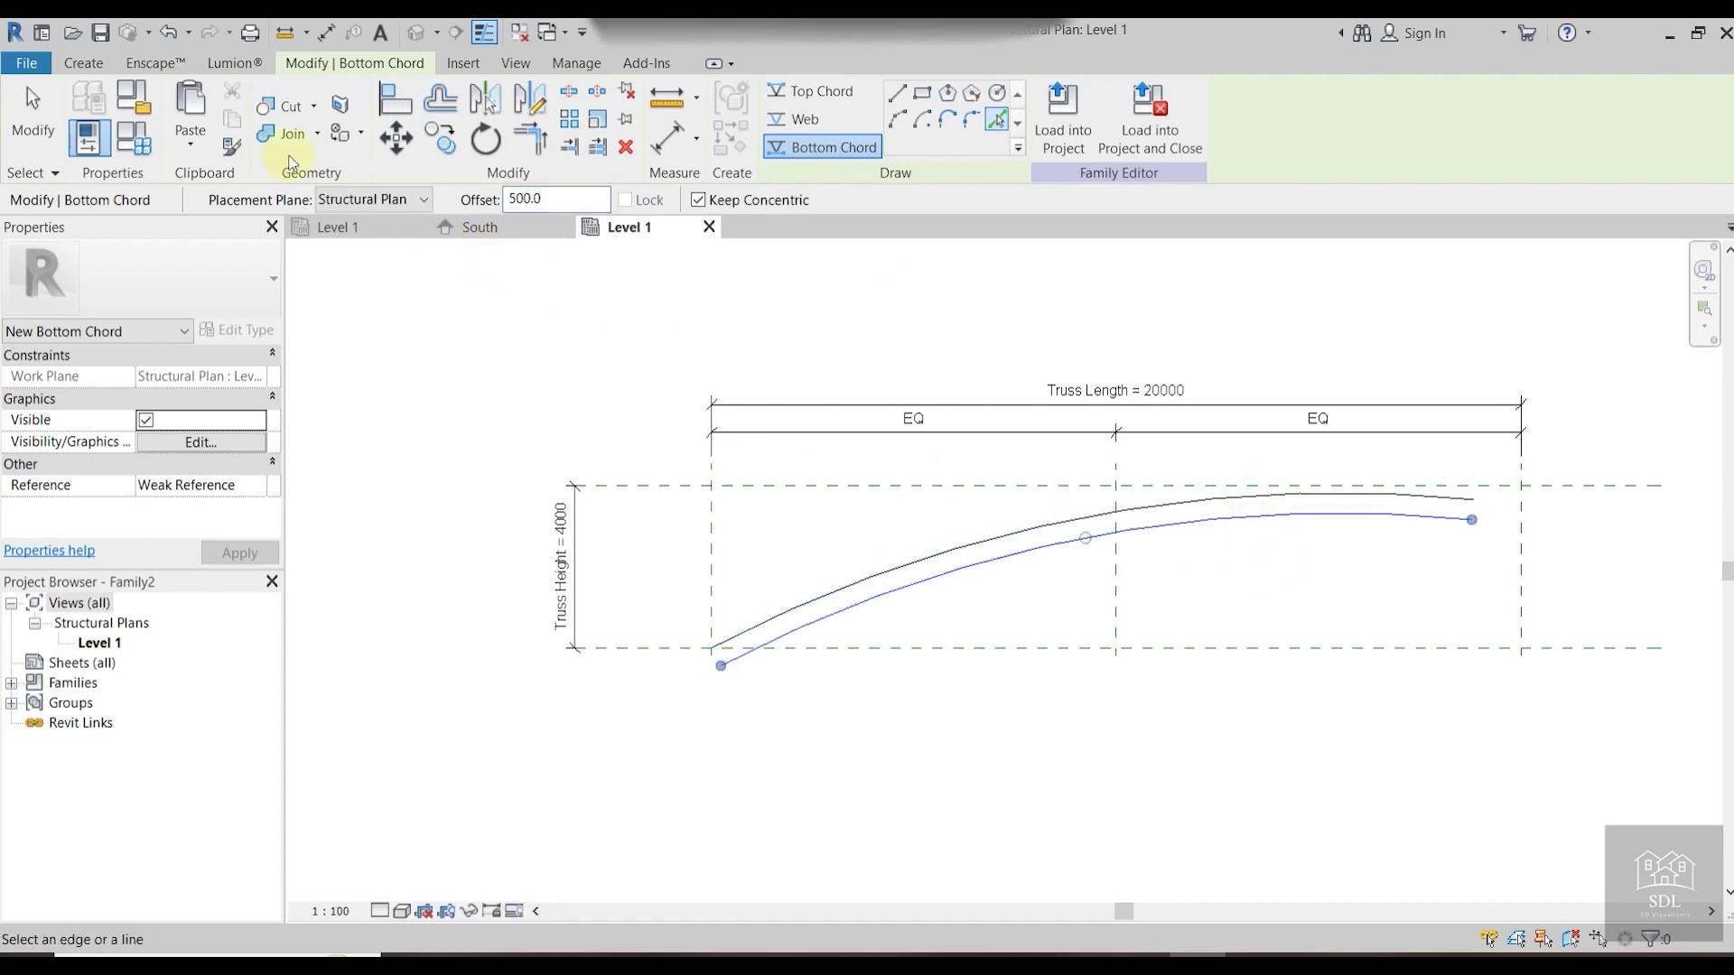
click(36, 107)
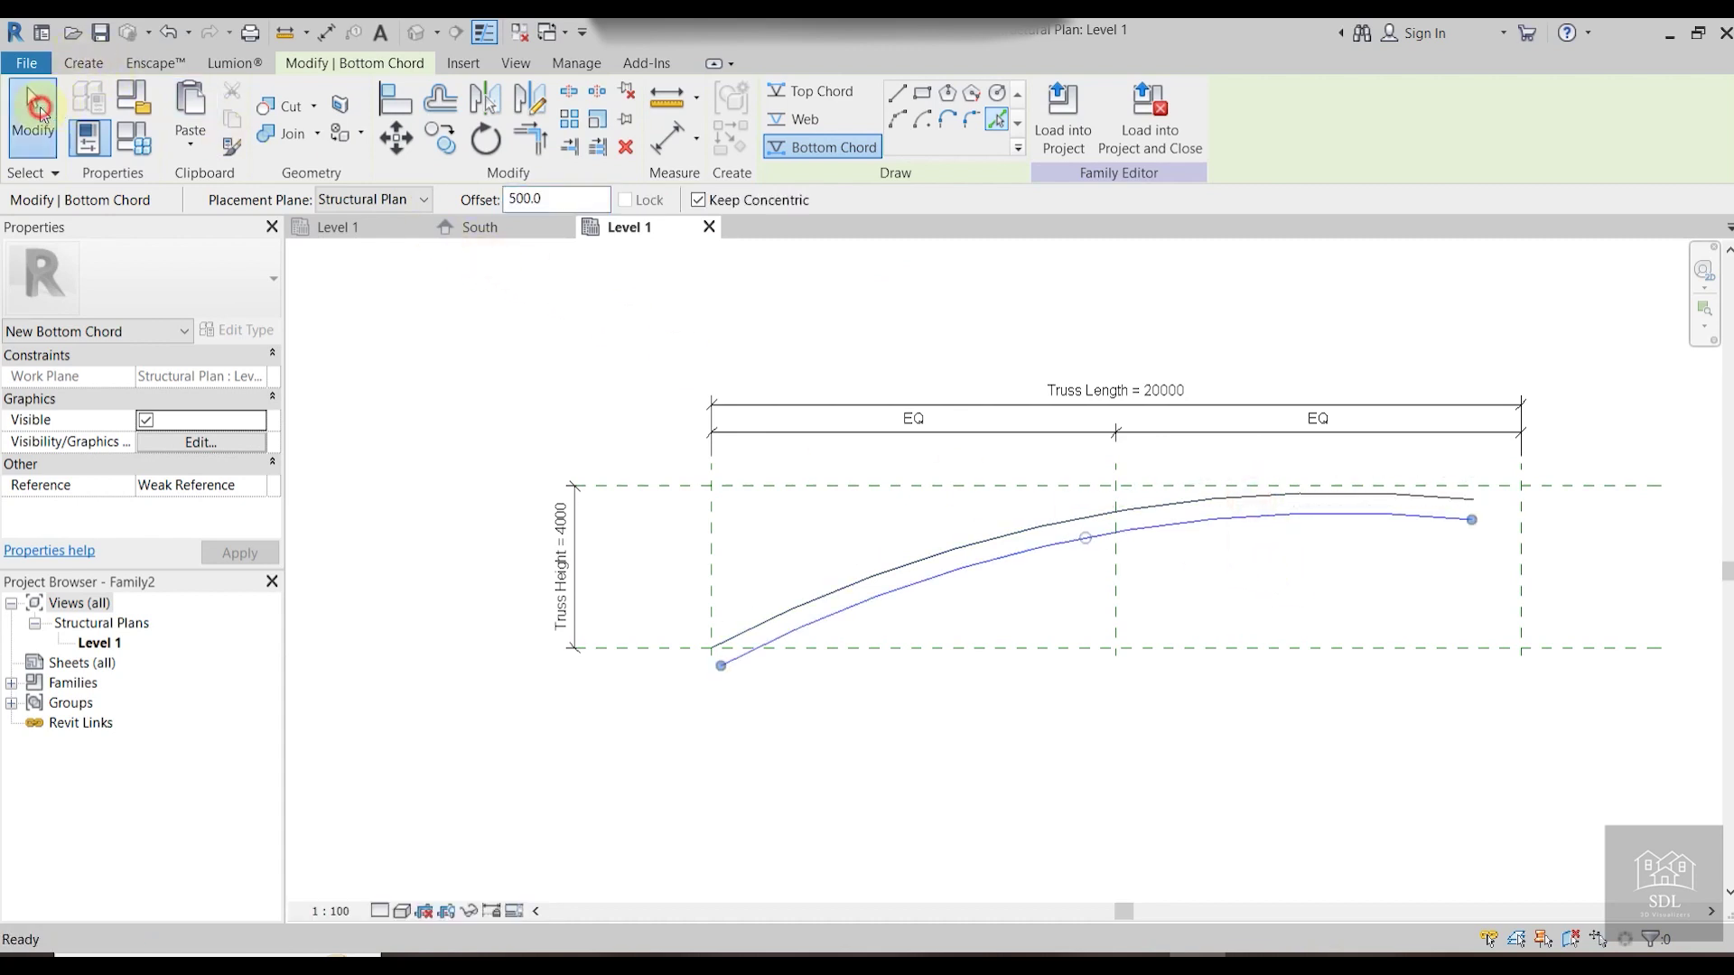
Draw a vertical web line from the top chord's left endpoint down past the end of the bottom chord.
click(84, 63)
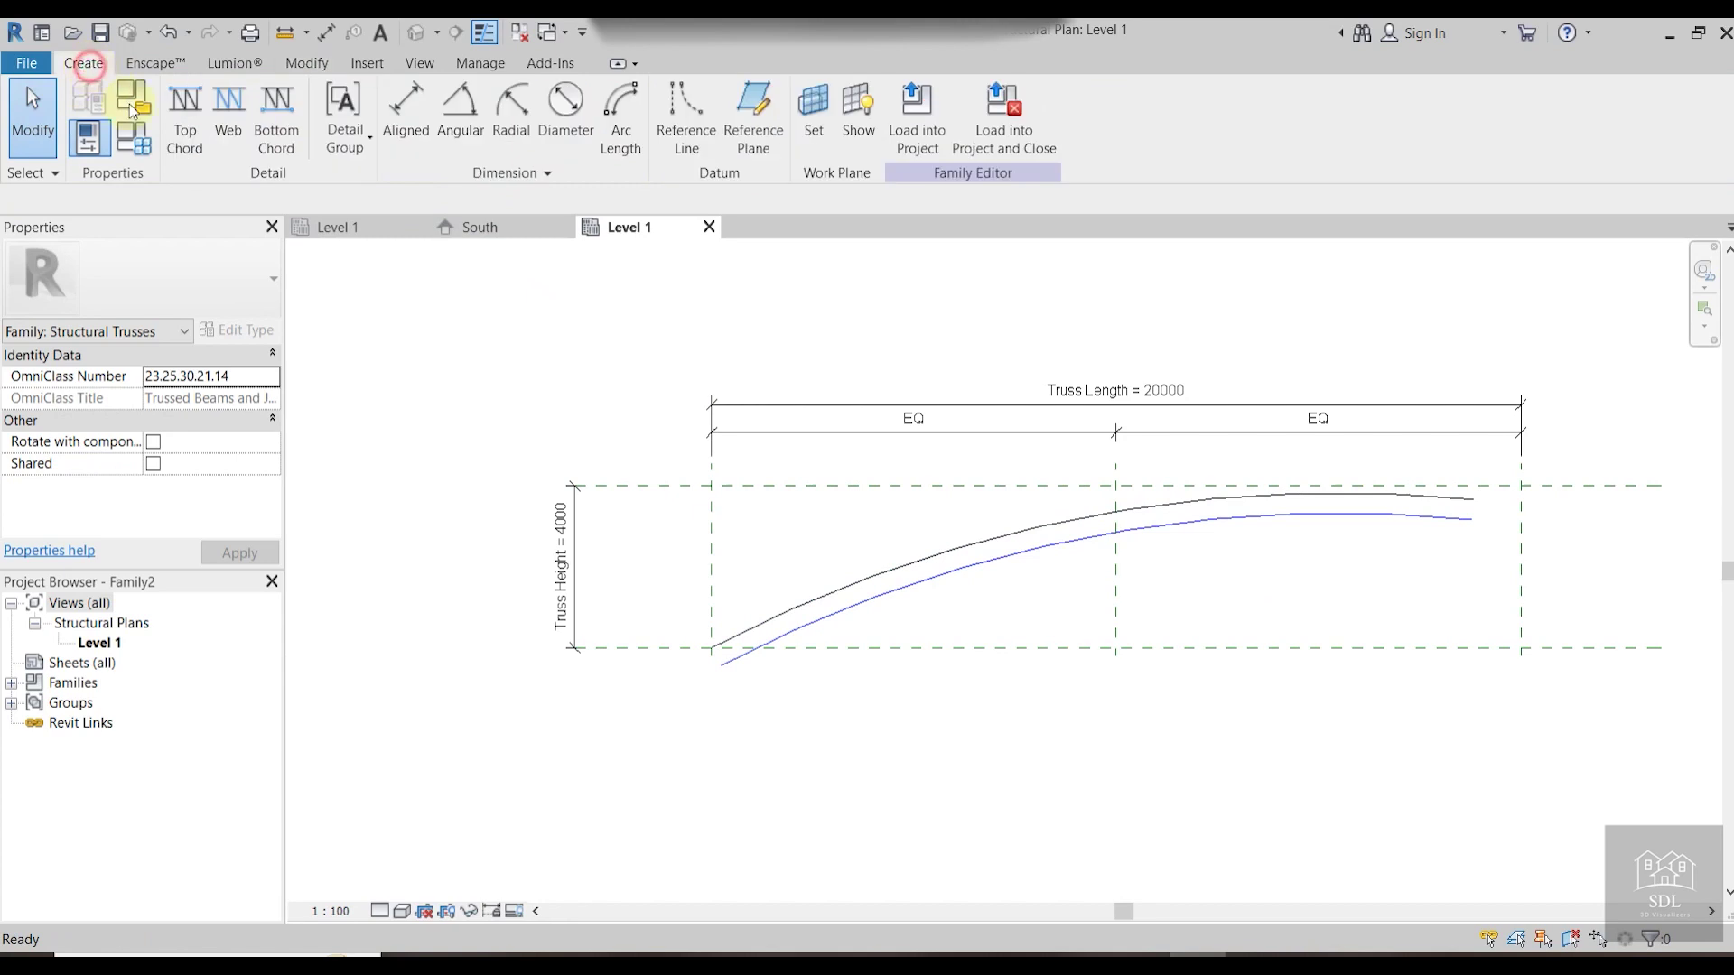
click(228, 131)
scroll(742, 718, up, 3)
scroll(686, 636, up, 2)
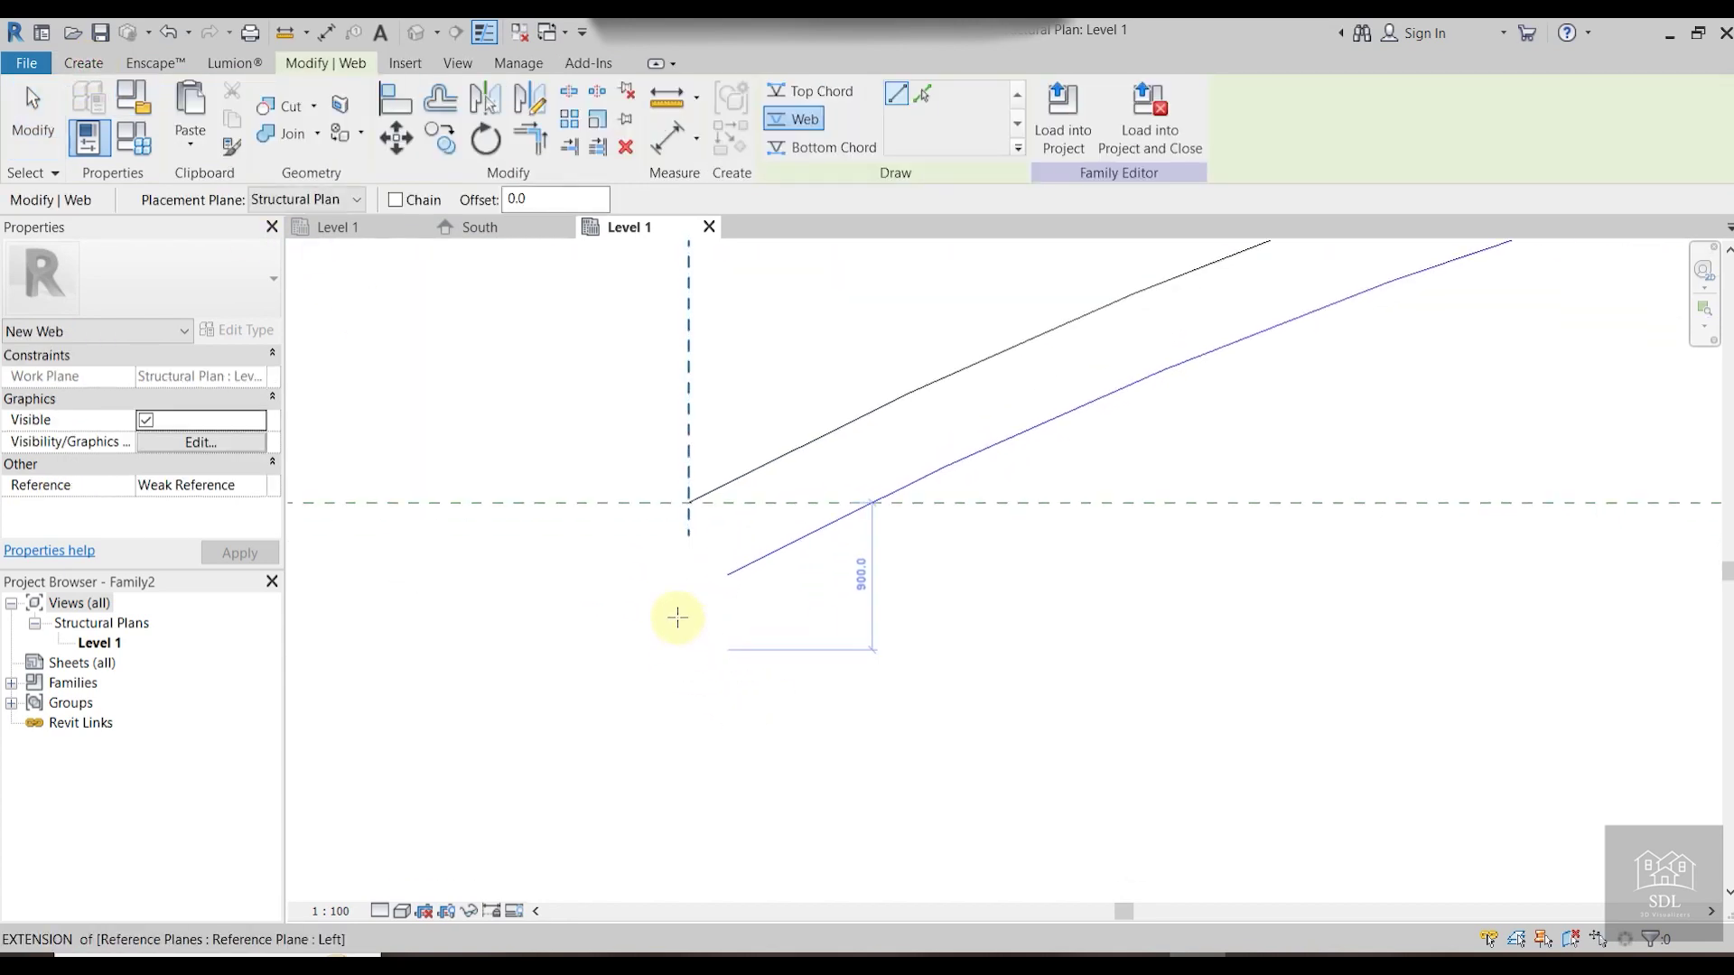
click(691, 503)
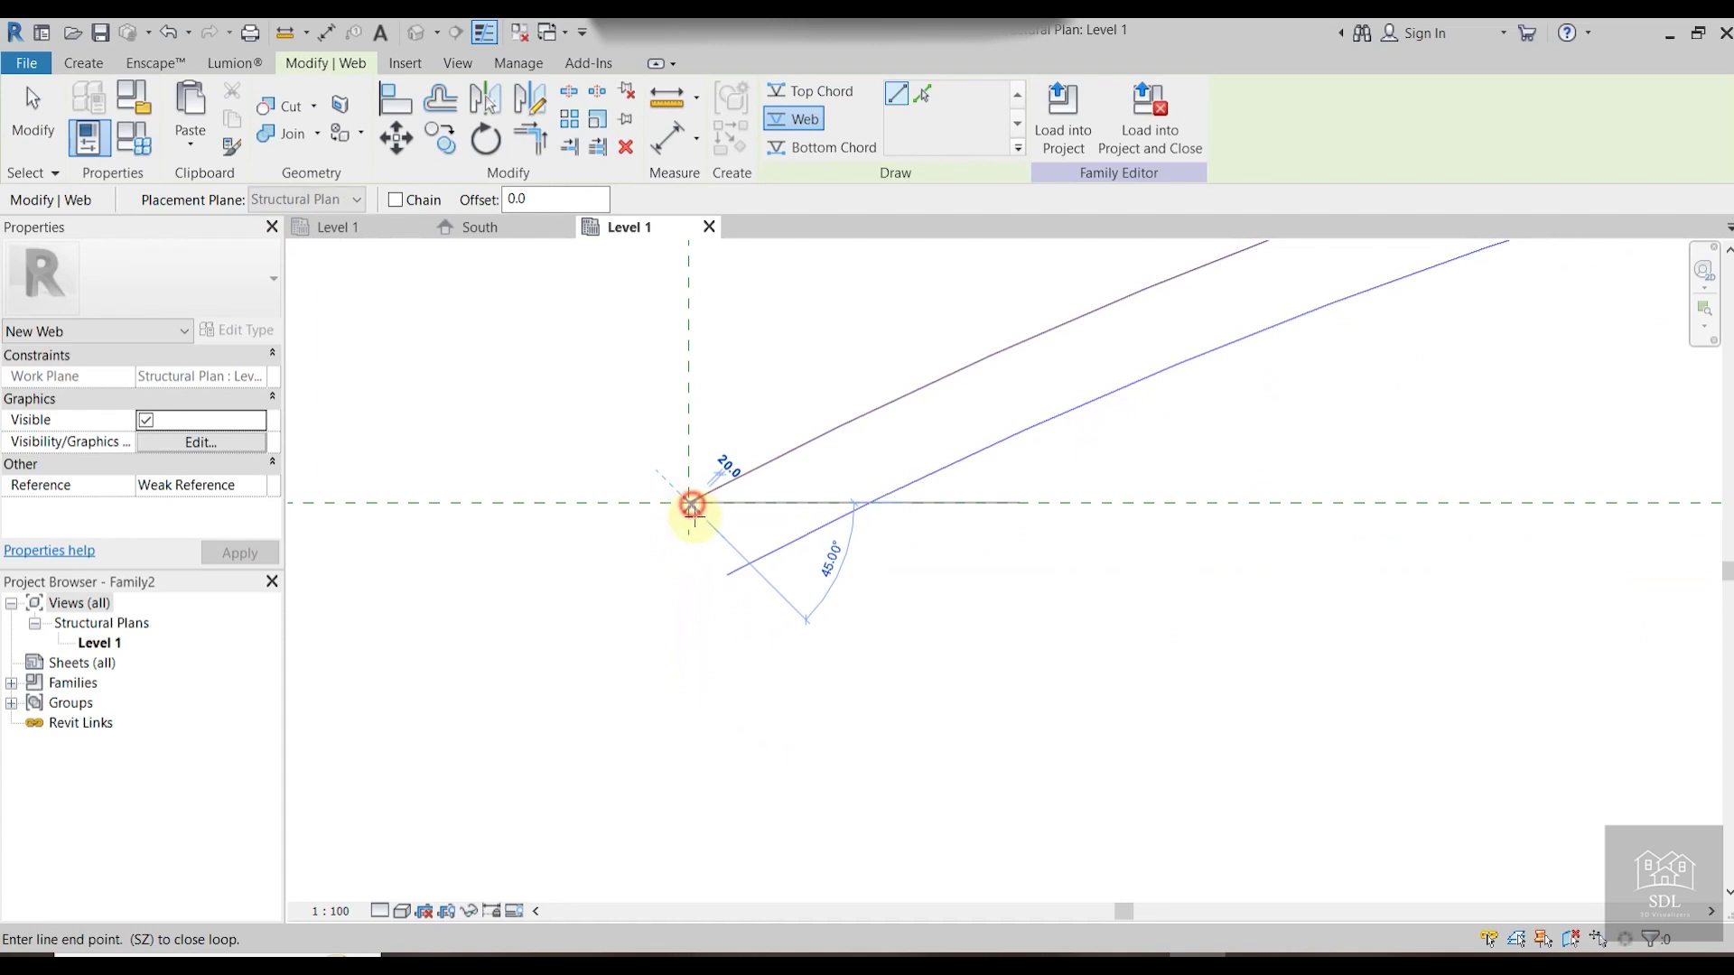
click(691, 607)
Draw a vertical web line about 620 mm long from the top chord's right endpoint down past the bottom chord.
scroll(762, 581, down, 3)
middle_drag(1331, 449, 982, 555)
scroll(1153, 541, up, 2)
scroll(1161, 414, up, 2)
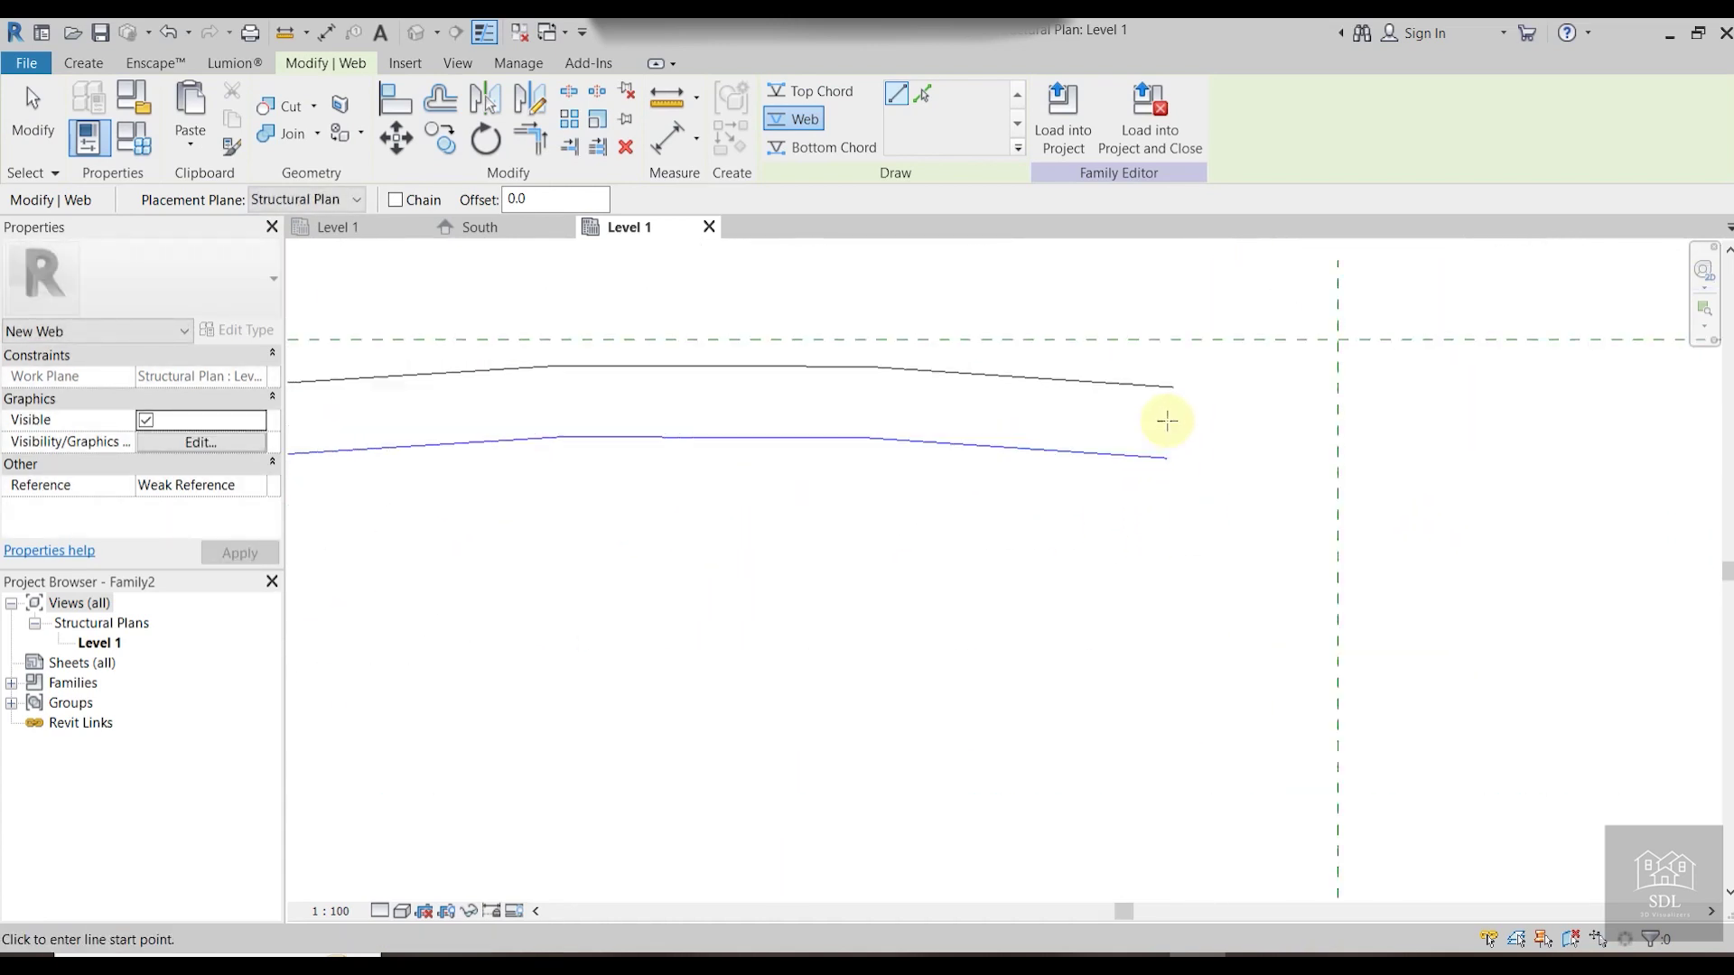
click(1175, 381)
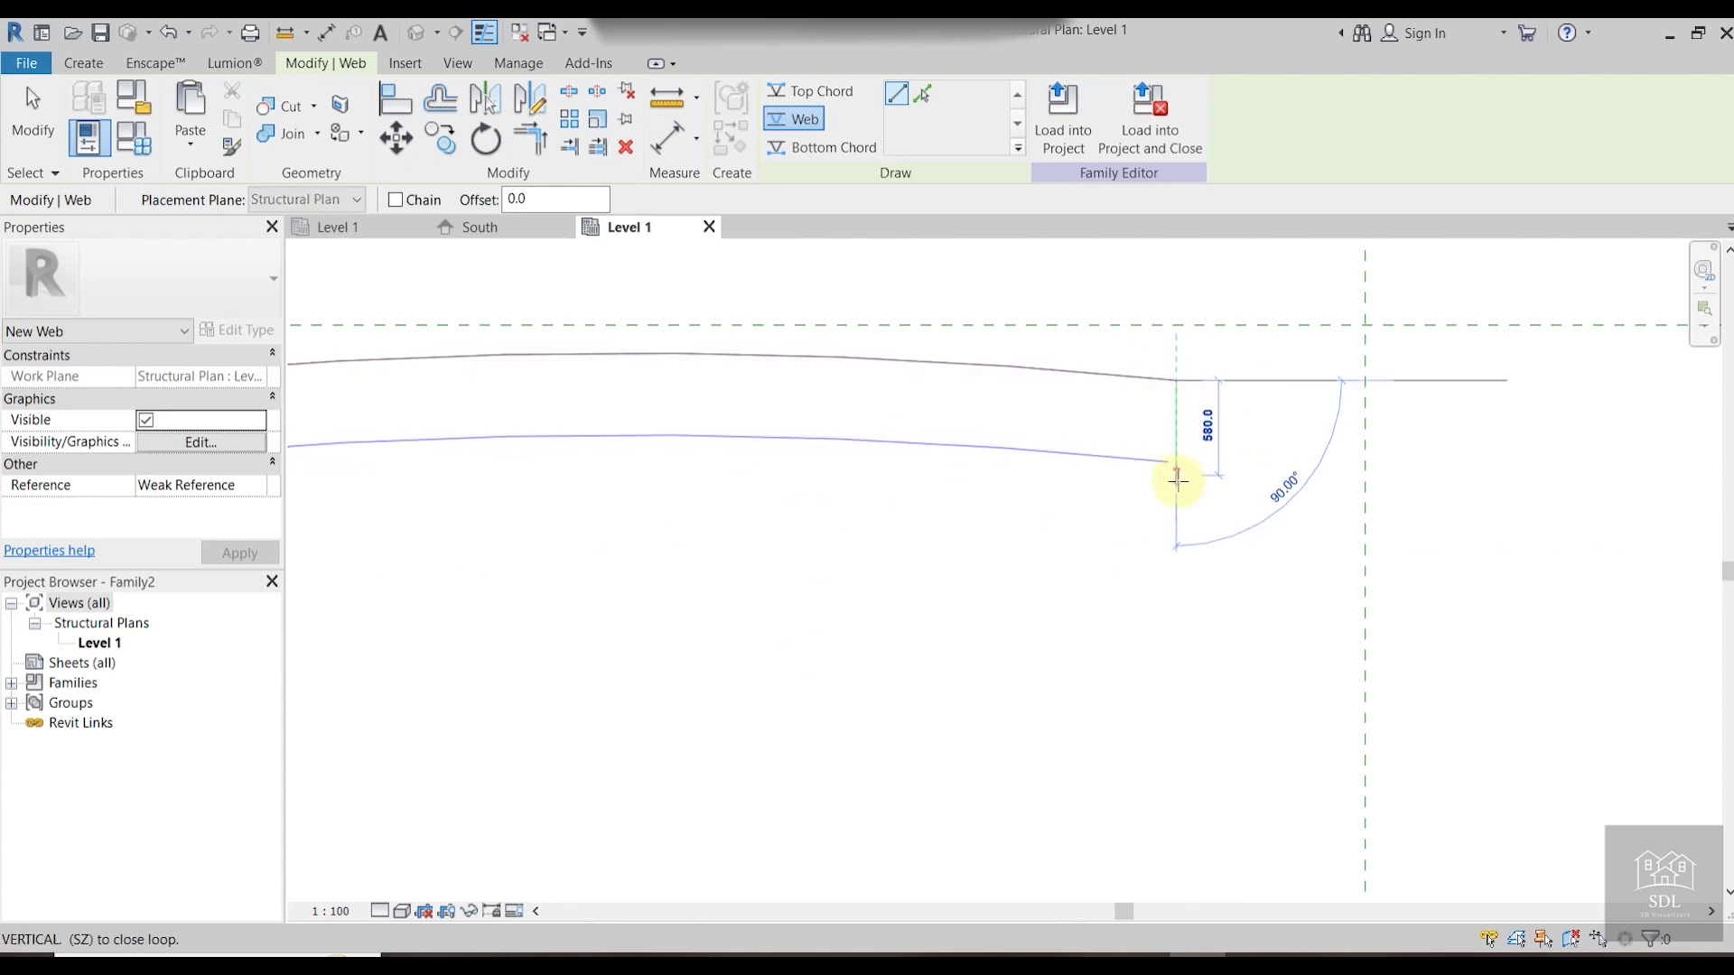
click(1176, 483)
scroll(1222, 510, down, 2)
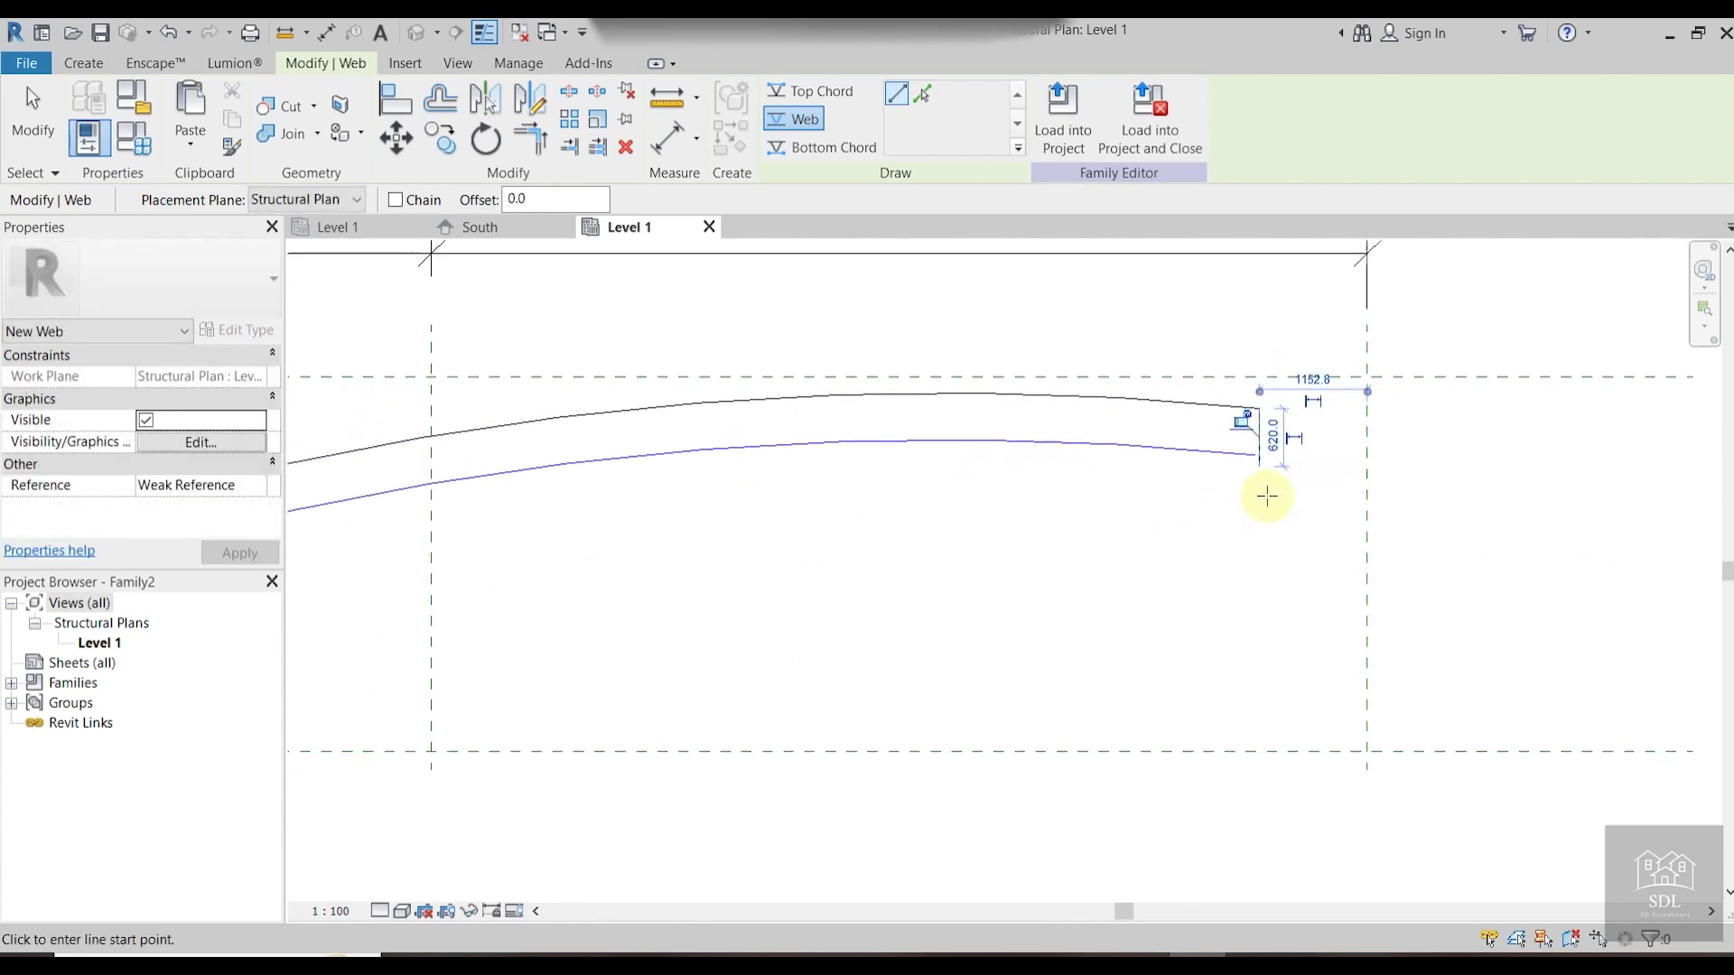
key(Escape)
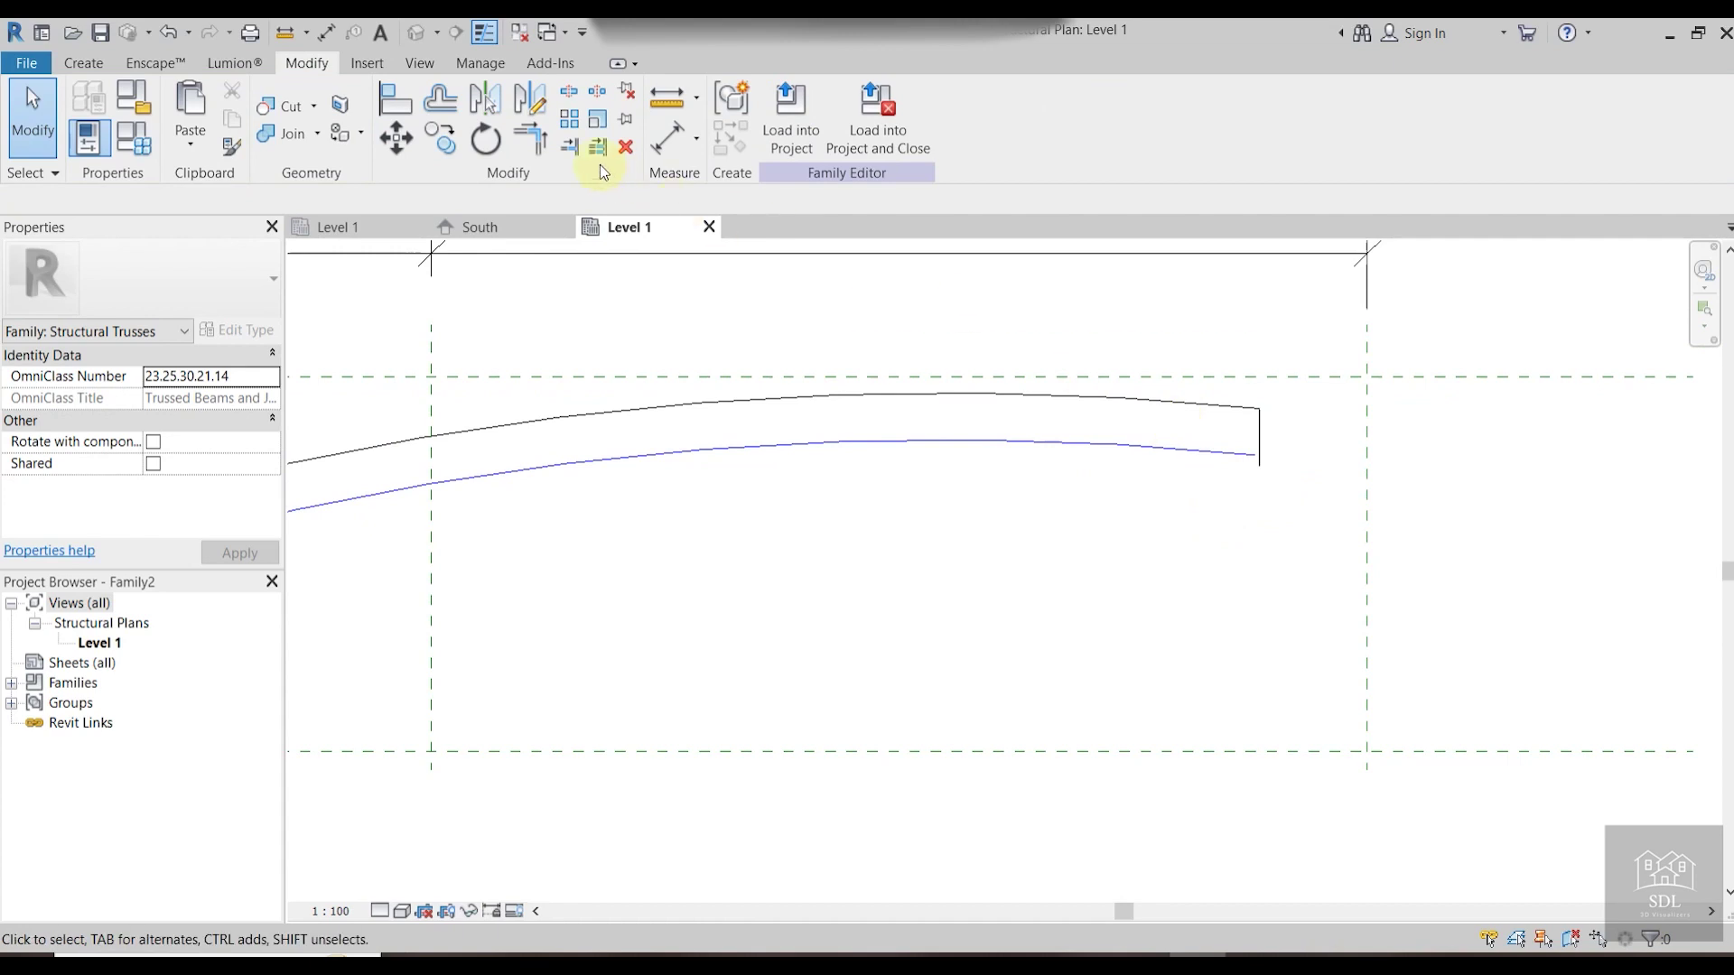
Trim or extend the end web lines and the bottom chord to form clean corners at both ends of the truss.
click(533, 142)
click(1254, 435)
scroll(1257, 512, down, 3)
scroll(1106, 526, up, 6)
click(866, 557)
click(815, 560)
scroll(1085, 585, down, 4)
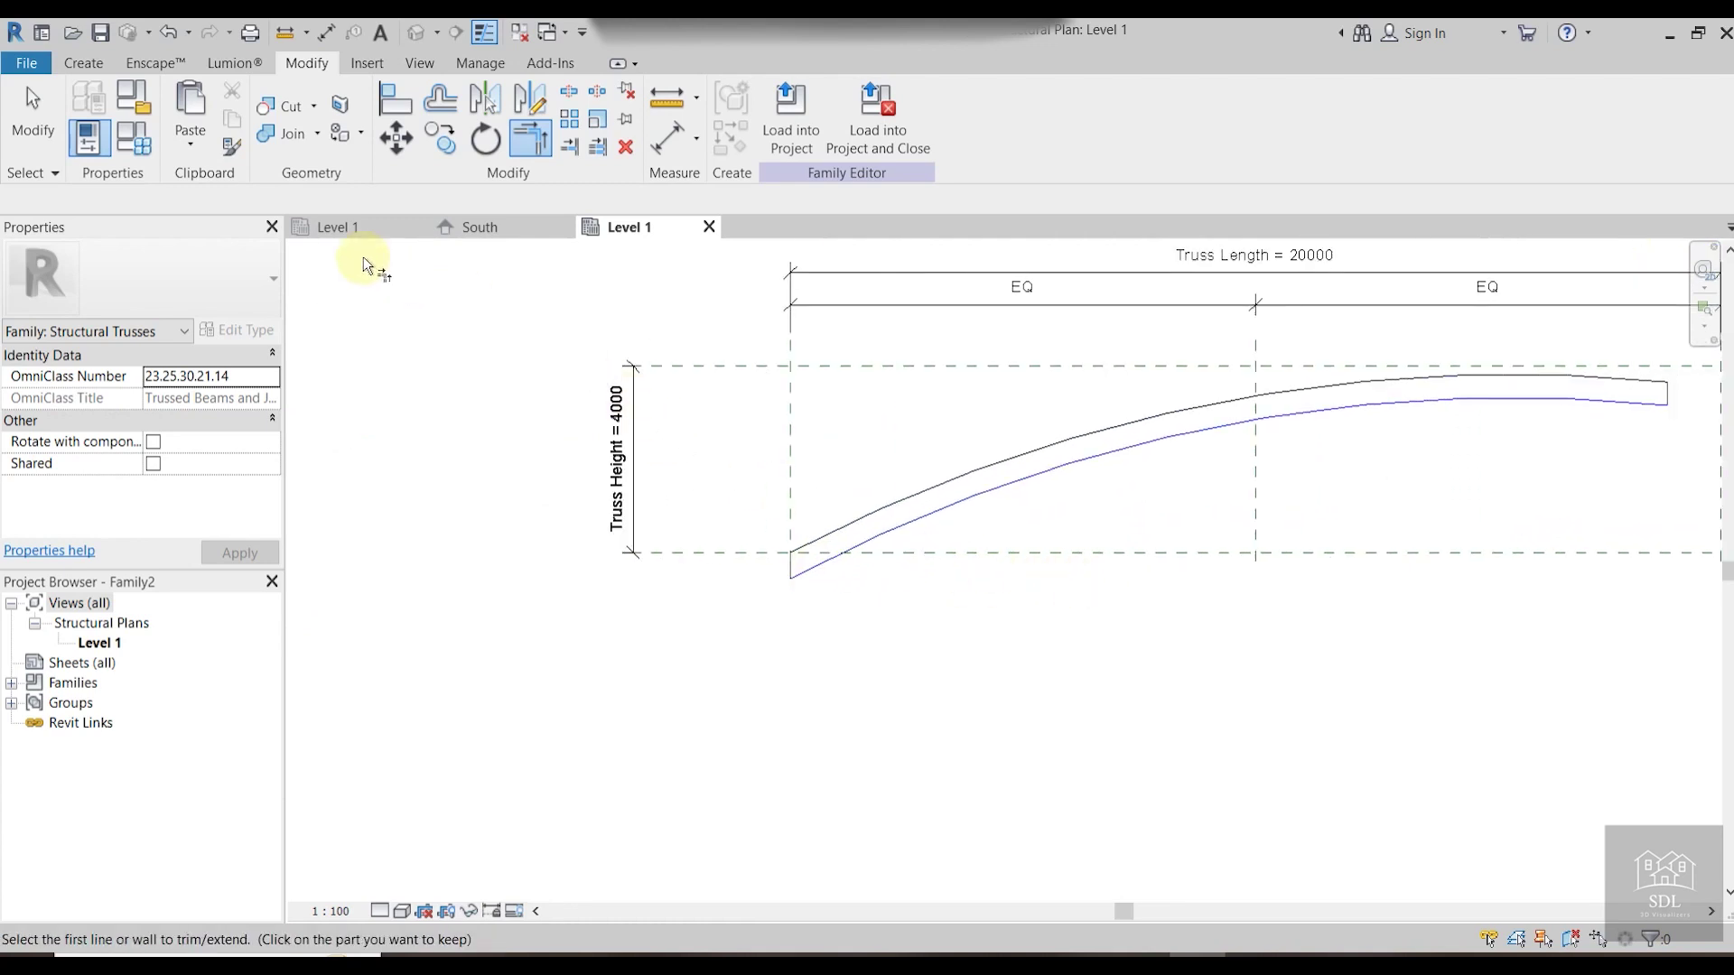
click(33, 118)
Draw two vertical webs between the chords, one about 1535 mm from the left end and another about 3023 mm beyond it.
click(83, 64)
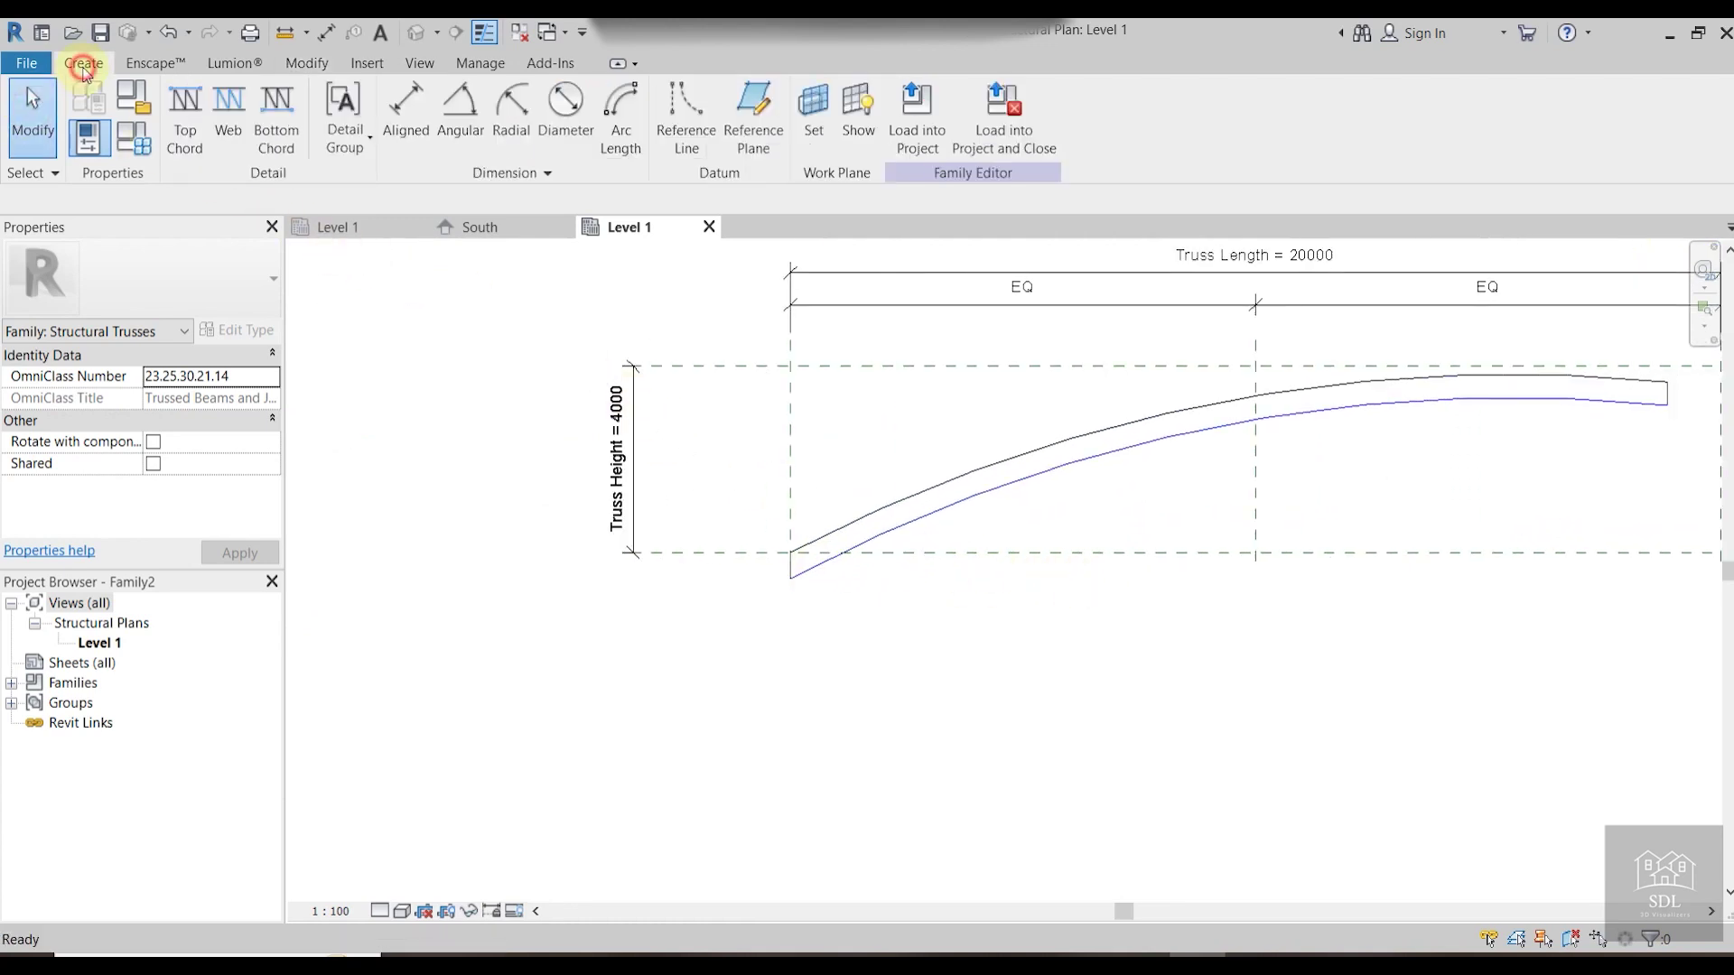
click(217, 111)
scroll(839, 601, up, 3)
scroll(891, 557, up, 2)
click(882, 367)
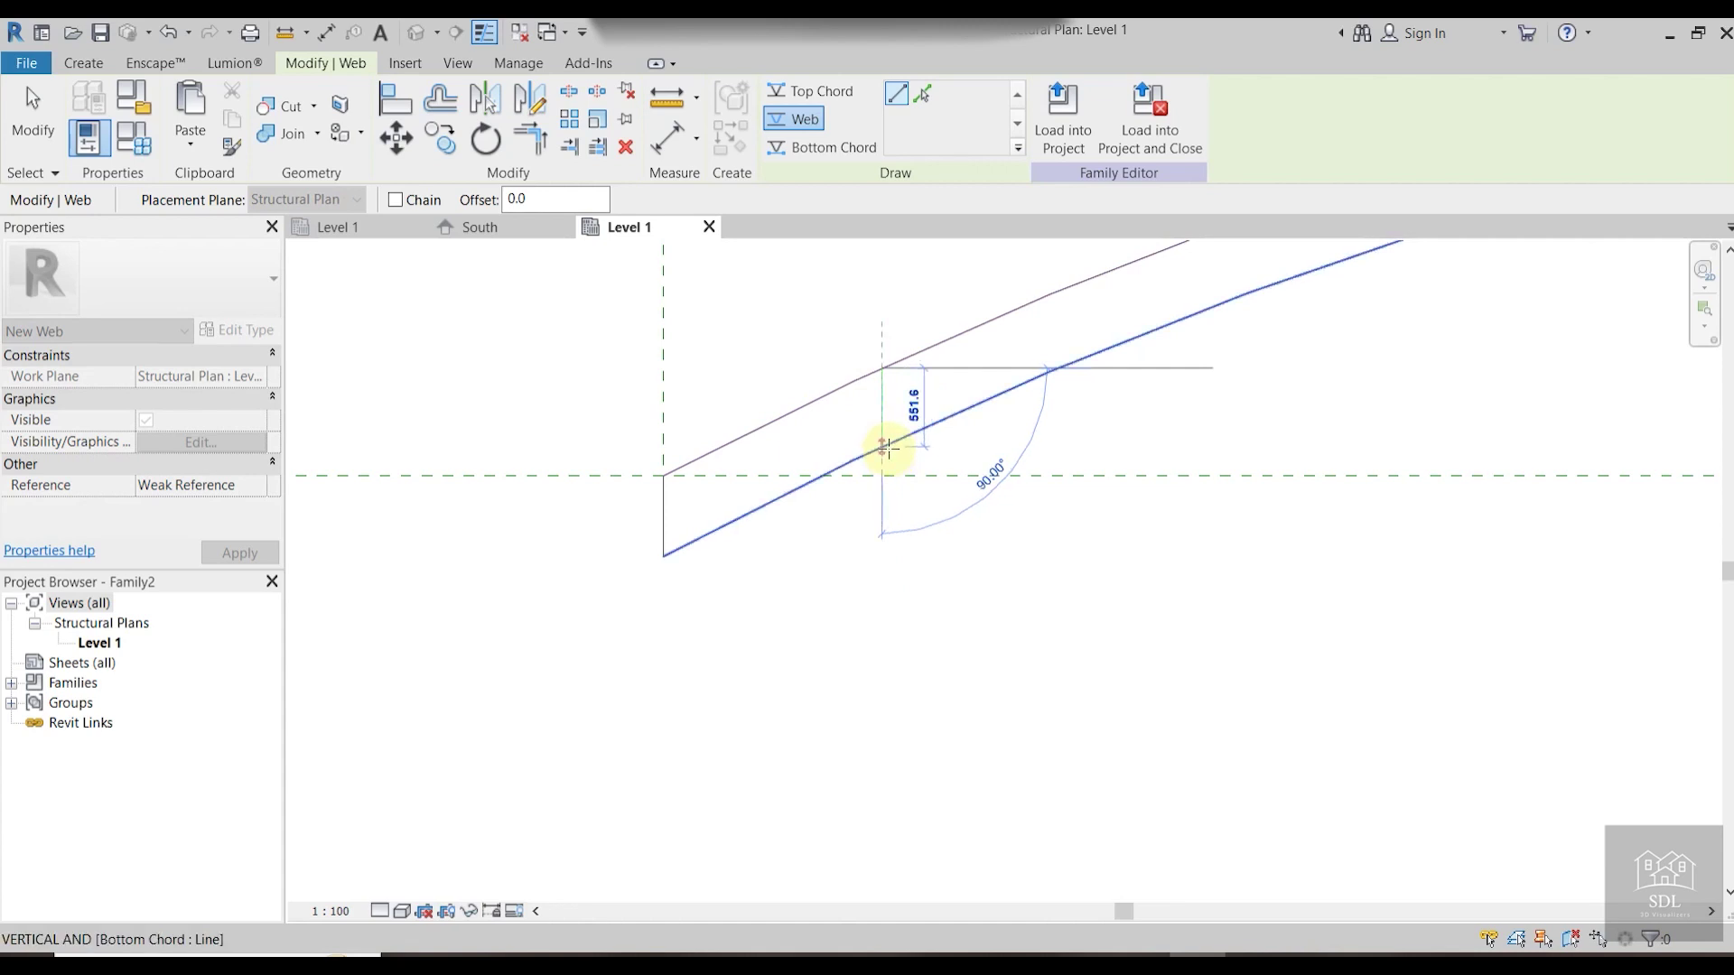
click(885, 447)
scroll(987, 496, down, 3)
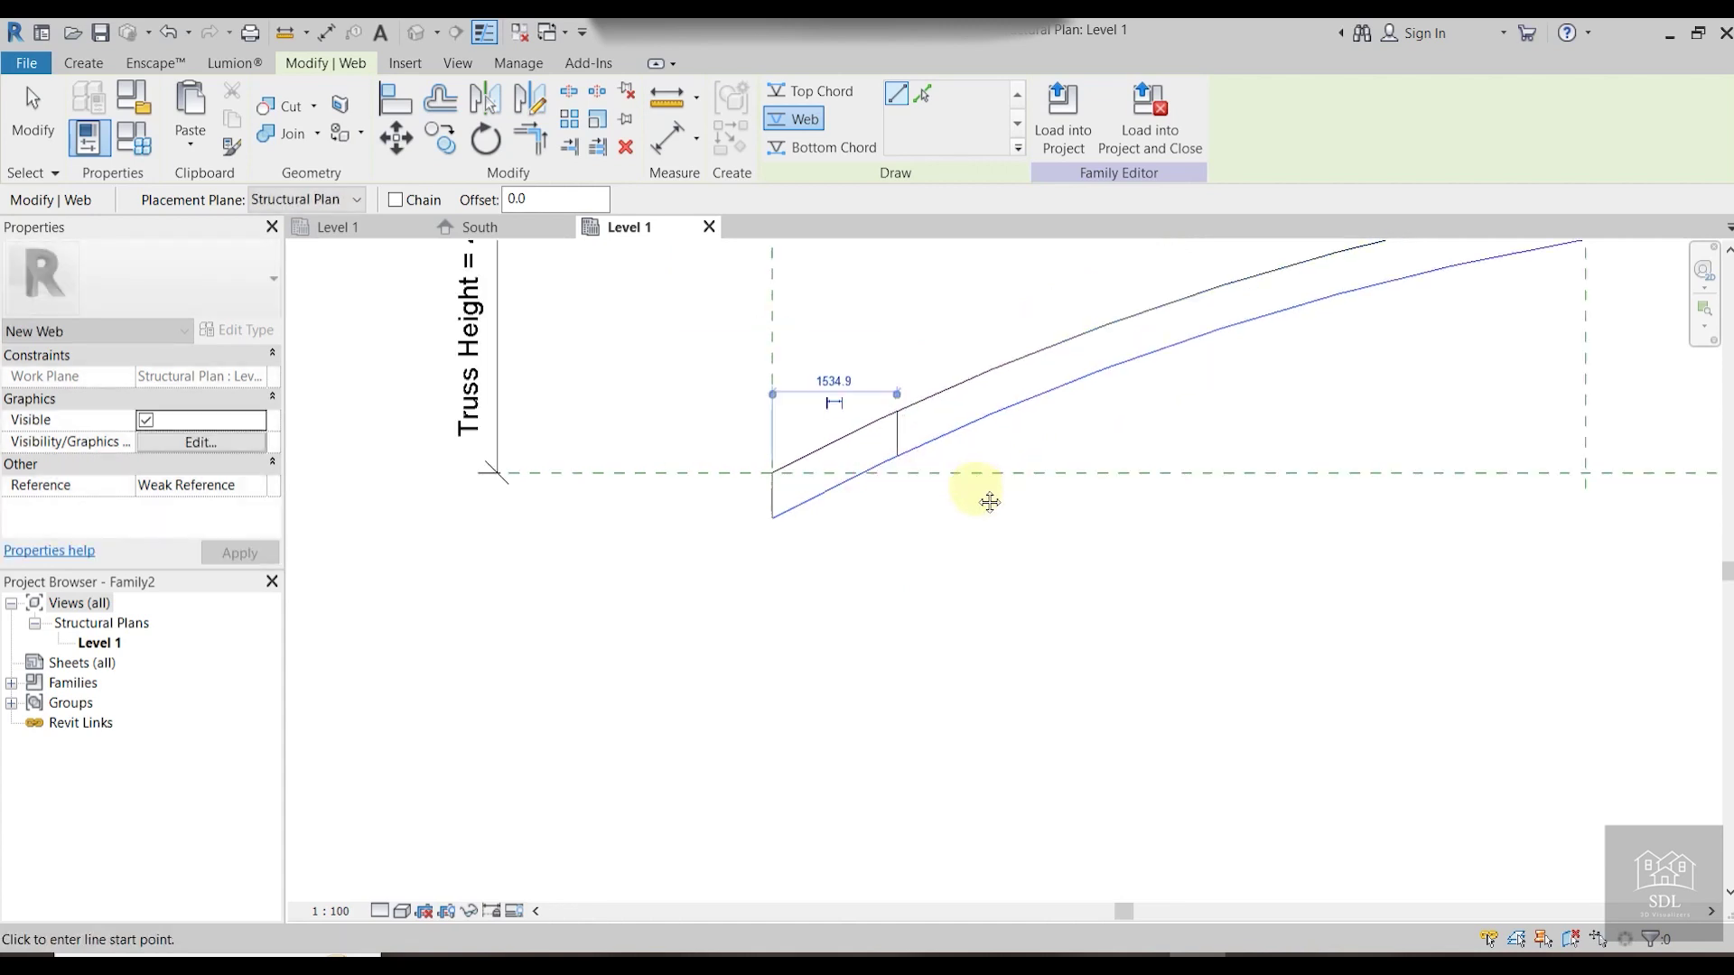
click(897, 476)
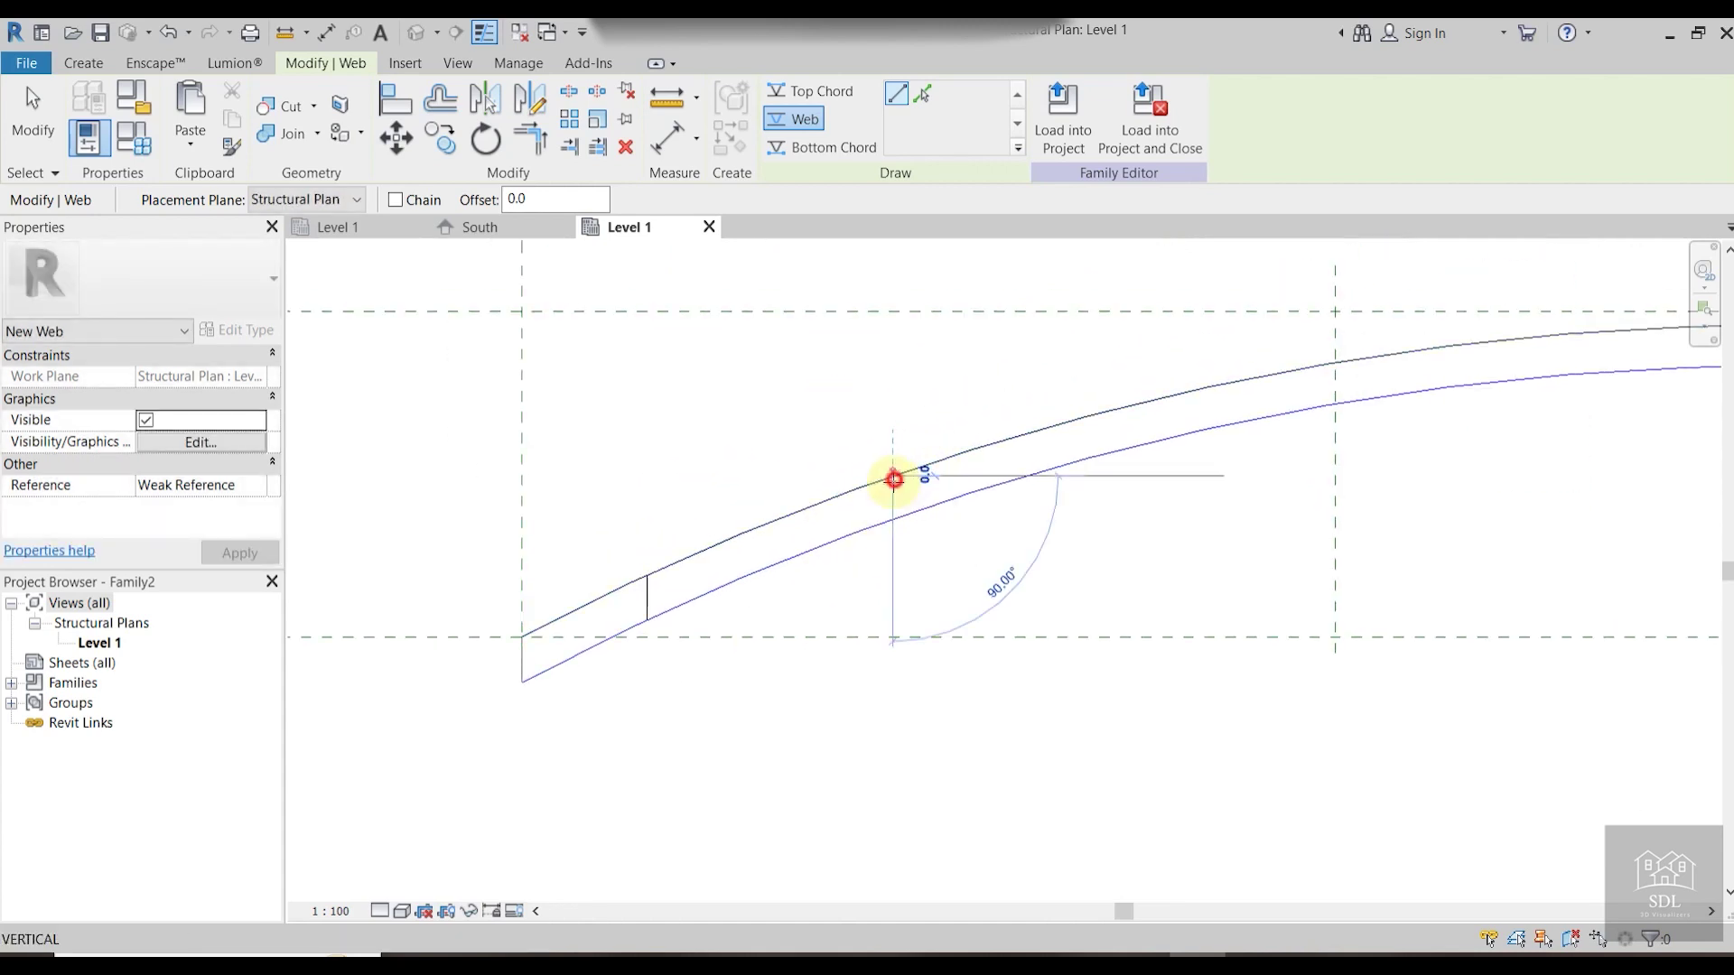
click(896, 517)
Add four more vertical webs toward the right end, the first about 3602 mm from the previous web and the last about 1700 mm from the end.
scroll(1053, 541, down, 1)
scroll(1054, 542, down, 1)
middle_drag(1054, 542, 805, 577)
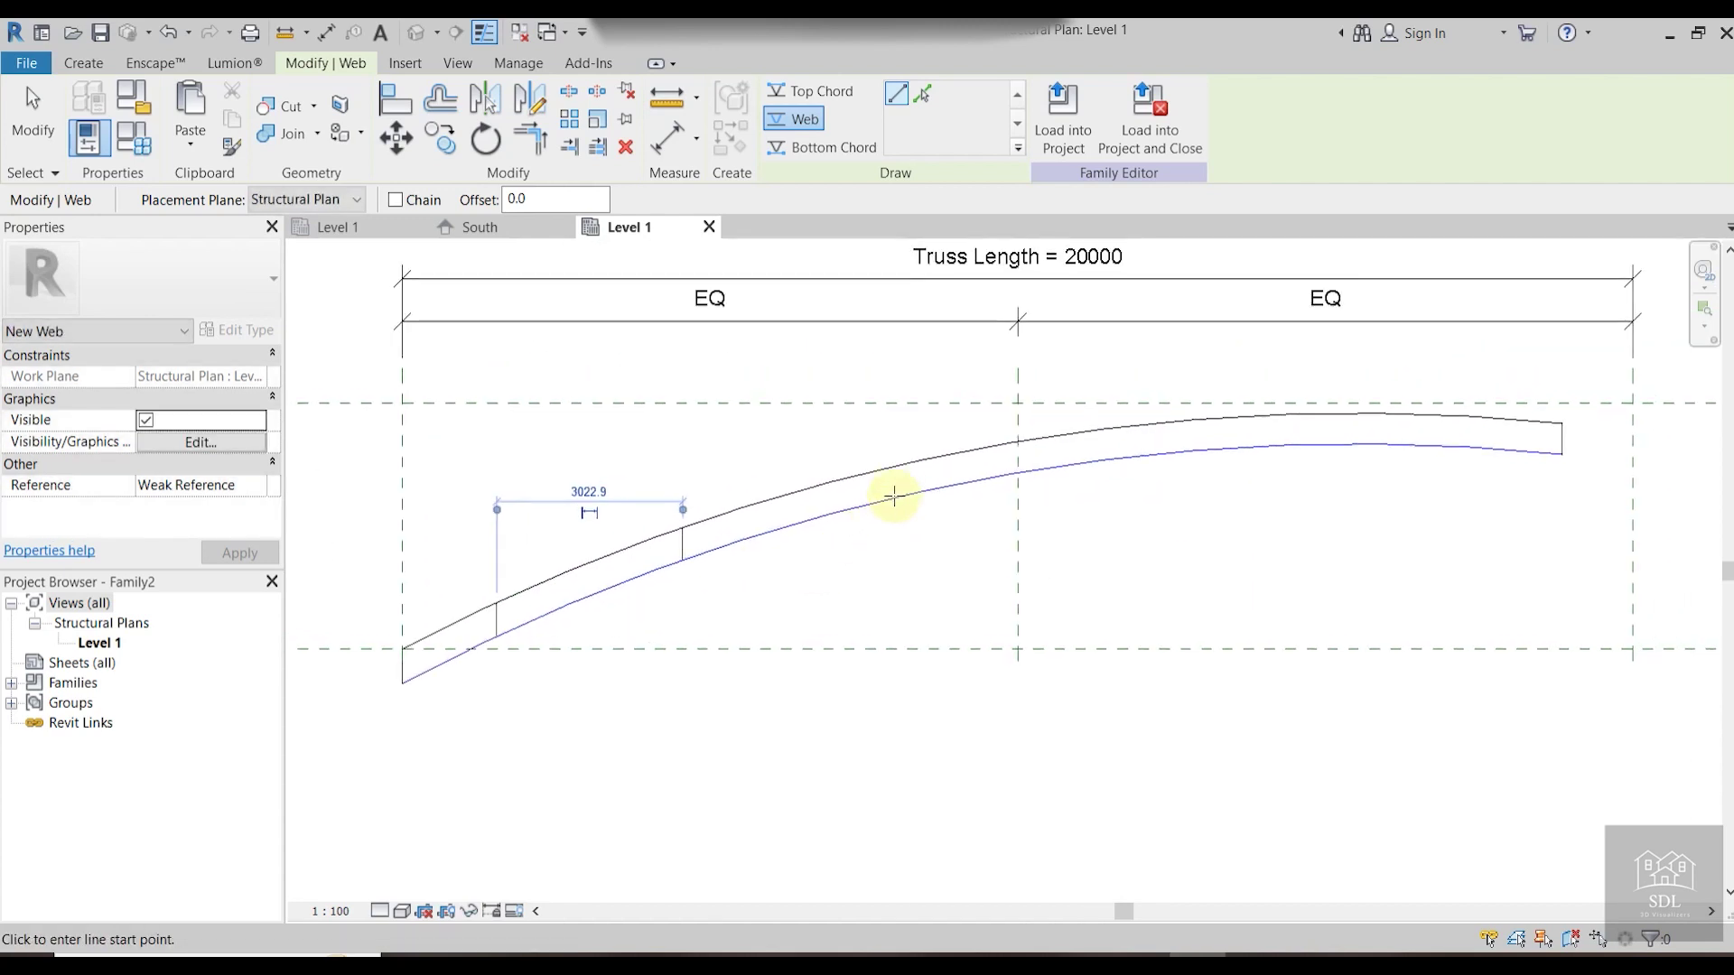
click(904, 464)
click(904, 494)
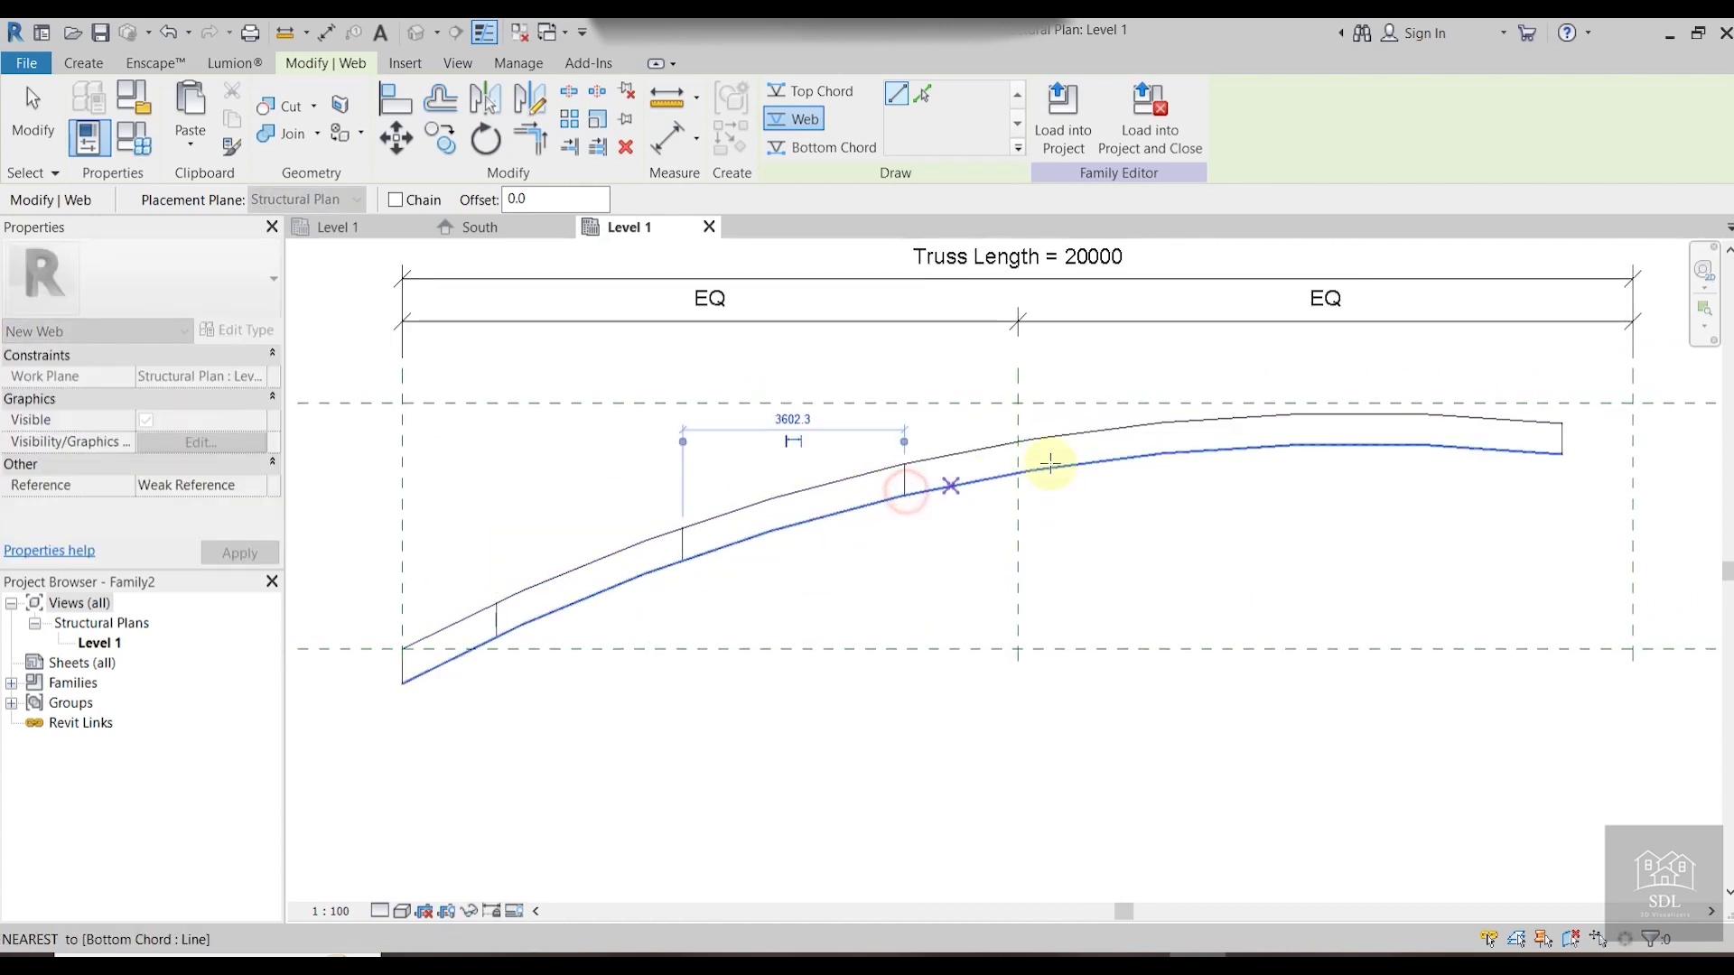
click(1117, 426)
click(1118, 461)
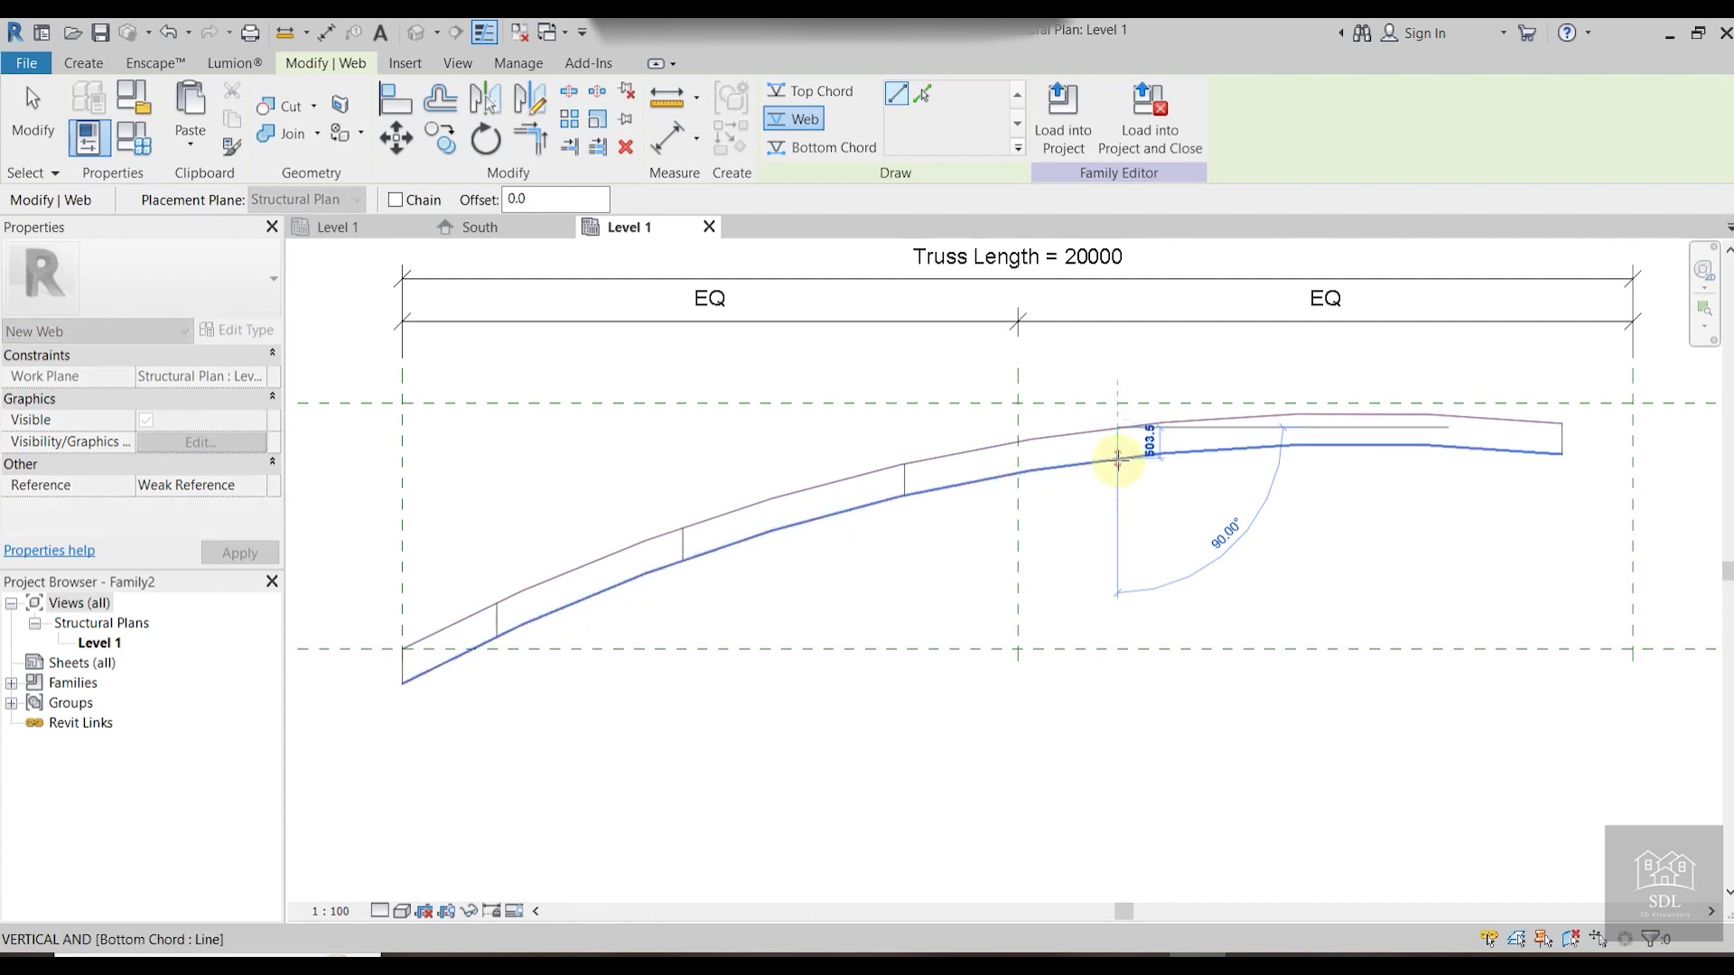
click(1291, 415)
click(1291, 444)
click(1457, 415)
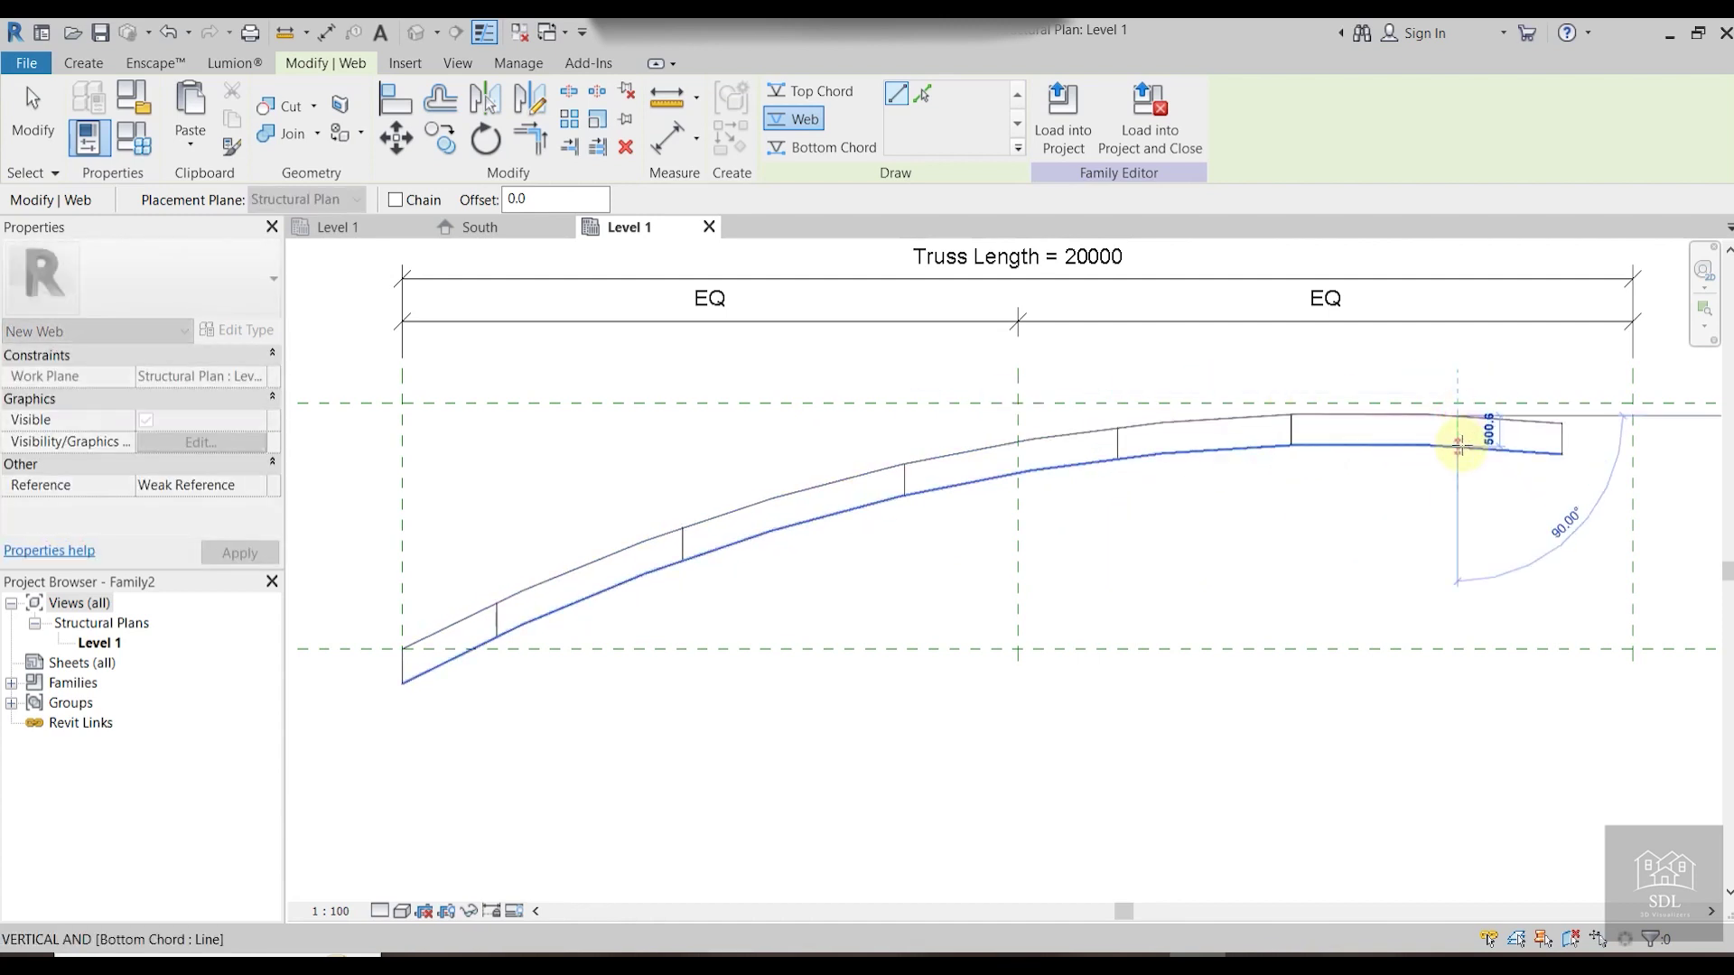
click(1458, 442)
Insert intermediate vertical webs about 1570 mm past the second inner web and about 1384 mm past the first, counted from the left end.
scroll(1369, 506, down, 1)
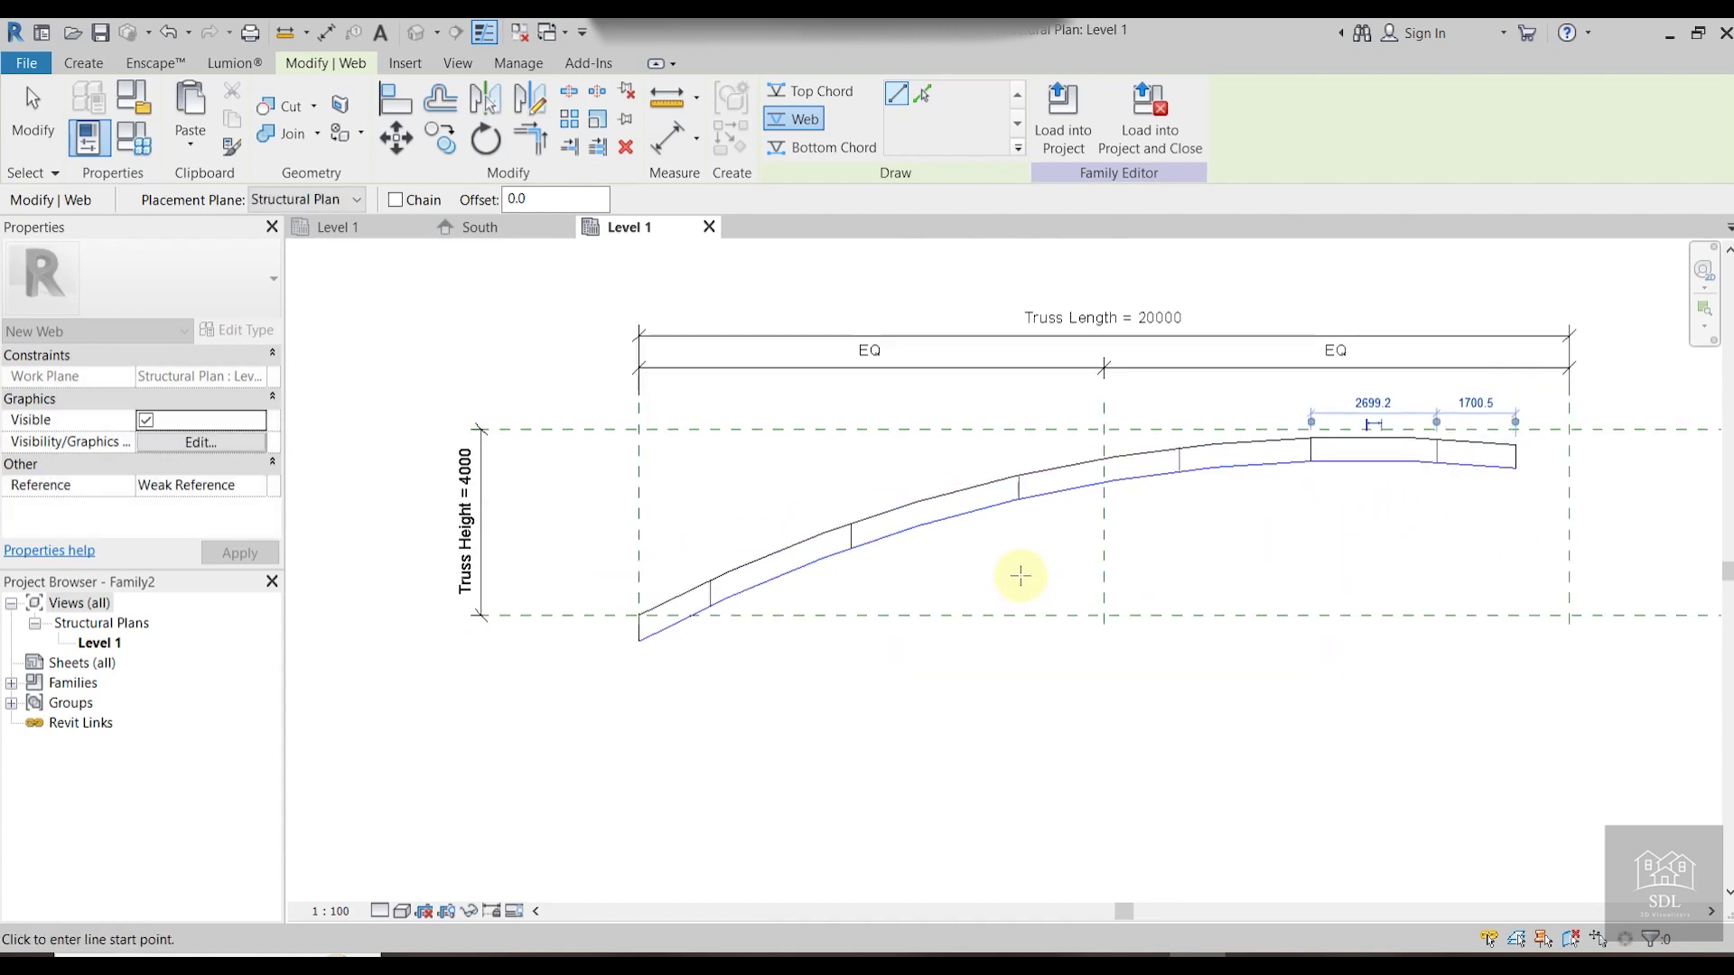
click(925, 499)
click(924, 521)
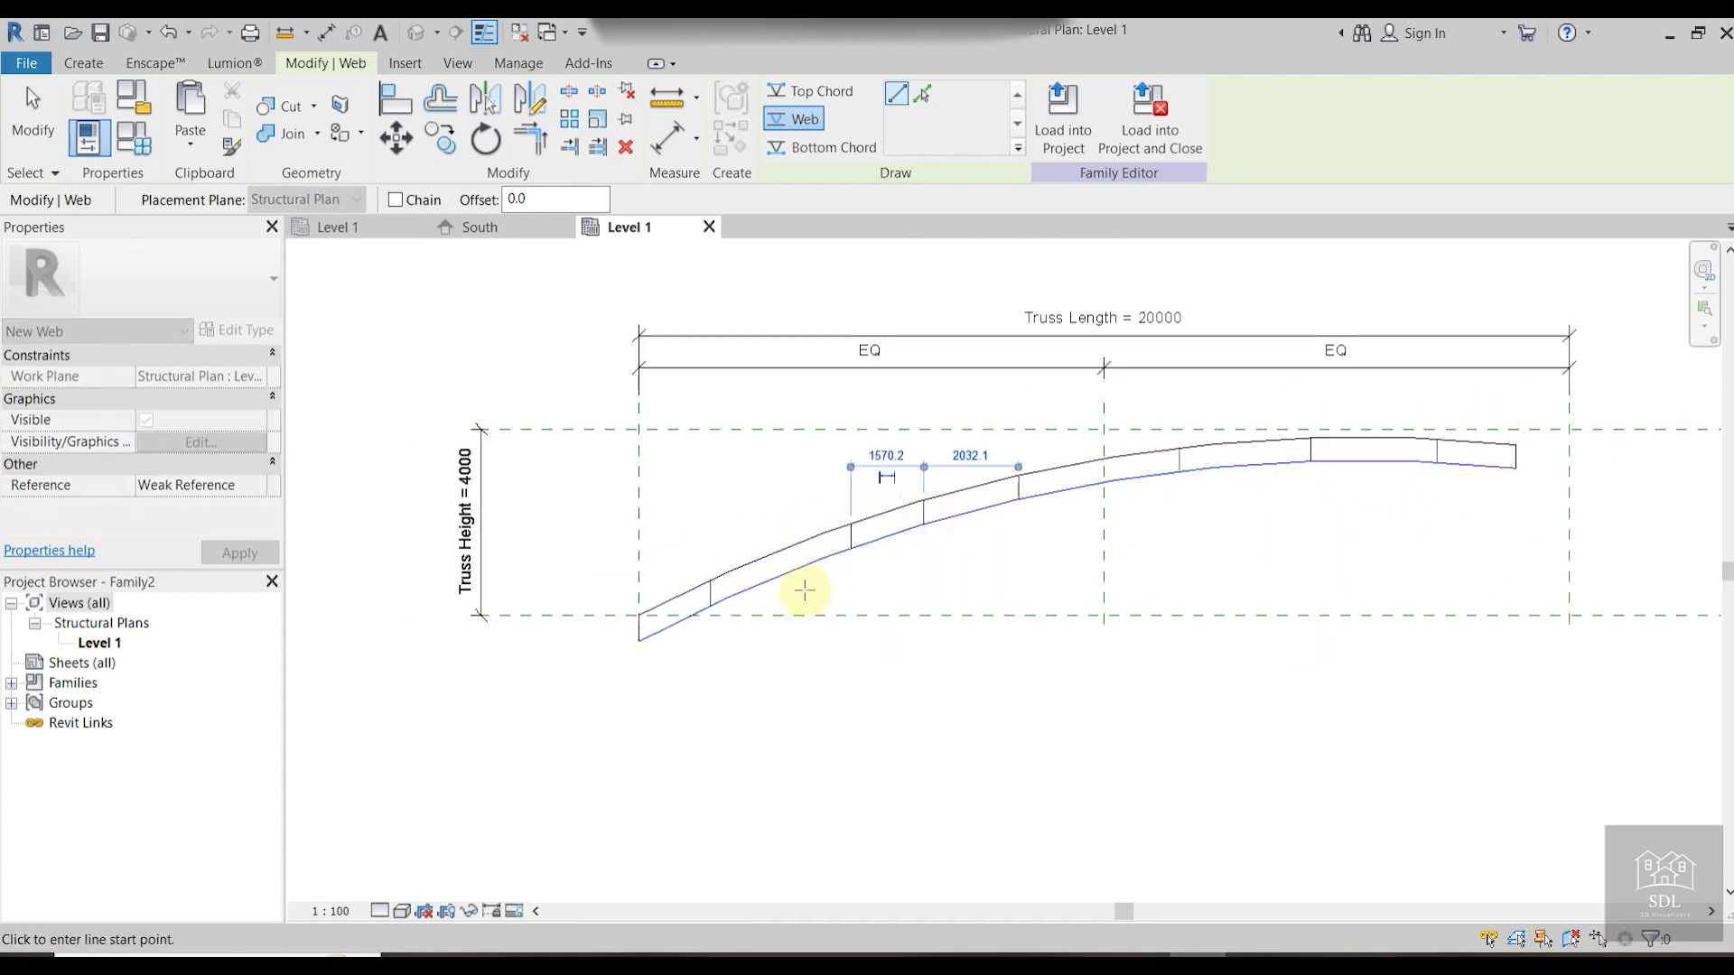
click(773, 553)
click(775, 578)
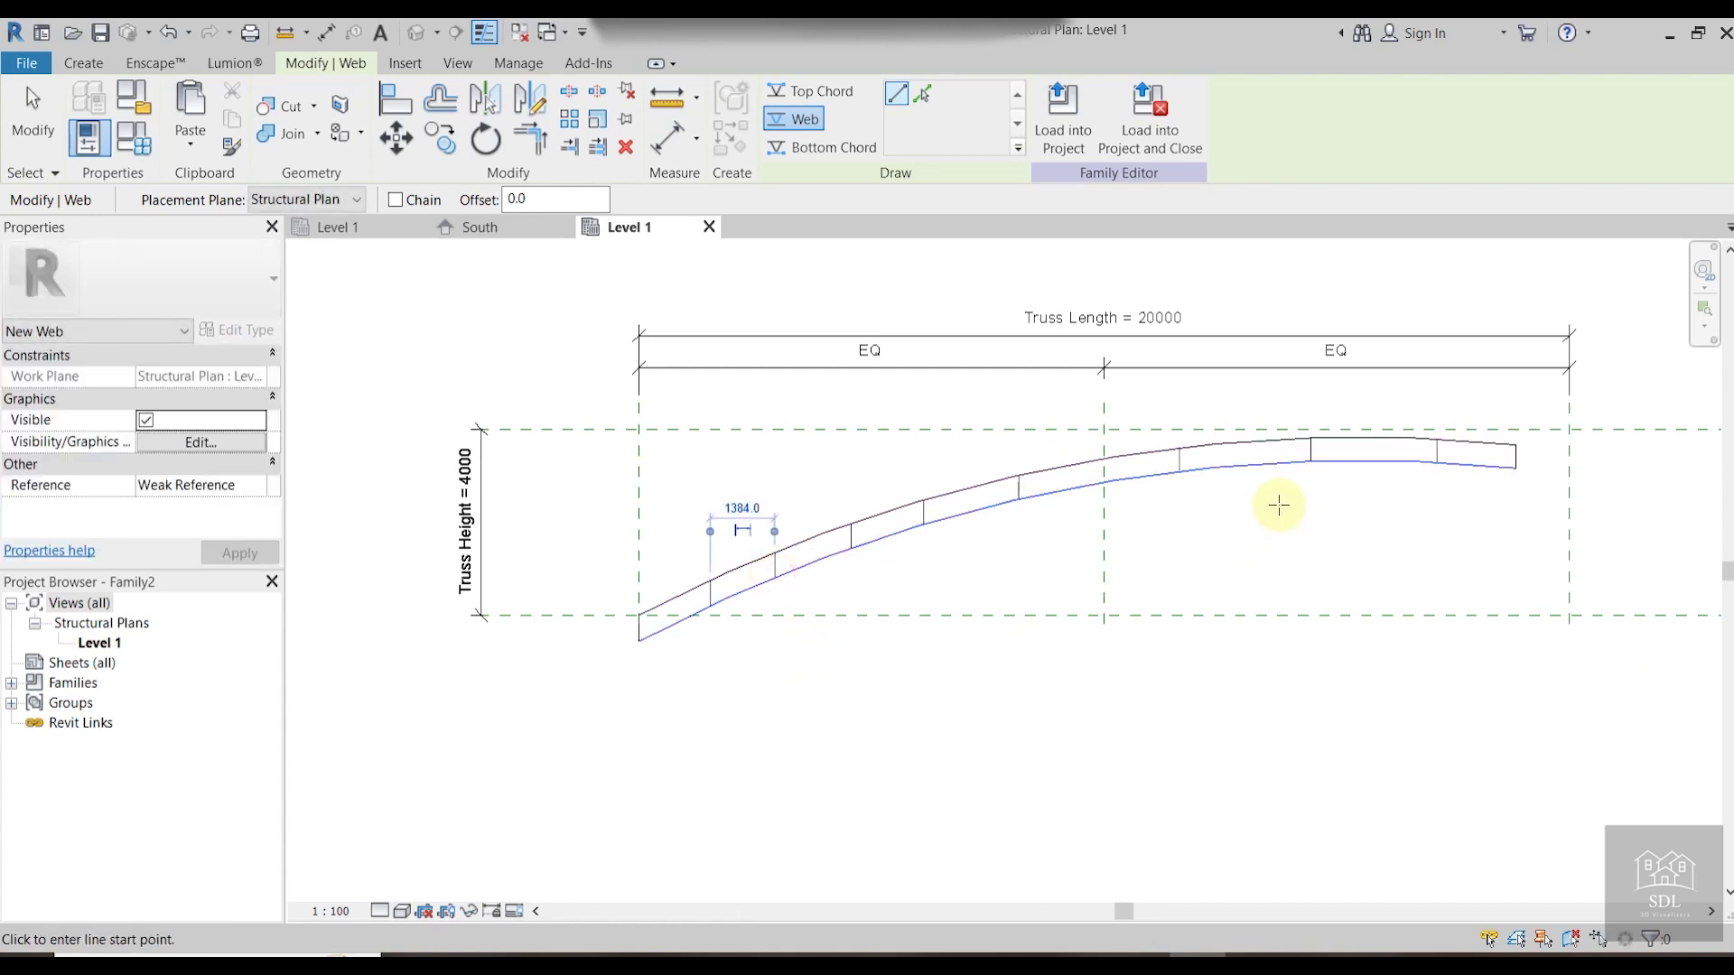
Place an aligned dimension string below the truss that references every vertical web from the left end to the right end.
key(Escape)
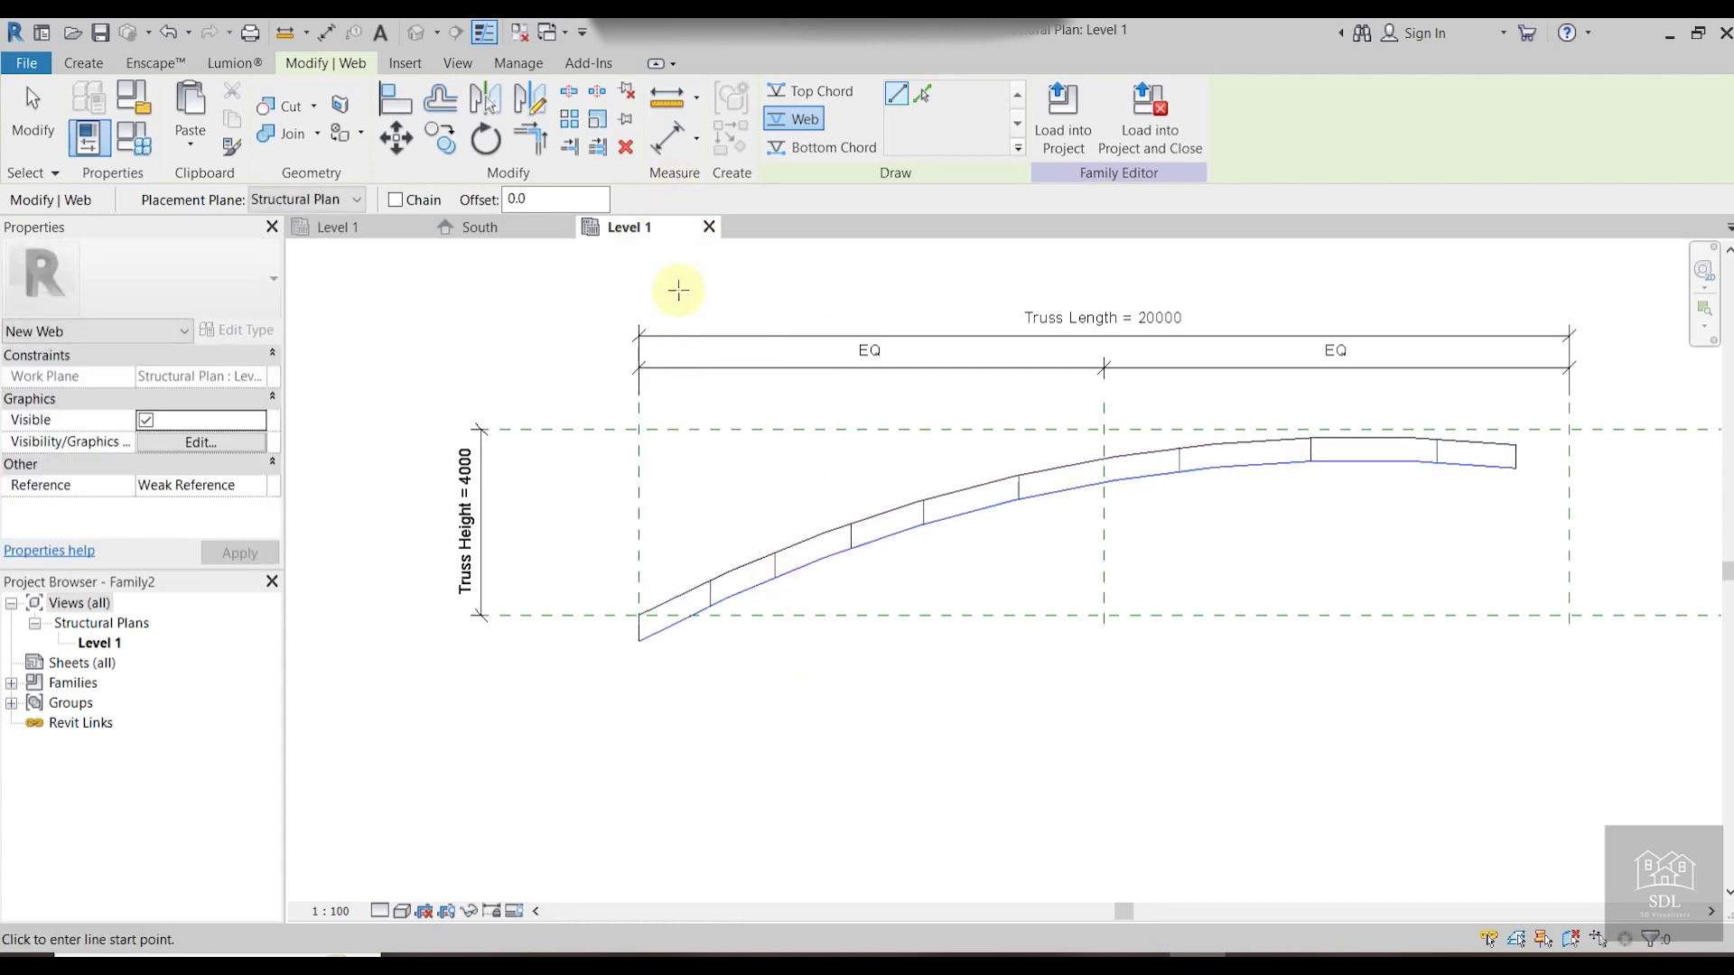
click(666, 140)
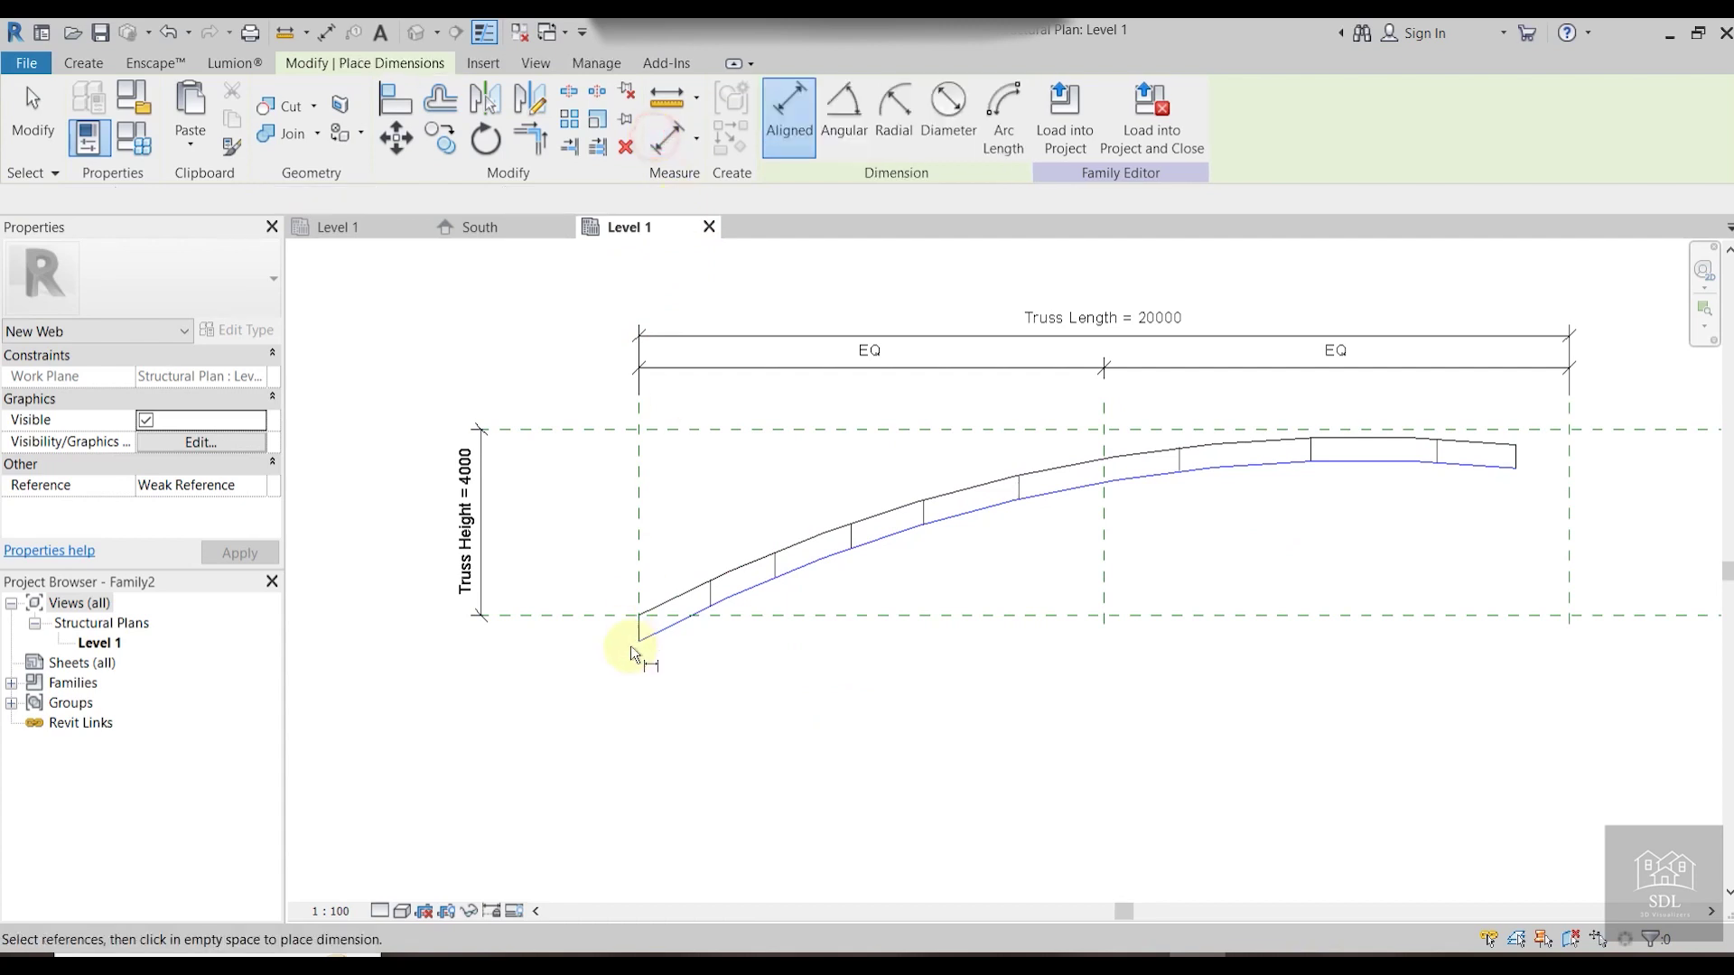
click(707, 604)
click(777, 573)
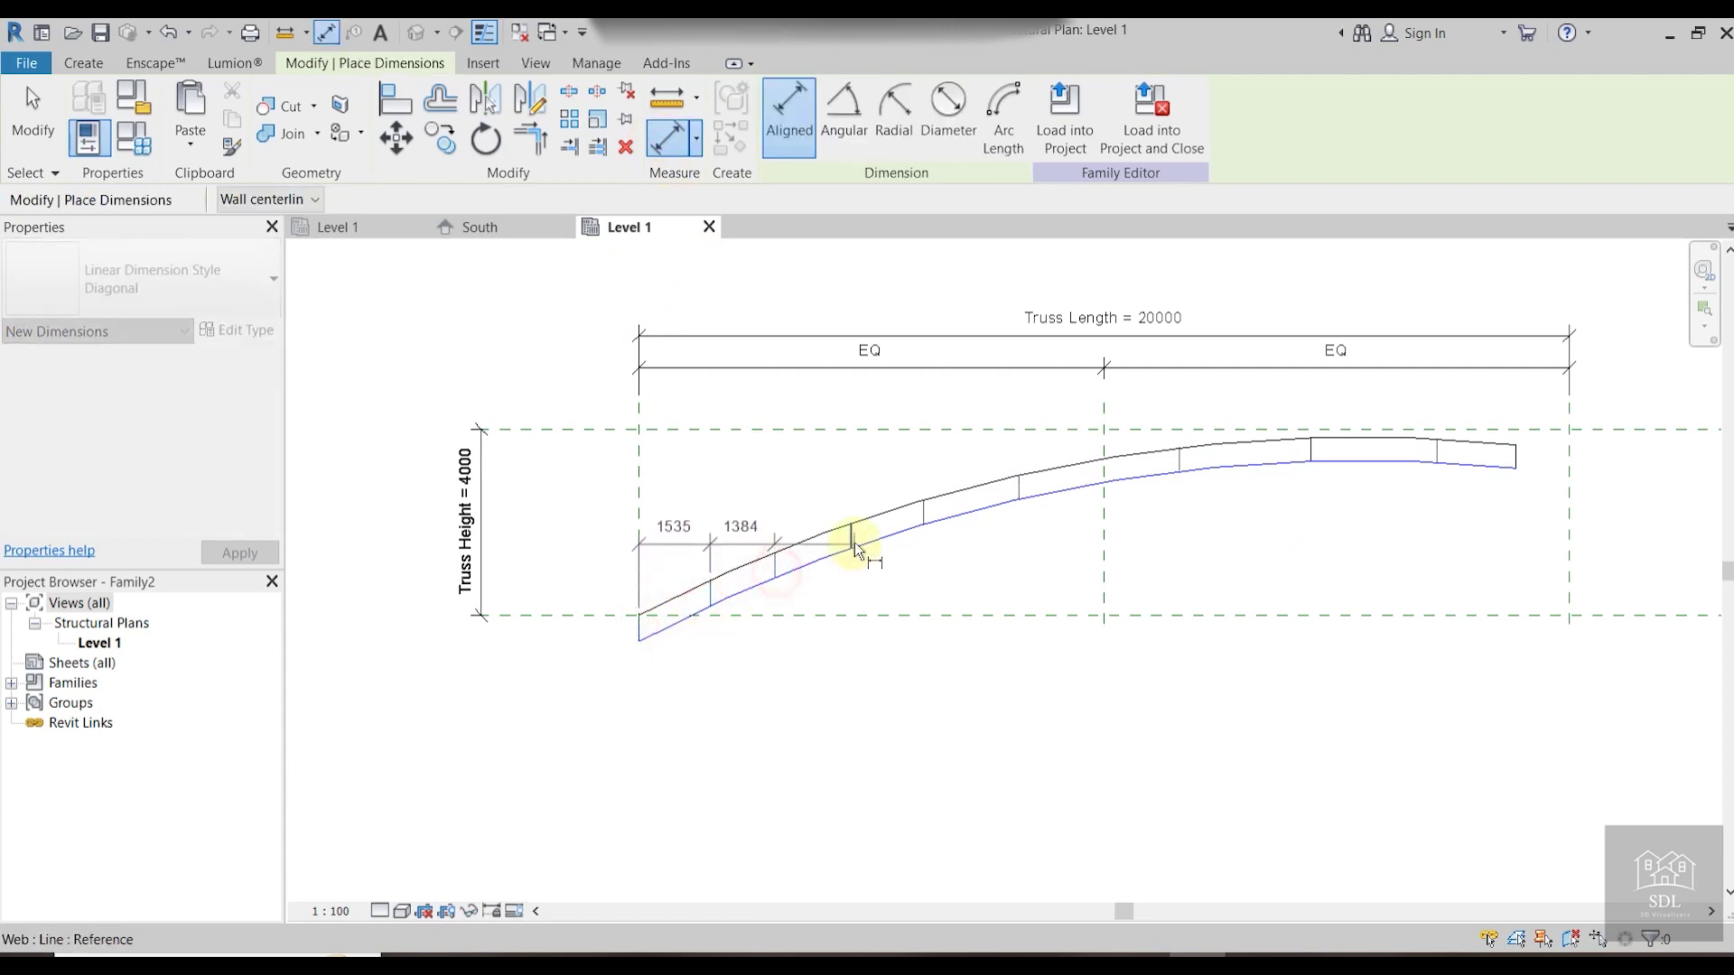
click(924, 524)
click(1021, 490)
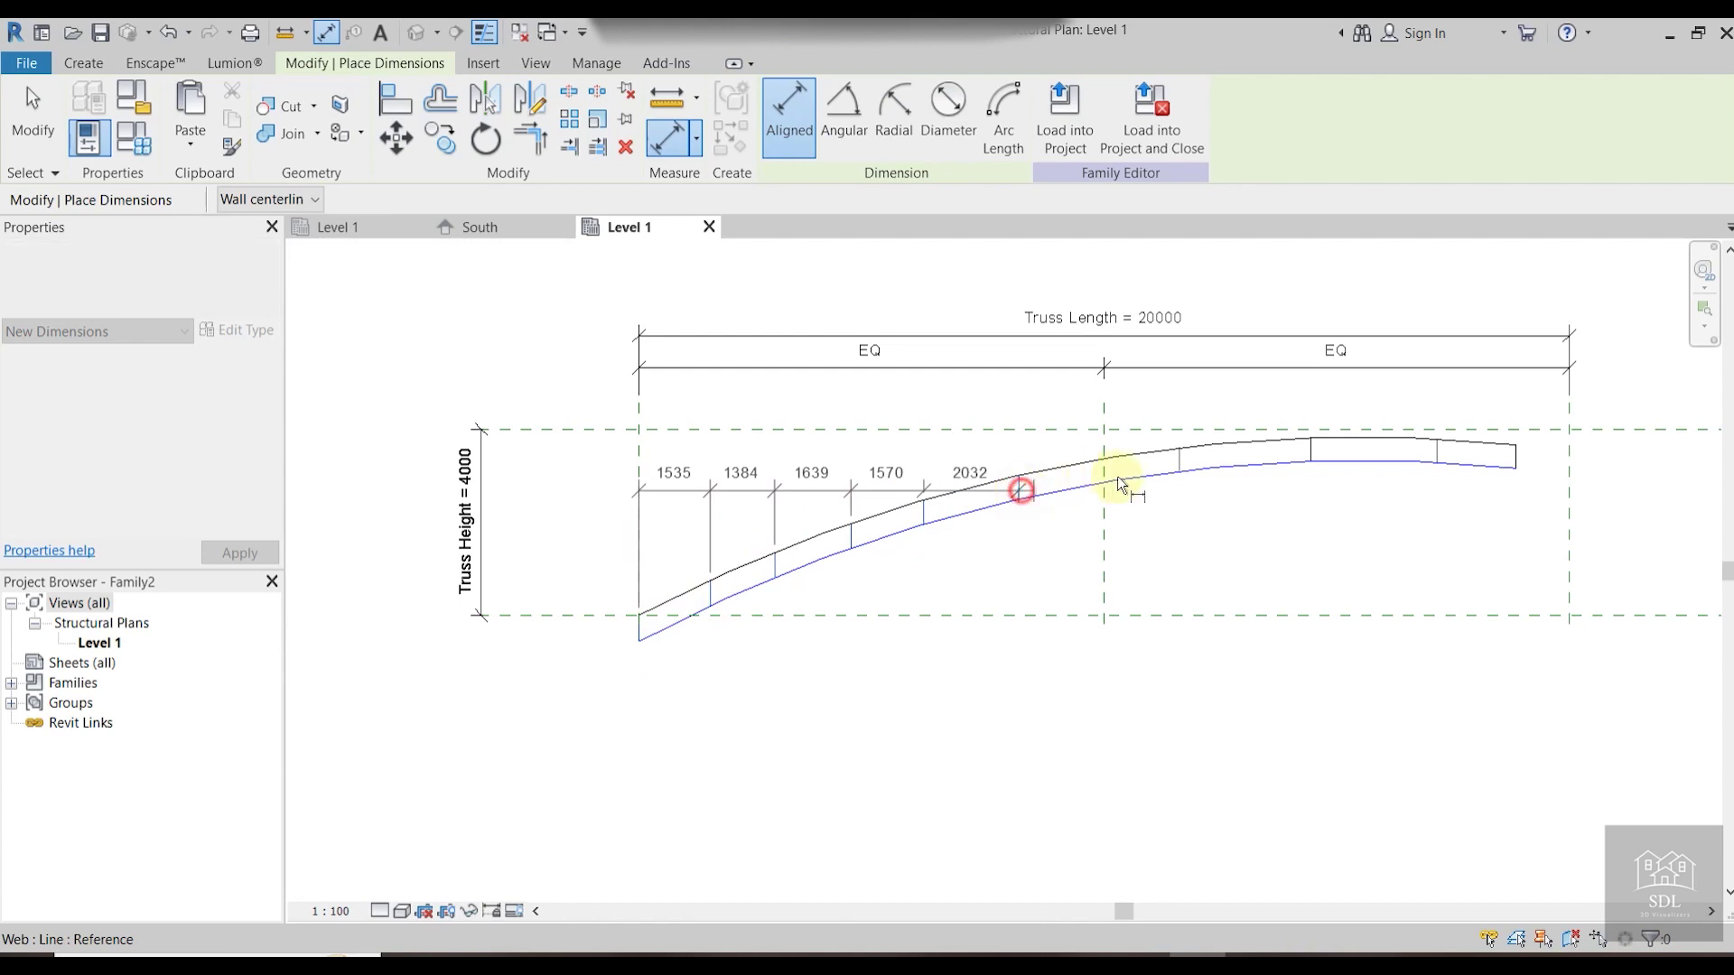
click(1176, 468)
click(1308, 456)
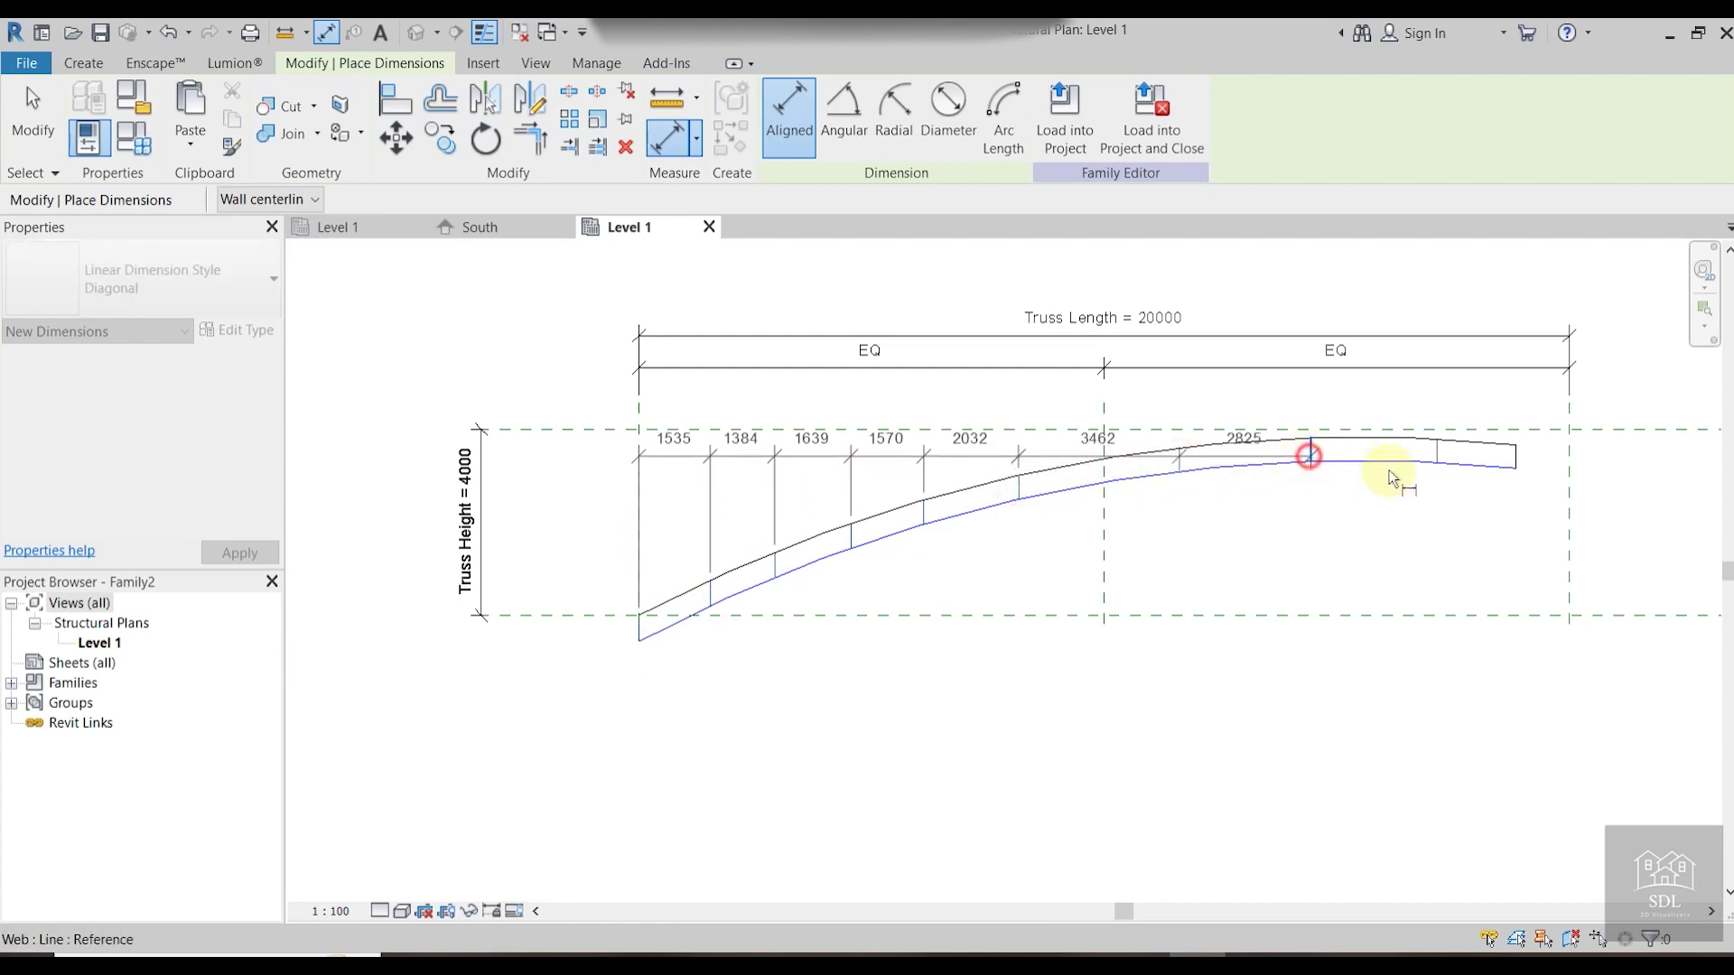
click(1432, 456)
click(1515, 468)
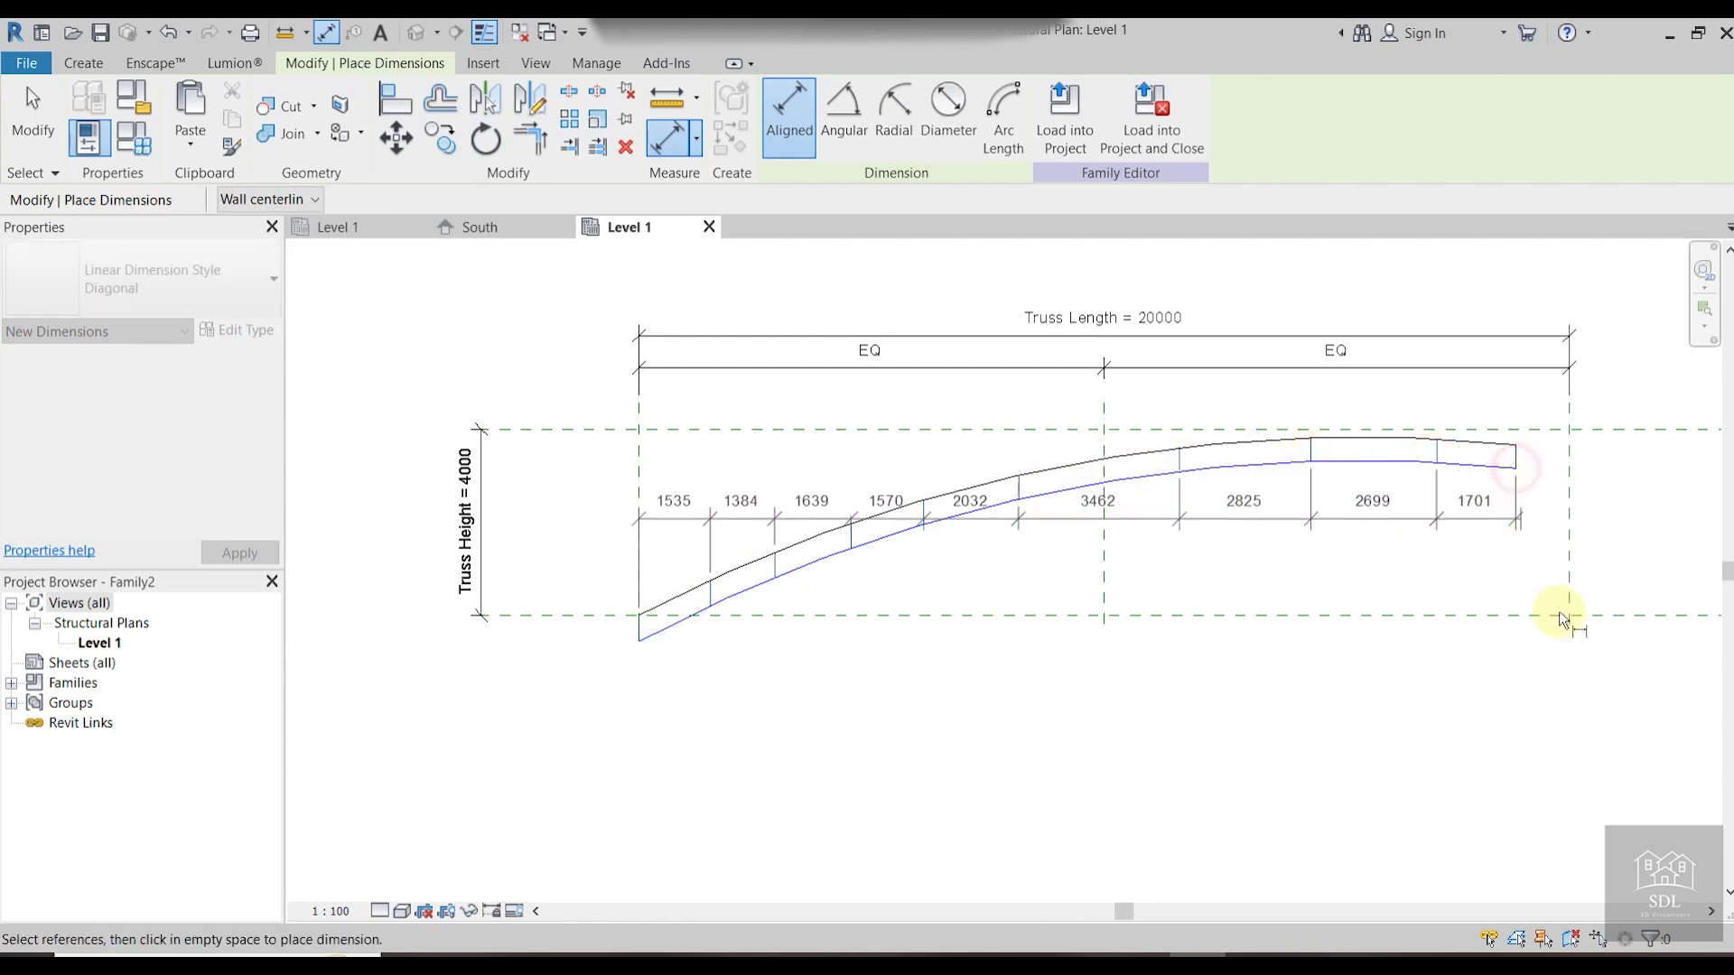
click(1652, 763)
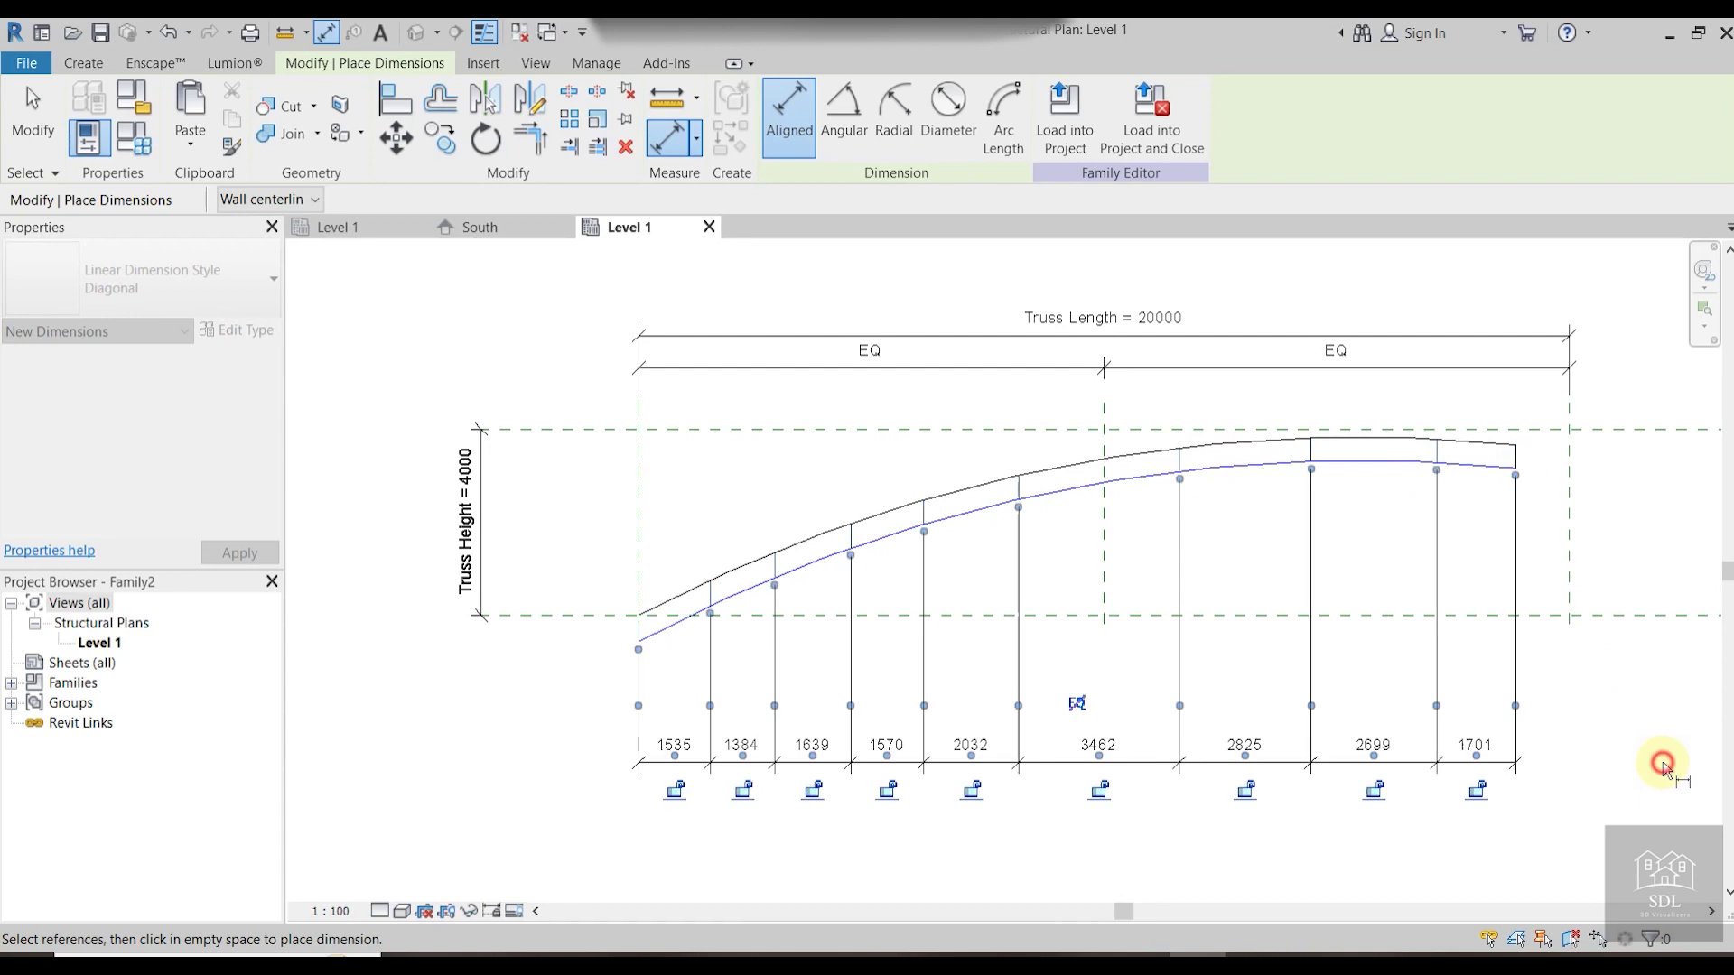
Equalize the spacing of the vertical webs through the dimension string, and delete the string.
click(1076, 704)
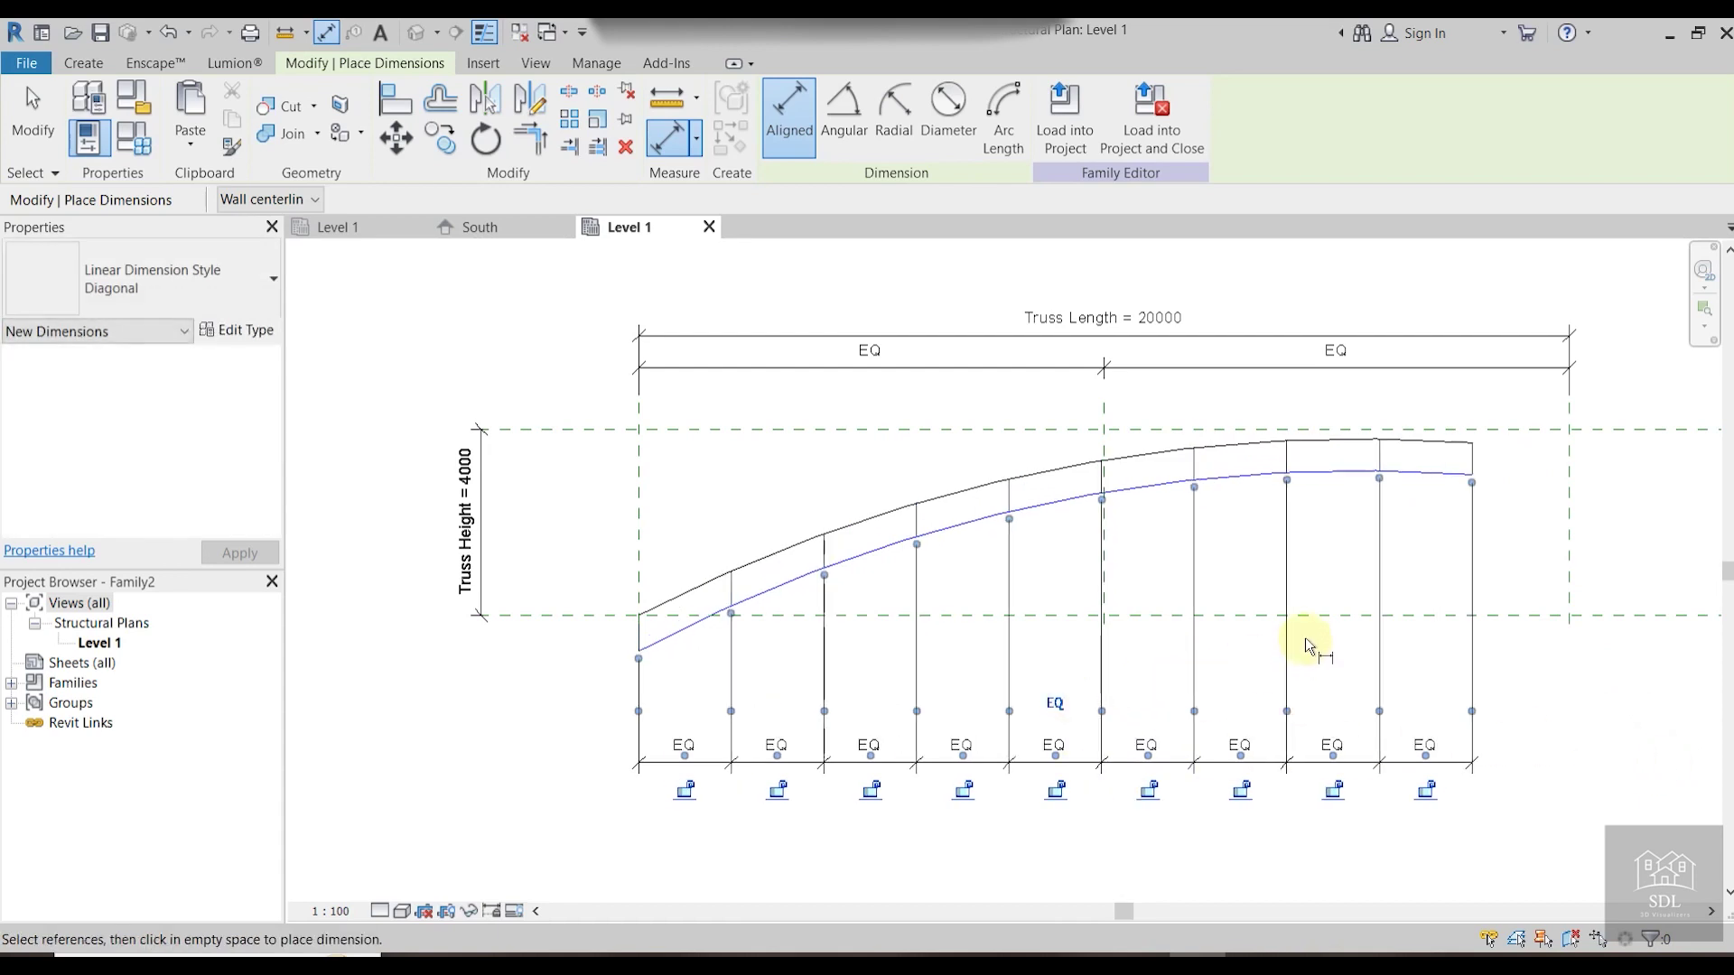
key(Escape)
key(Escape)
click(1474, 657)
key(Delete)
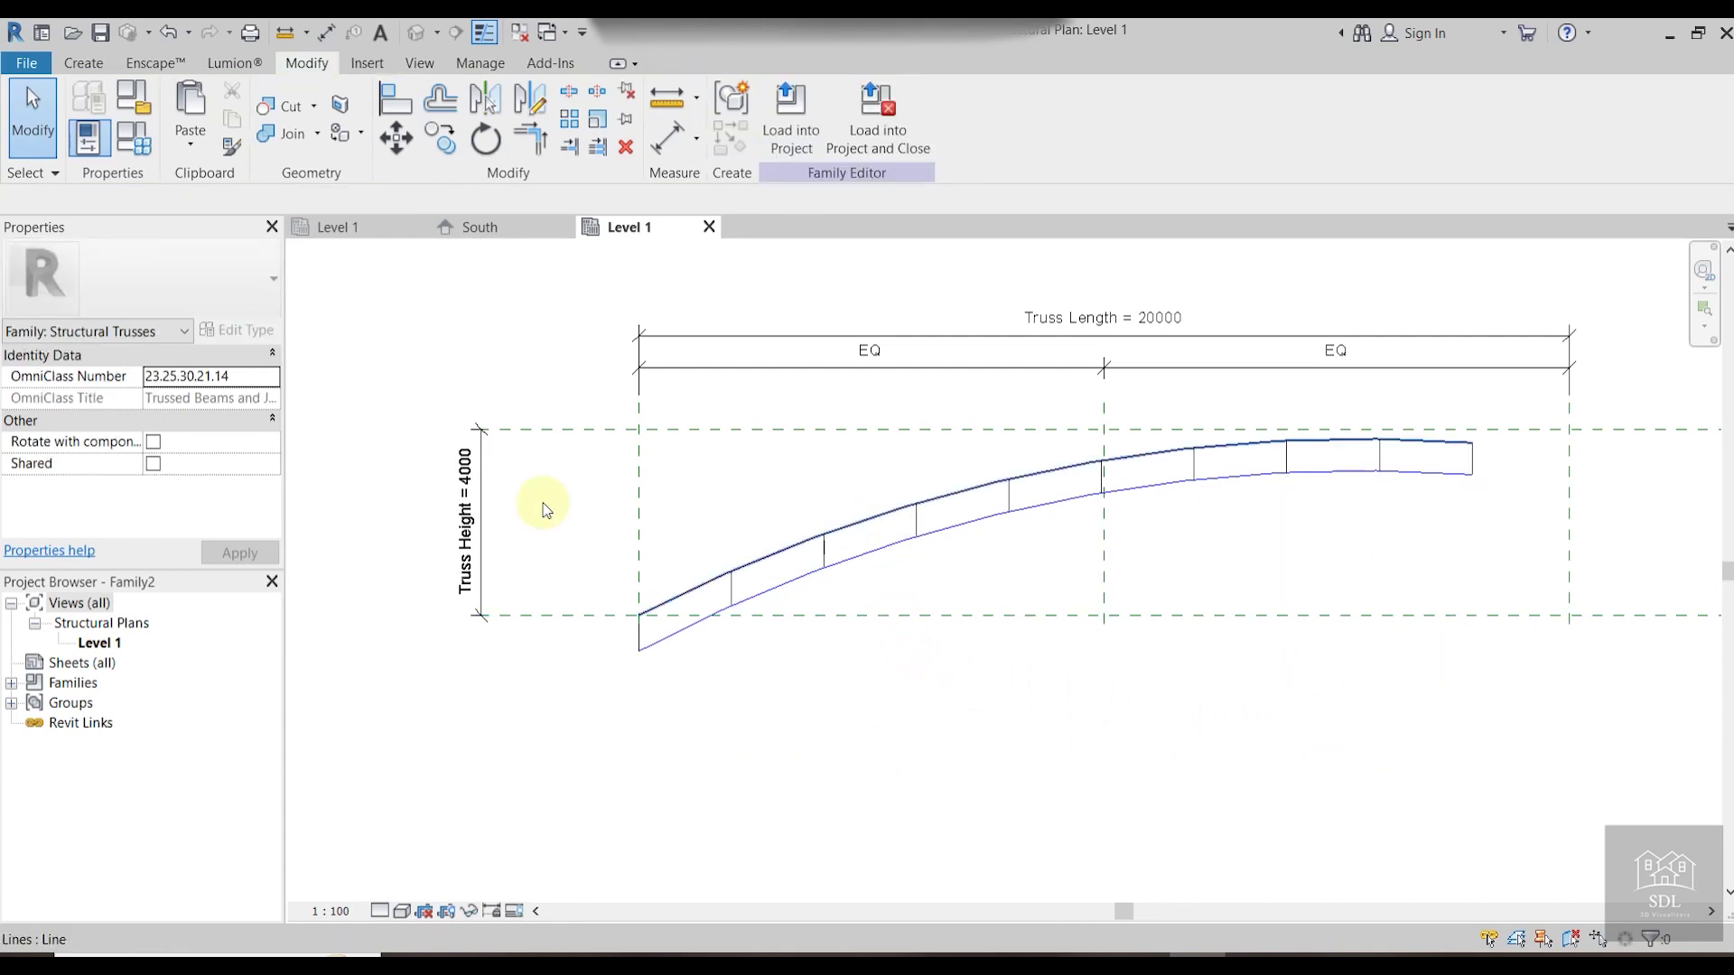
Draw diagonal webs in the first two bays from the left end, rising from the bottom chord to the top chord.
click(82, 65)
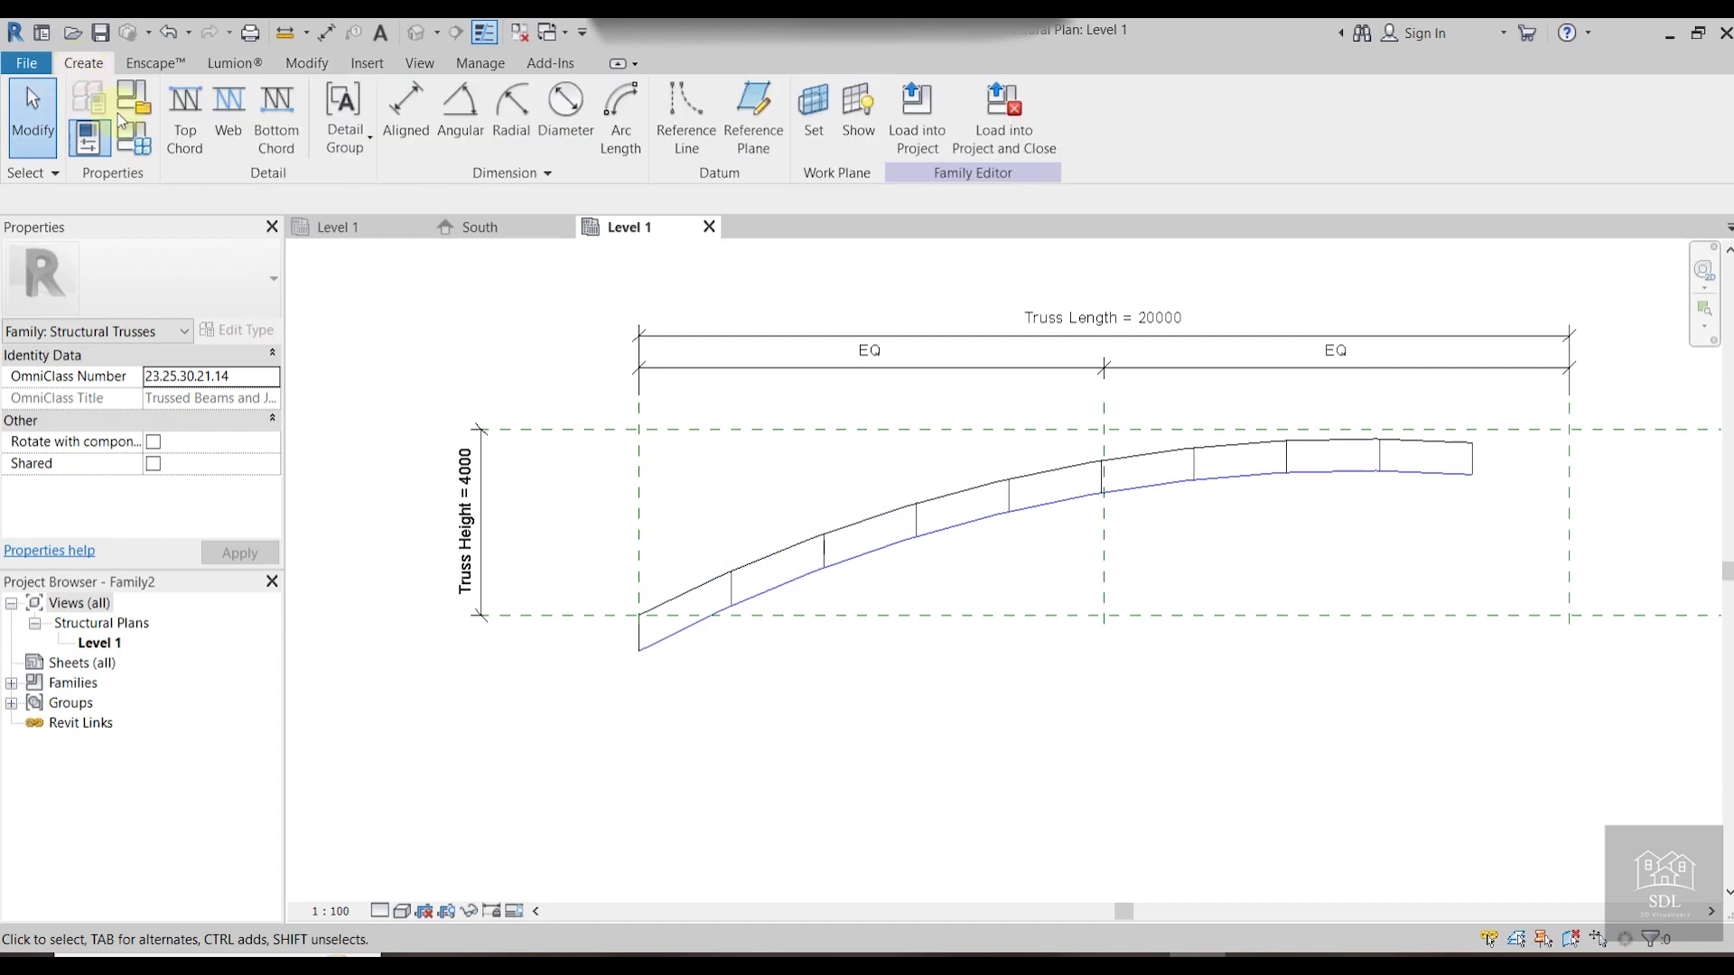
click(222, 121)
scroll(643, 612, up, 4)
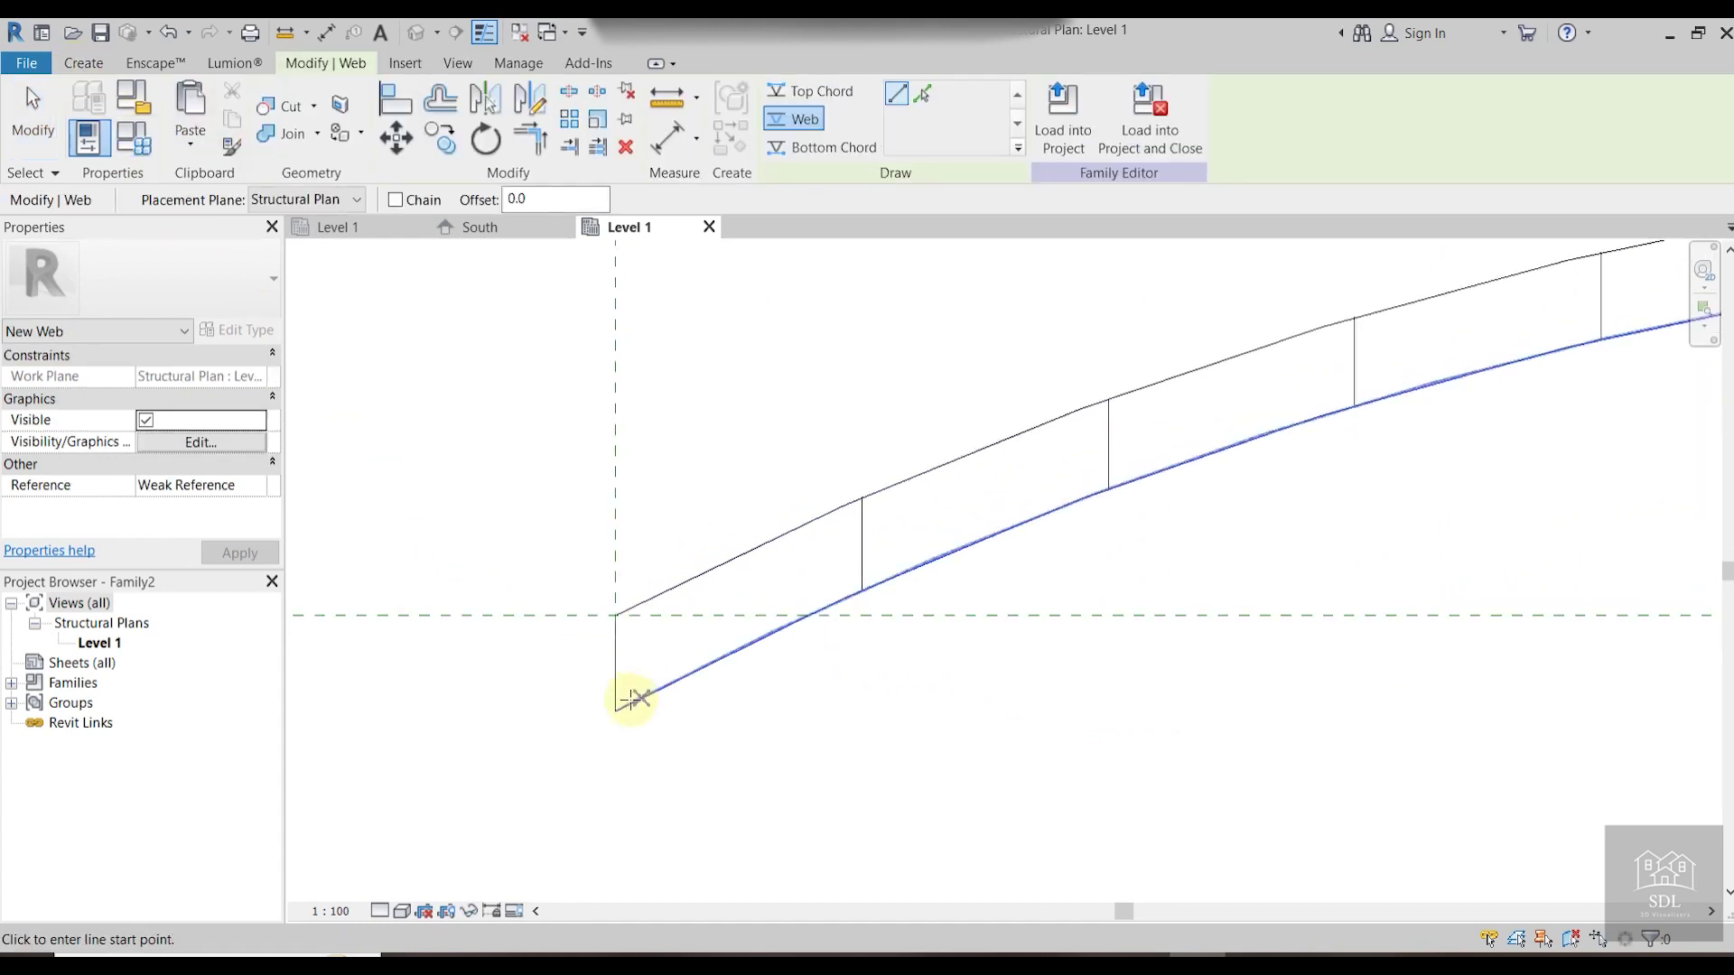
click(615, 711)
click(861, 498)
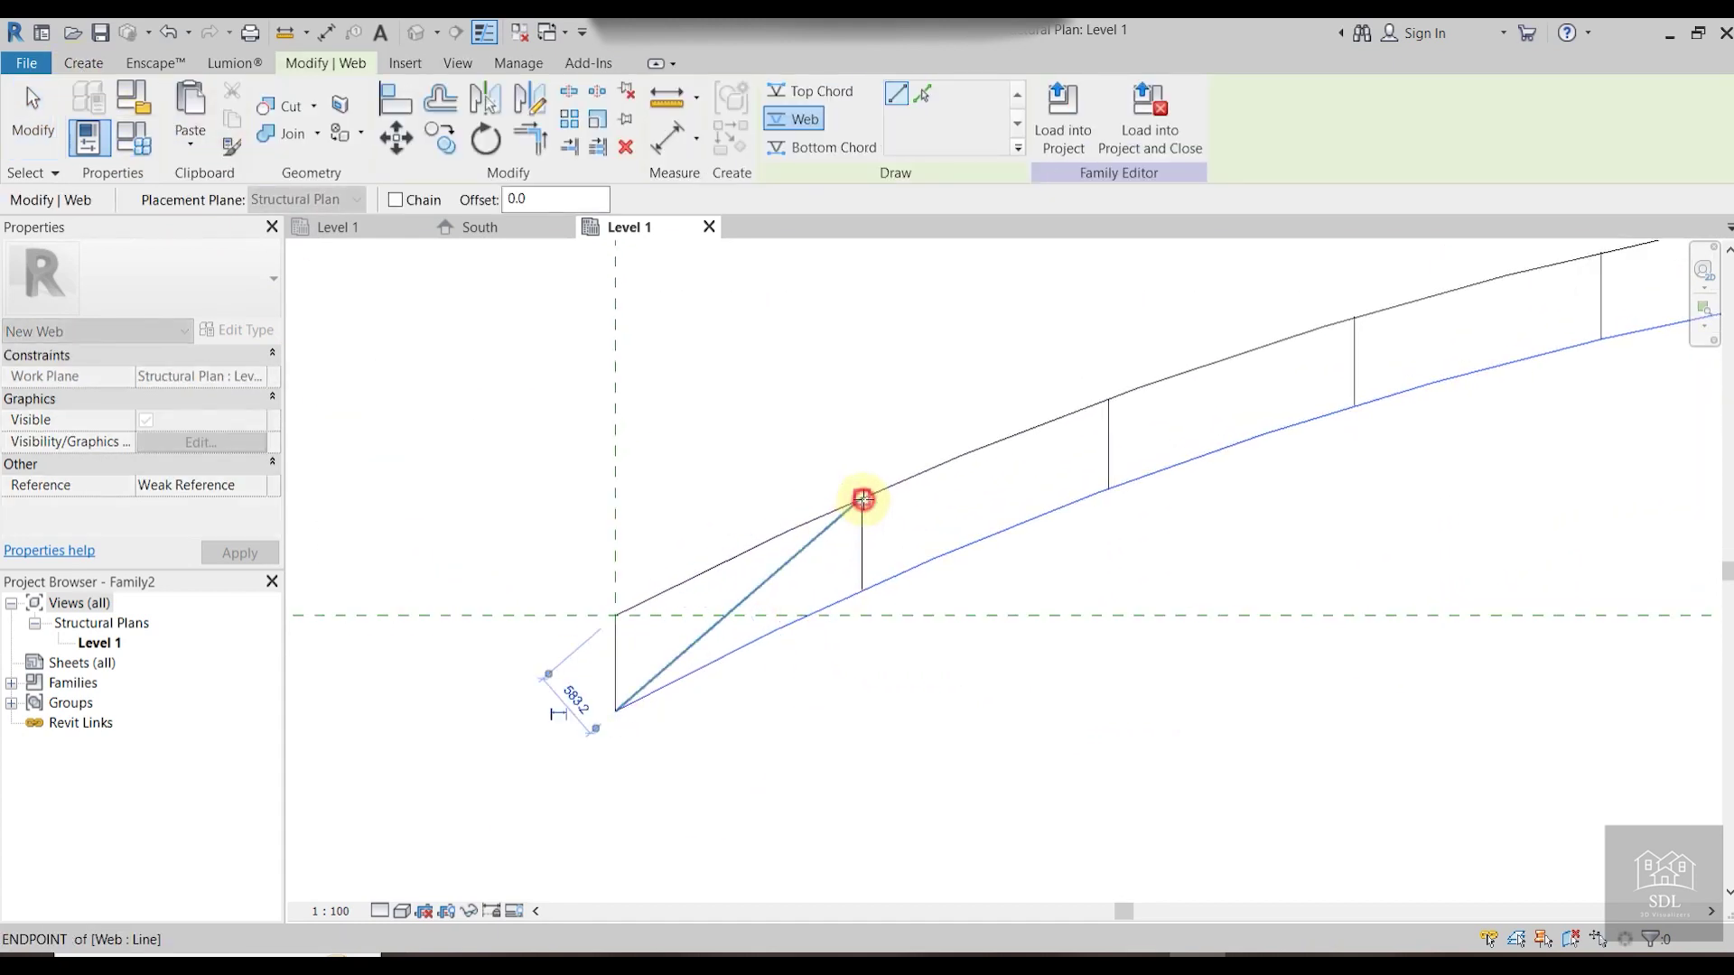
click(864, 588)
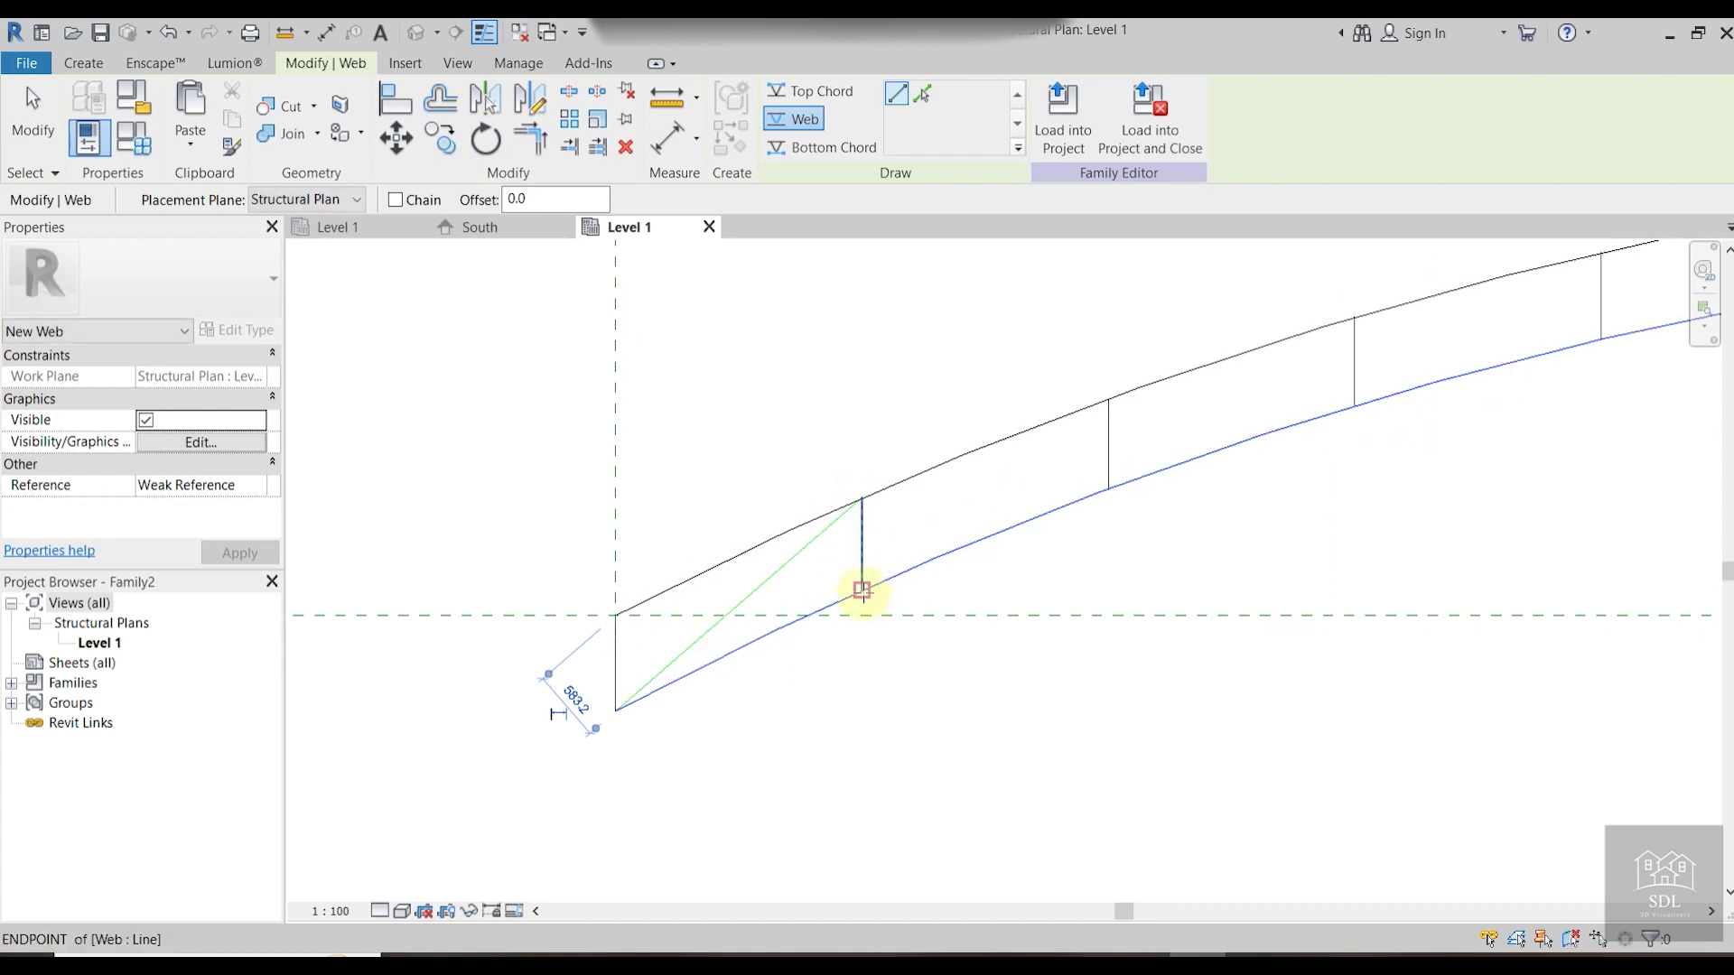
click(1109, 400)
Draw matching rising diagonal webs in the third to sixth bays, joining the ends of neighbouring vertical webs.
middle_drag(1026, 573, 852, 676)
click(933, 588)
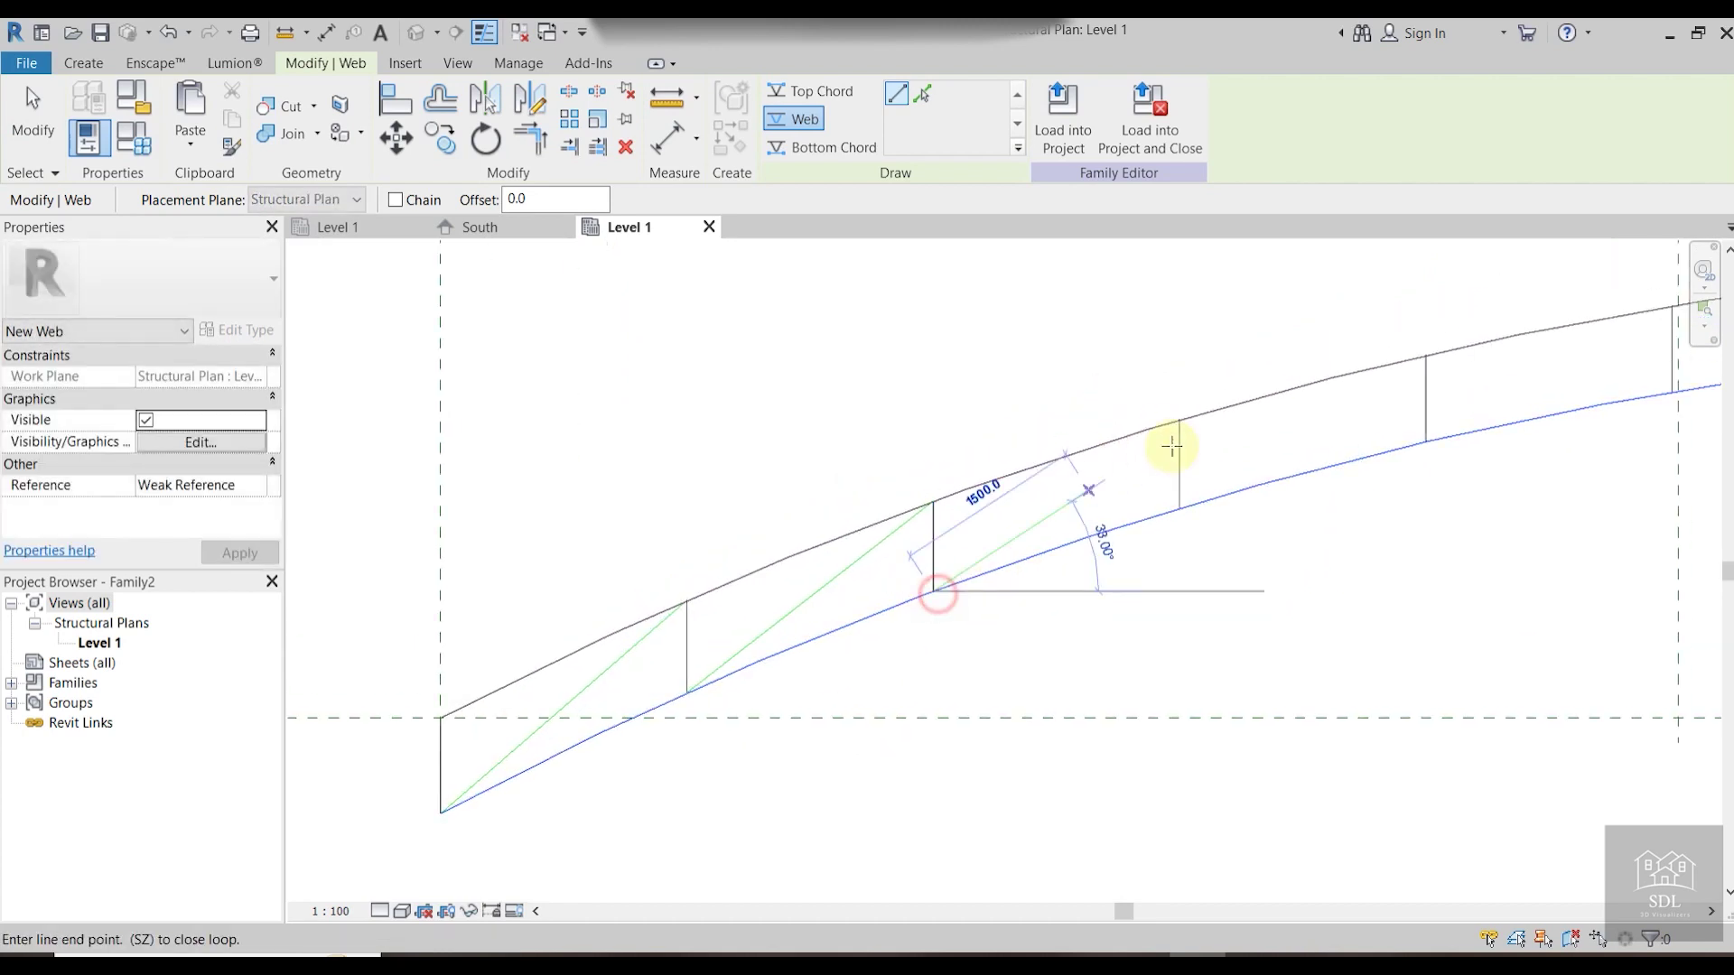
click(1179, 420)
click(1178, 508)
click(1424, 356)
middle_drag(1388, 411, 1072, 490)
click(1108, 518)
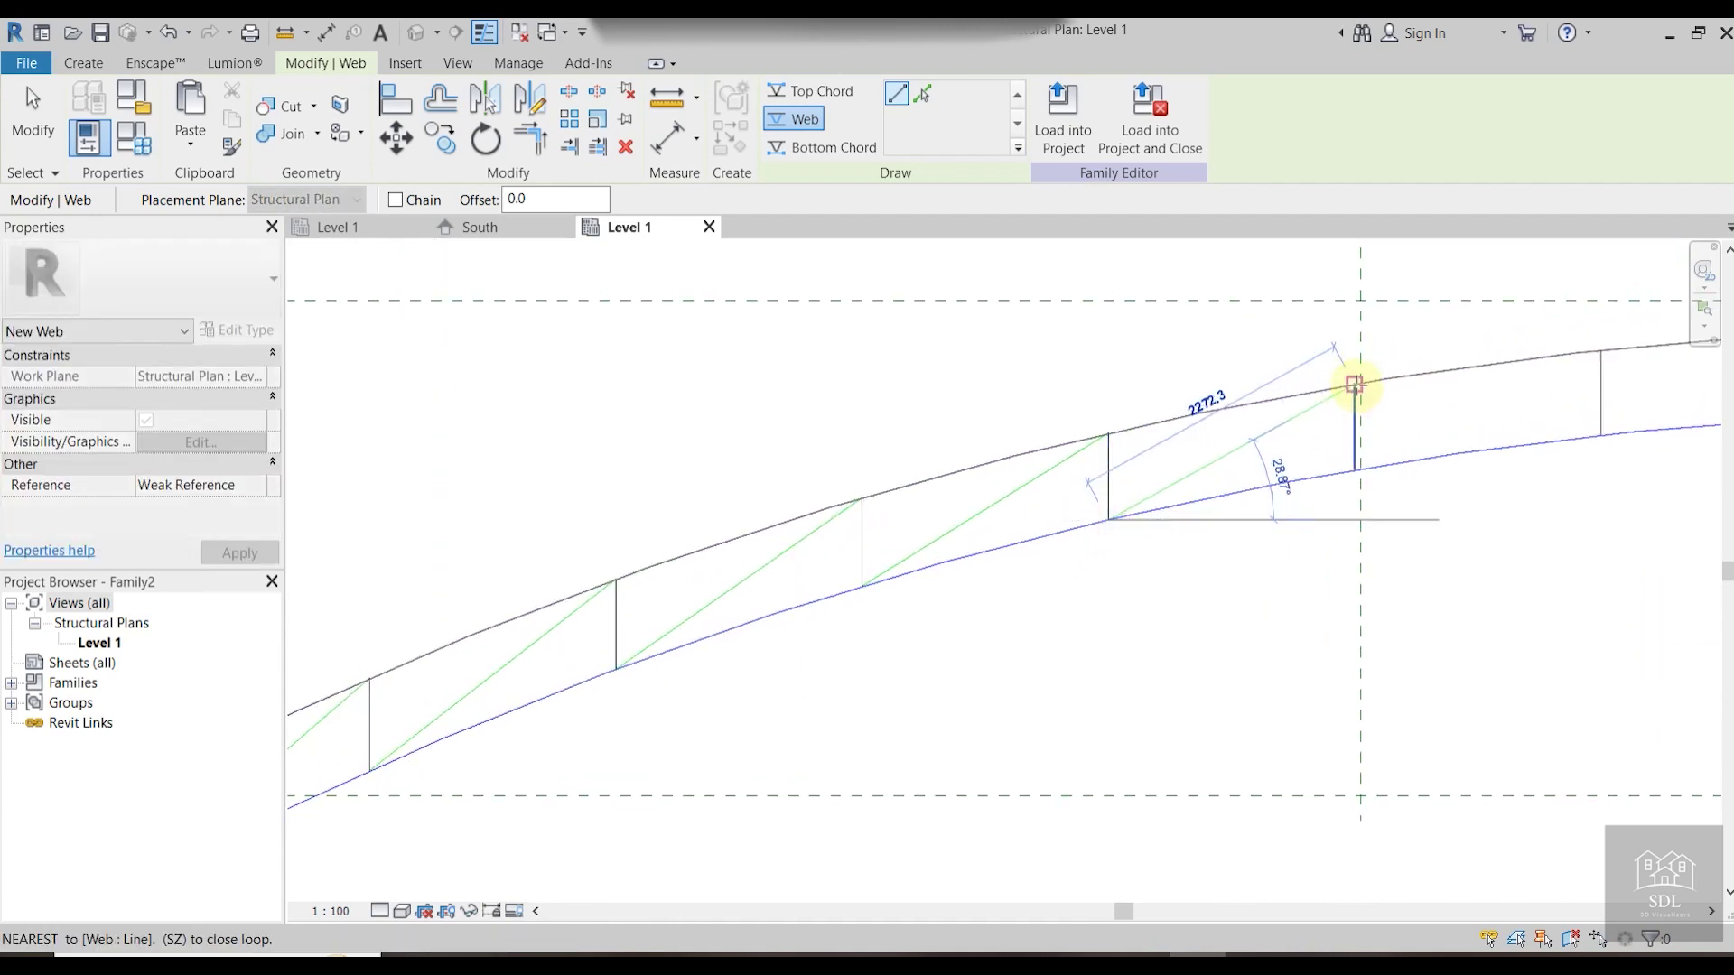
click(1383, 438)
middle_drag(1383, 438, 1235, 503)
click(1208, 533)
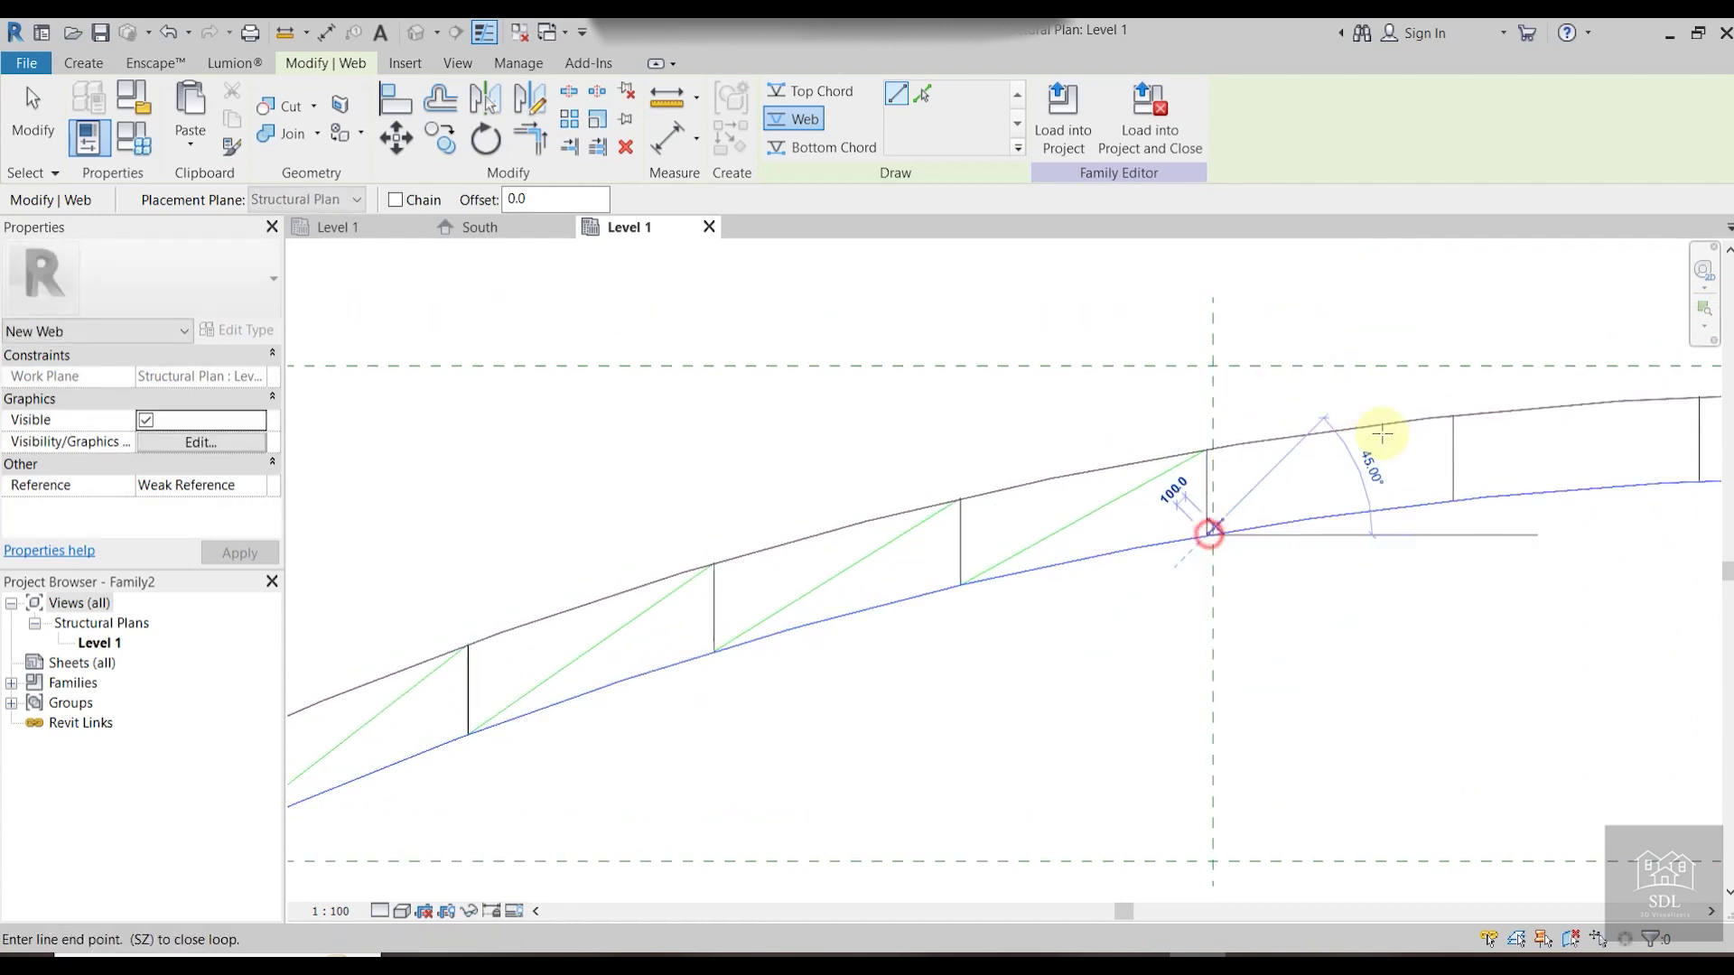
click(1452, 416)
Draw diagonal webs in the seventh and eighth bays, falling from the top chord to the bottom chord.
middle_drag(1498, 469, 947, 565)
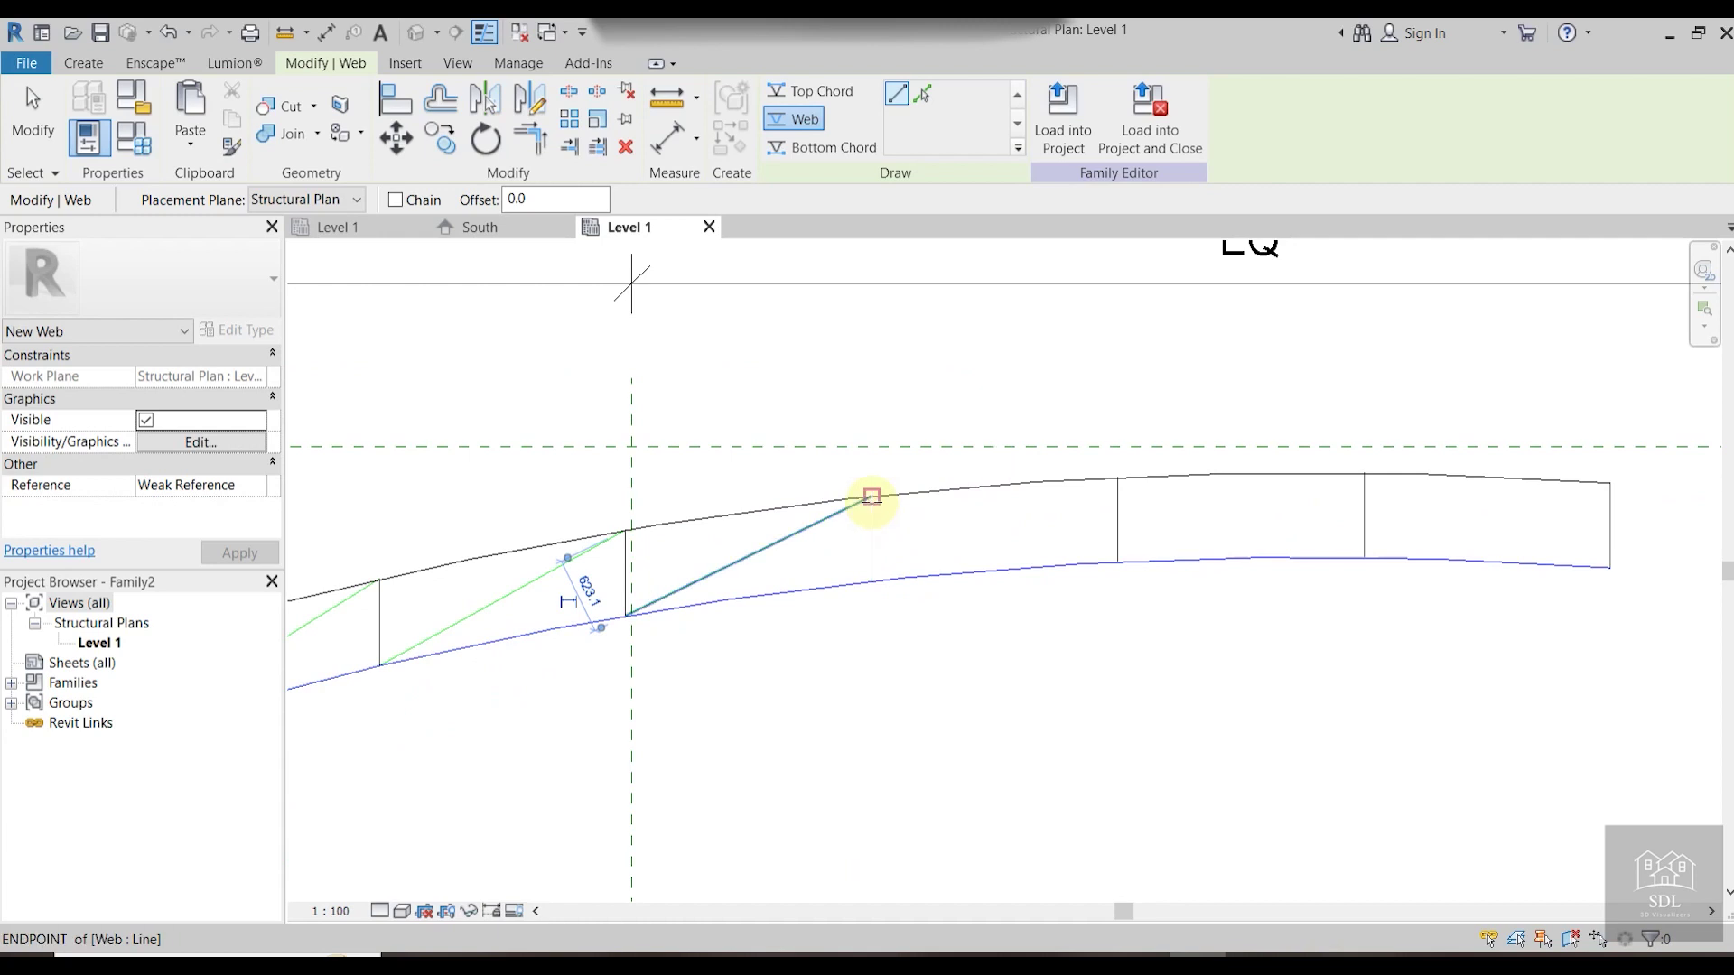
click(871, 496)
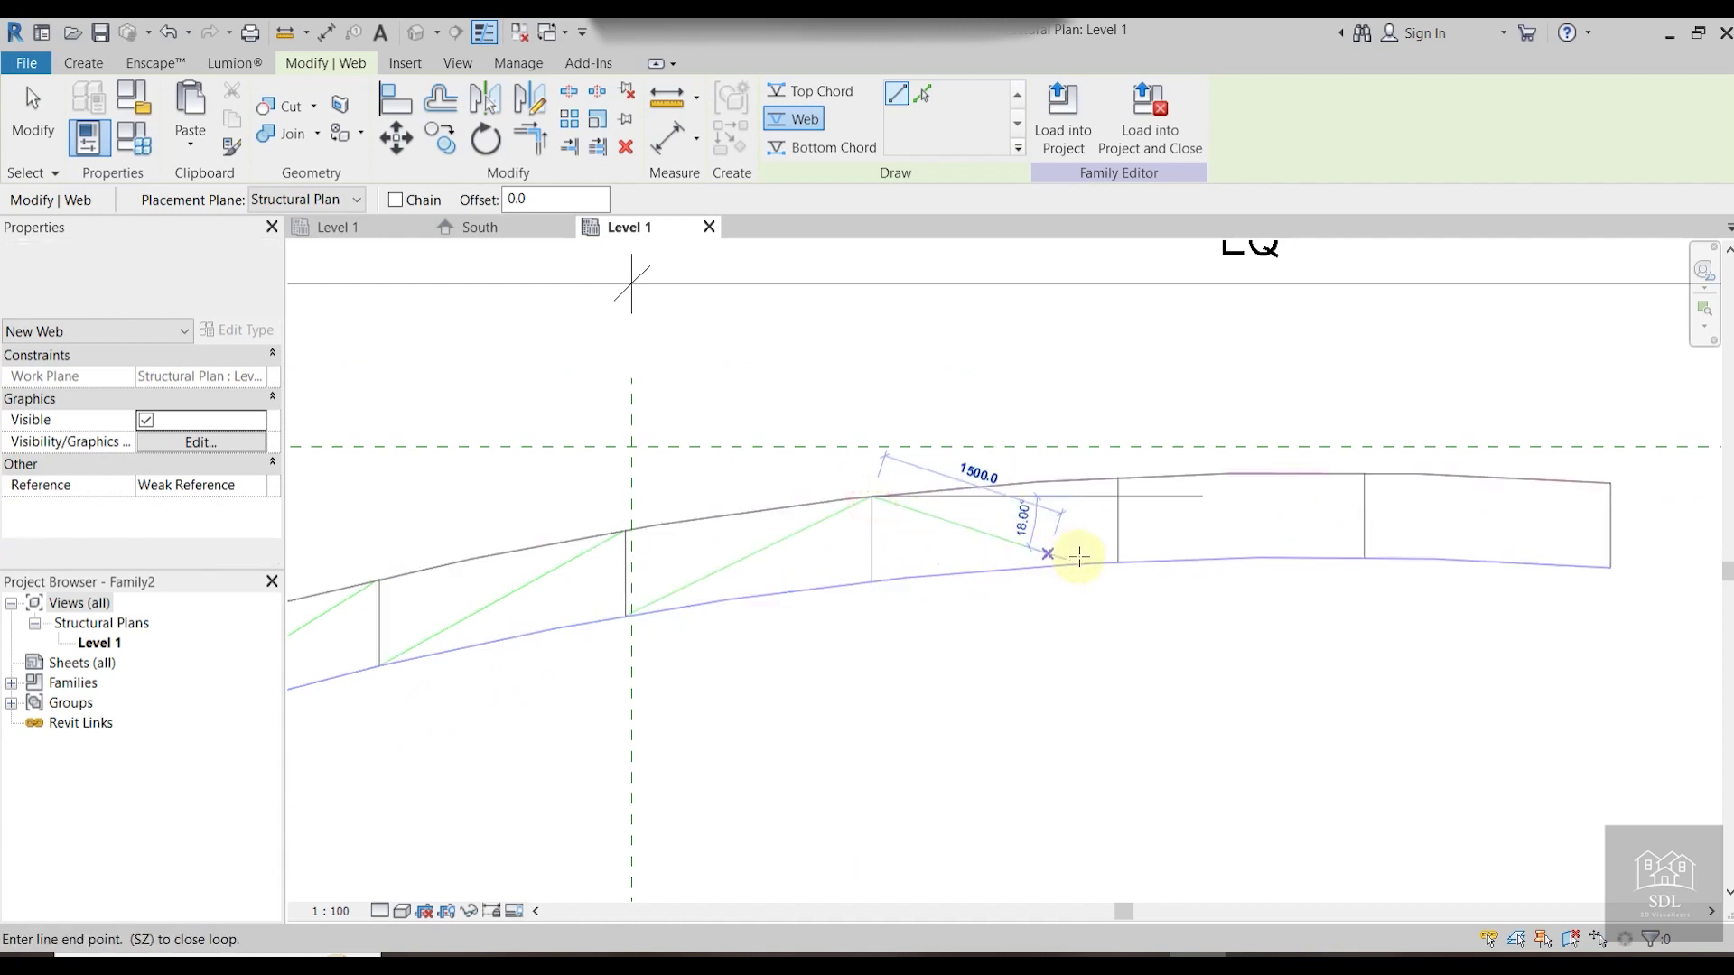
click(1118, 477)
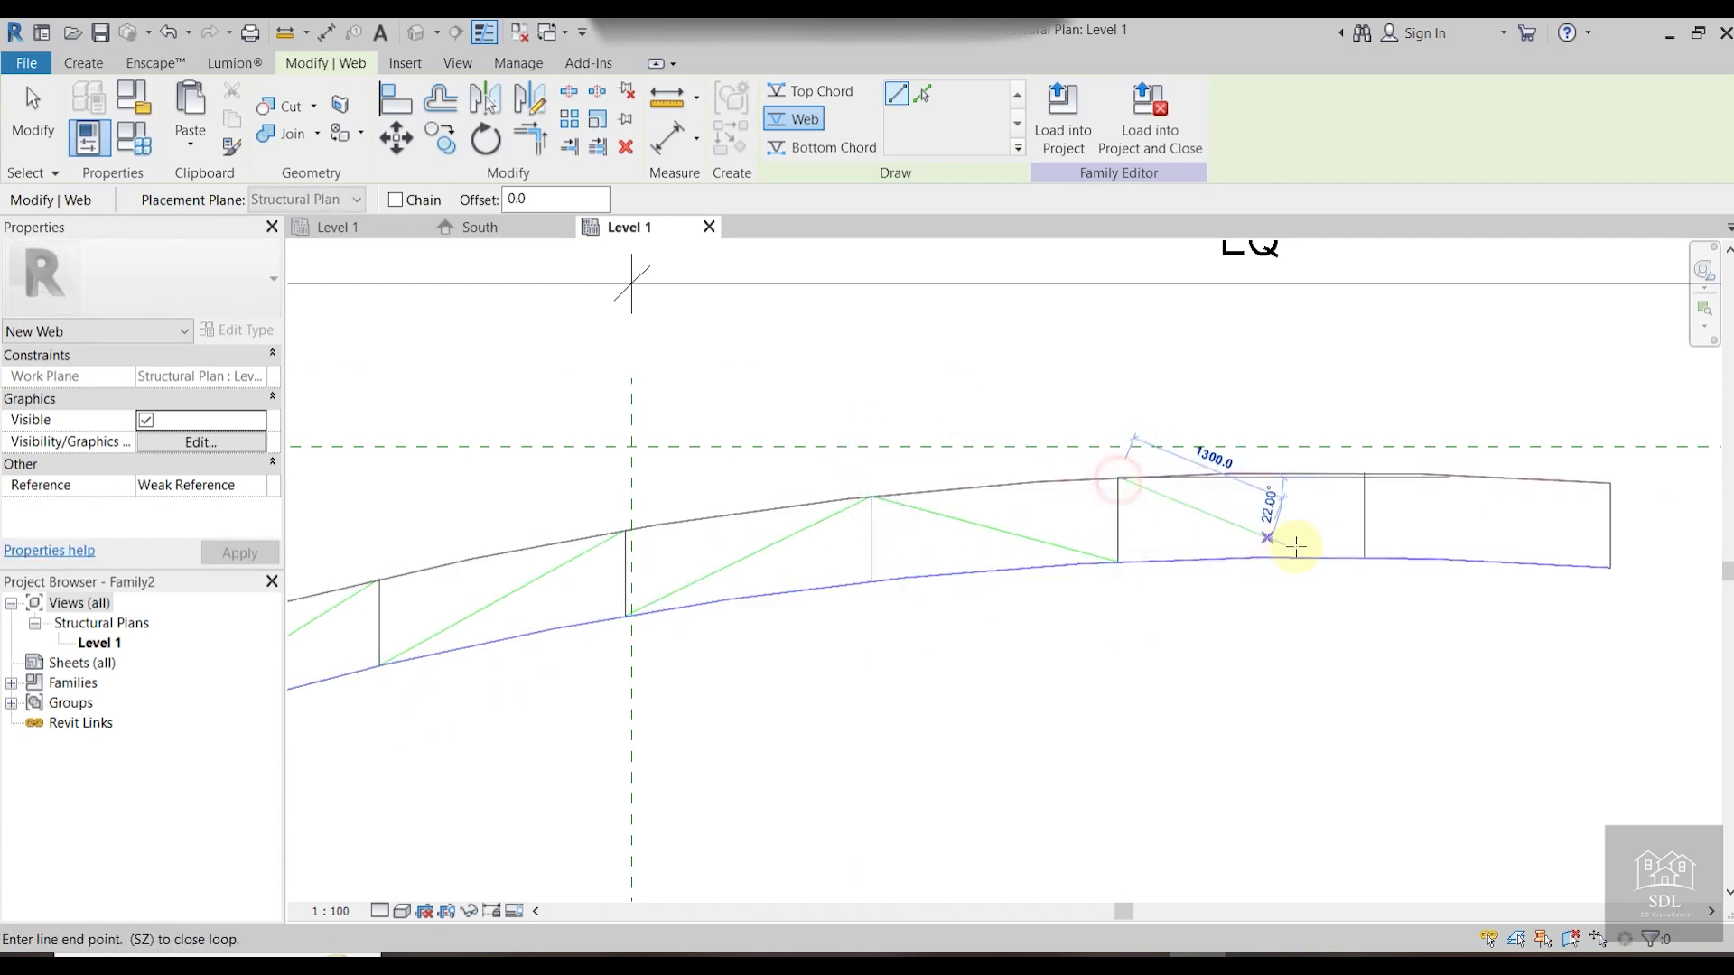
click(1363, 556)
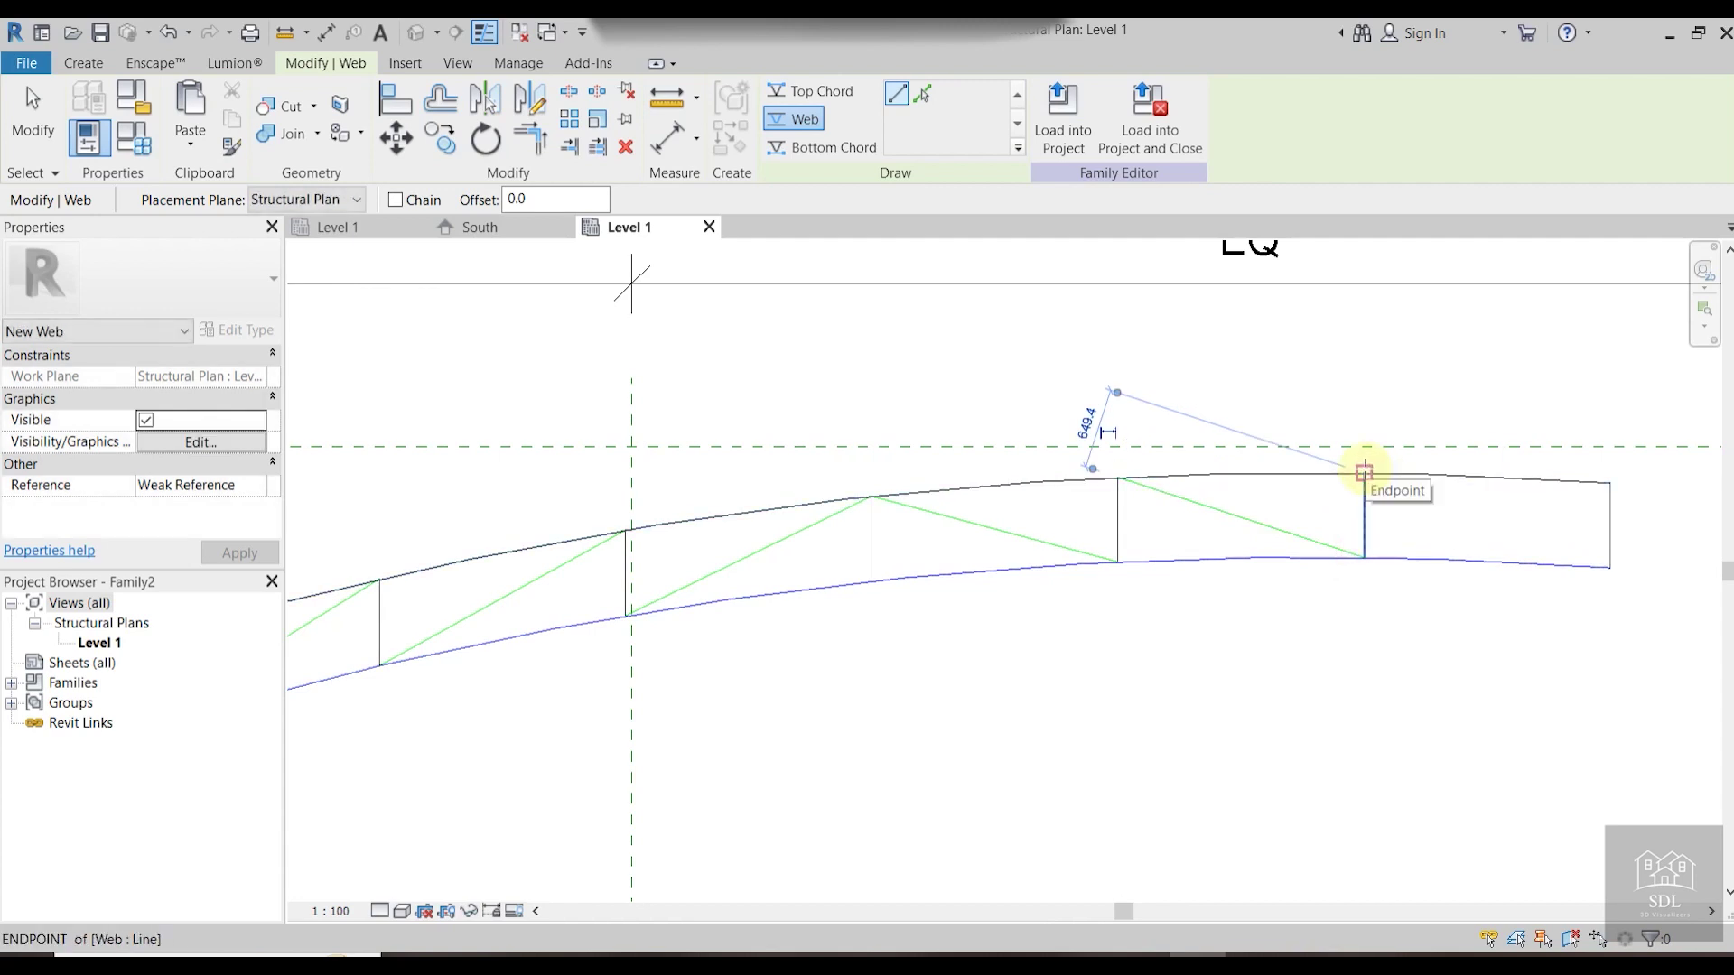
Draw the falling diagonal in the last bay, from the top of its inner vertical to the bottom corner at the truss's right end.
scroll(1364, 471, up, 5)
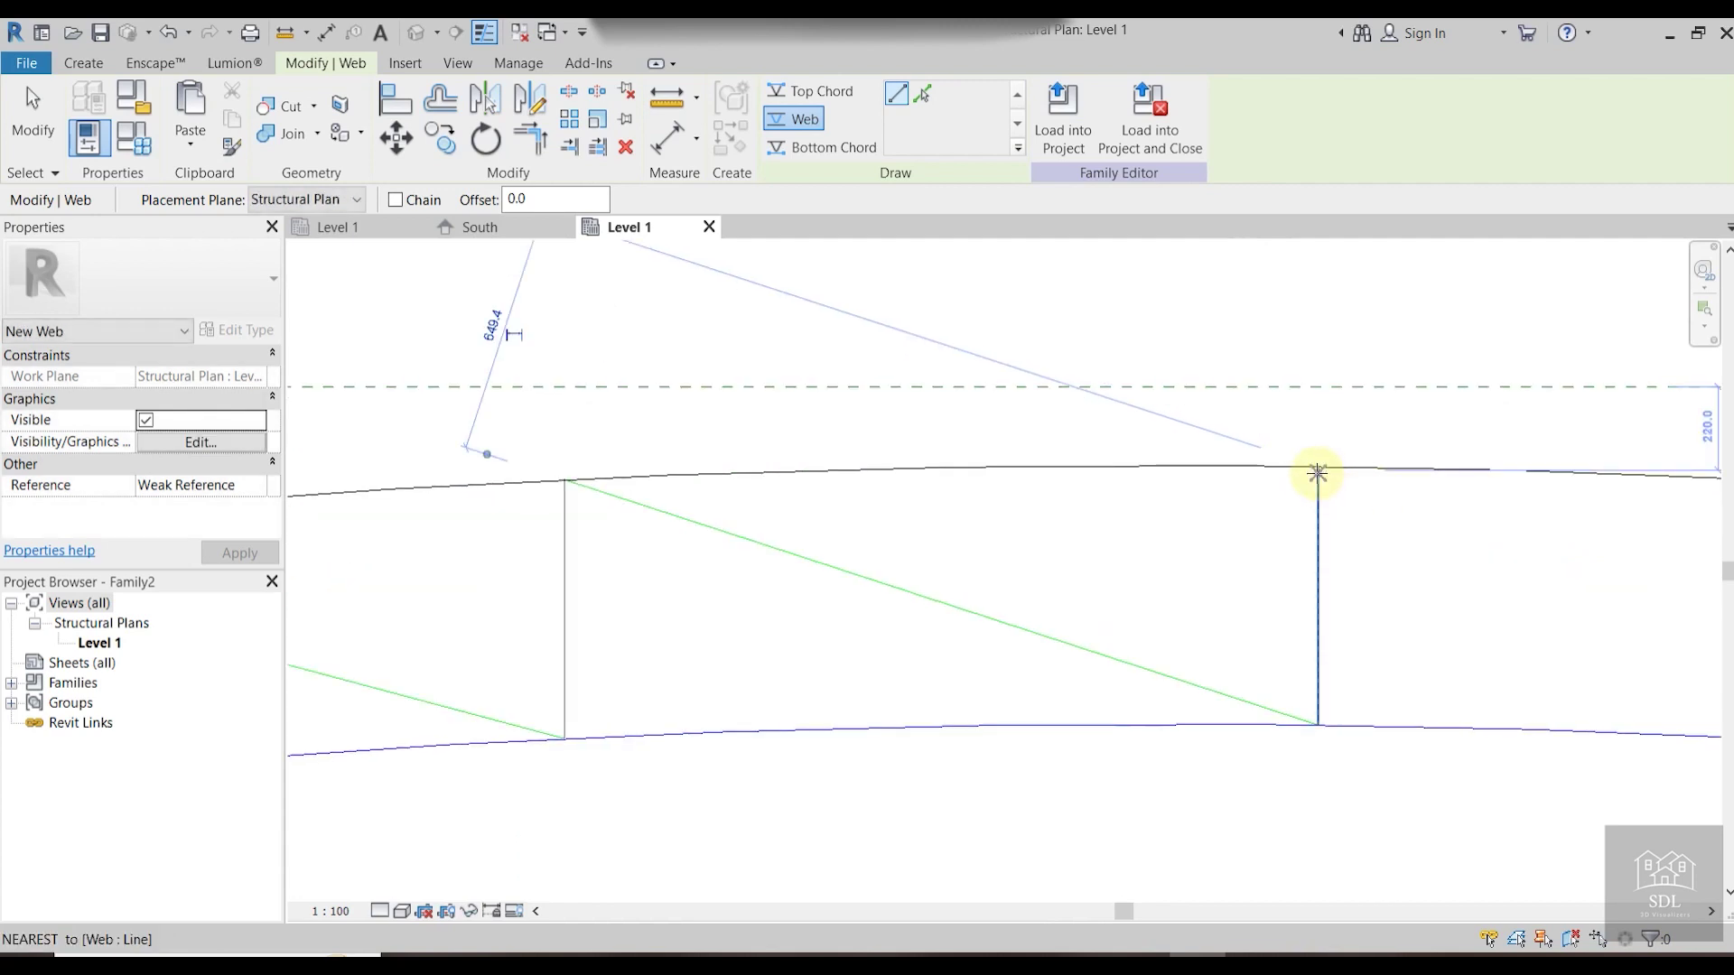
click(1317, 468)
scroll(1464, 620, down, 3)
middle_drag(1464, 621, 940, 467)
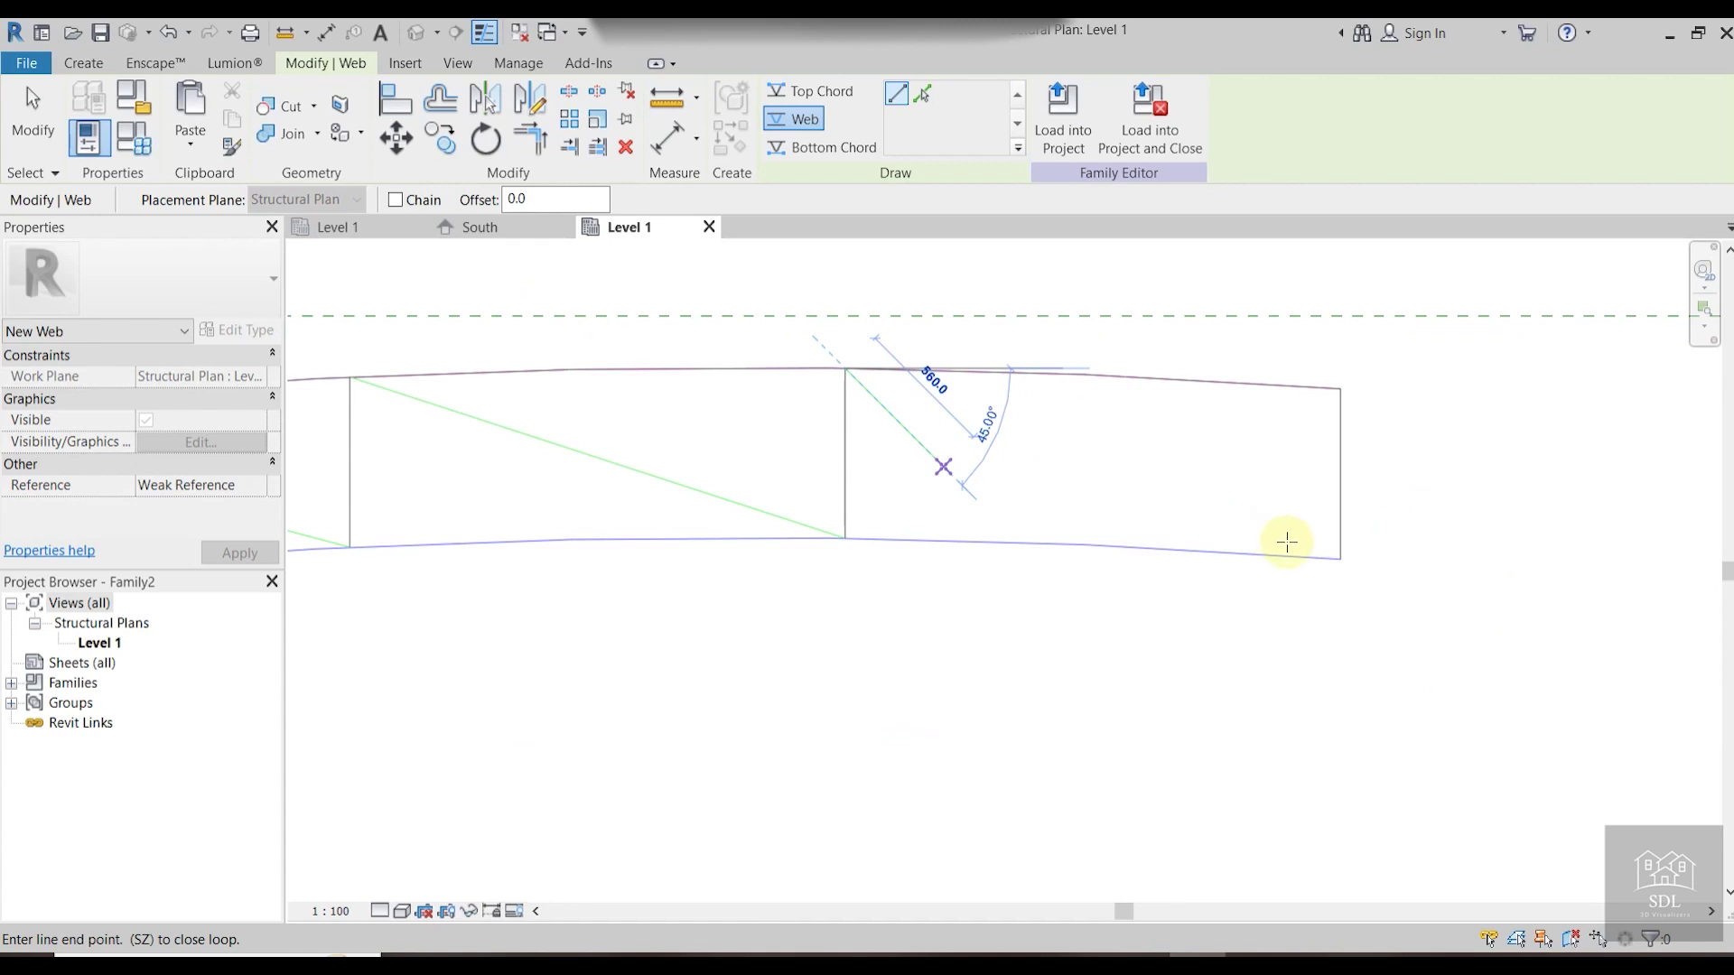
click(1326, 551)
scroll(1211, 554, down, 7)
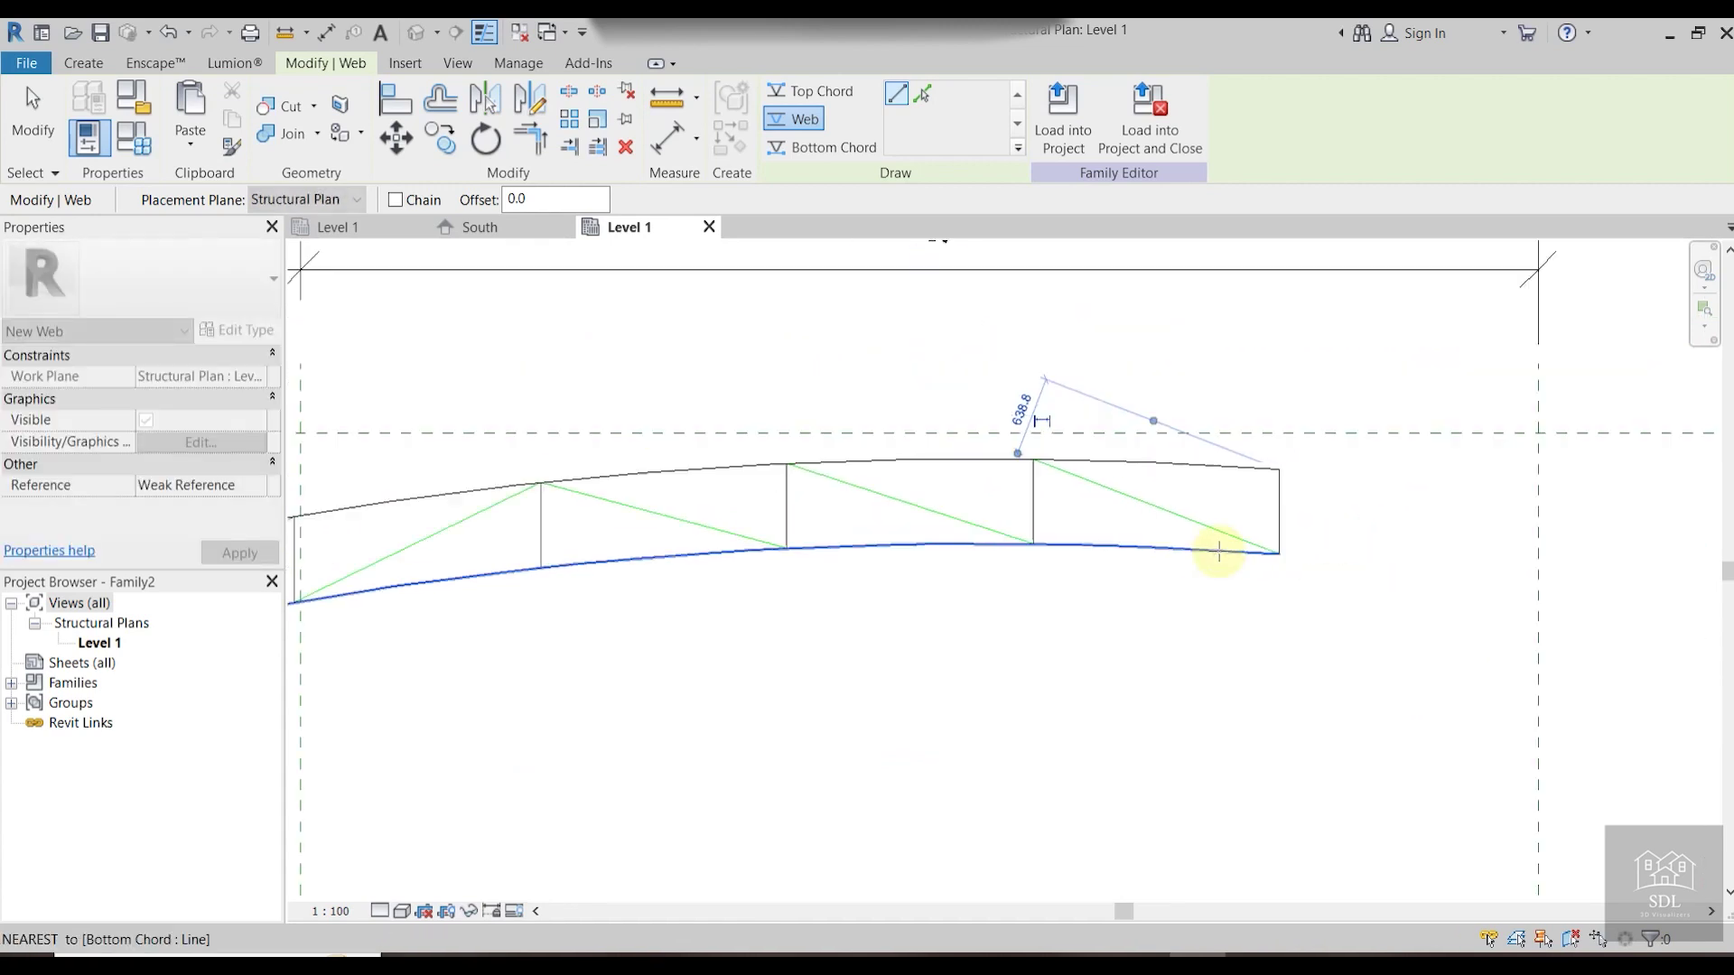
middle_drag(1211, 585, 1326, 540)
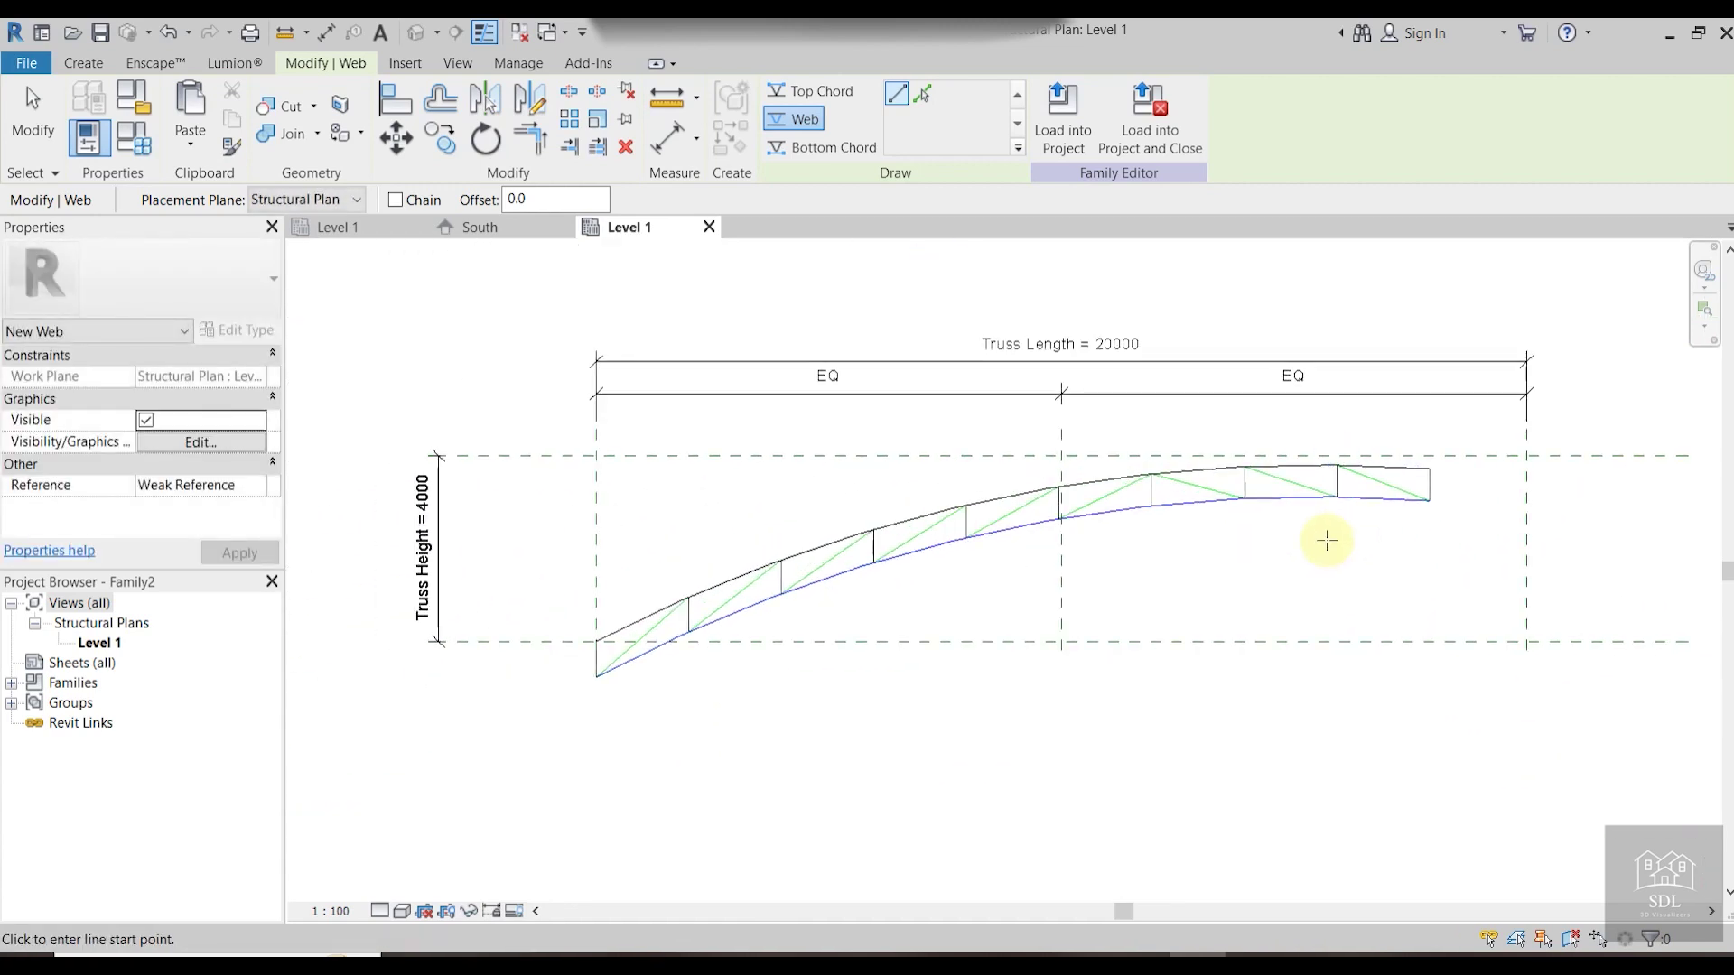
key(Escape)
key(Escape)
scroll(1326, 542, down, 1)
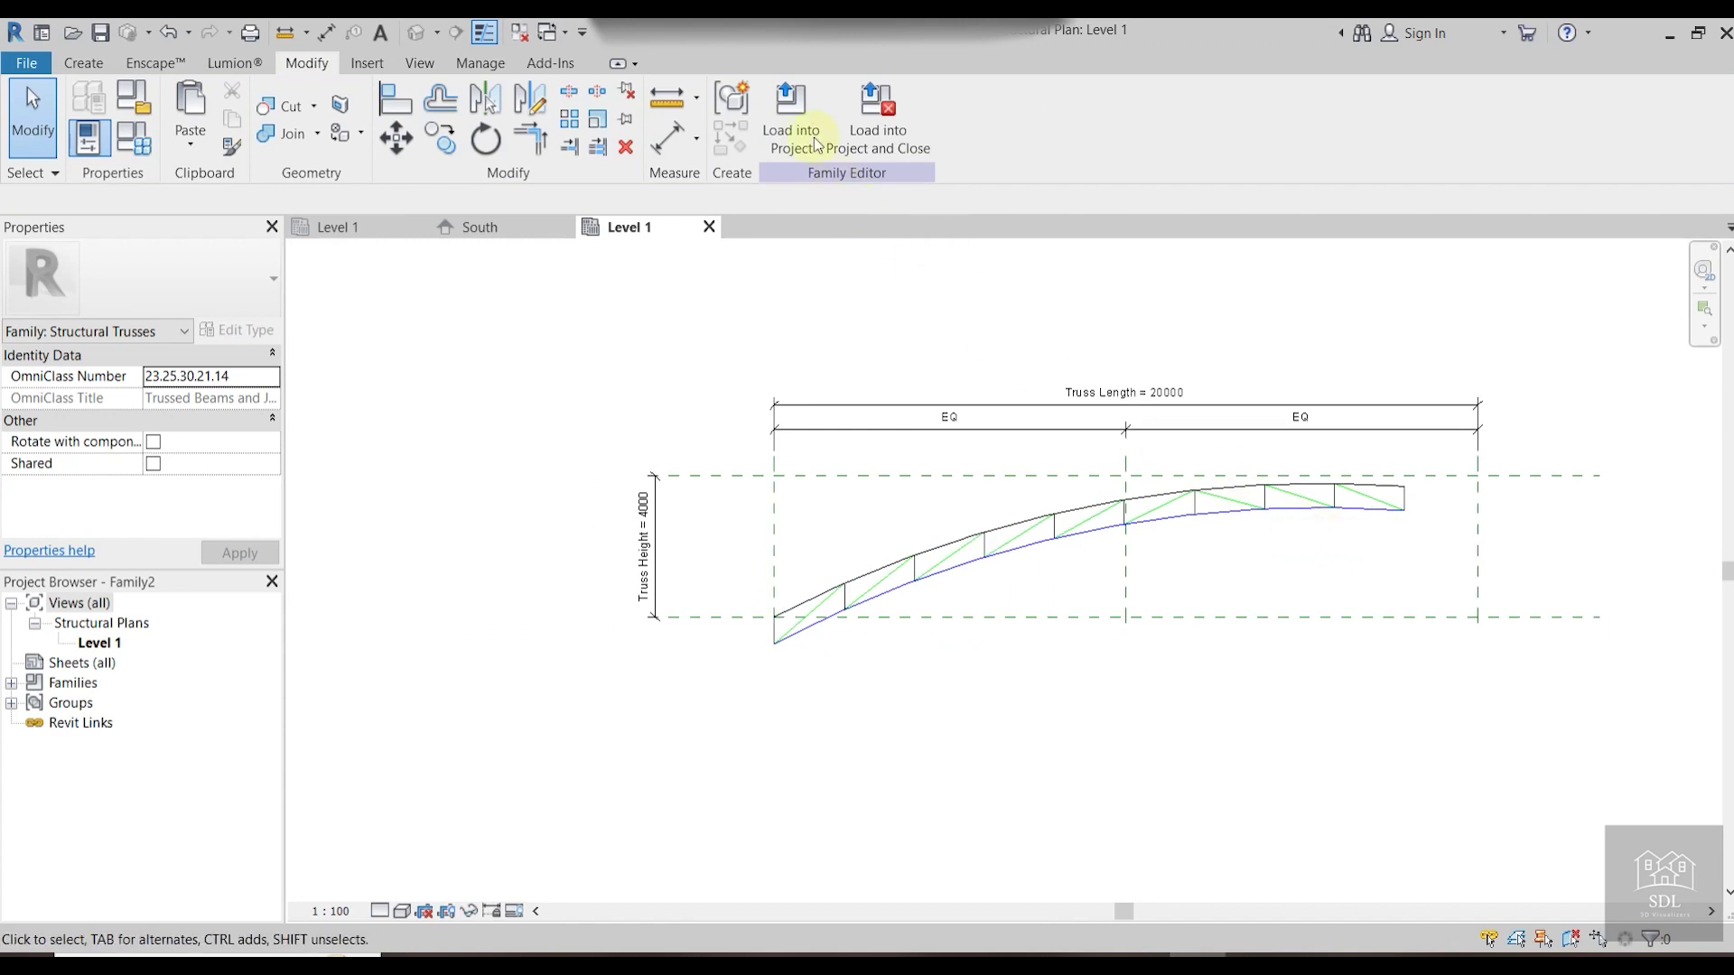
Load the truss family into the project and set the work plane by name to Reference Plane : 1.
click(798, 106)
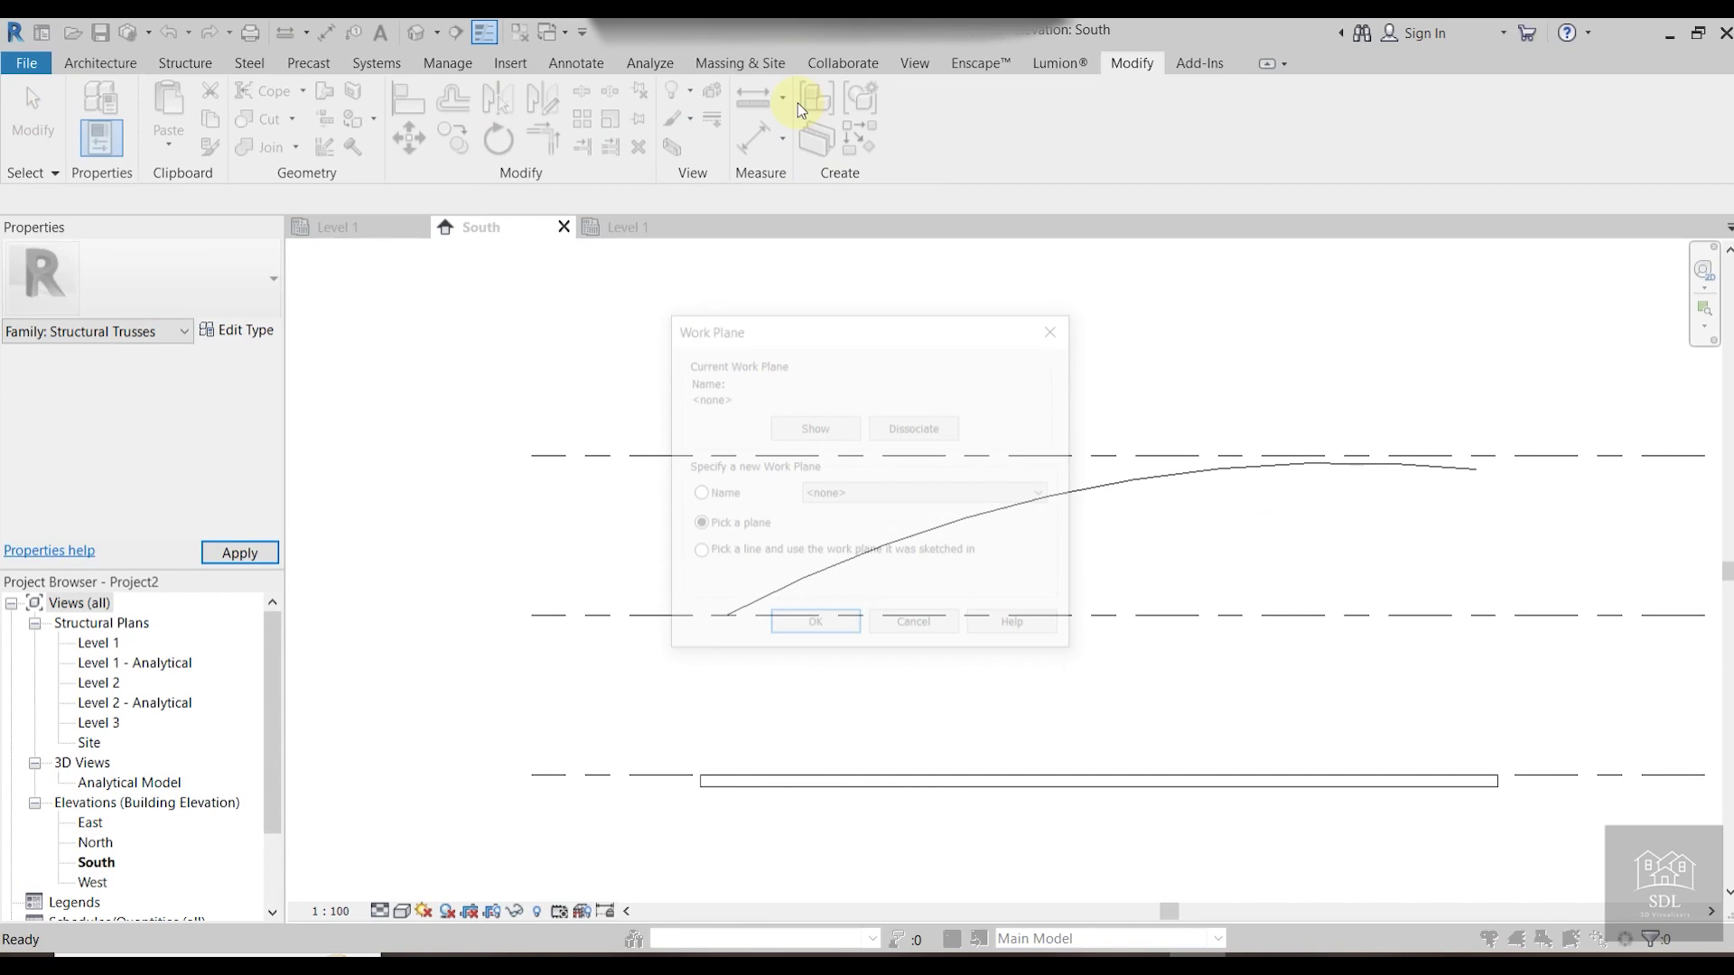
click(864, 506)
click(883, 567)
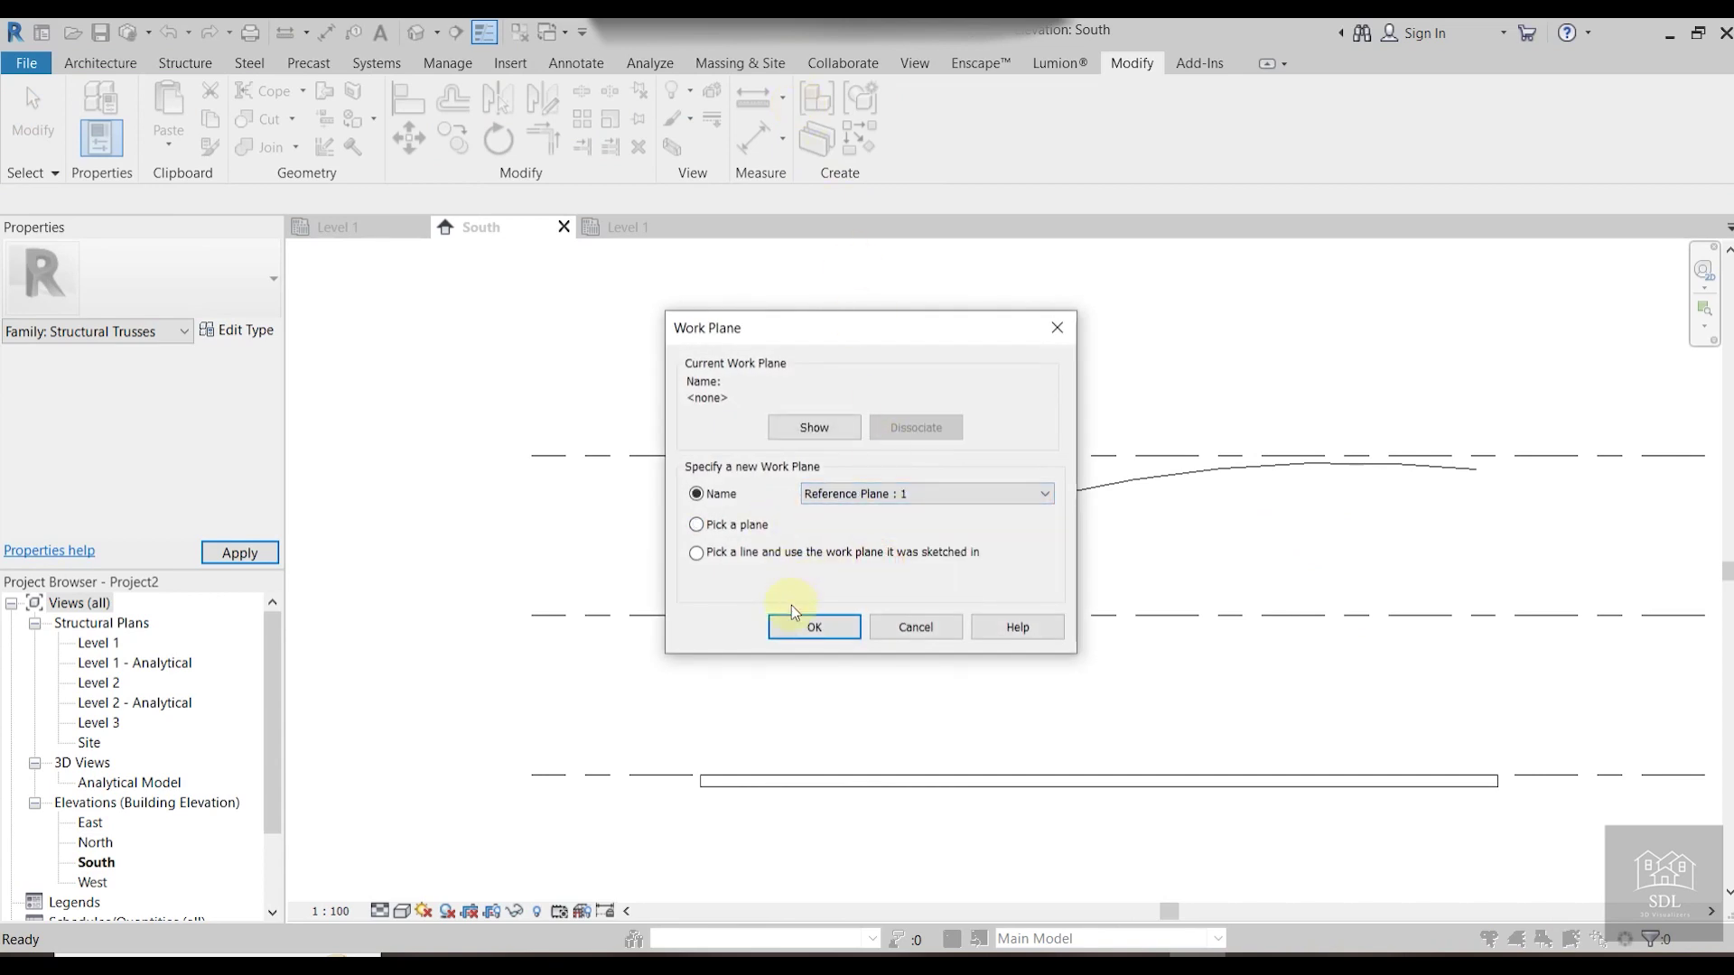
click(813, 628)
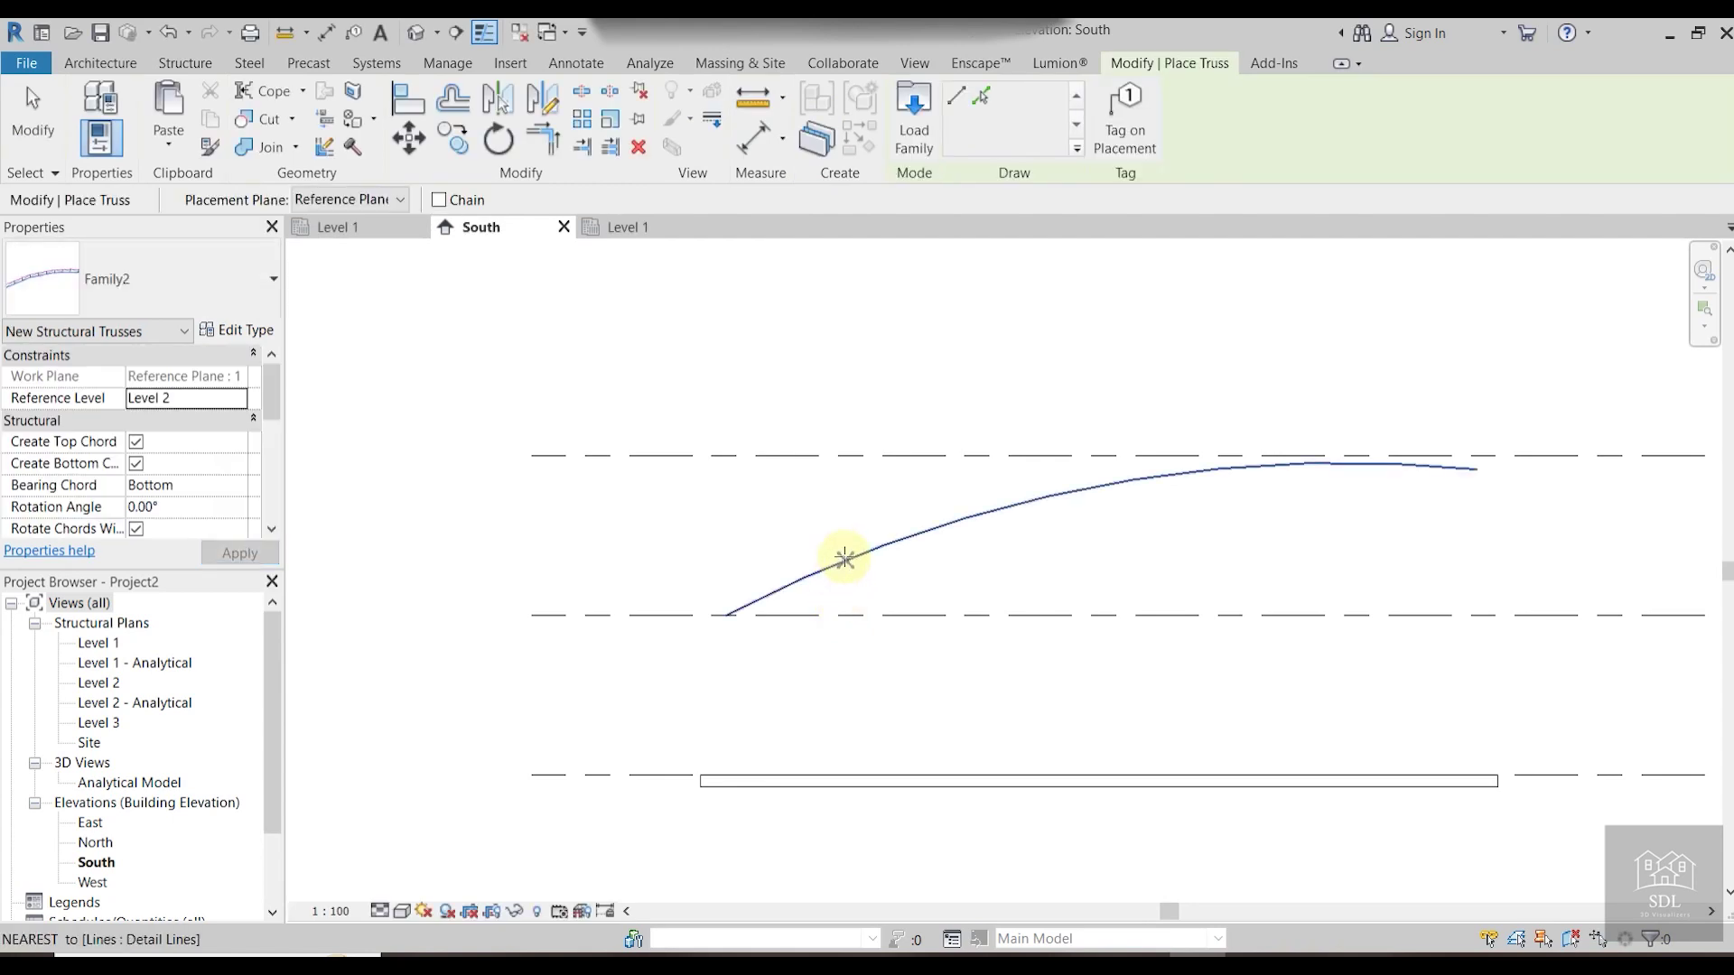
Place a Family2 truss along the top edge of the lowest slab, from its left end to its right end.
click(180, 65)
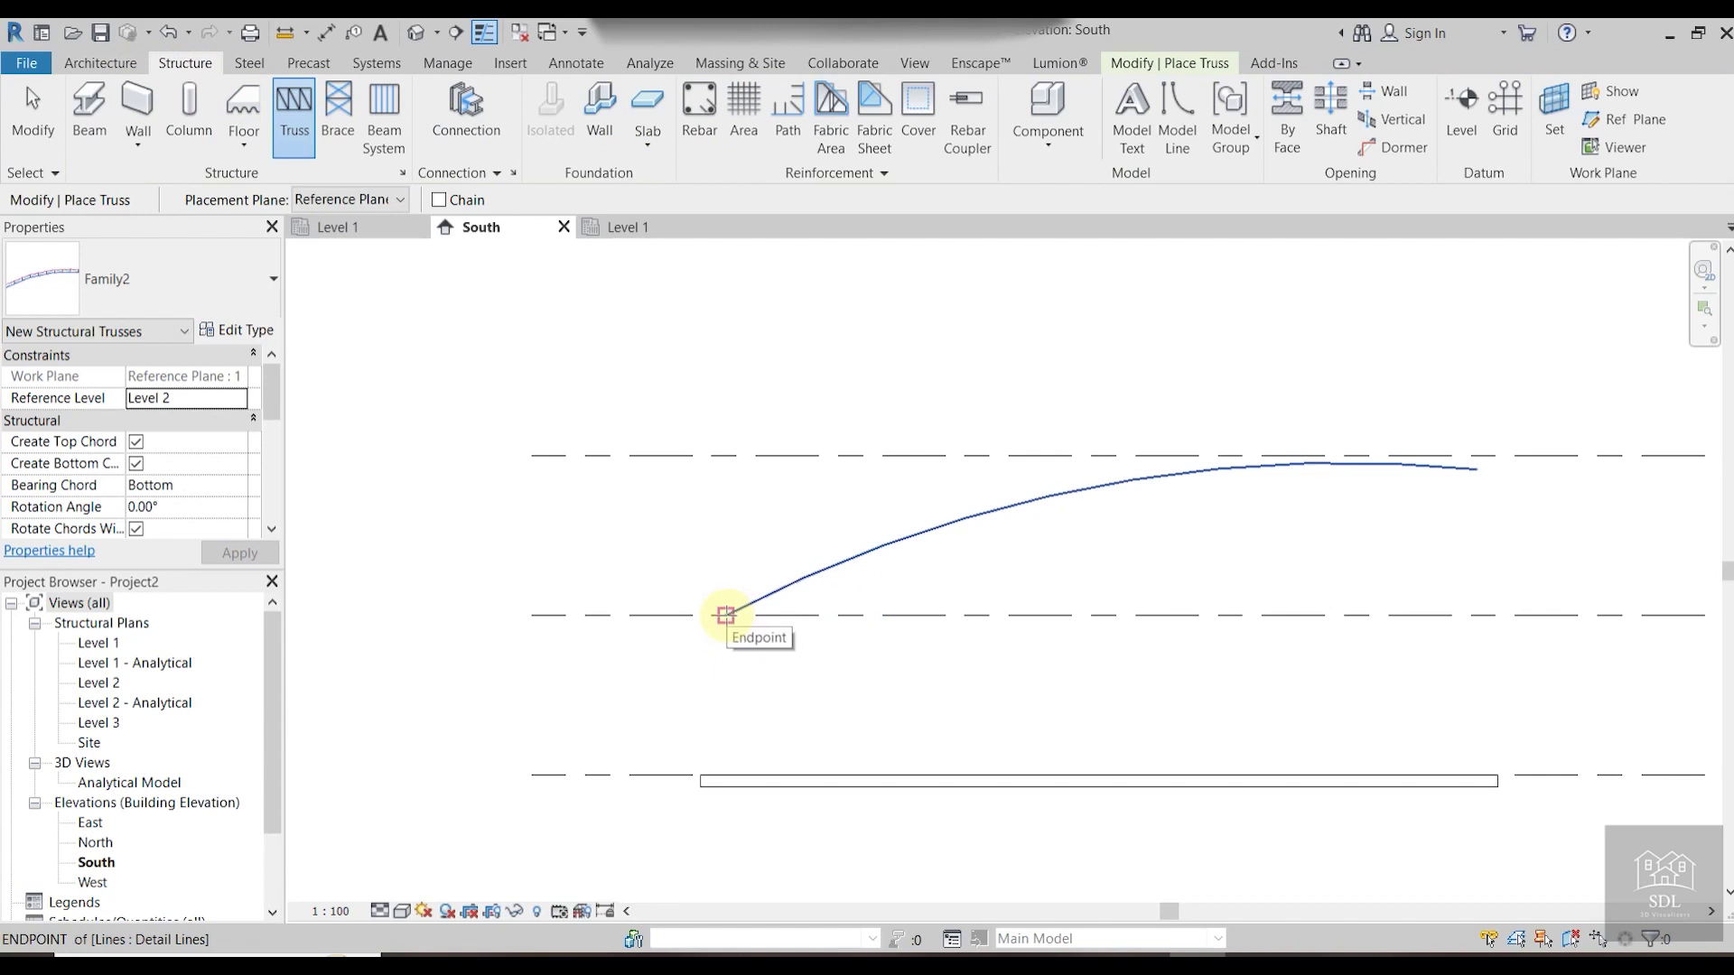
click(700, 775)
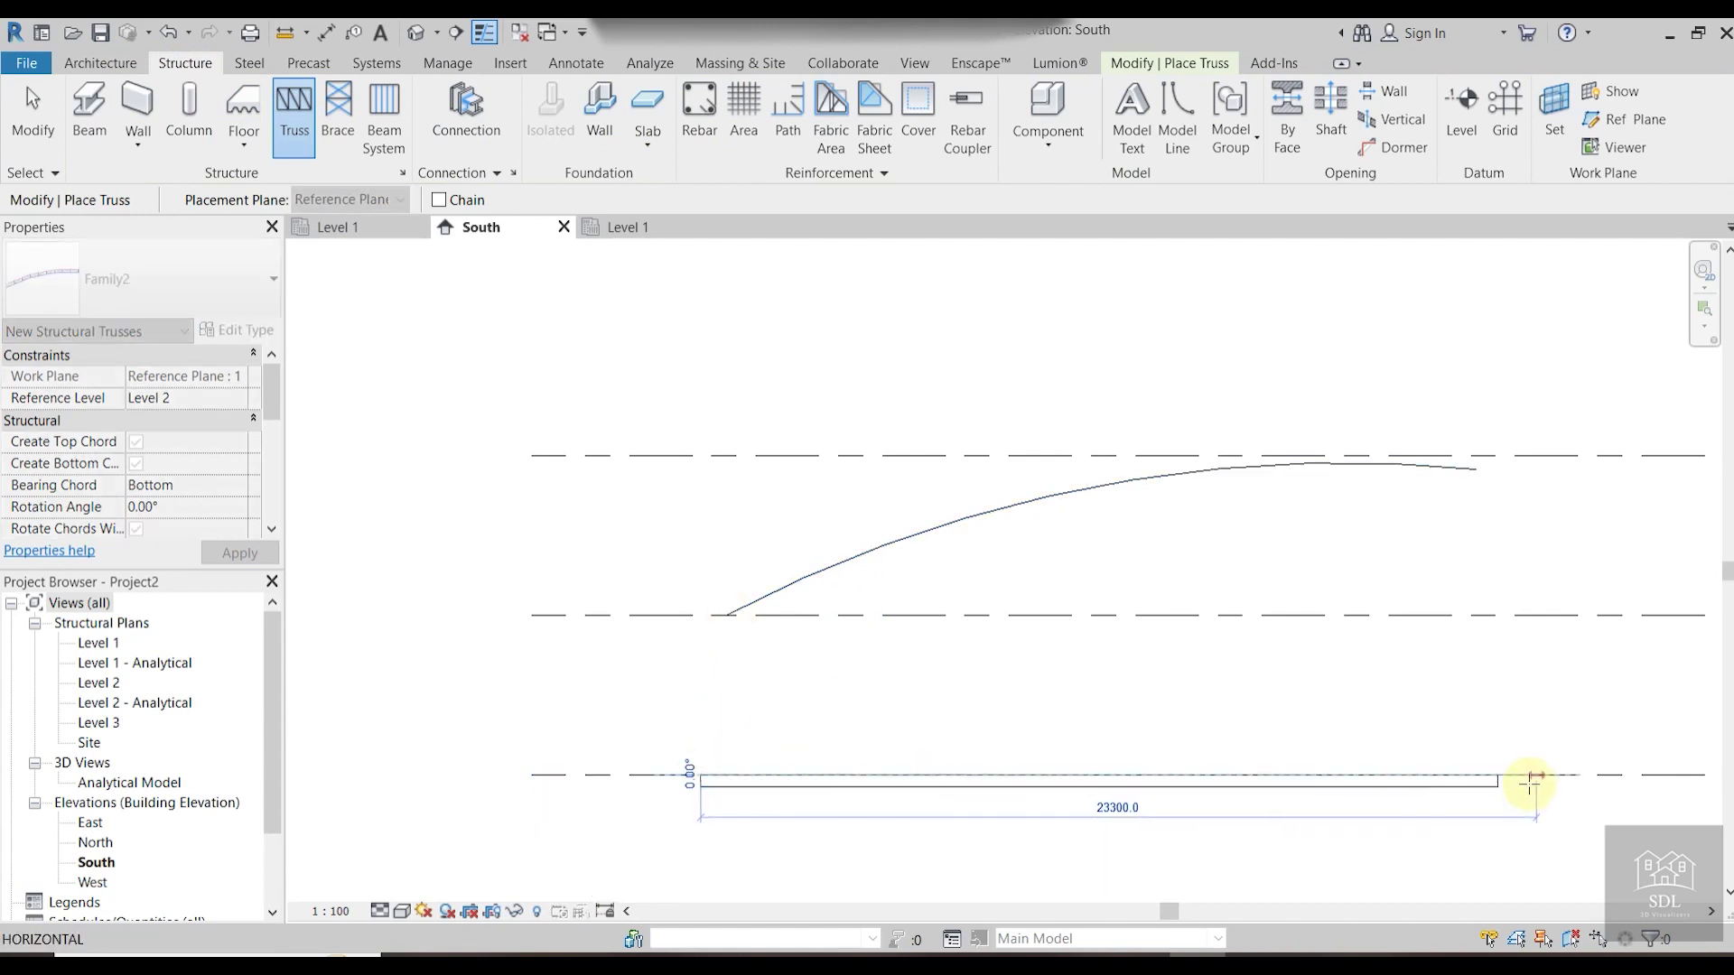
click(1497, 775)
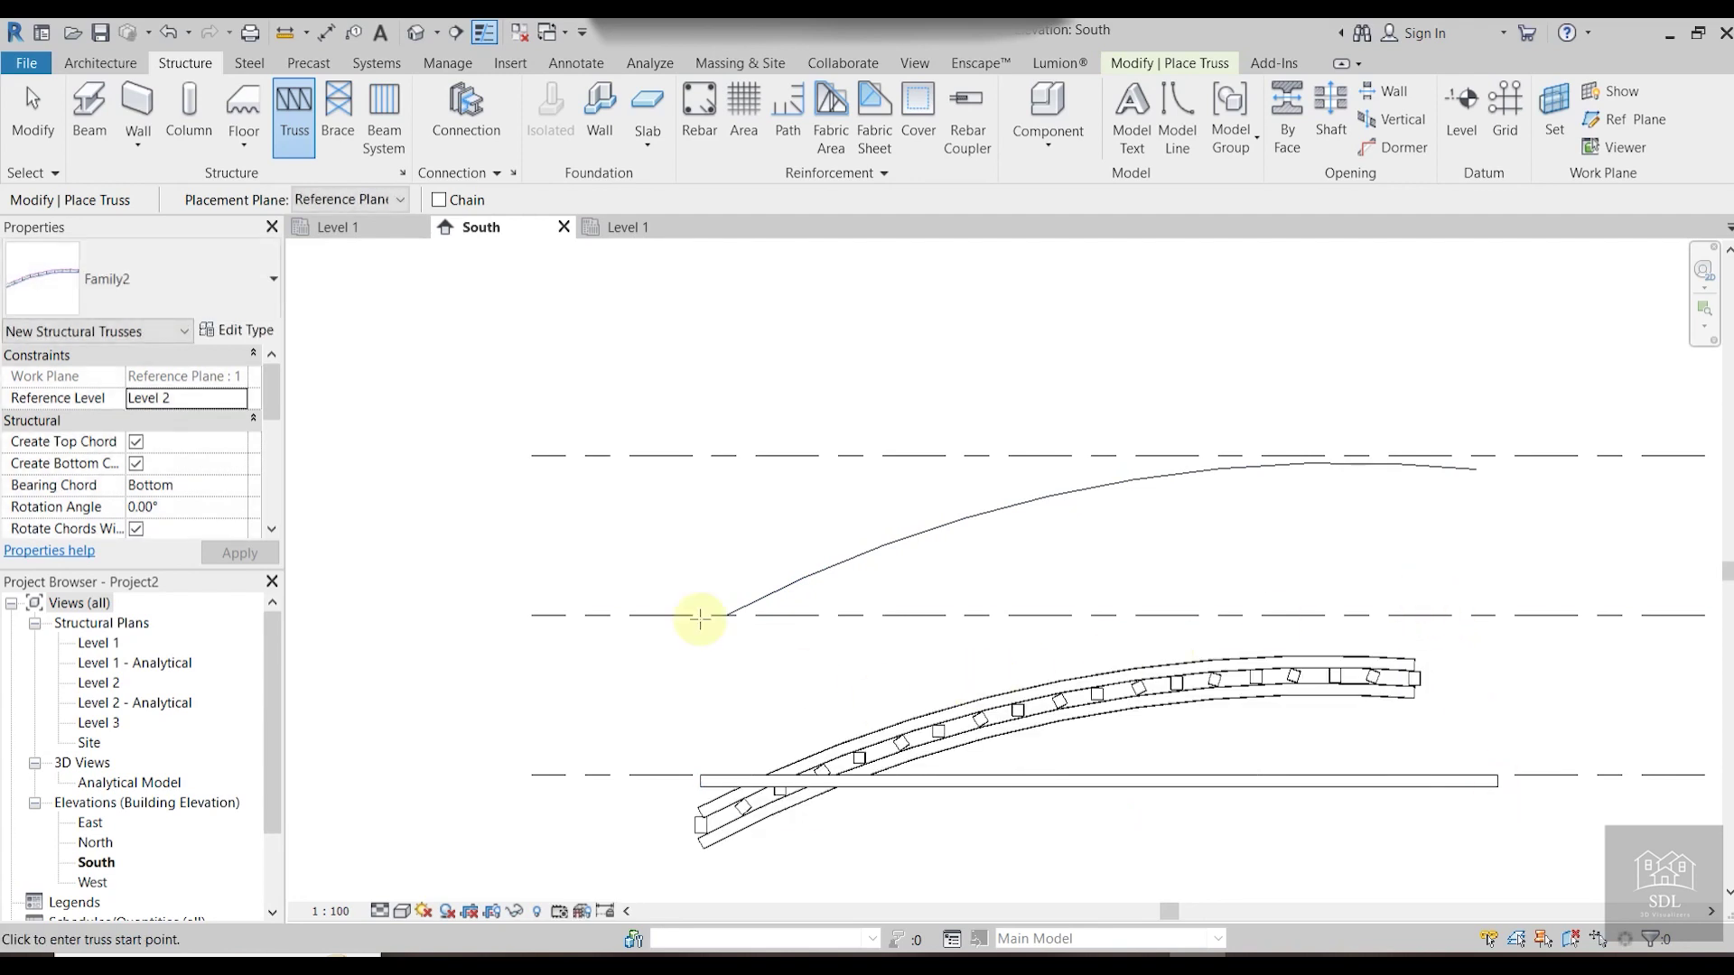
key(Escape)
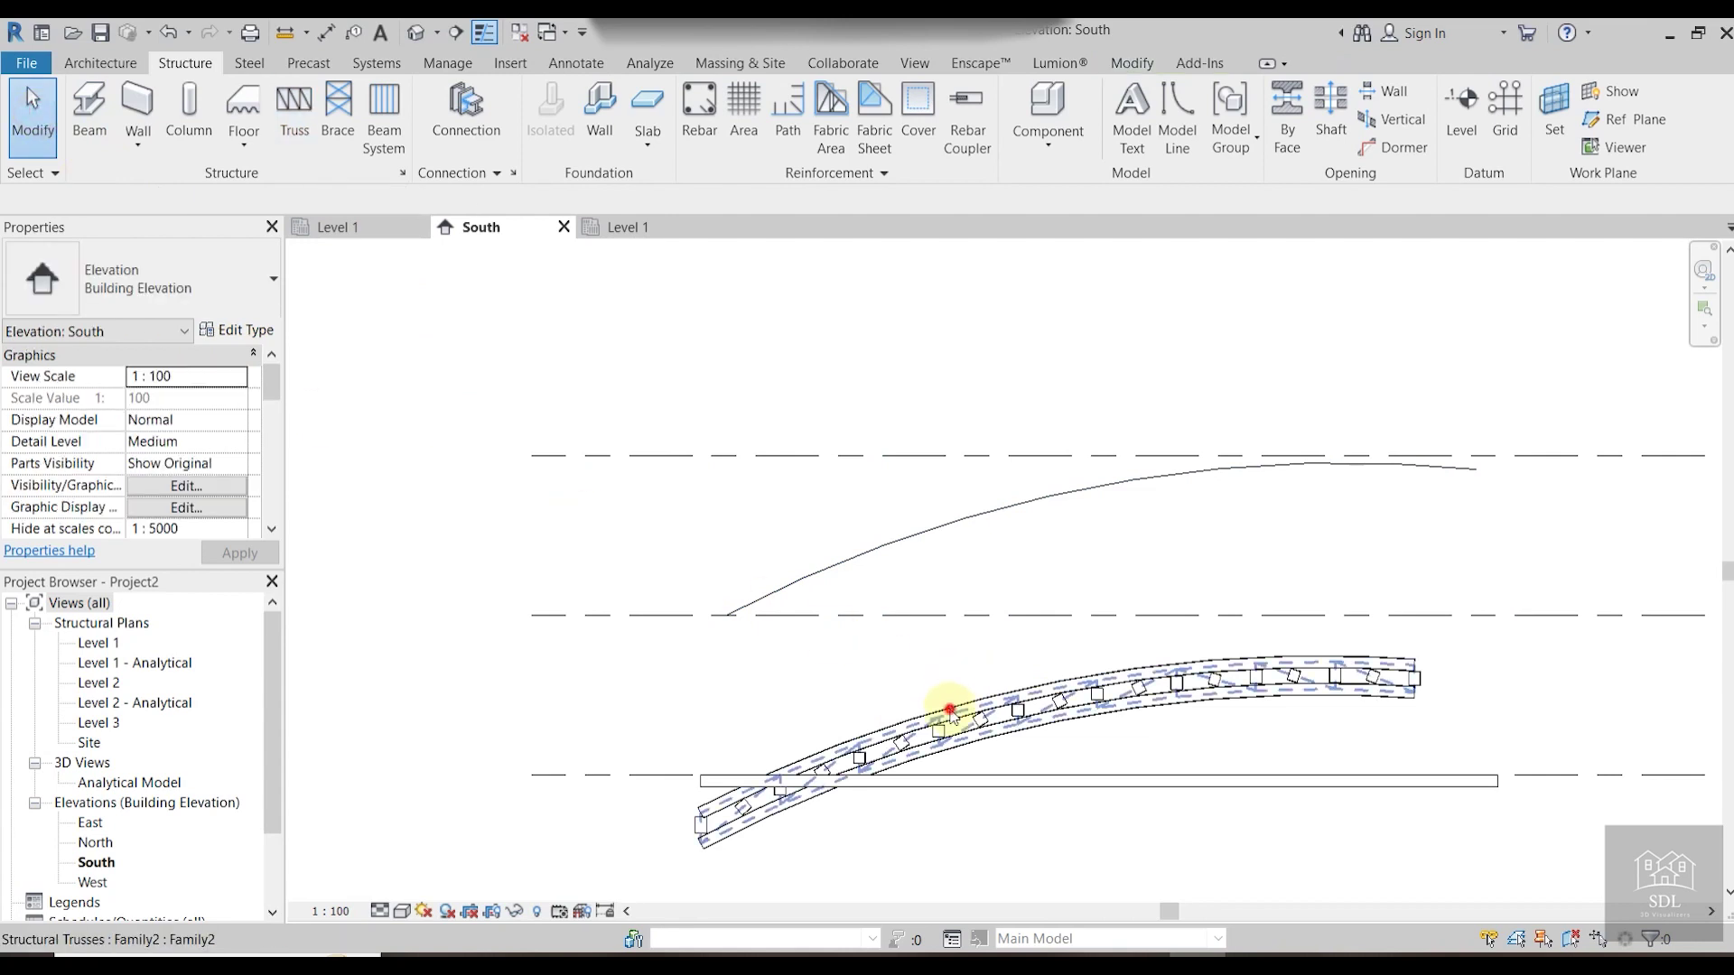
Place a Family2 truss along Level 2, starting at the sketched arc's left end and spanning about 27300 mm.
click(948, 708)
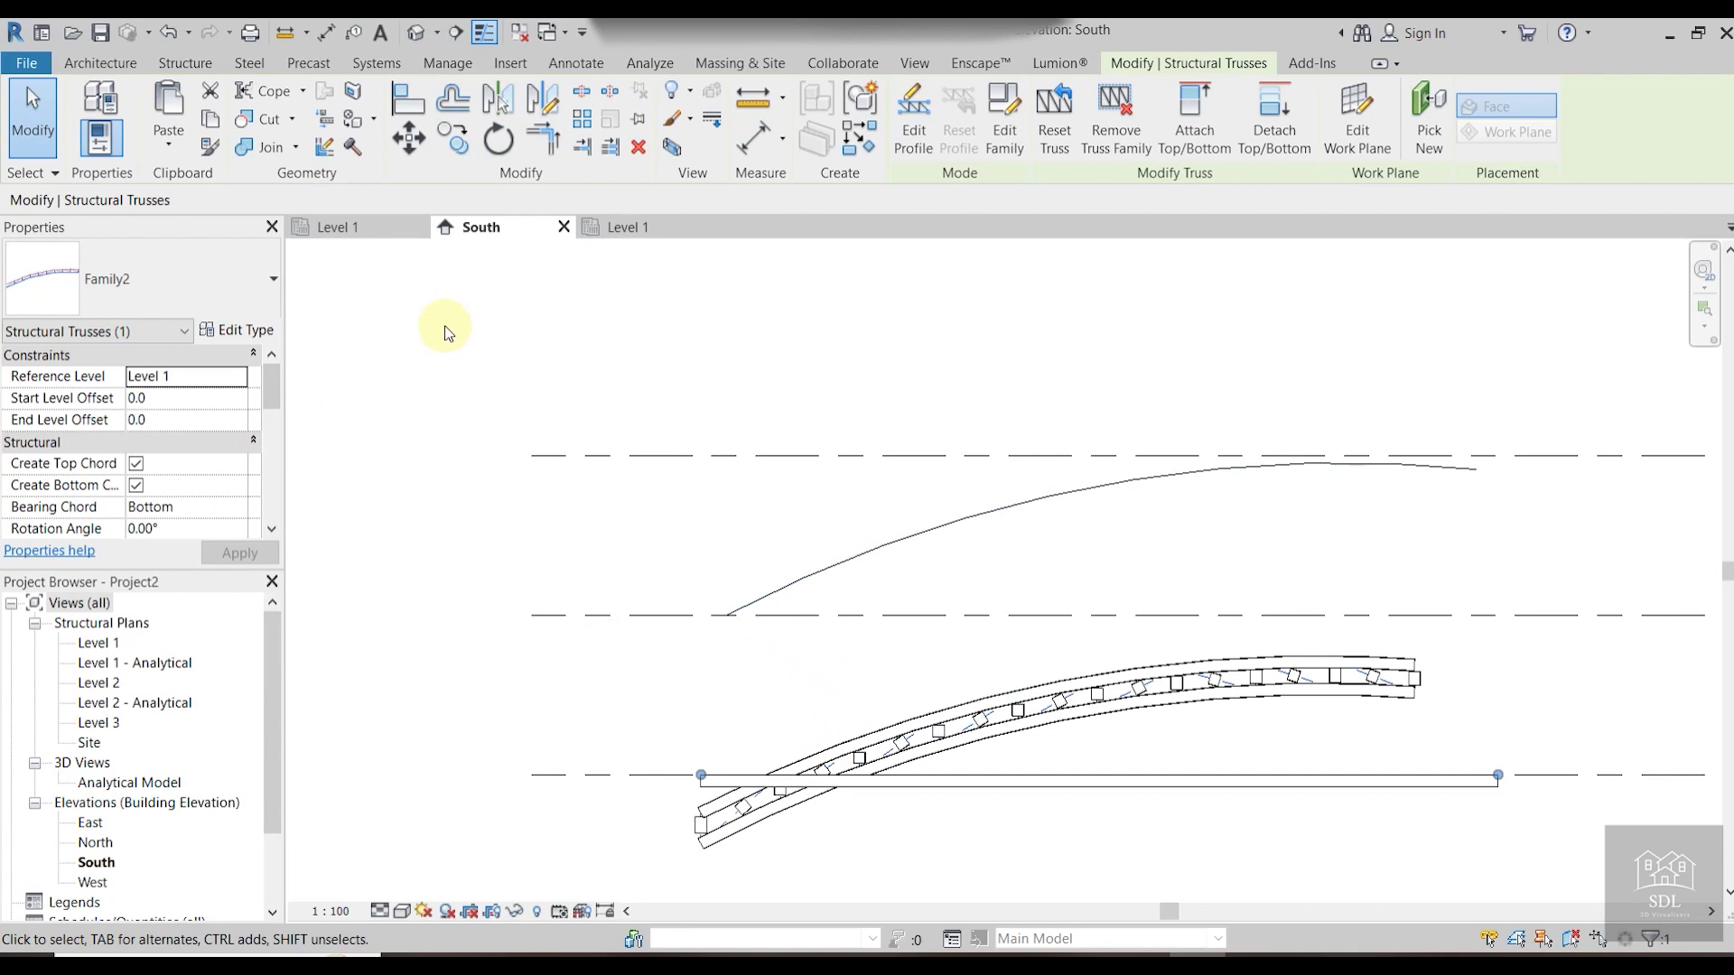
click(210, 65)
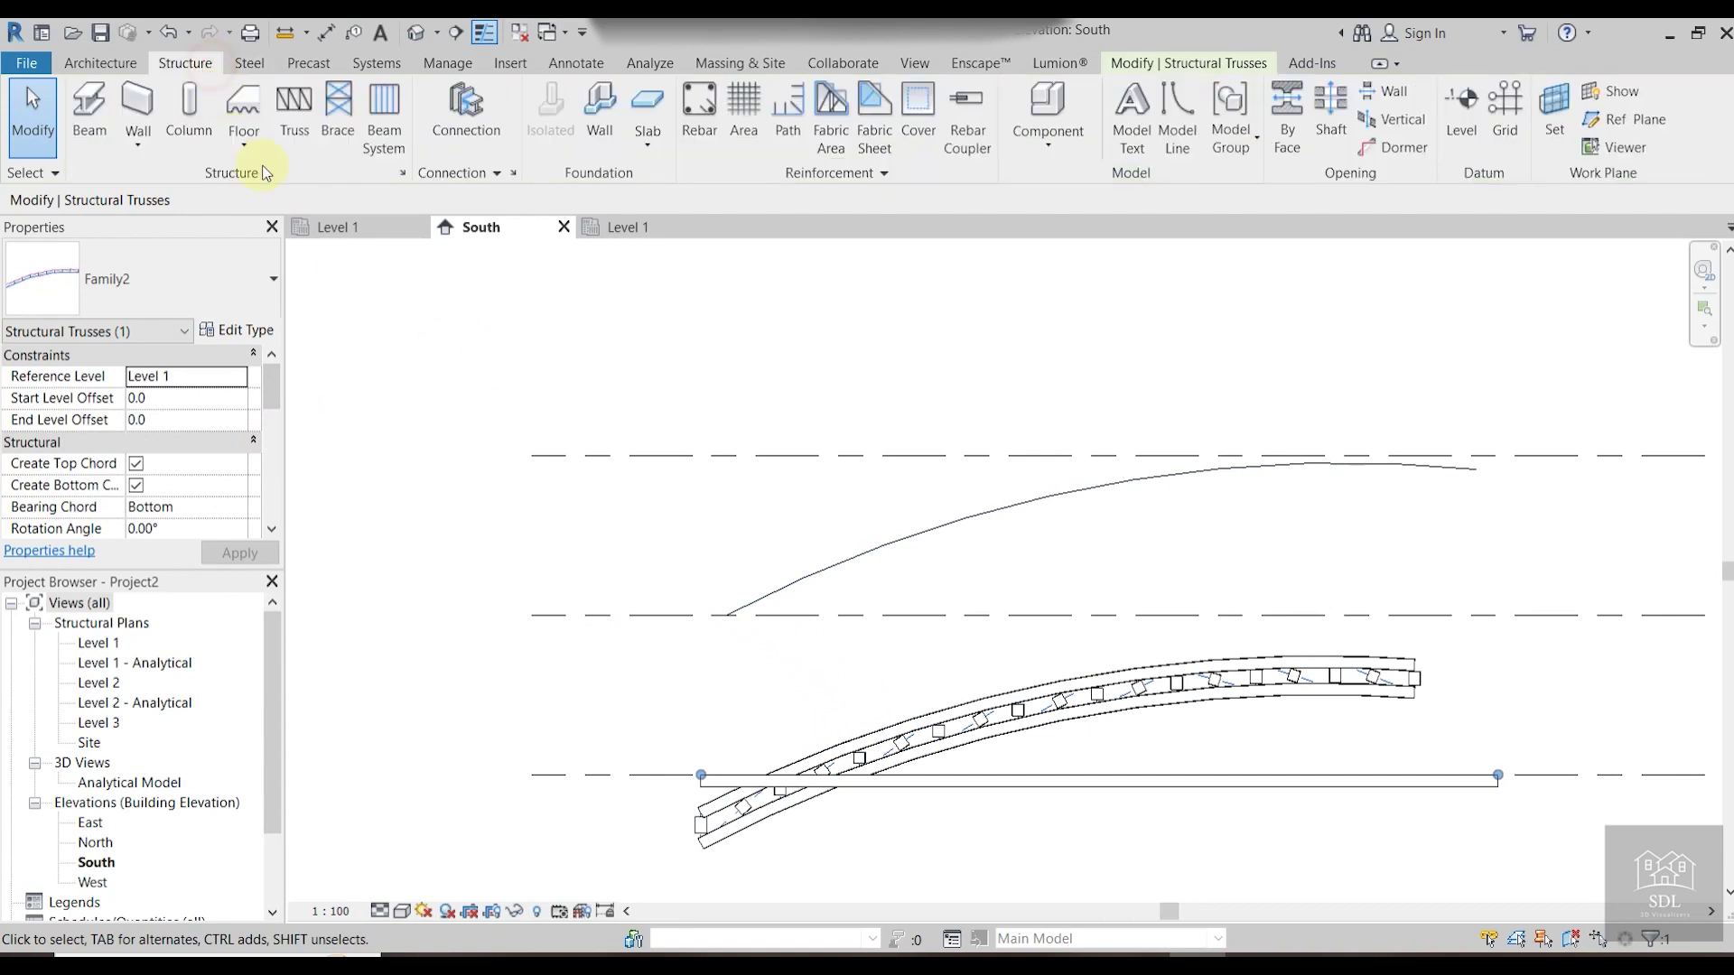
click(290, 107)
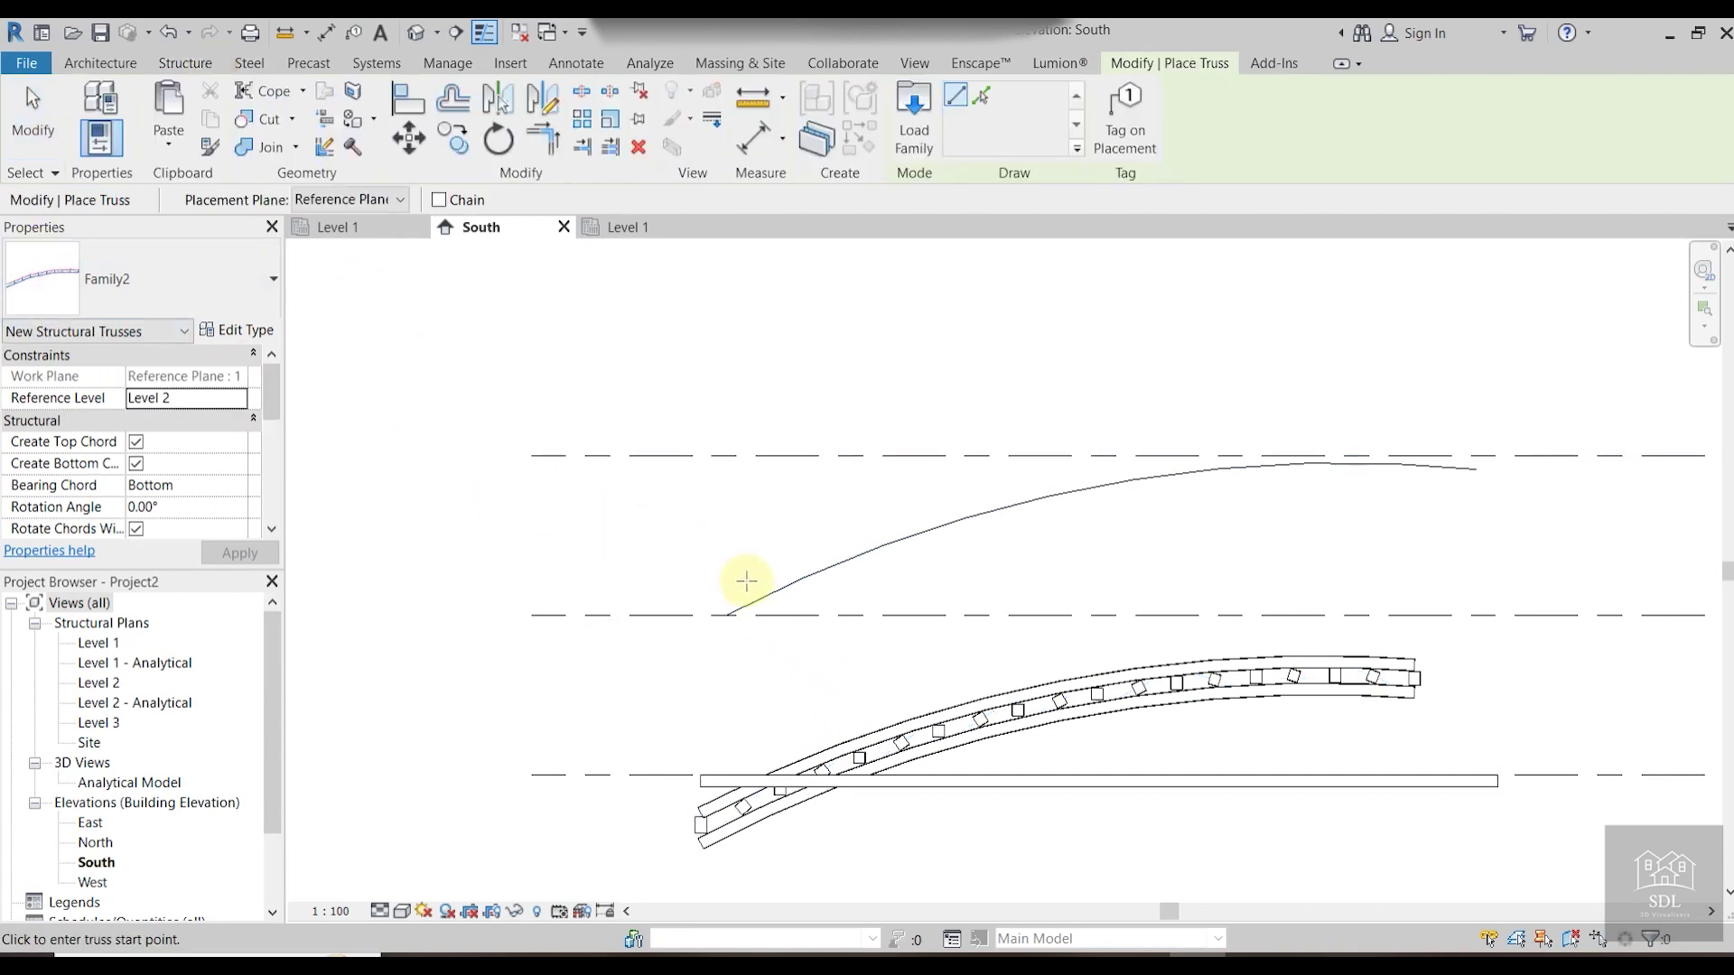
click(731, 615)
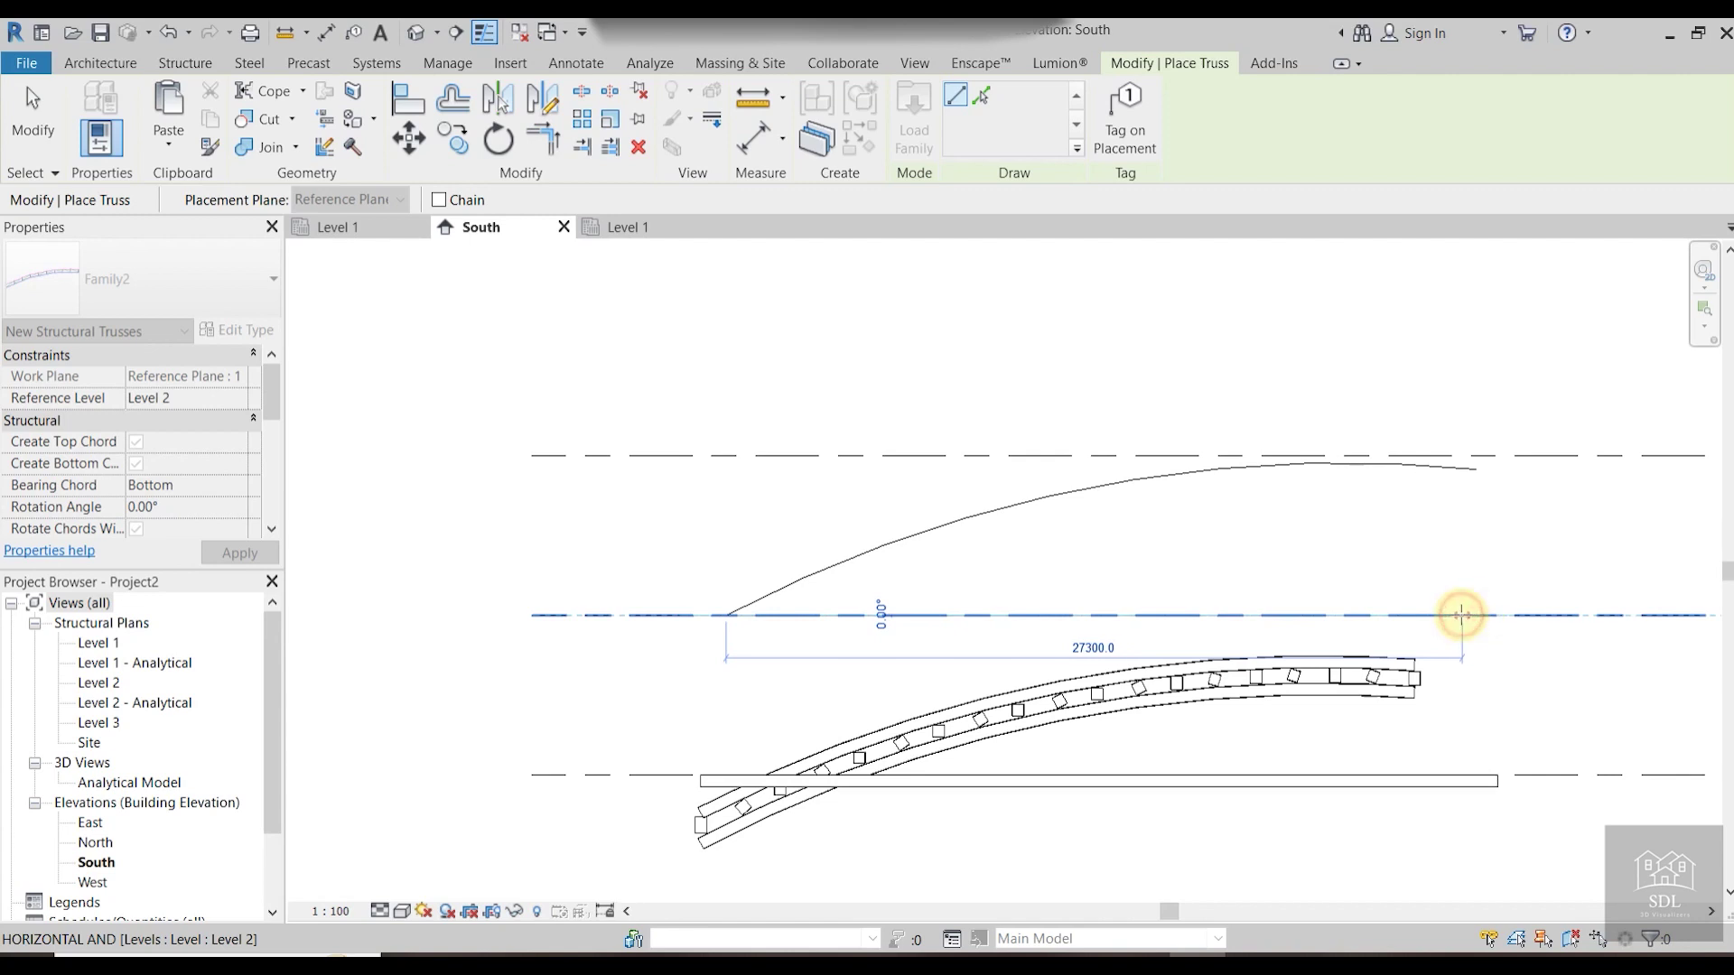
click(1460, 615)
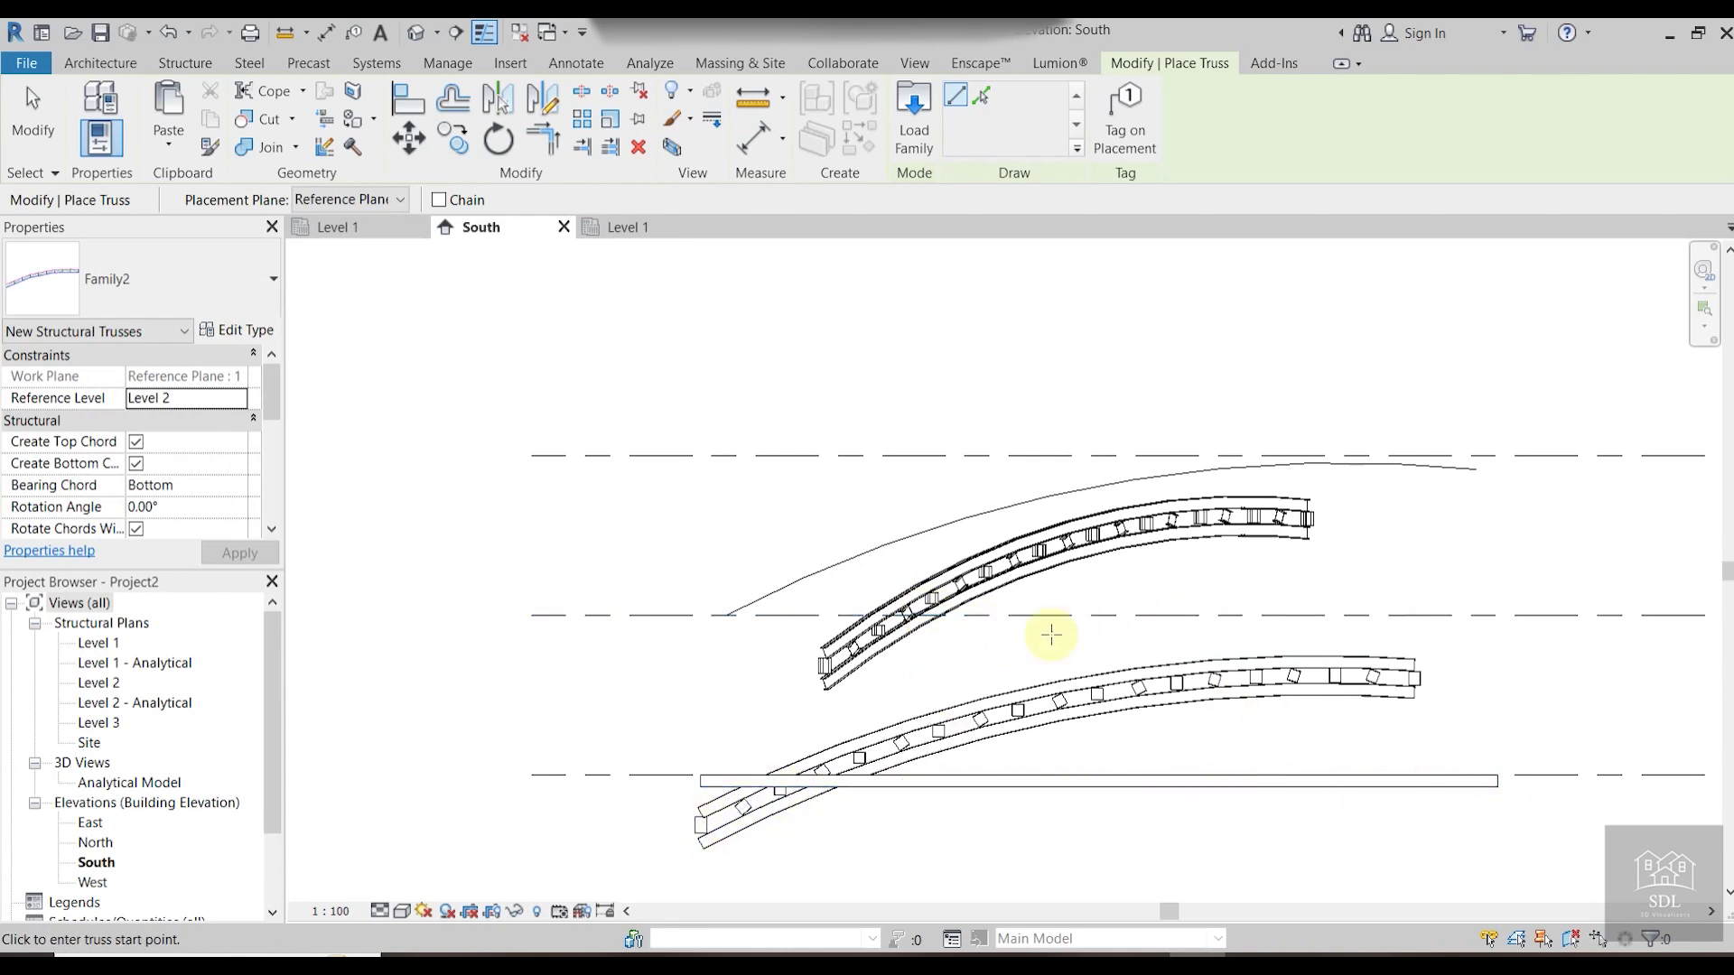
Try to place another Family2 truss directly between the two endpoints of the sketched arc.
click(726, 618)
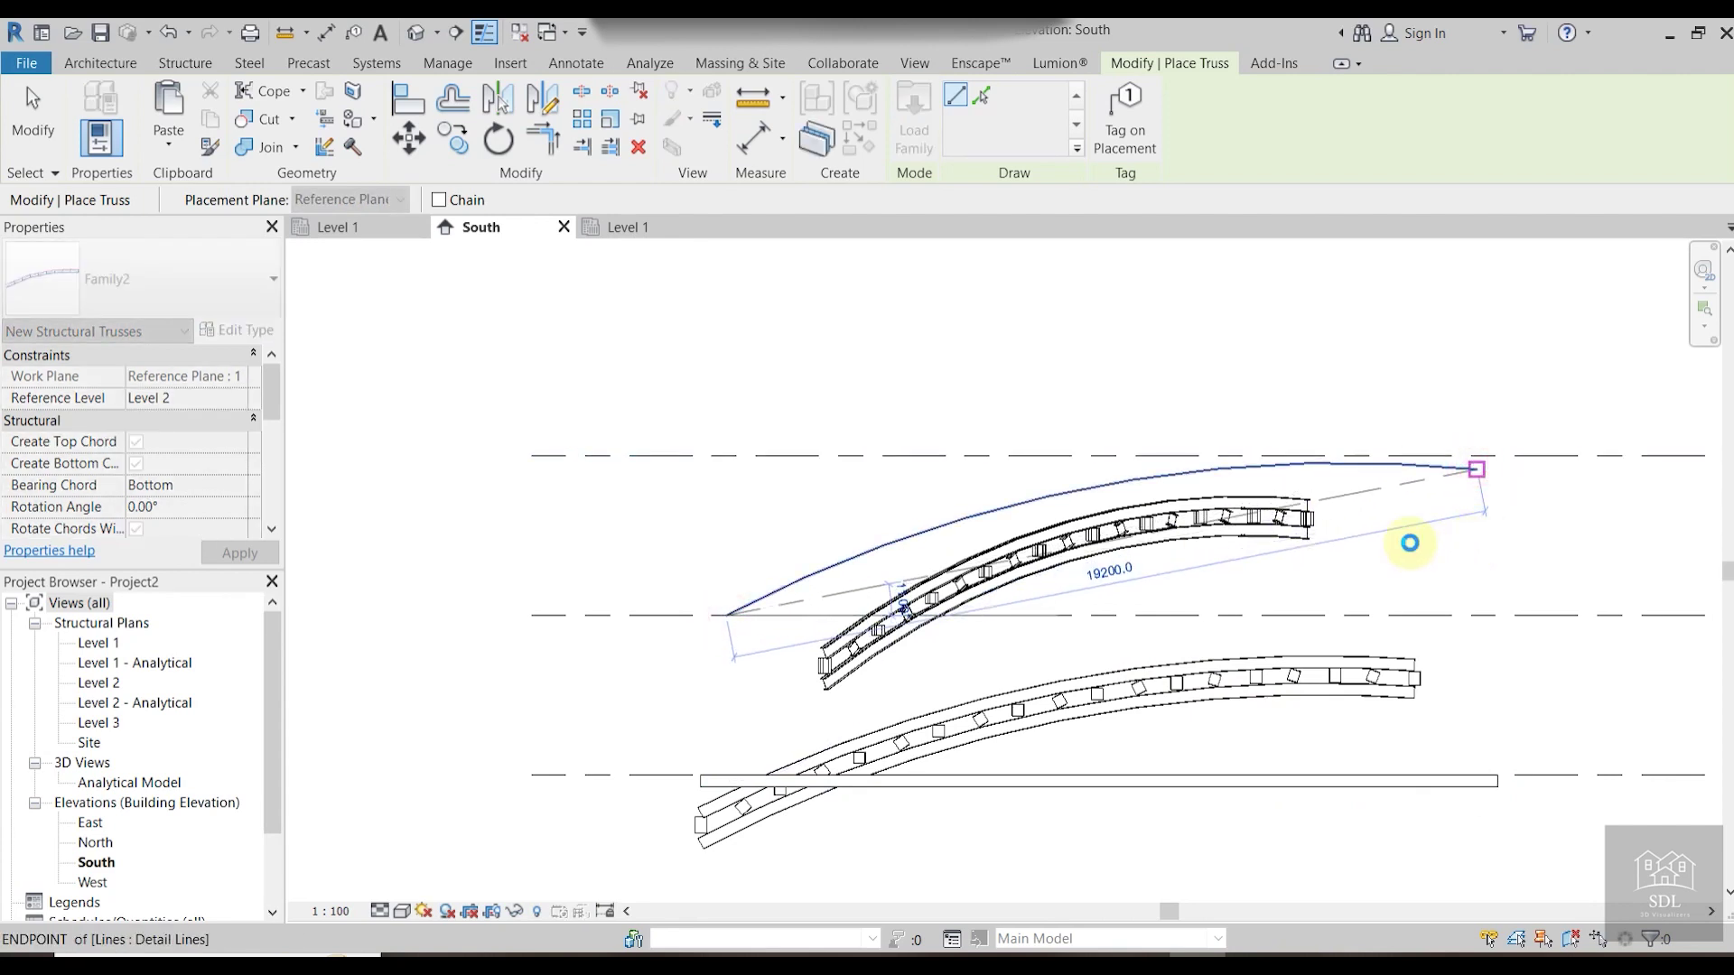
click(1409, 543)
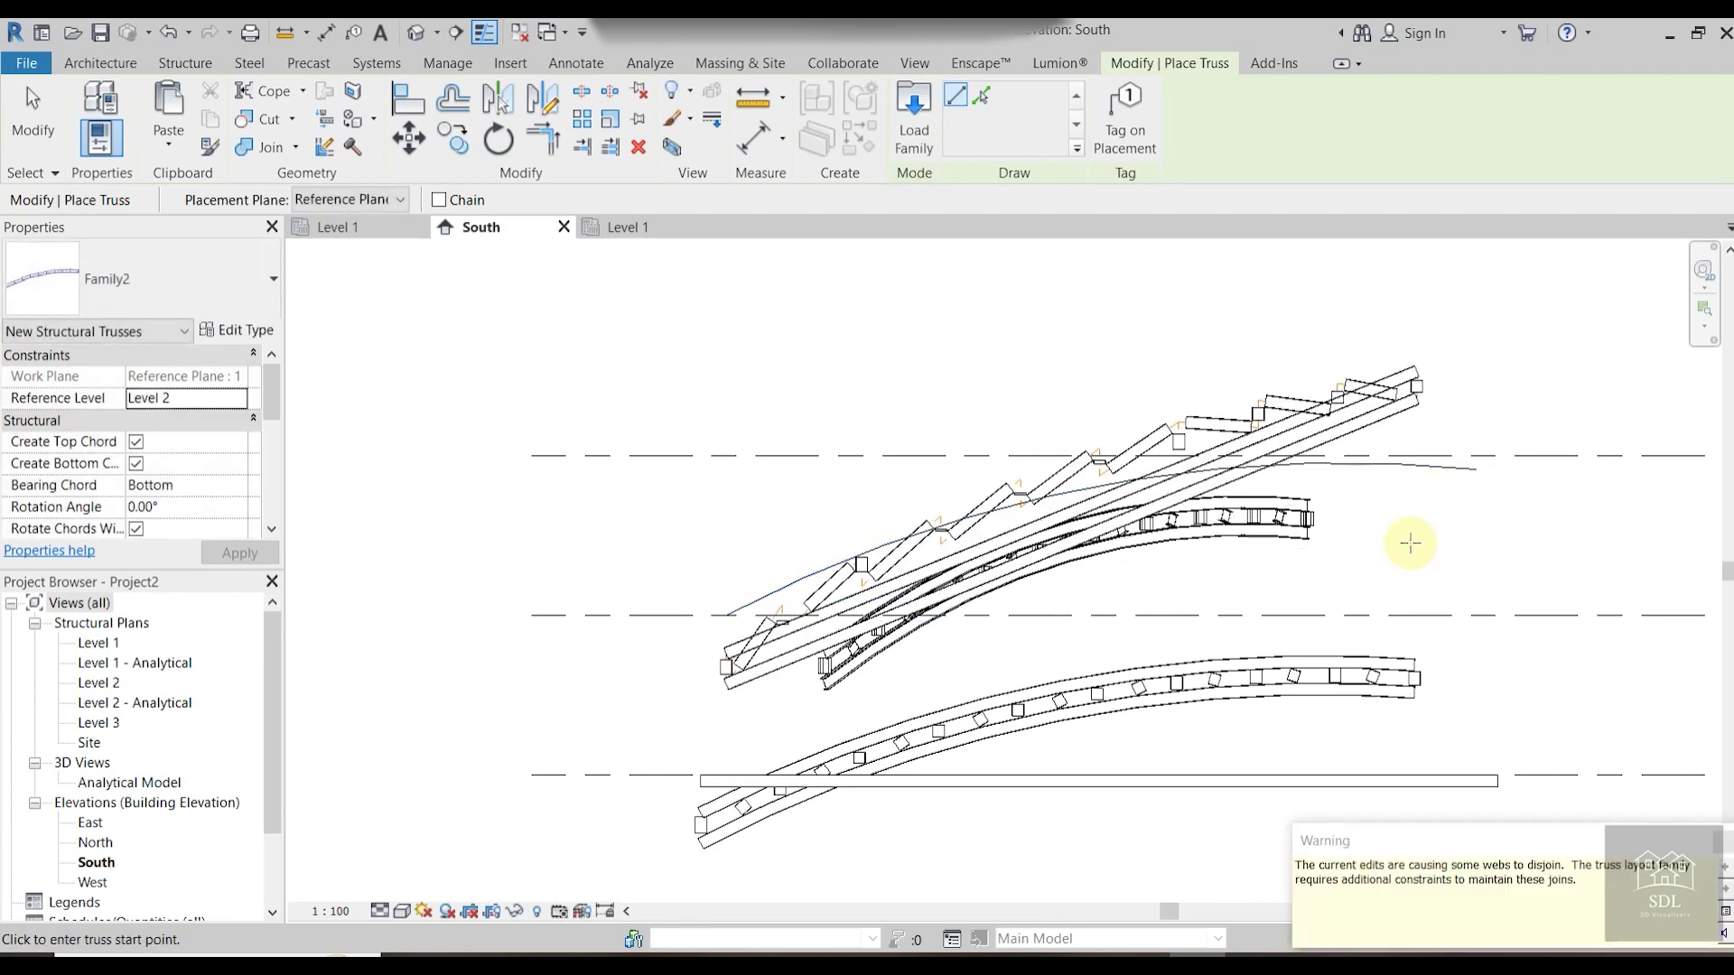
middle_drag(1206, 728, 1215, 639)
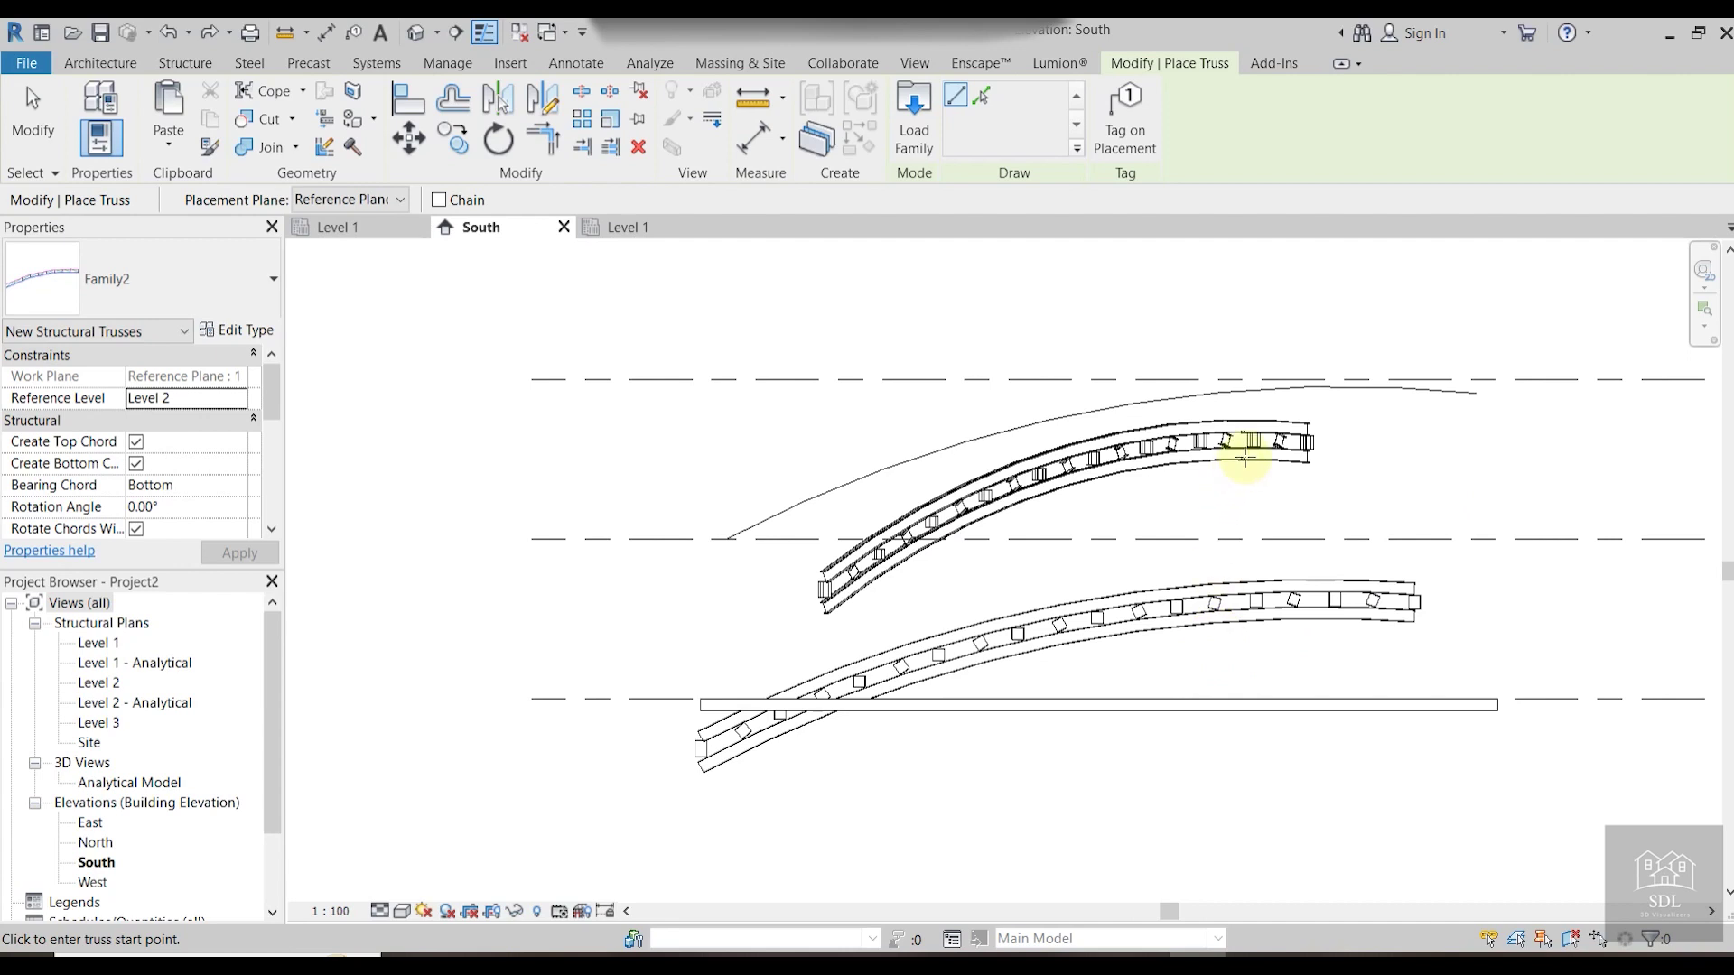
Leave truss placement and delete the truss placed along Level 2.
key(Escape)
click(1277, 453)
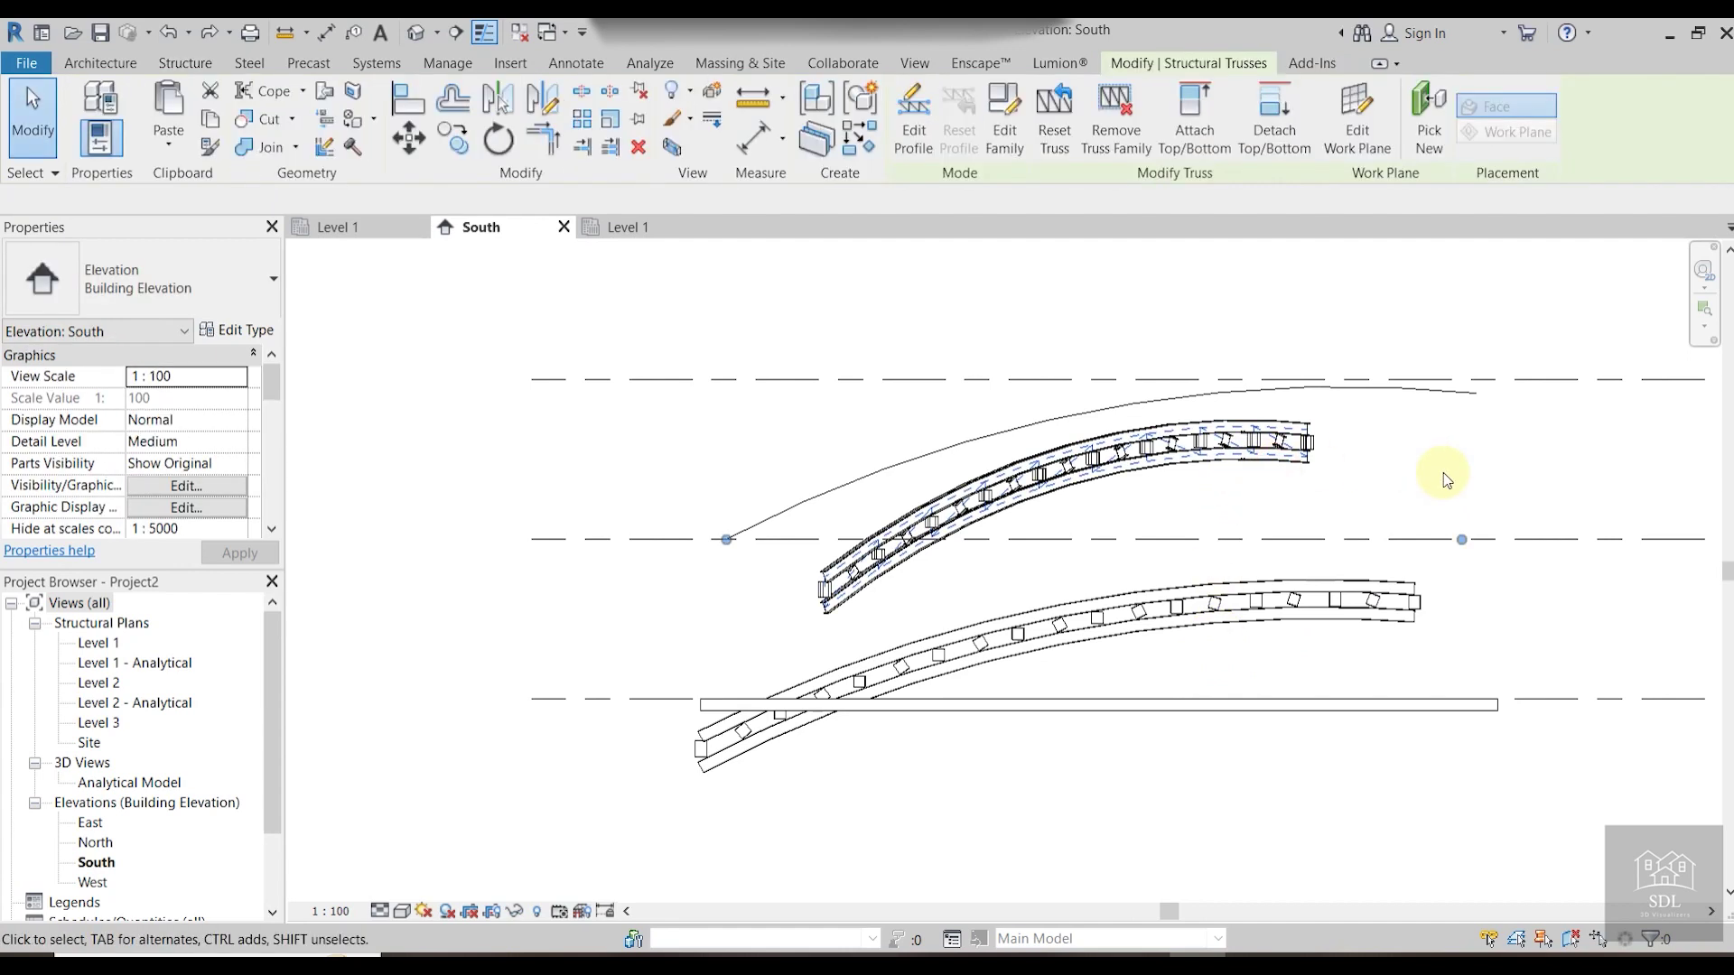
key(Delete)
Move the remaining truss up to Level 2 by its bottom chord's lower left corner, to just below the sketched arc's left end.
click(950, 643)
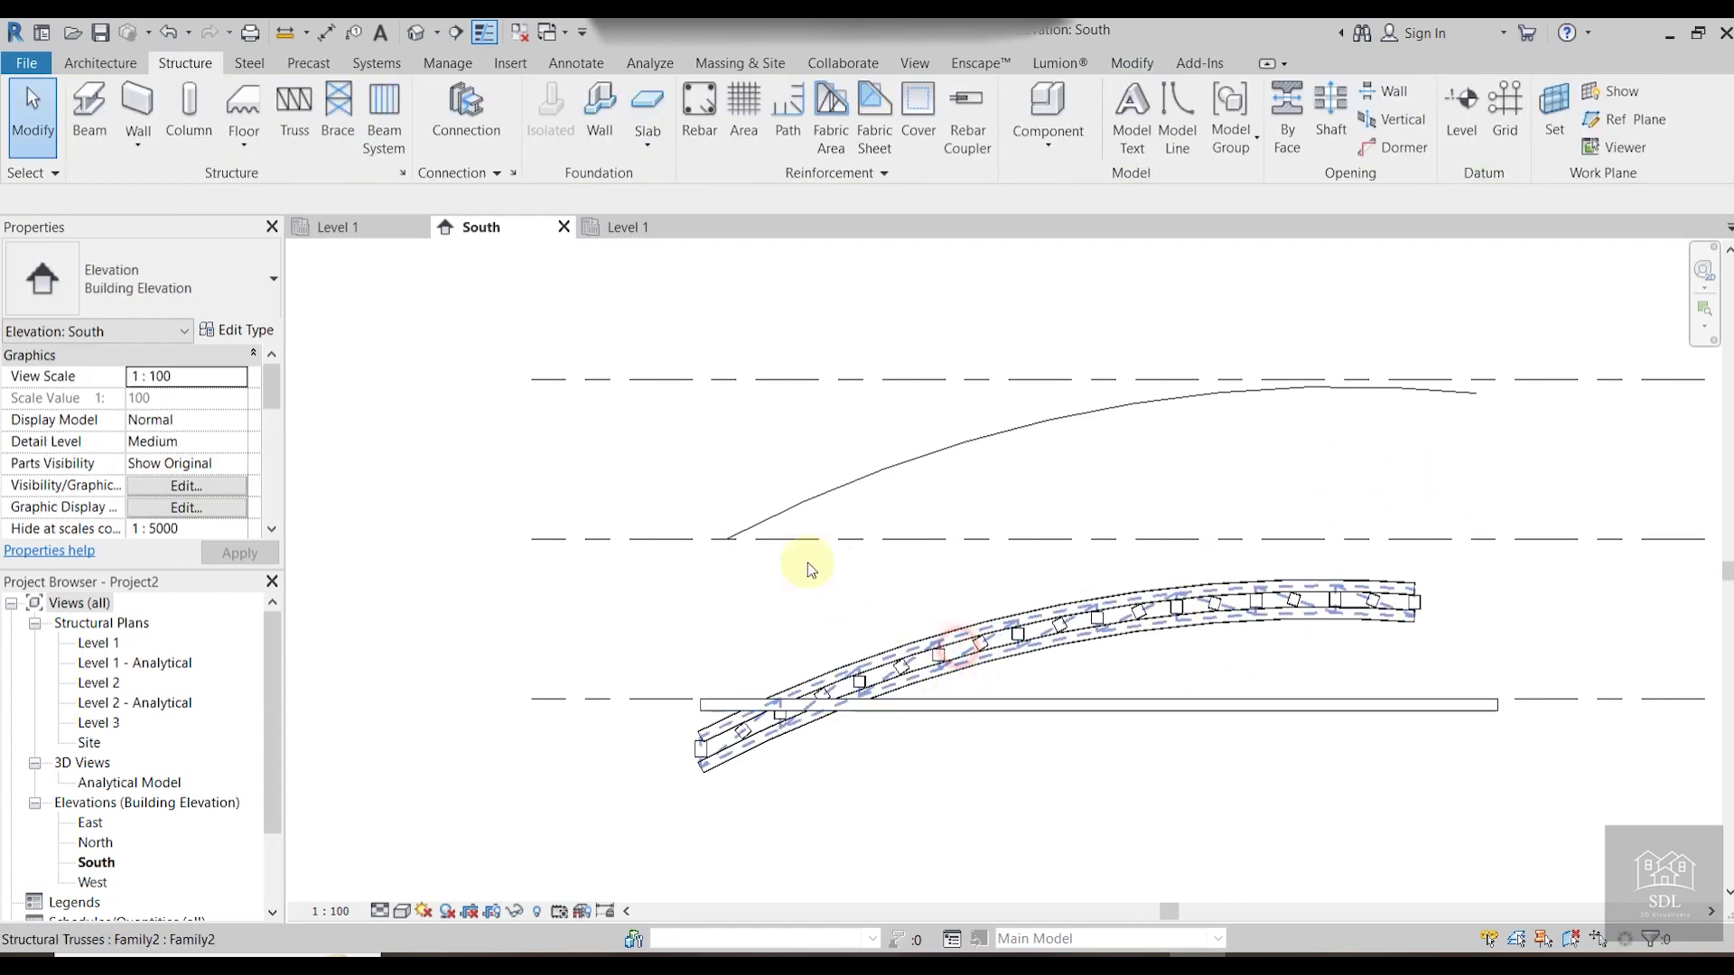
click(428, 142)
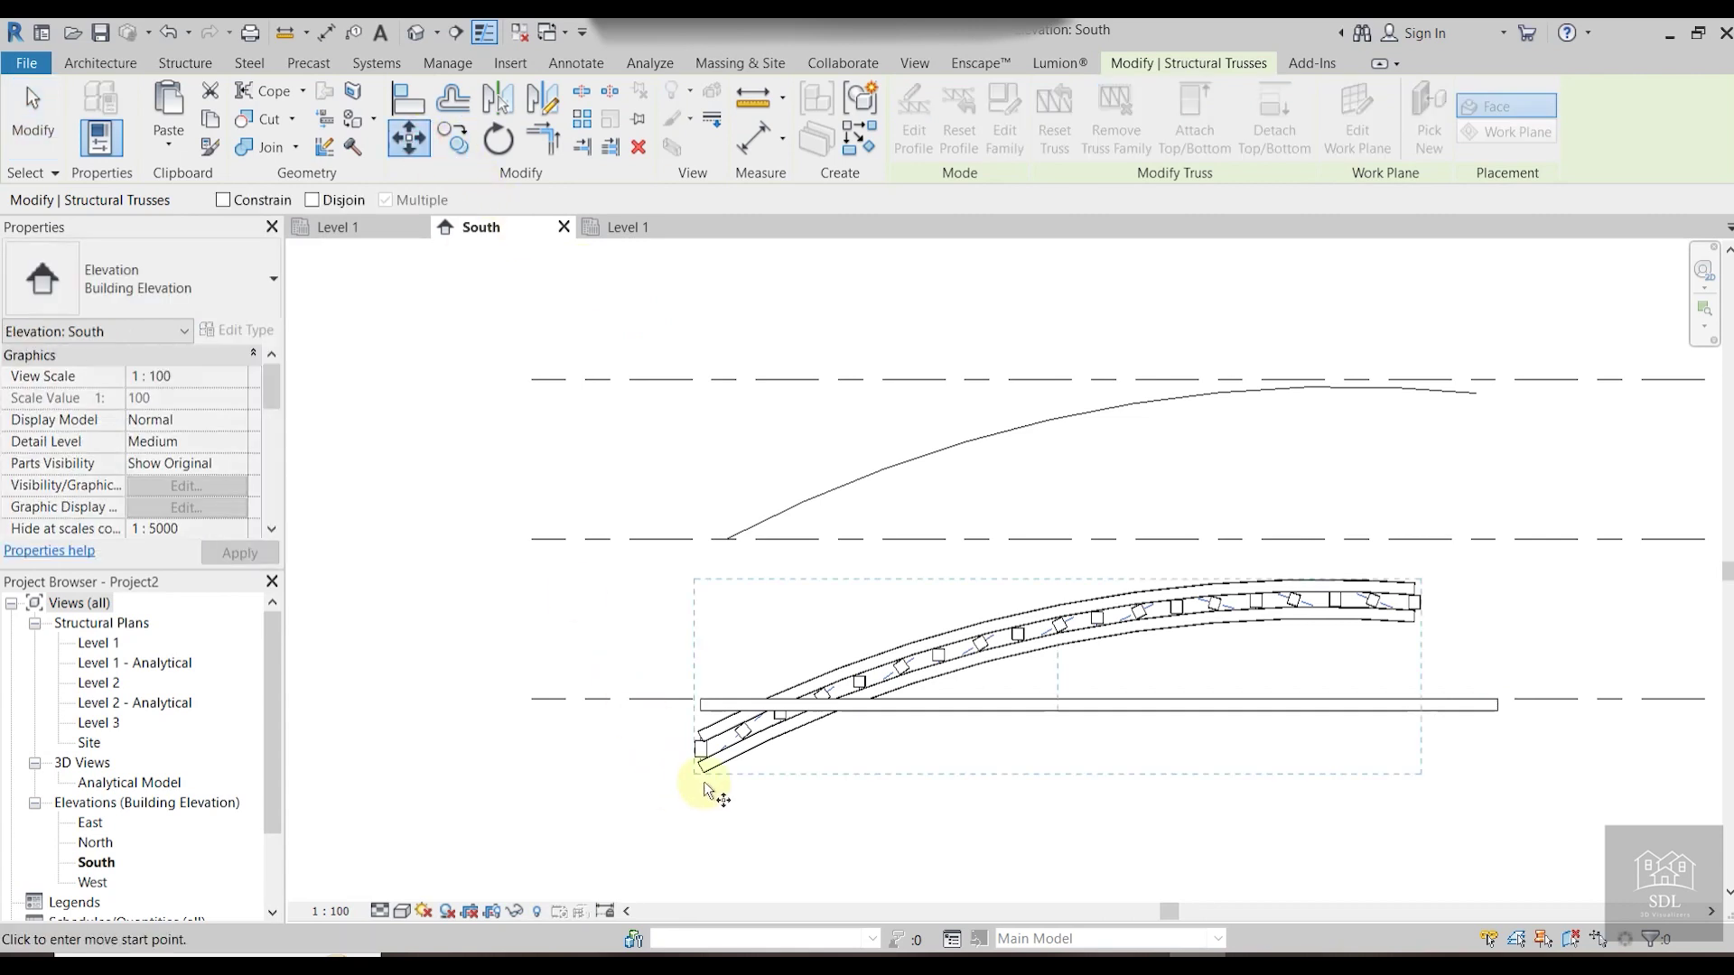
scroll(702, 782, up, 3)
scroll(698, 780, up, 2)
scroll(703, 764, up, 3)
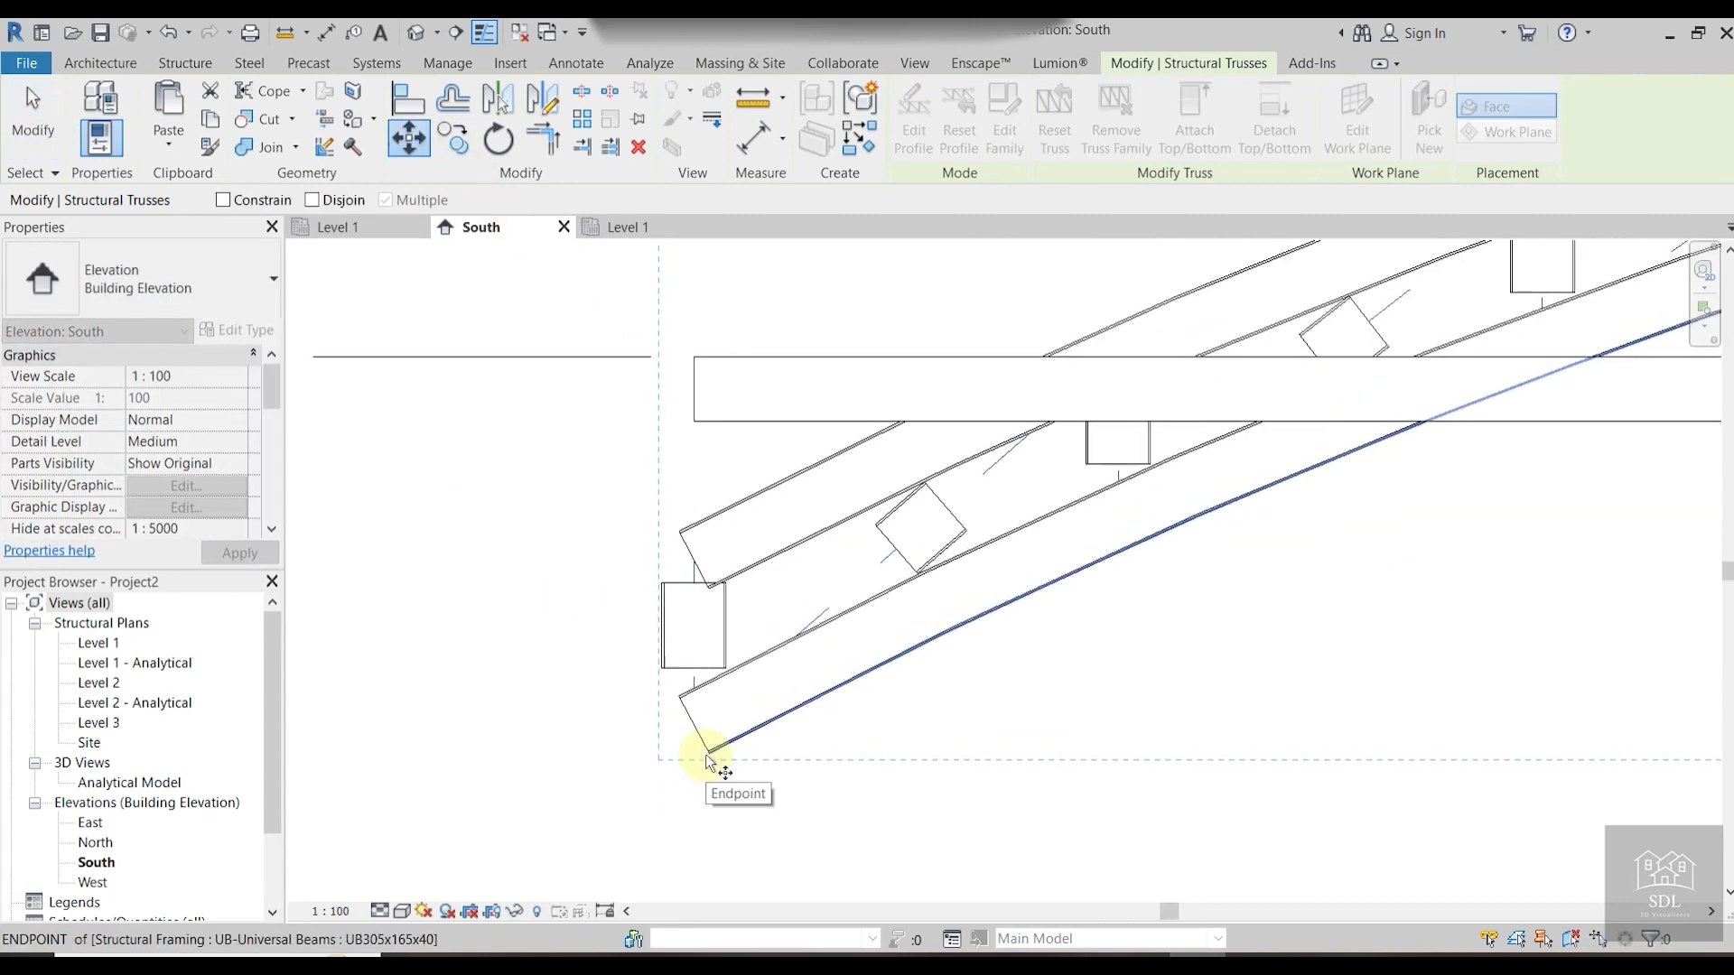
click(708, 756)
scroll(720, 708, down, 3)
middle_drag(693, 398, 751, 954)
scroll(819, 563, up, 1)
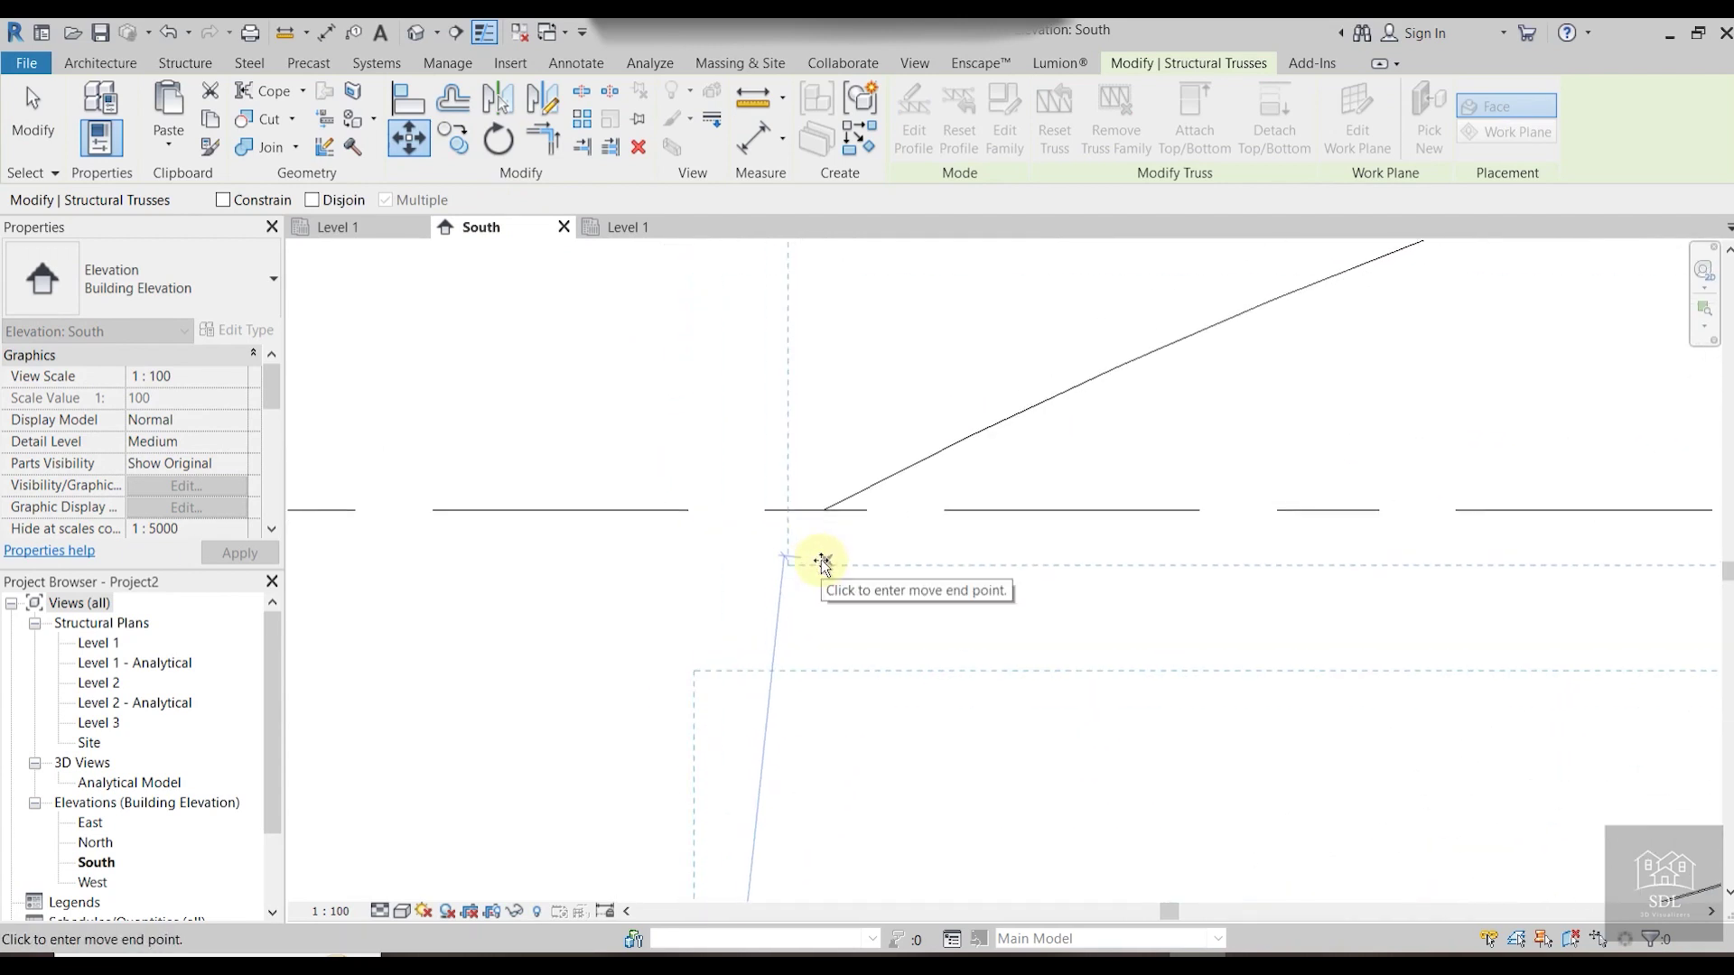
click(822, 562)
middle_drag(882, 599, 847, 532)
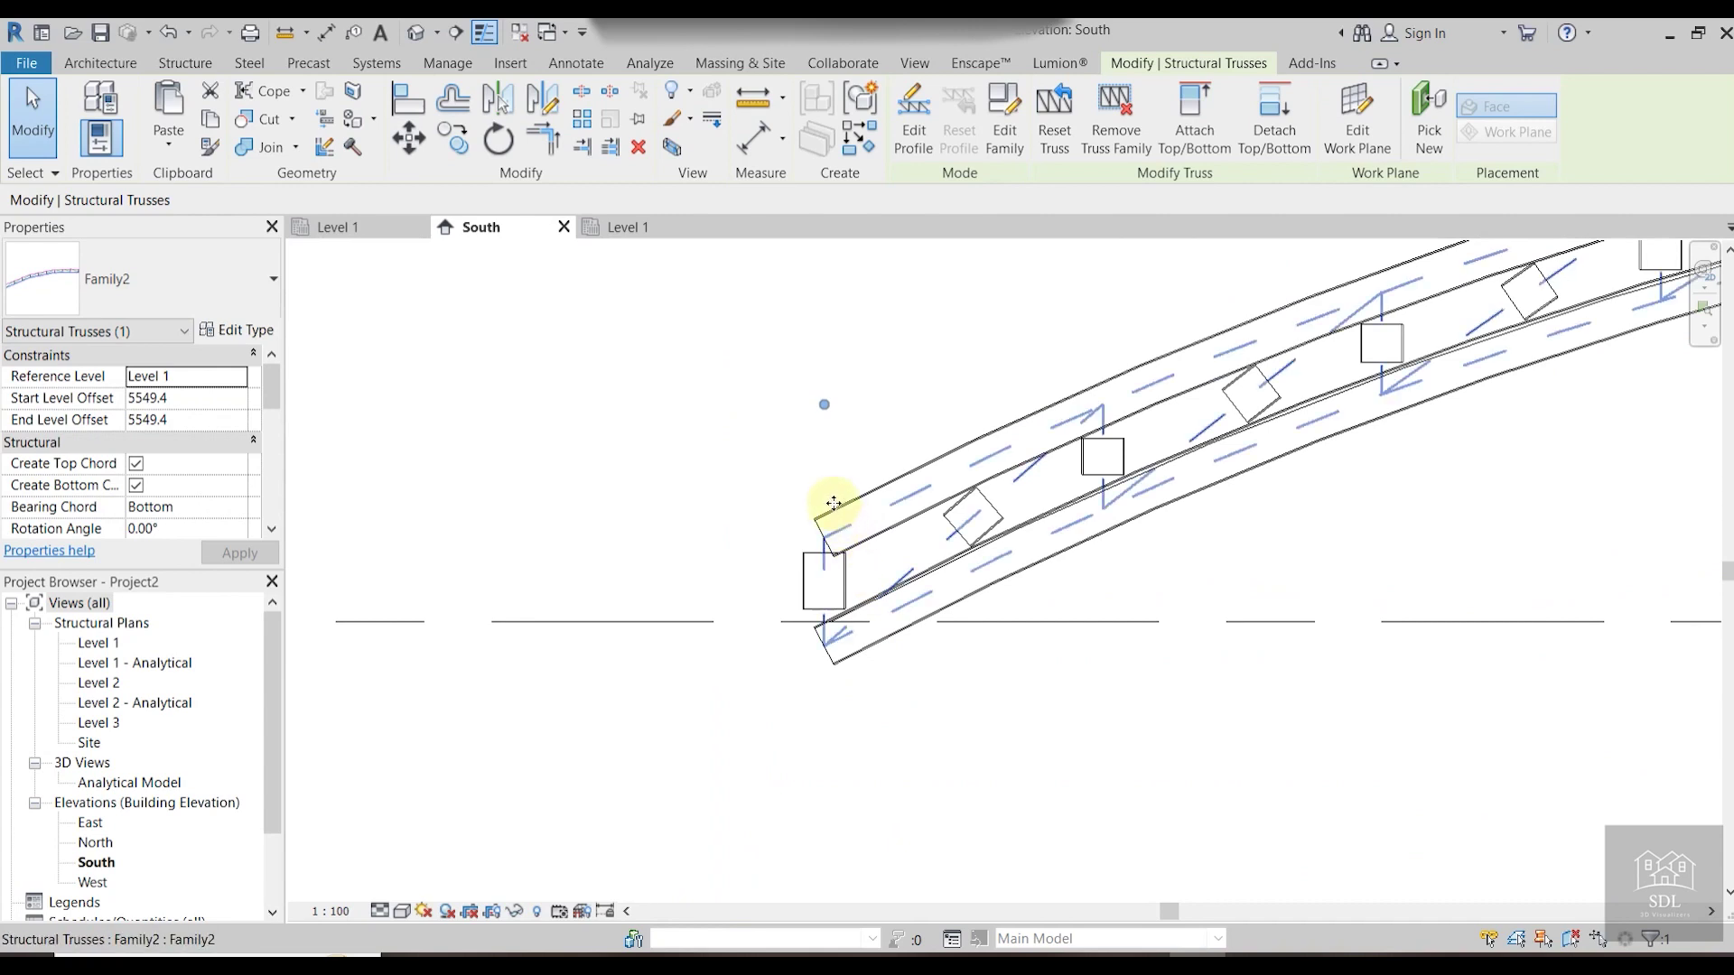
Move the truss straight down about 1400 mm, using the top chord's left corner as the start point.
click(411, 140)
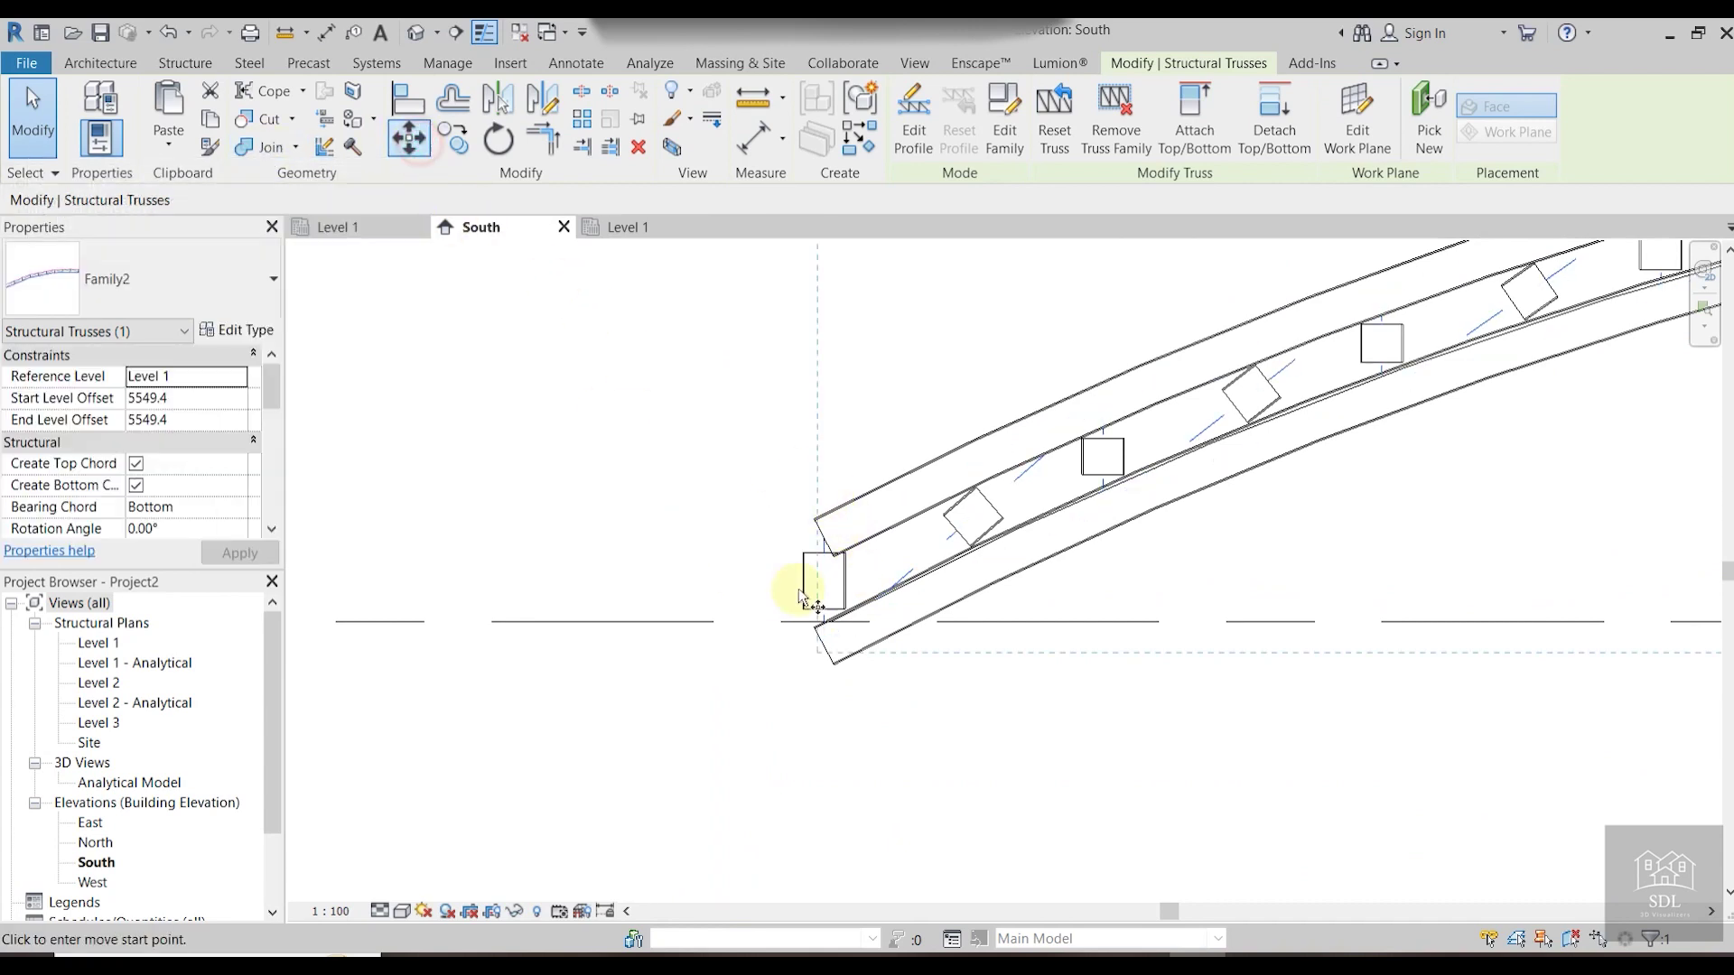
scroll(820, 532, up, 5)
scroll(820, 479, up, 3)
click(806, 434)
scroll(848, 695, down, 5)
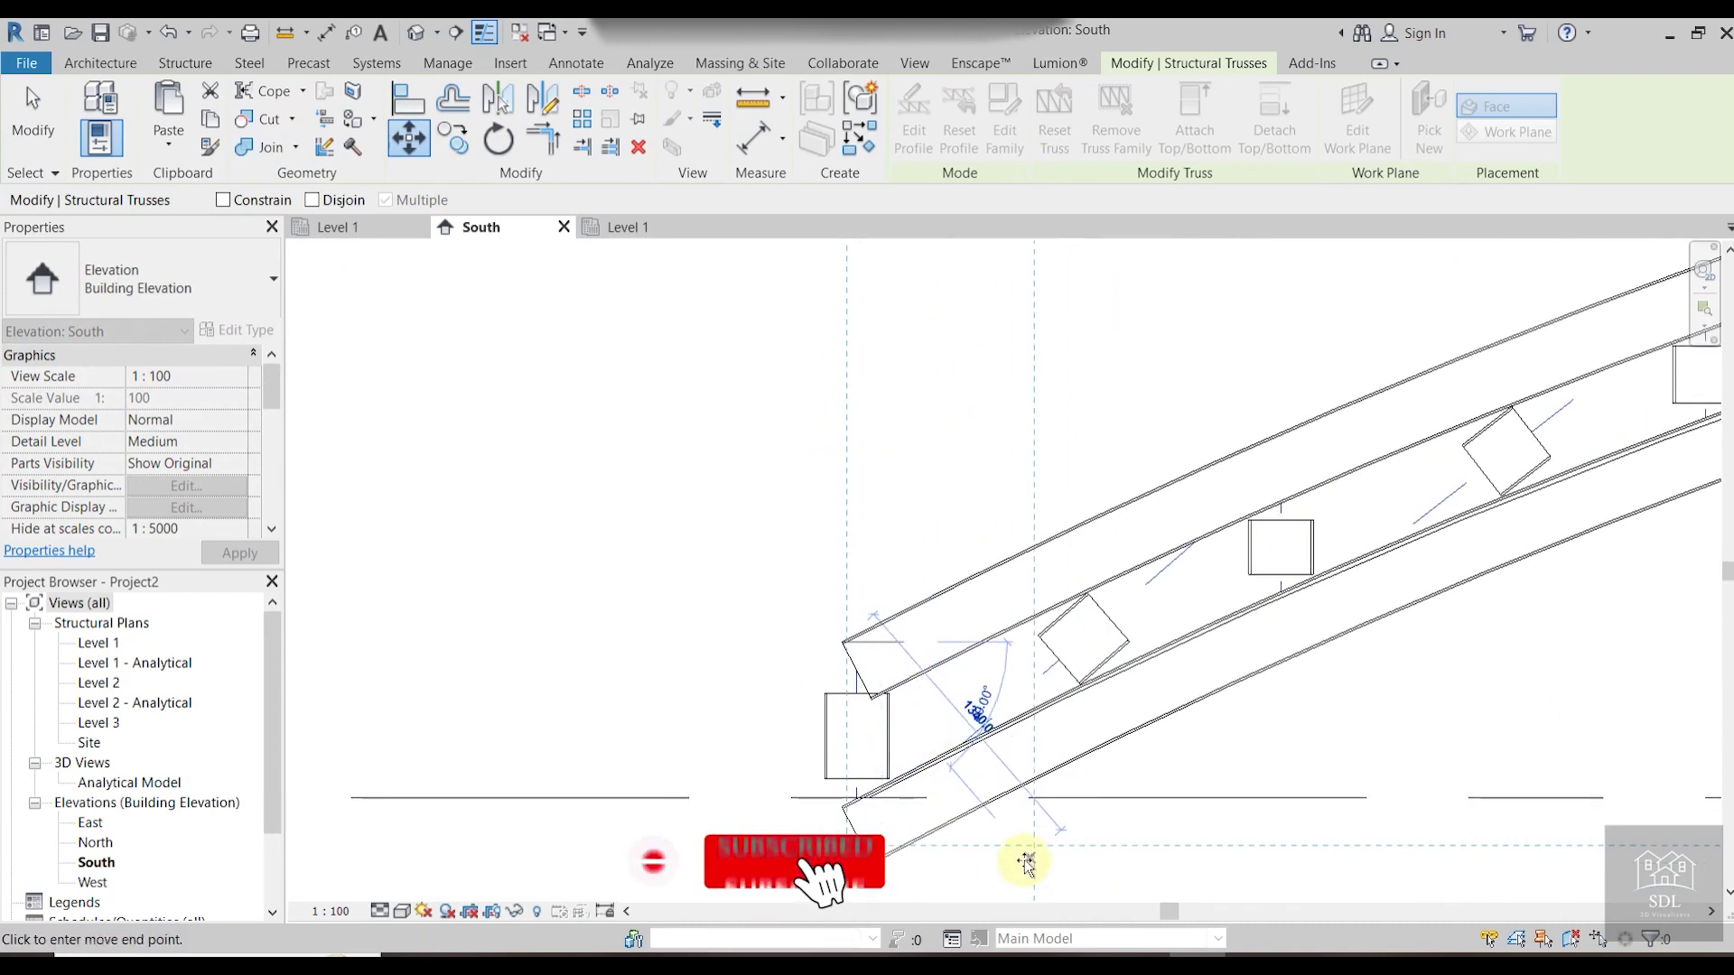
middle_drag(1218, 796, 1036, 617)
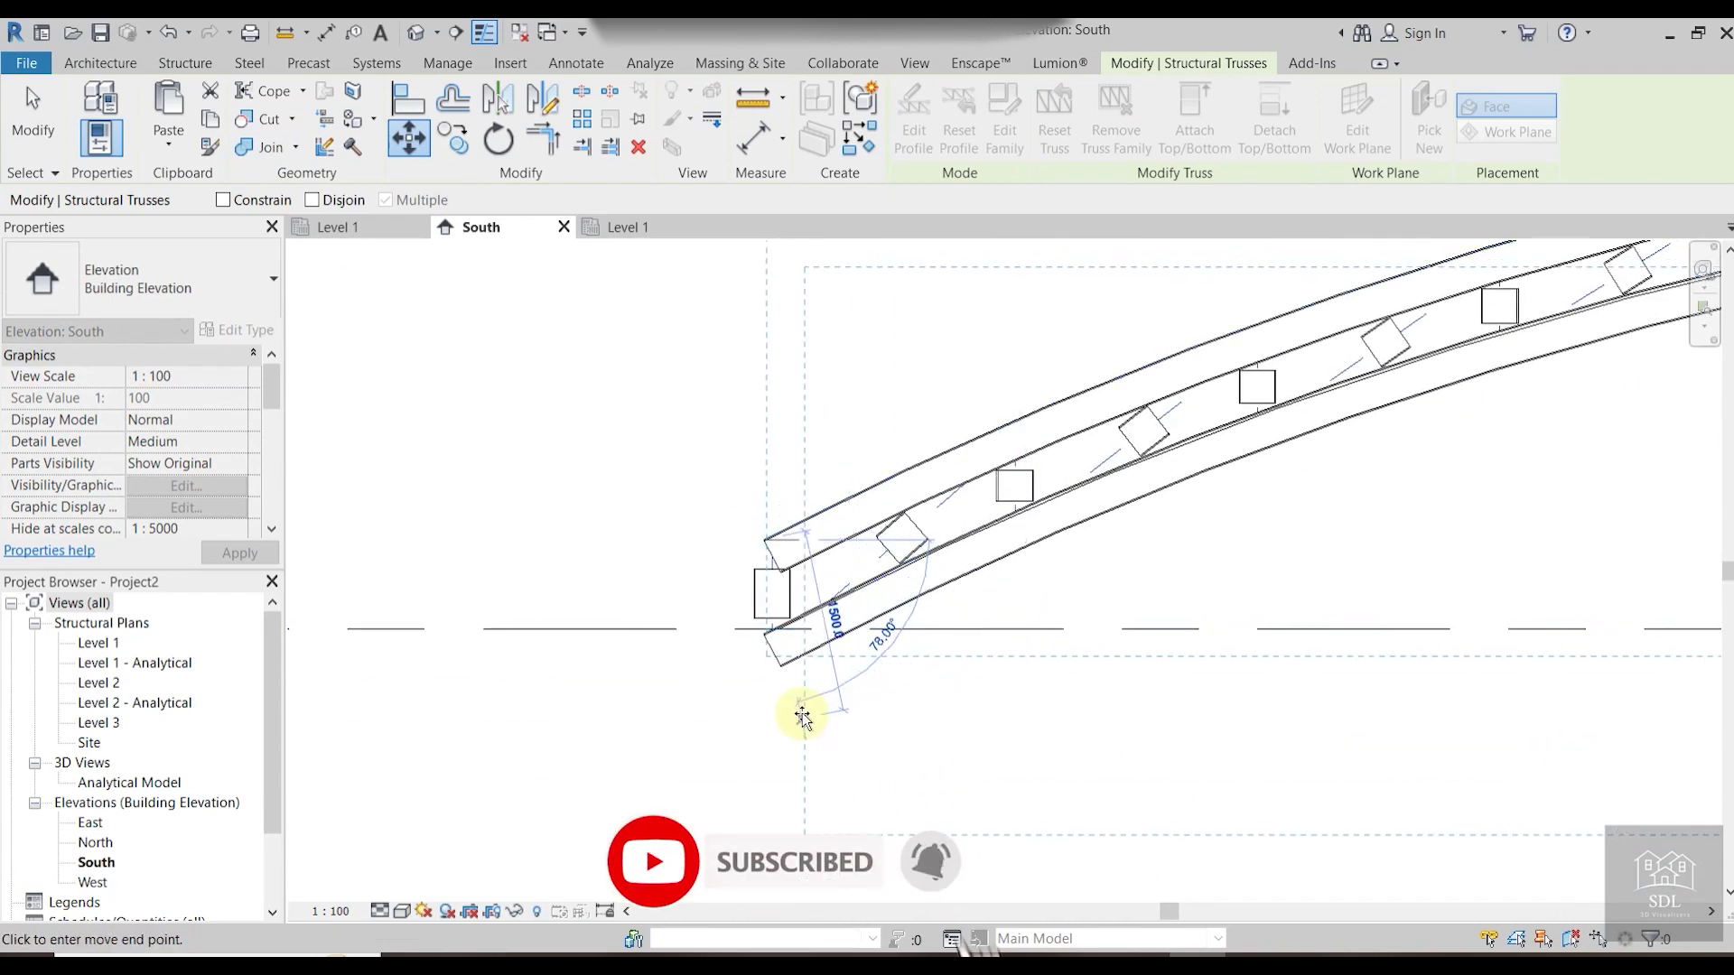
click(765, 718)
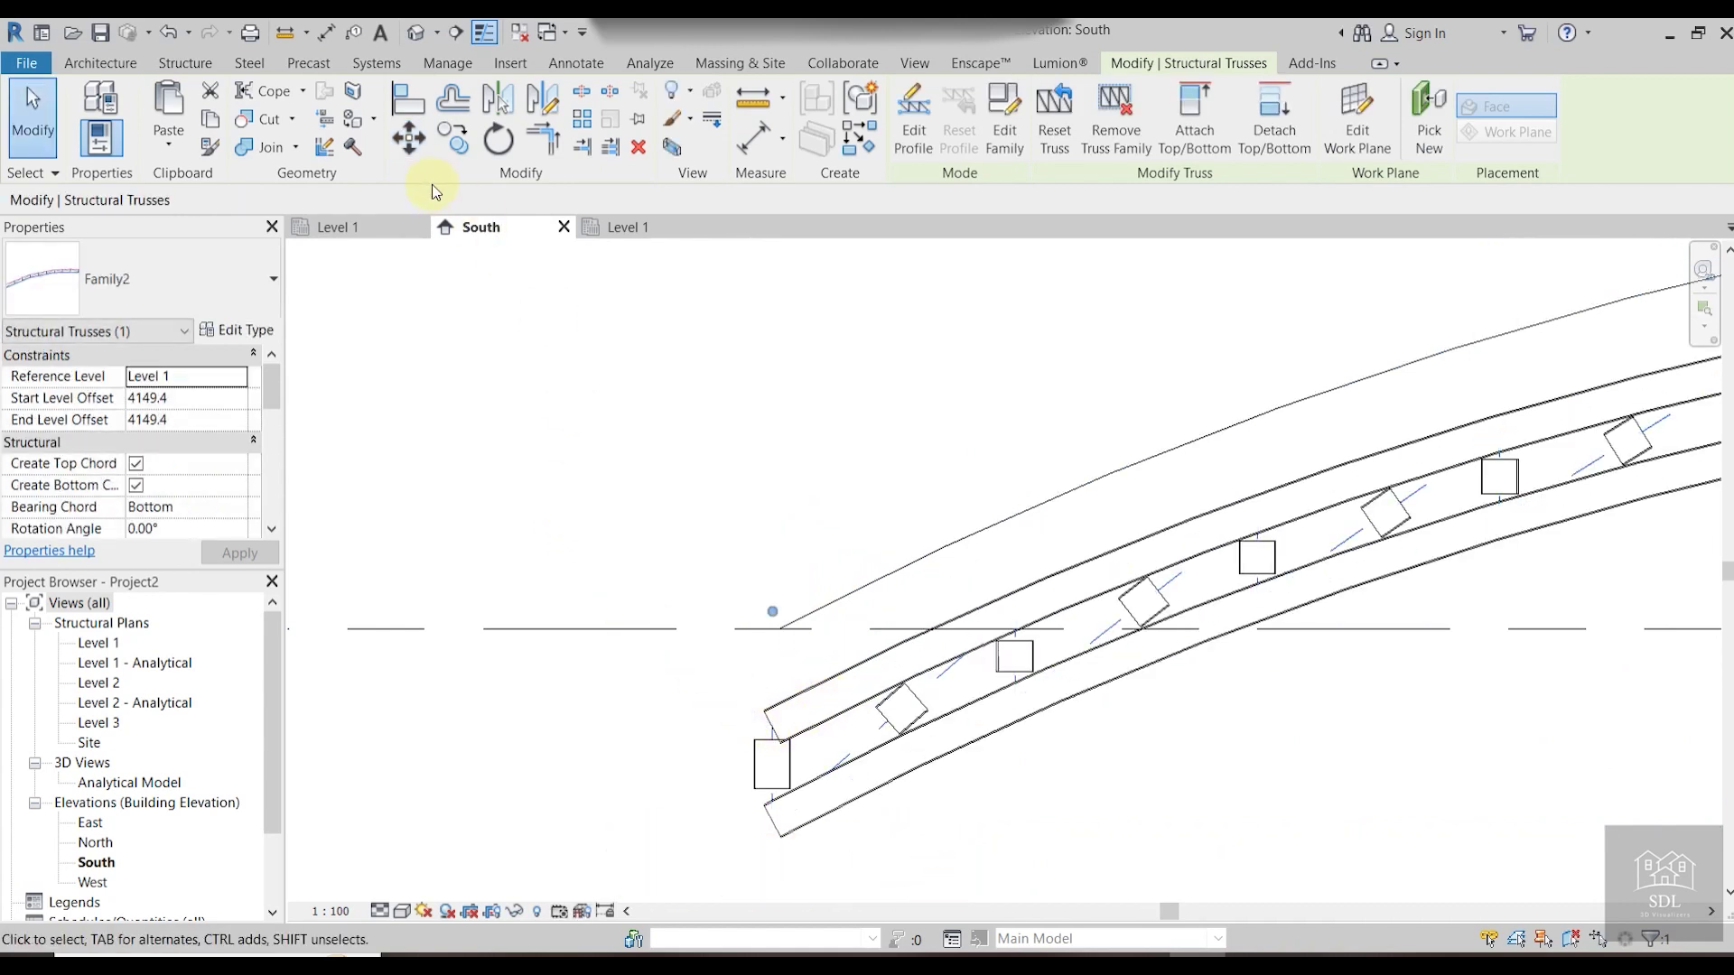
Move the truss so the top chord's upper left corner meets the sketched arc's left end on Level 2.
click(403, 151)
scroll(758, 722, up, 5)
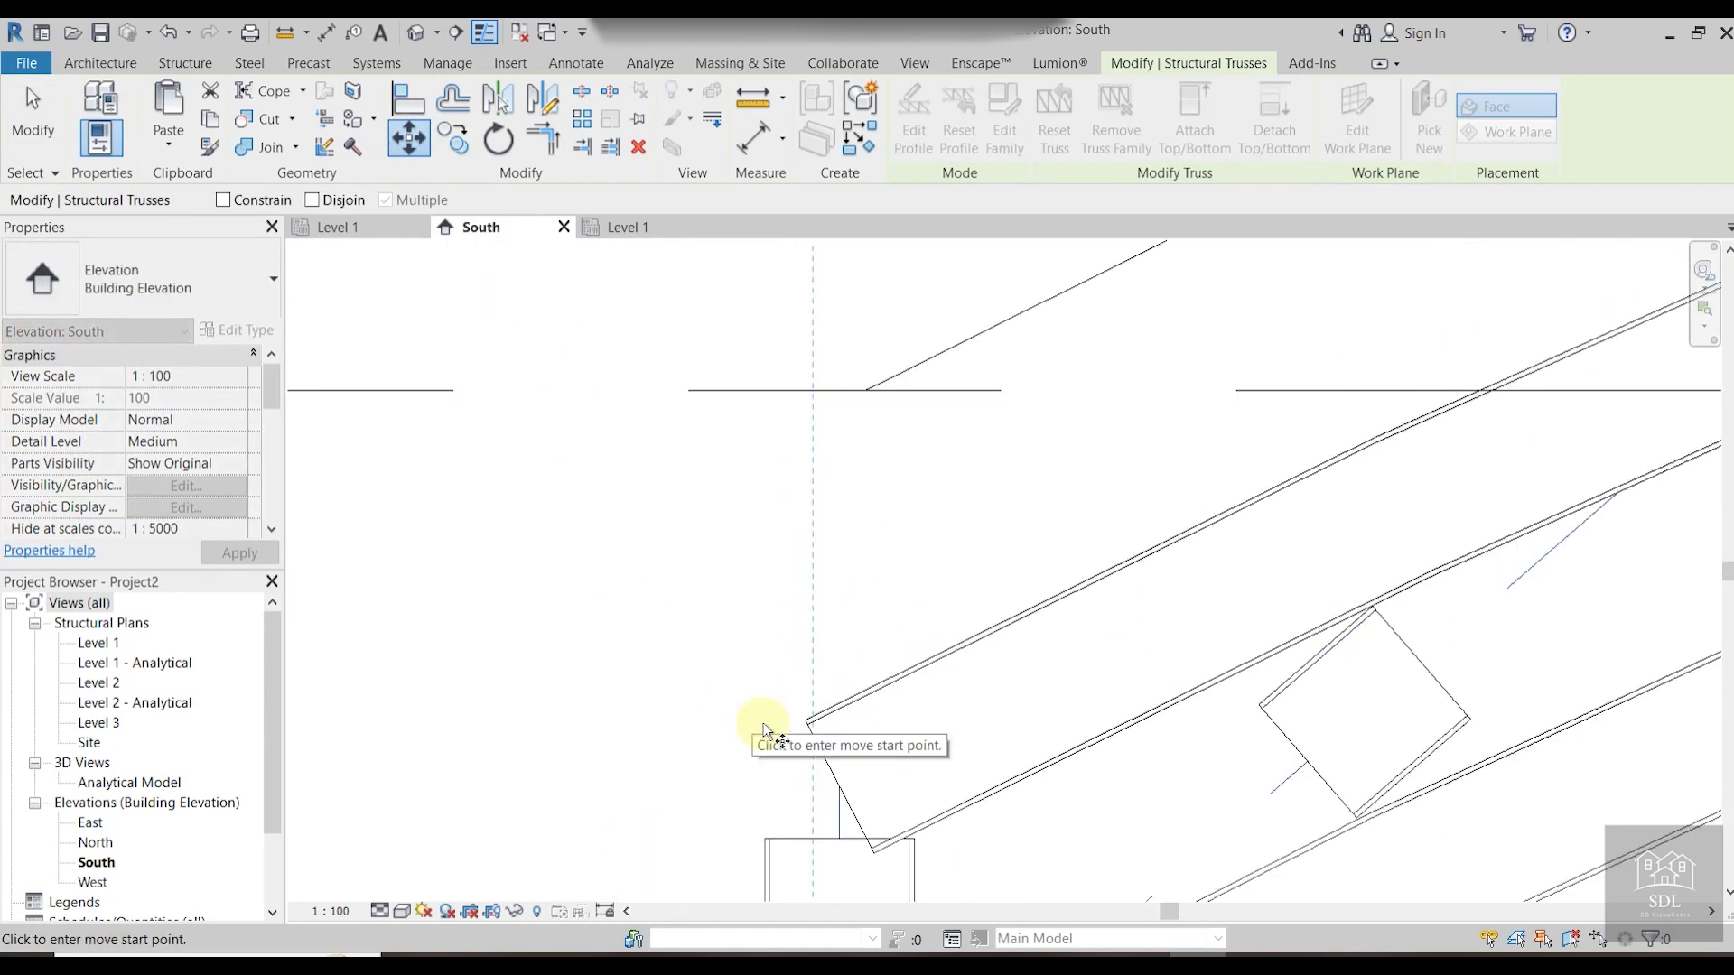
click(834, 701)
scroll(1008, 442, down, 2)
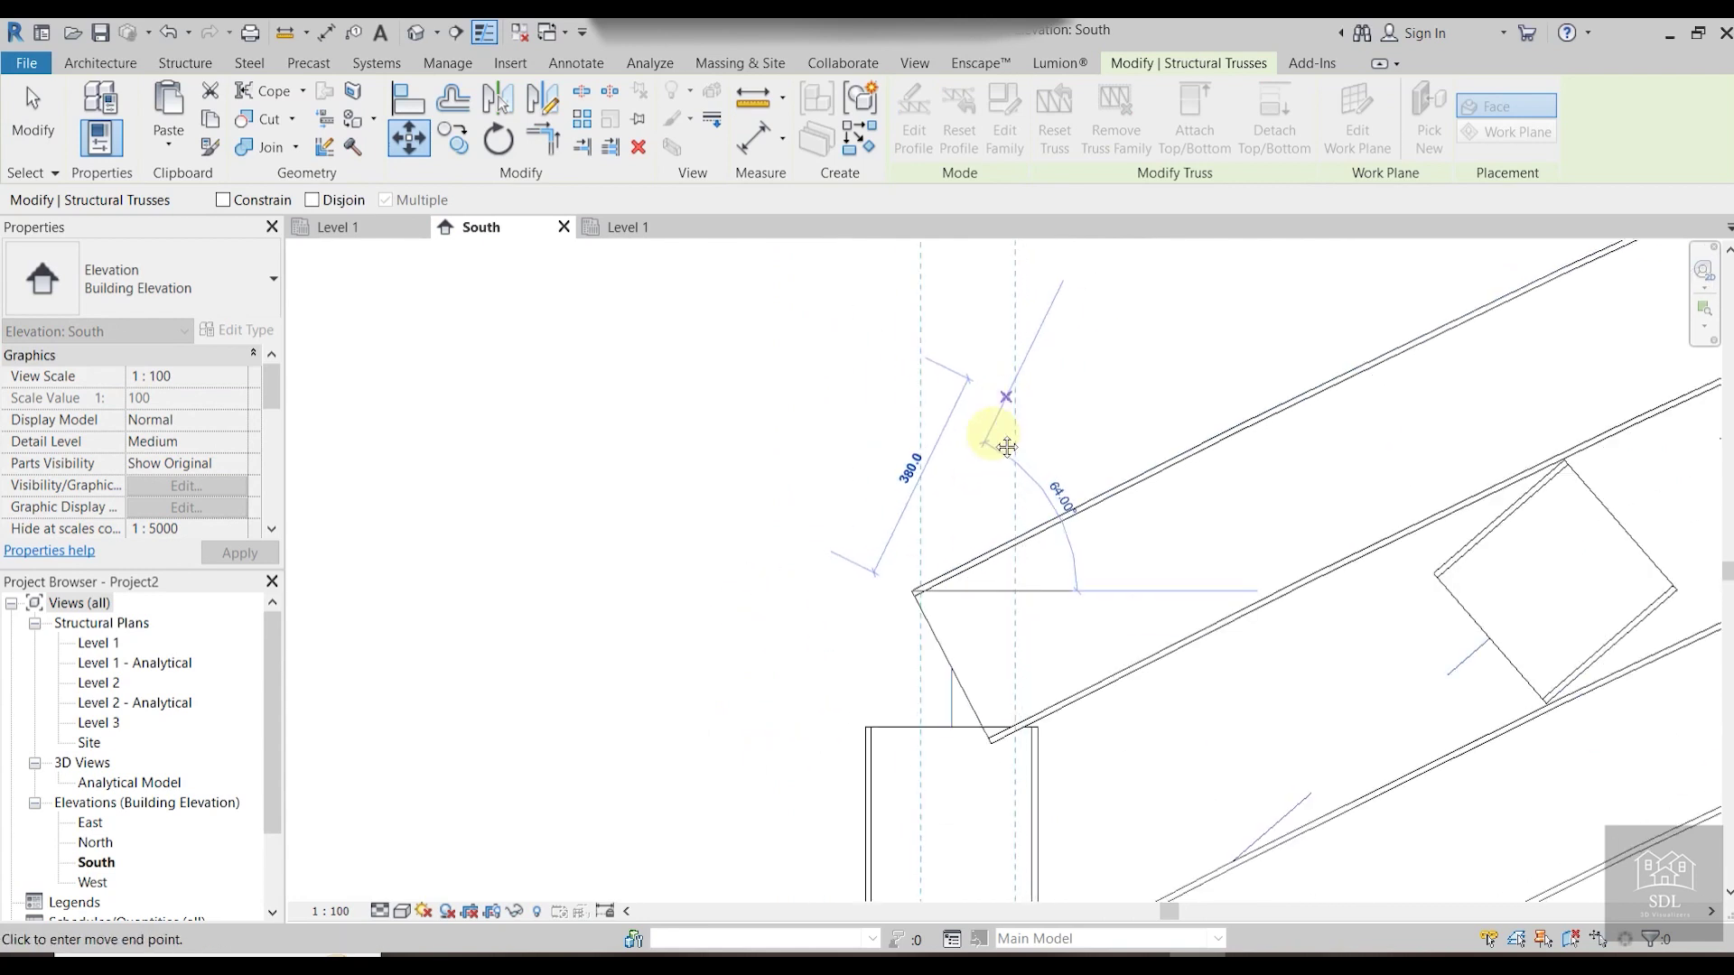
middle_drag(1004, 280, 940, 647)
click(912, 589)
scroll(1120, 558, down, 4)
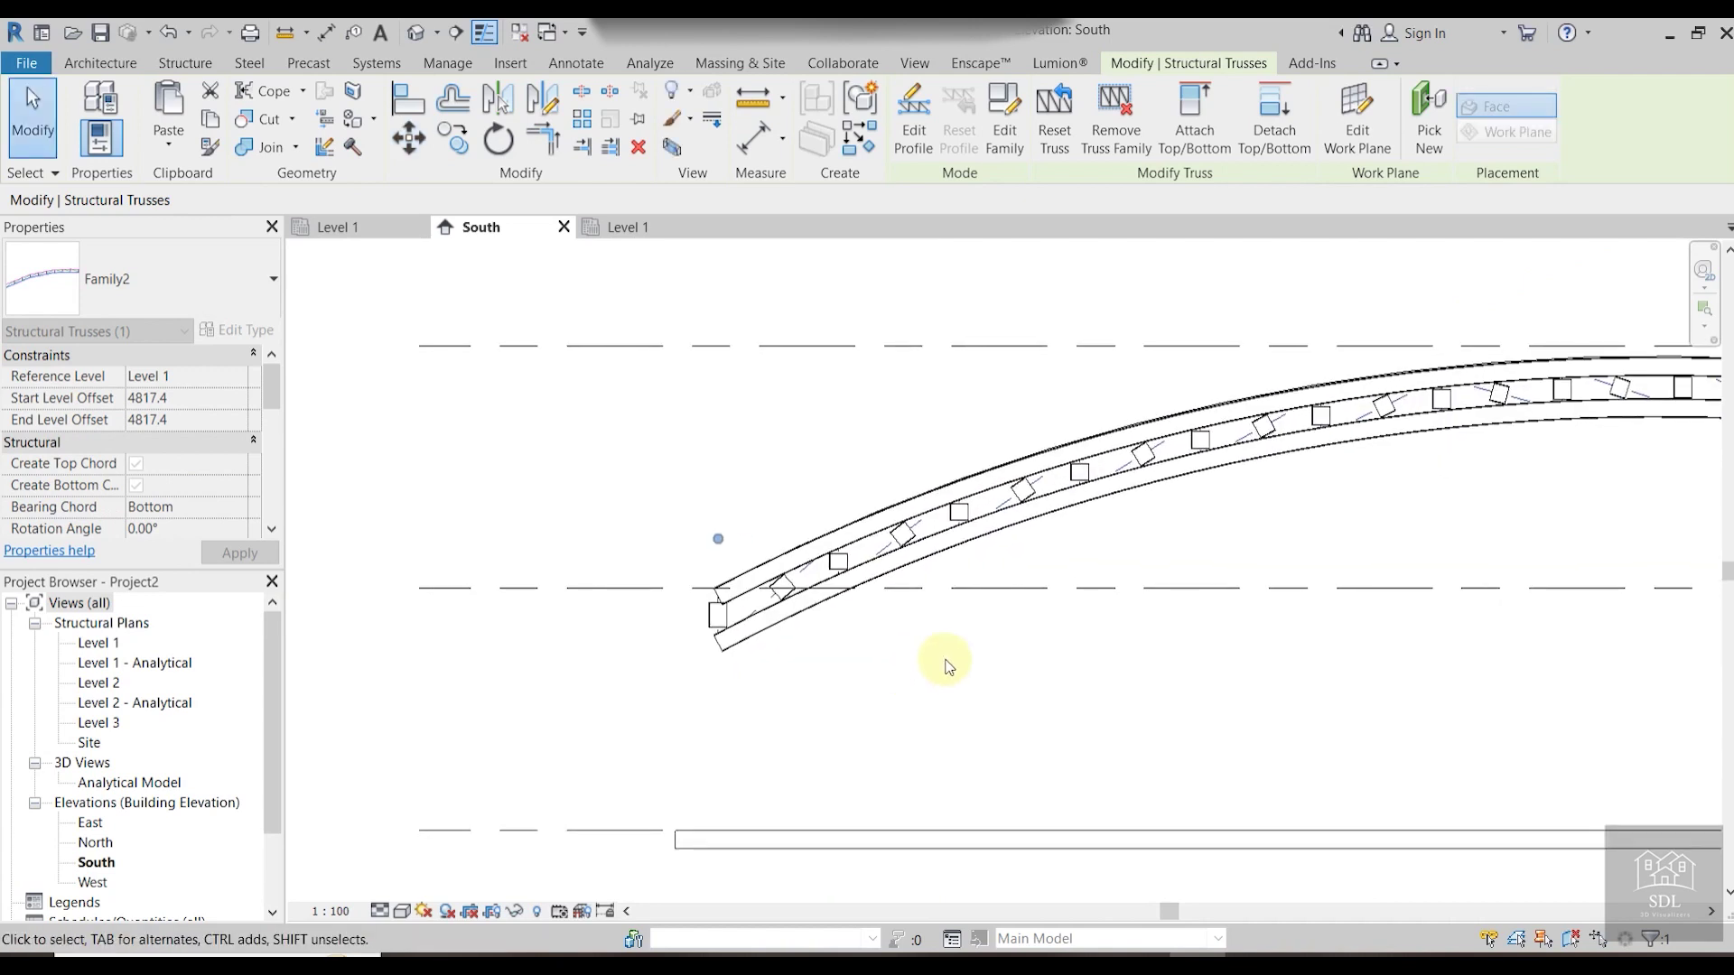
scroll(946, 666, down, 3)
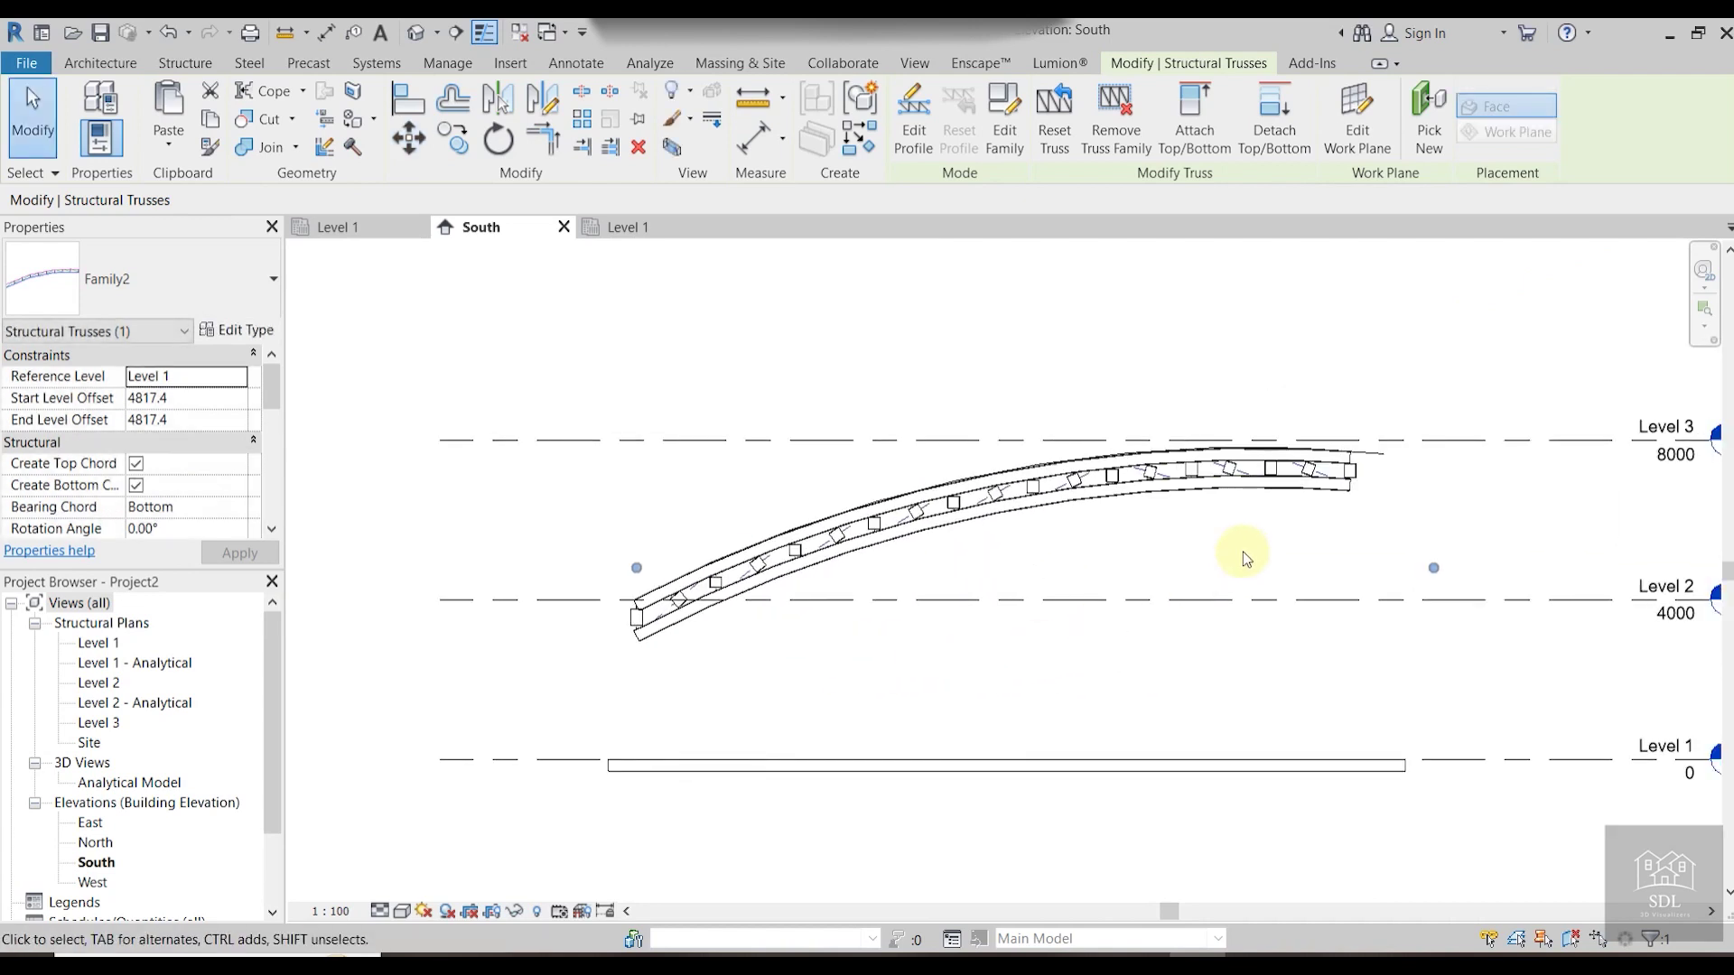
scroll(1358, 491, up, 2)
key(Escape)
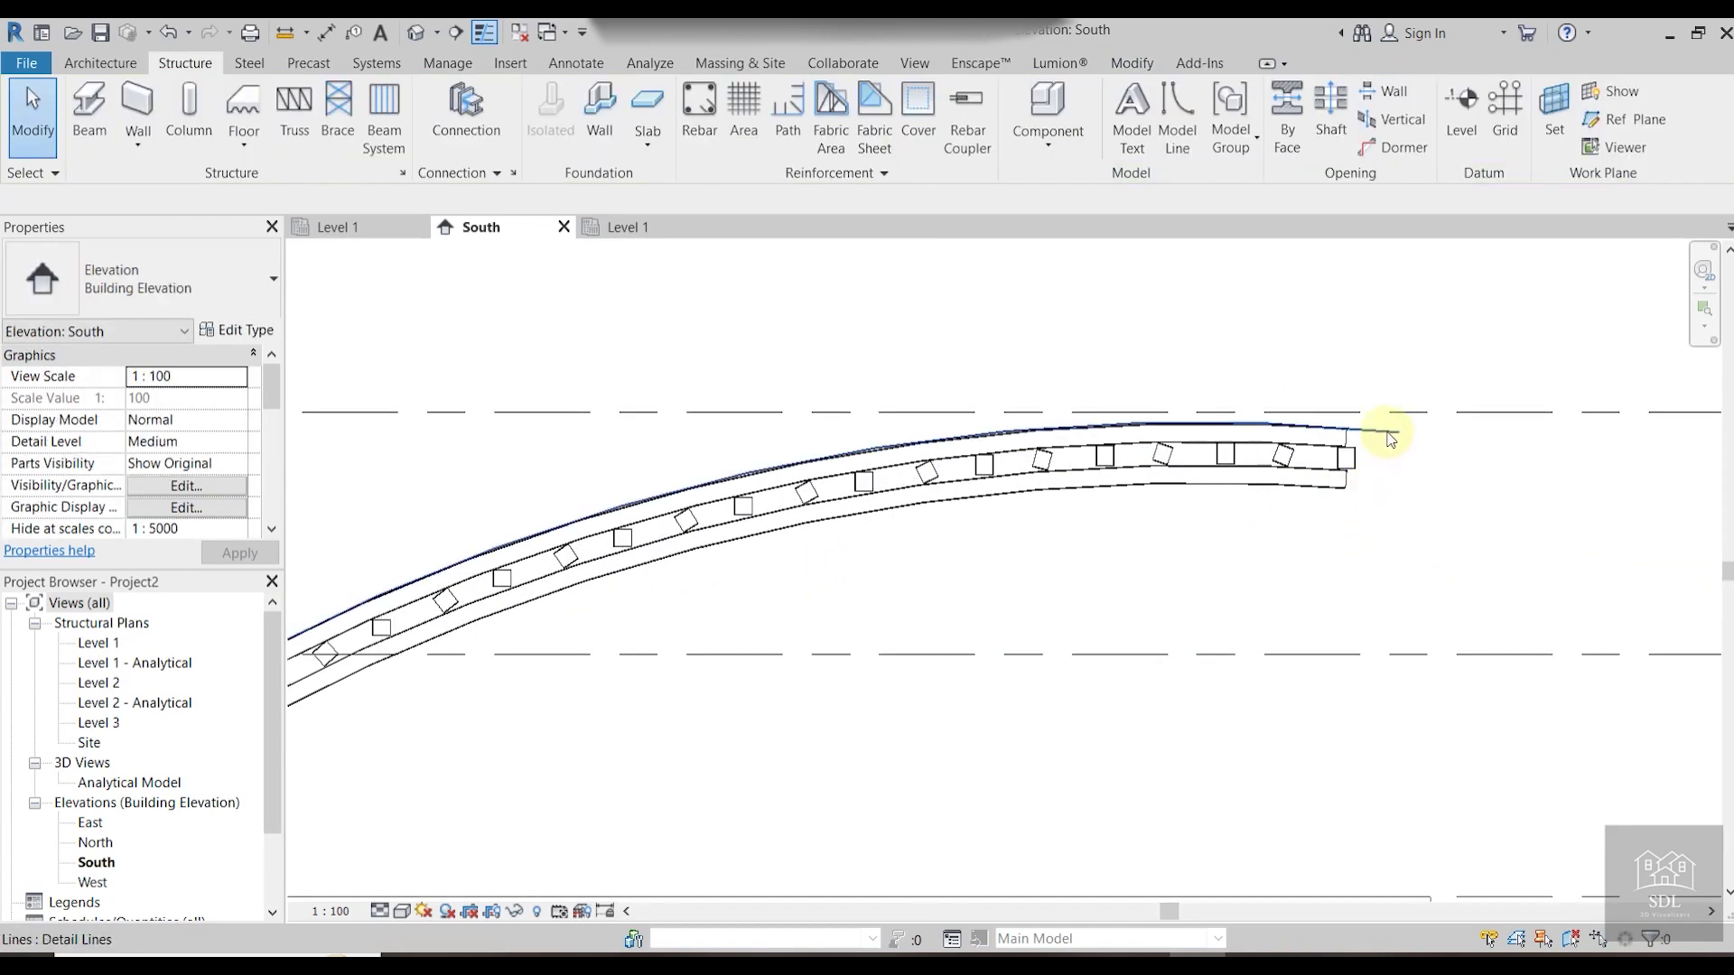
scroll(1389, 439, down, 2)
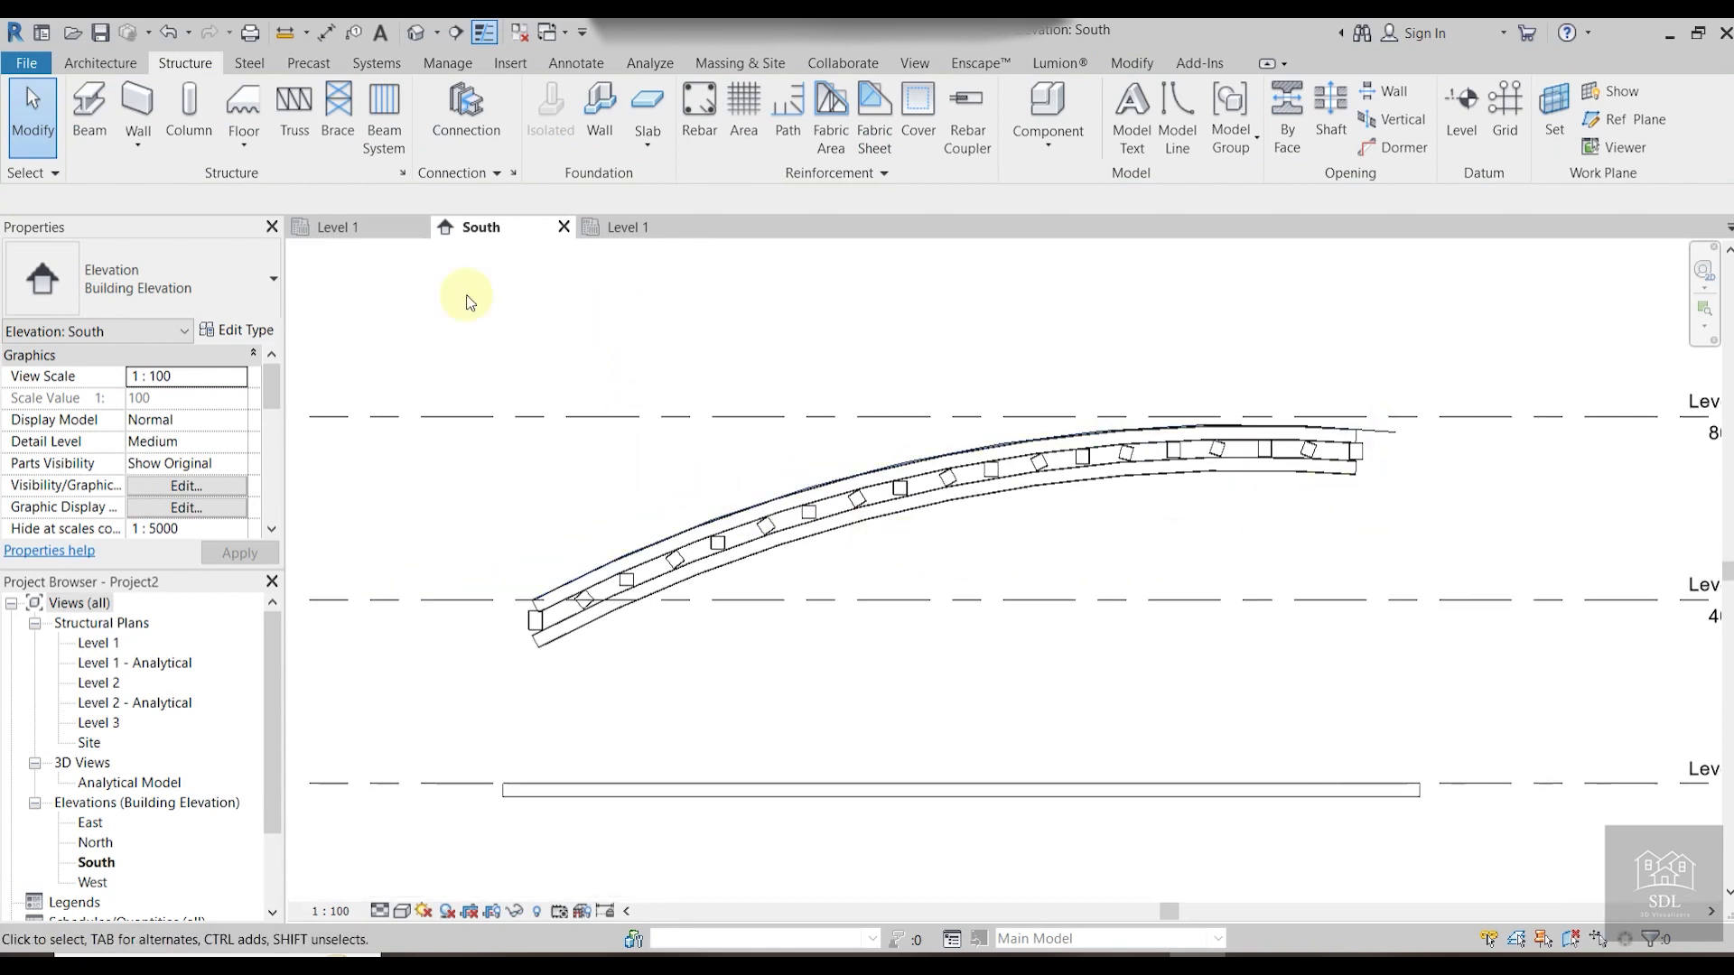
click(104, 63)
click(415, 149)
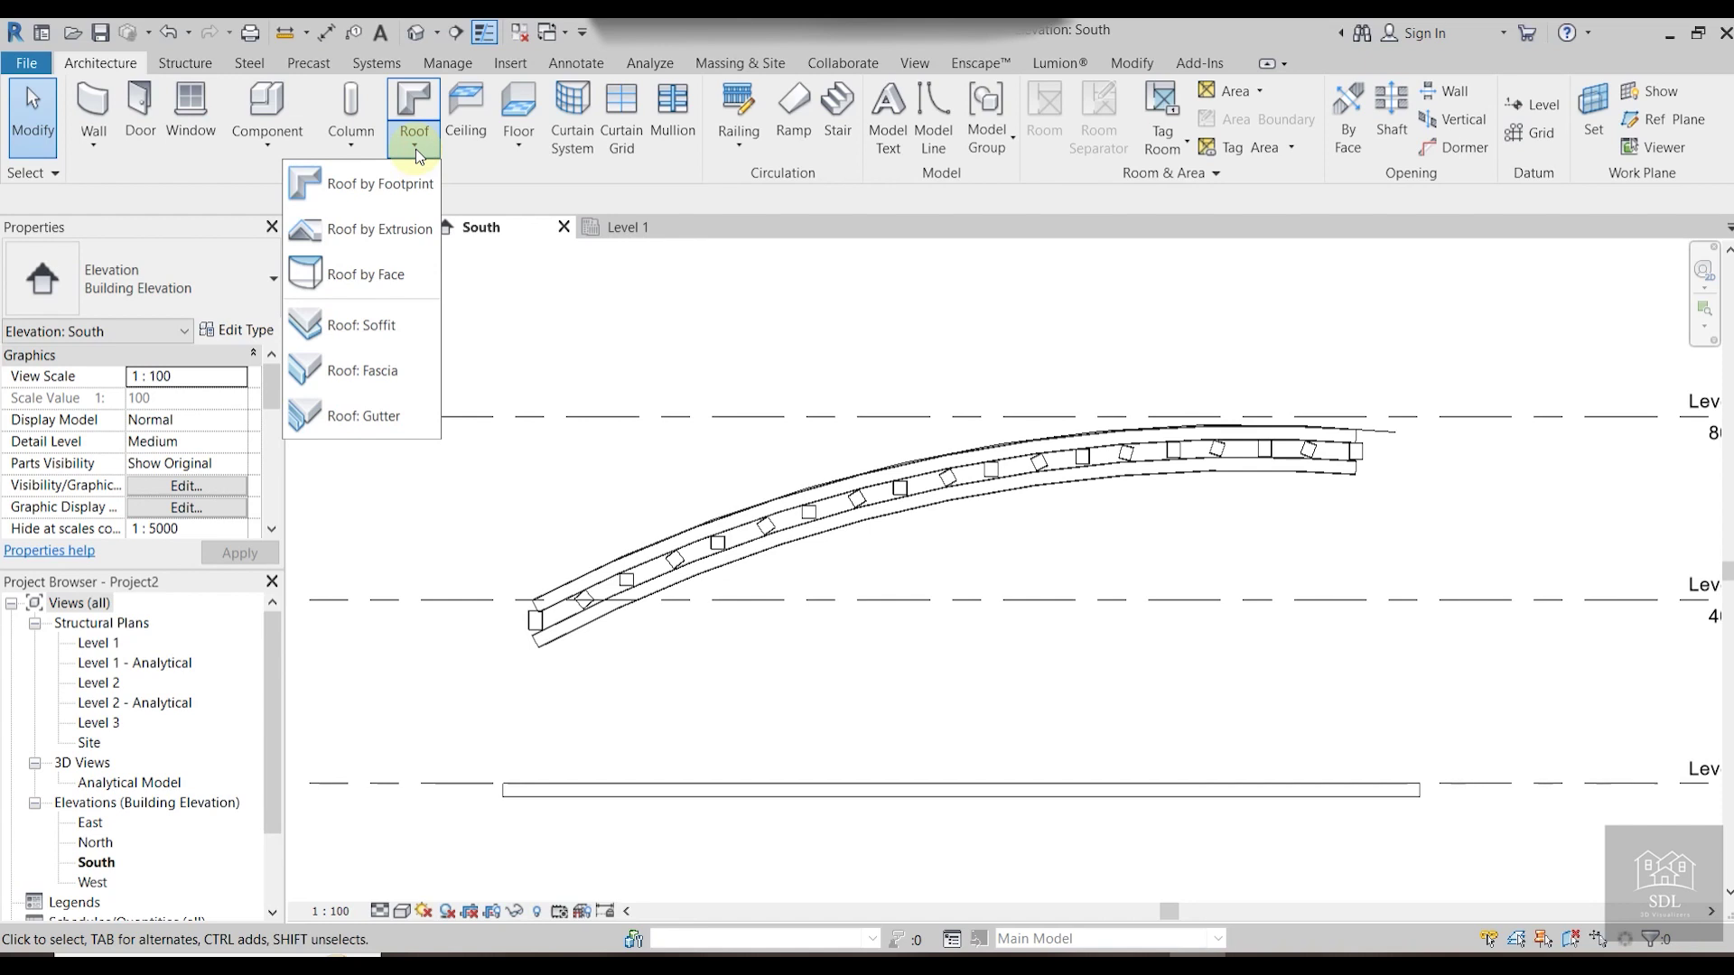
click(1049, 394)
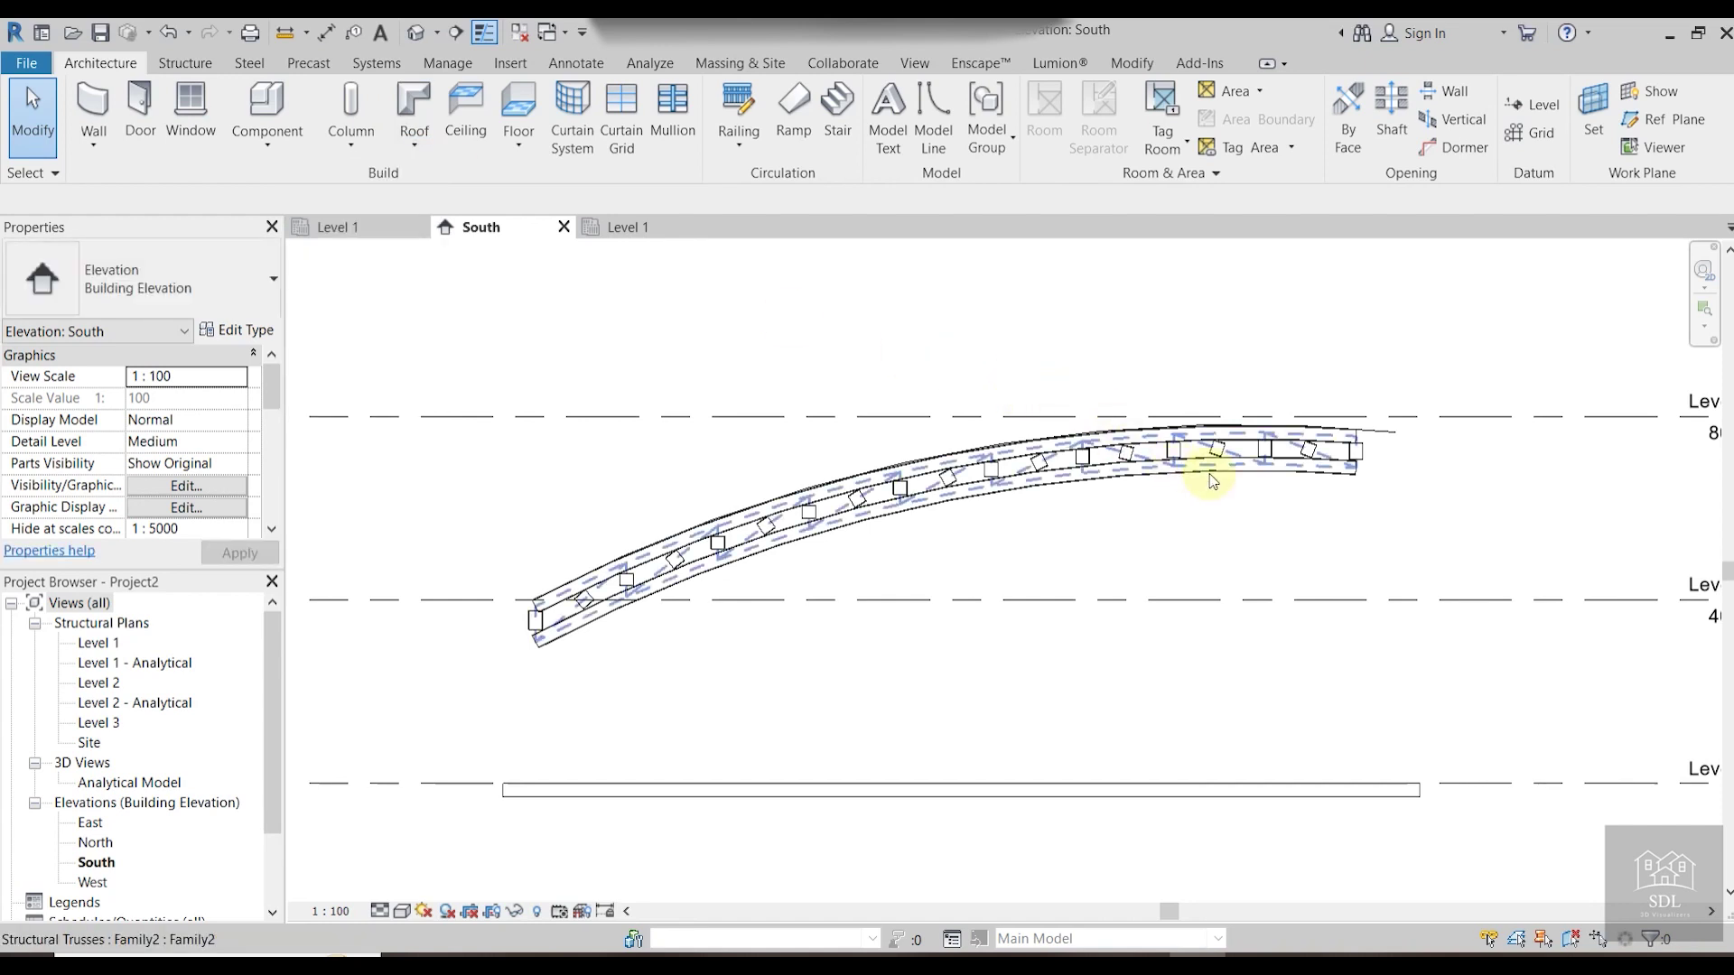
scroll(1359, 474, up, 4)
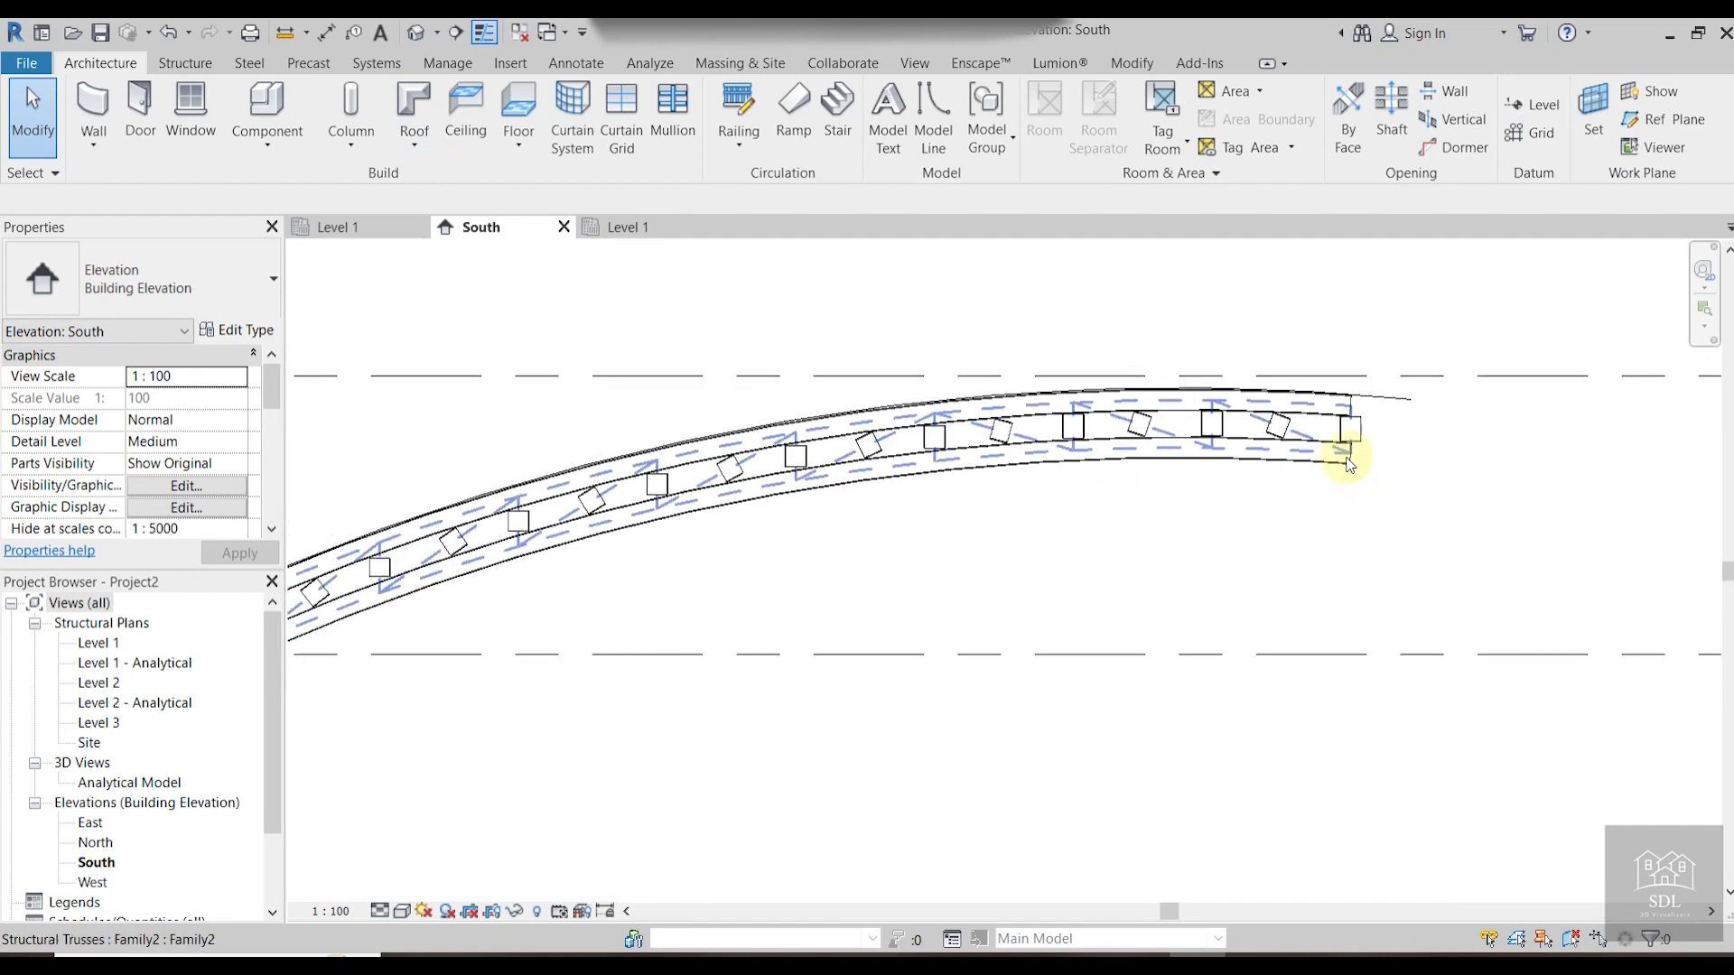
scroll(1337, 447, up, 2)
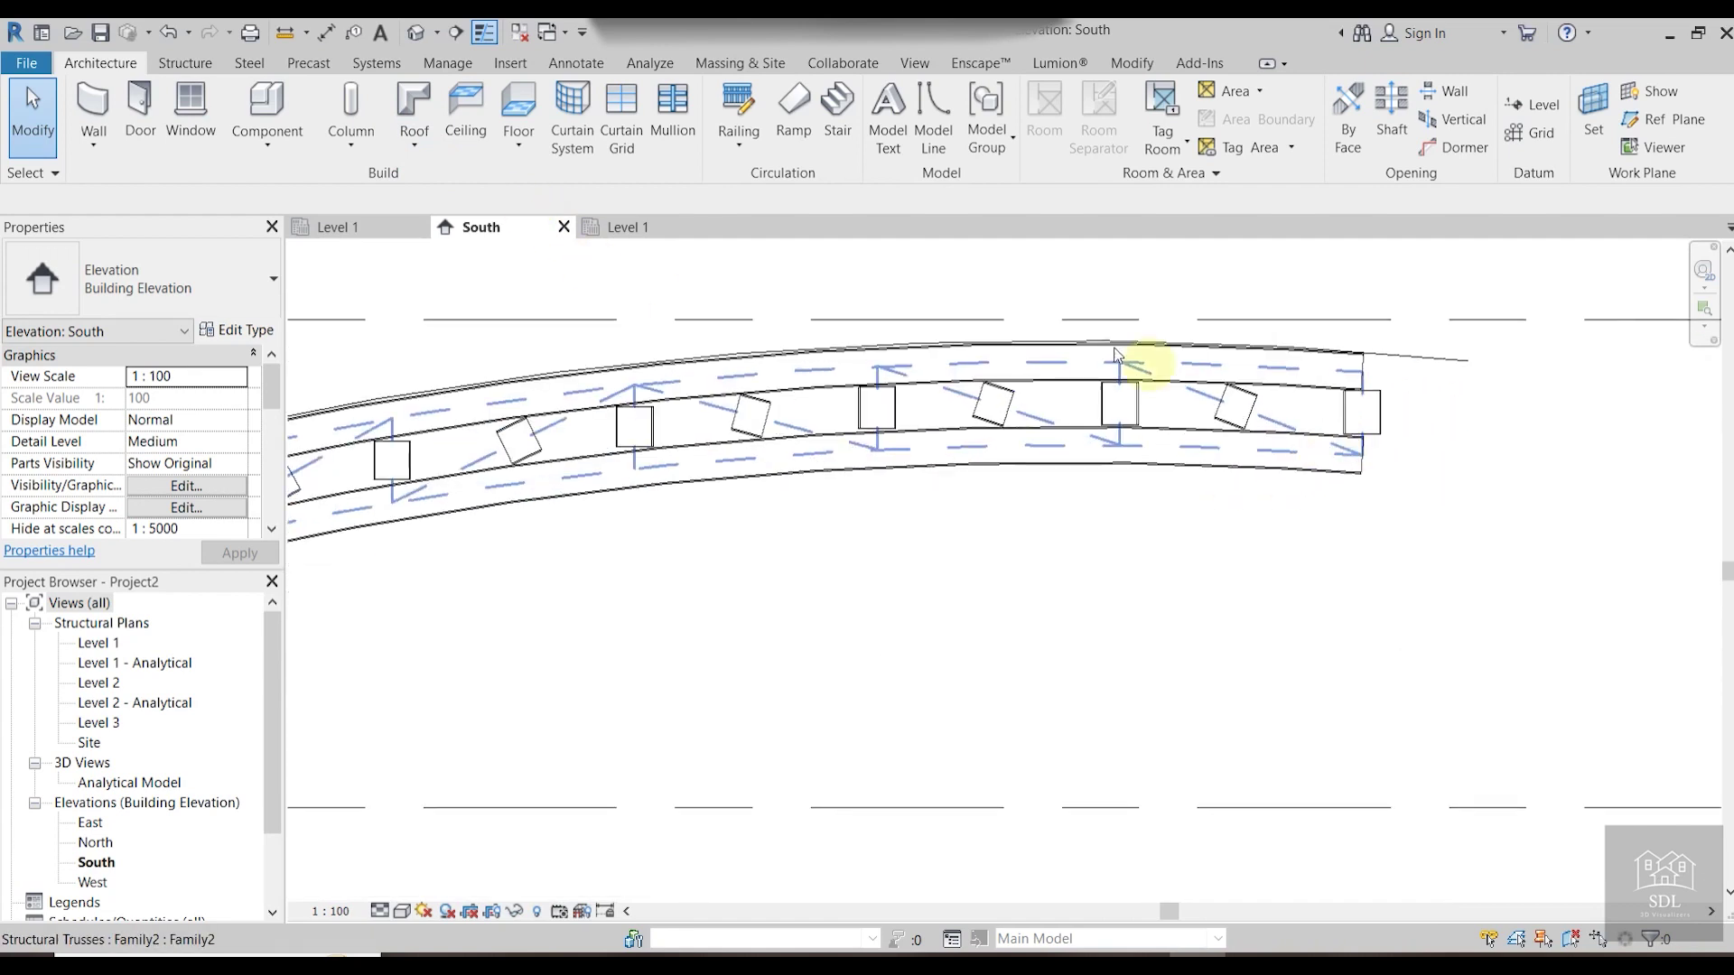
Open the default 3D view, set its visual style to Hidden Line and inspect the curved truss from several sides.
click(417, 35)
scroll(1174, 555, up, 4)
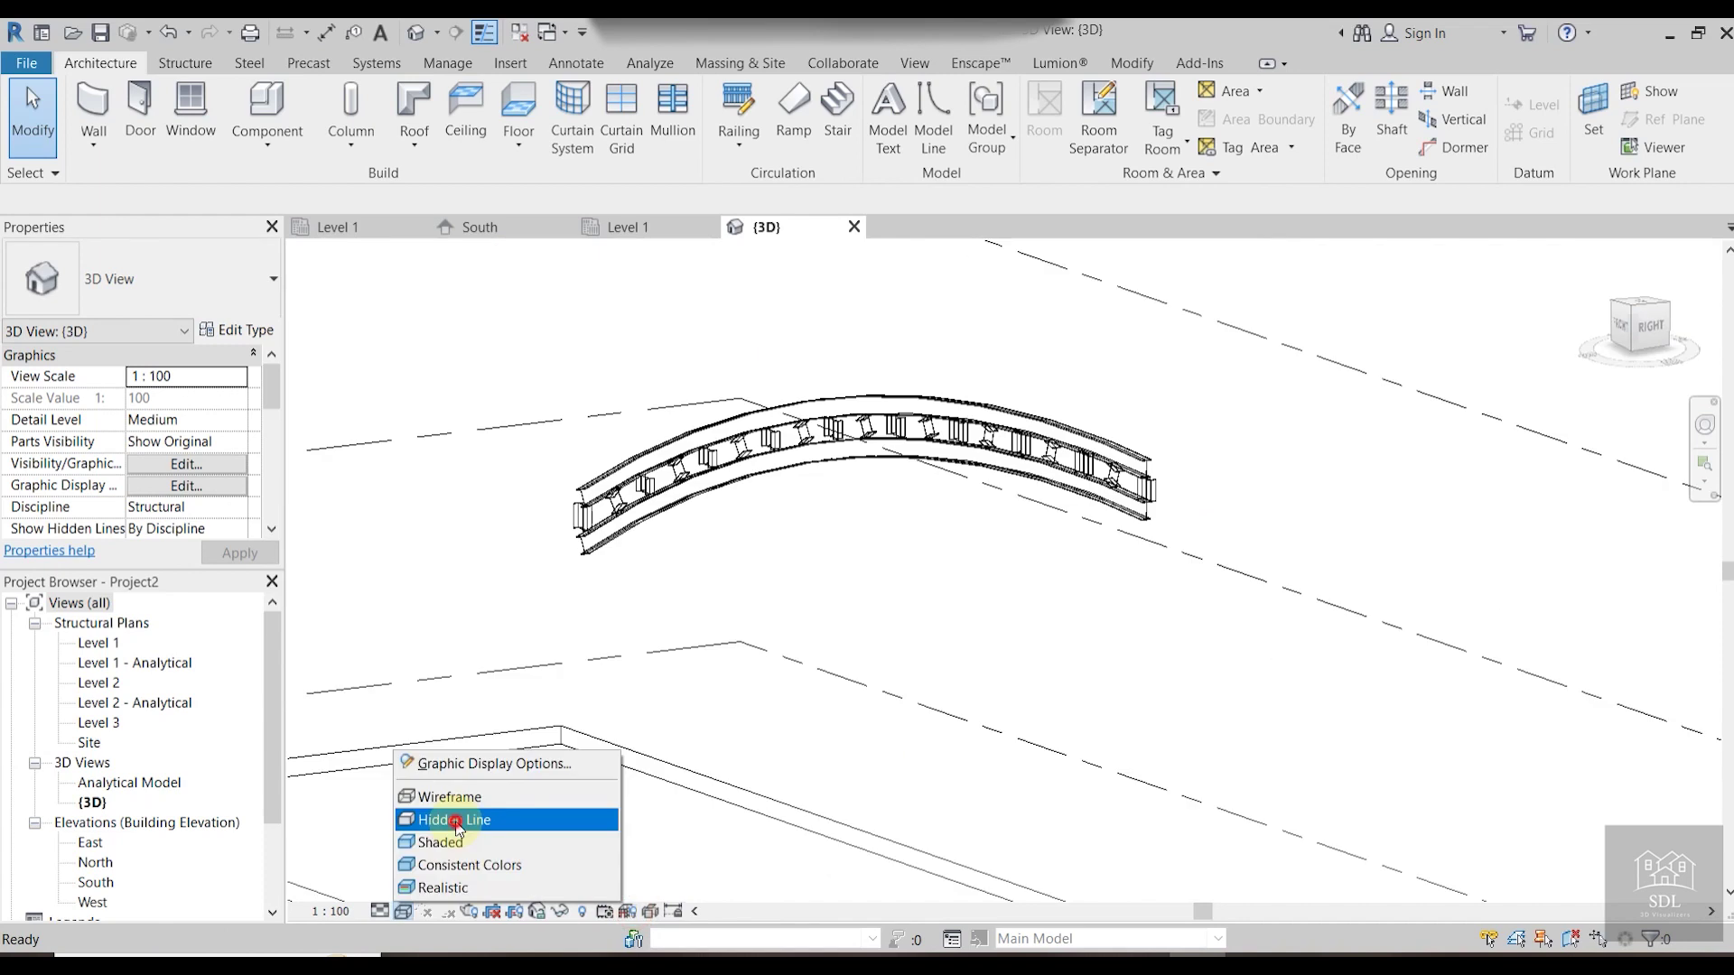
click(456, 820)
shift+middle_drag(943, 541, 1300, 456)
scroll(1298, 463, up, 4)
scroll(1286, 499, down, 9)
middle_drag(844, 632, 1275, 554)
scroll(638, 666, up, 4)
scroll(642, 669, down, 4)
shift+middle_drag(735, 650, 1018, 592)
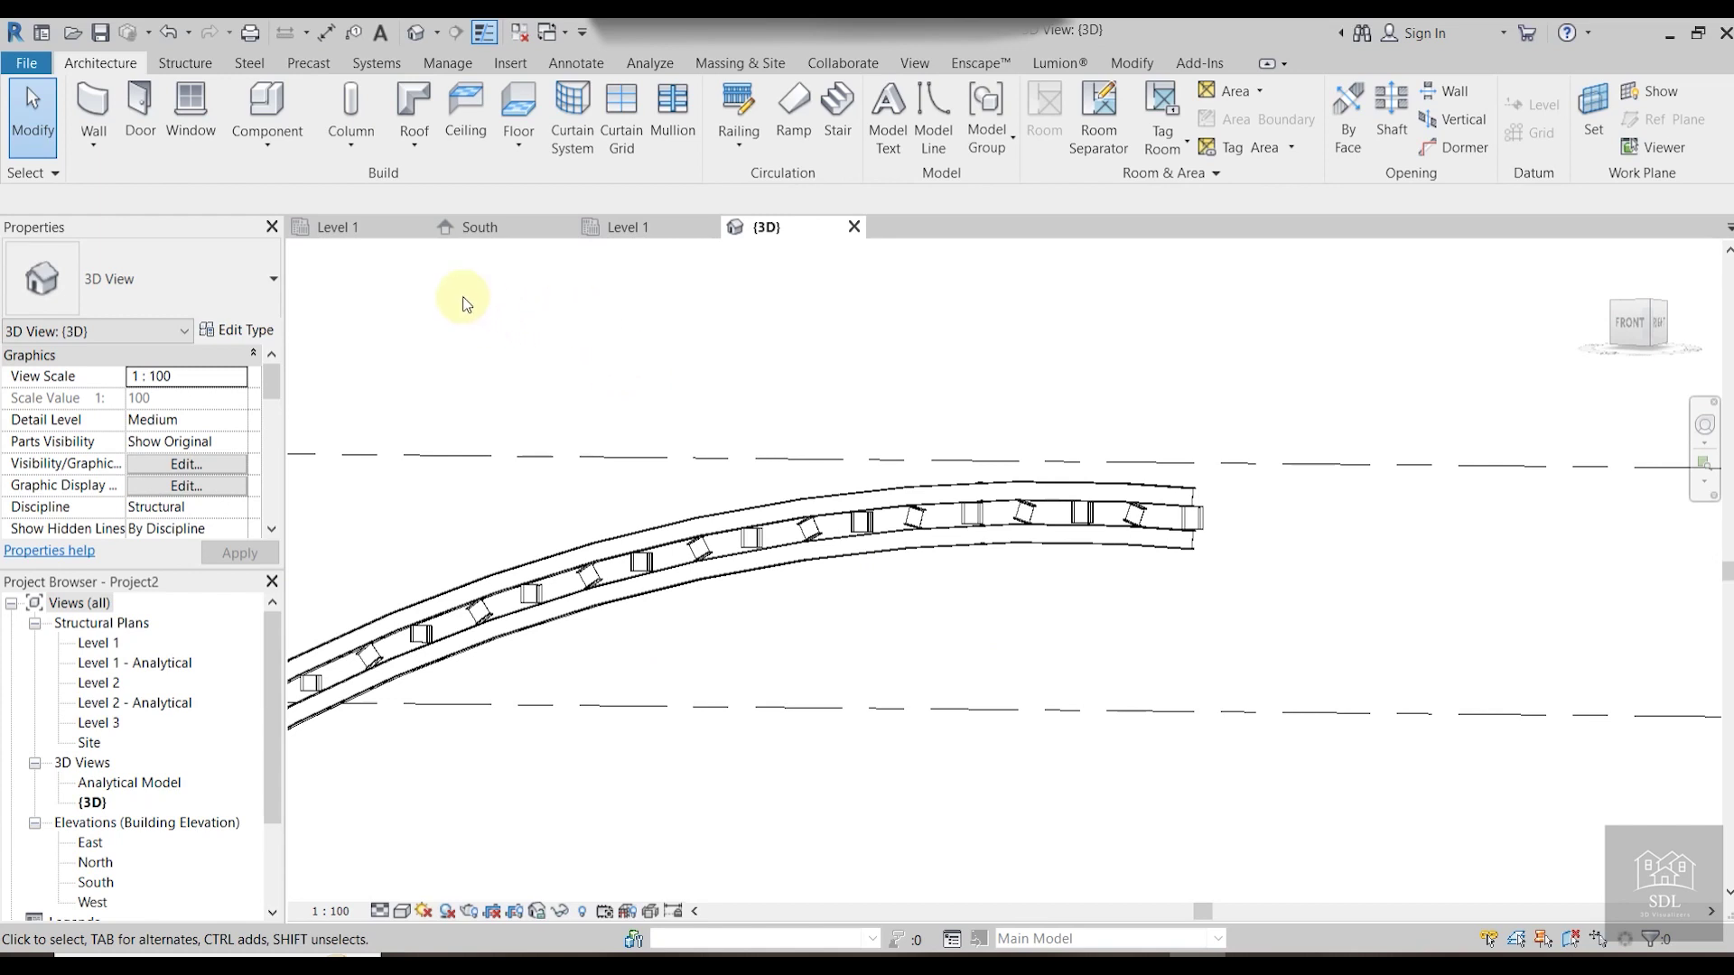
Choose the M_L-Angle.rfa family from the Steel folder under Structural Framing to load into the project.
click(510, 65)
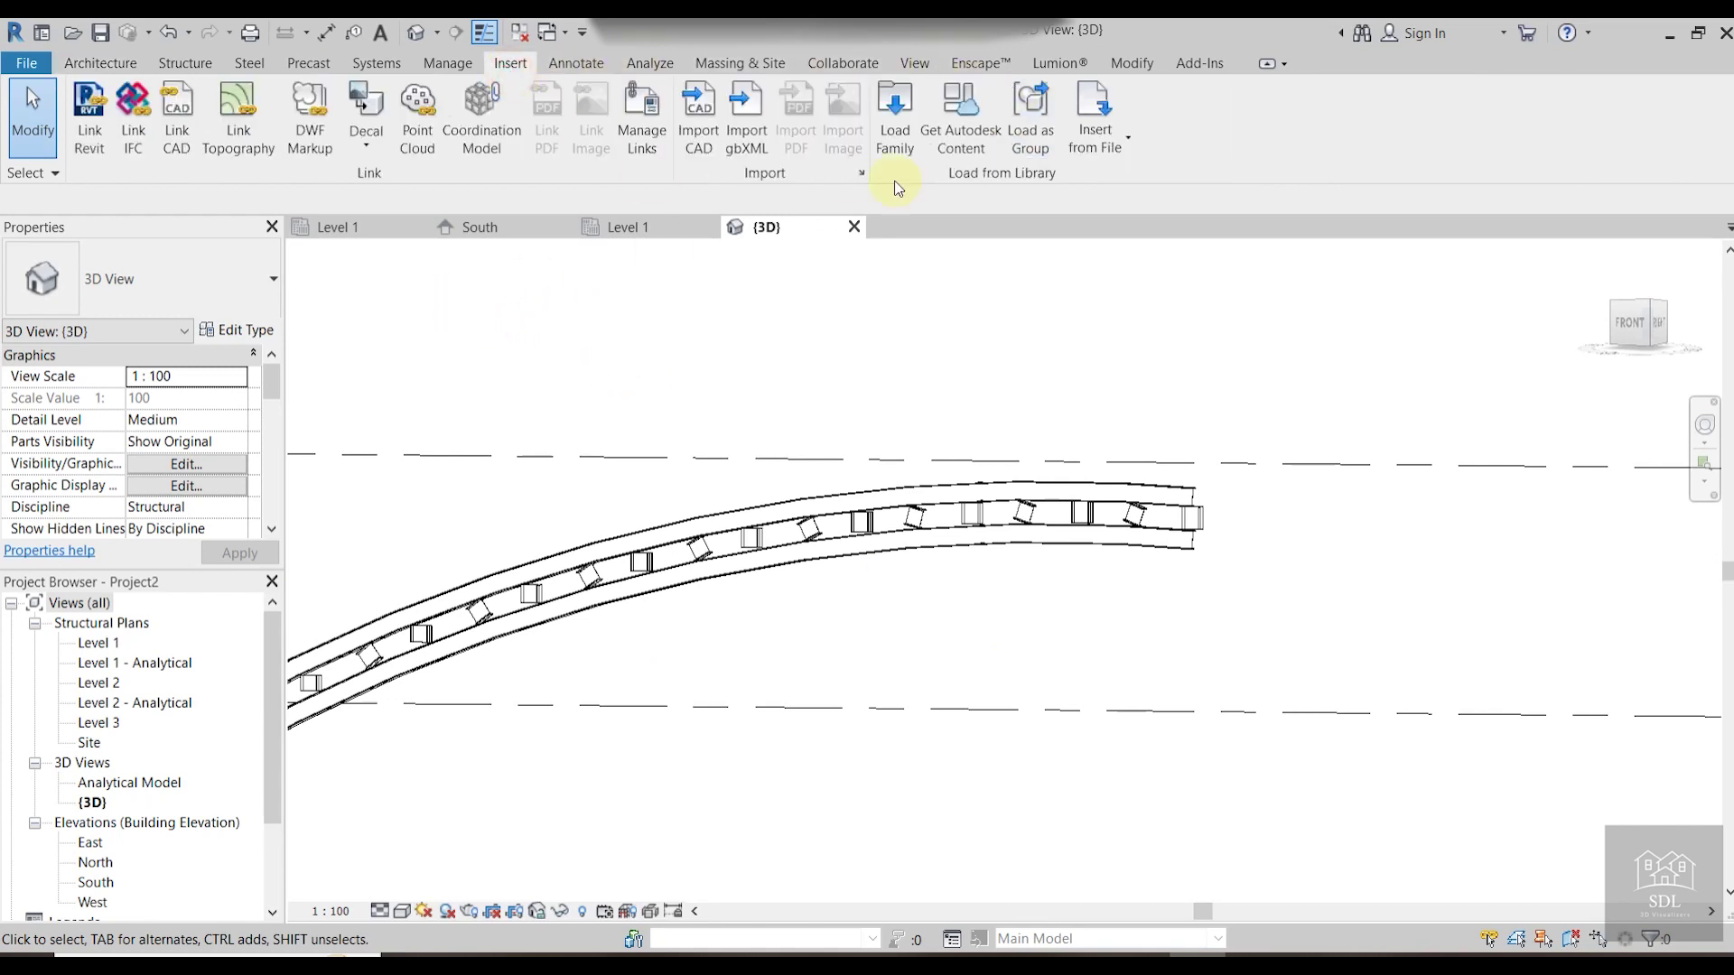
click(896, 136)
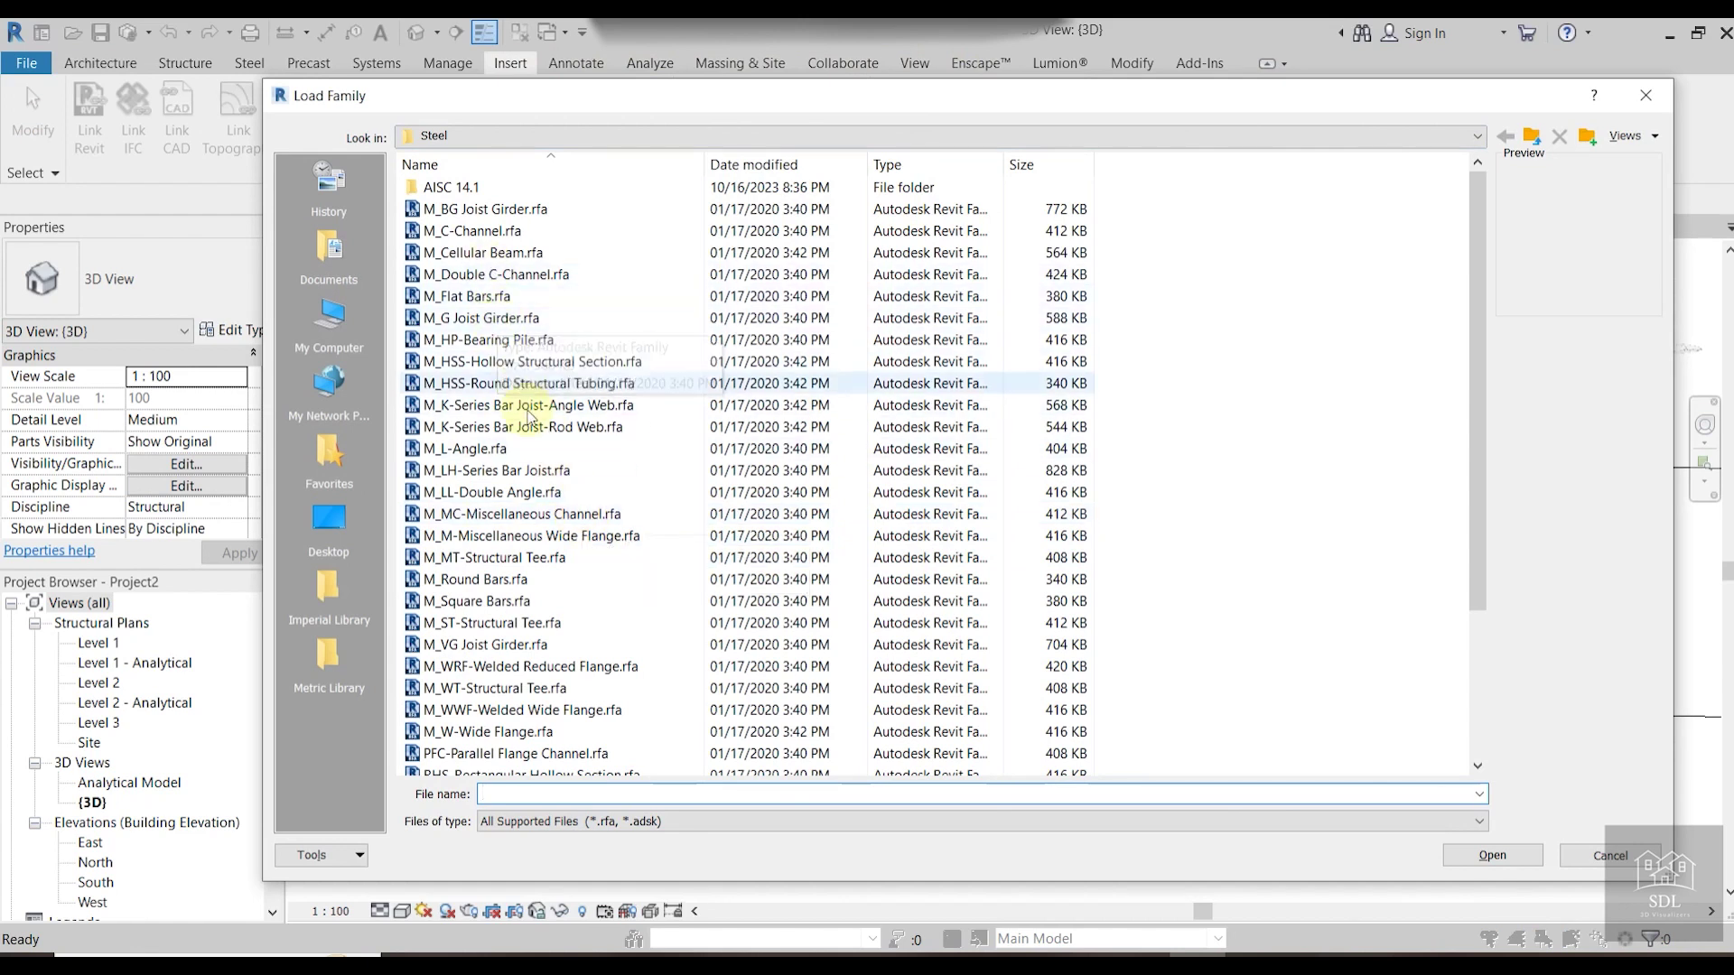
click(1531, 137)
click(1449, 137)
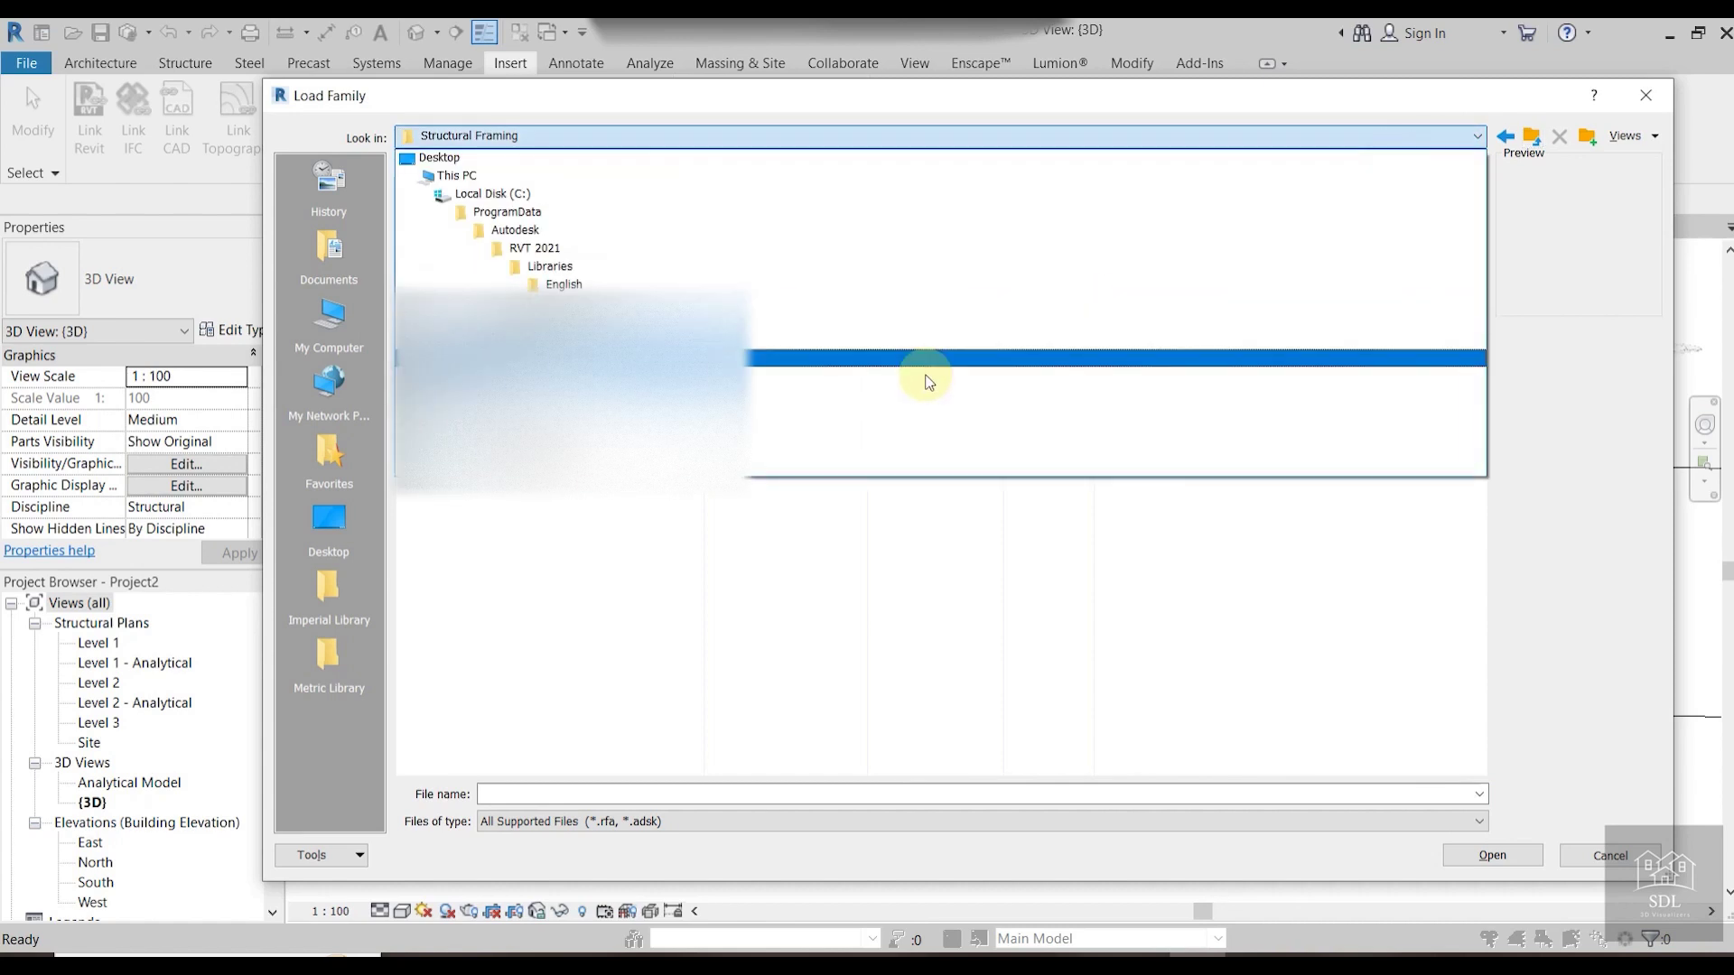
click(864, 304)
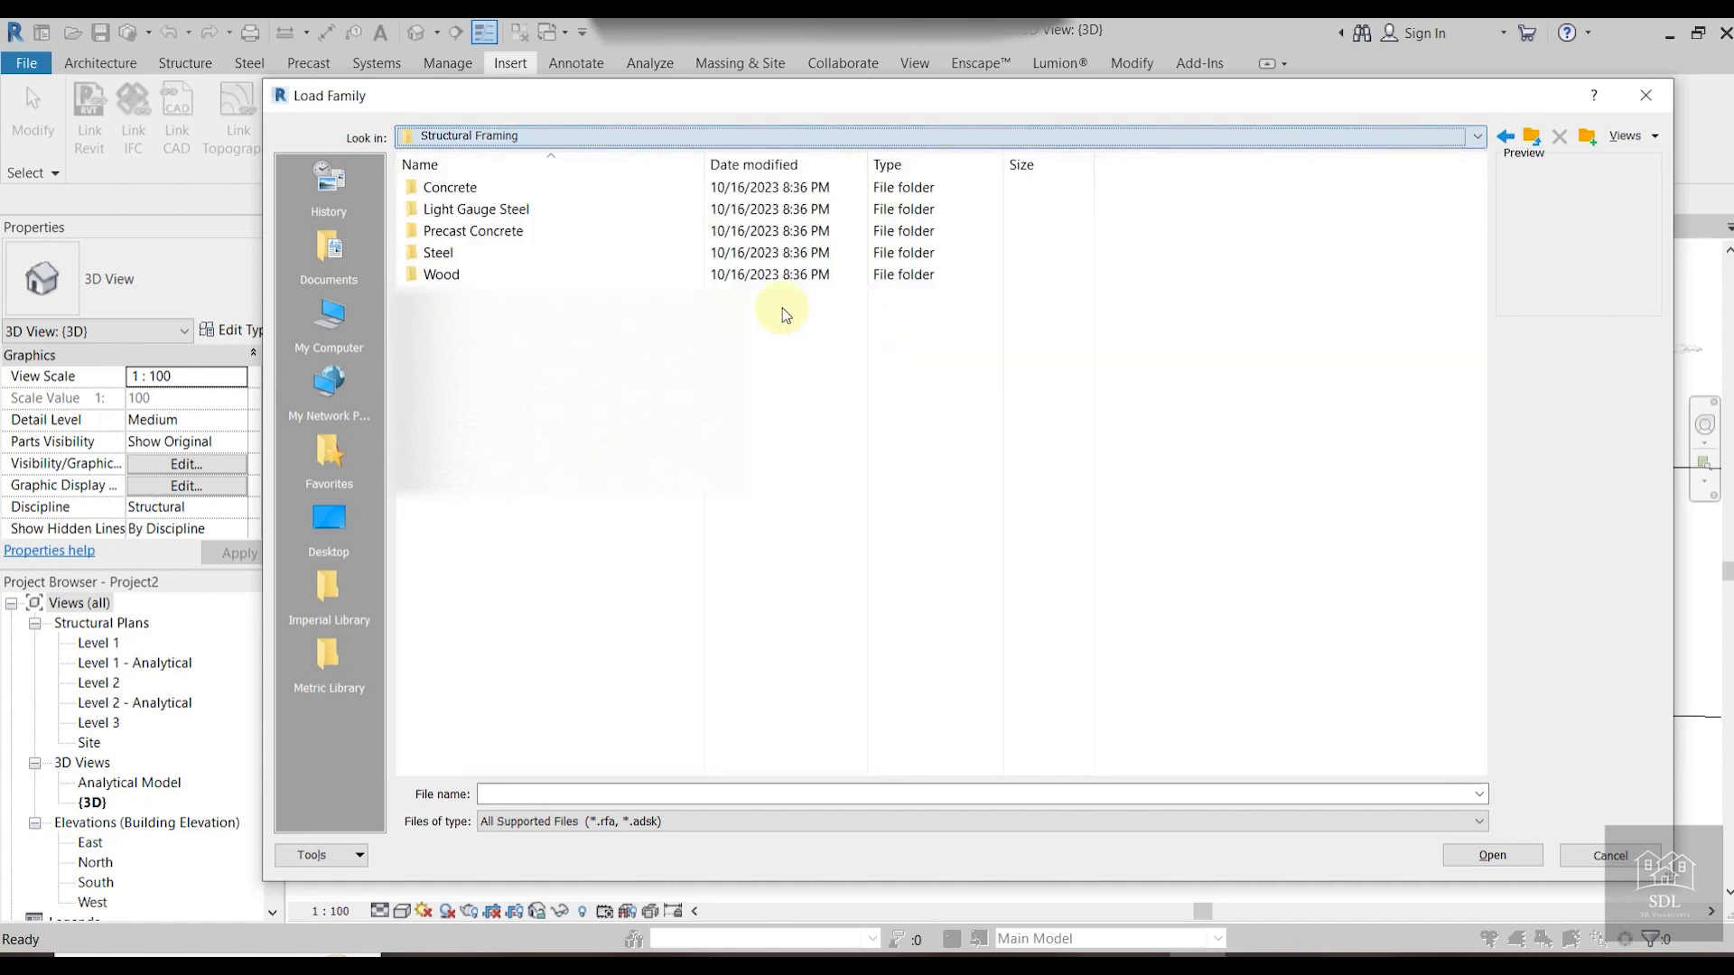
double_click(439, 253)
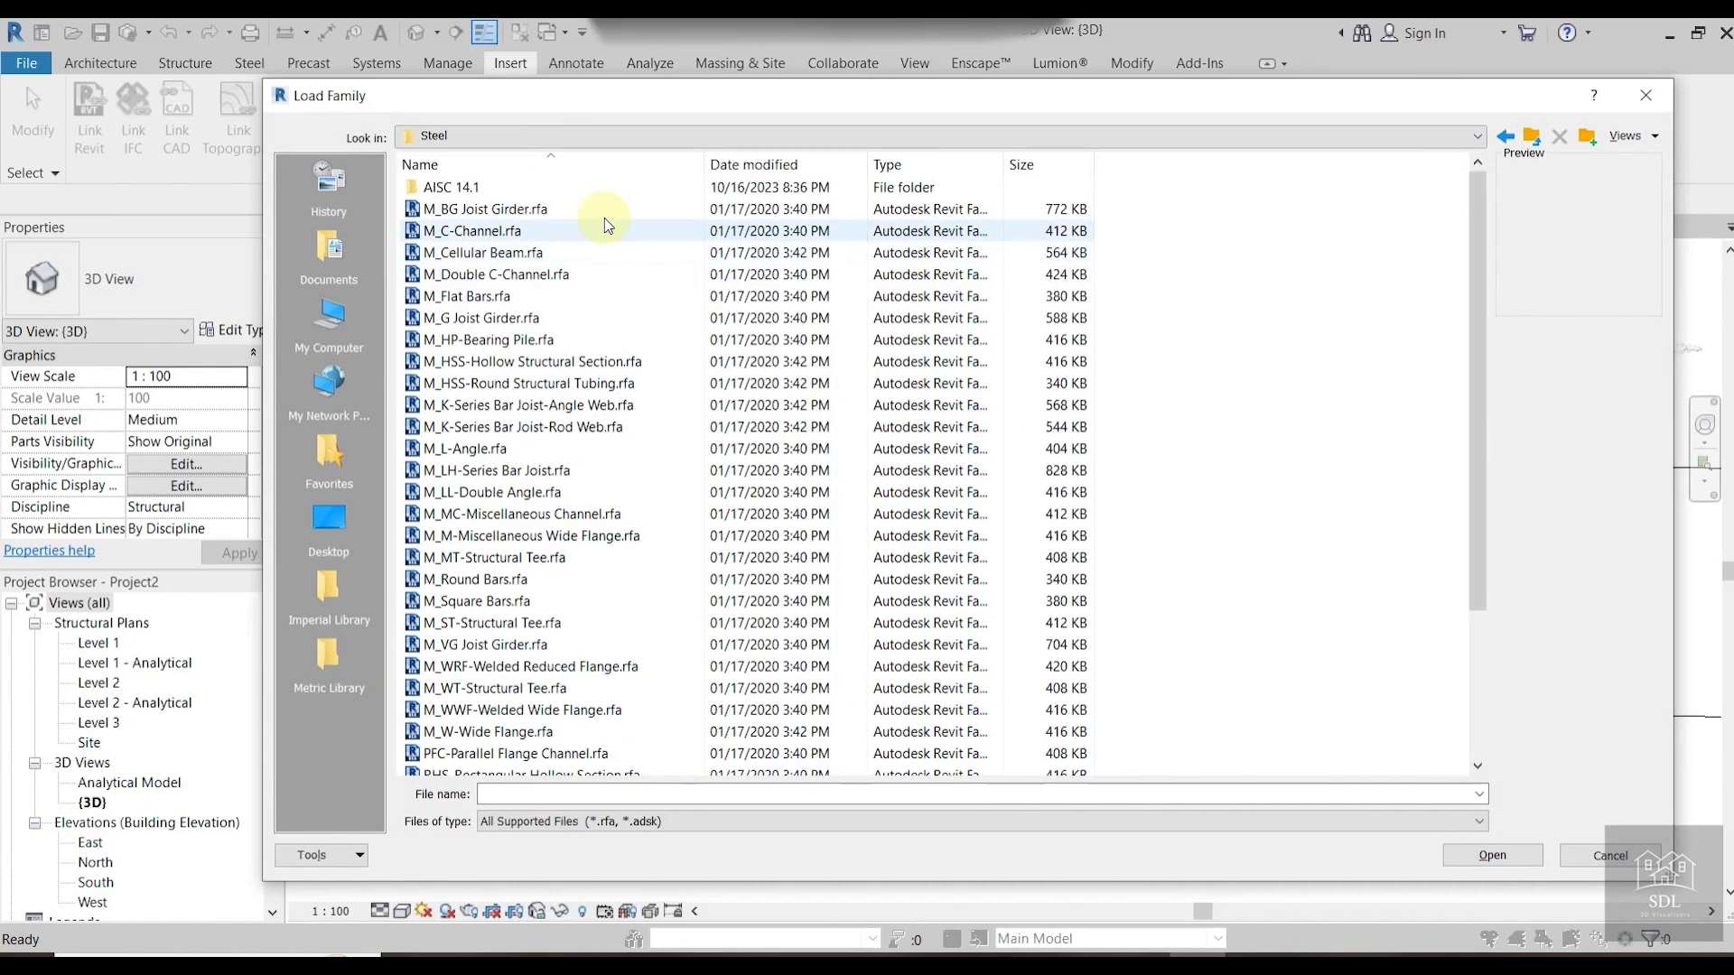
click(593, 451)
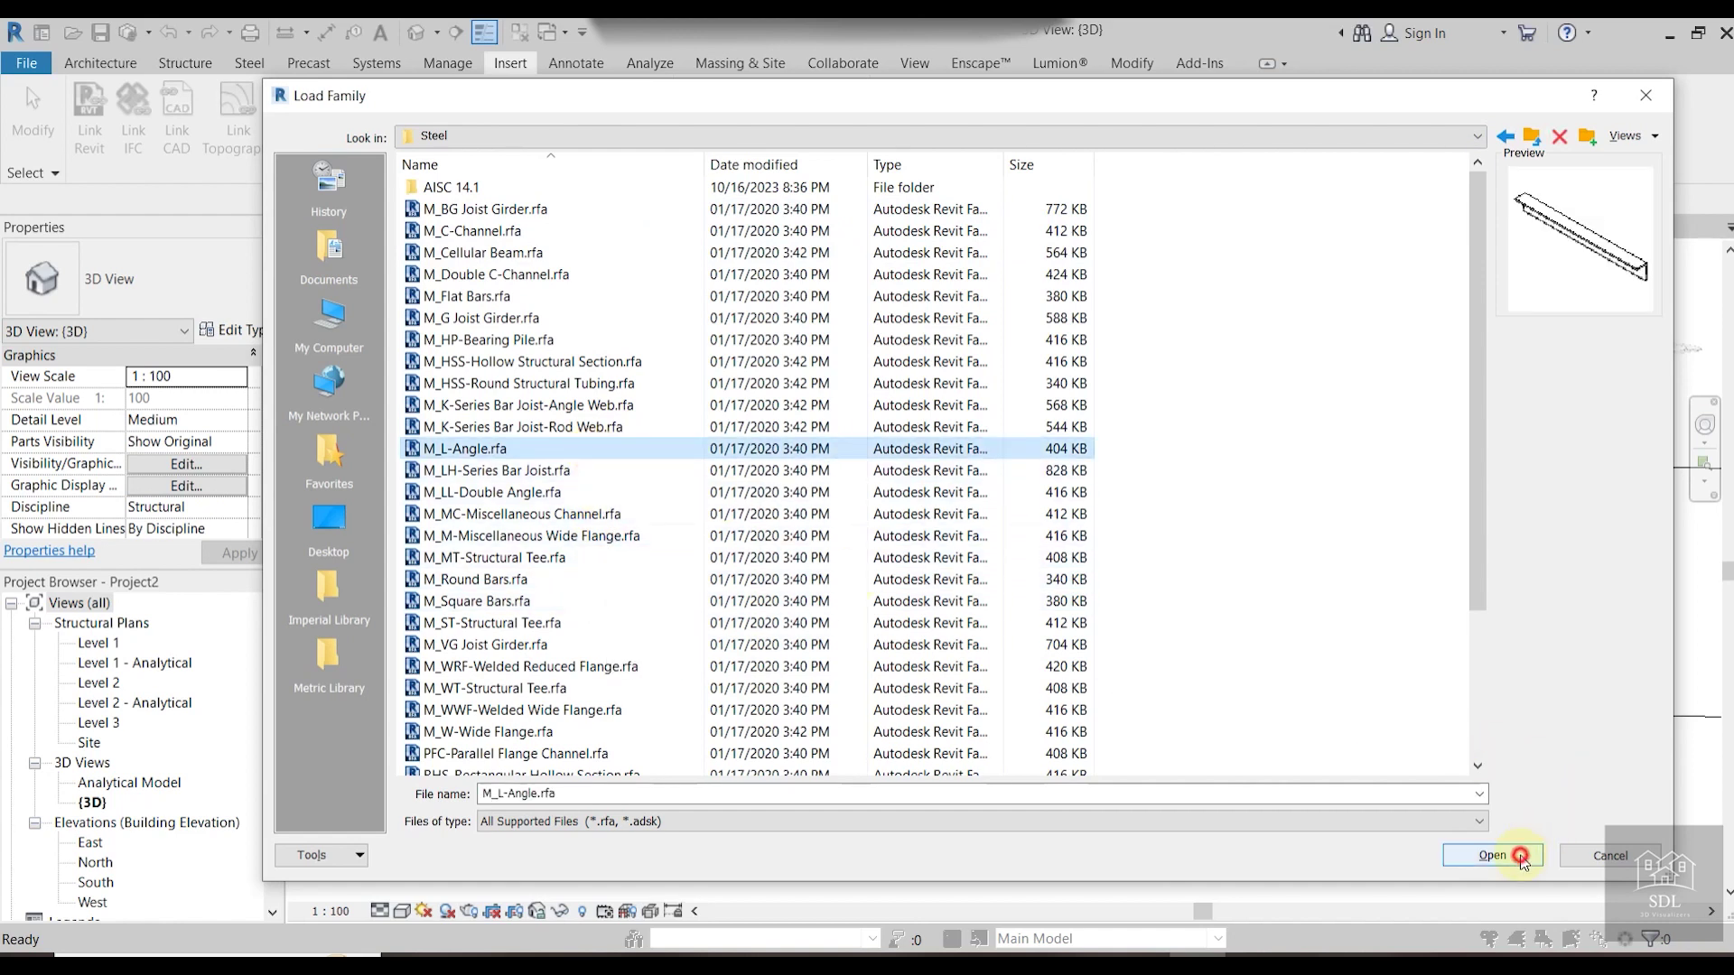
click(1523, 862)
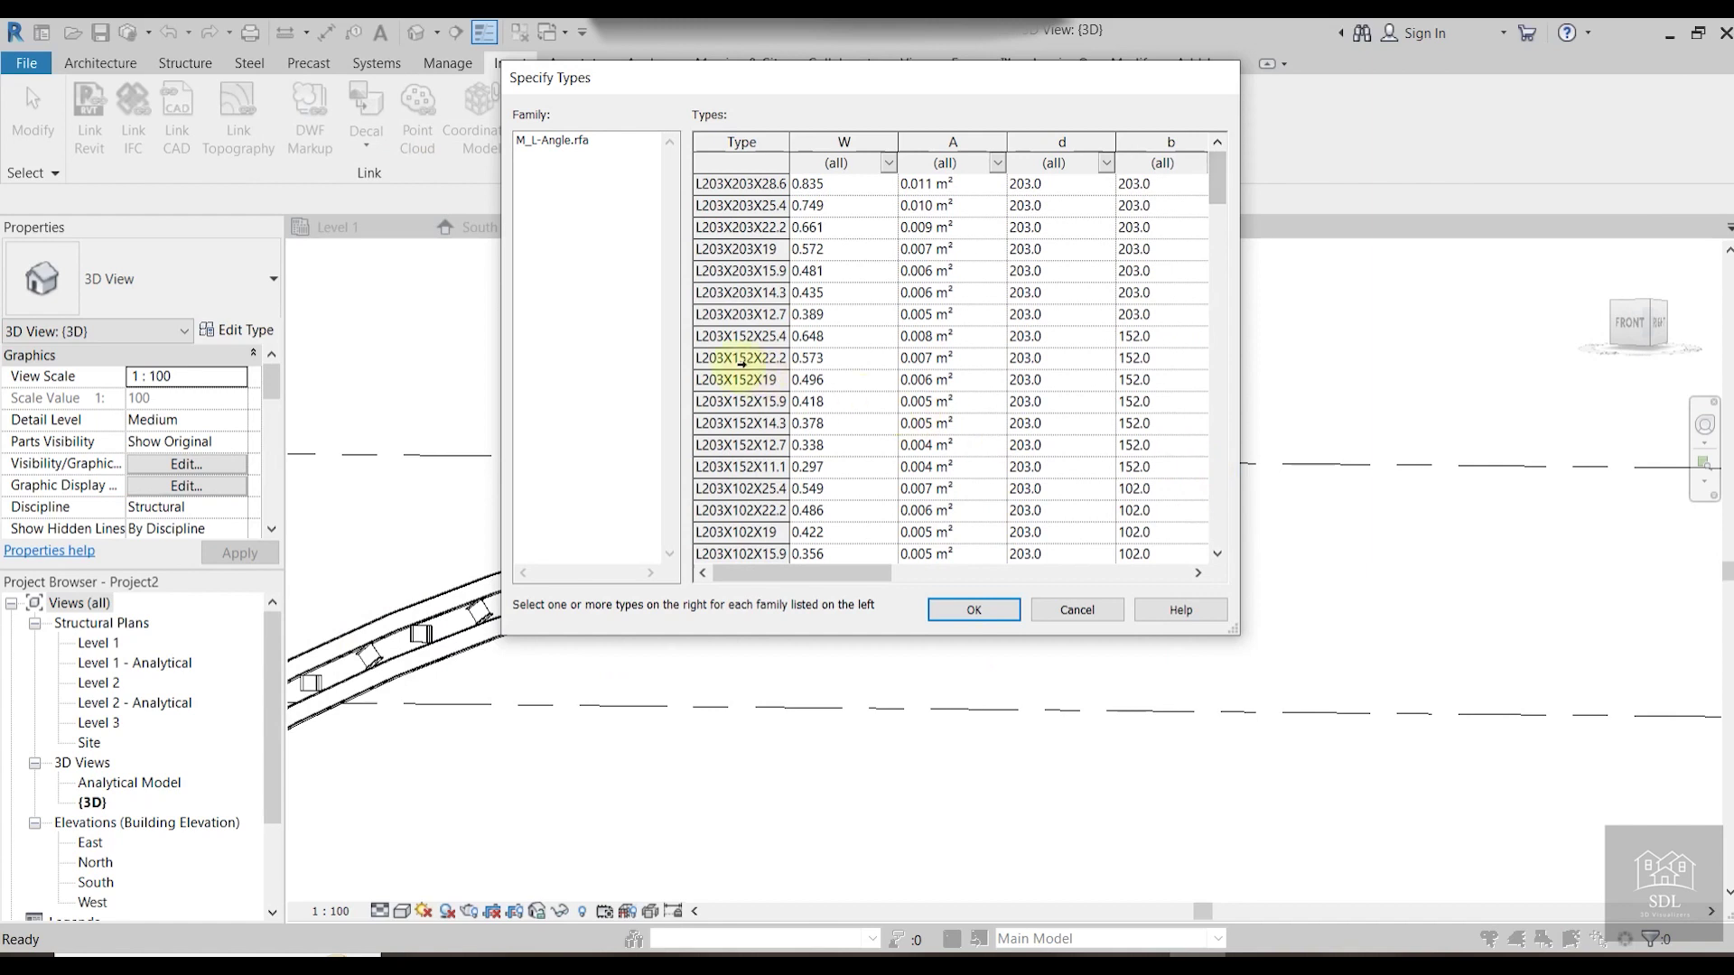
Load the L102X102X9.5 type of the M_L-Angle family.
scroll(731, 358, down, 14)
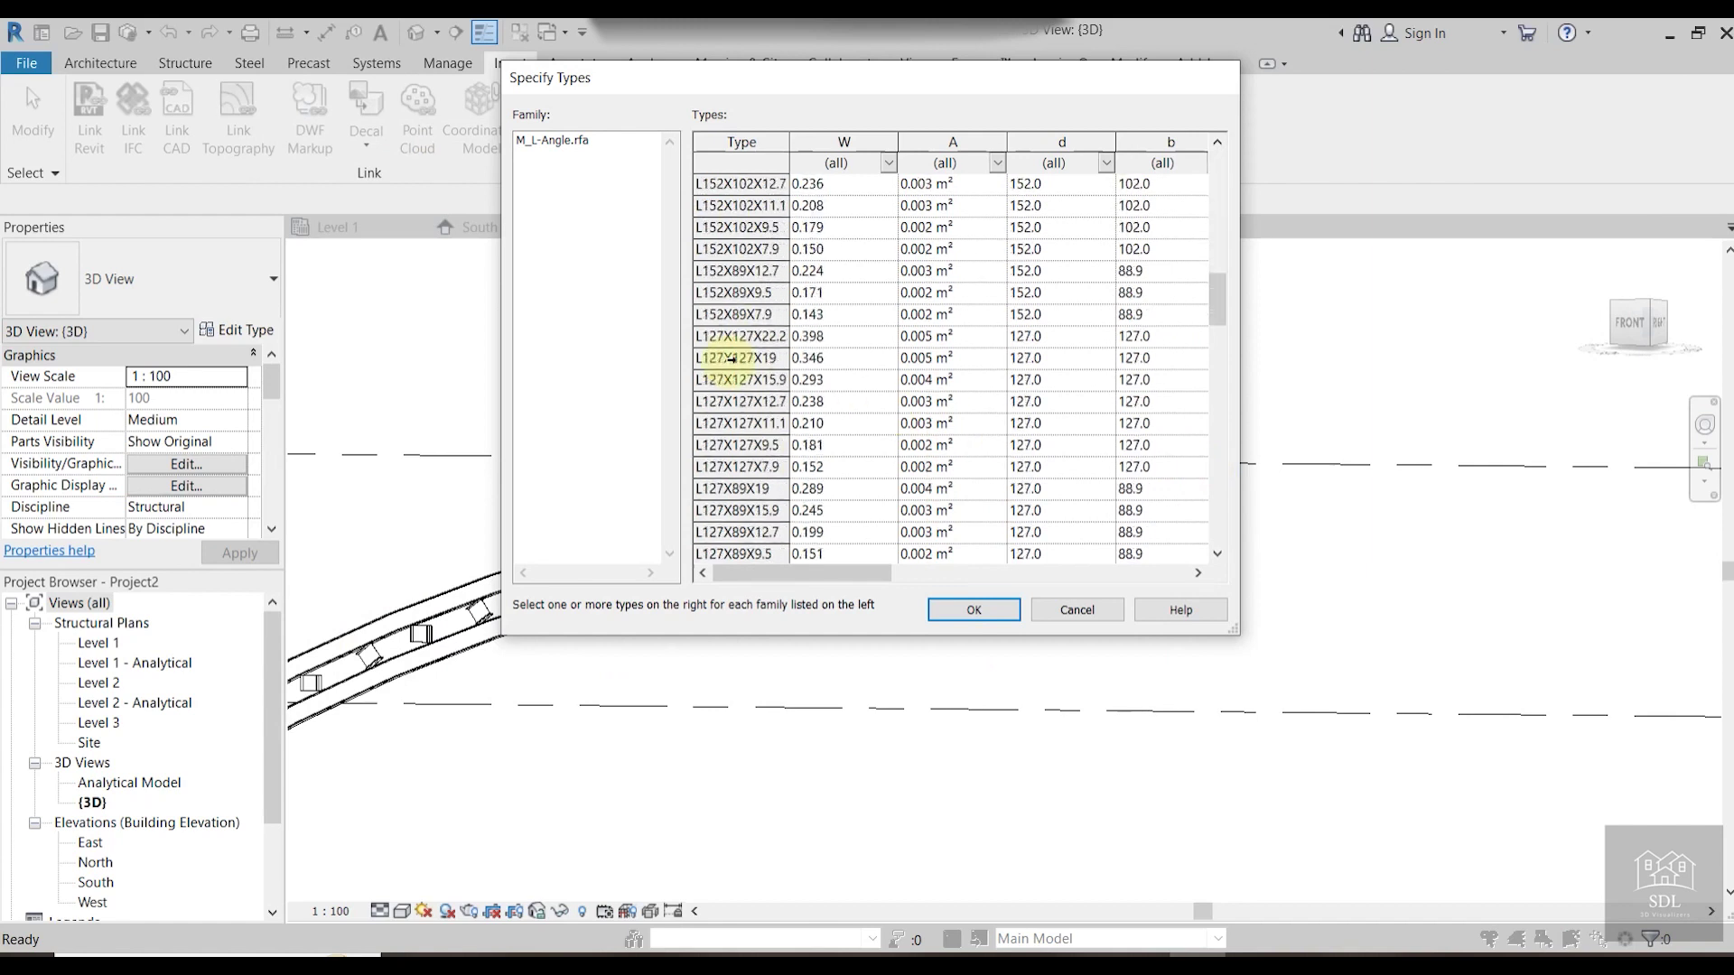
scroll(733, 365, down, 3)
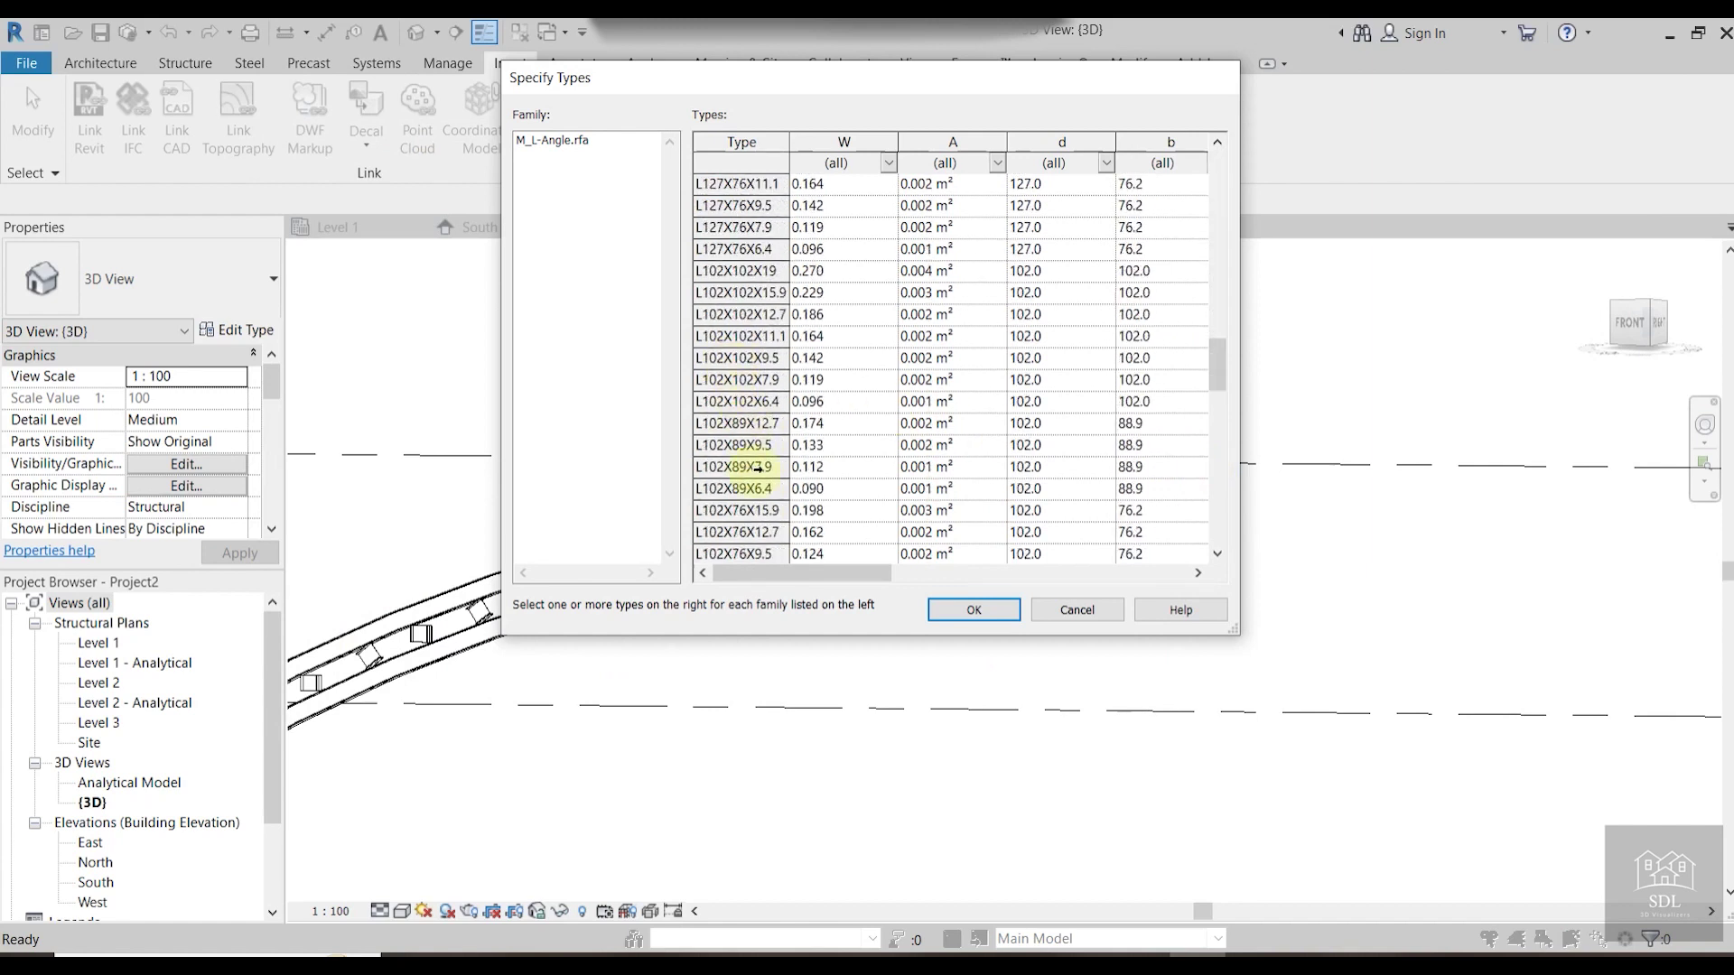
click(723, 448)
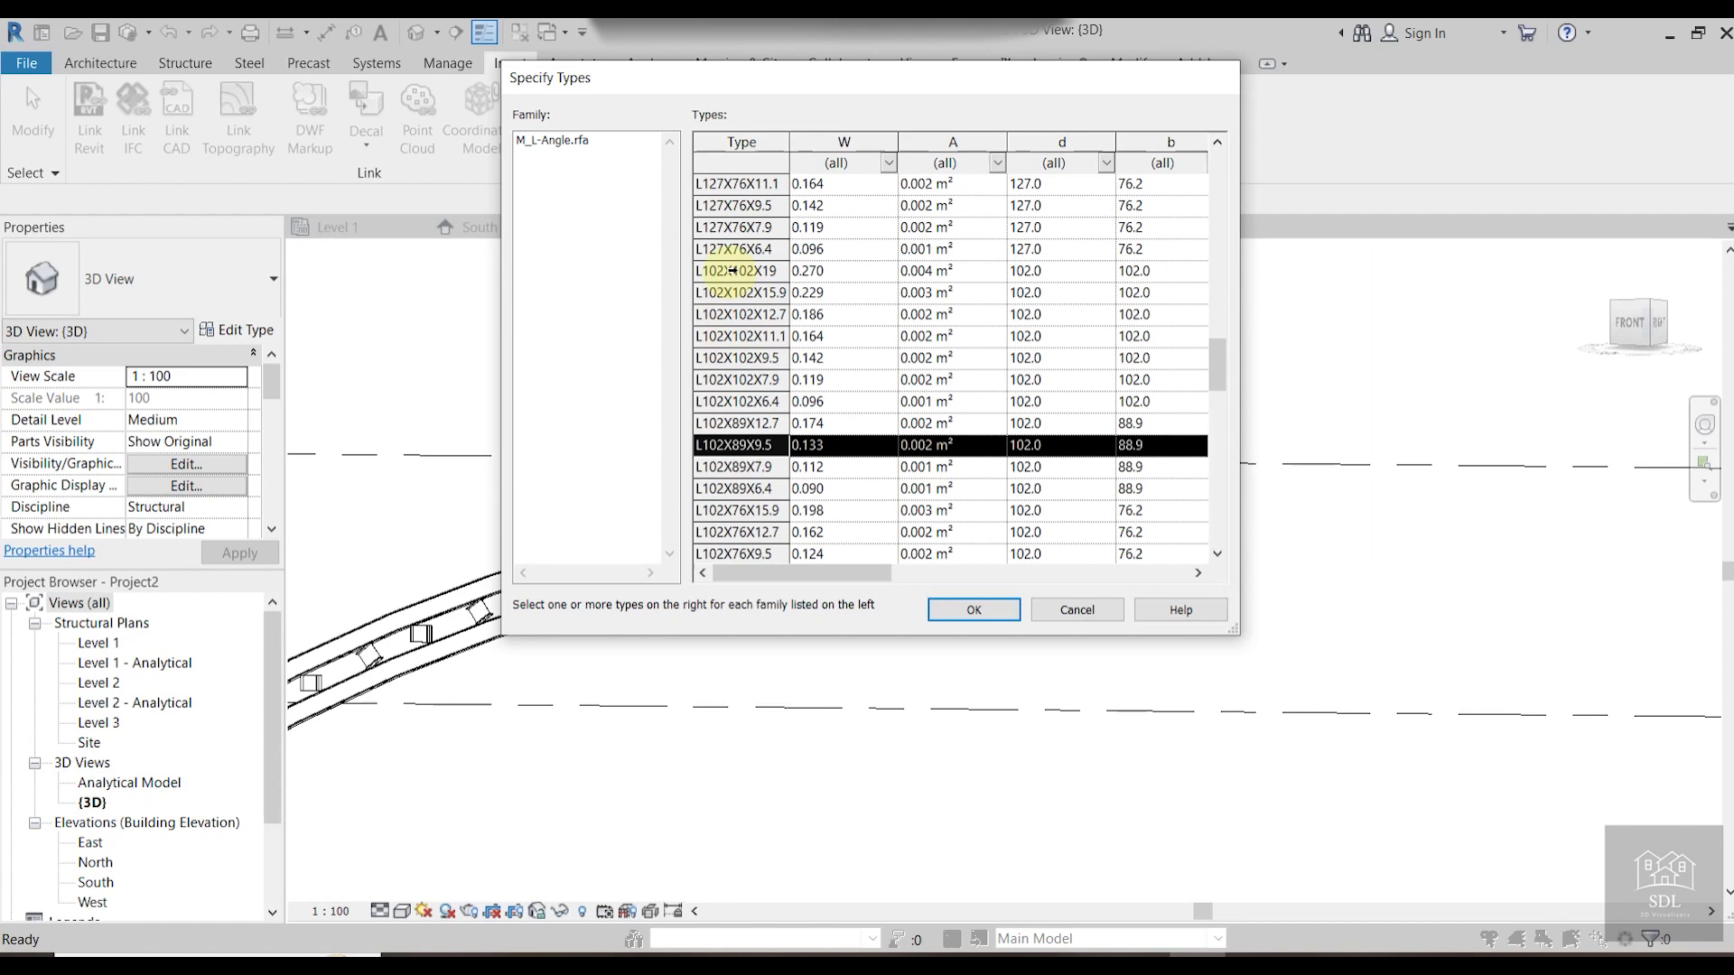
scroll(732, 271, down, 2)
scroll(732, 271, up, 2)
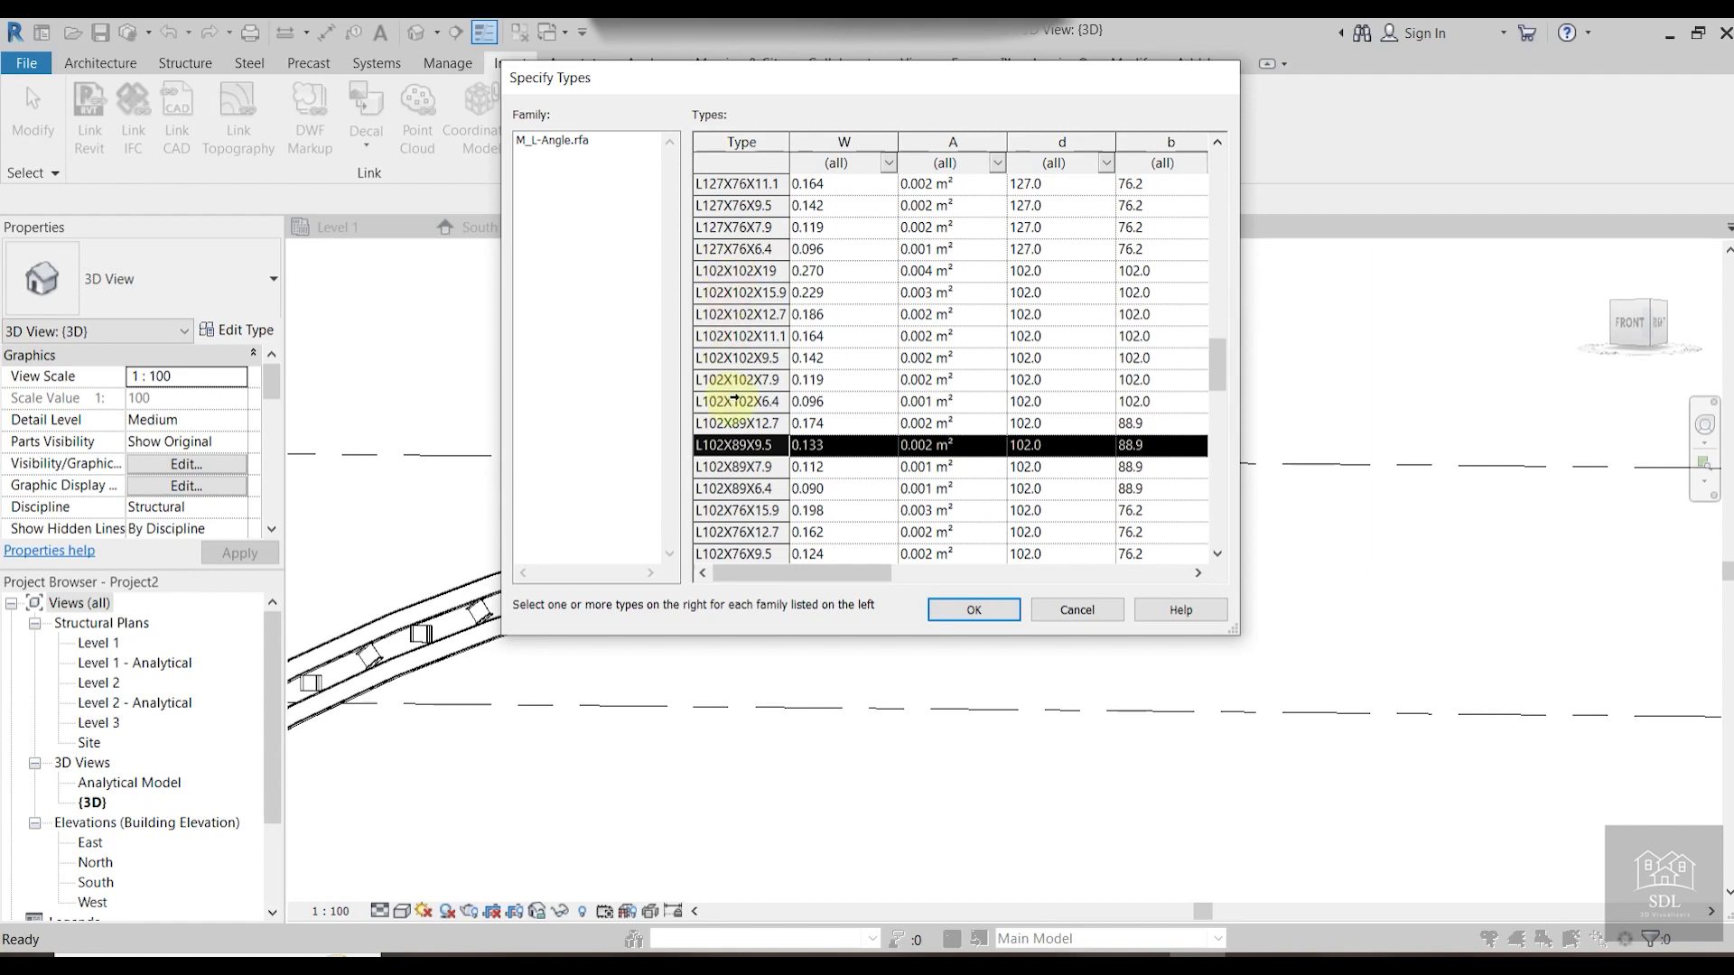
click(749, 272)
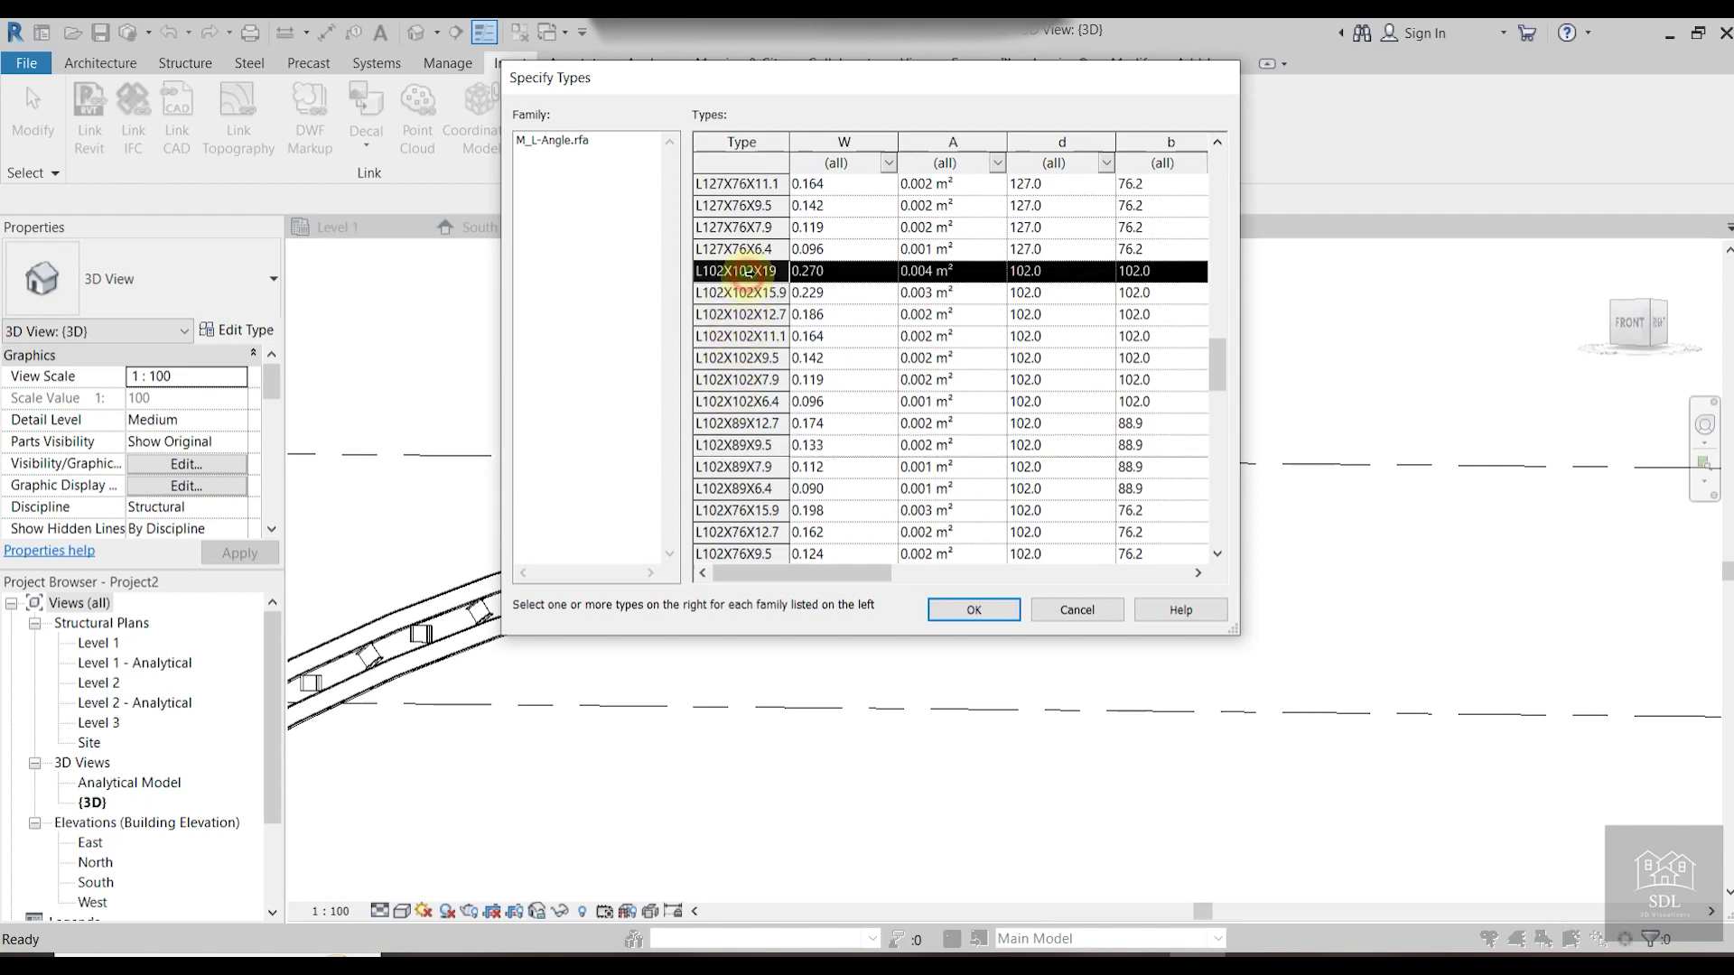
click(753, 361)
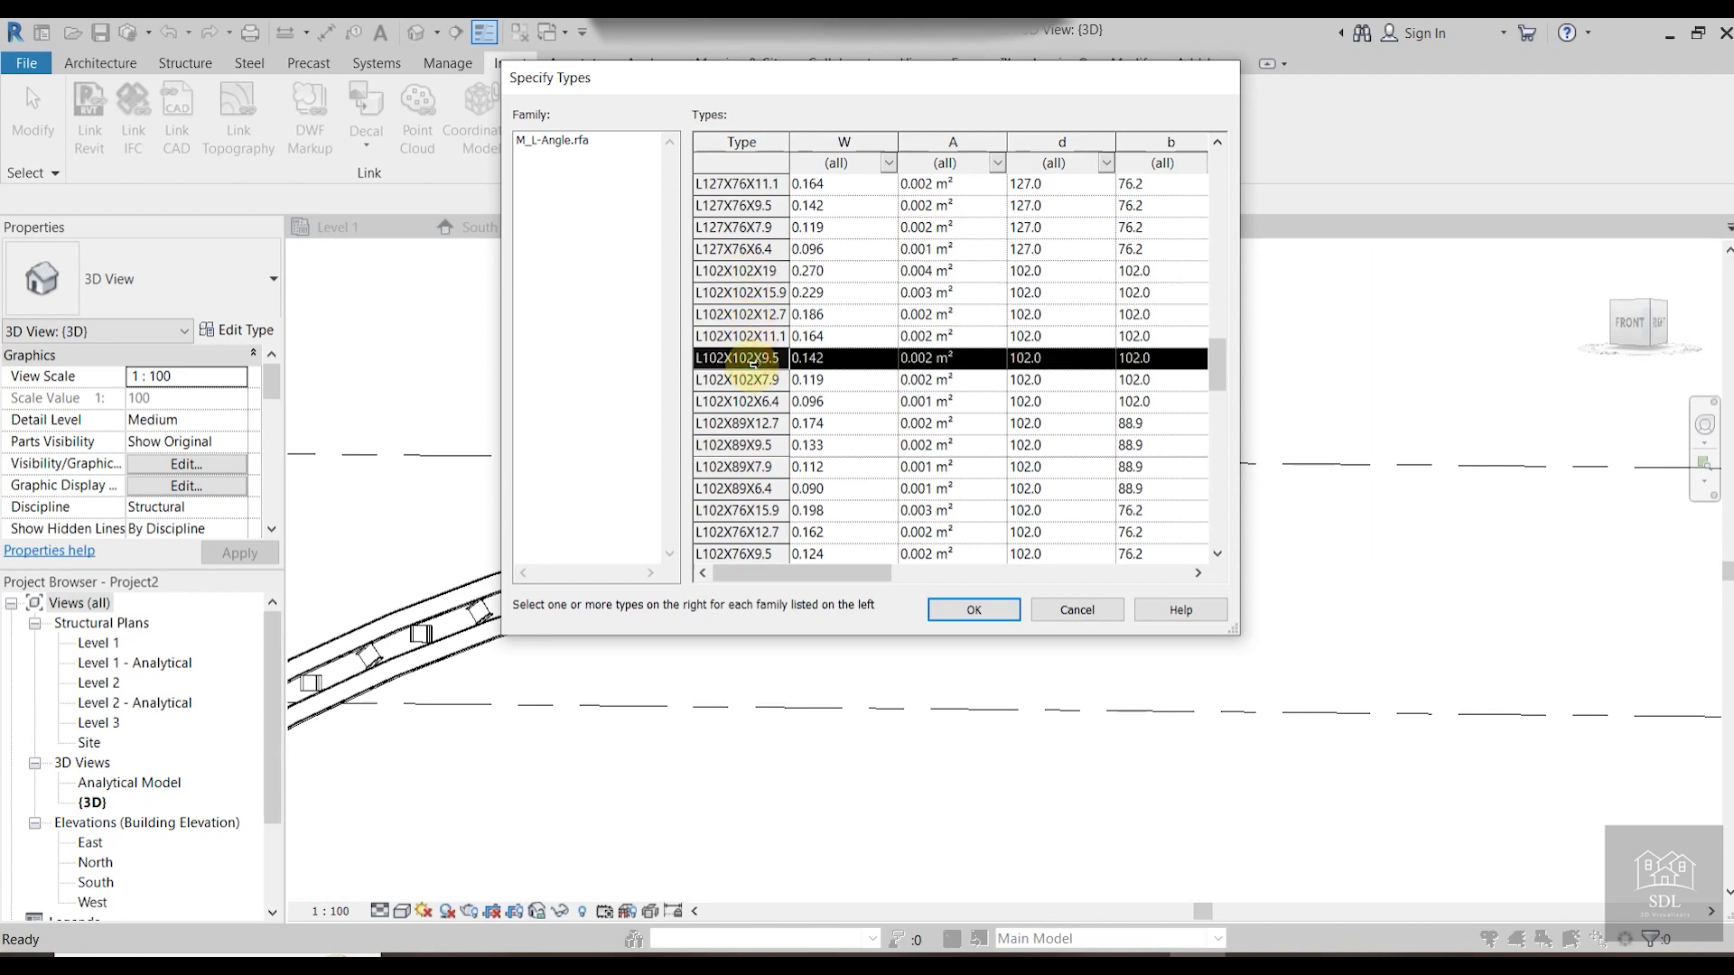
click(974, 611)
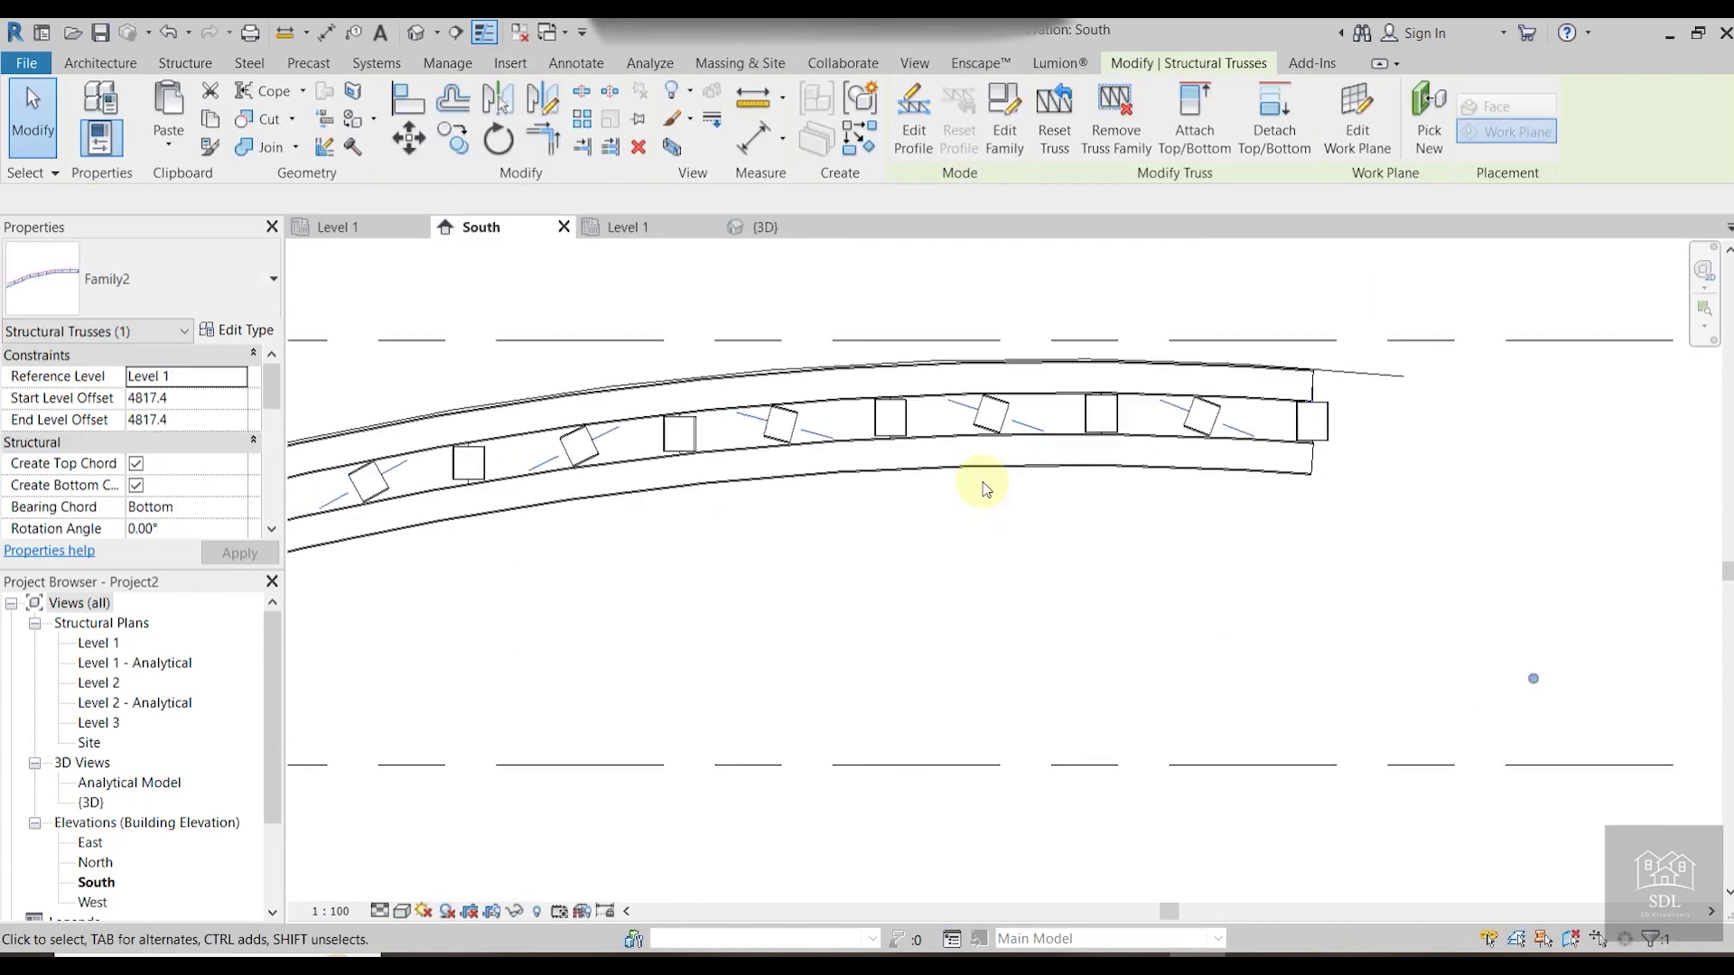
In the 3D view, edit the selected truss's type properties and set the top chords' structural framing type to M_L-Angle:L102X102X9.5.
scroll(1242, 504, down, 1)
middle_drag(1243, 504, 1427, 511)
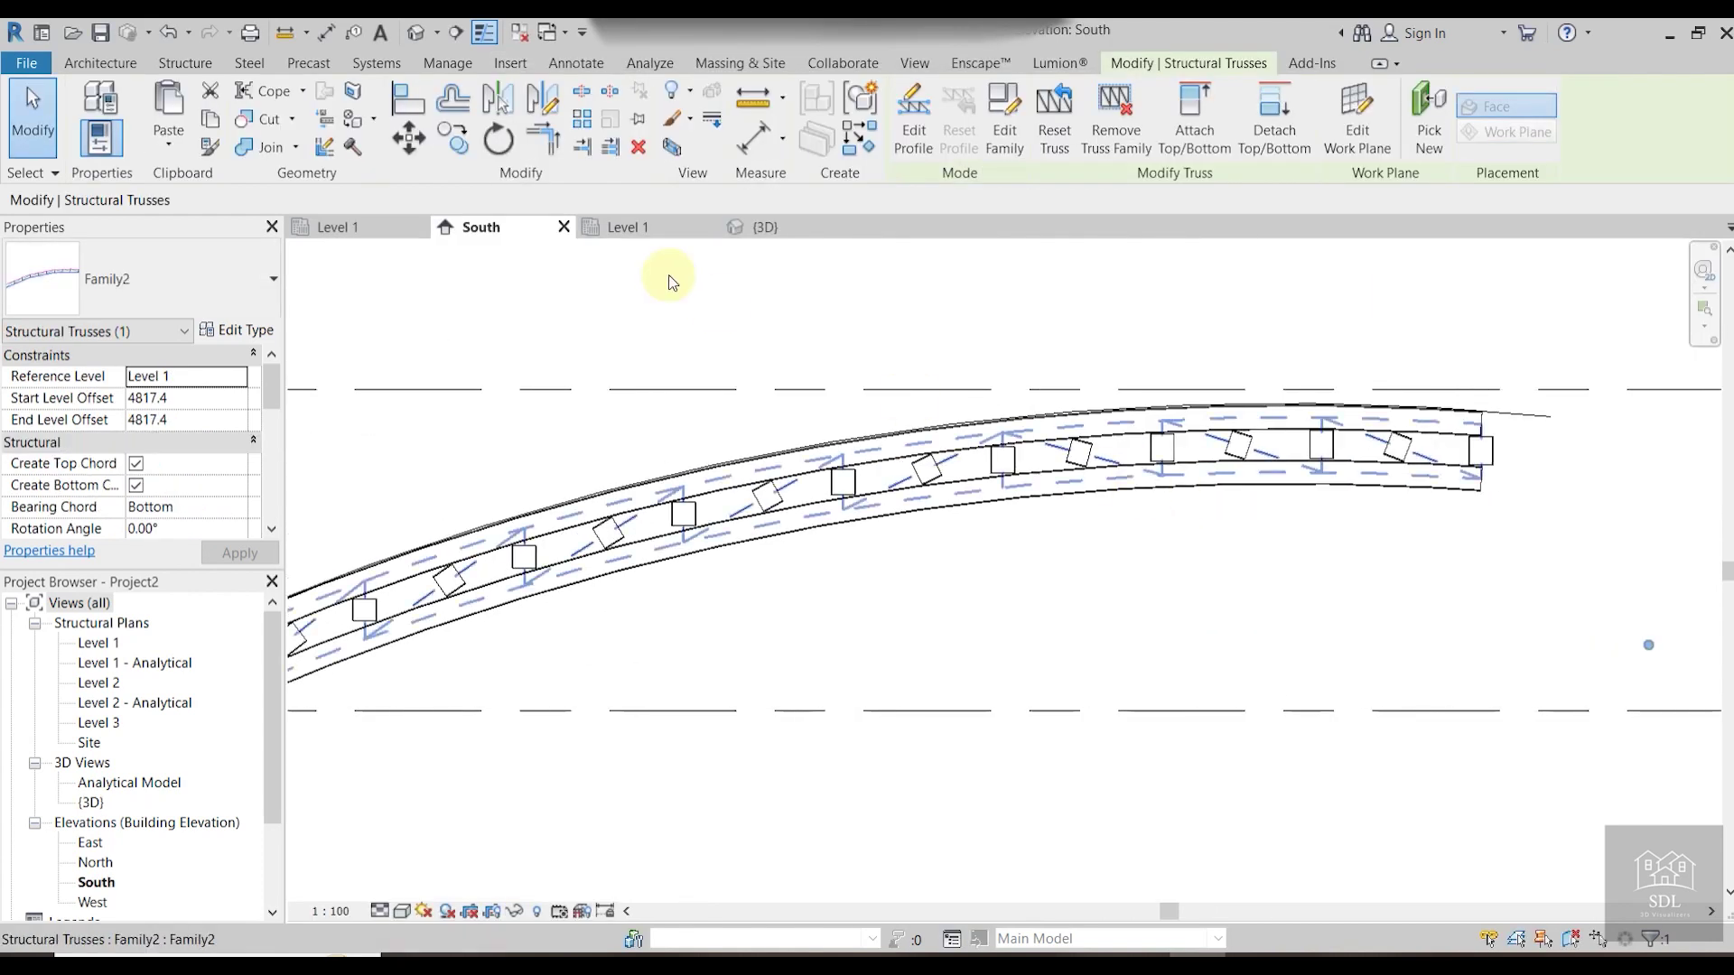
click(777, 231)
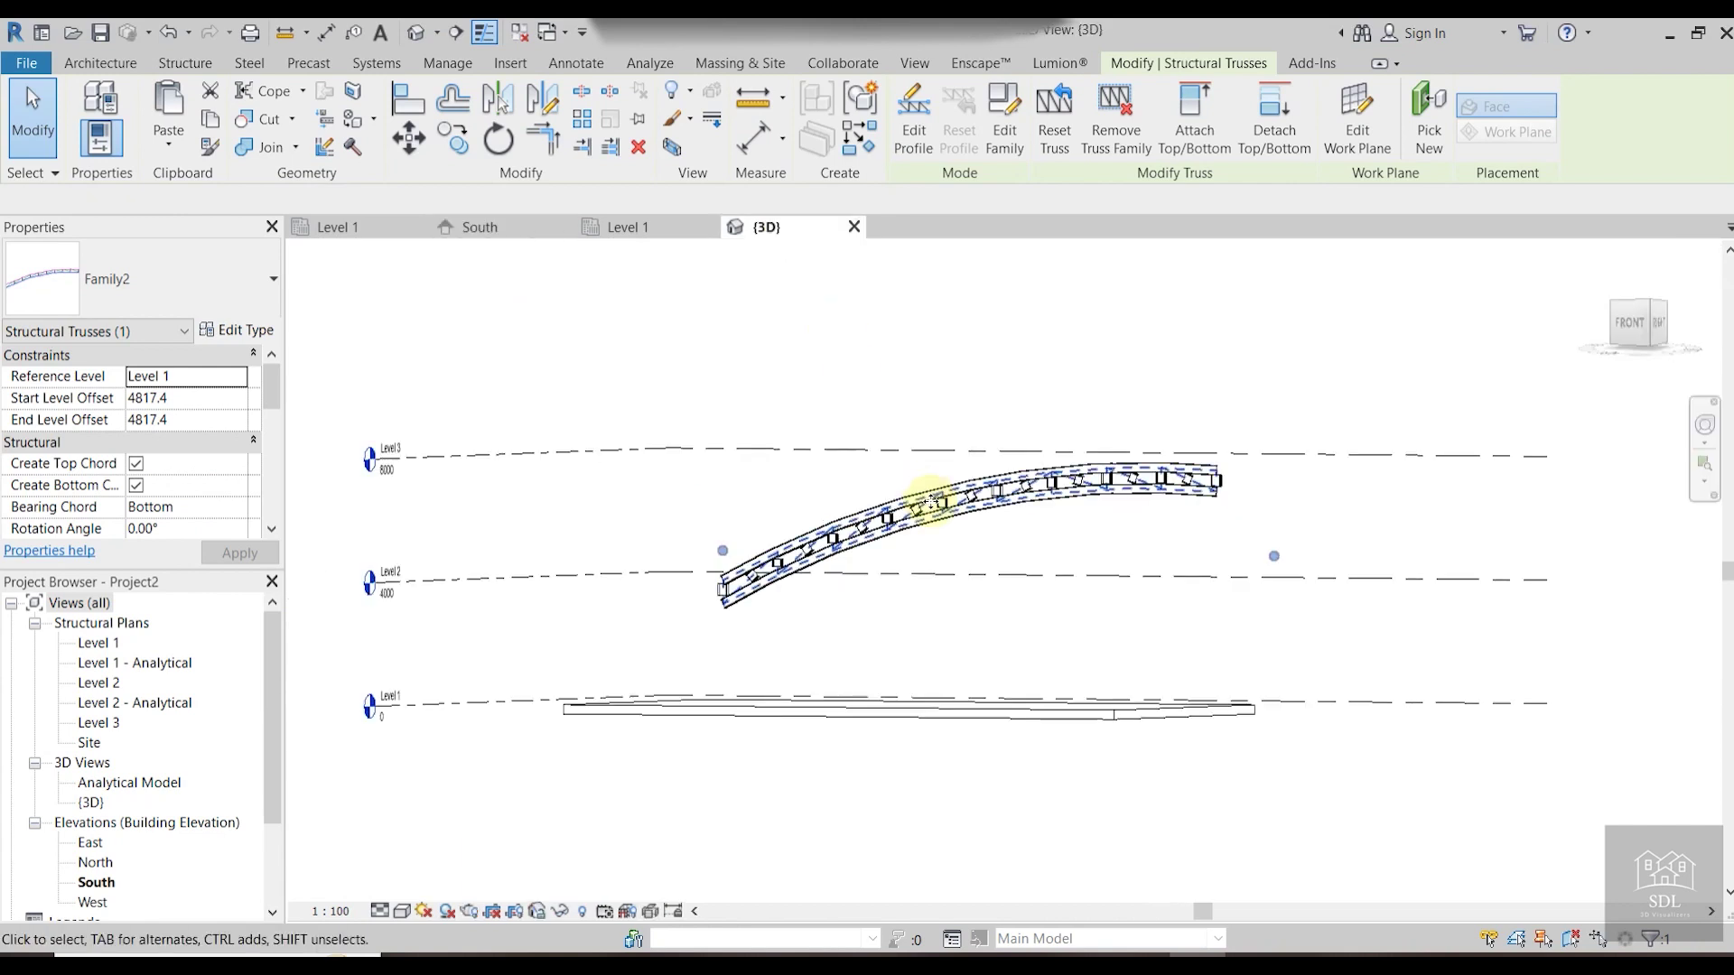
click(246, 334)
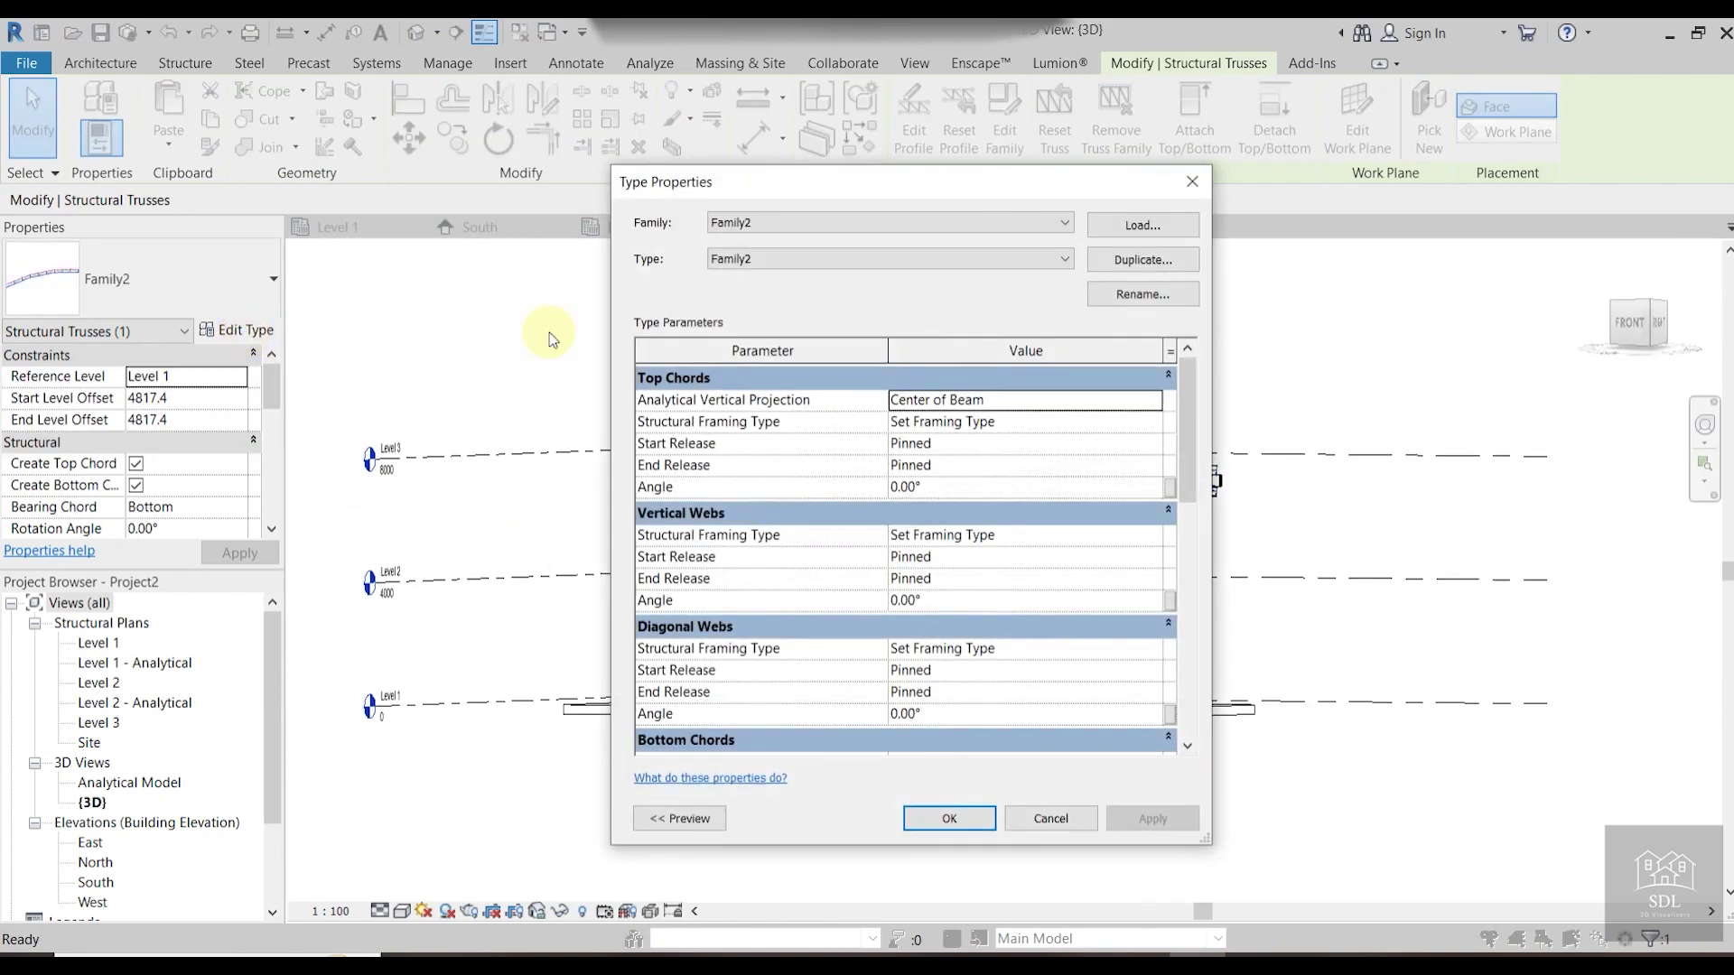
click(1148, 424)
click(1153, 423)
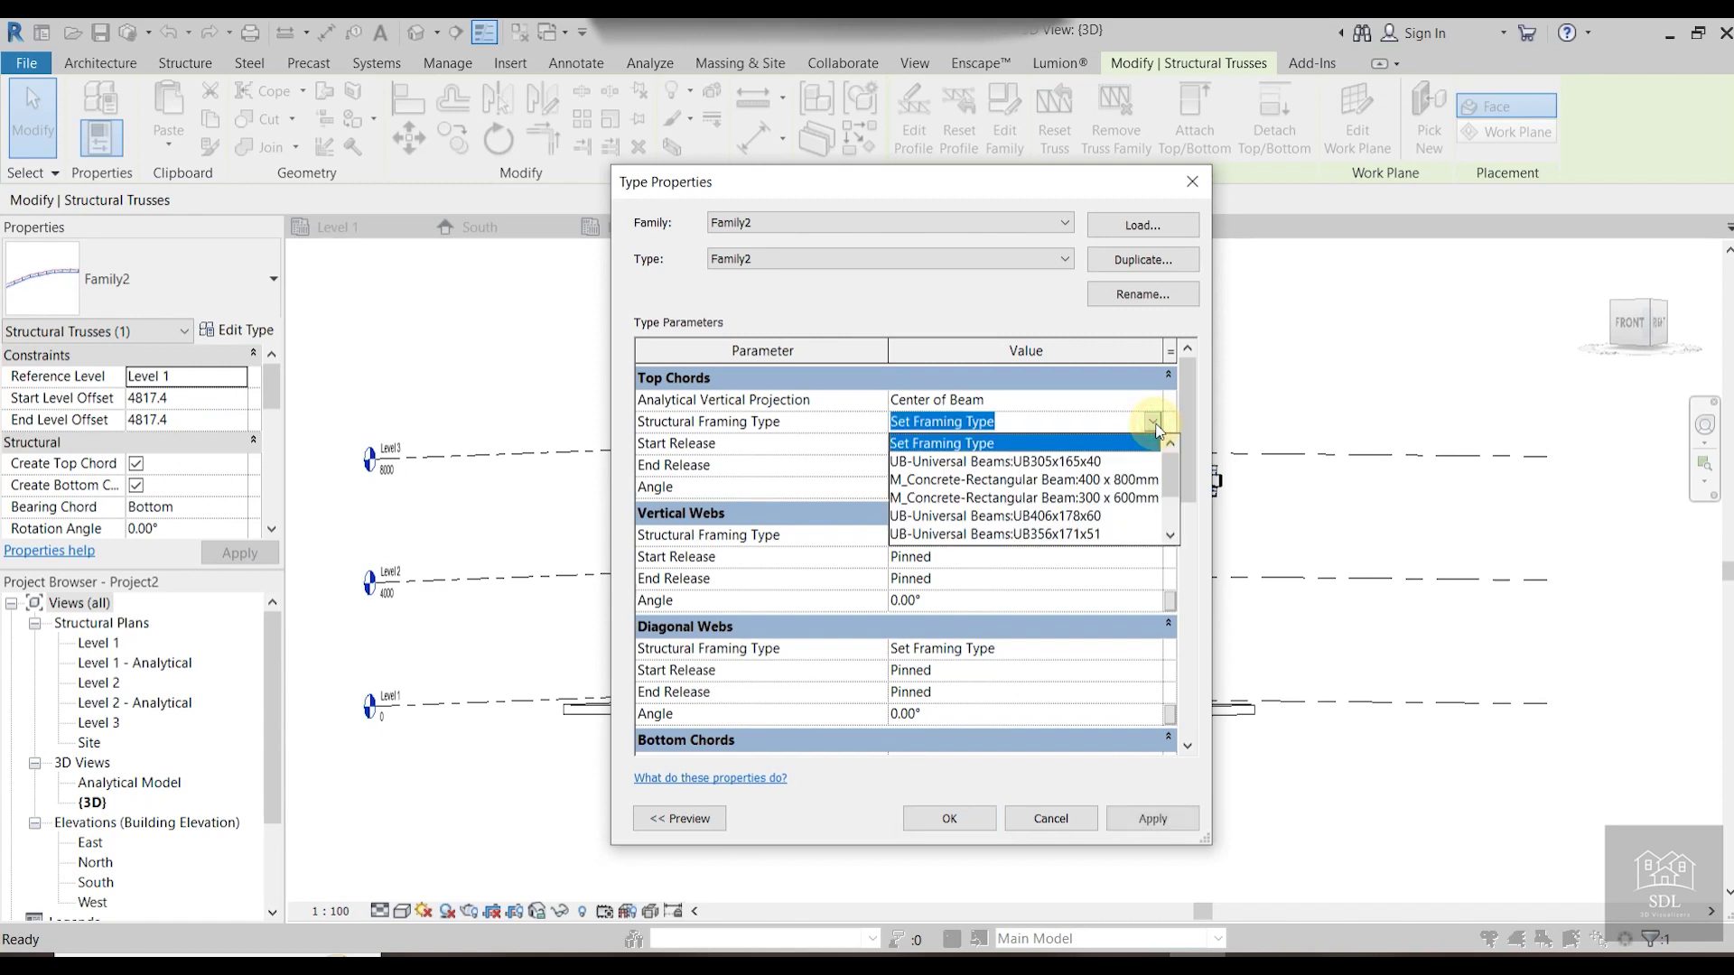
scroll(1105, 496, down, 3)
click(1074, 534)
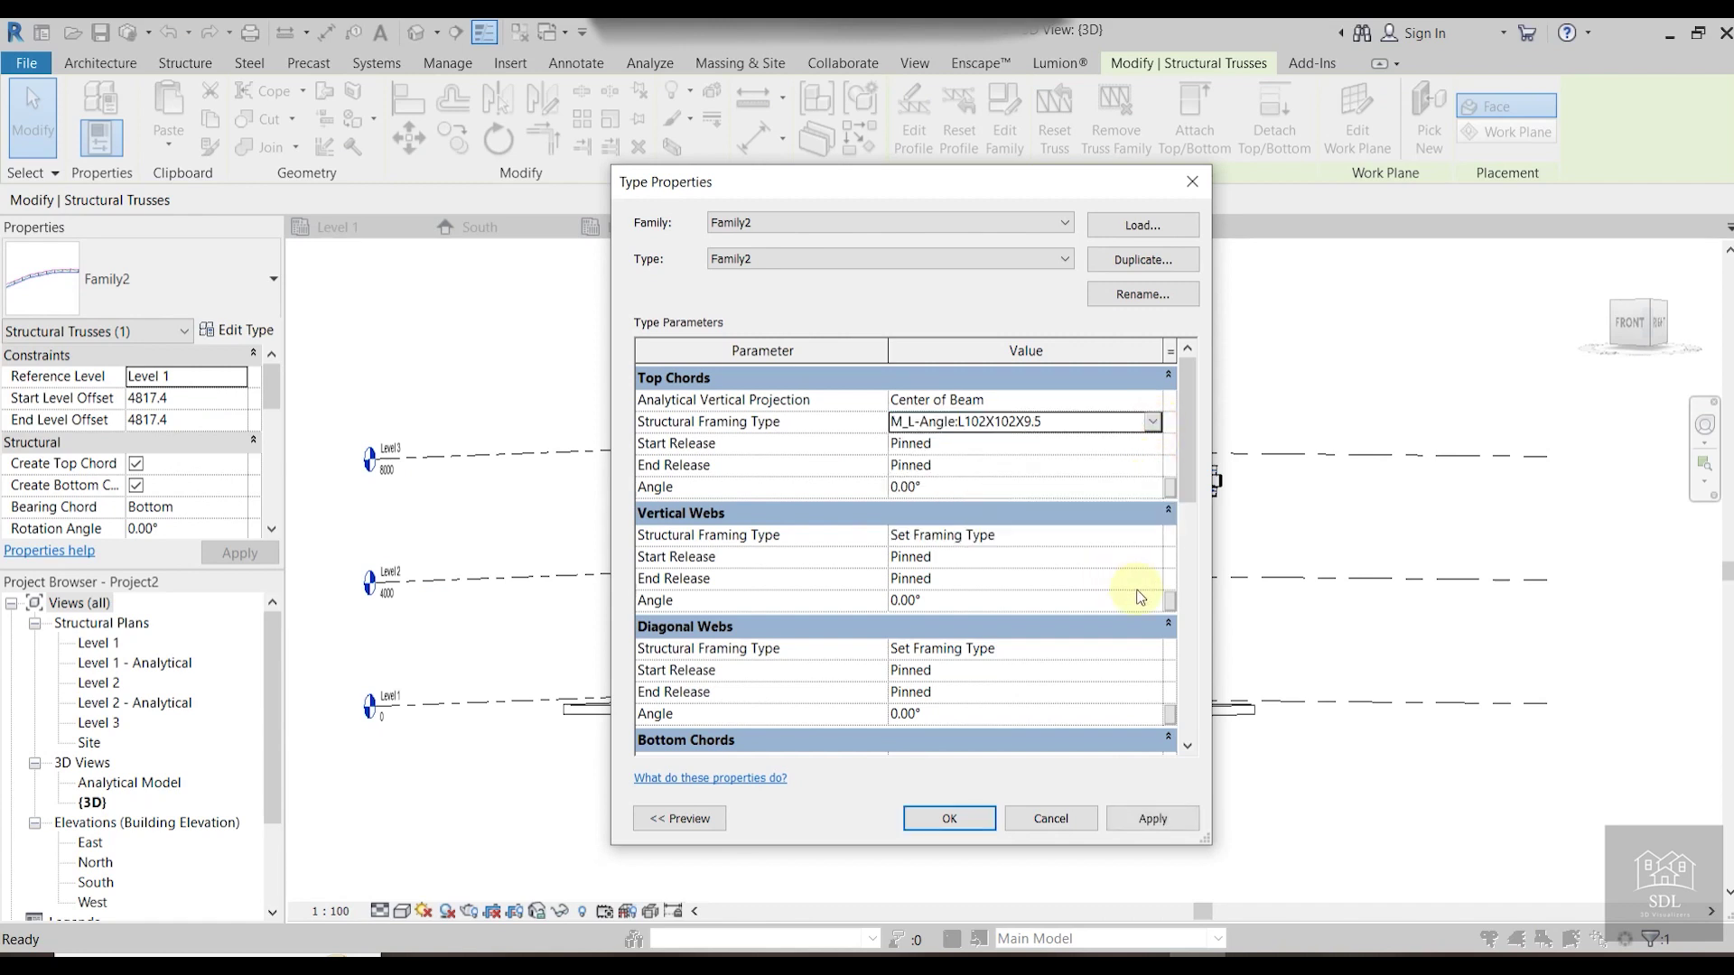
Set the structural framing type of both the vertical webs and the diagonal webs to M_L-Angle:L102X102X9.5.
click(1154, 539)
click(1153, 536)
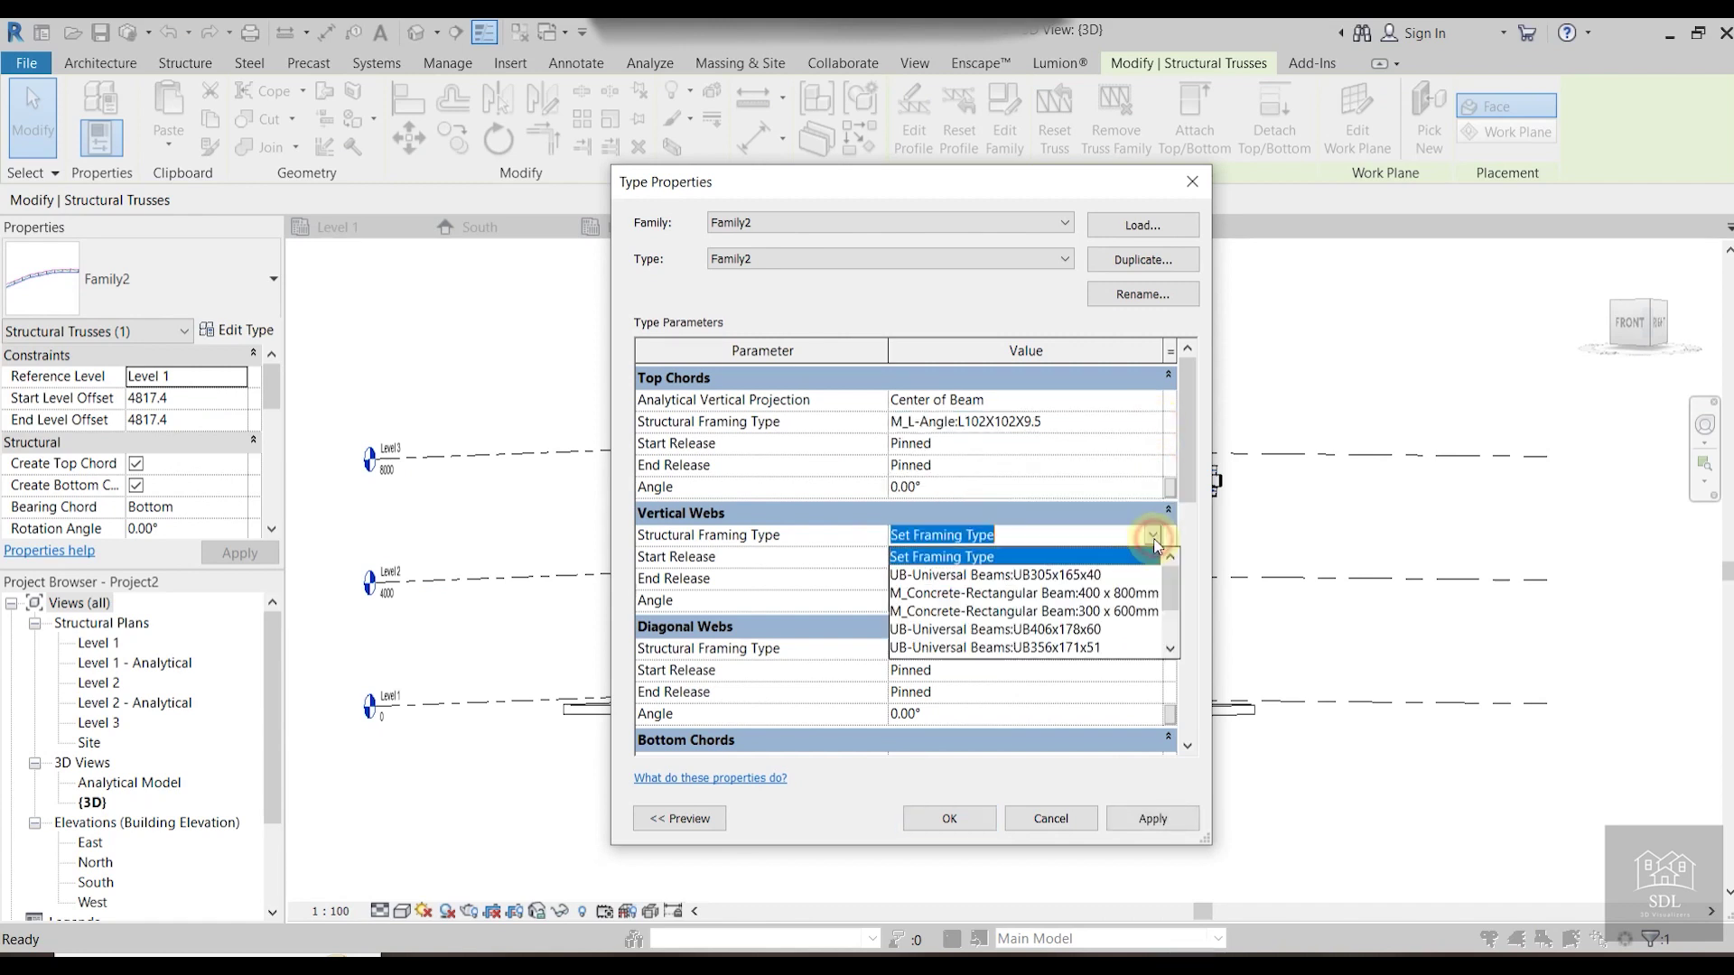
scroll(1092, 628, down, 2)
click(998, 648)
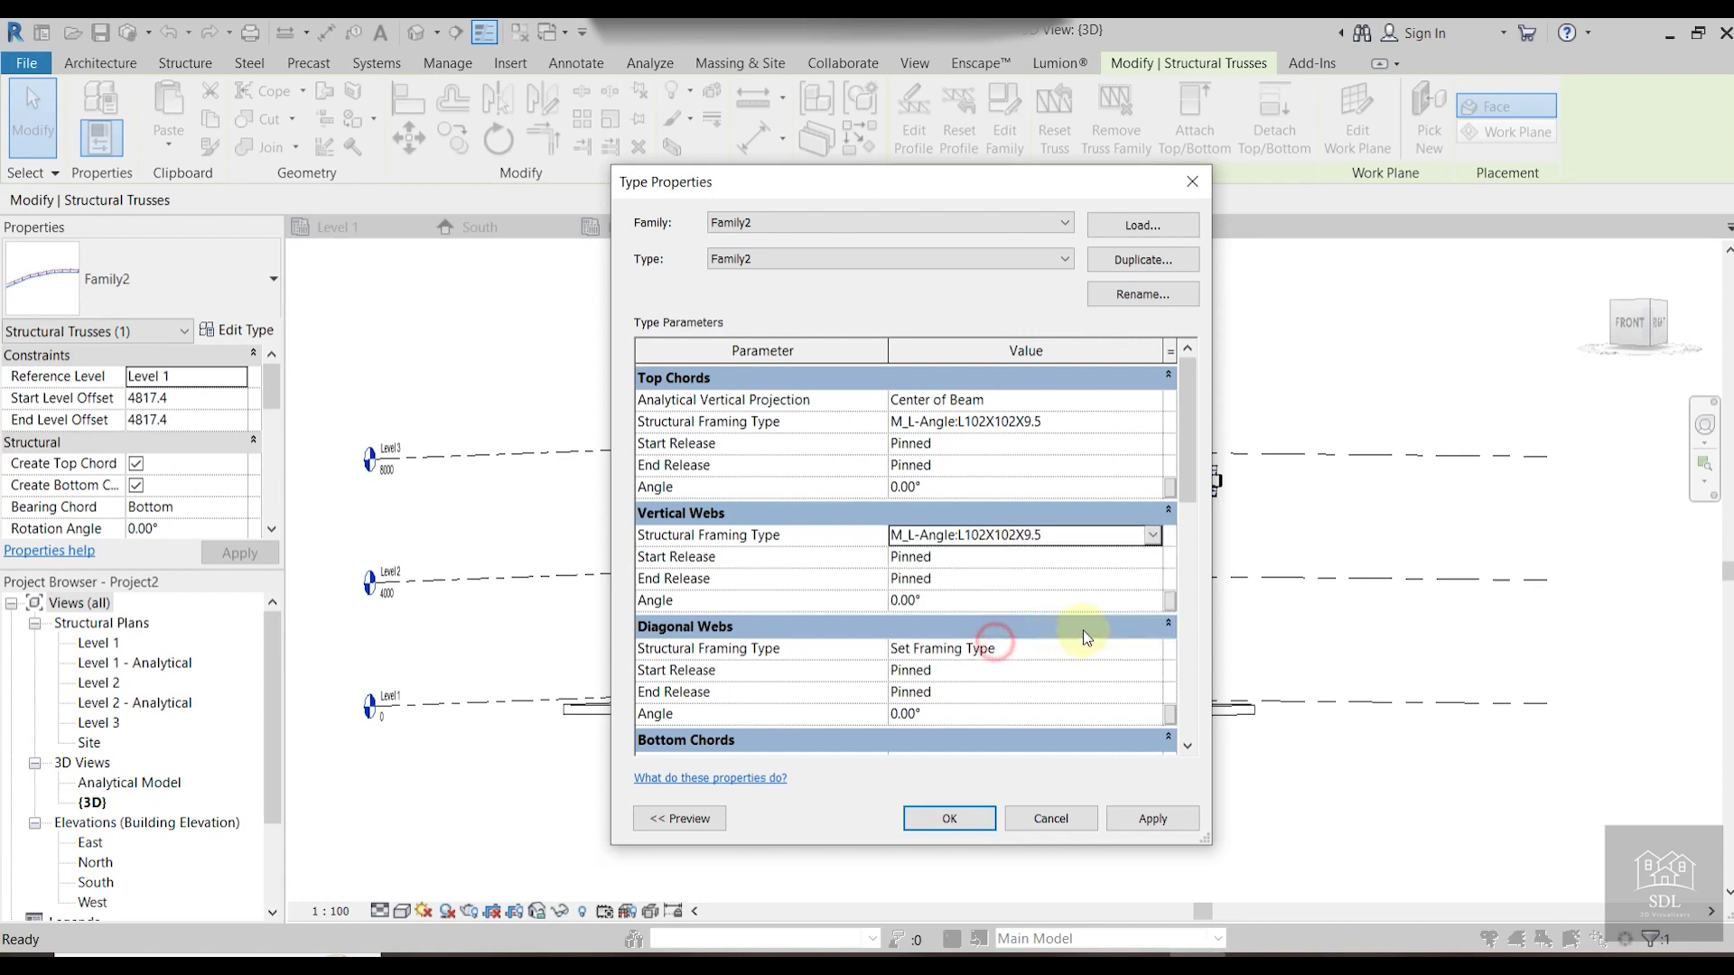
scroll(1147, 578, down, 3)
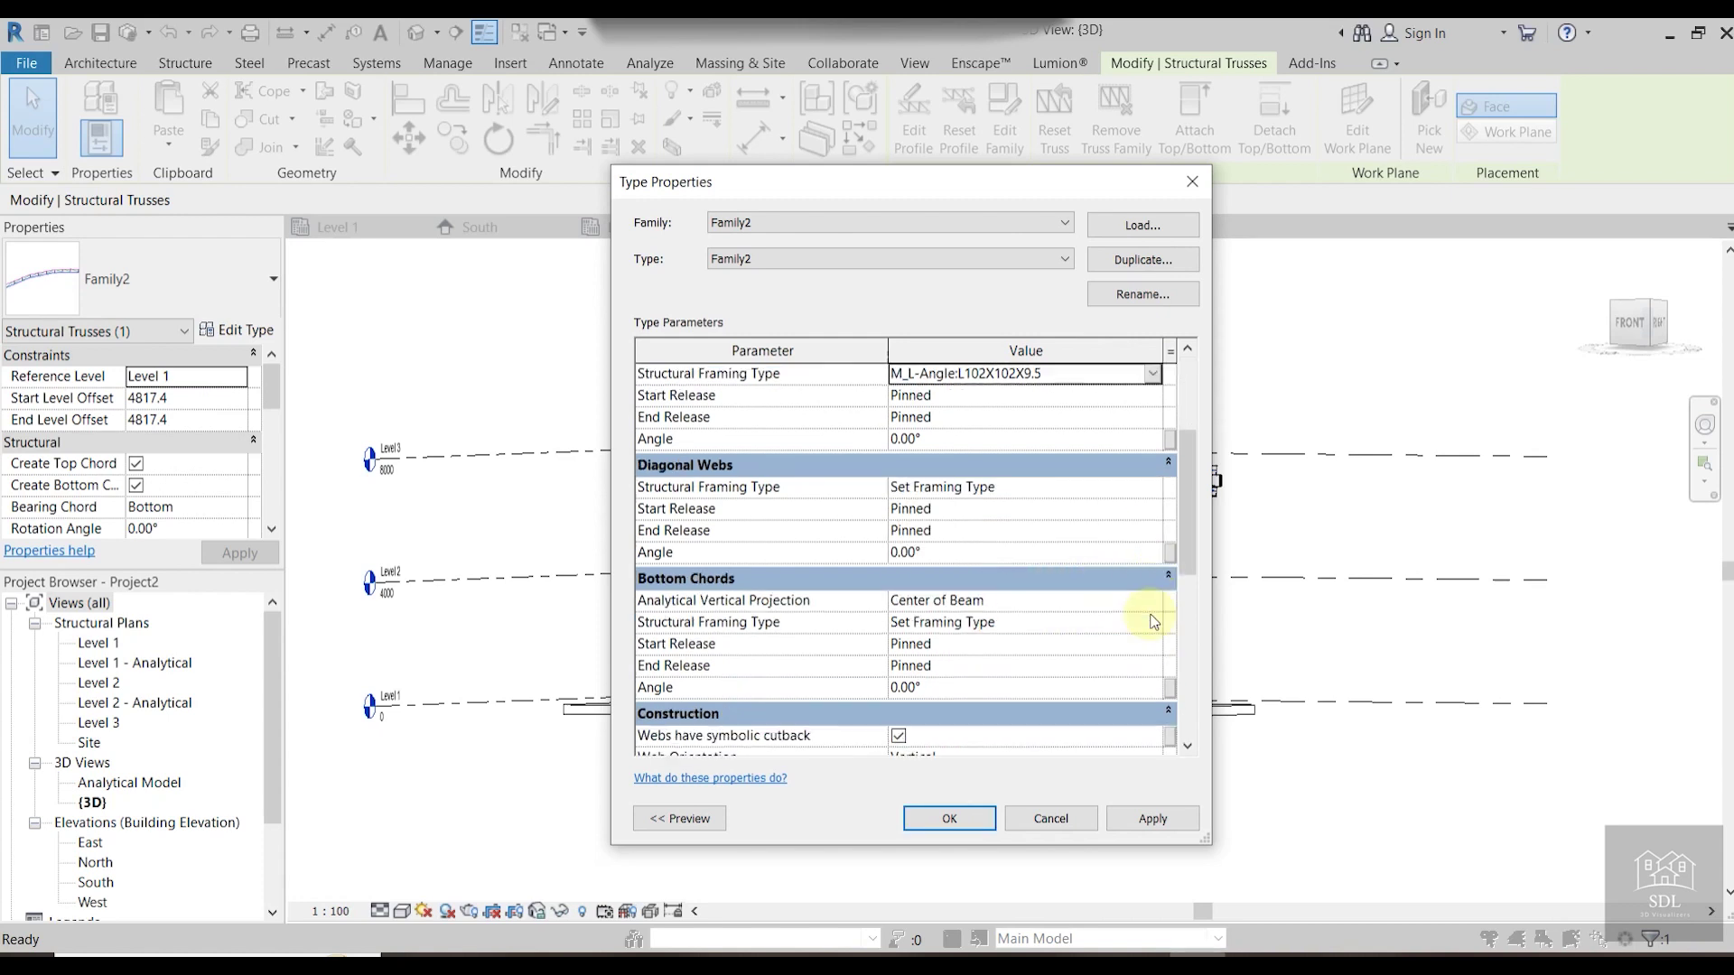
click(1152, 489)
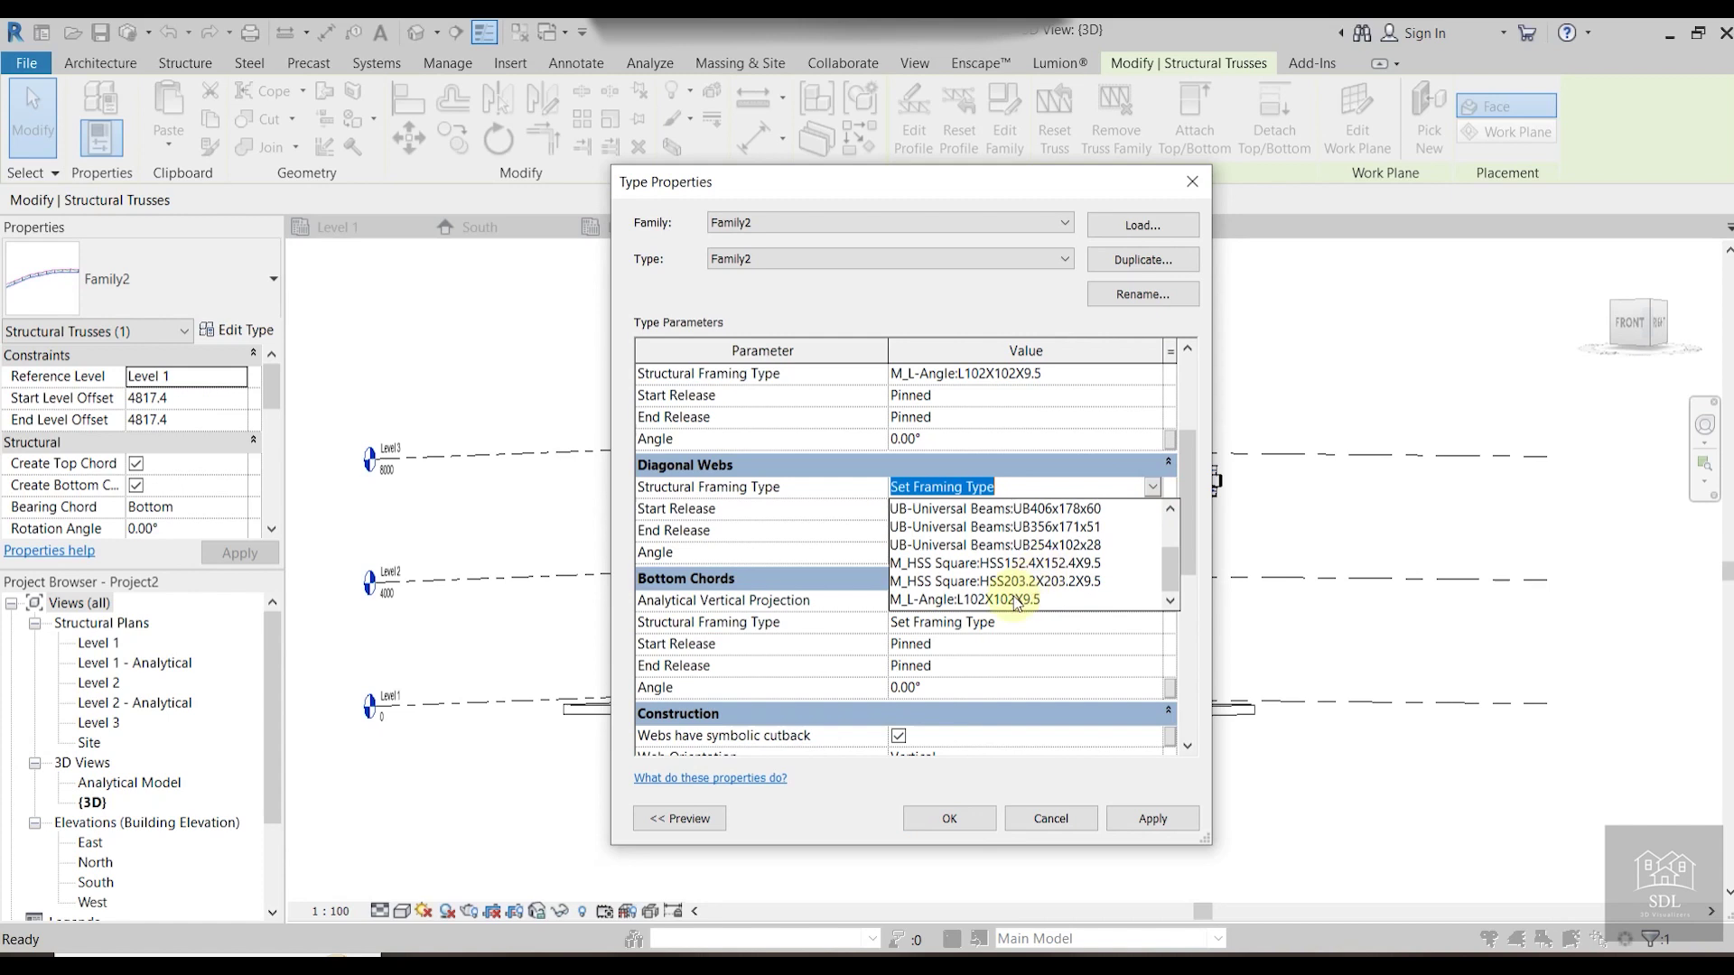
click(1013, 598)
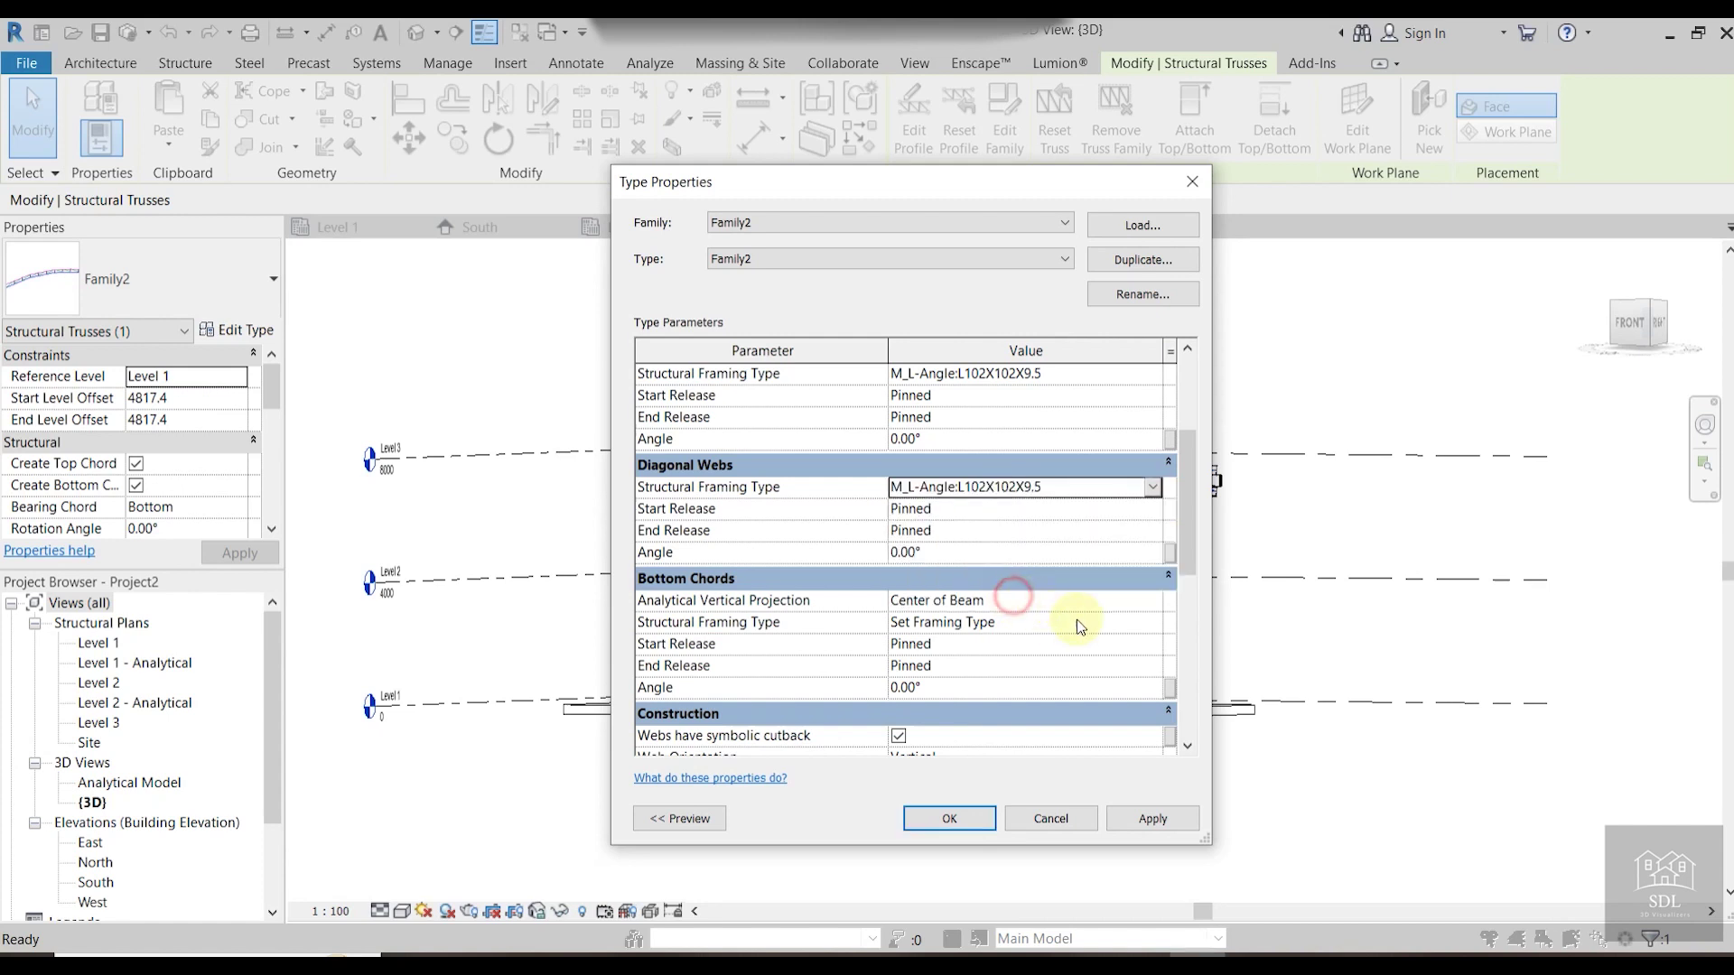
Set the bottom chords' structural framing type to M_L-Angle:L102X102X9.5 and apply the truss type changes.
click(1154, 624)
click(1018, 735)
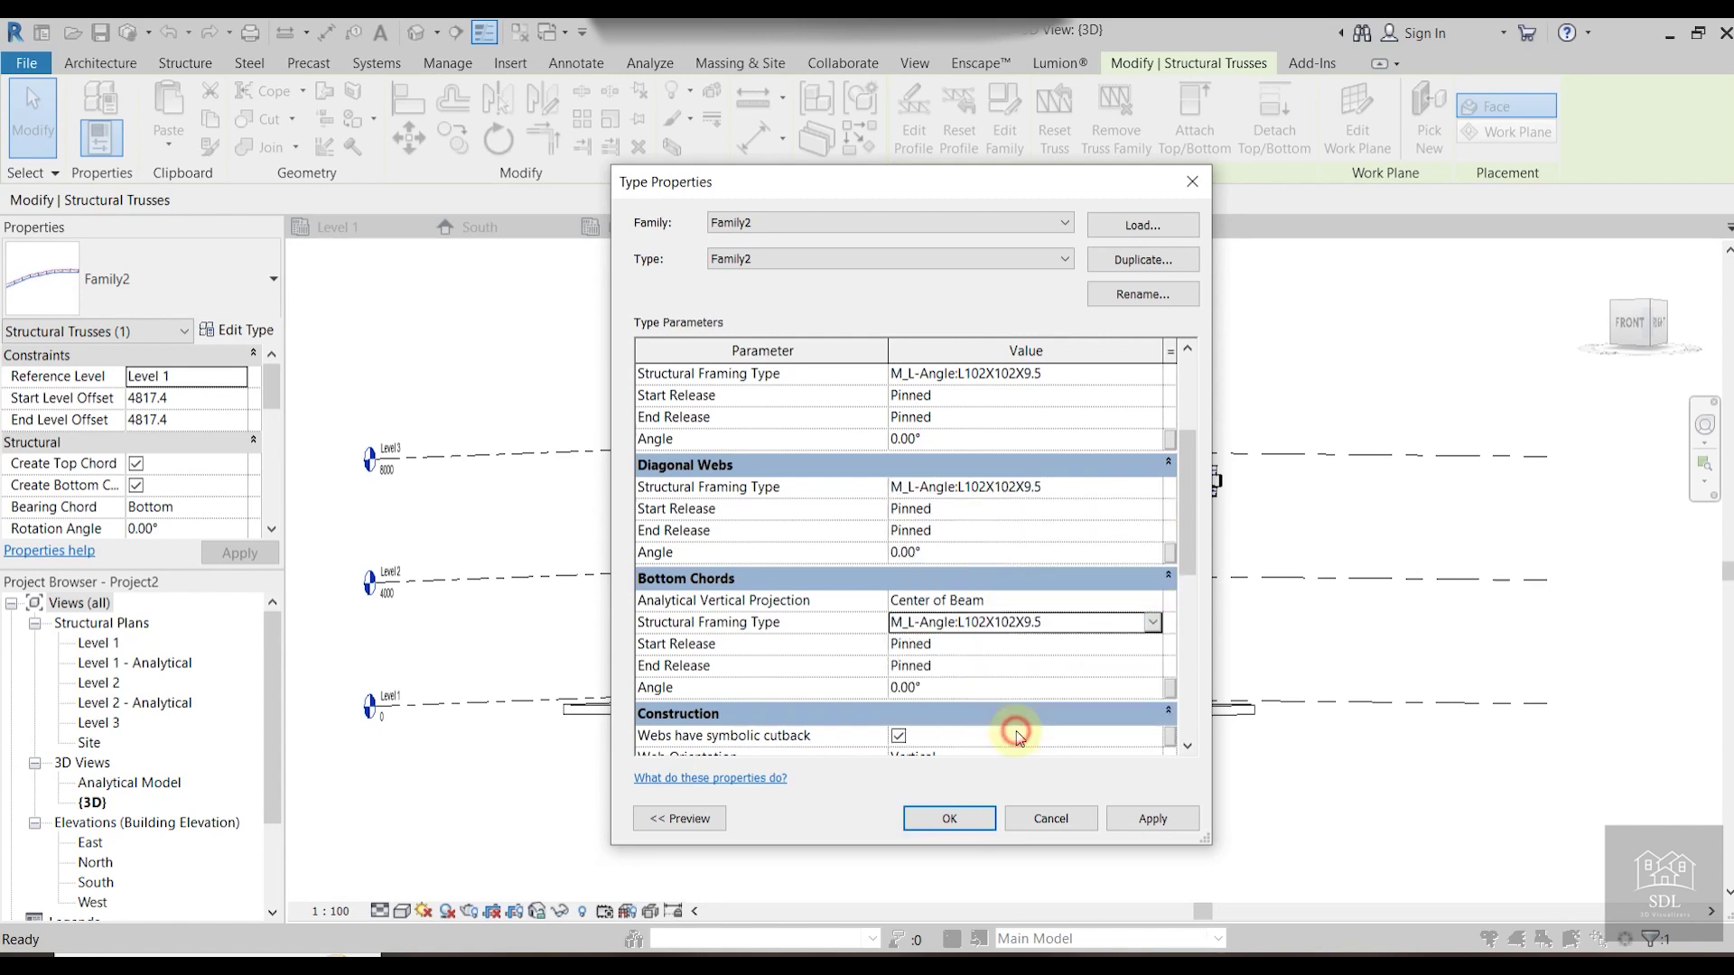
scroll(1055, 567, down, 3)
scroll(1057, 567, up, 2)
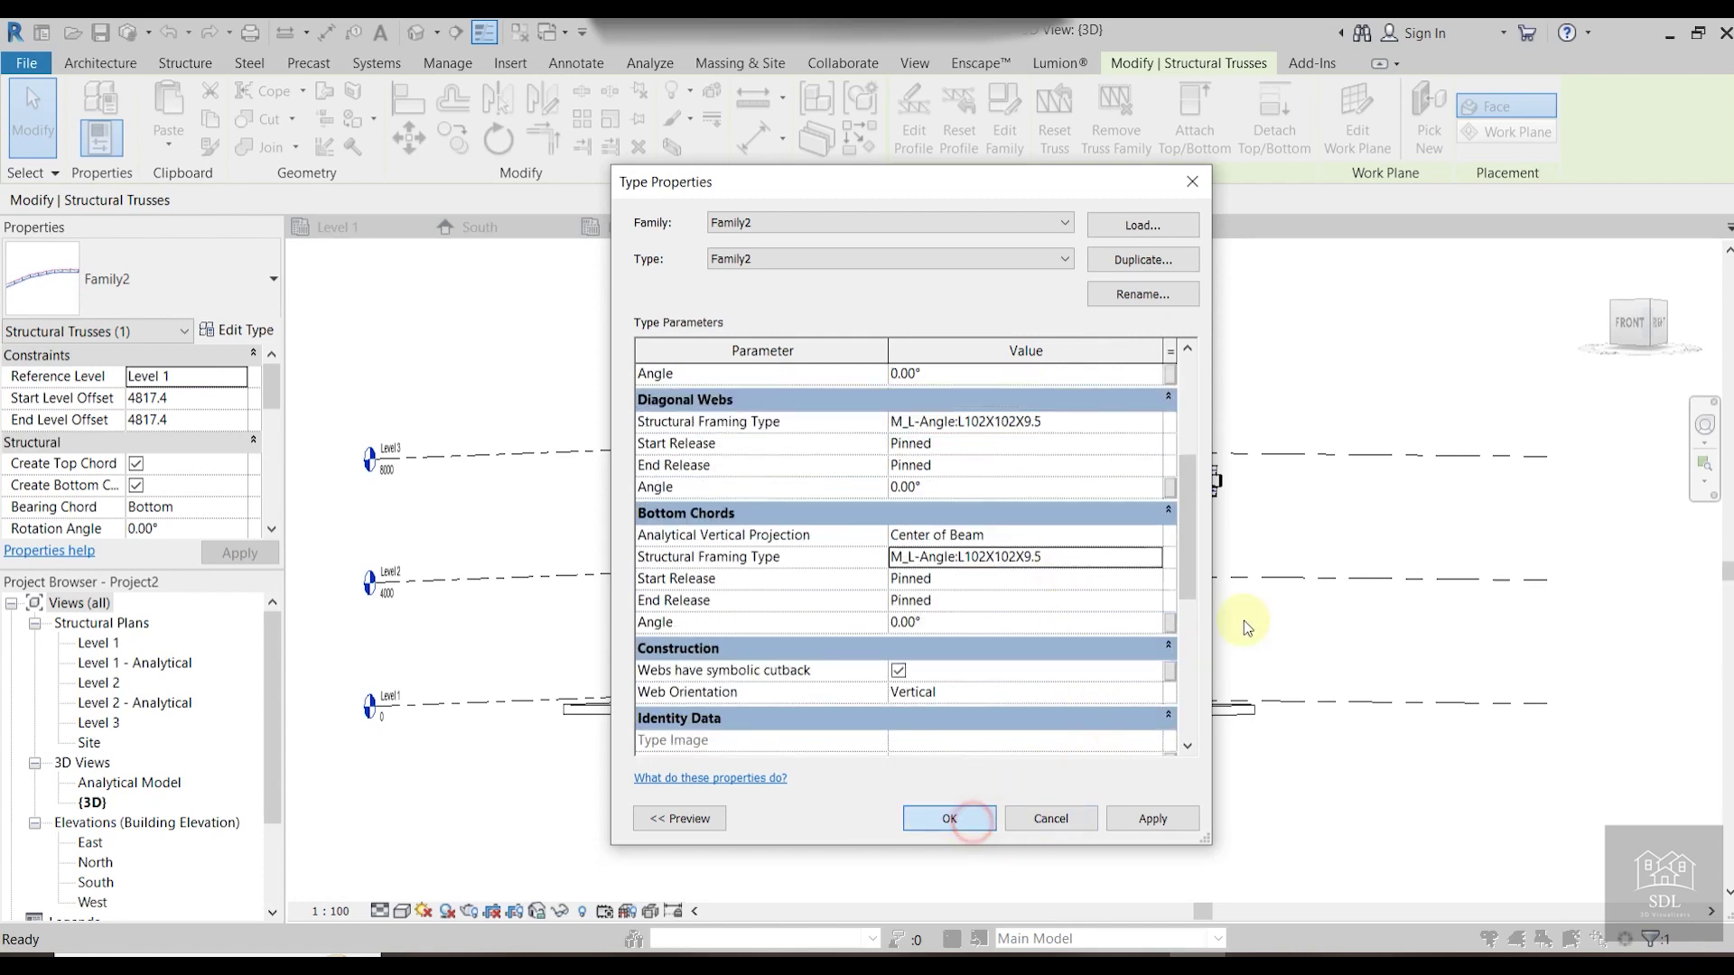
key(Return)
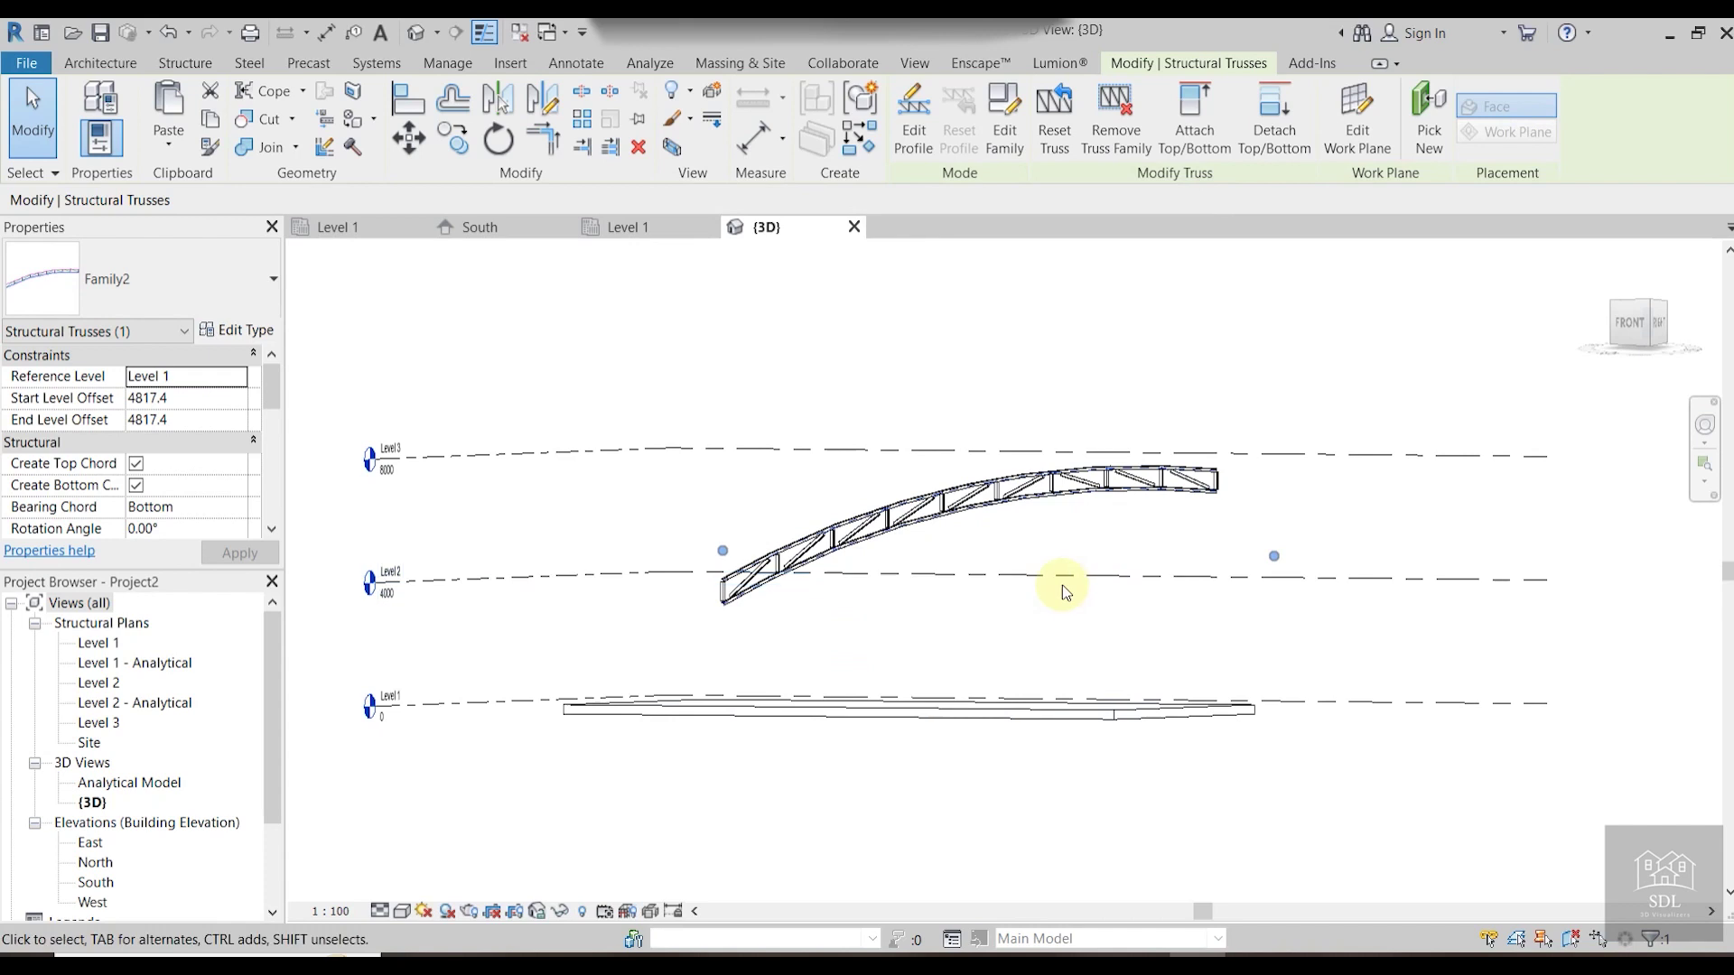
Starting from the truss's right end vertical web, select all L102X102X9.5 instances in the entire project and unpin them.
scroll(903, 569, up, 2)
scroll(1311, 469, up, 6)
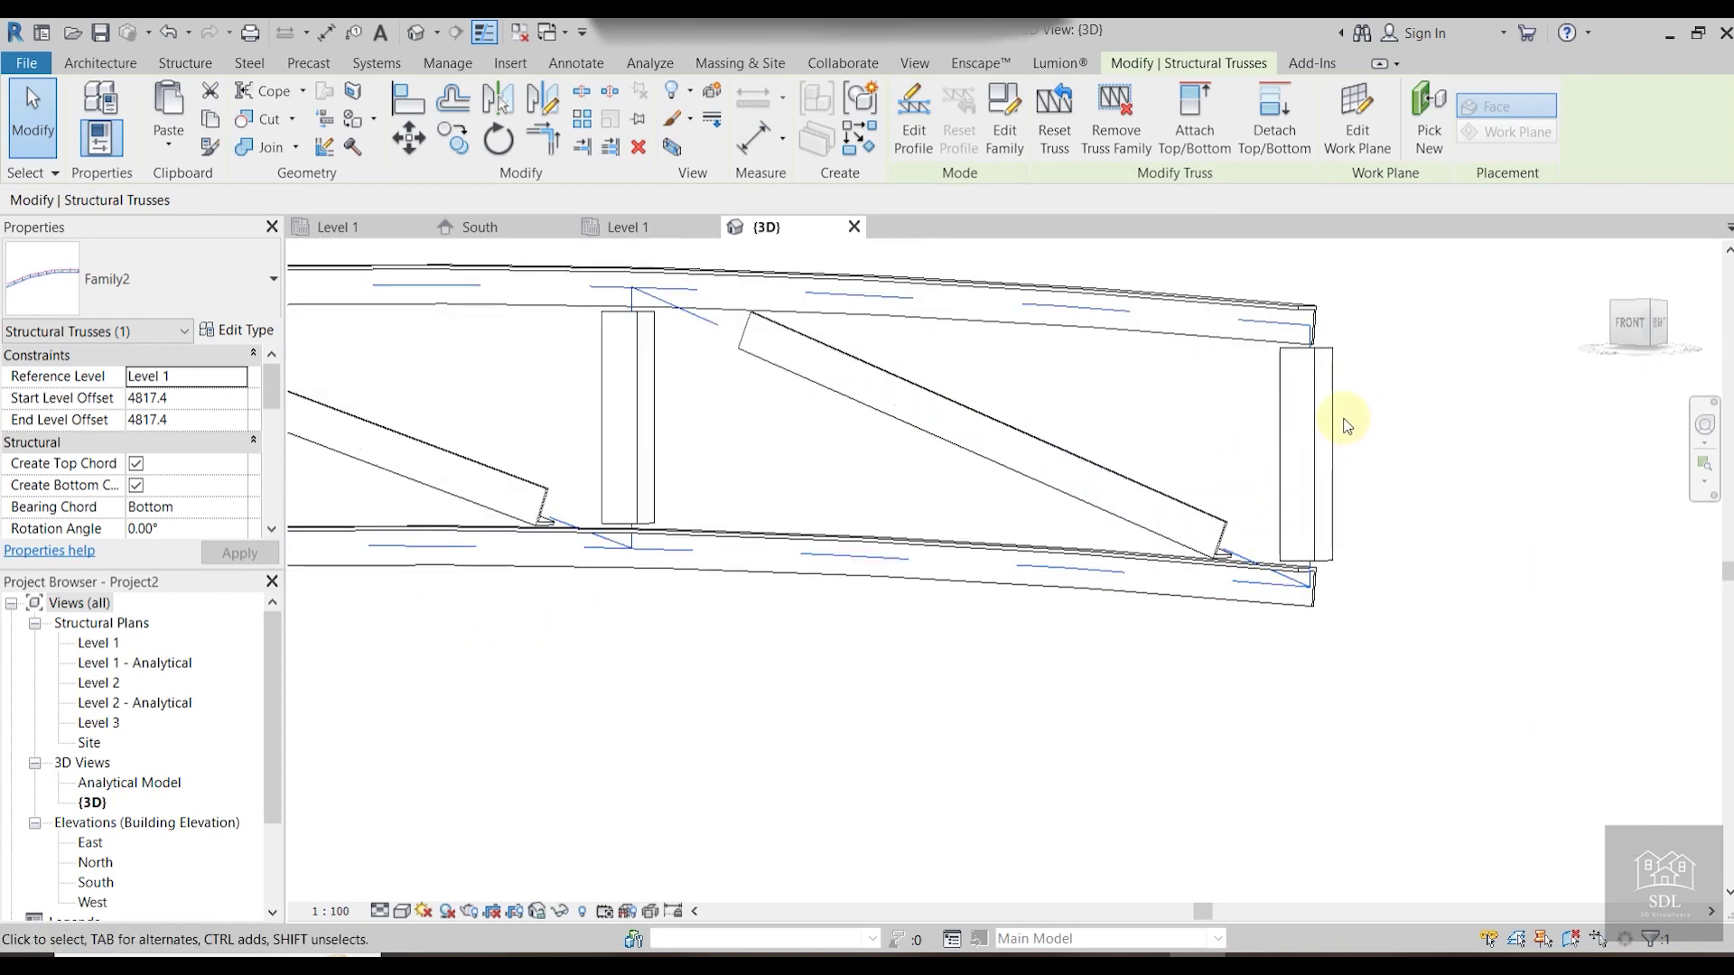
scroll(880, 351, down, 3)
middle_drag(924, 373, 1038, 427)
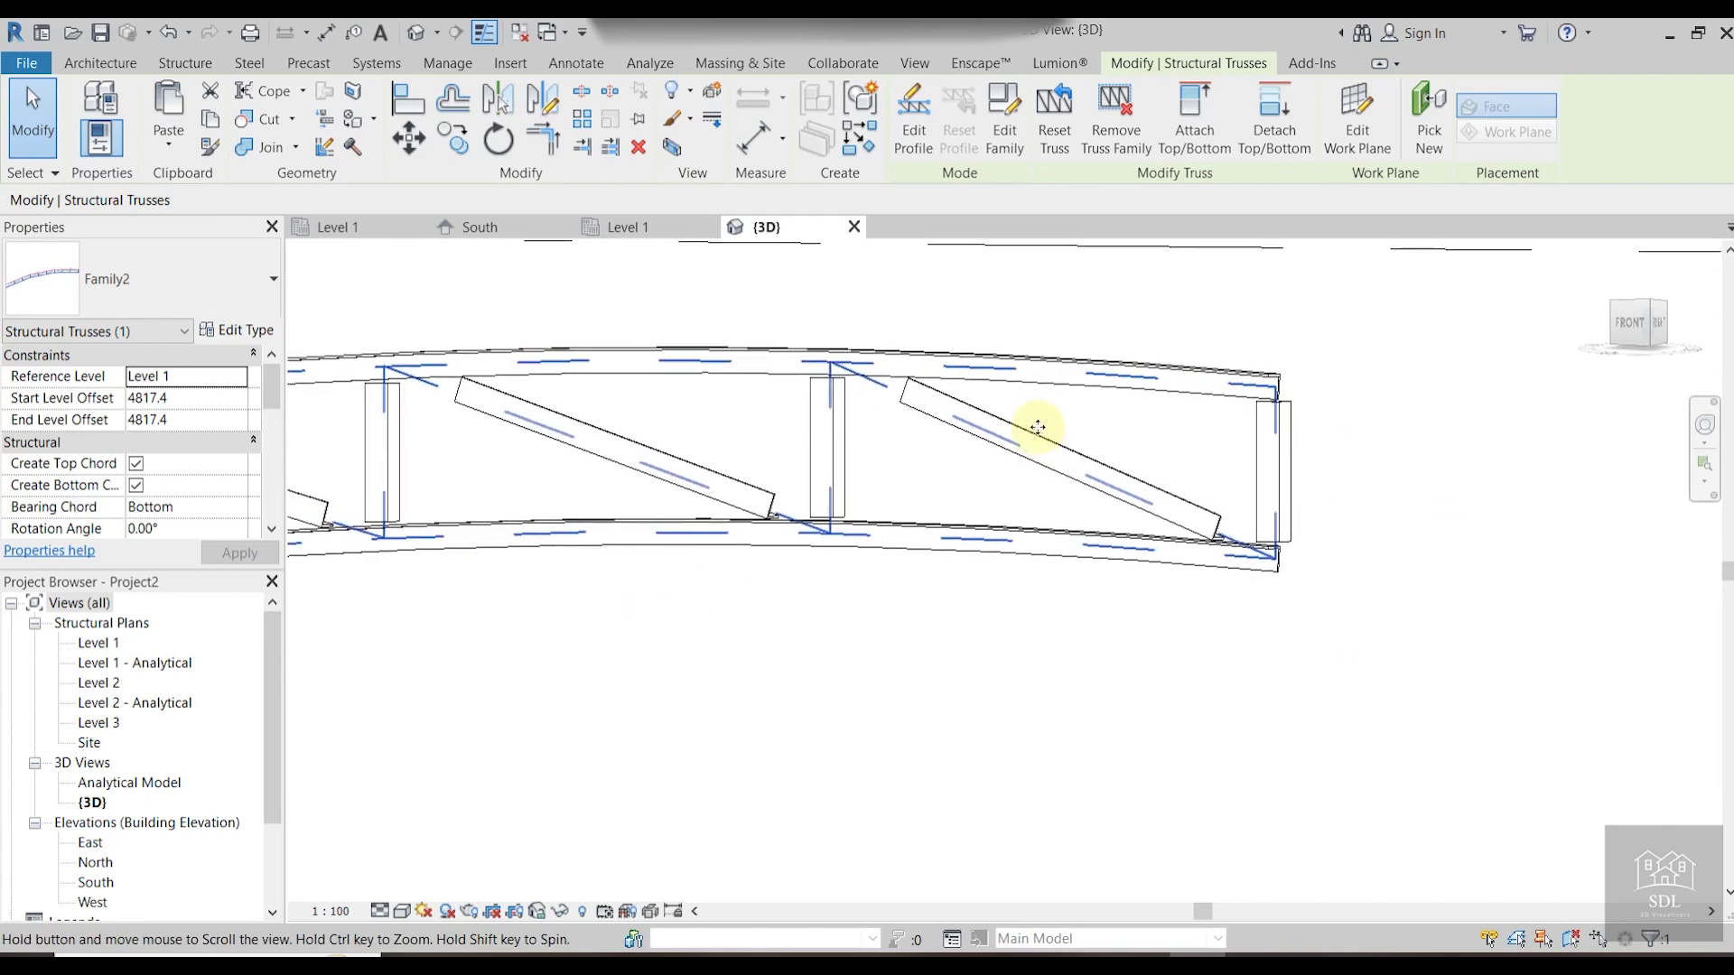
scroll(1221, 421, up, 2)
click(1221, 420)
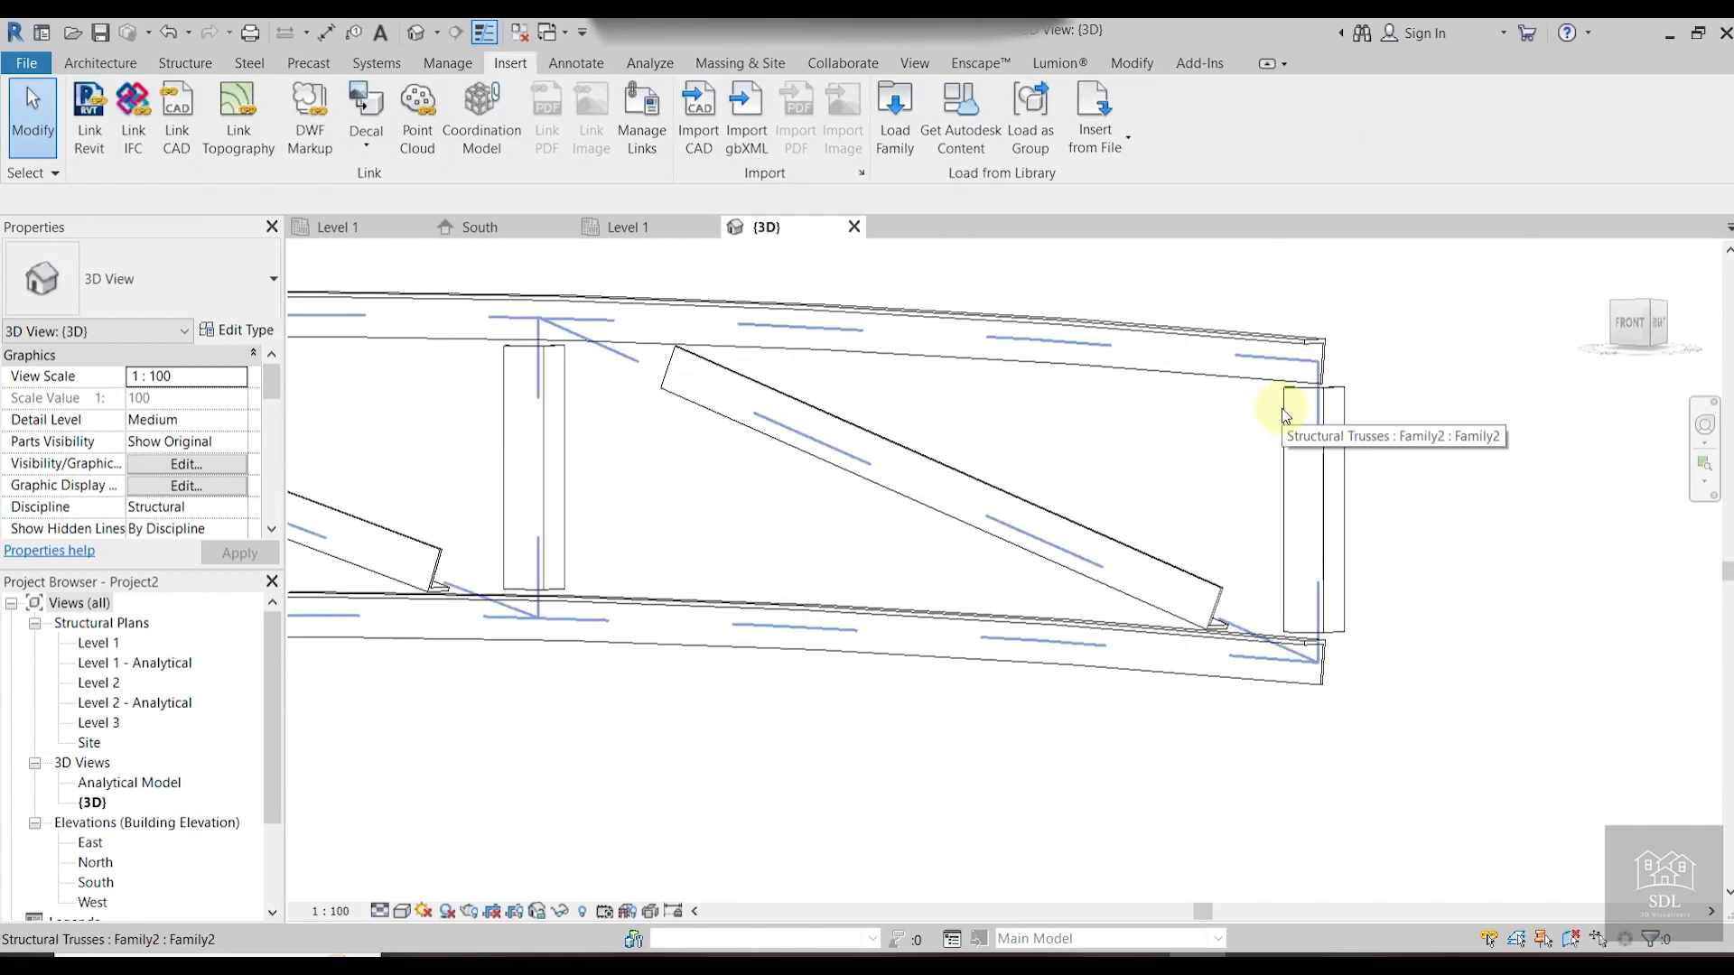
key(Tab)
click(1285, 414)
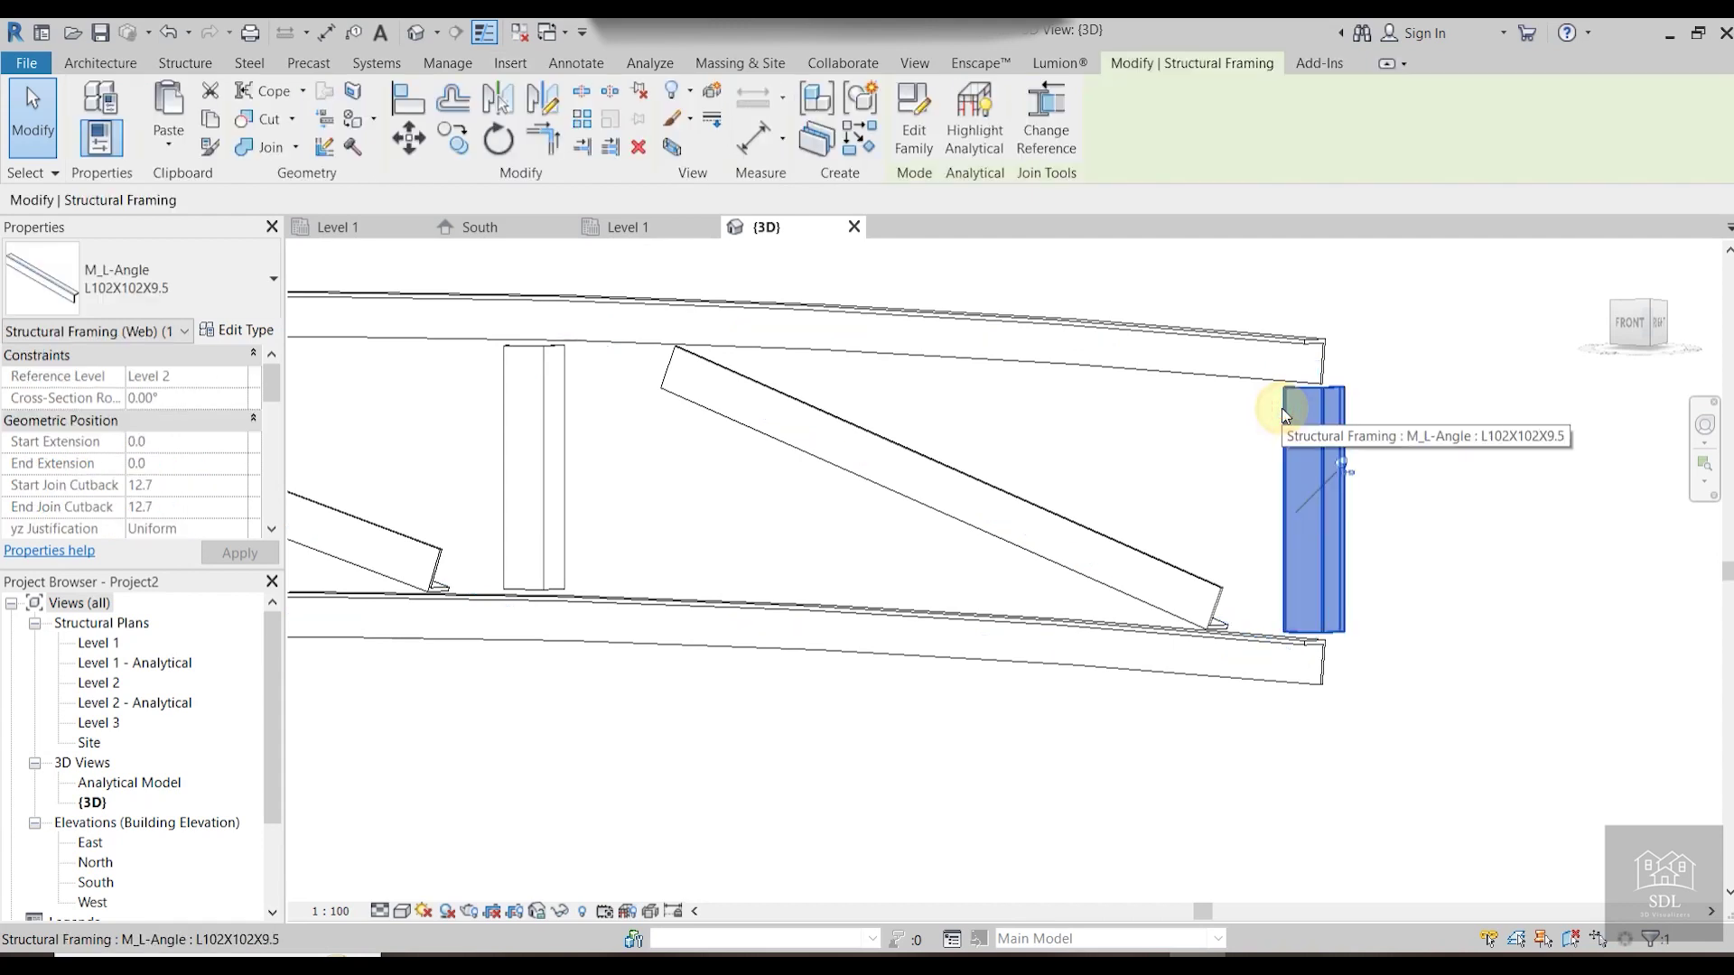
right_click(1339, 426)
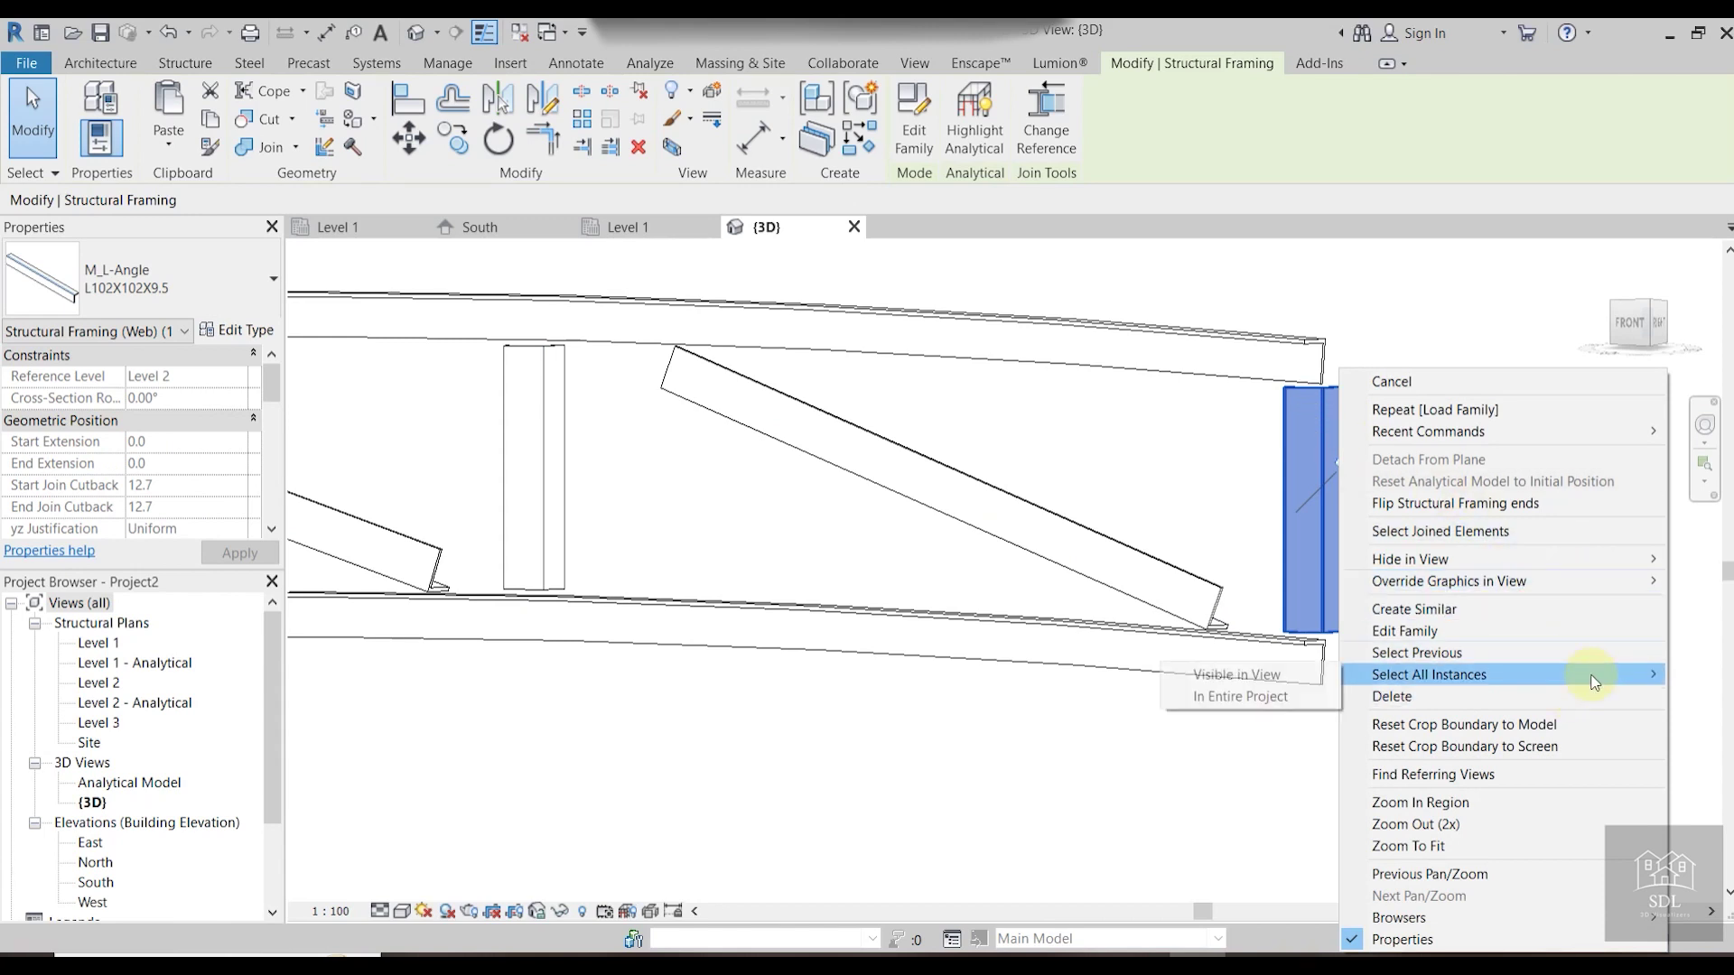
click(1282, 696)
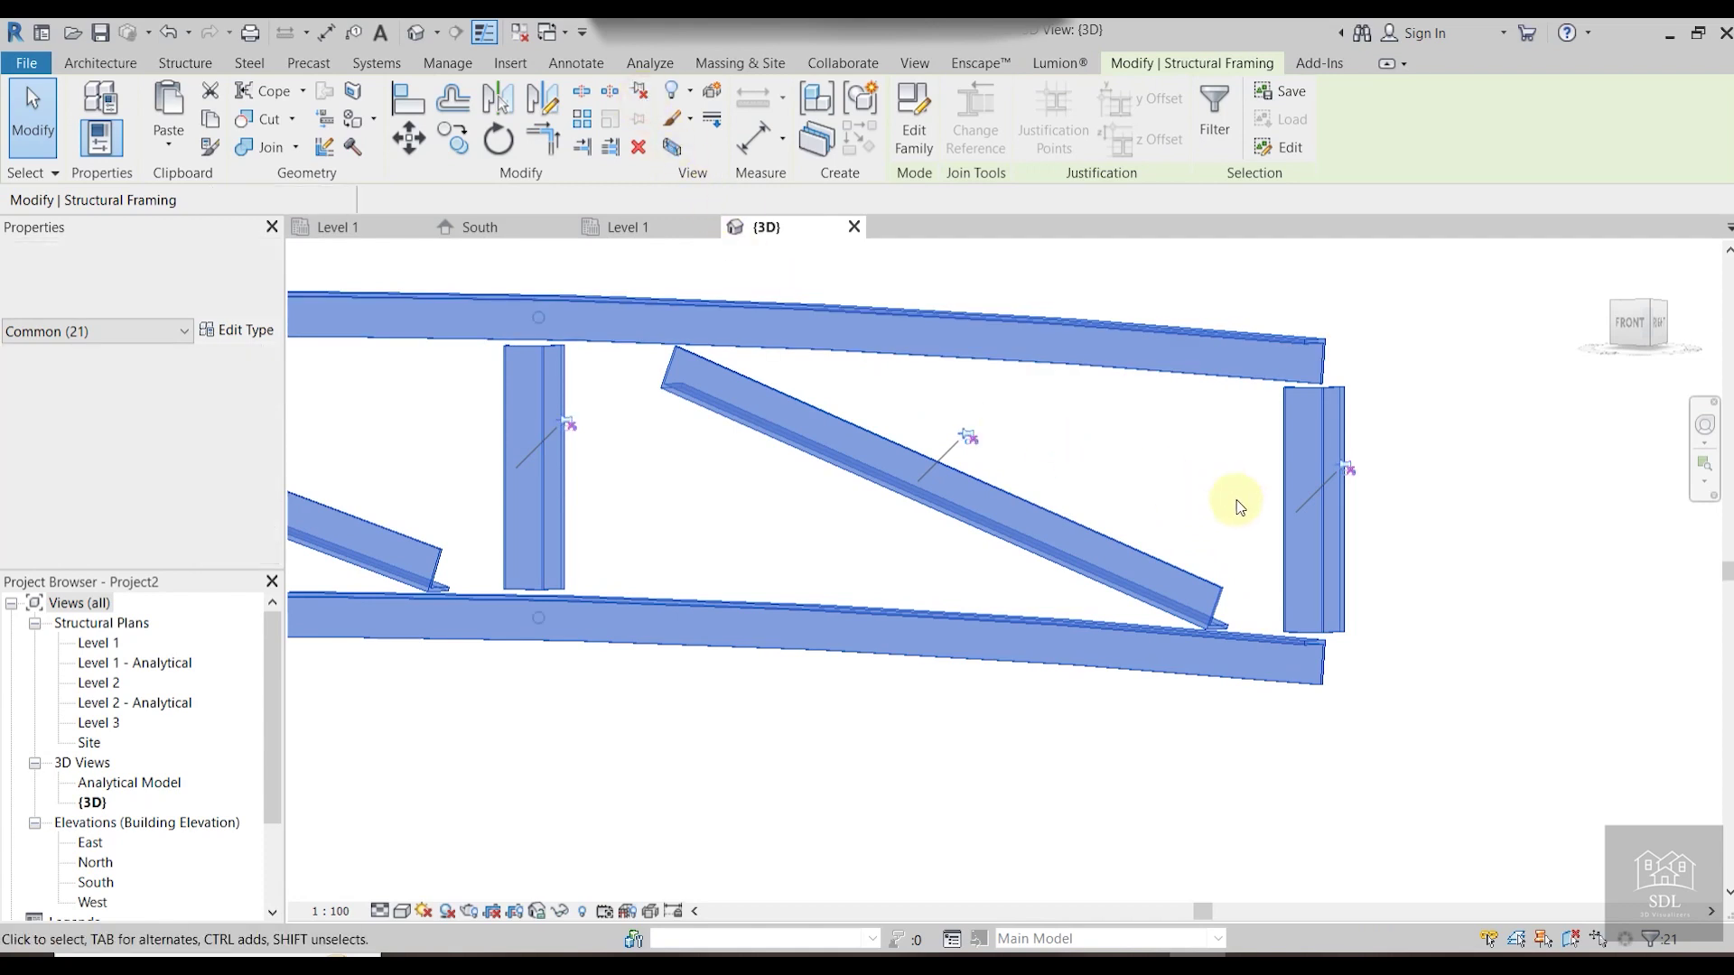
scroll(1415, 501, down, 5)
scroll(1406, 478, up, 5)
click(1406, 479)
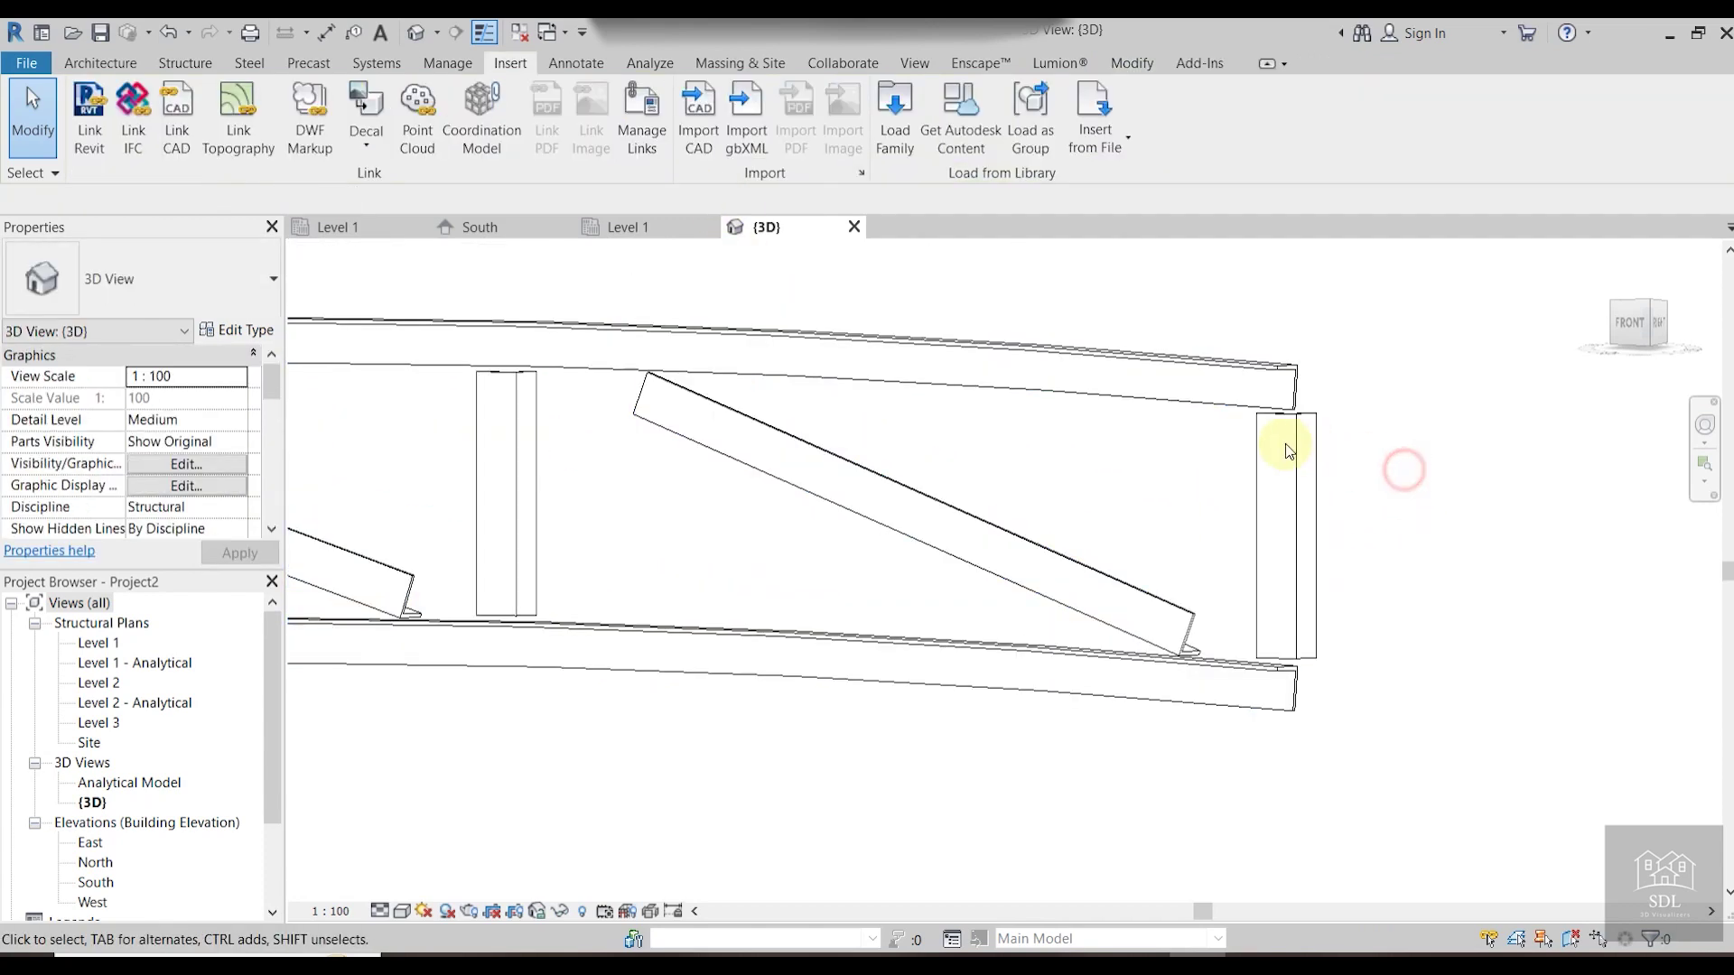
Extend the upper end of the right end vertical web into the top chord, to an end join cutback of about -46.
scroll(1391, 460, up, 3)
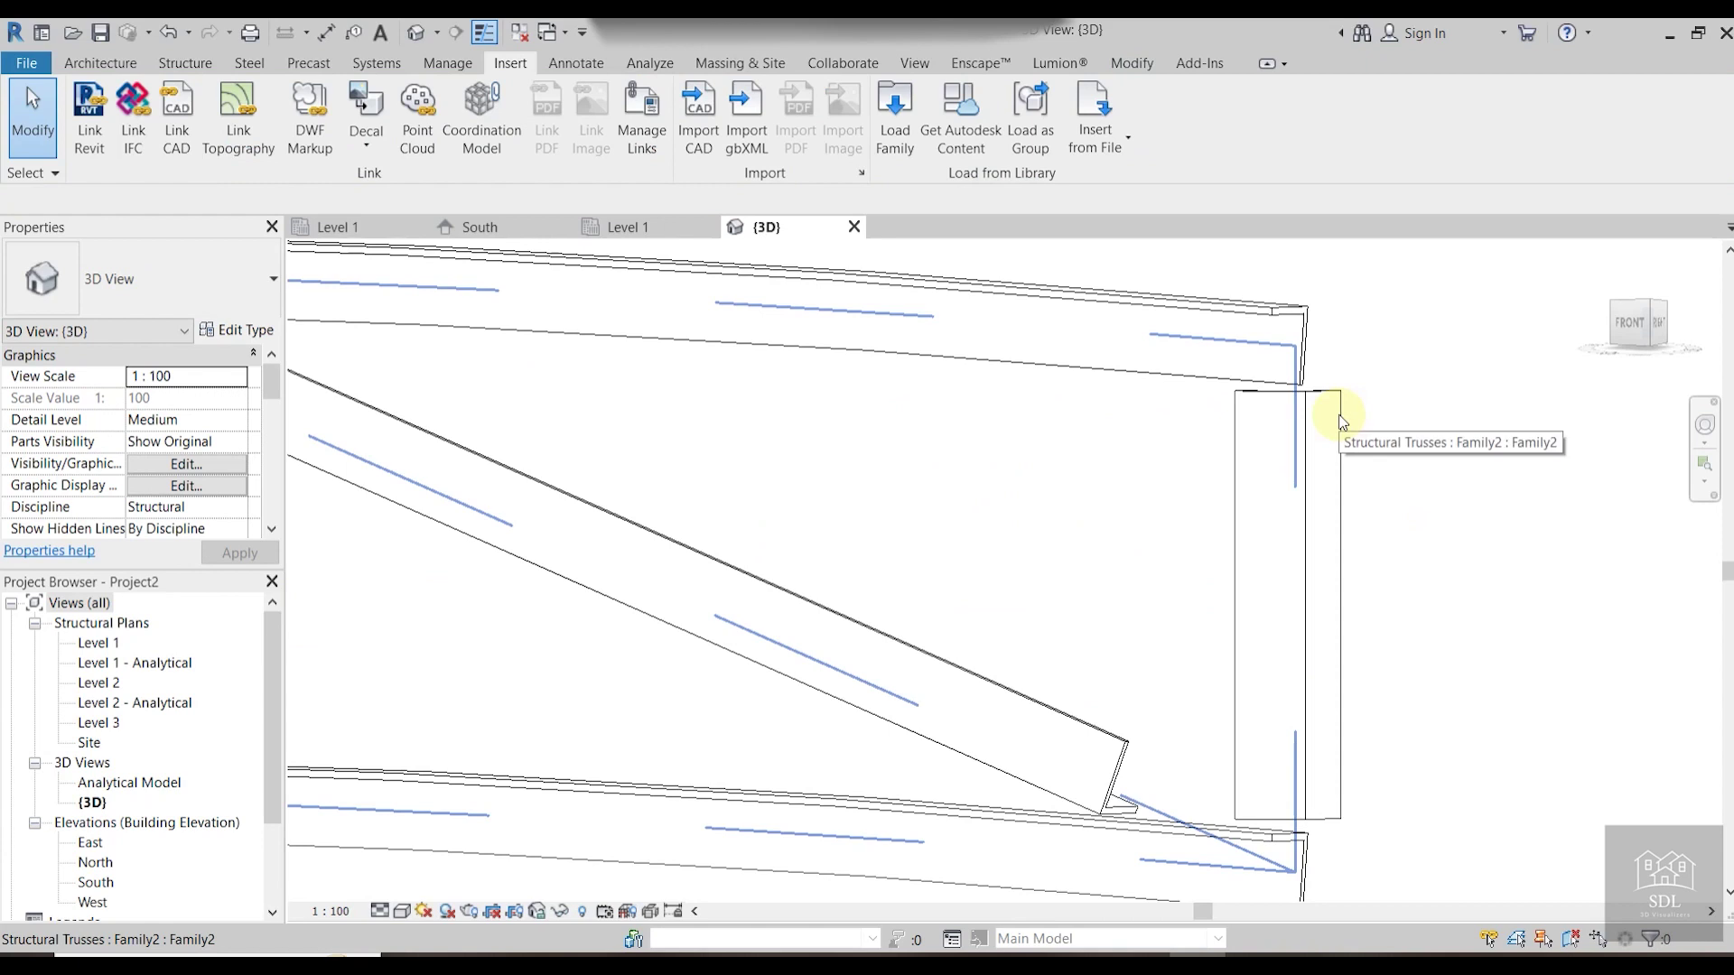
click(1336, 406)
scroll(1324, 370, up, 3)
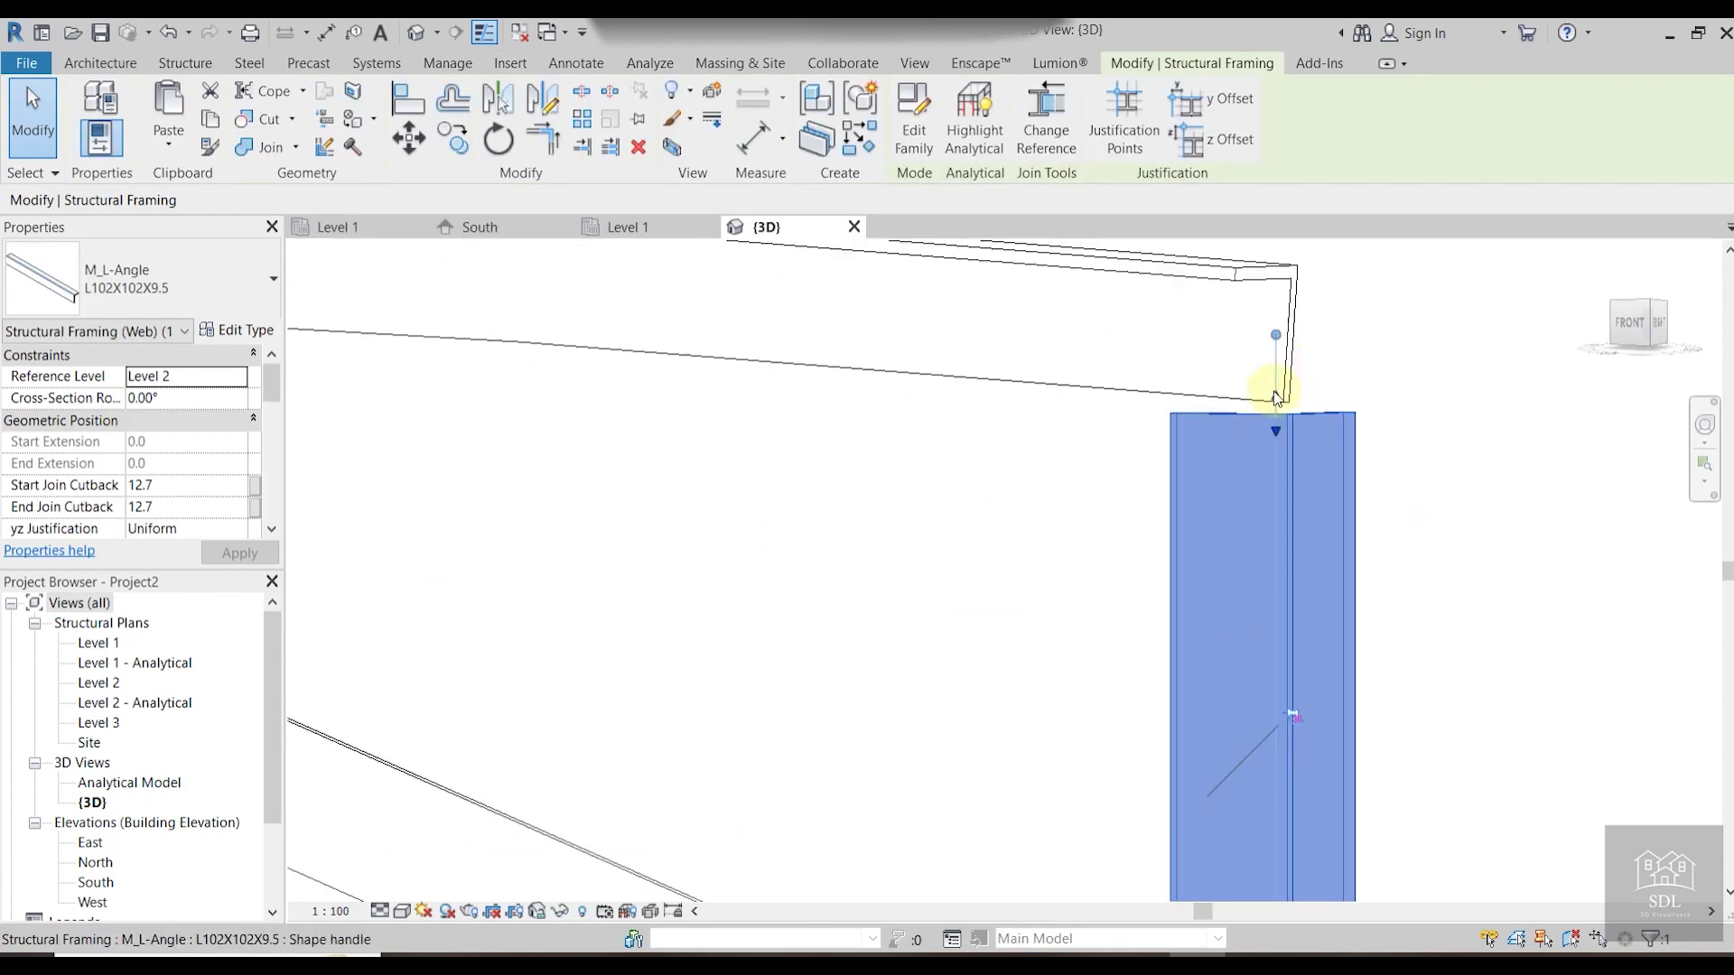
drag(1276, 397, 1274, 336)
Extend the lower end of the same vertical web into the bottom chord, to a start join cutback of about 0.6.
middle_drag(1365, 549, 1434, 291)
scroll(1398, 636, down, 2)
middle_drag(1363, 767, 1341, 638)
scroll(1336, 682, up, 2)
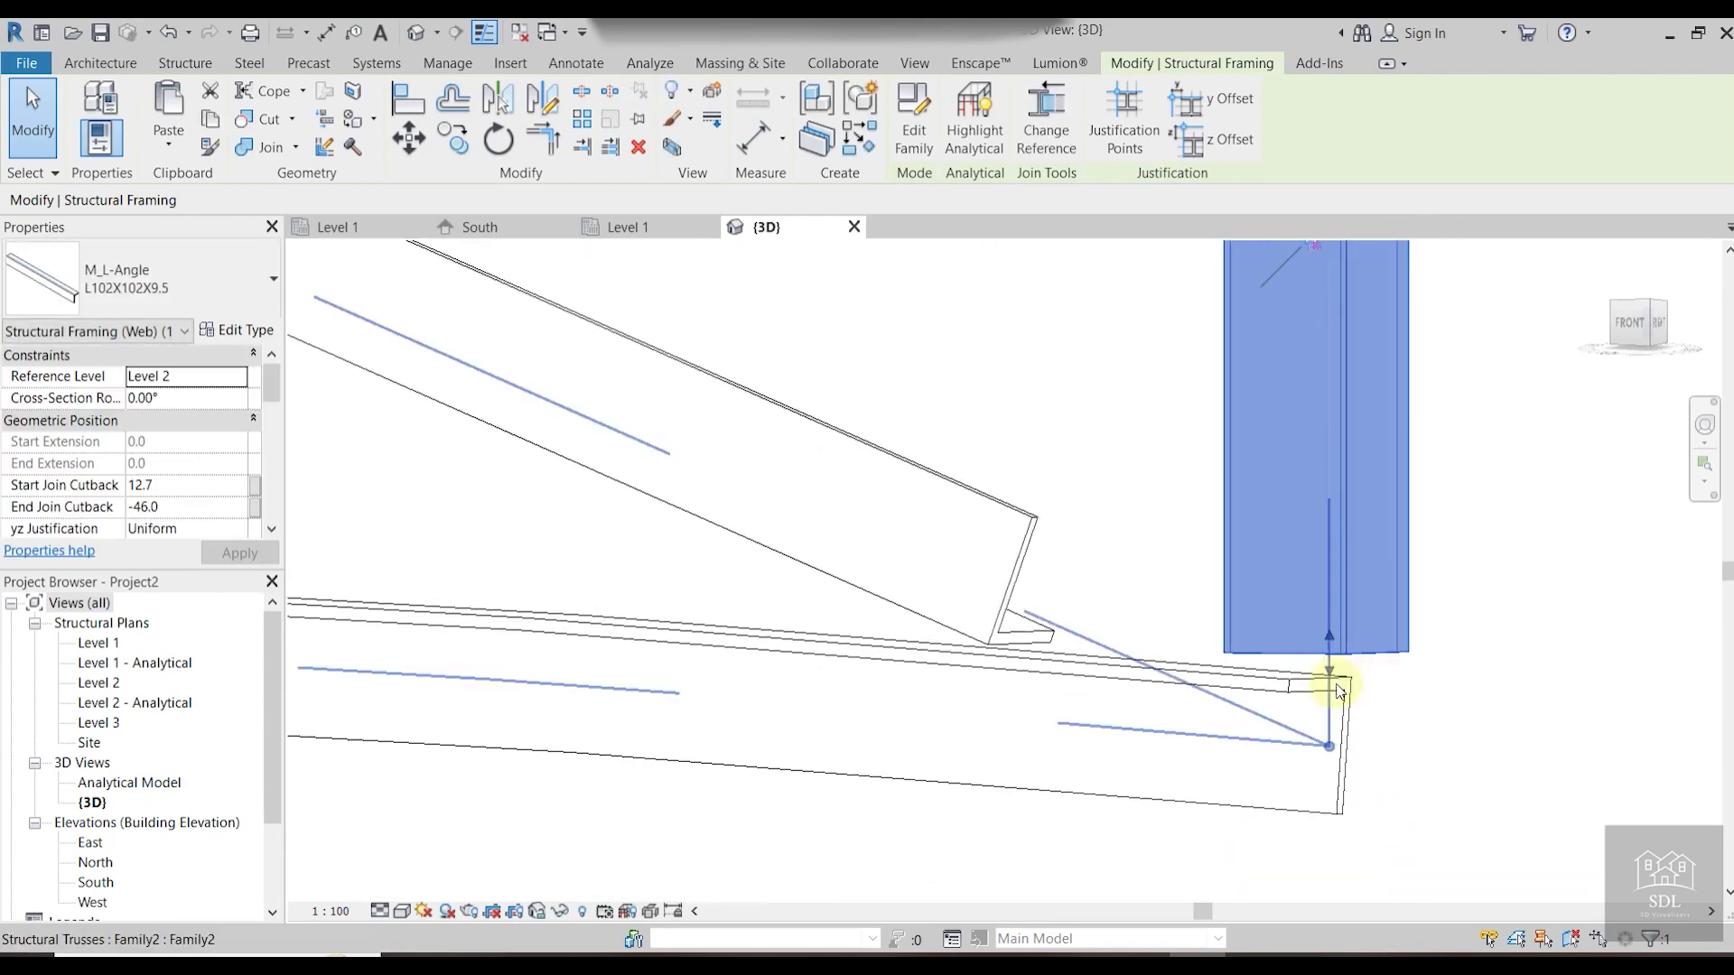
drag(1330, 687, 1331, 742)
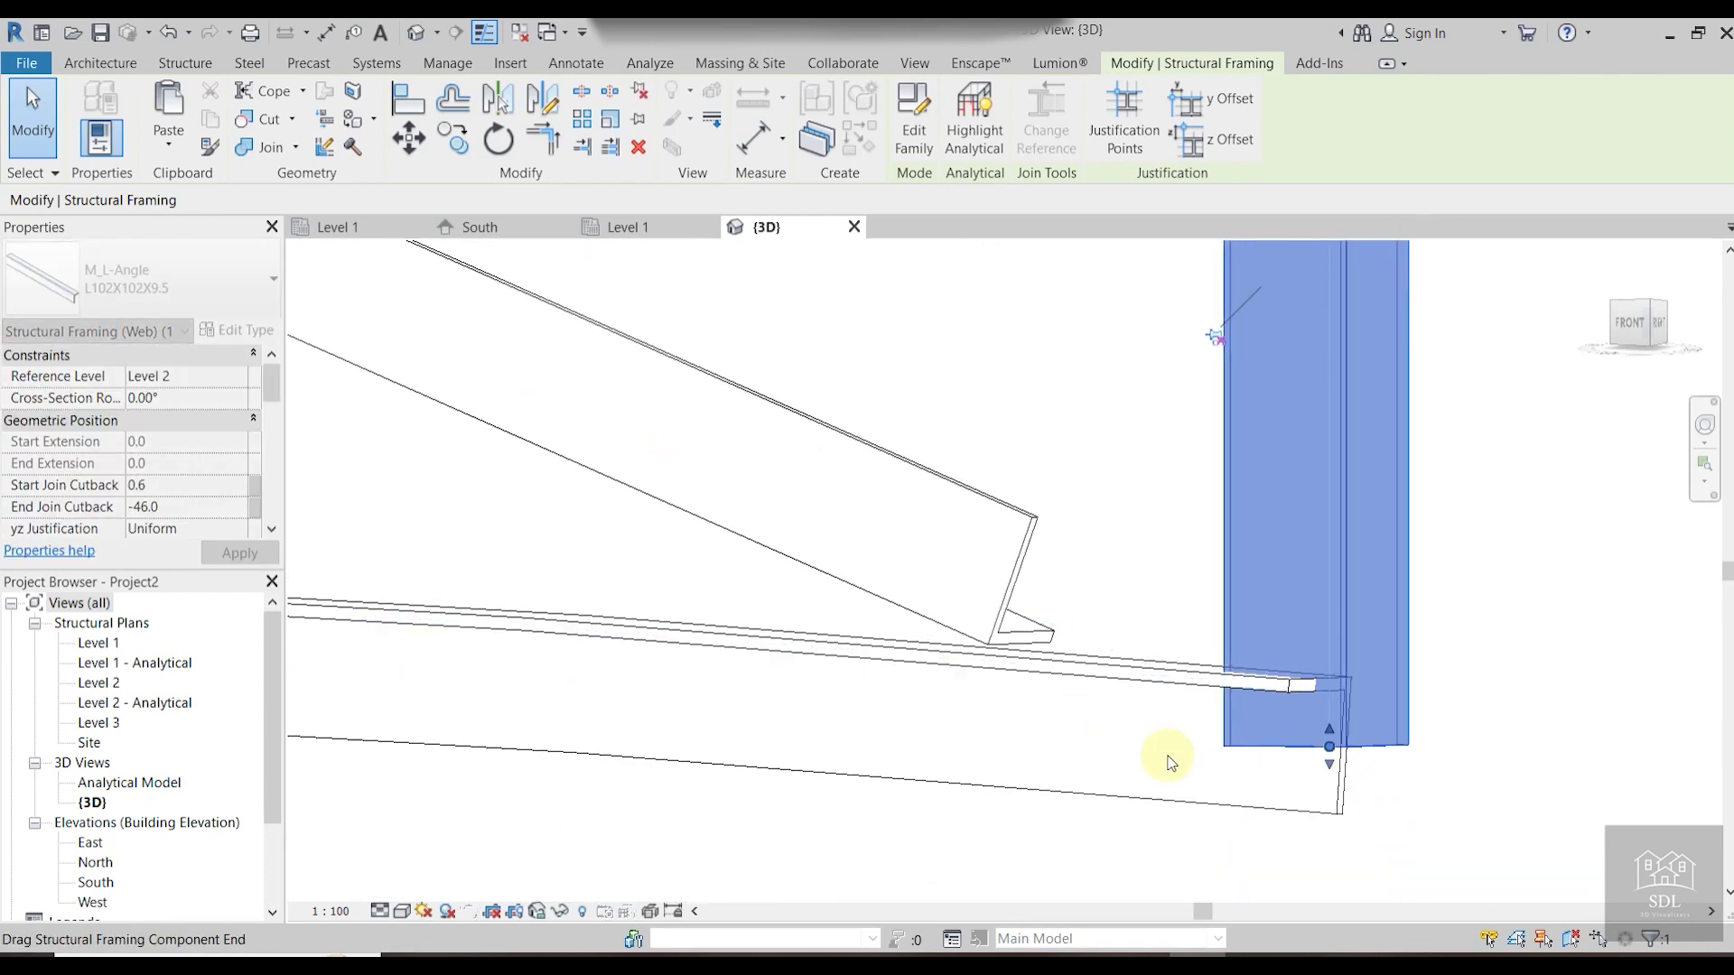
Stretch both ends of the diagonal in the truss's right end bay to their chord nodes.
middle_drag(1331, 742, 1589, 758)
click(1314, 611)
click(1311, 607)
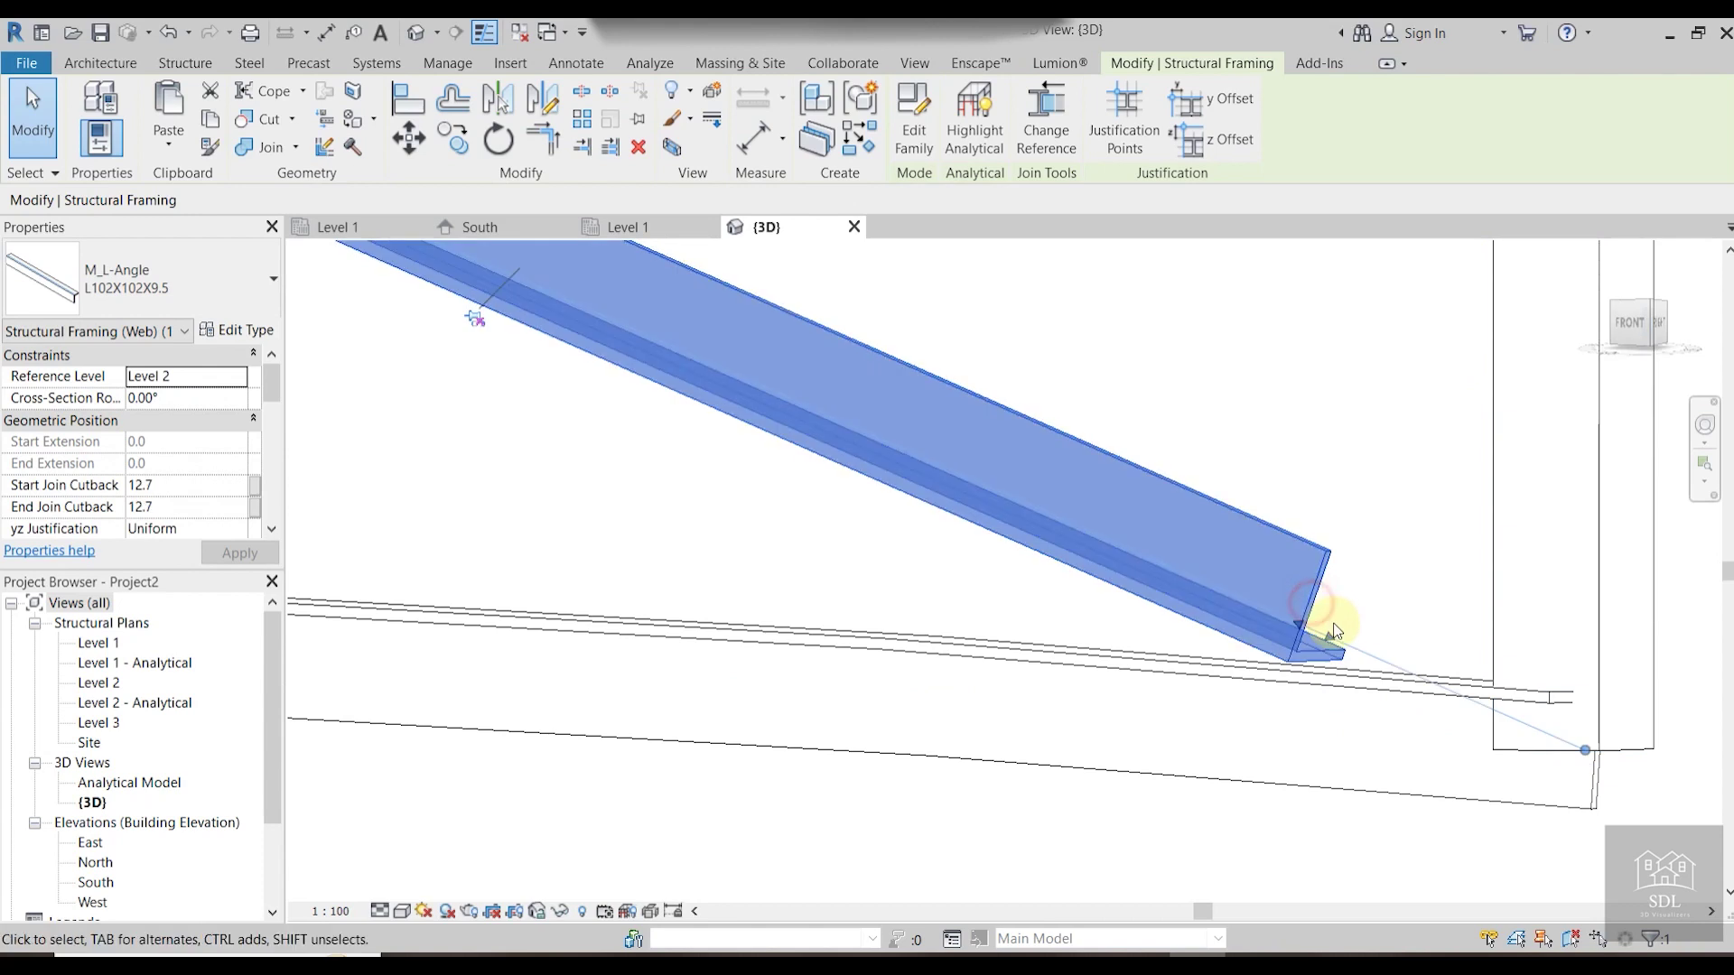
drag(1372, 663, 1582, 751)
scroll(1408, 706, down, 4)
middle_drag(969, 558, 1282, 698)
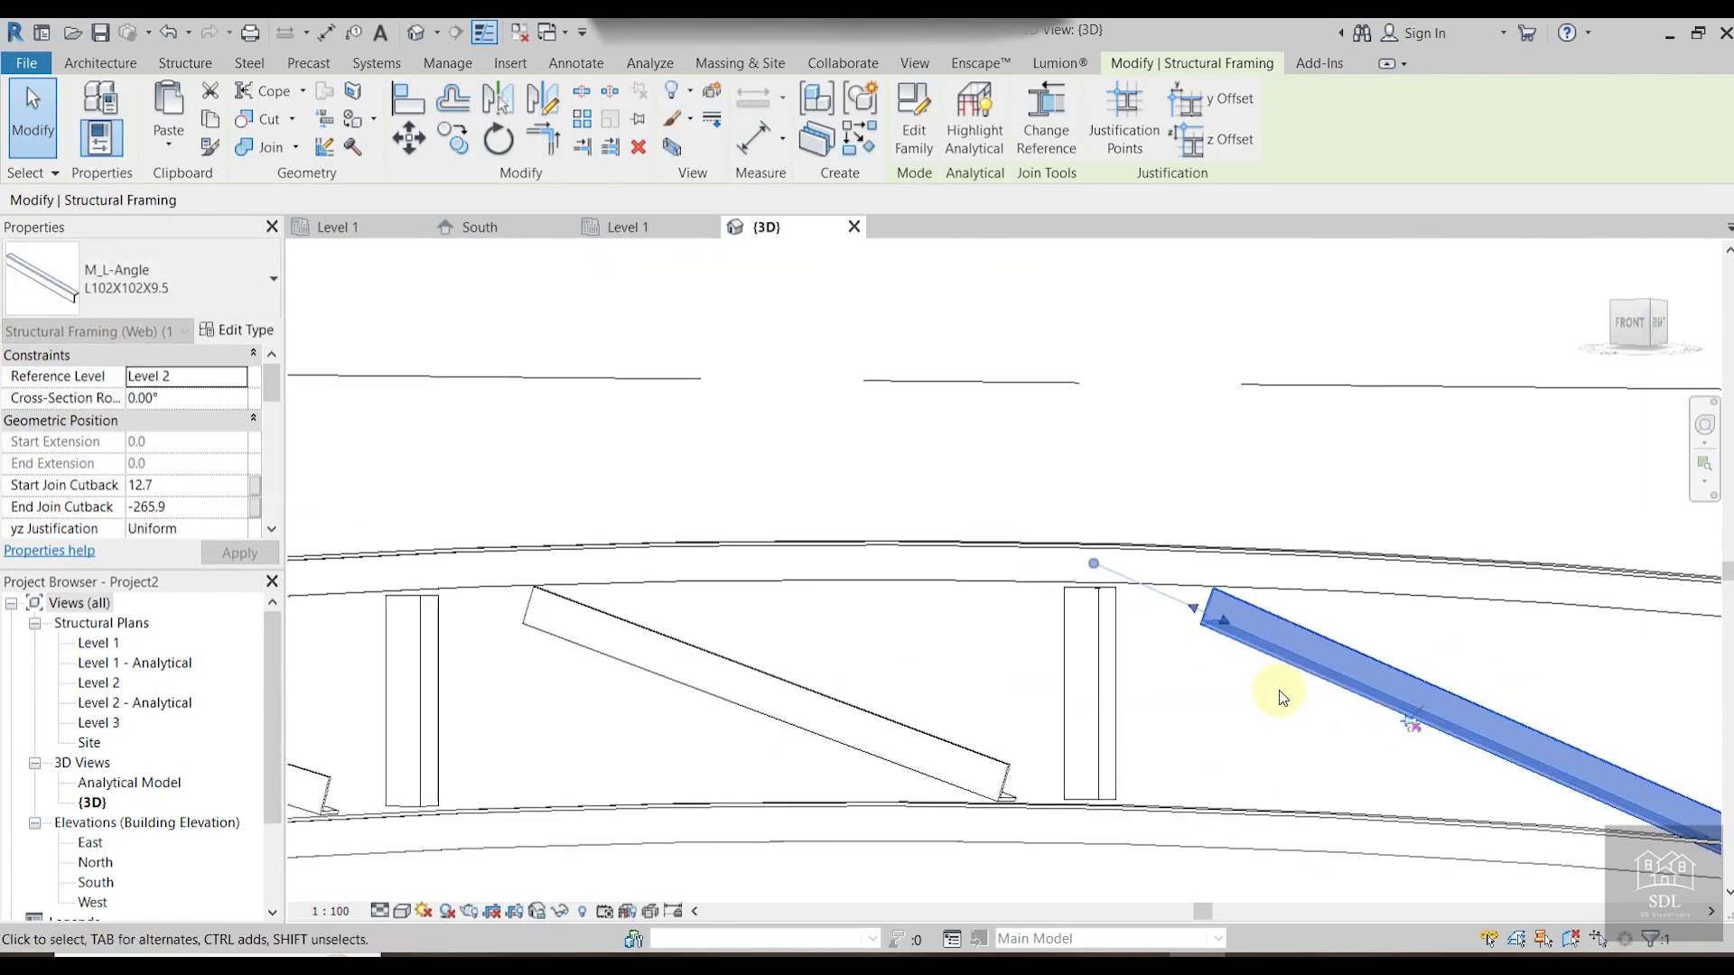
scroll(1264, 686, up, 2)
drag(1176, 597, 1021, 521)
Extend the second vertical from the truss's right end at both ends to the chord nodes.
click(1051, 618)
scroll(1160, 475, down, 1)
middle_drag(1160, 475, 1252, 284)
scroll(1141, 629, up, 2)
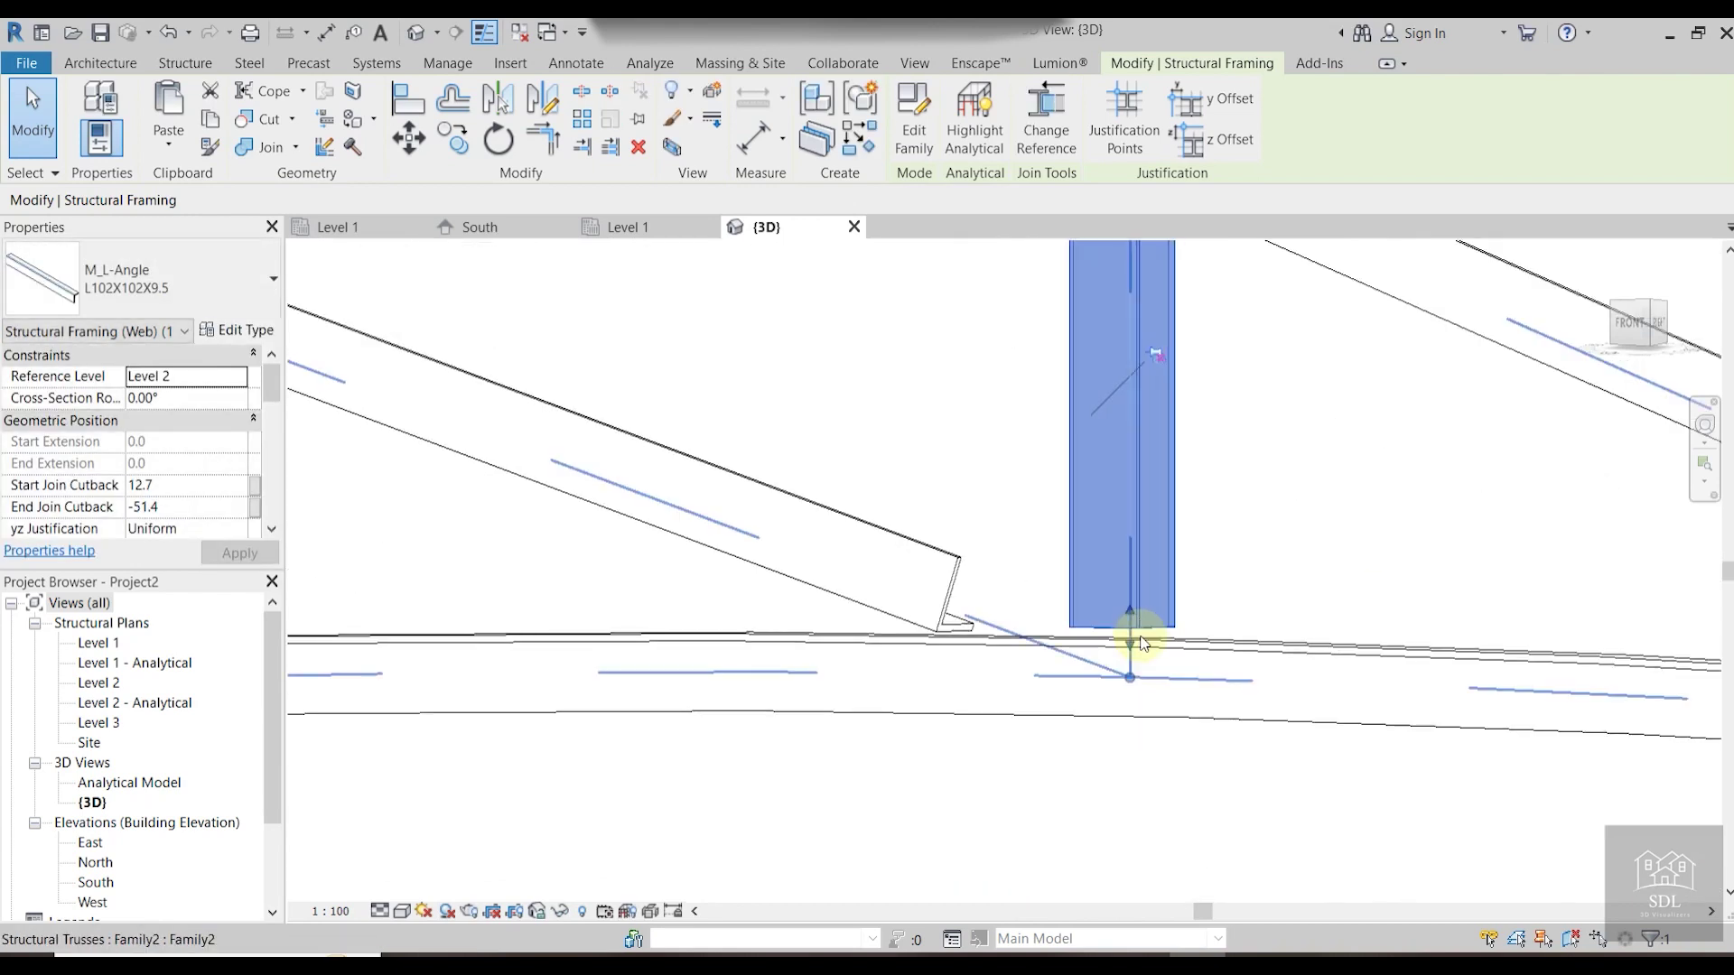
drag(1134, 648, 1130, 691)
scroll(1130, 691, down, 1)
middle_drag(1130, 691, 1269, 750)
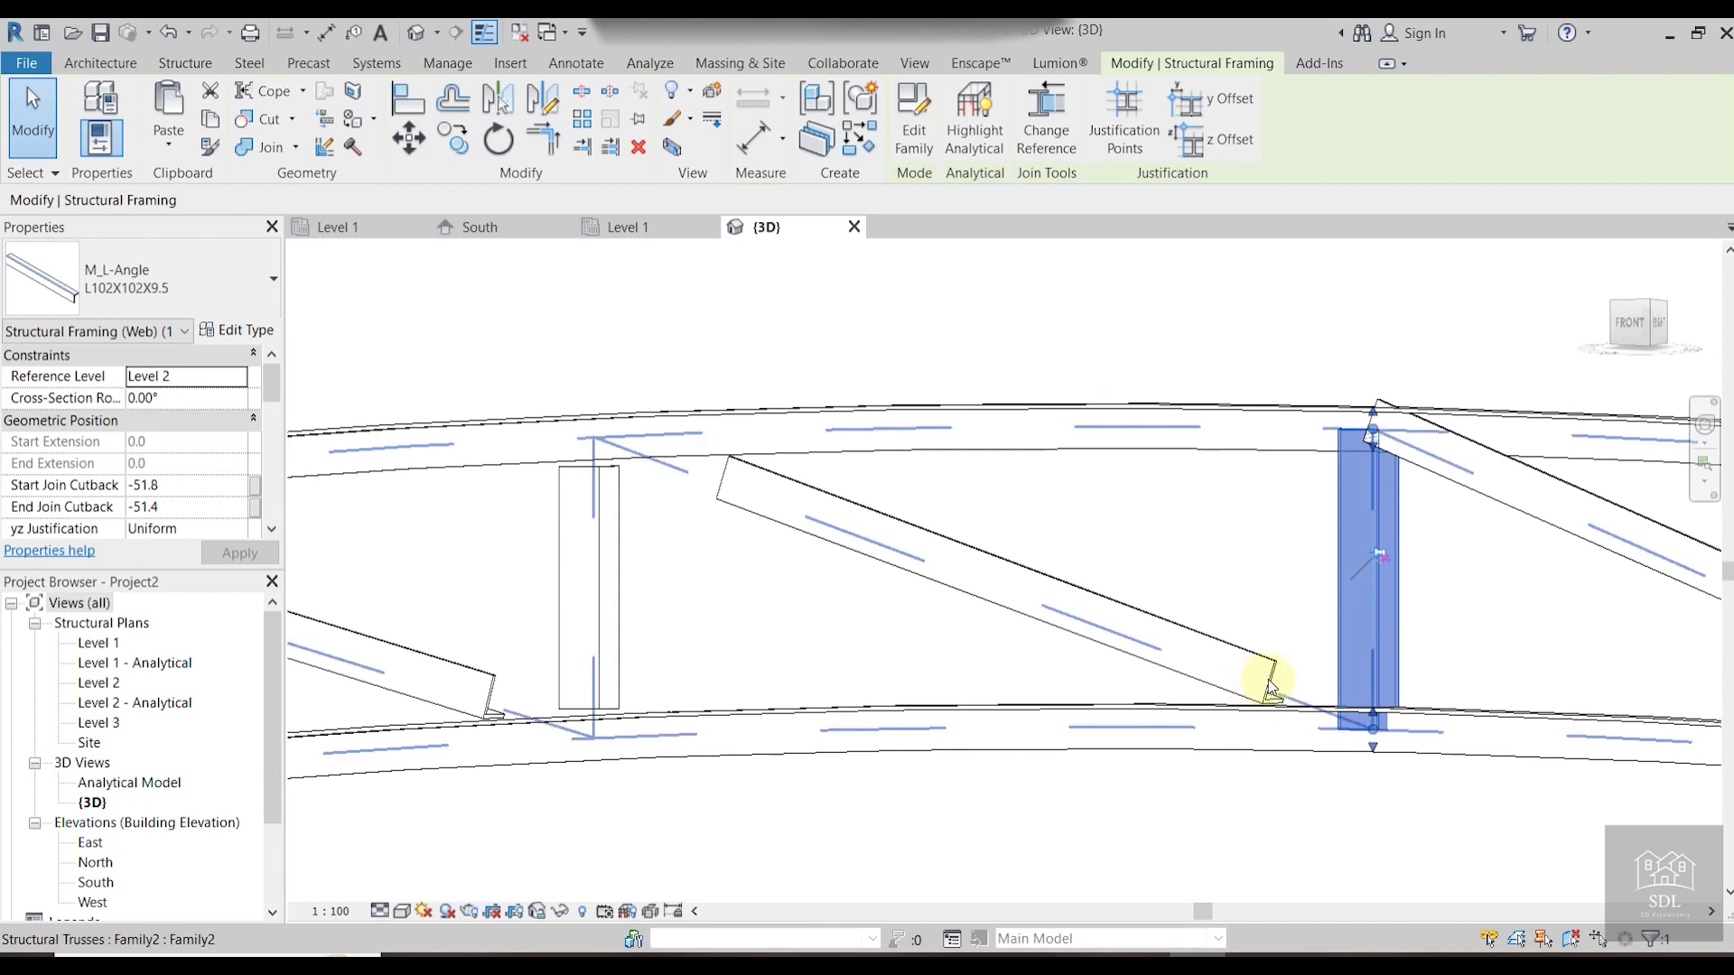
Stretch both ends of the diagonal in the second bay from the truss's right end to their chord nodes.
click(1250, 630)
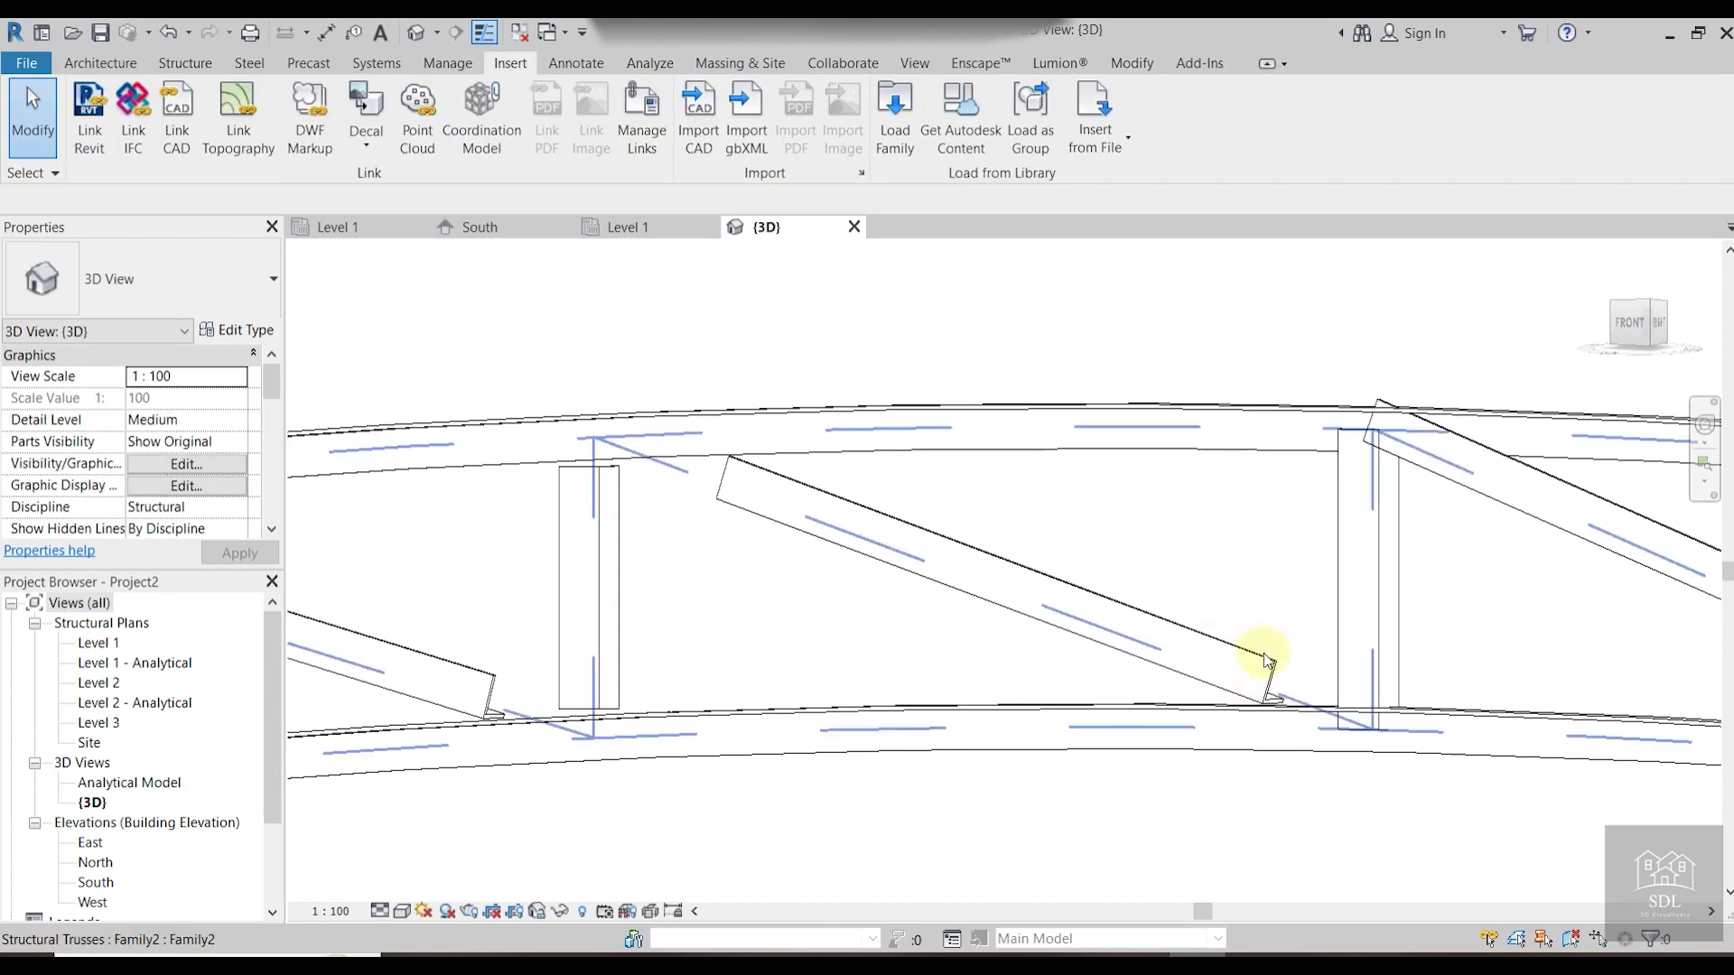
click(1268, 661)
scroll(1275, 679, up, 4)
drag(1274, 688, 1438, 757)
scroll(777, 582, down, 2)
middle_drag(776, 582, 1345, 800)
scroll(1039, 666, up, 2)
drag(1104, 649, 883, 567)
Extend the third vertical from the truss's right end at both ends to the chord nodes.
click(927, 650)
scroll(923, 612, down, 2)
middle_drag(982, 752, 1148, 459)
scroll(1074, 605, up, 2)
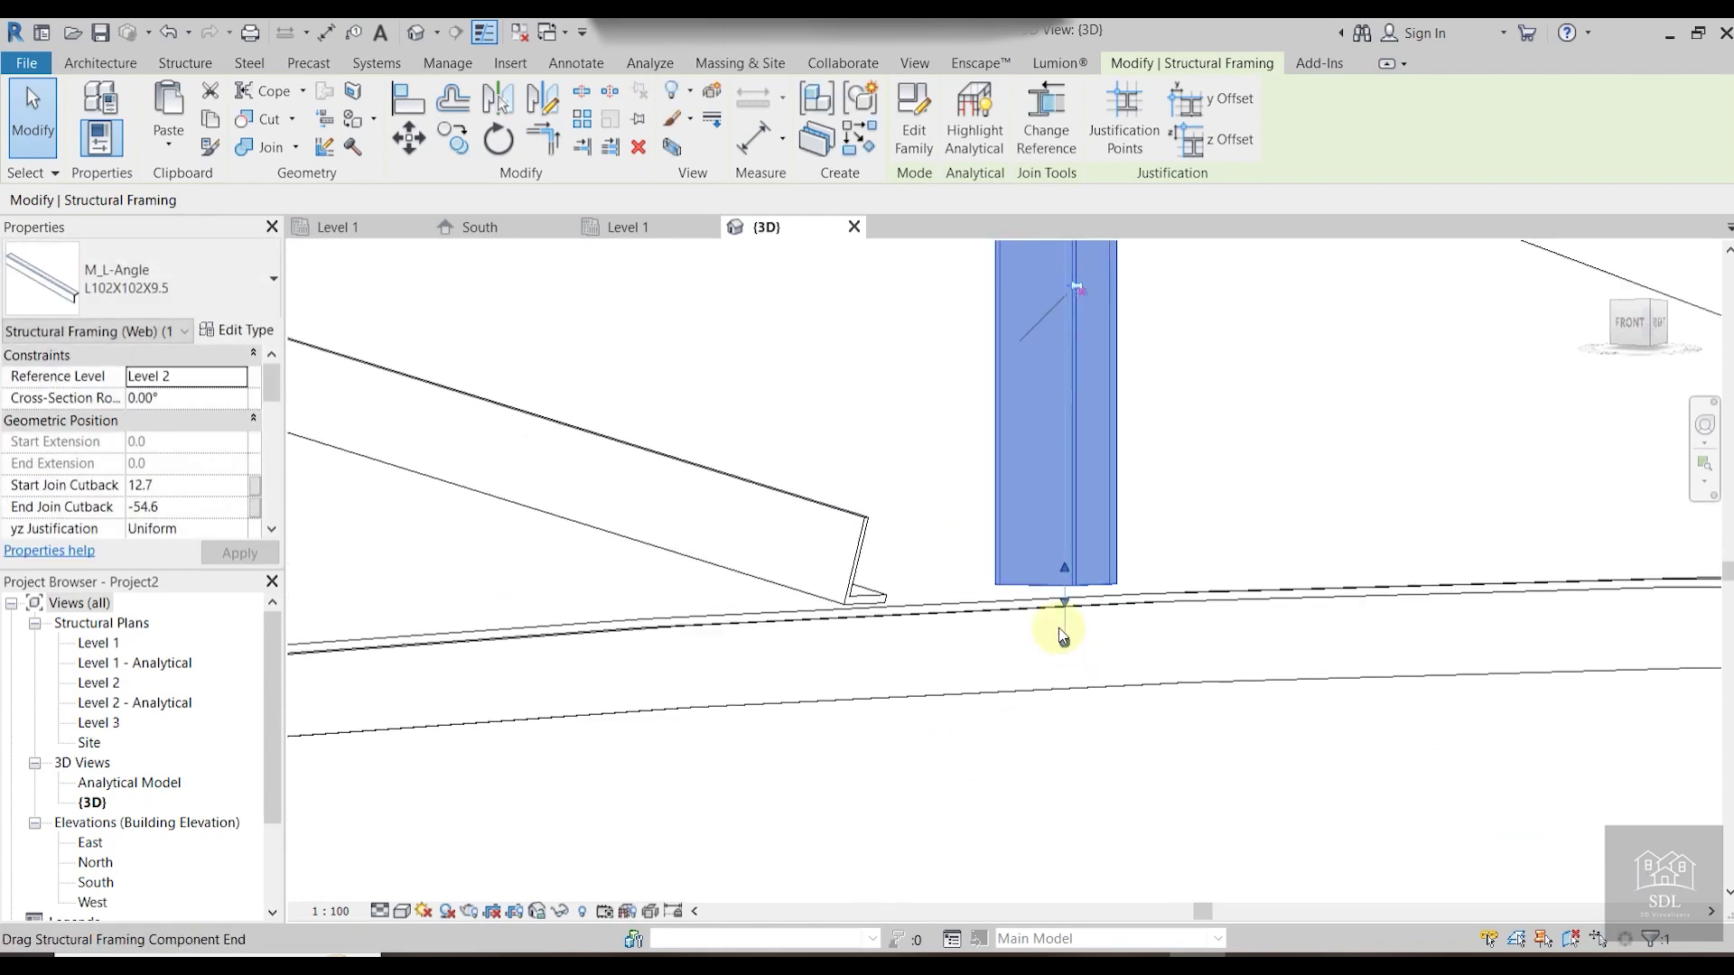
scroll(1066, 645, down, 2)
scroll(1118, 340, up, 4)
Pull back the upper end of the second-bay diagonal slightly where it meets the third vertical from the right.
drag(1103, 356, 1130, 356)
click(1176, 341)
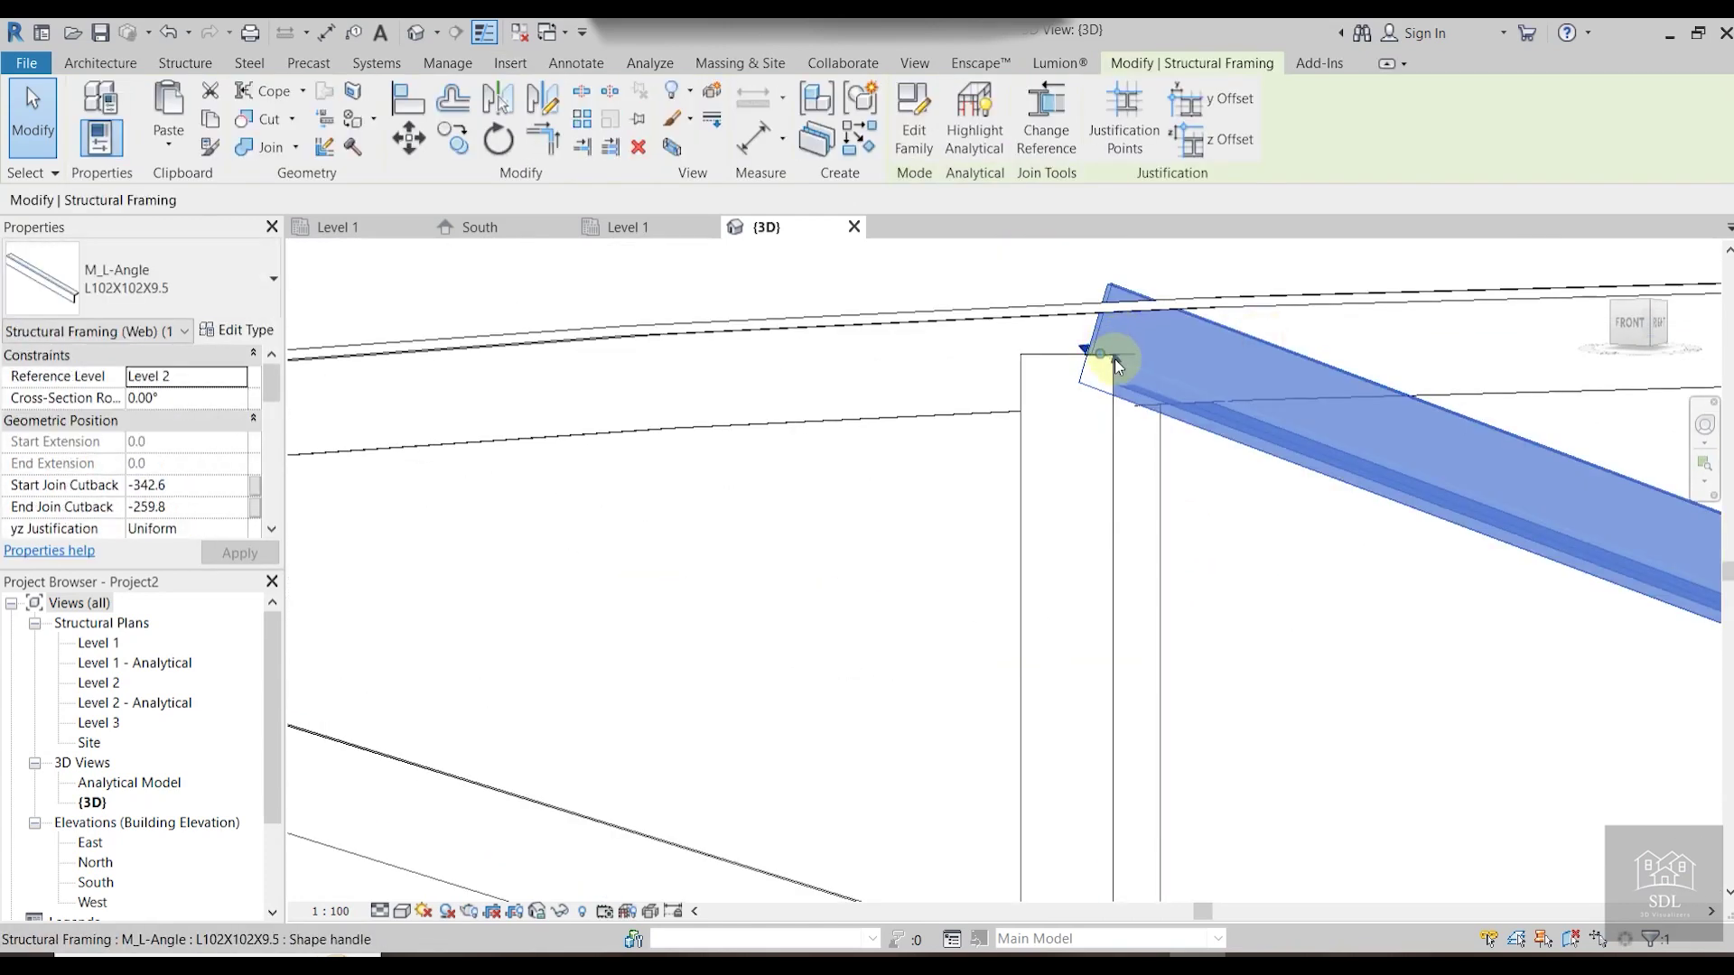
scroll(1374, 464, down, 3)
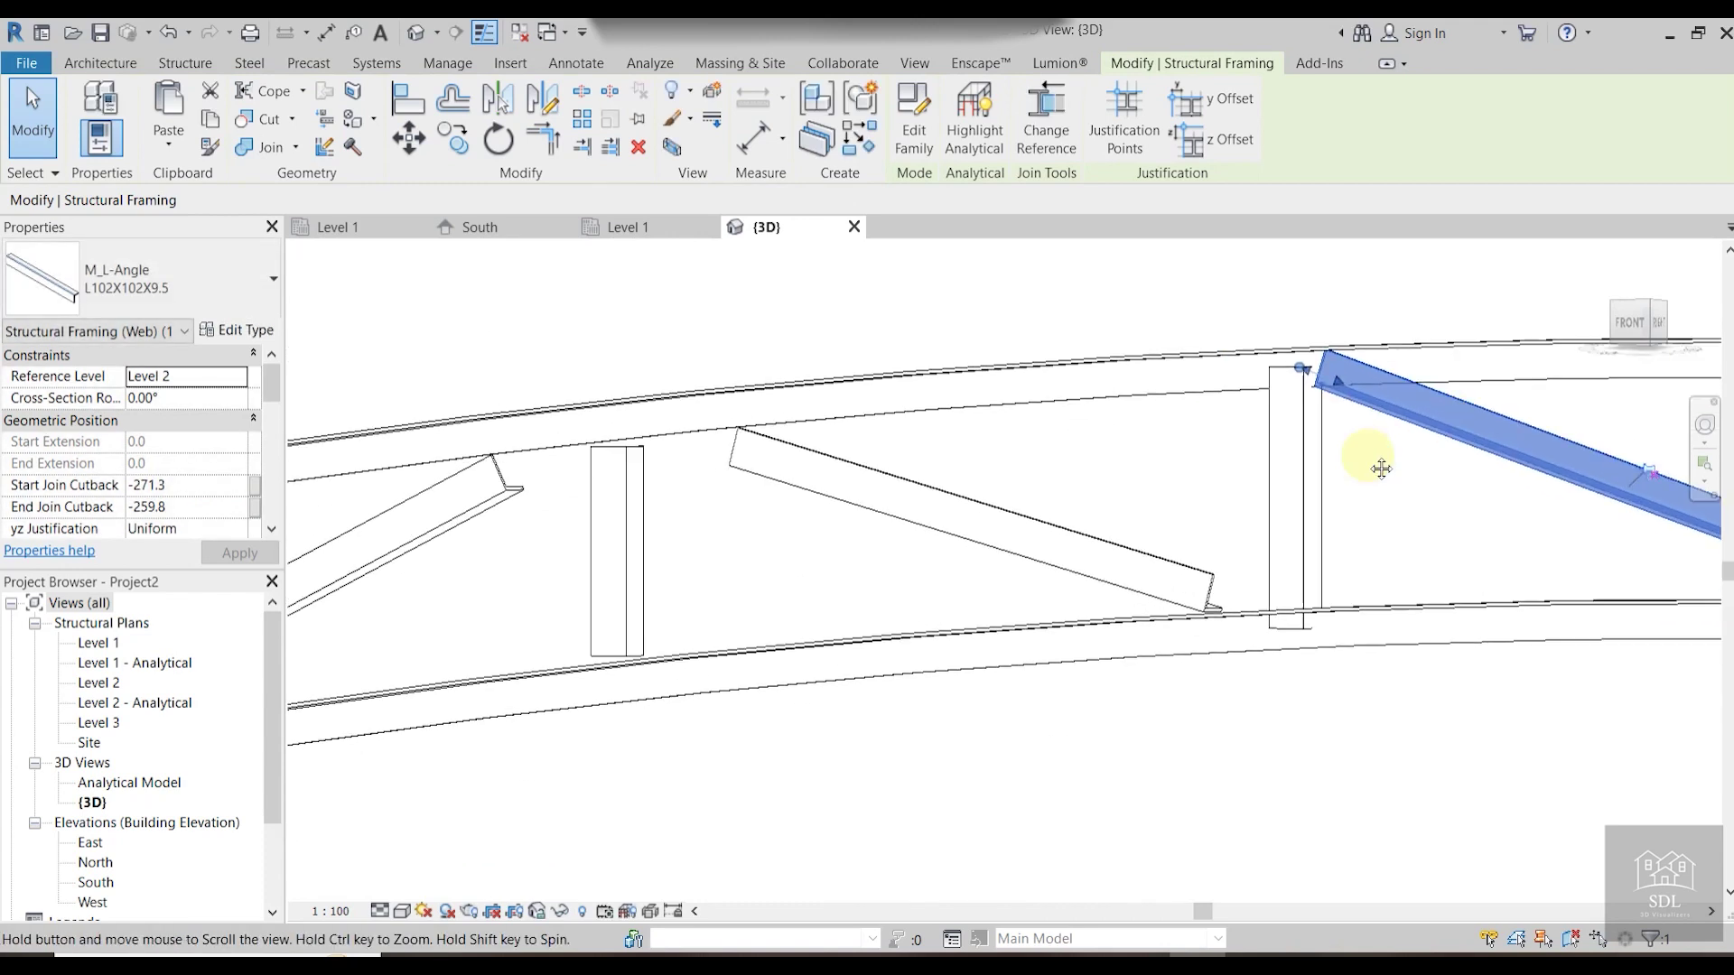
Stretch both ends of the diagonal in the third bay from the truss's right end to their chord nodes.
click(882, 474)
drag(1232, 603, 1300, 623)
drag(725, 446, 627, 398)
Extend the fourth vertical from the truss's right end at both ends to the chord nodes.
scroll(639, 447, up, 2)
click(638, 453)
scroll(719, 569, down, 1)
middle_drag(714, 581, 948, 461)
drag(873, 591, 871, 619)
Stretch the fourth-bay diagonal, counted from the truss's right end, to its upper and lower chord nodes.
middle_drag(734, 378, 747, 434)
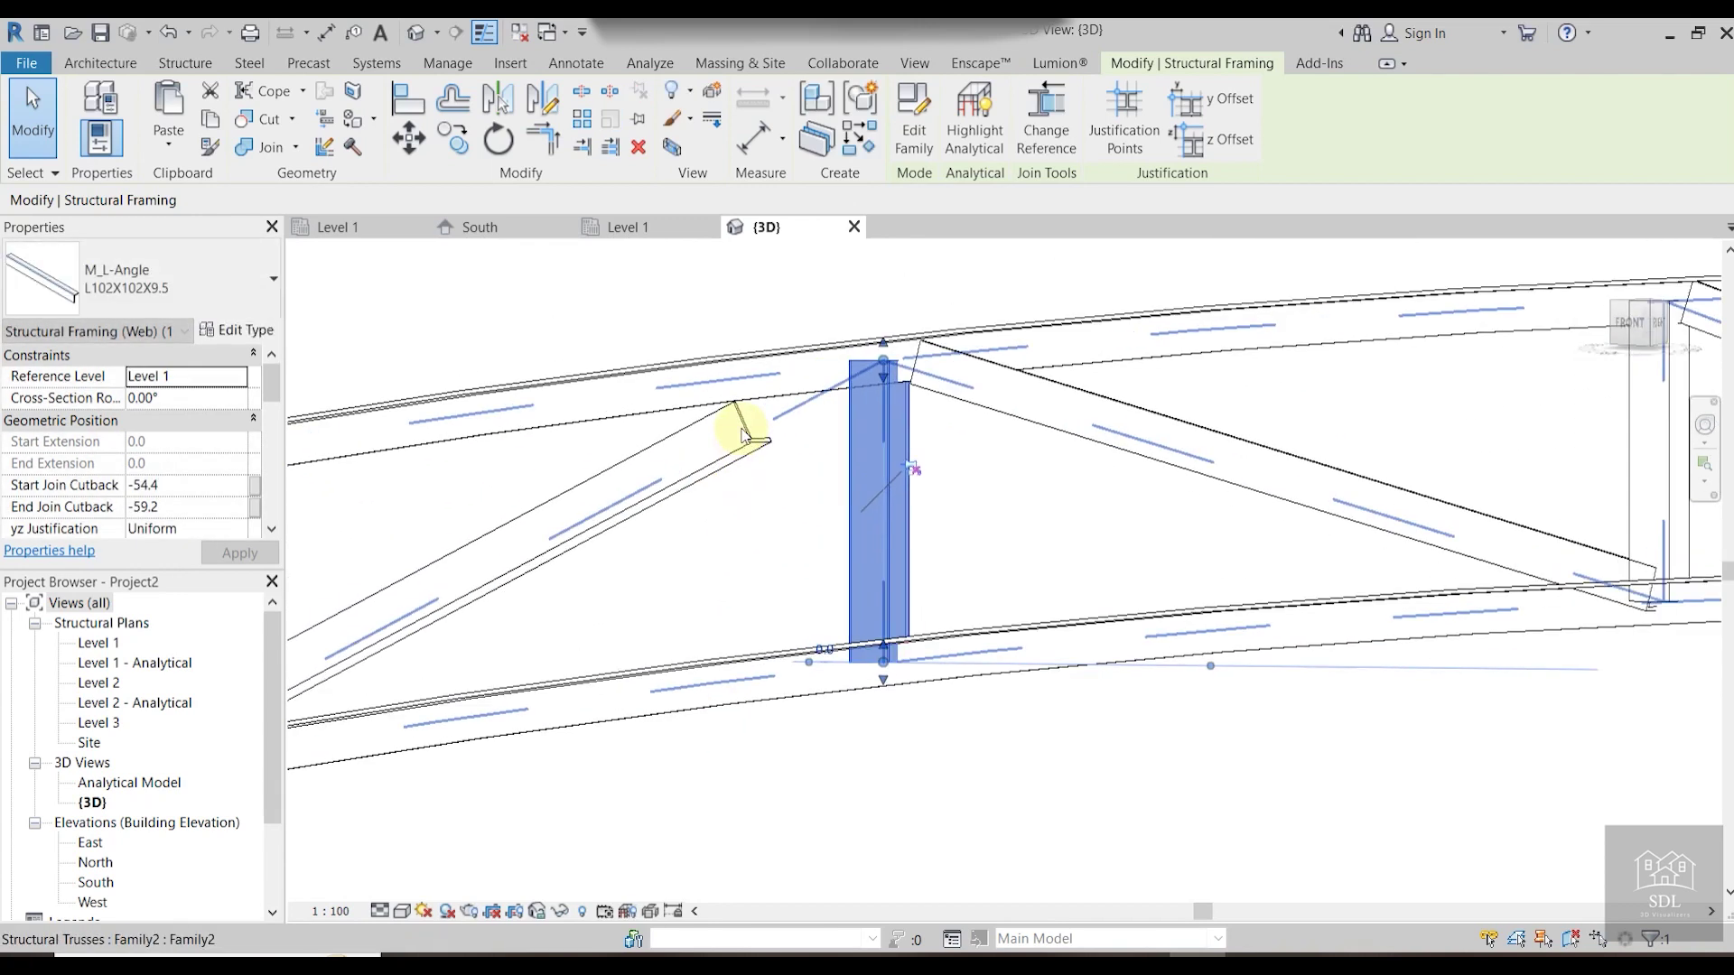
click(747, 433)
drag(763, 424, 865, 386)
scroll(869, 385, down, 1)
middle_drag(607, 586, 1038, 378)
scroll(860, 415, up, 3)
drag(879, 393, 720, 480)
middle_drag(721, 459, 901, 629)
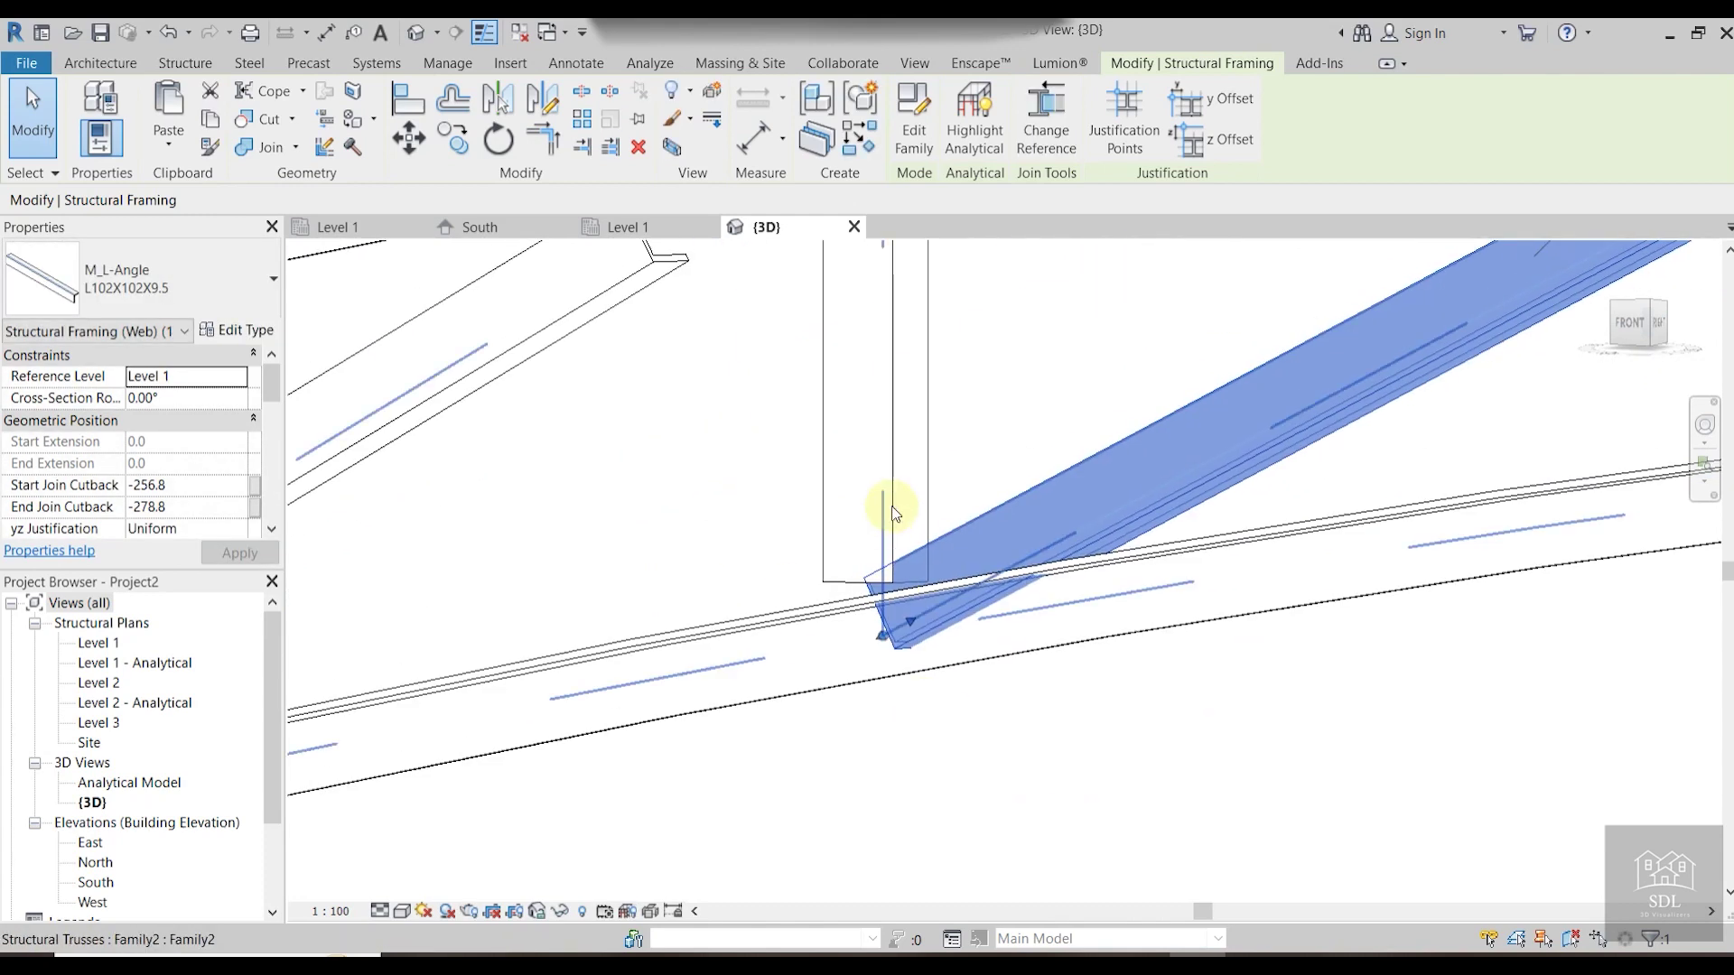
Extend the fifth vertical from the truss's right end to the bottom and top chord nodes.
click(889, 512)
drag(882, 582, 883, 636)
scroll(899, 648, down, 1)
middle_drag(964, 643, 910, 484)
drag(910, 484, 910, 455)
scroll(1078, 573, down, 2)
Stretch the fifth-bay diagonal, counted from the truss's right end, to its upper and lower chord nodes.
click(1082, 545)
drag(1271, 400, 1230, 425)
scroll(1230, 425, down, 2)
middle_drag(1230, 425, 1087, 700)
scroll(1087, 701, up, 2)
drag(1087, 701, 1070, 746)
Extend the sixth vertical from the truss's right end and the diagonal in the sixth bay to their chord nodes.
click(1070, 437)
drag(1056, 431, 1055, 389)
middle_drag(944, 707, 1155, 687)
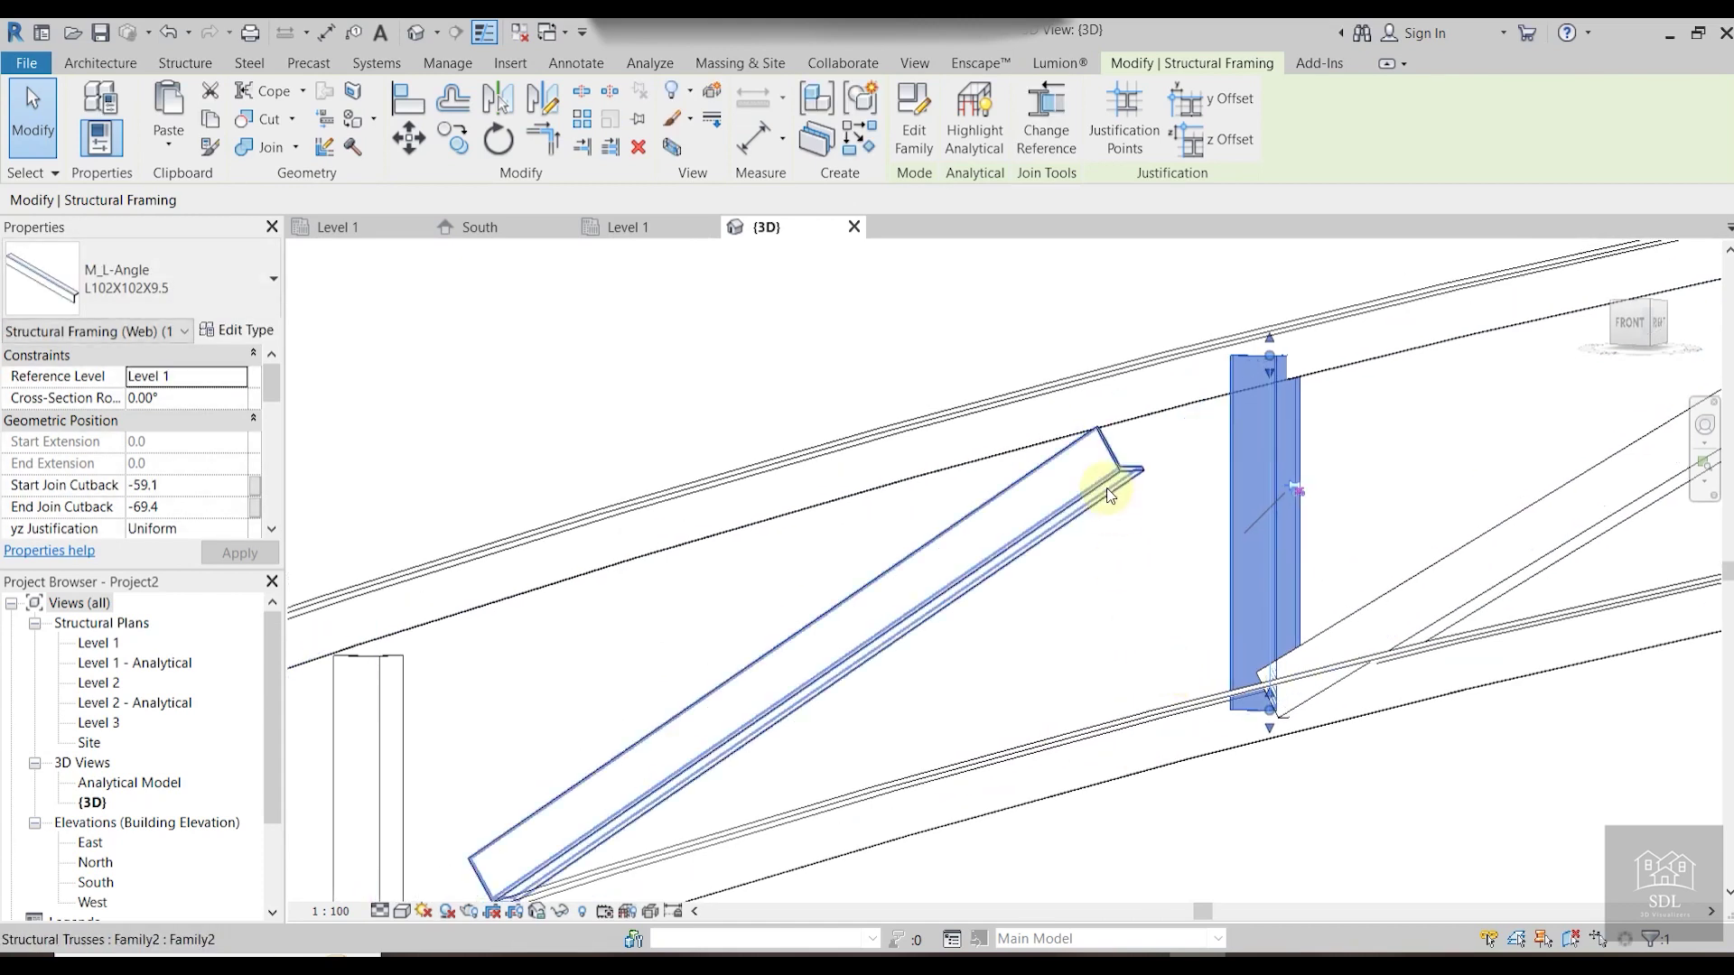
click(1120, 465)
drag(1135, 438, 1240, 400)
middle_drag(658, 860, 1013, 743)
drag(836, 782, 759, 850)
Extend the seventh vertical from the truss's right end to the bottom and top chord nodes.
middle_drag(764, 706, 1045, 572)
click(1038, 599)
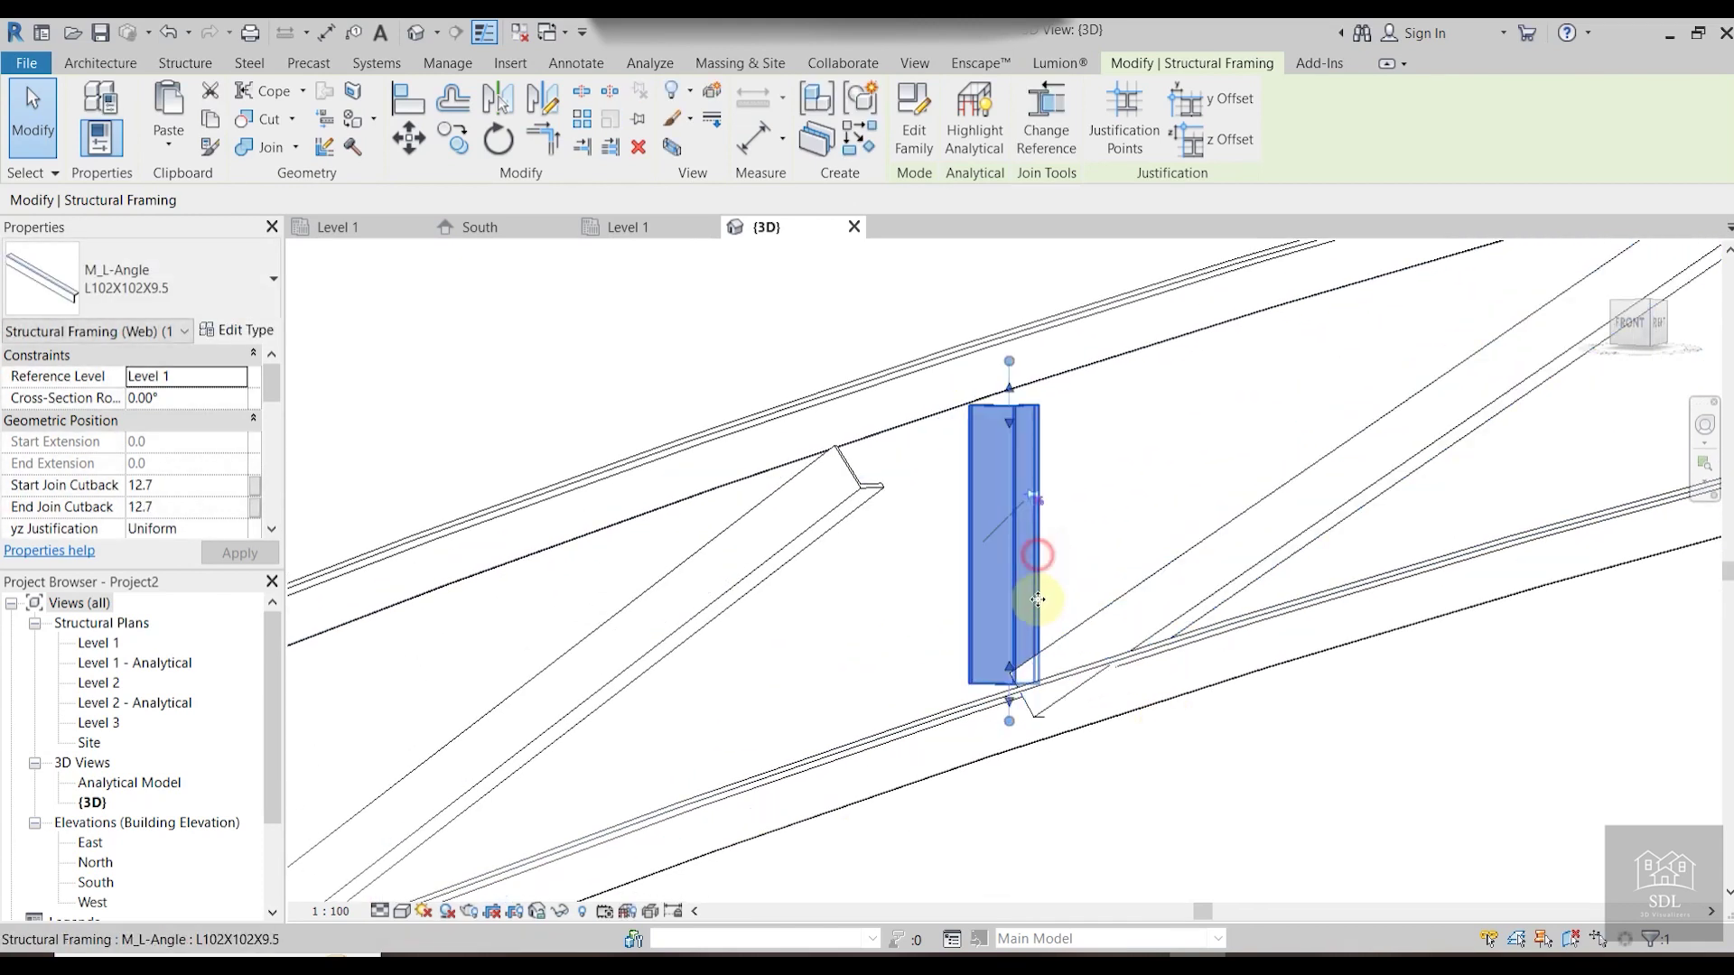
drag(1008, 699, 1009, 724)
drag(1008, 389, 1008, 361)
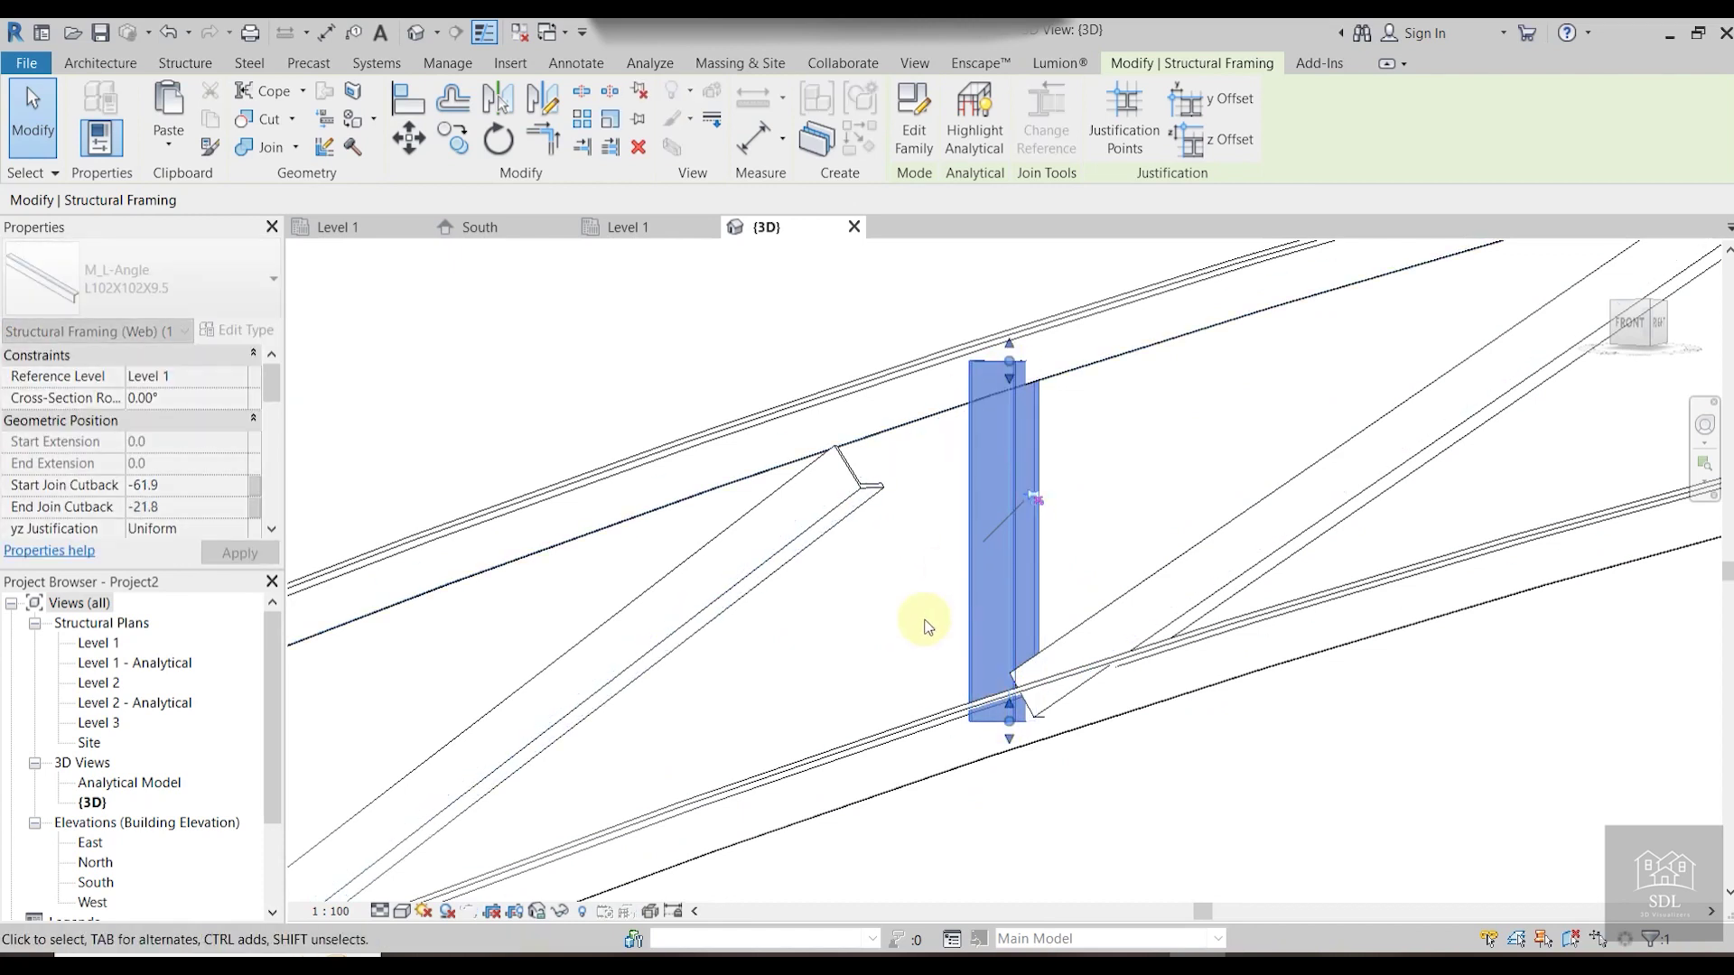
Stretch the seventh-bay diagonal, counted from the truss's right end, to its upper and lower chord nodes.
scroll(925, 623, down, 1)
middle_drag(924, 623, 1265, 566)
click(1203, 481)
drag(1229, 443, 1304, 384)
middle_drag(936, 684, 1297, 446)
drag(1089, 595, 1009, 651)
Extend the eighth vertical from the truss's right end up to the top chord node.
key(Tab)
click(1013, 479)
drag(1011, 425, 1011, 390)
Stretch the eighth-bay diagonal, counted from the truss's right end, to its upper and lower chord nodes.
click(904, 468)
drag(902, 457, 991, 403)
scroll(983, 517, down, 2)
middle_drag(641, 748, 1026, 606)
scroll(1026, 604, up, 2)
drag(1039, 586, 967, 638)
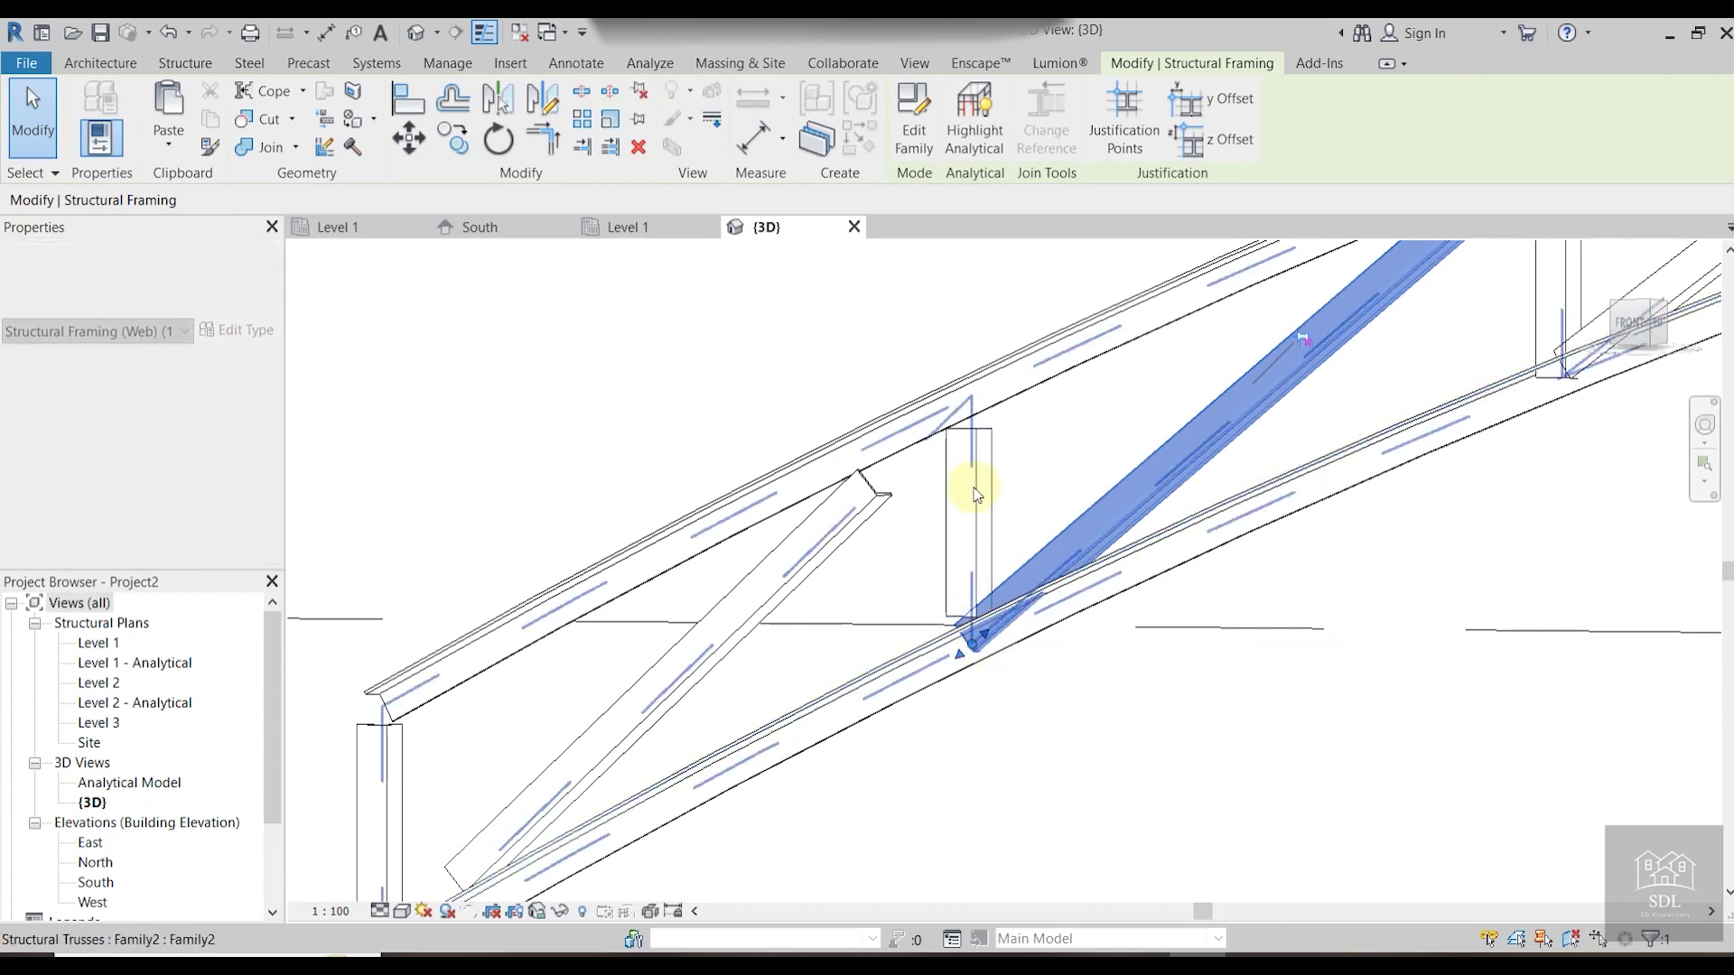
Extend the vertical next to the truss's left end bay to the top and bottom chord nodes.
click(982, 437)
drag(974, 422, 971, 403)
drag(980, 619, 975, 645)
Stretch both ends of the diagonal in the truss's left end bay to their chord nodes.
scroll(981, 722, down, 1)
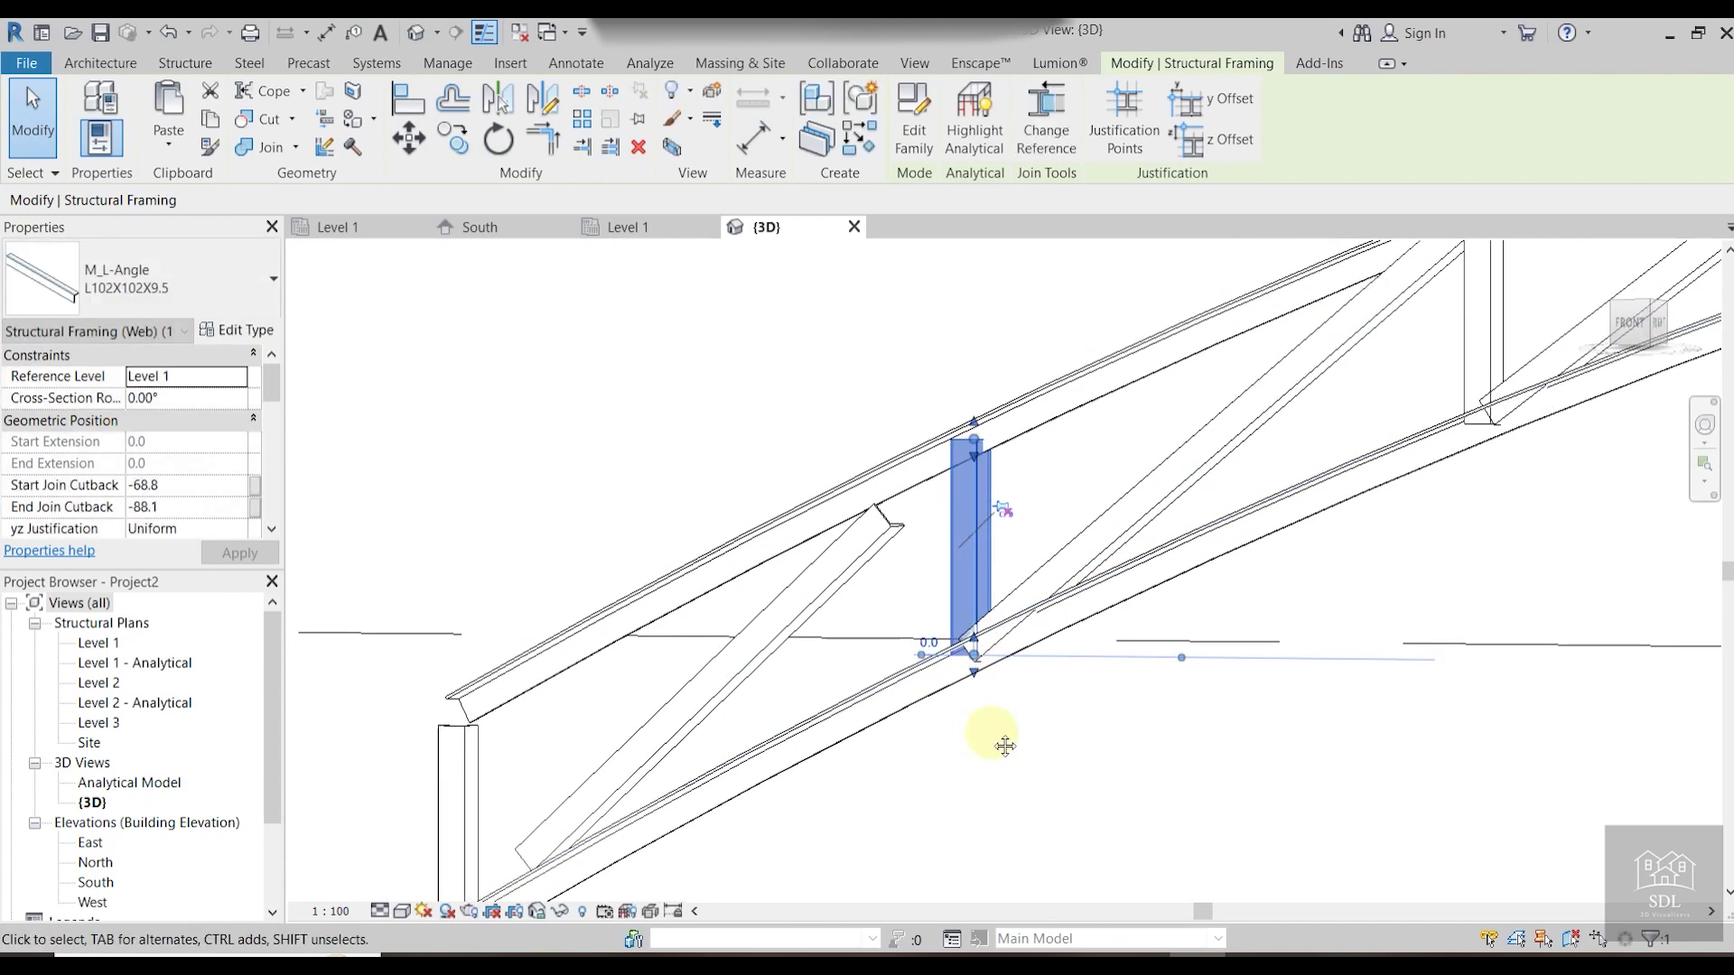
middle_drag(1005, 746, 1259, 720)
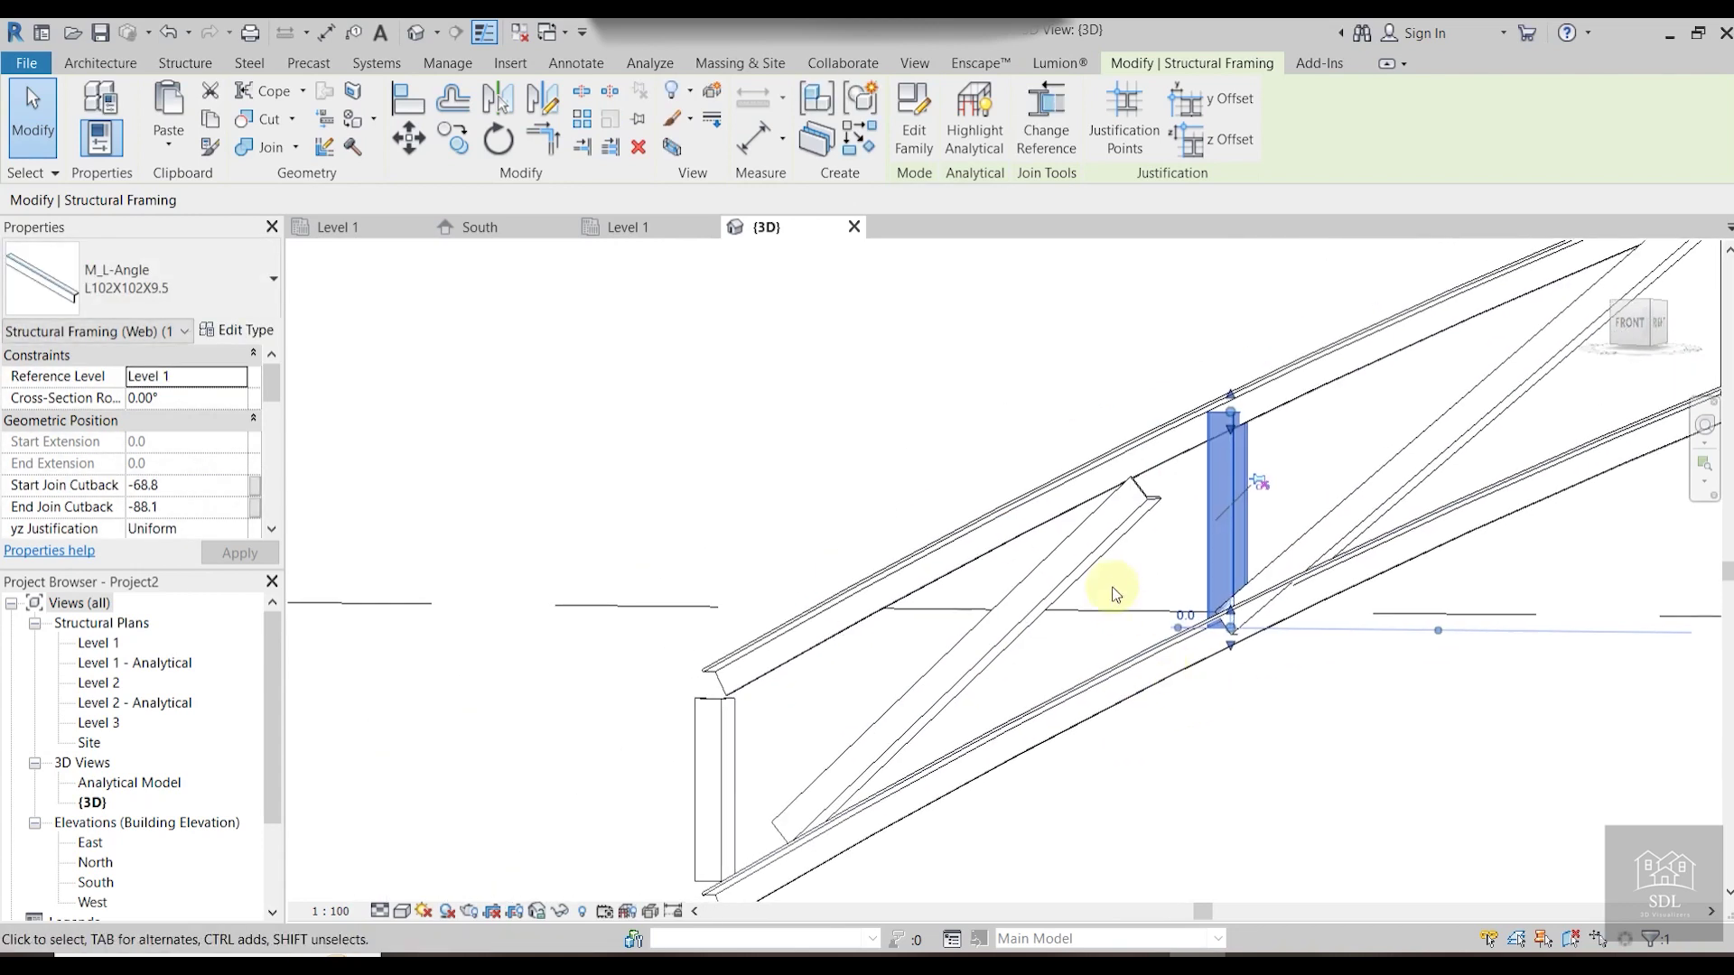
click(1133, 504)
drag(1153, 480, 1169, 468)
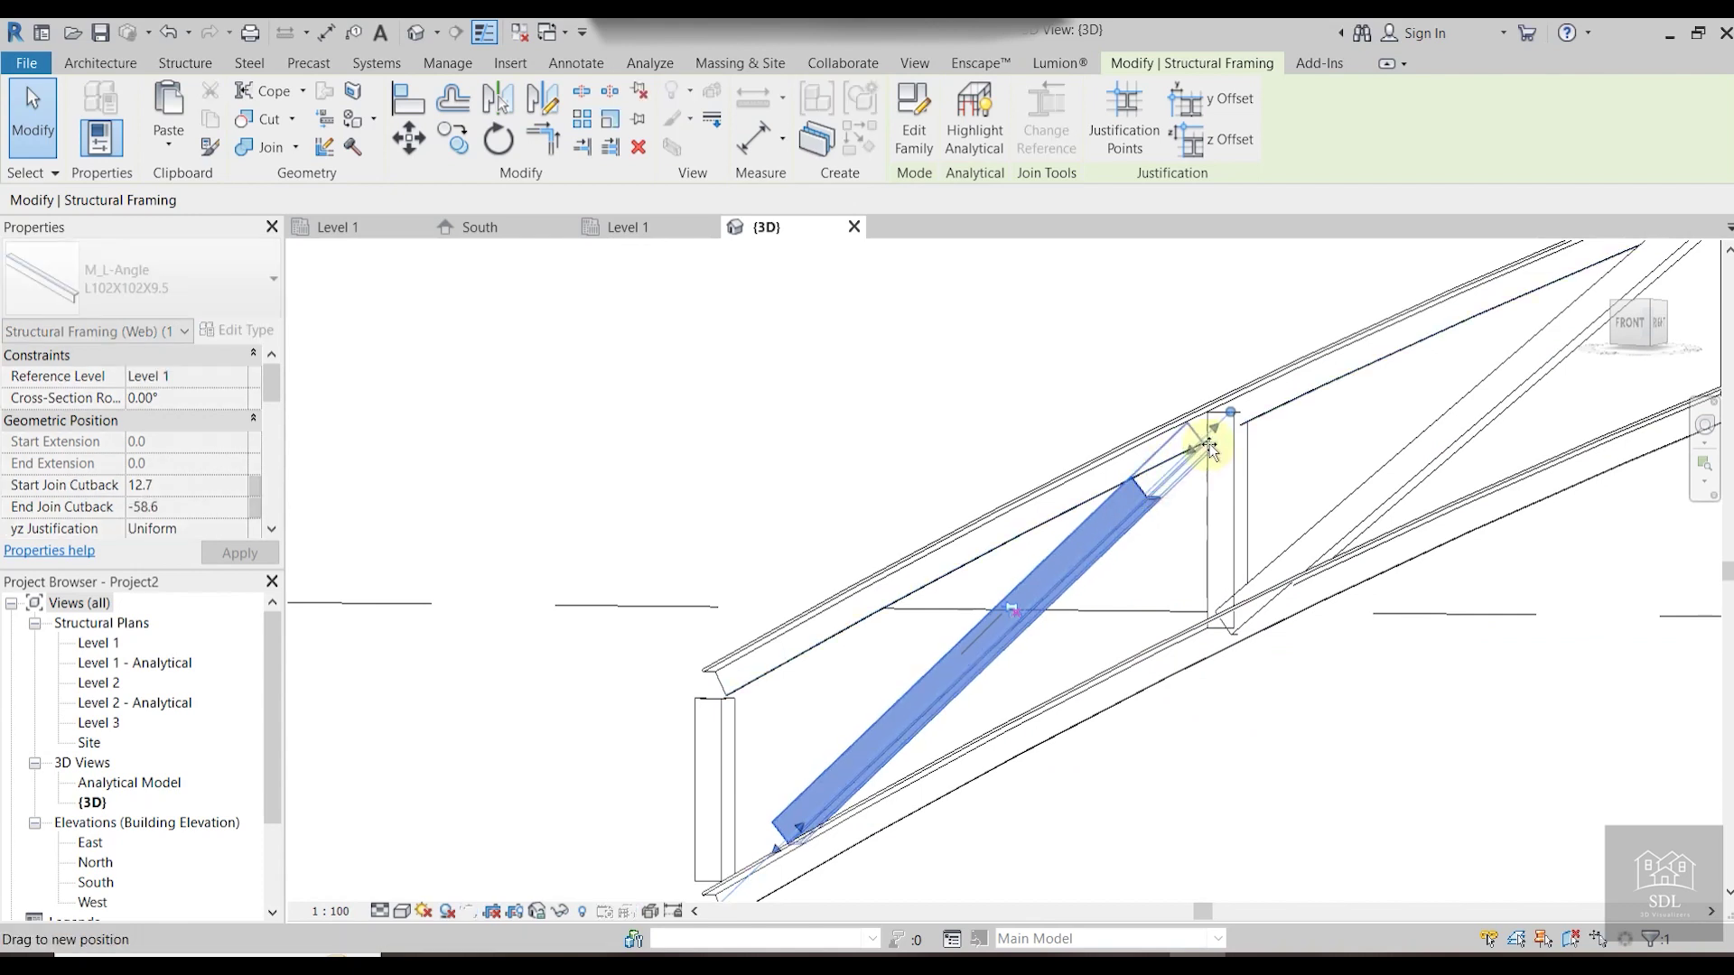
middle_drag(937, 757, 1149, 654)
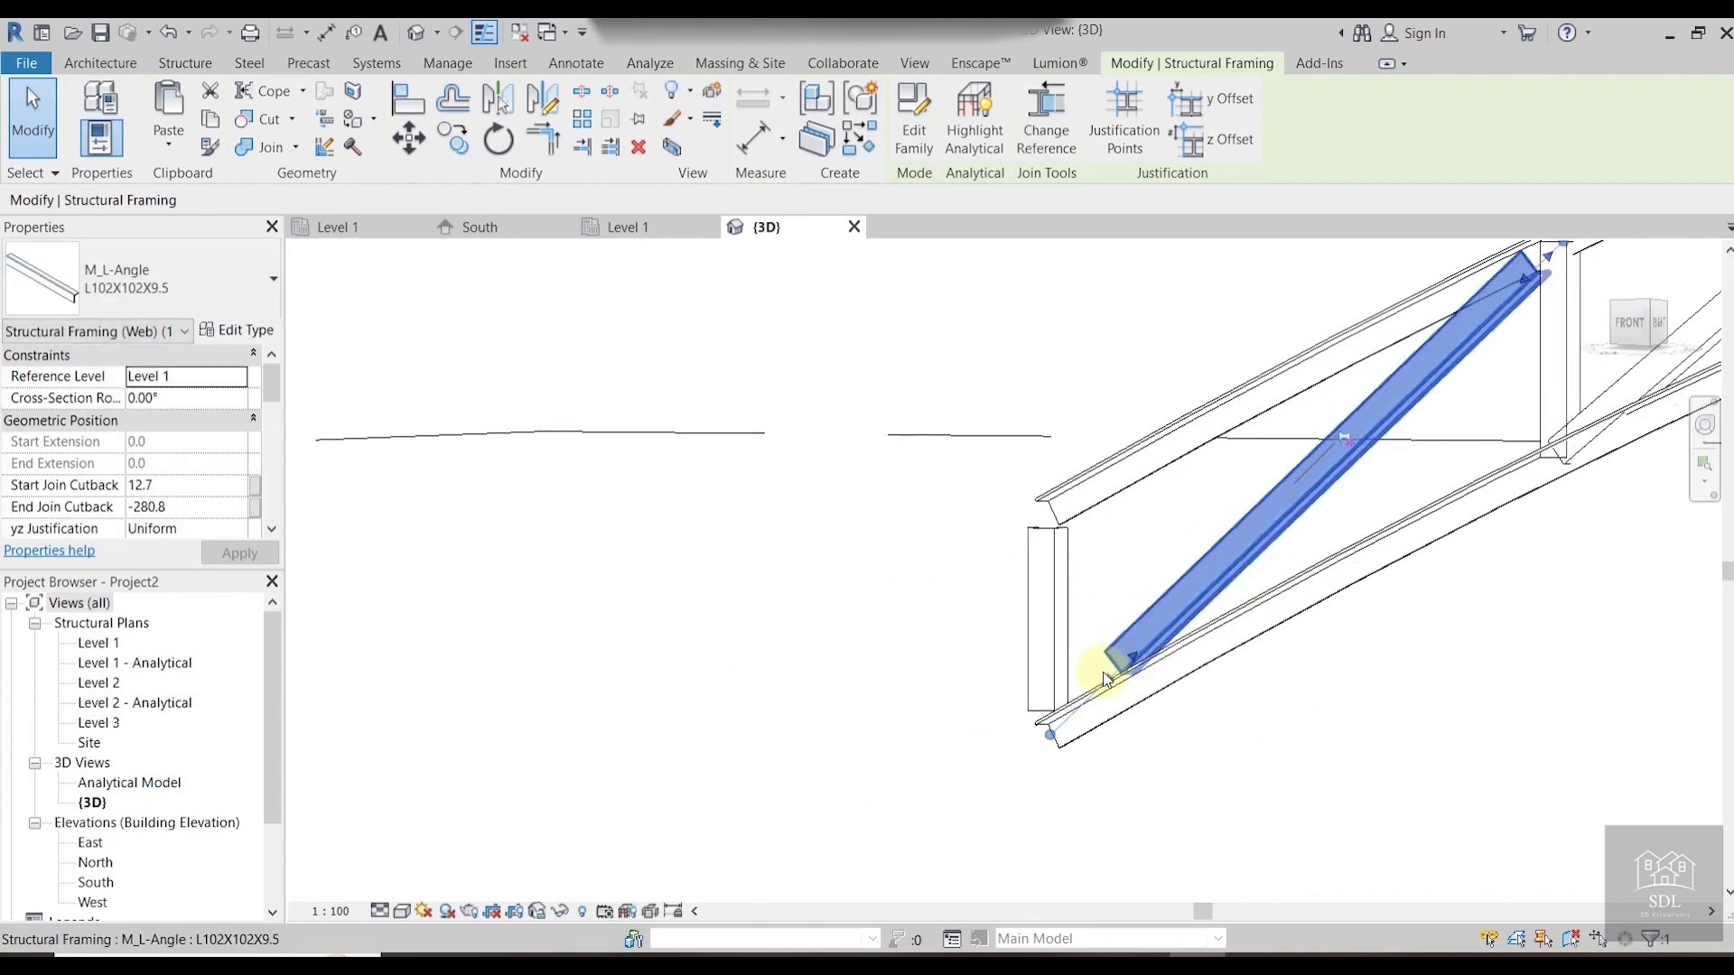
drag(1102, 677, 1089, 722)
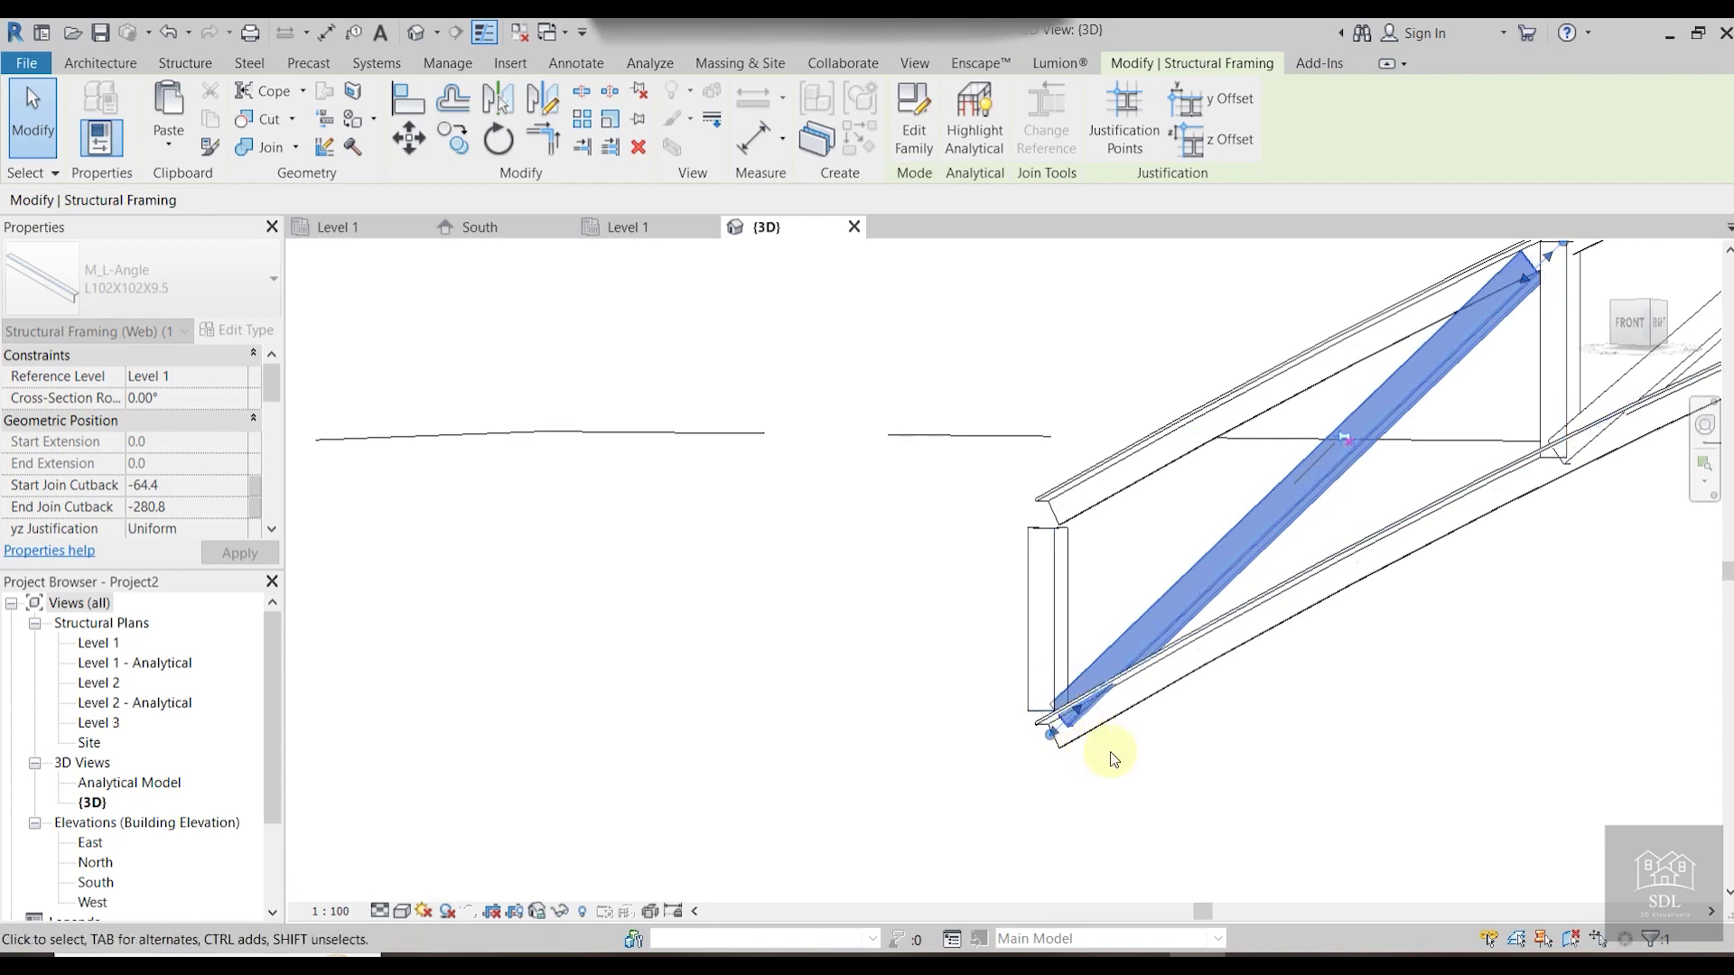
drag(1110, 757, 1107, 751)
scroll(1059, 560, up, 2)
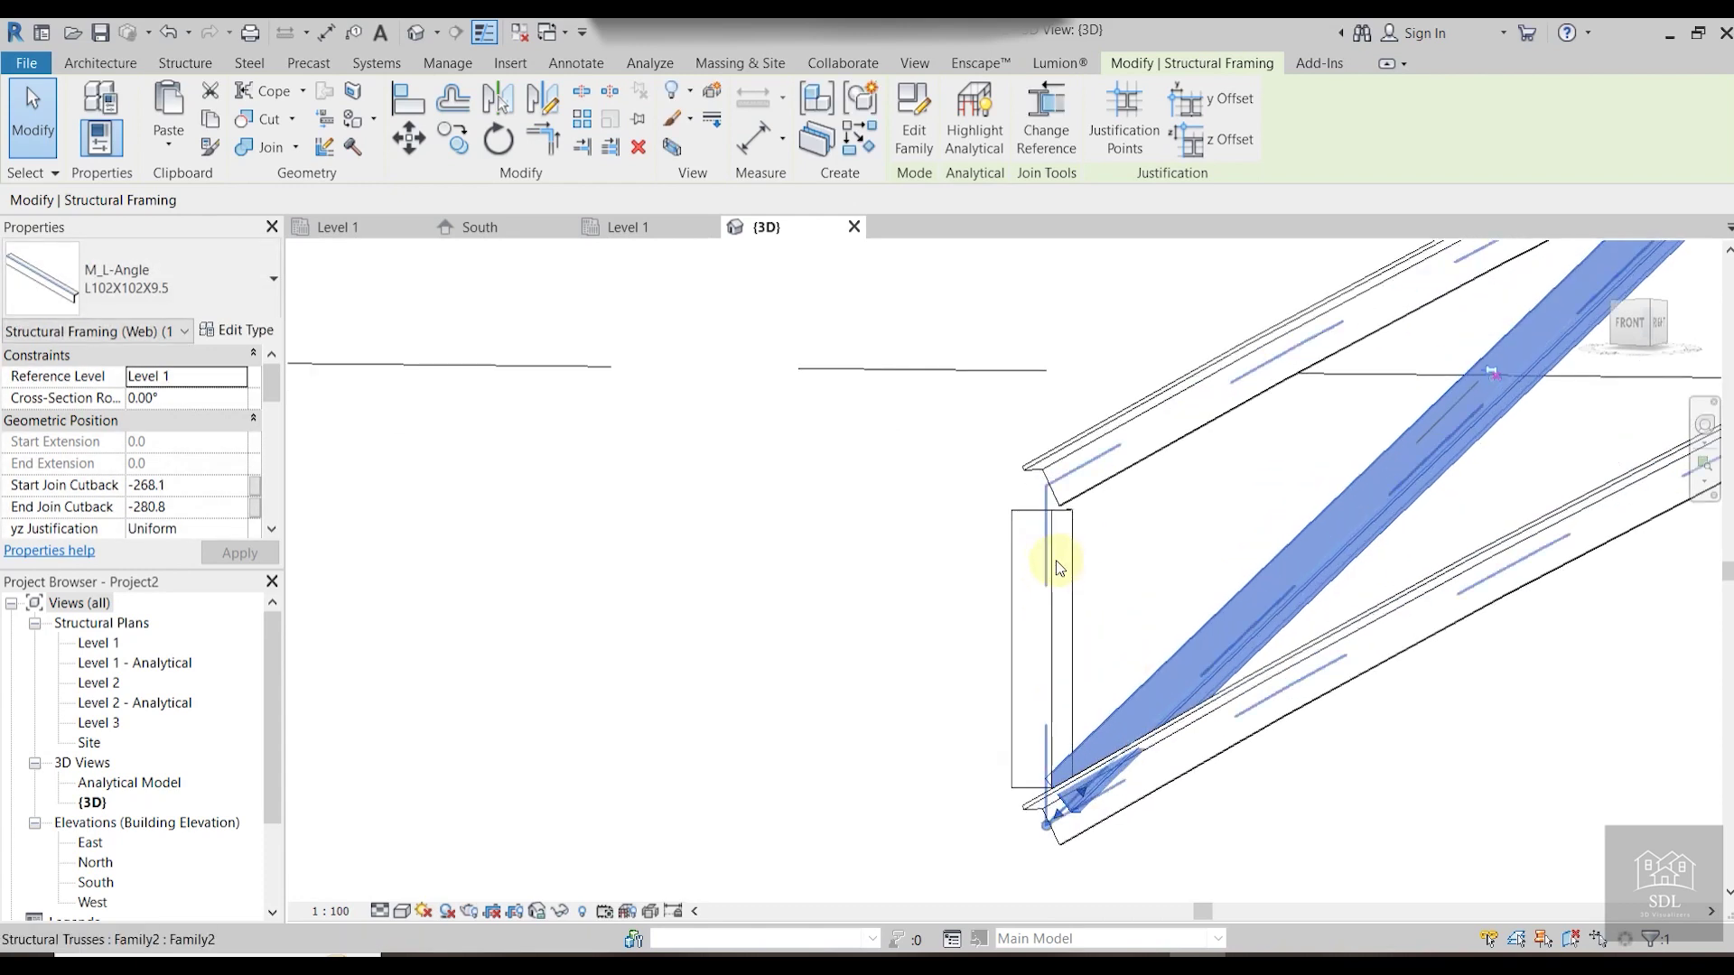
Extend the vertical at the truss's left end to the top and bottom chord nodes and clear the selection.
click(1053, 551)
drag(1052, 503, 1050, 486)
drag(1046, 804, 1047, 825)
scroll(1258, 809, down, 5)
click(1358, 798)
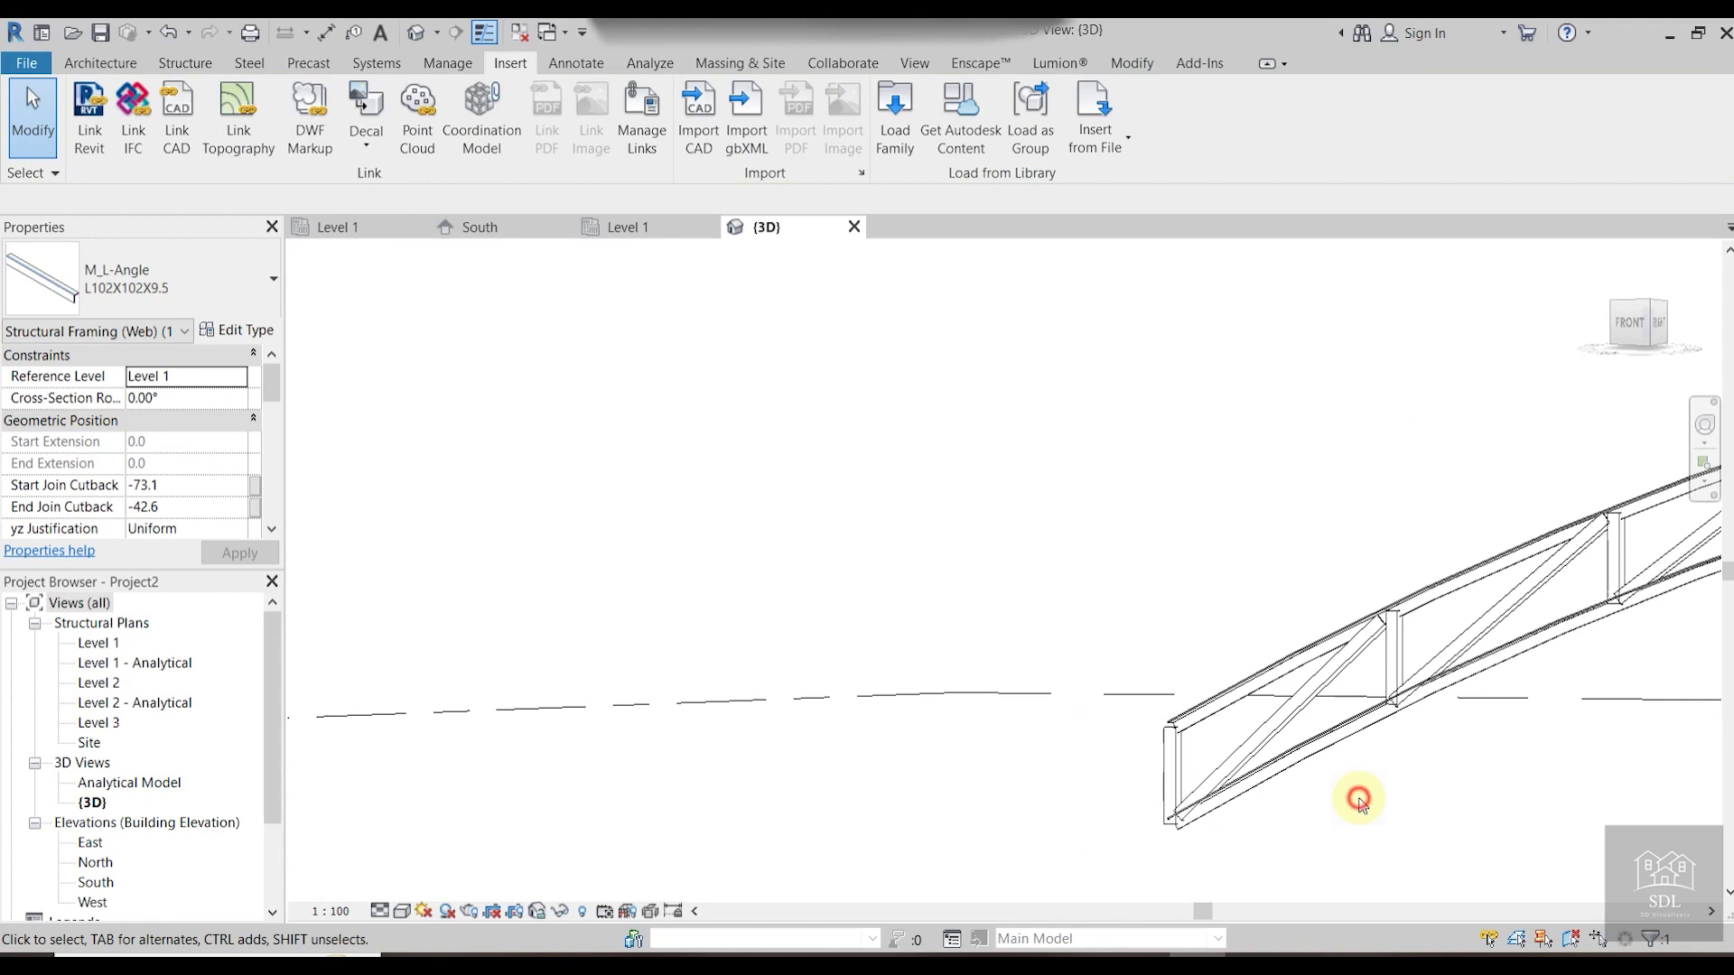
Inspect the complete curved truss in the 3D view to check how the web members meet the chords.
scroll(1358, 797, down, 3)
middle_drag(1328, 796, 998, 786)
scroll(1255, 784, up, 1)
scroll(1255, 783, down, 3)
middle_drag(1190, 769, 972, 766)
scroll(1432, 679, up, 3)
scroll(1436, 684, down, 2)
middle_drag(1404, 691, 1273, 635)
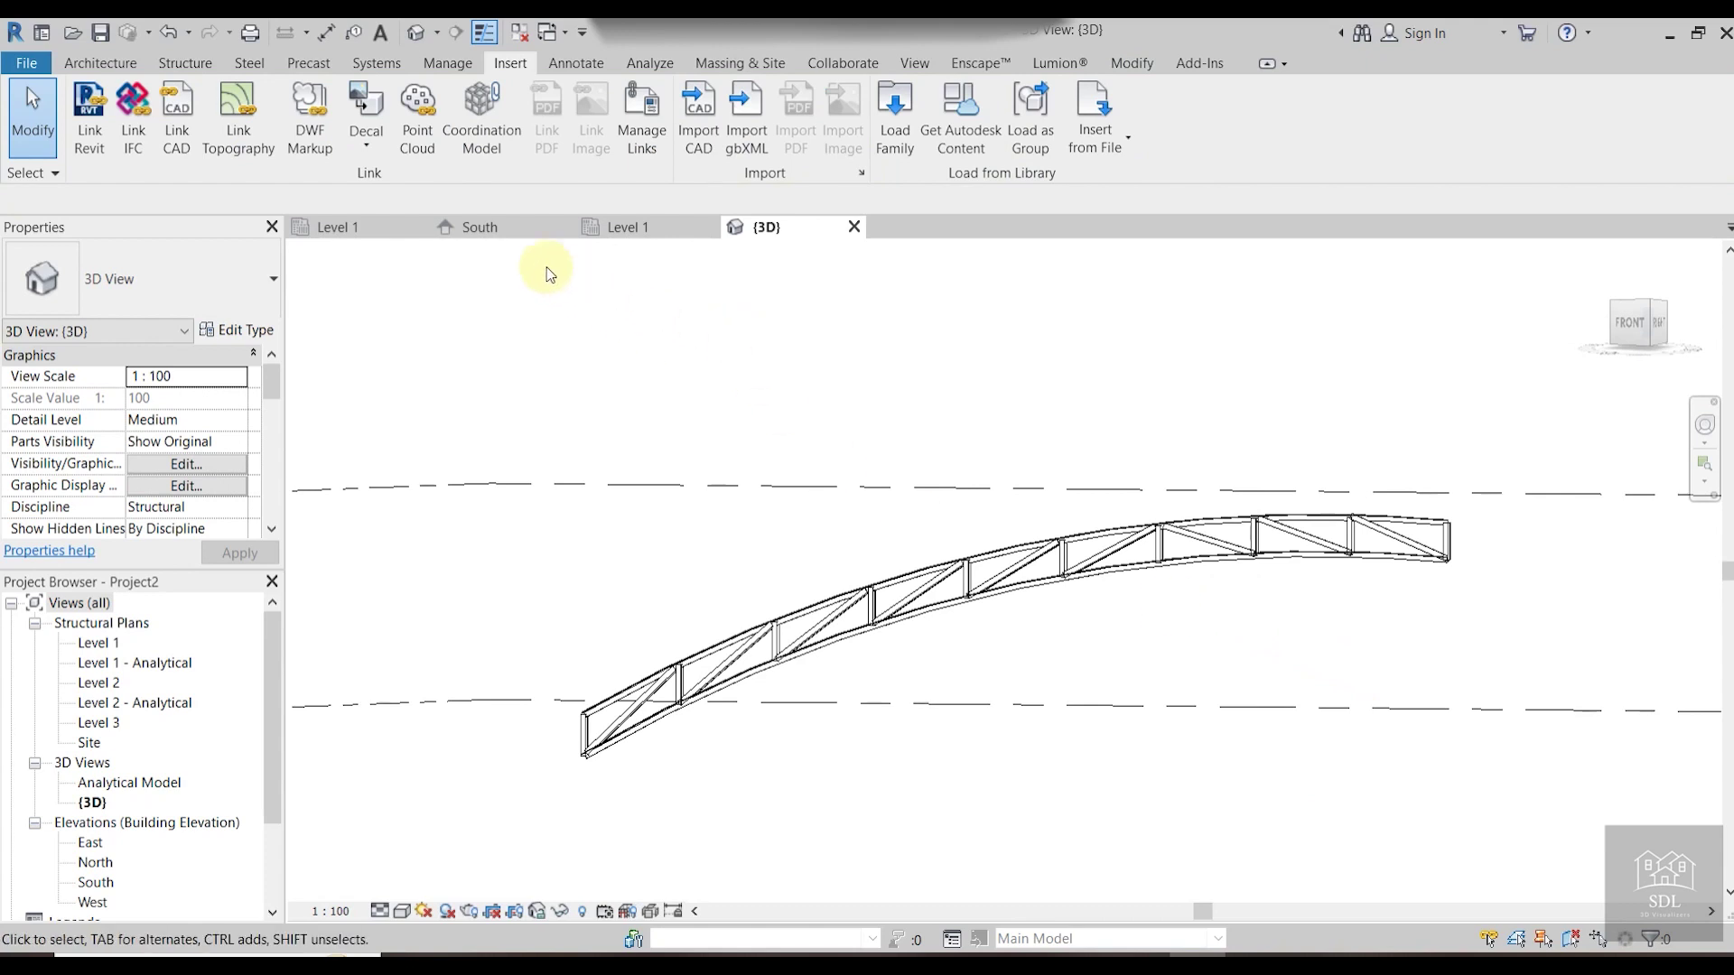
In the South elevation, select all instances of the truss's L102X102X9.5 angle in the entire project and pin them.
click(510, 228)
middle_drag(894, 530, 1142, 551)
scroll(1417, 523, down, 4)
click(1602, 458)
key(Escape)
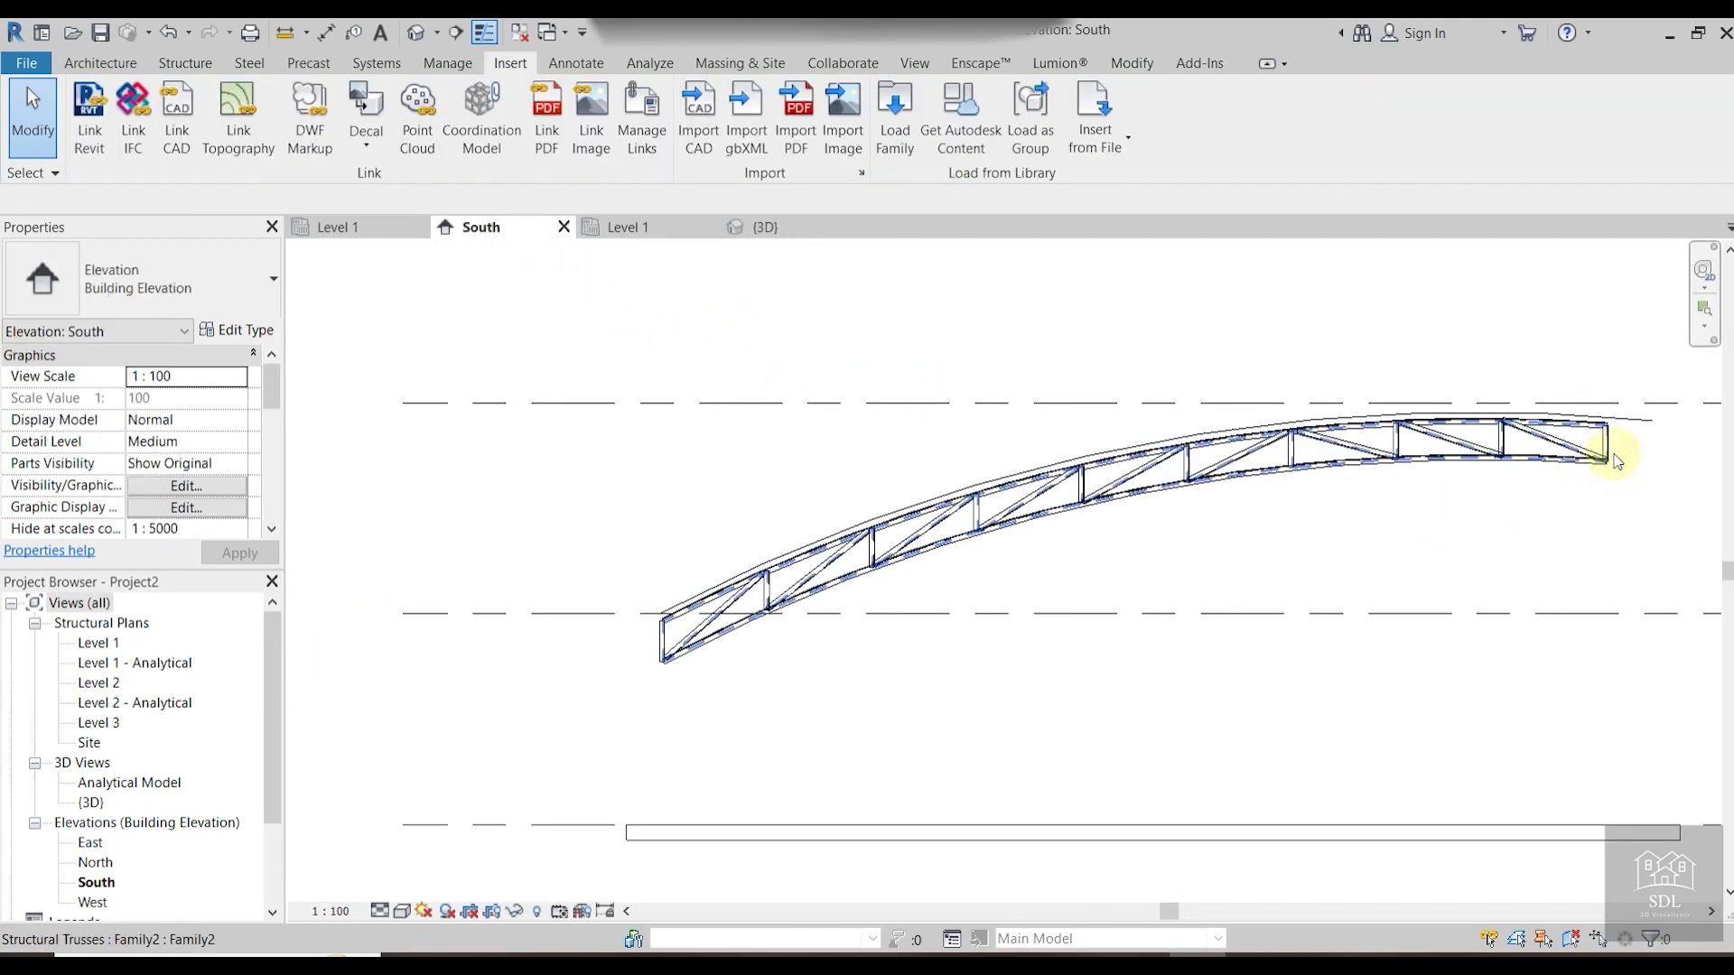
scroll(1616, 456, up, 3)
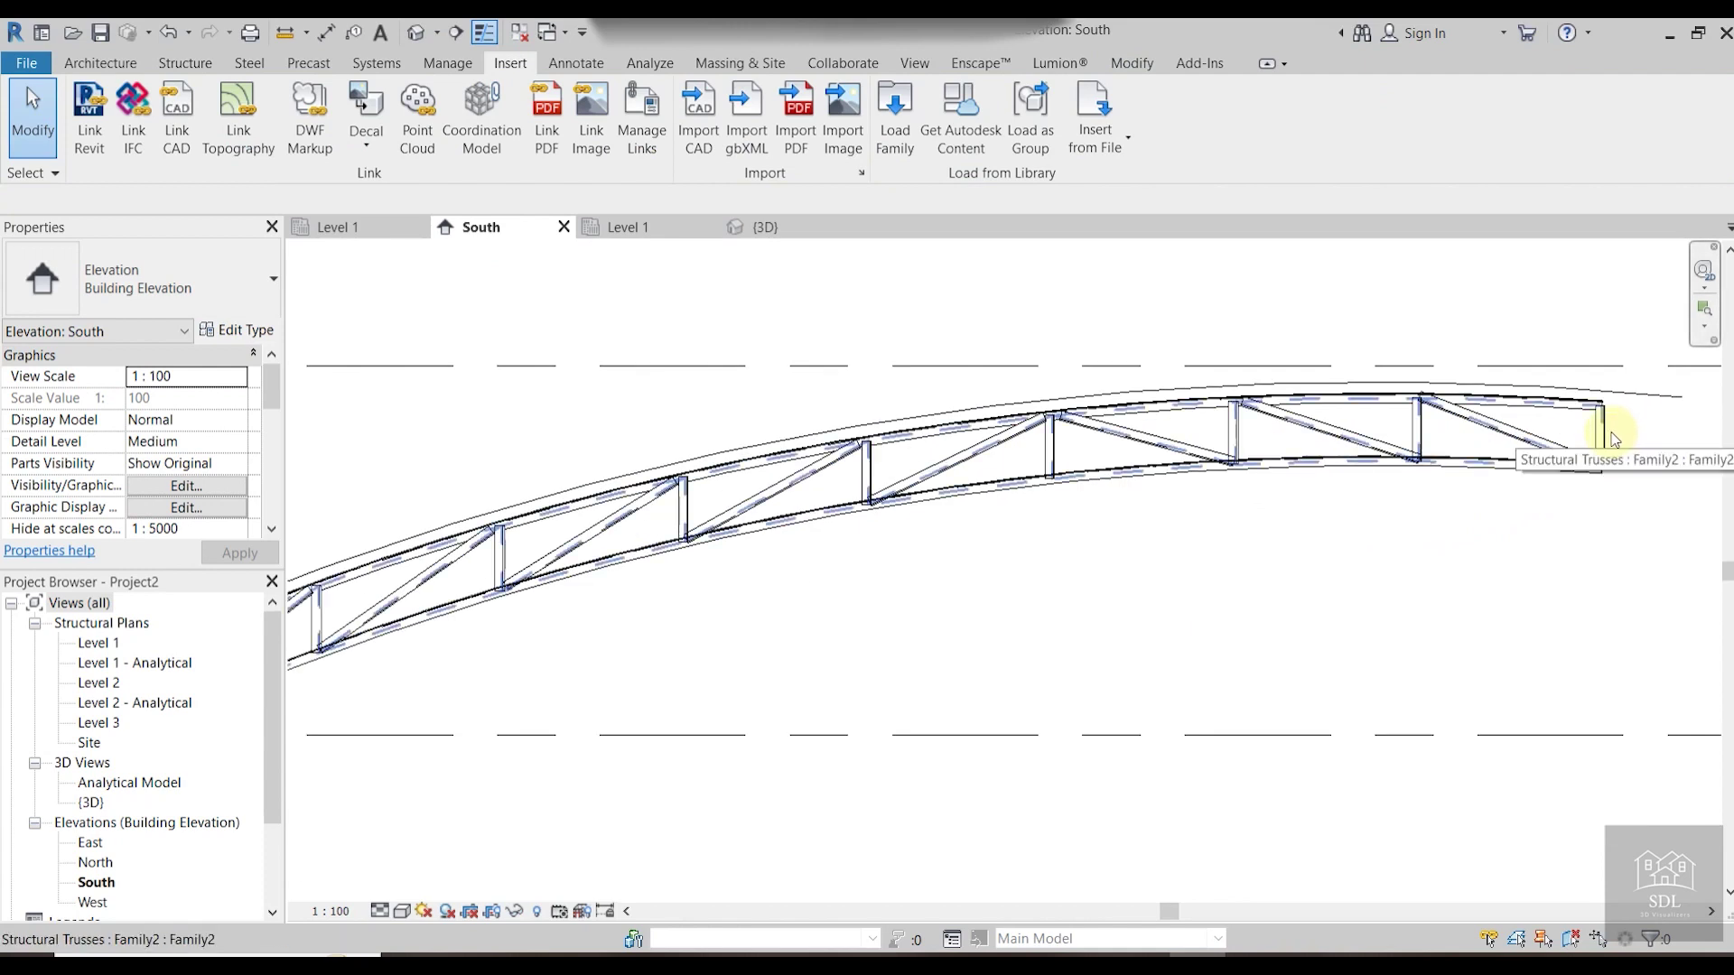
key(Tab)
click(1615, 437)
right_click(1600, 440)
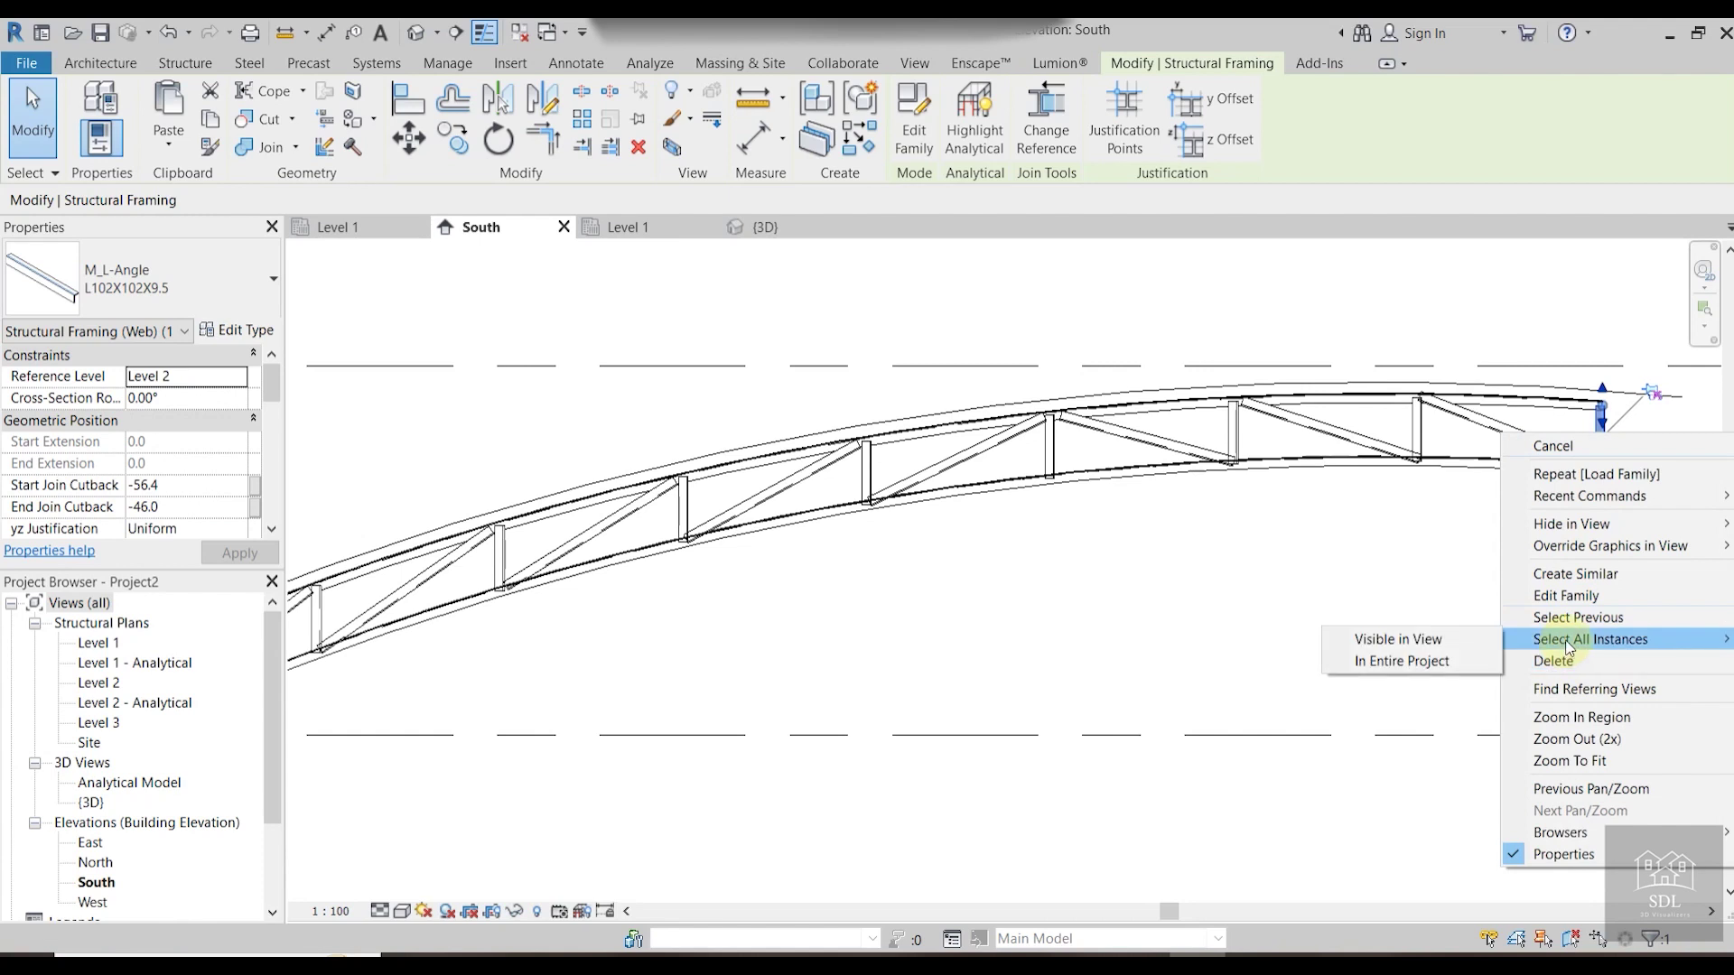
click(1425, 660)
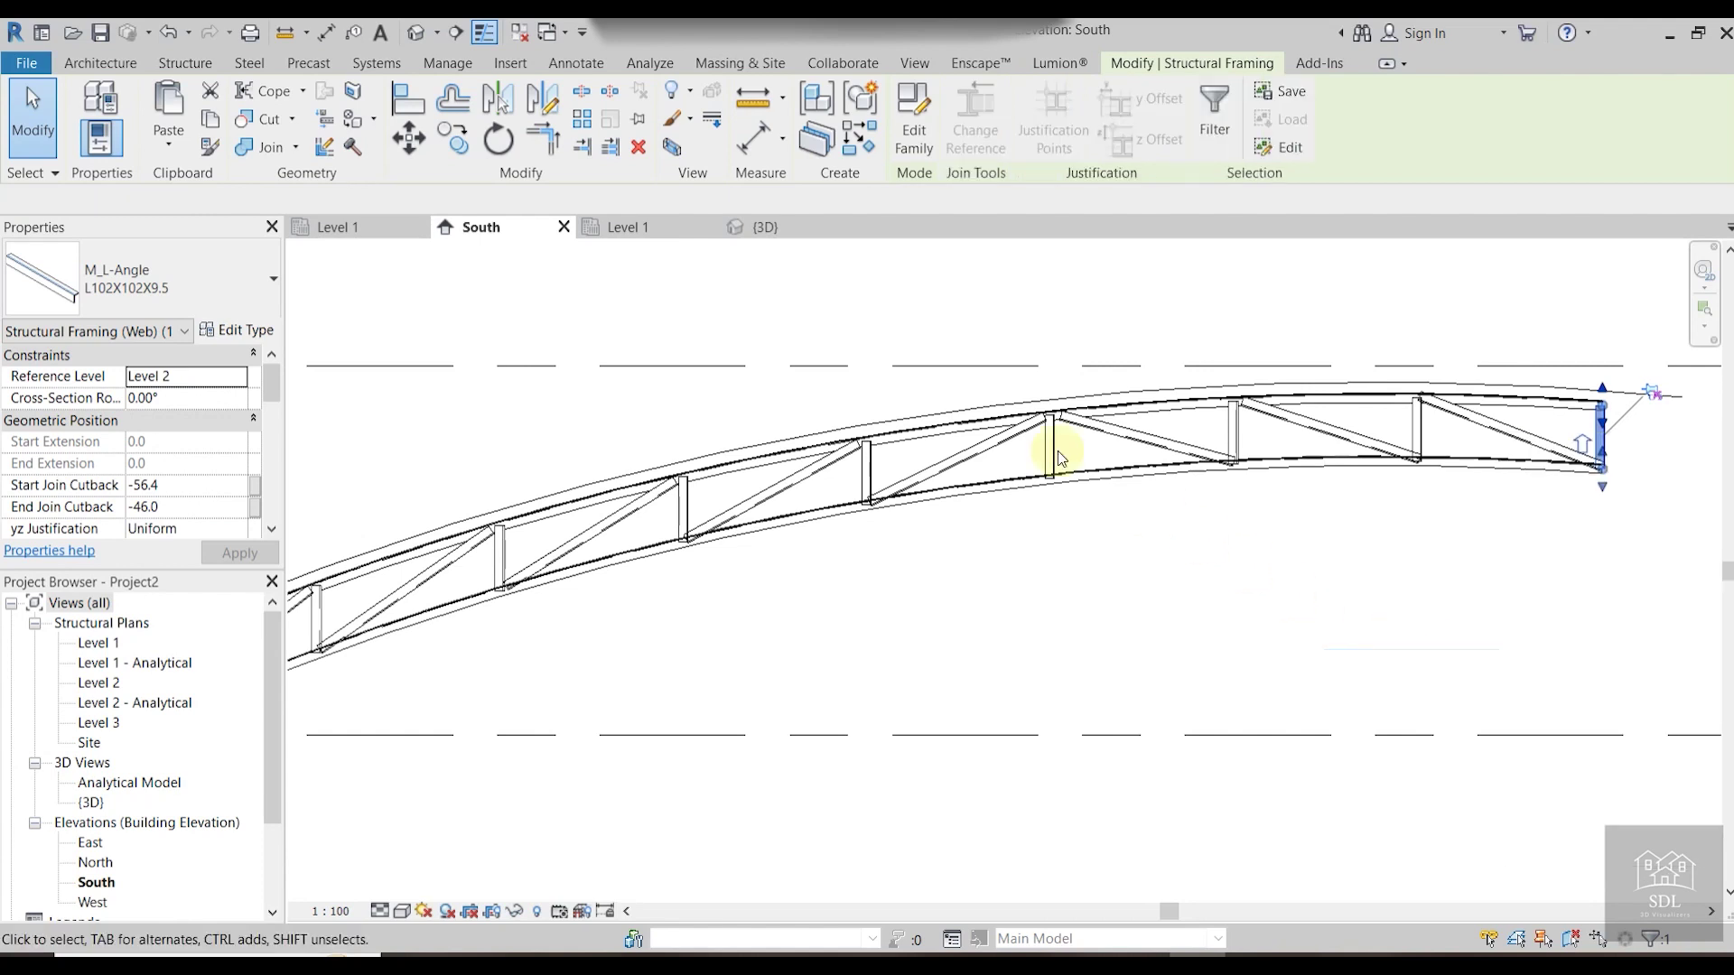
click(633, 118)
click(892, 291)
Start a roof by extrusion with Level 2 as the reference level and a 0.0 offset.
scroll(1037, 411, down, 2)
middle_drag(1126, 503, 1178, 513)
scroll(1481, 442, up, 5)
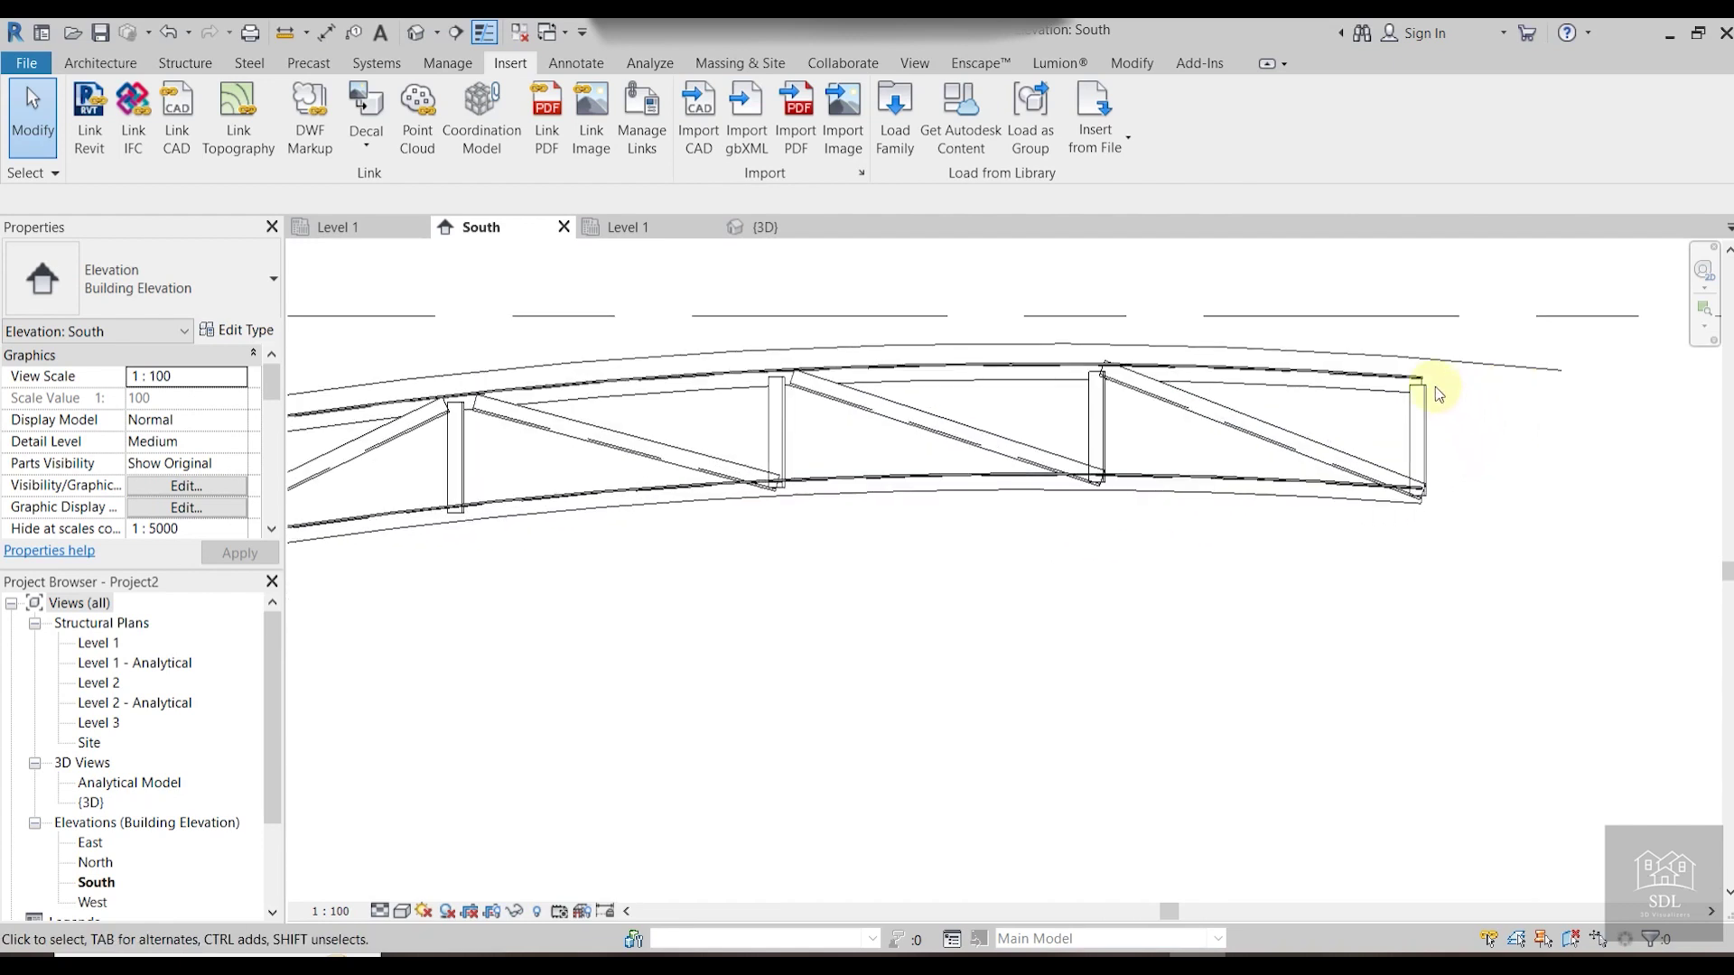
scroll(1440, 403, down, 2)
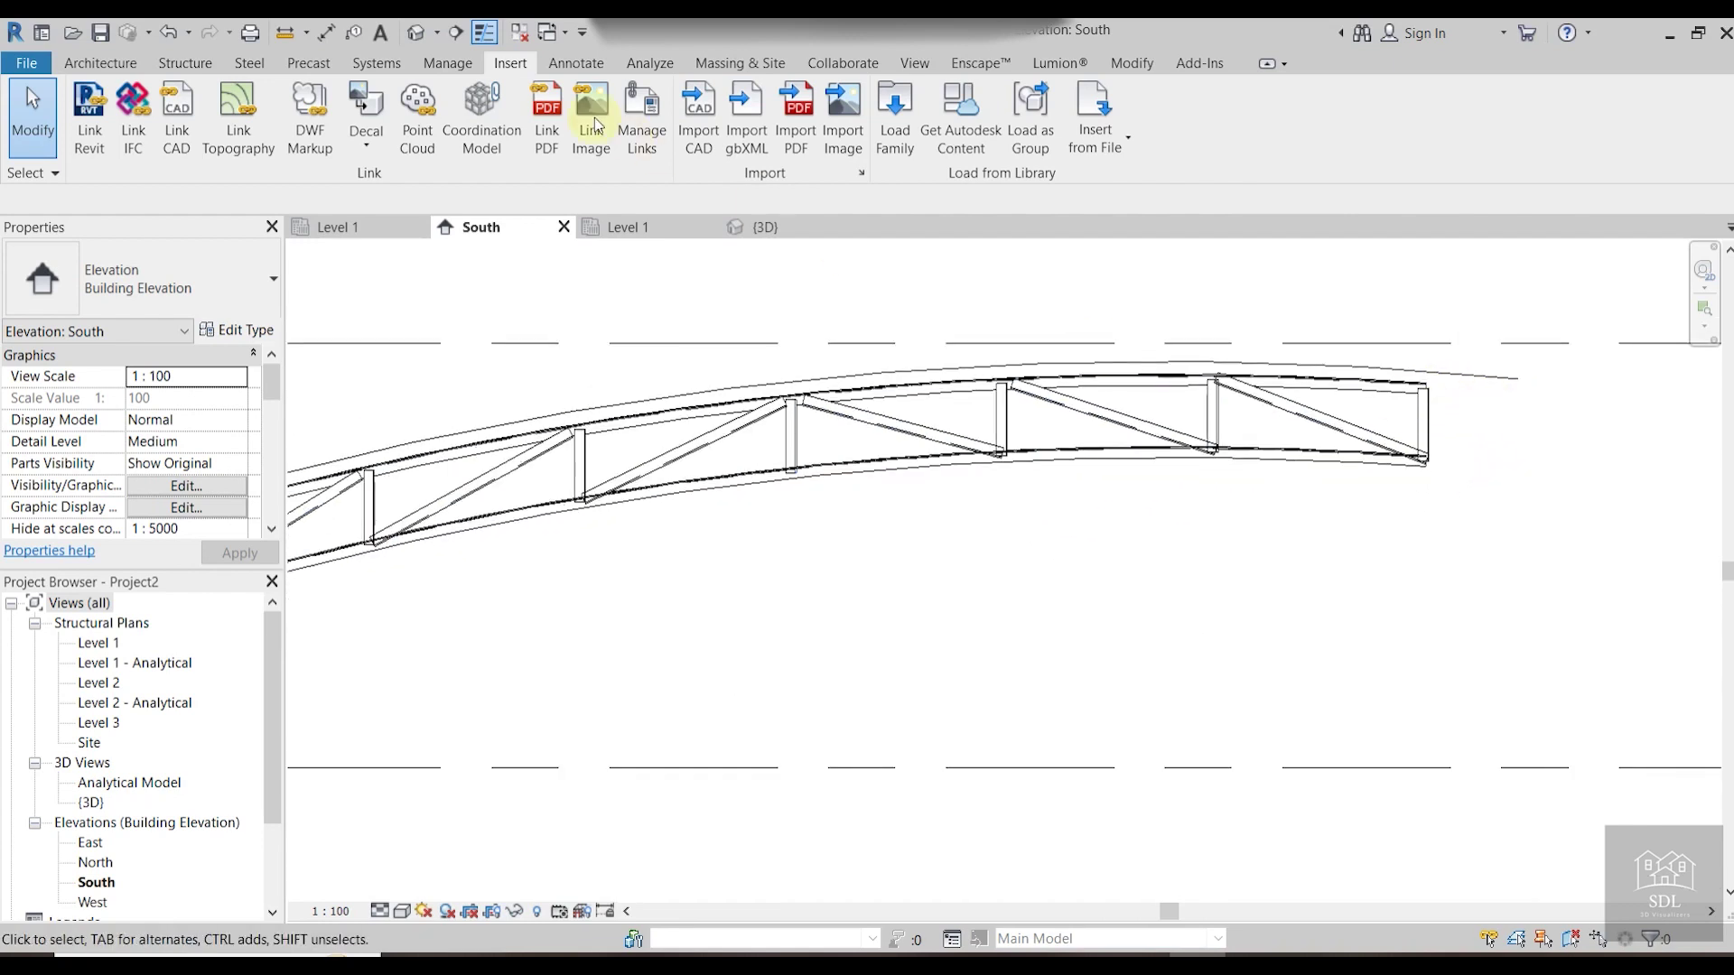
click(99, 63)
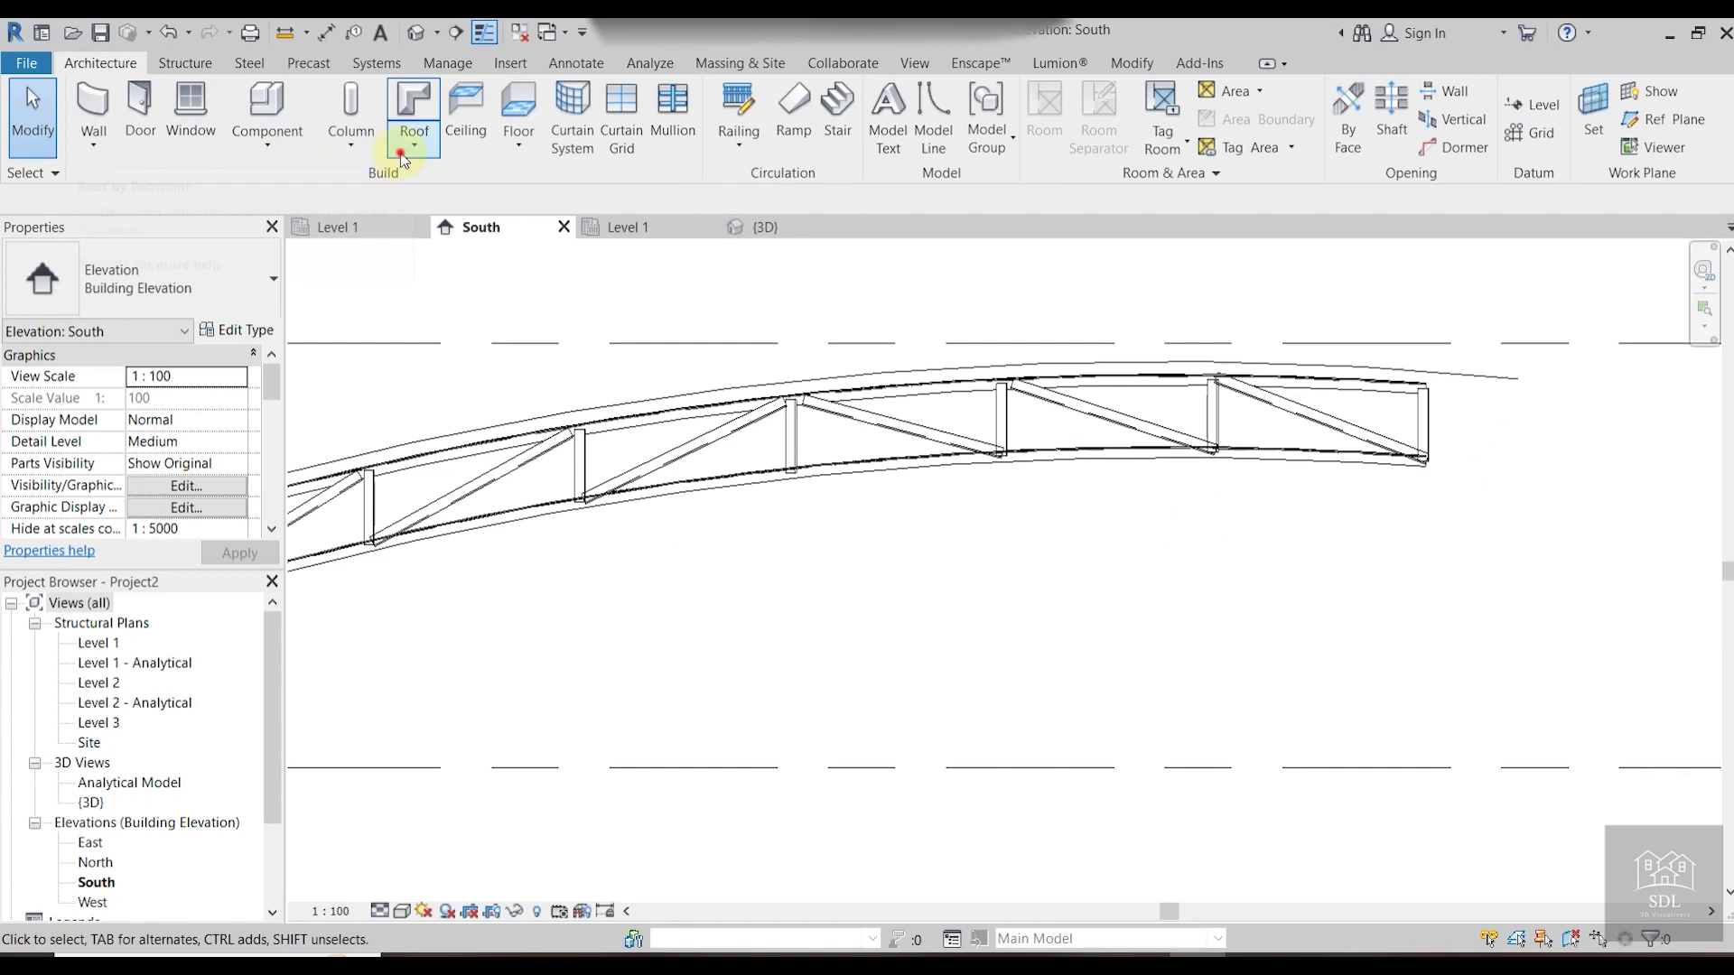
click(402, 159)
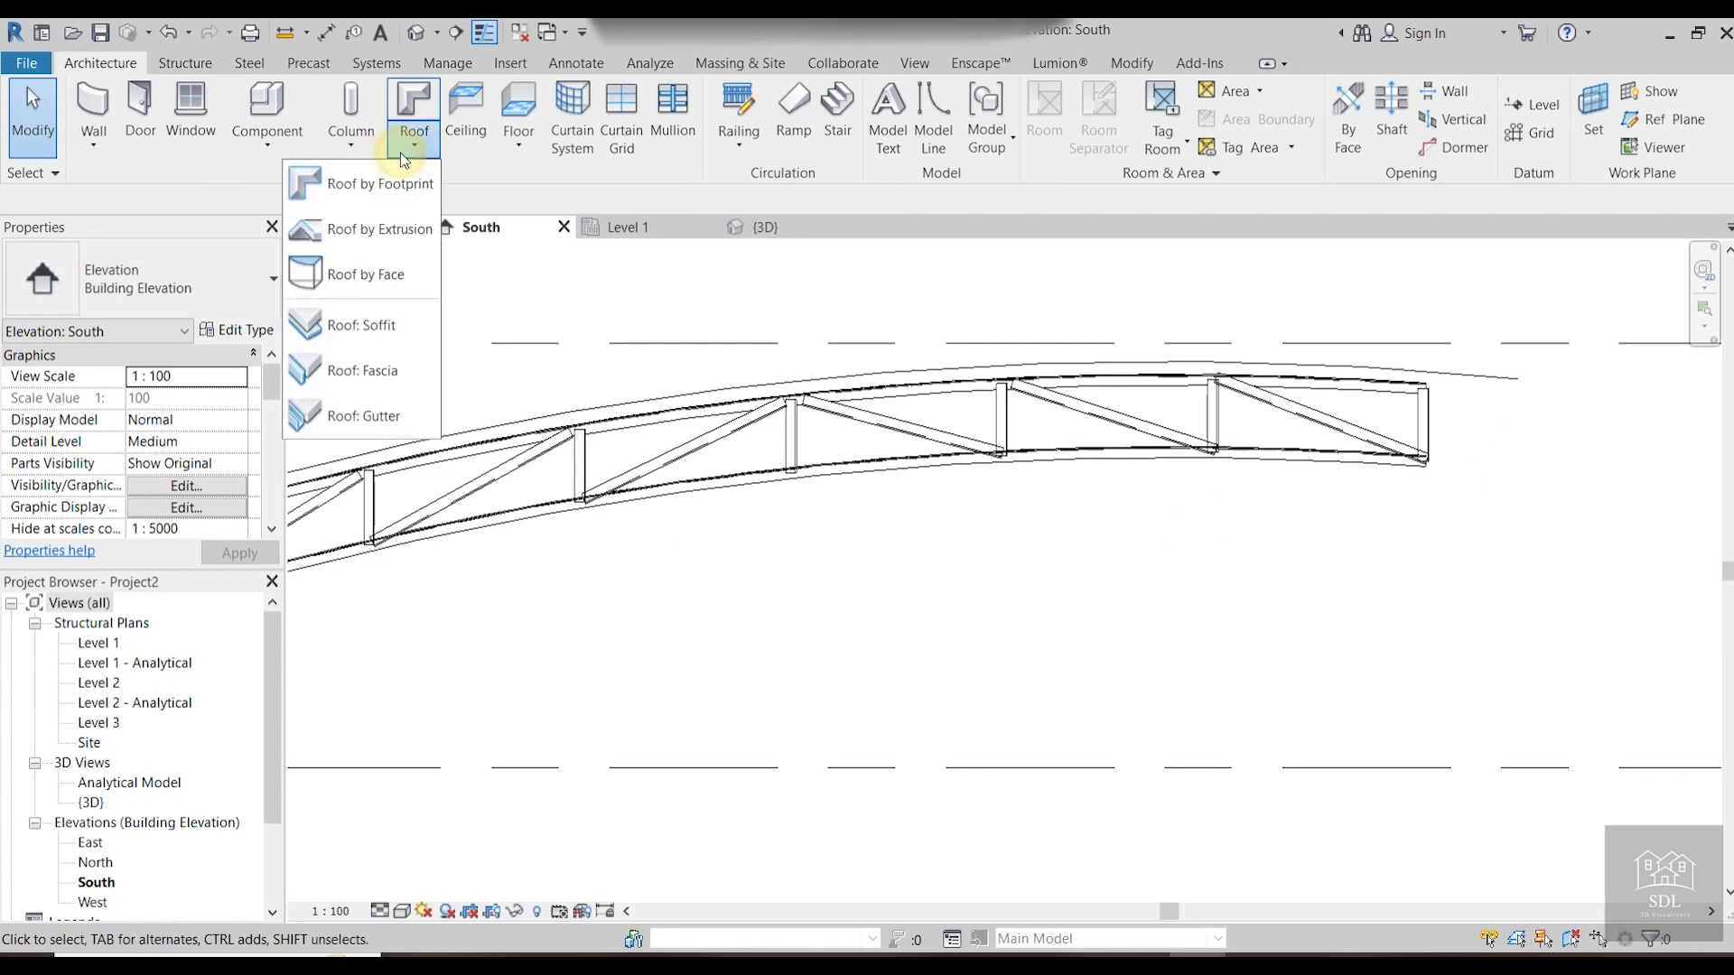
click(406, 237)
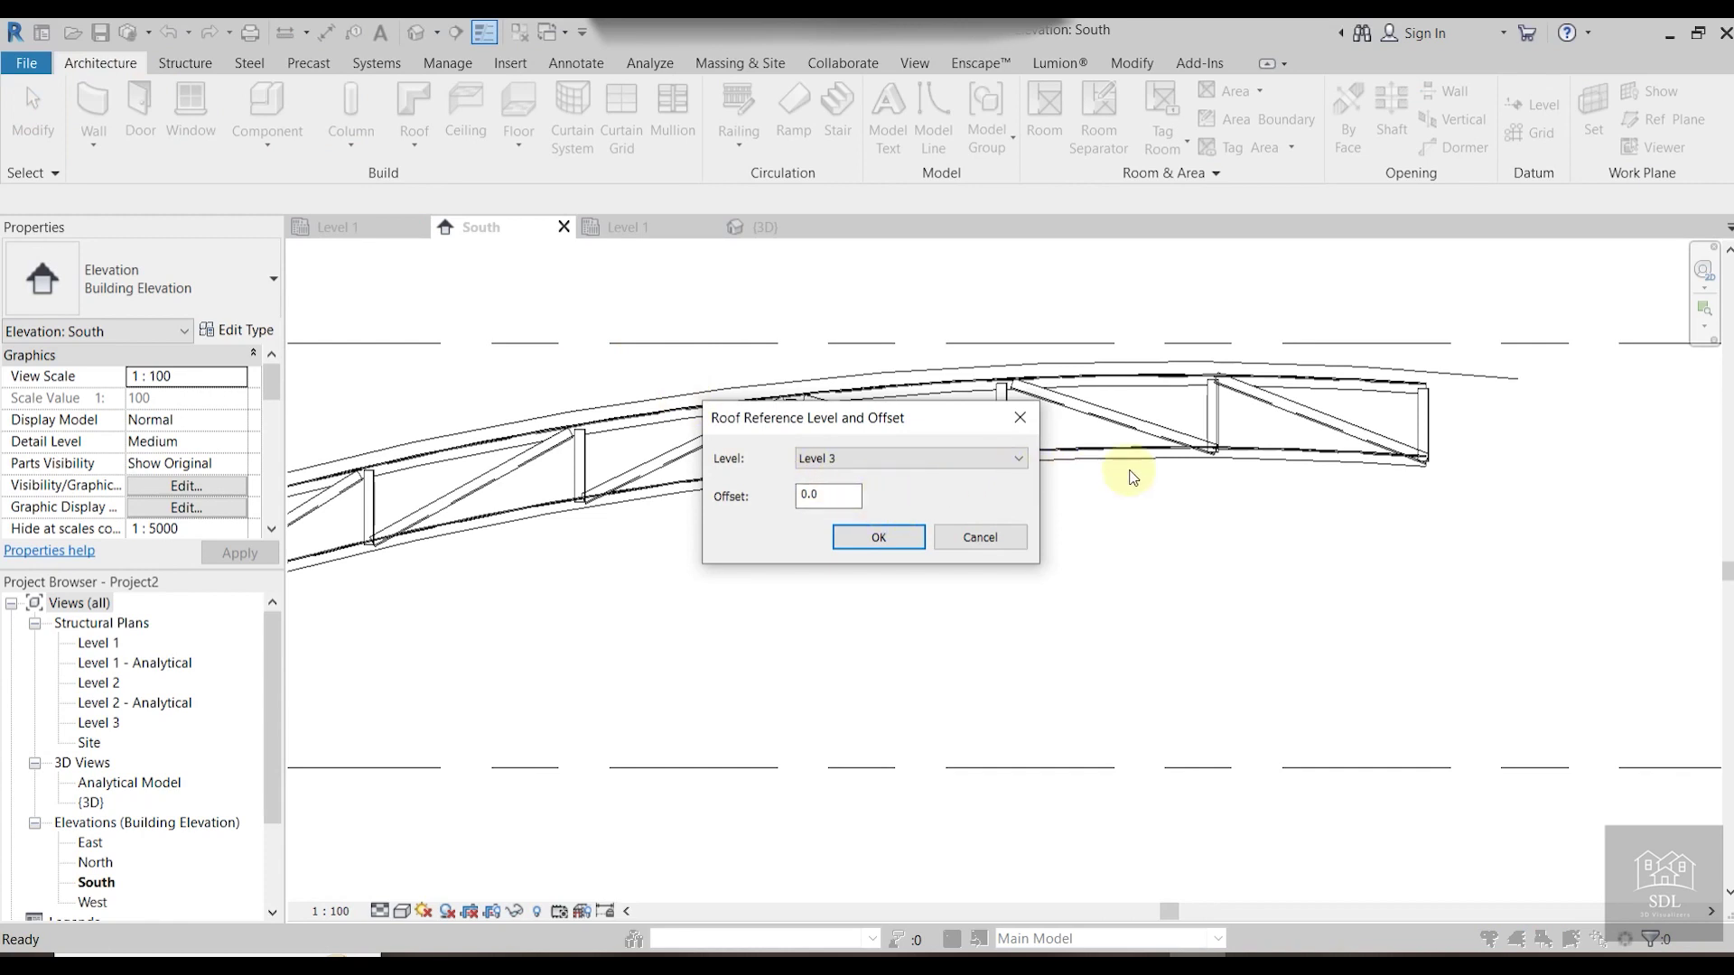
click(922, 457)
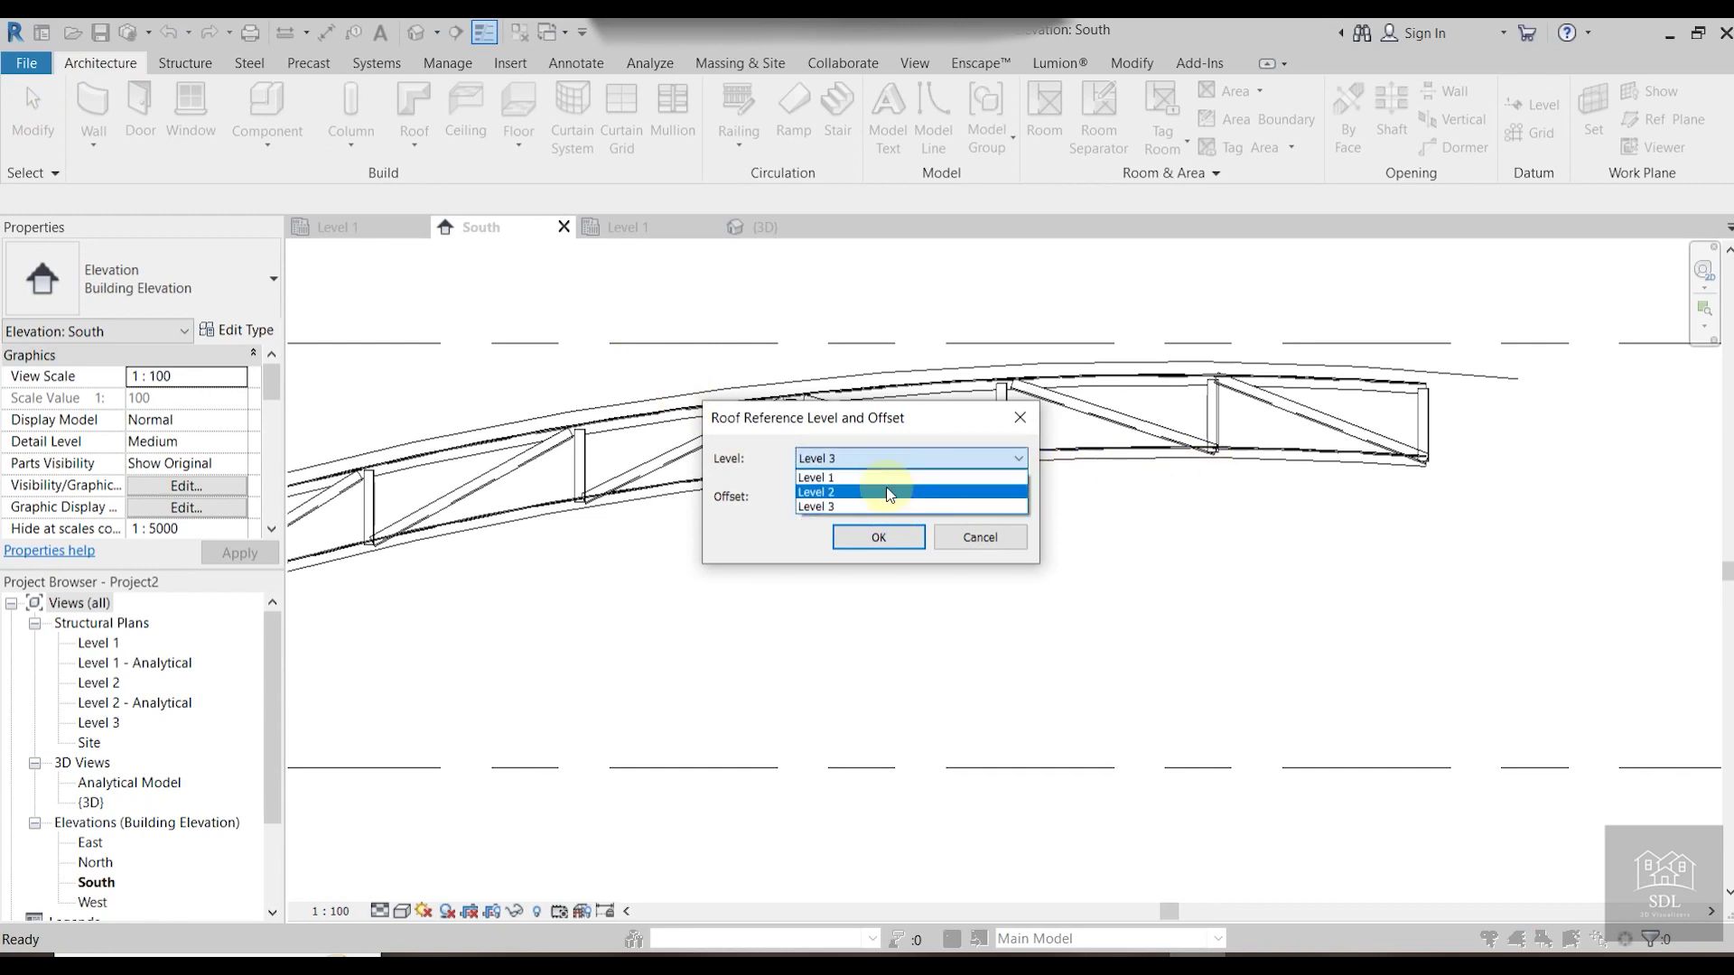
click(883, 537)
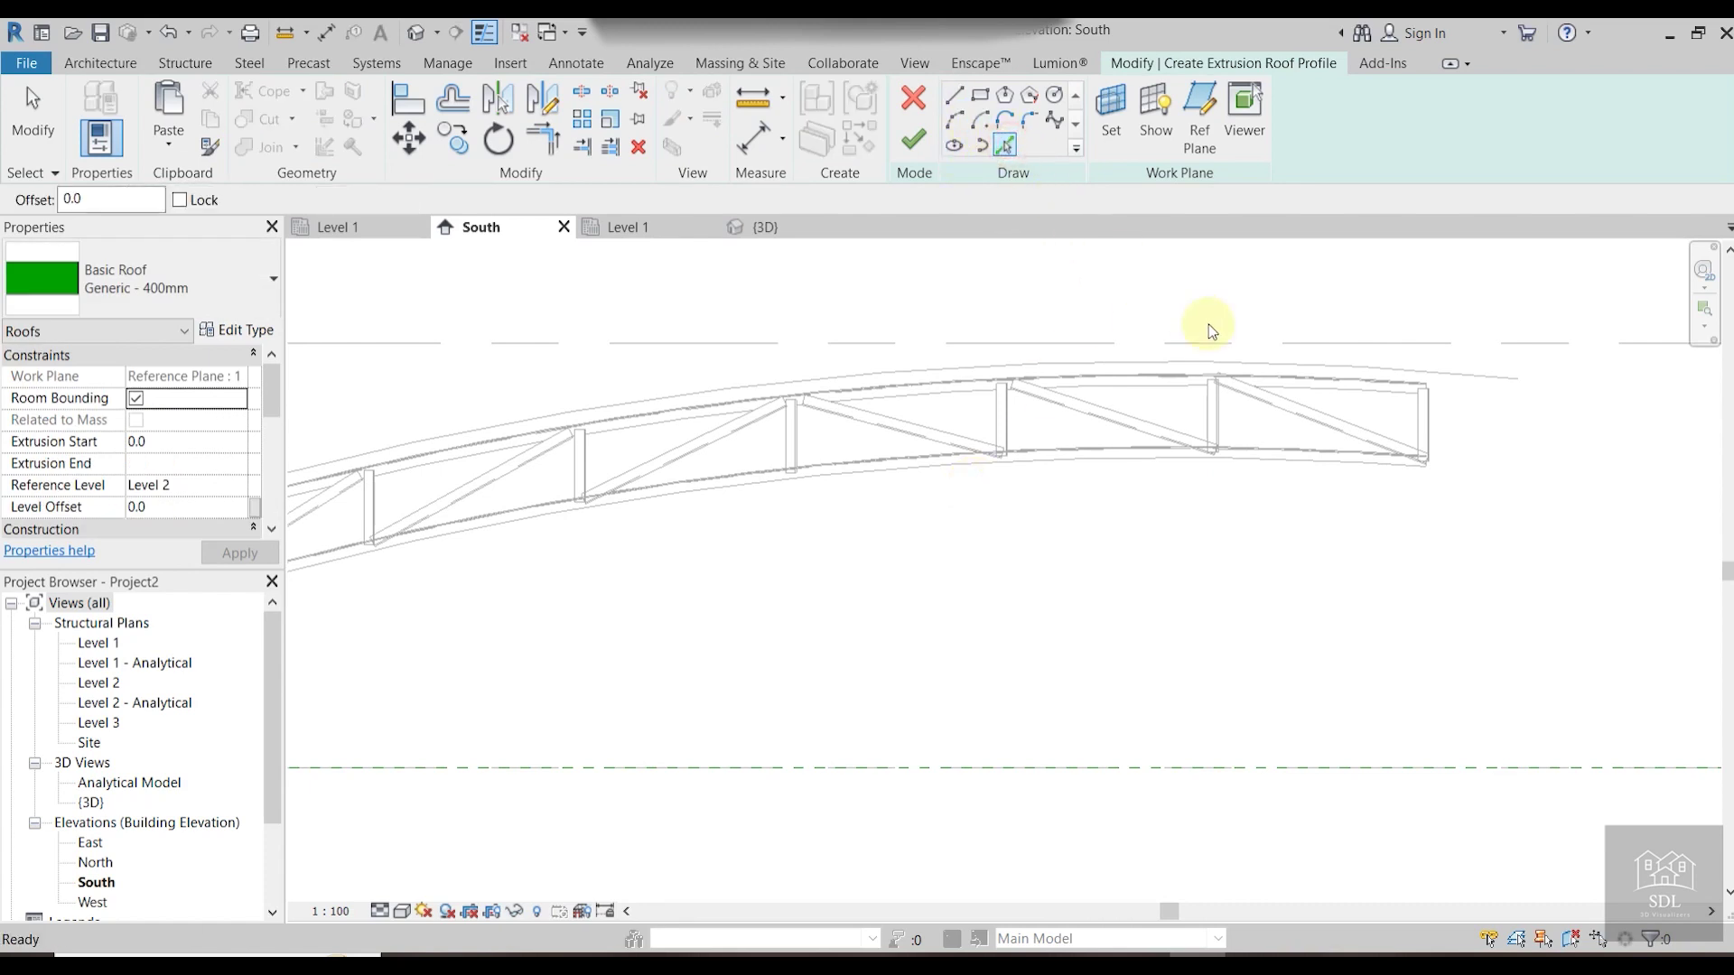
Pick the arc above the truss's top chord as the extrusion roof profile.
click(1454, 376)
scroll(1188, 555, down, 2)
scroll(1185, 553, down, 3)
scroll(1304, 495, up, 3)
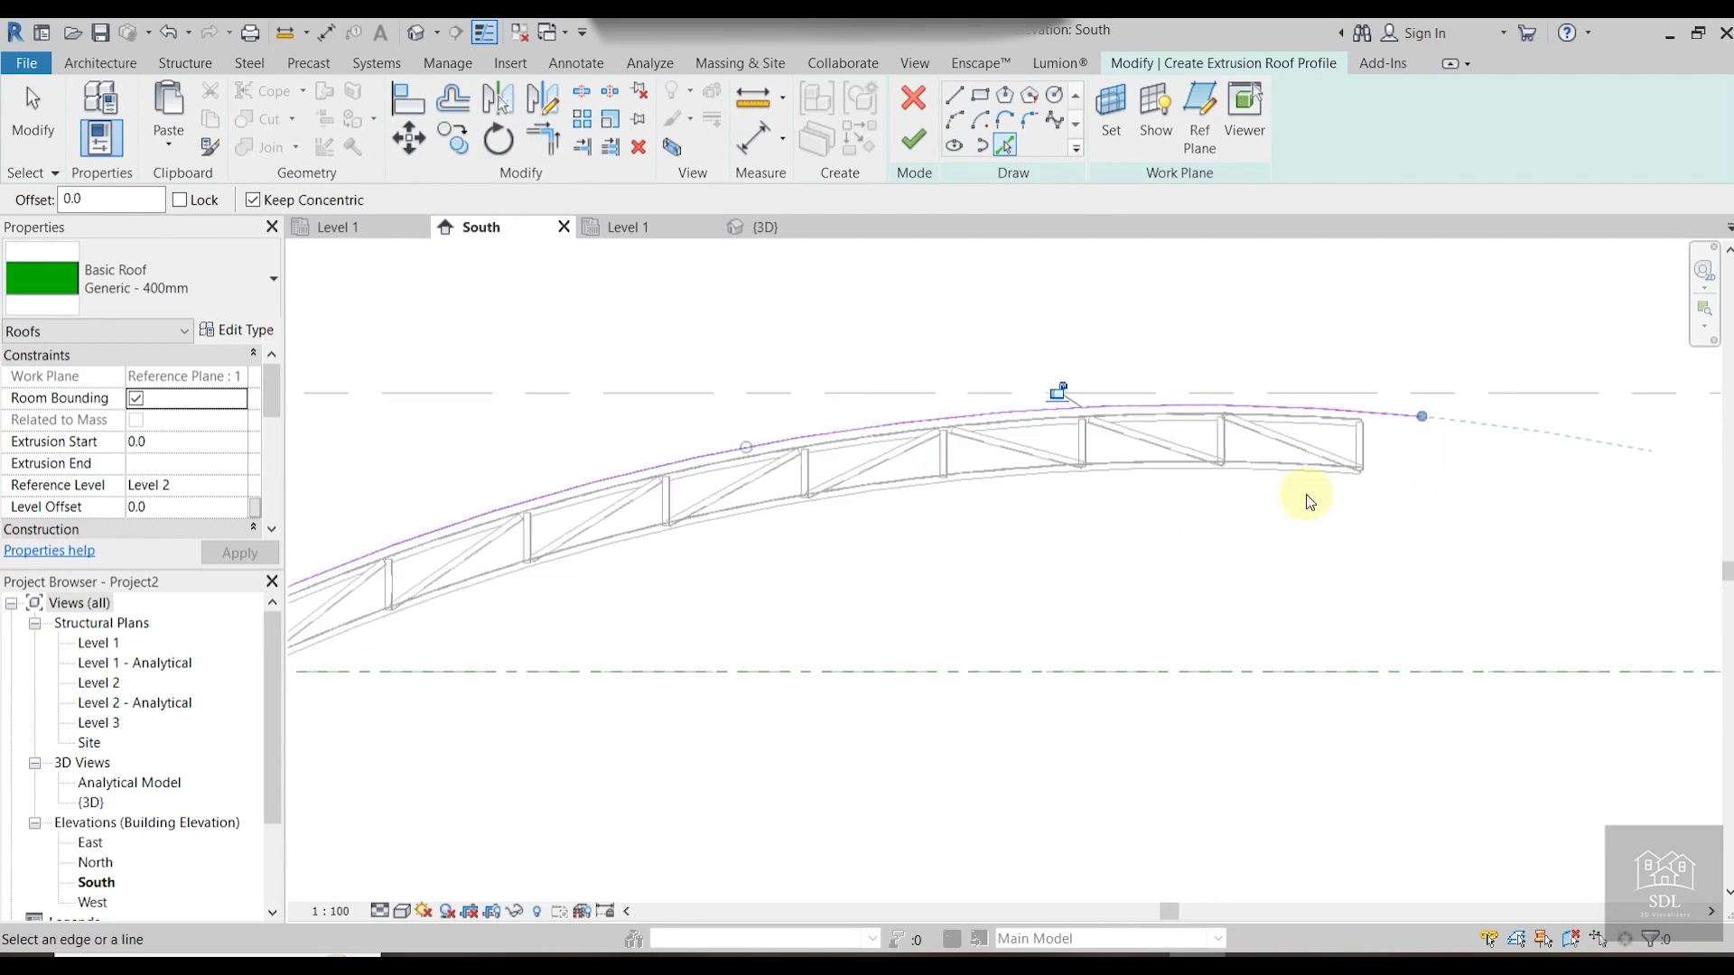
scroll(1306, 494, up, 1)
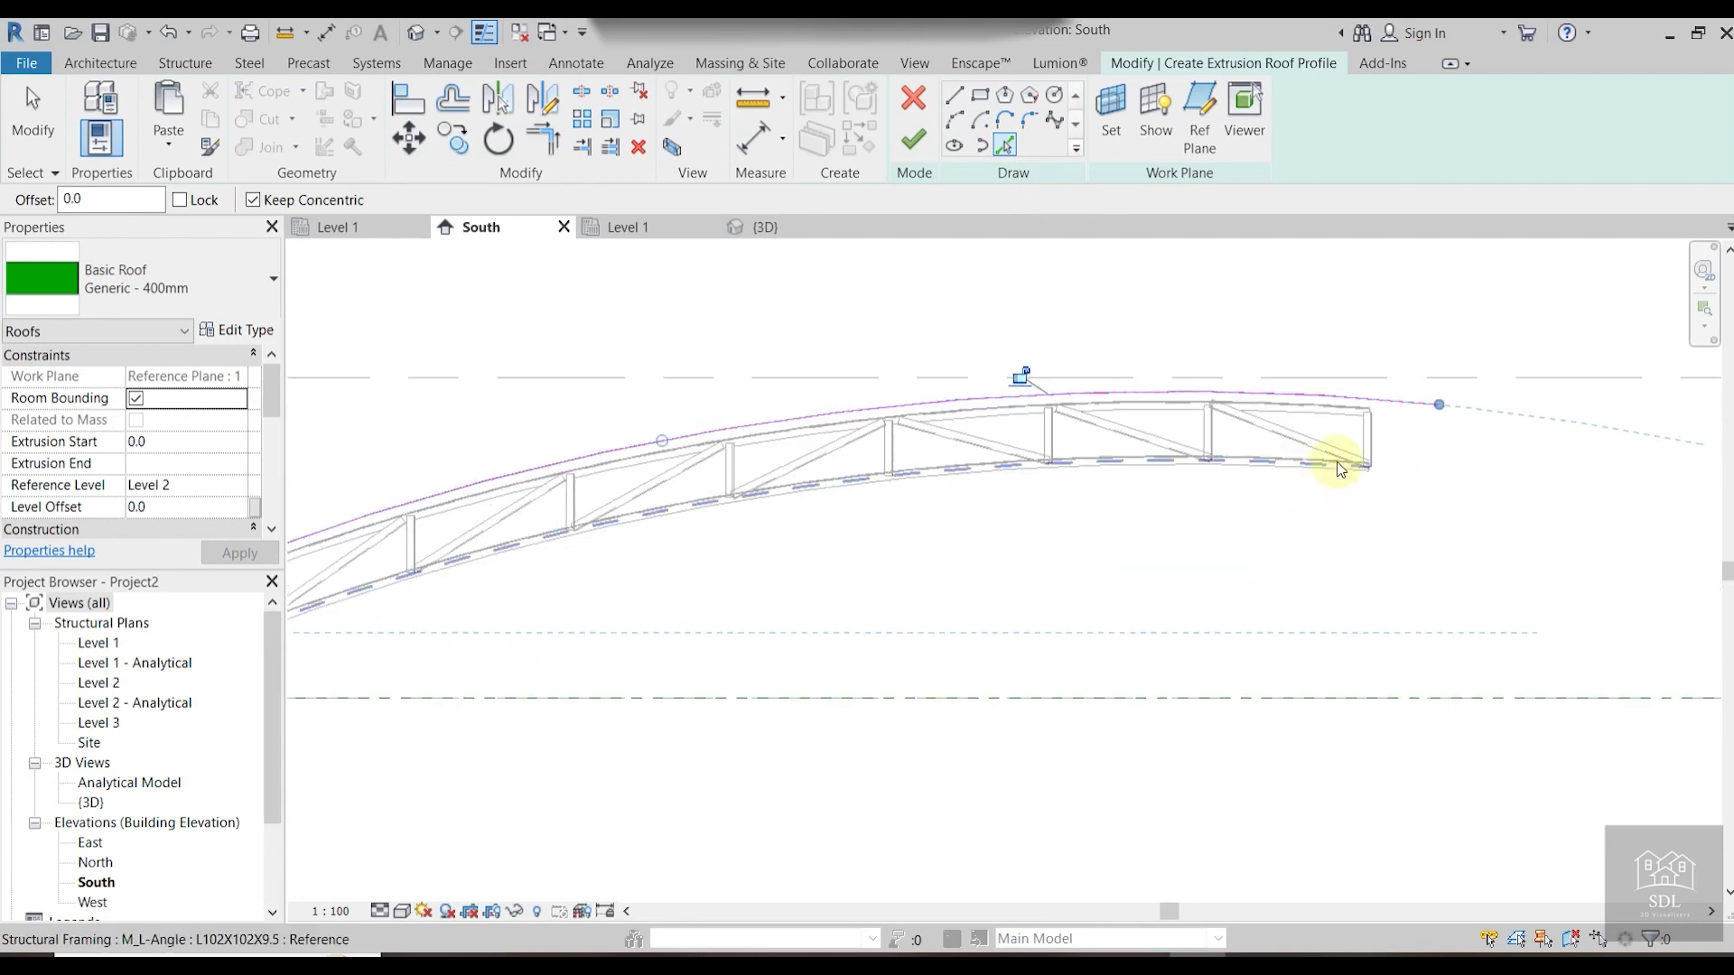
Shorten the roof profile arc so that its upper end stops at the truss's end post.
click(1429, 409)
scroll(1429, 409, up, 2)
drag(1451, 401, 1317, 390)
scroll(1366, 461, down, 4)
scroll(1011, 567, down, 1)
middle_drag(1011, 566, 1450, 472)
scroll(870, 551, up, 5)
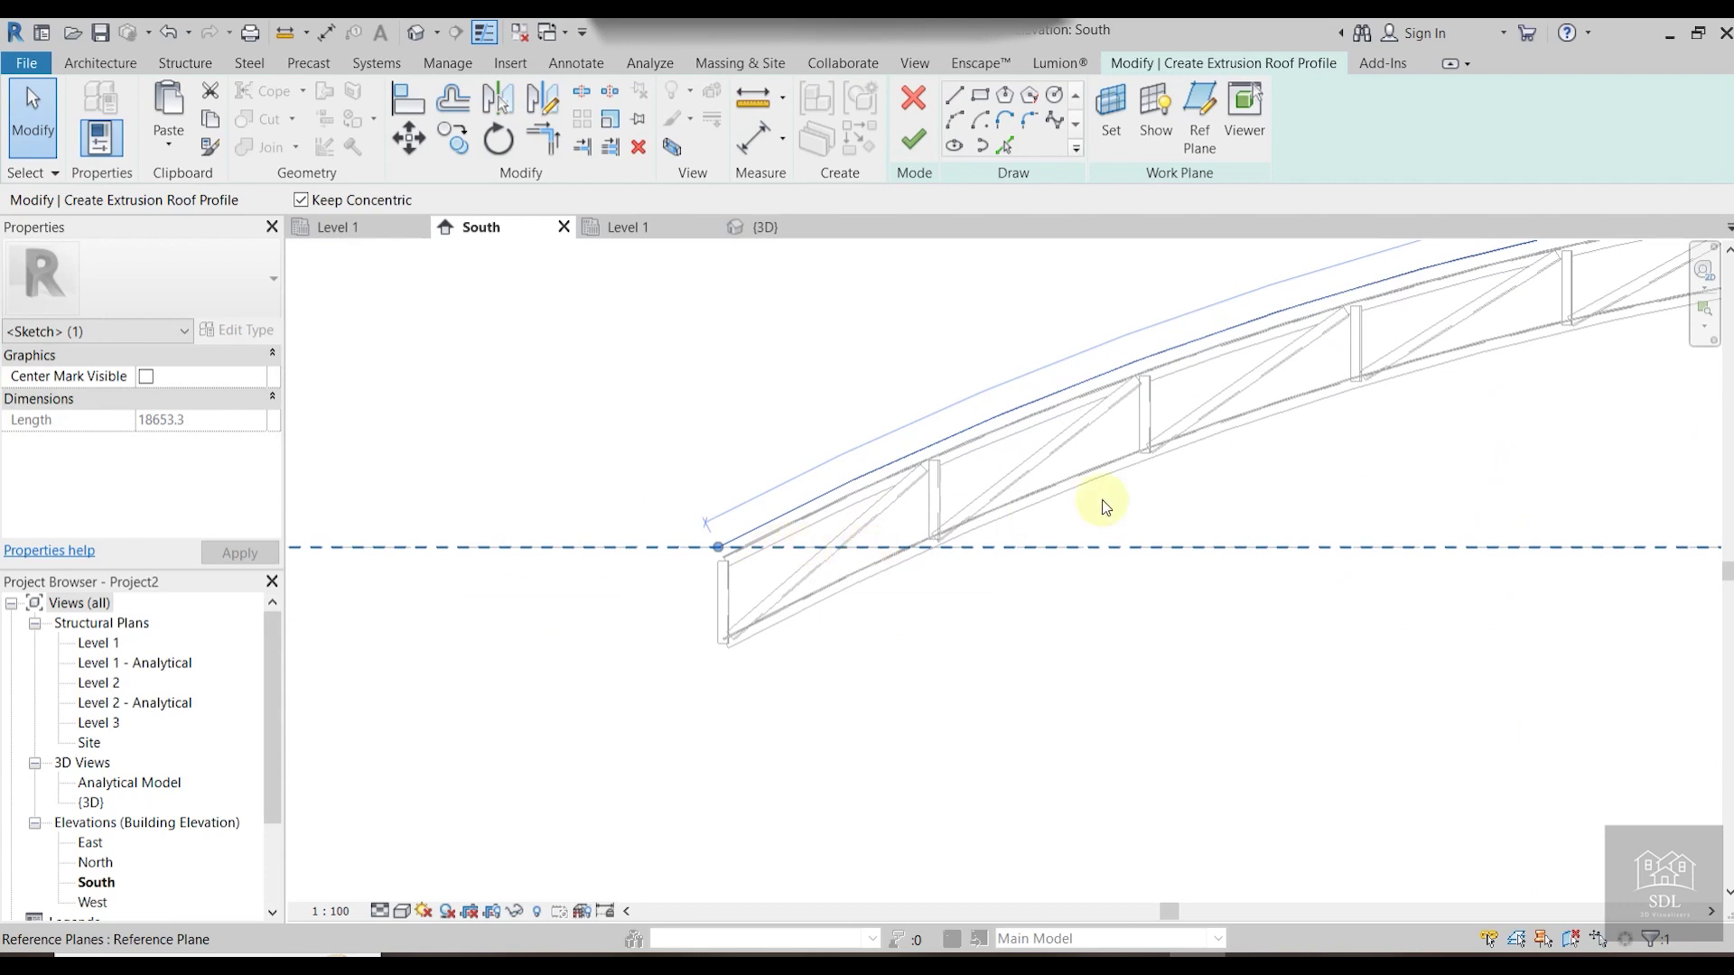
scroll(1594, 408, down, 3)
middle_drag(1594, 408, 1132, 498)
click(1192, 487)
scroll(1219, 495, down, 3)
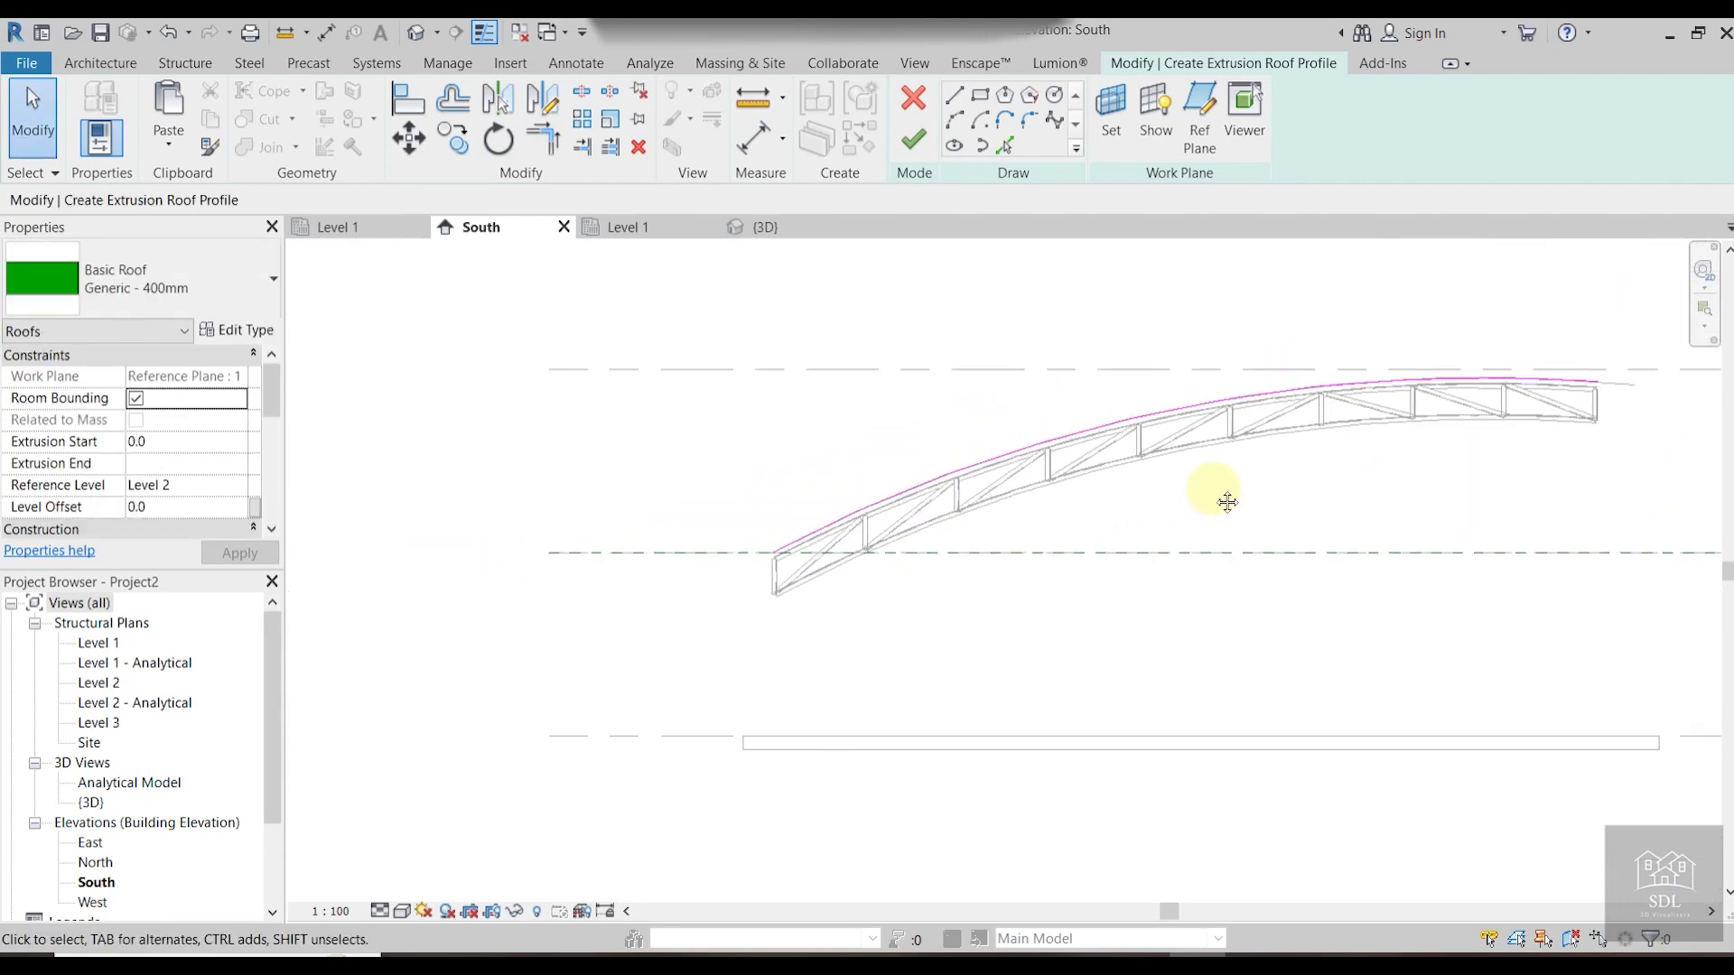
Change the roof type to Basic Roof Generic - 125mm and finish the extrusion roof sketch.
click(221, 296)
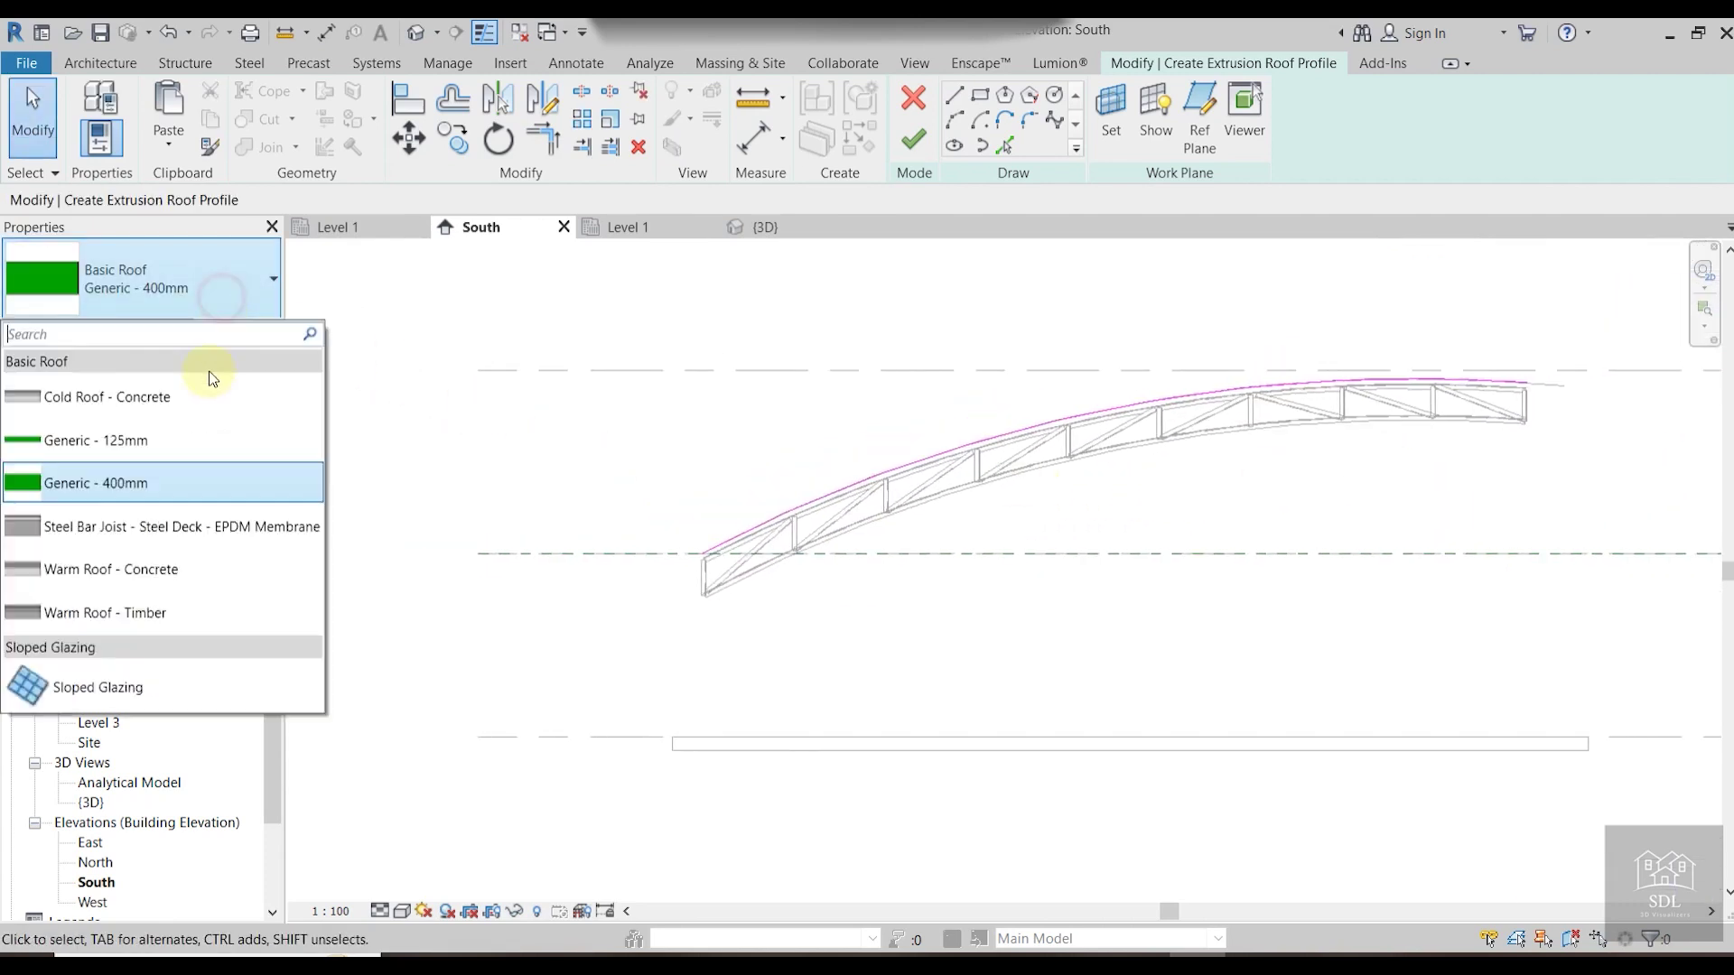
click(172, 442)
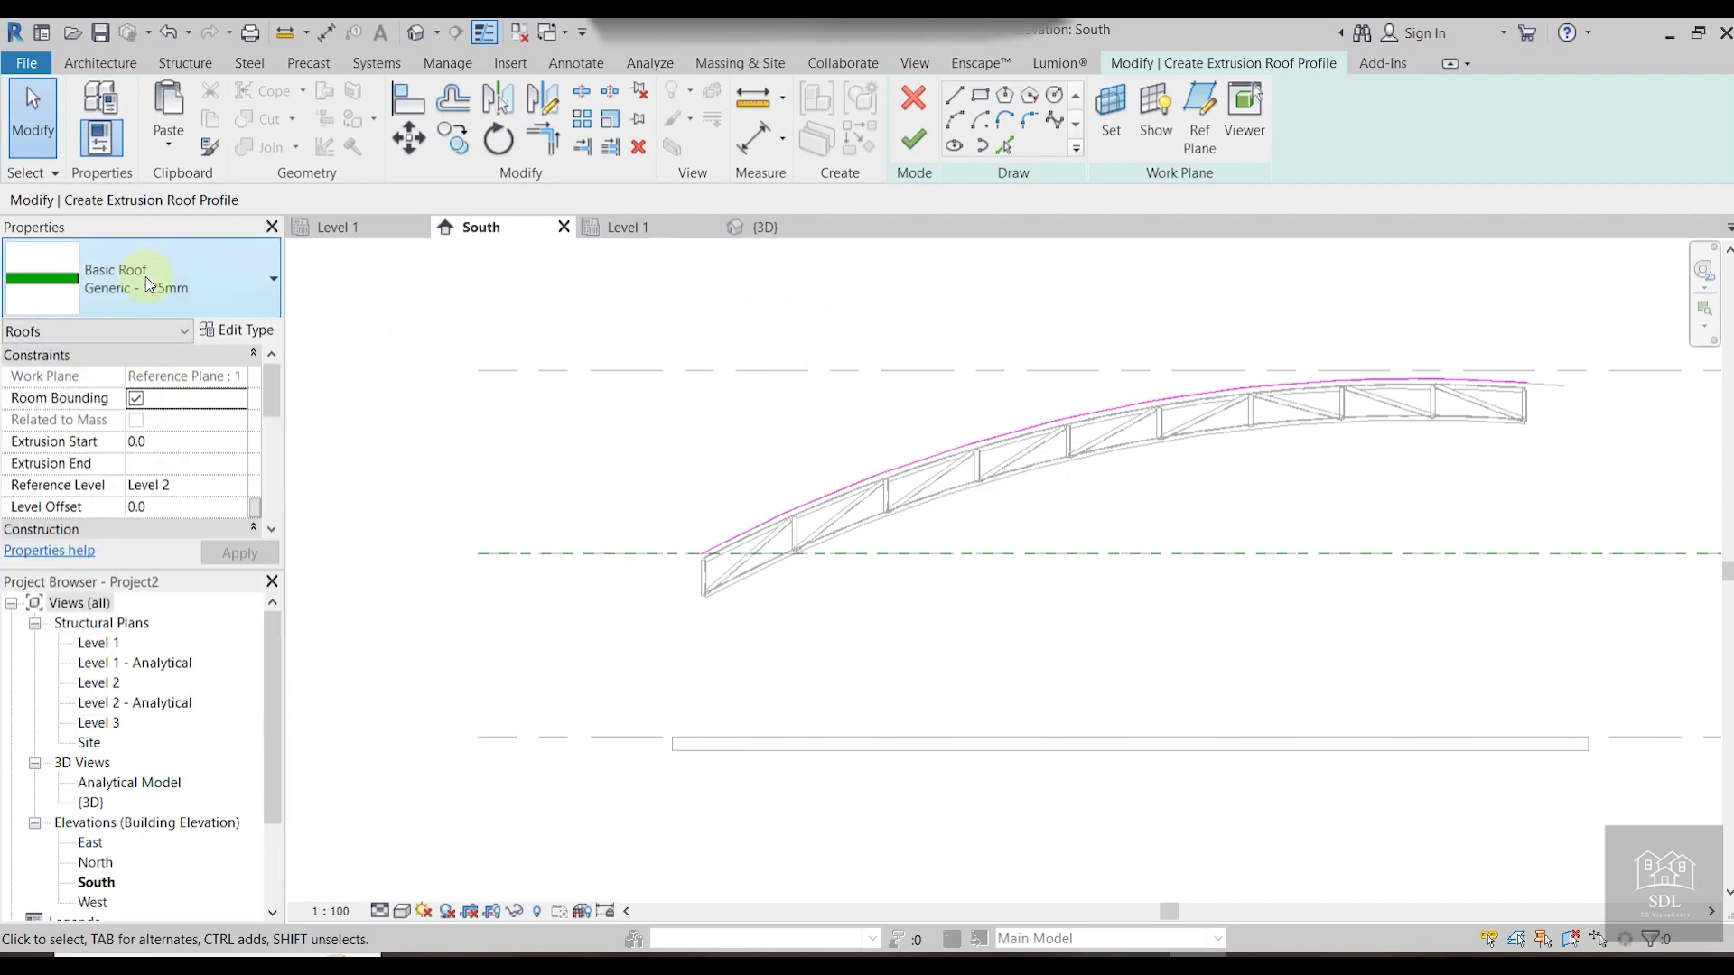
scroll(1181, 511, down, 1)
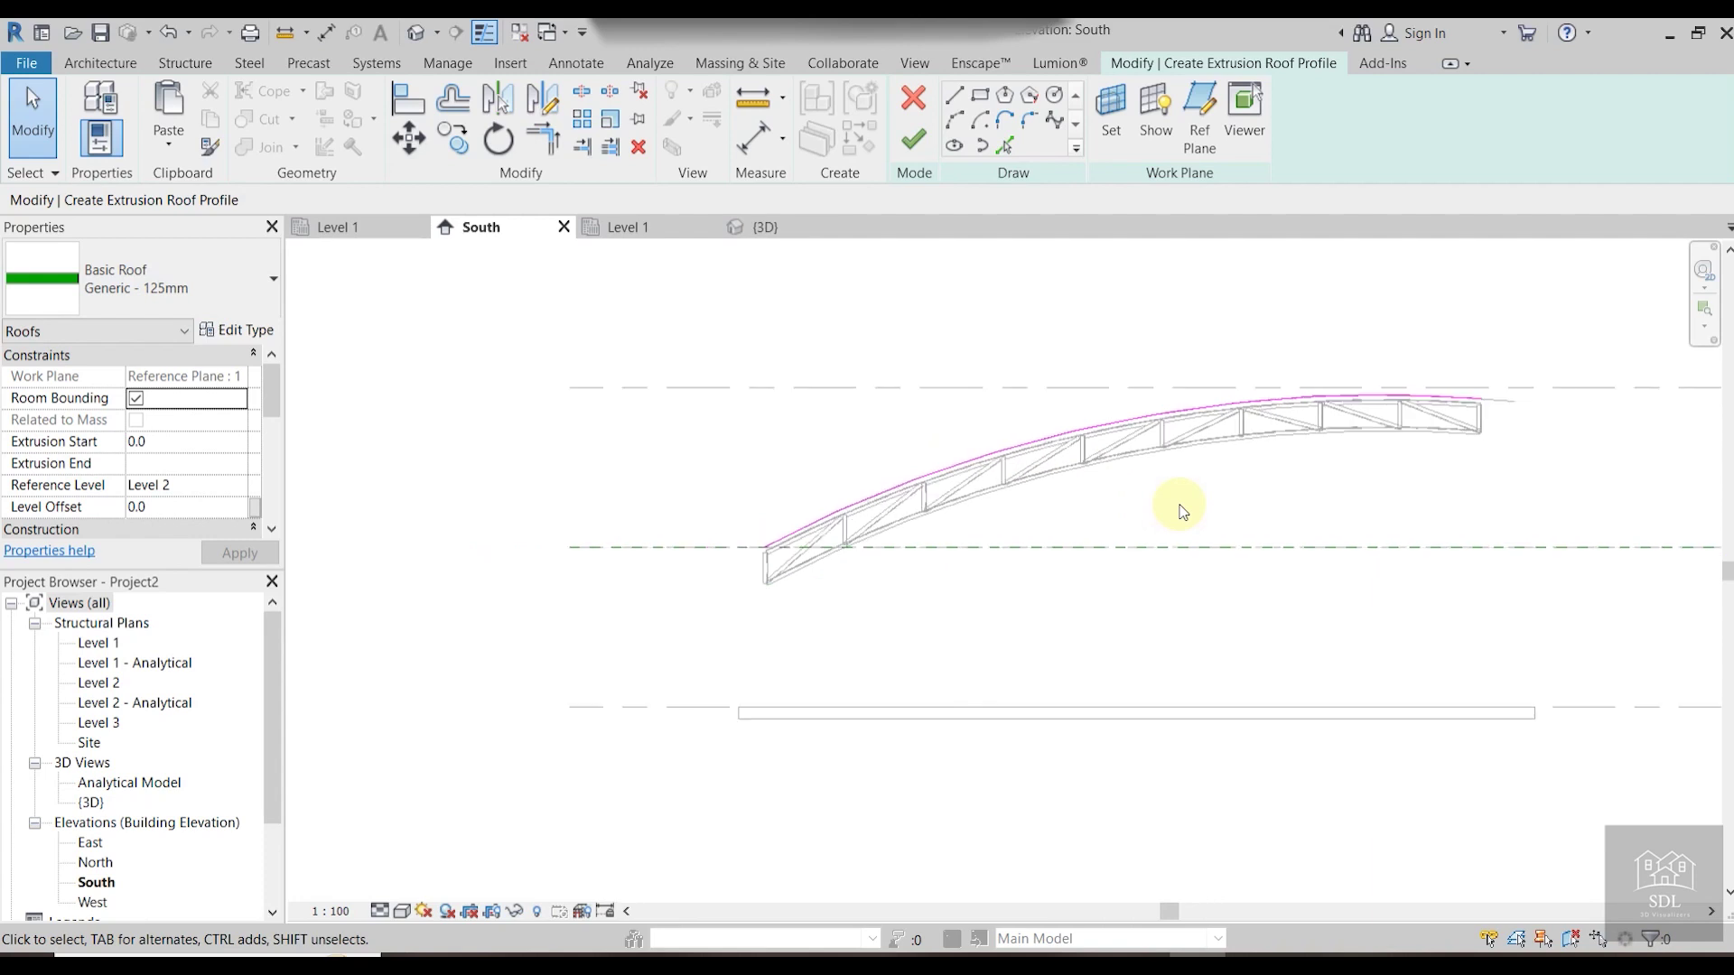
middle_drag(1181, 511, 1113, 429)
click(925, 148)
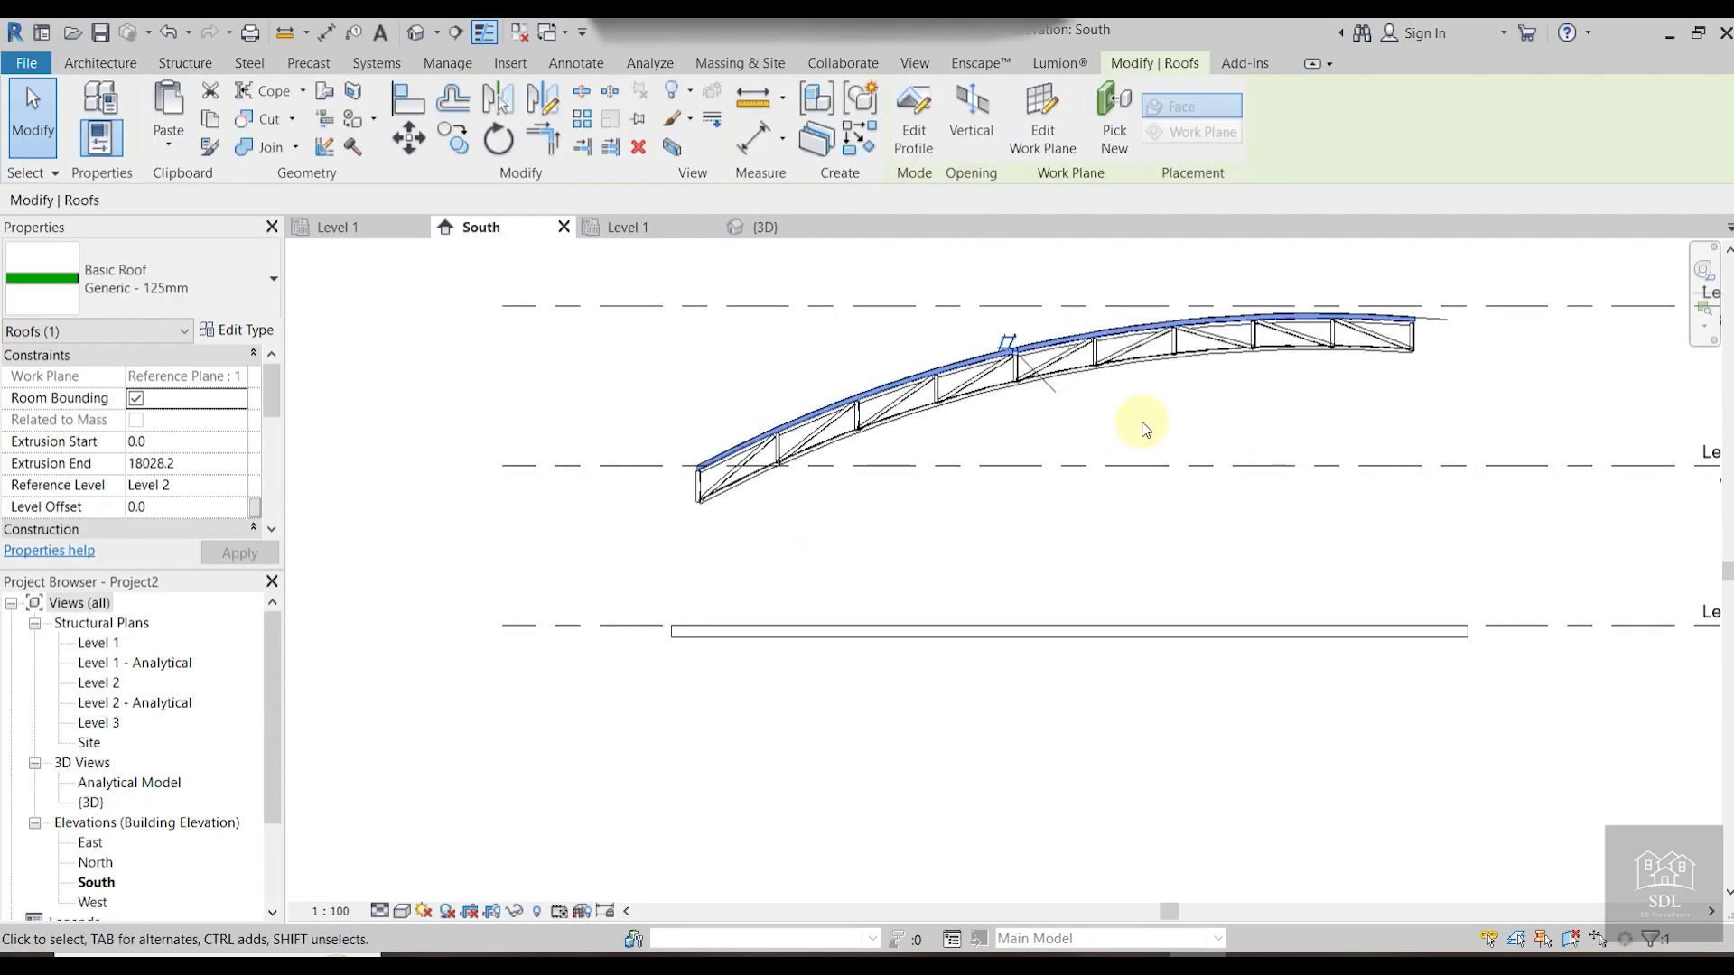
Delete the leftover thin-line construction arc above the truss in the South elevation.
click(1470, 342)
click(1433, 319)
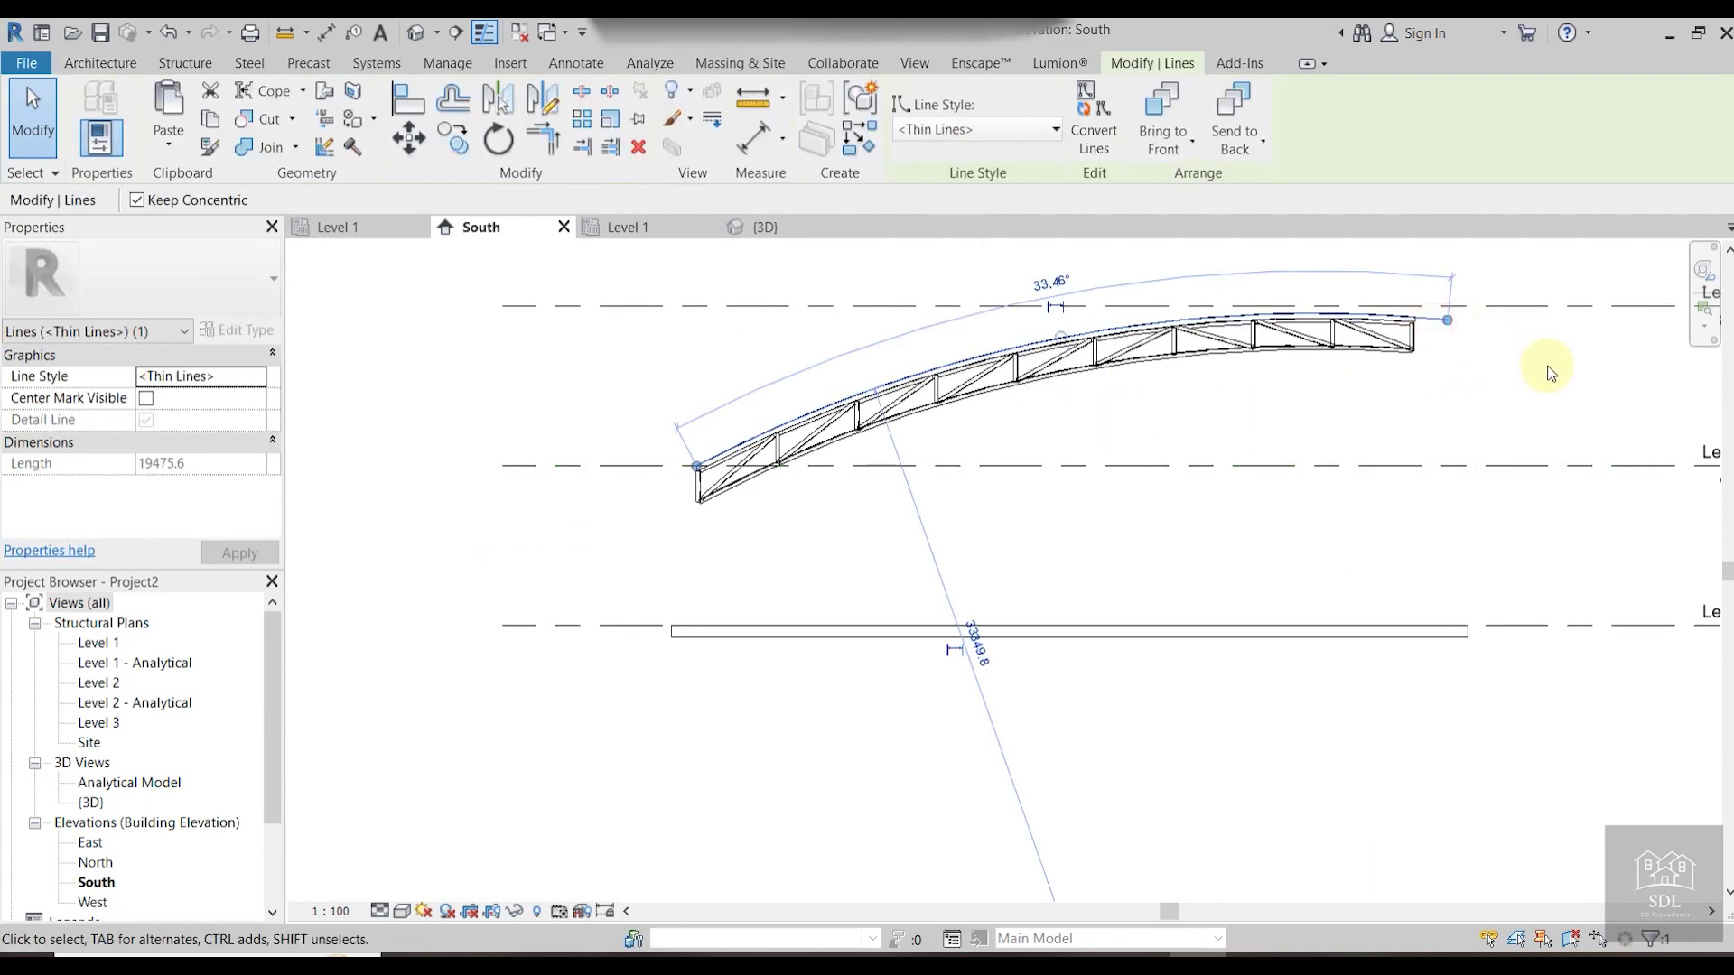
click(1541, 371)
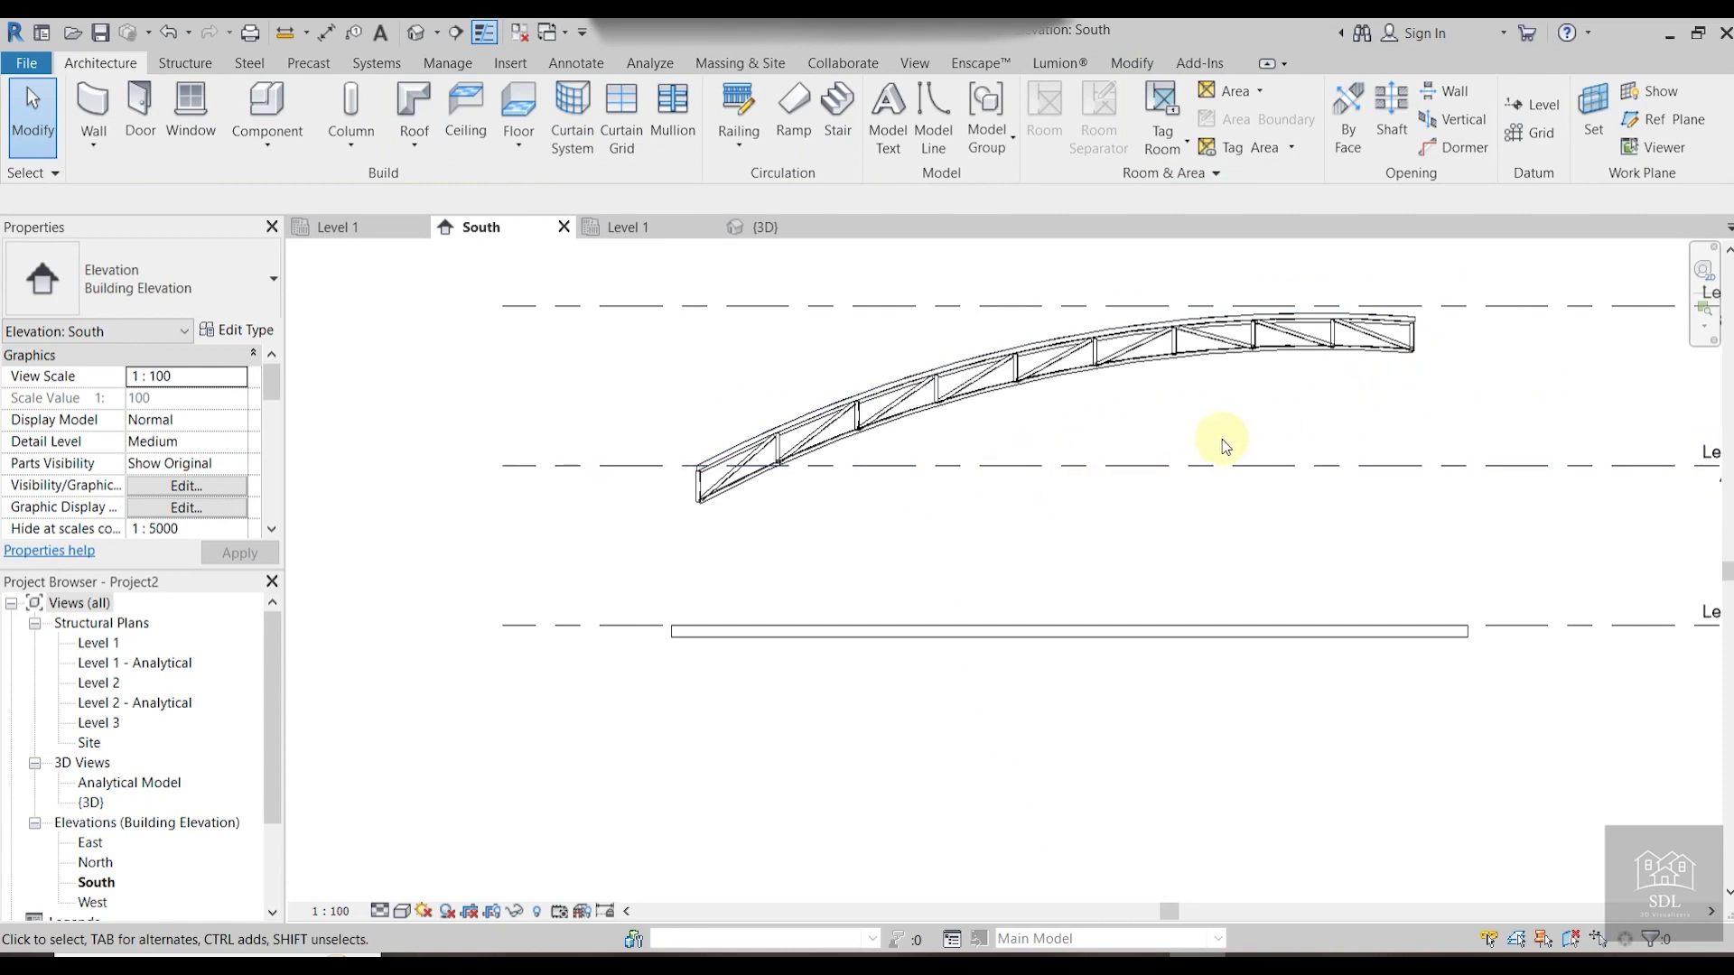
middle_drag(1076, 438, 1073, 446)
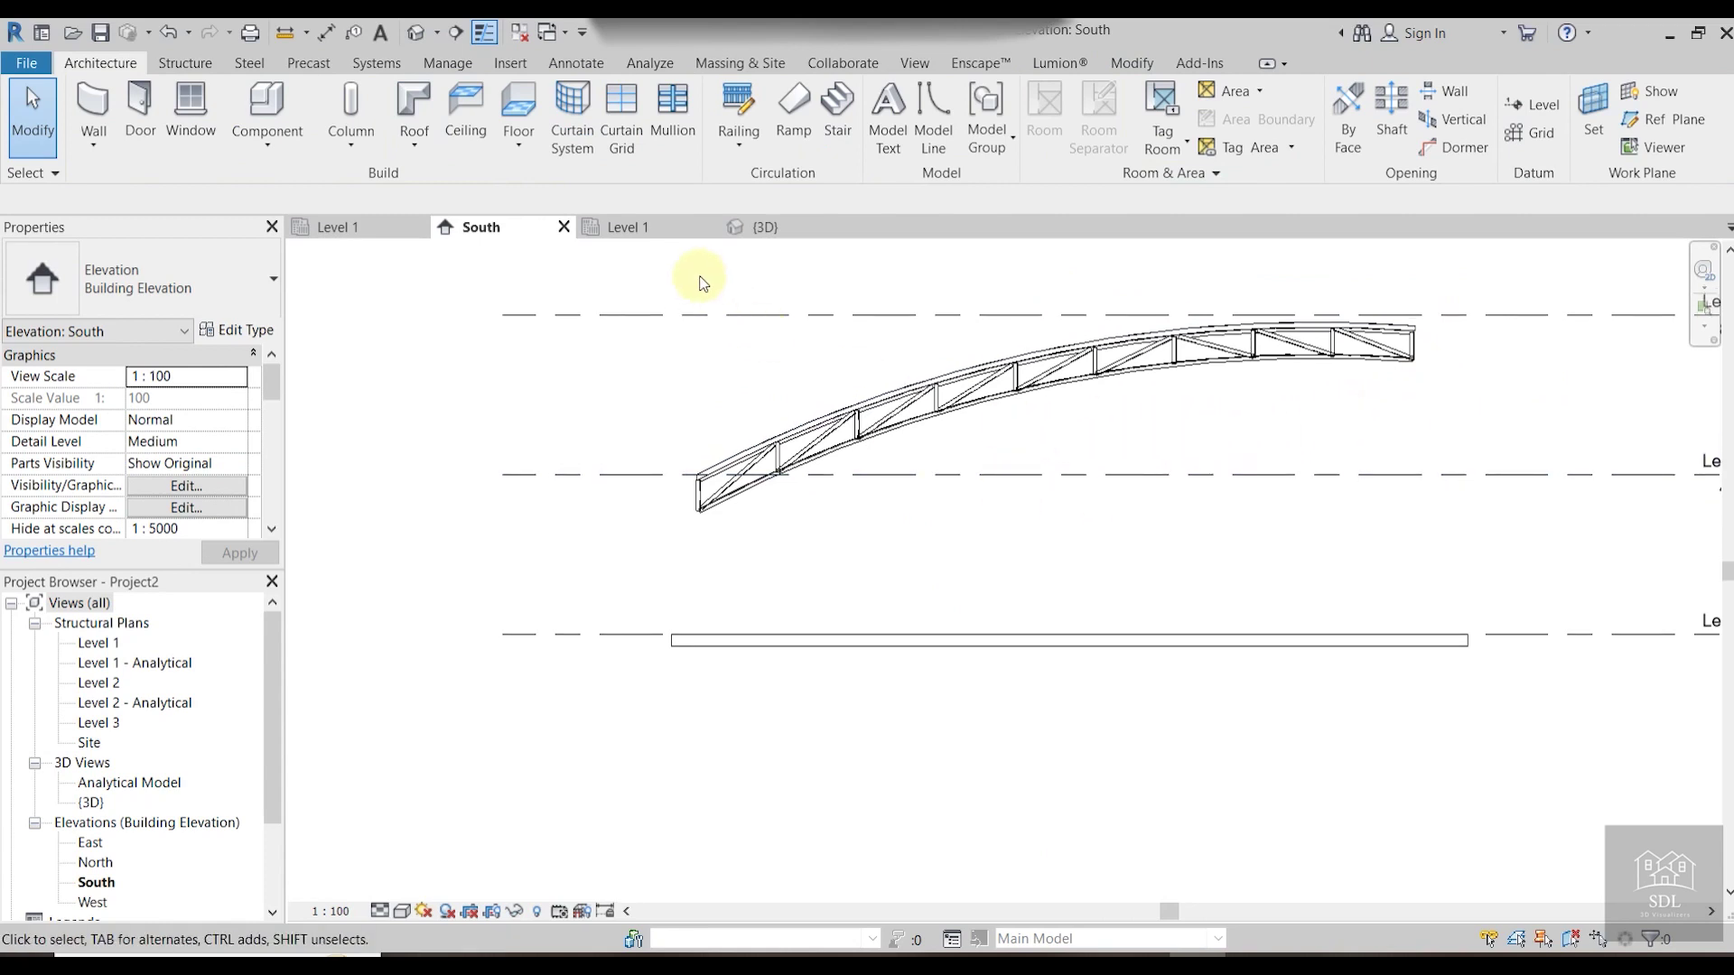
Turn on the visibility of the Roofs category in the 3D view.
click(768, 228)
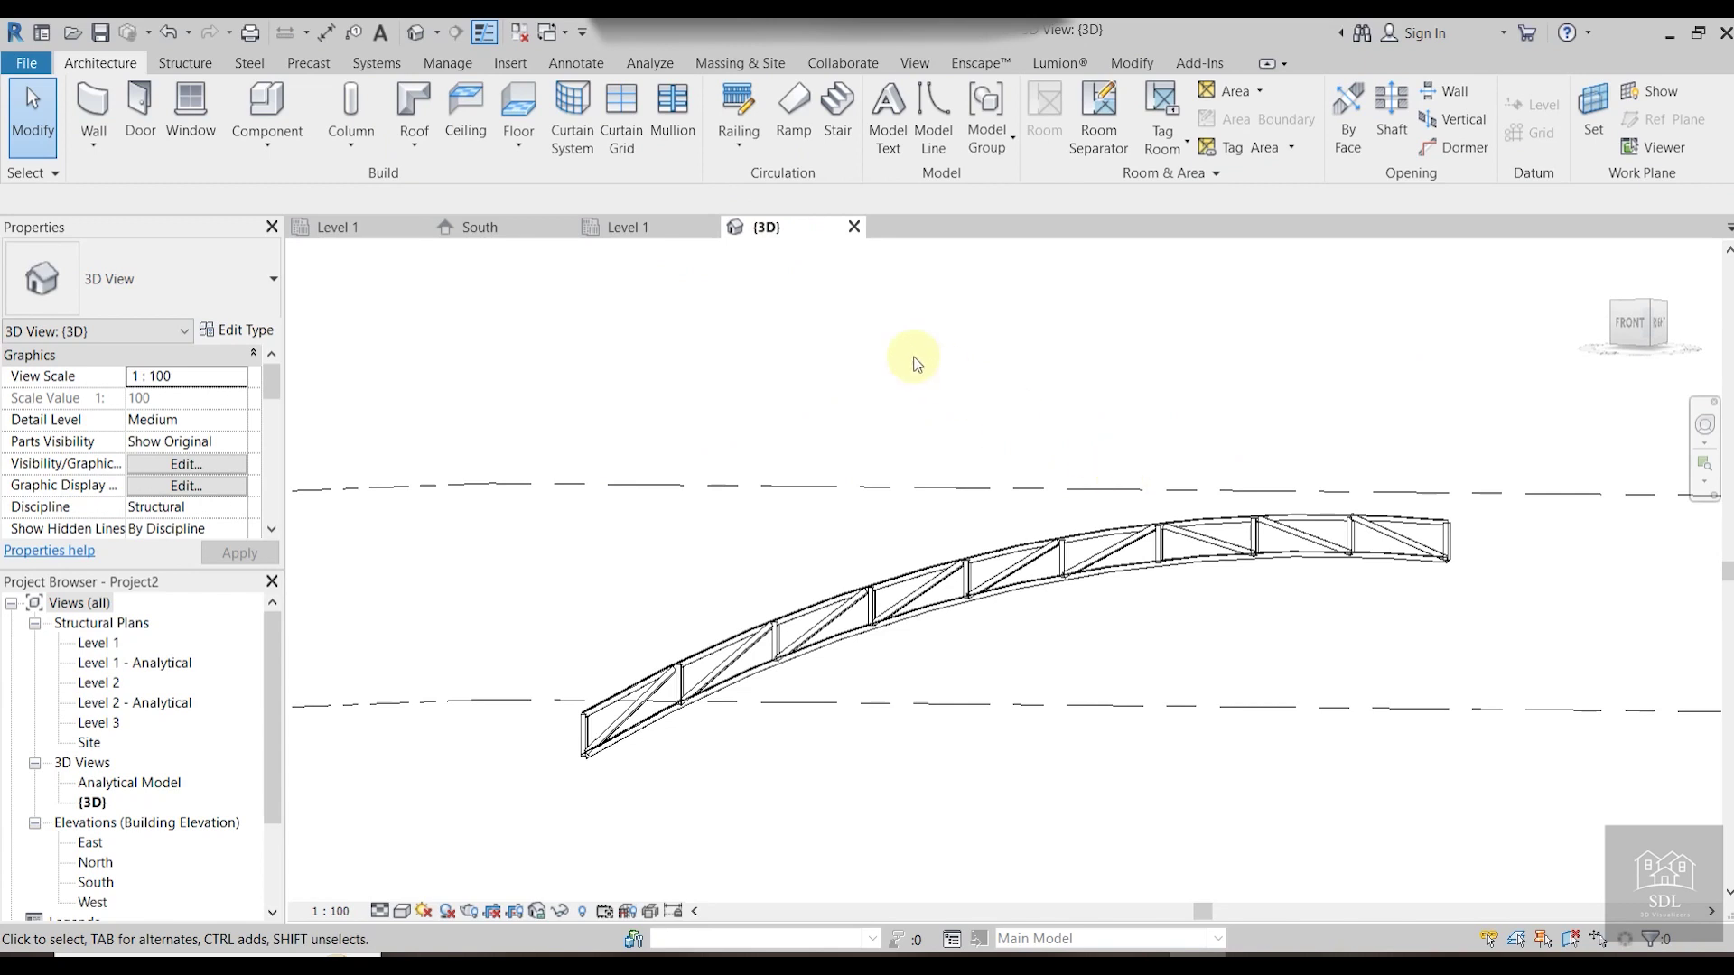
shift+middle_drag(865, 338, 1103, 464)
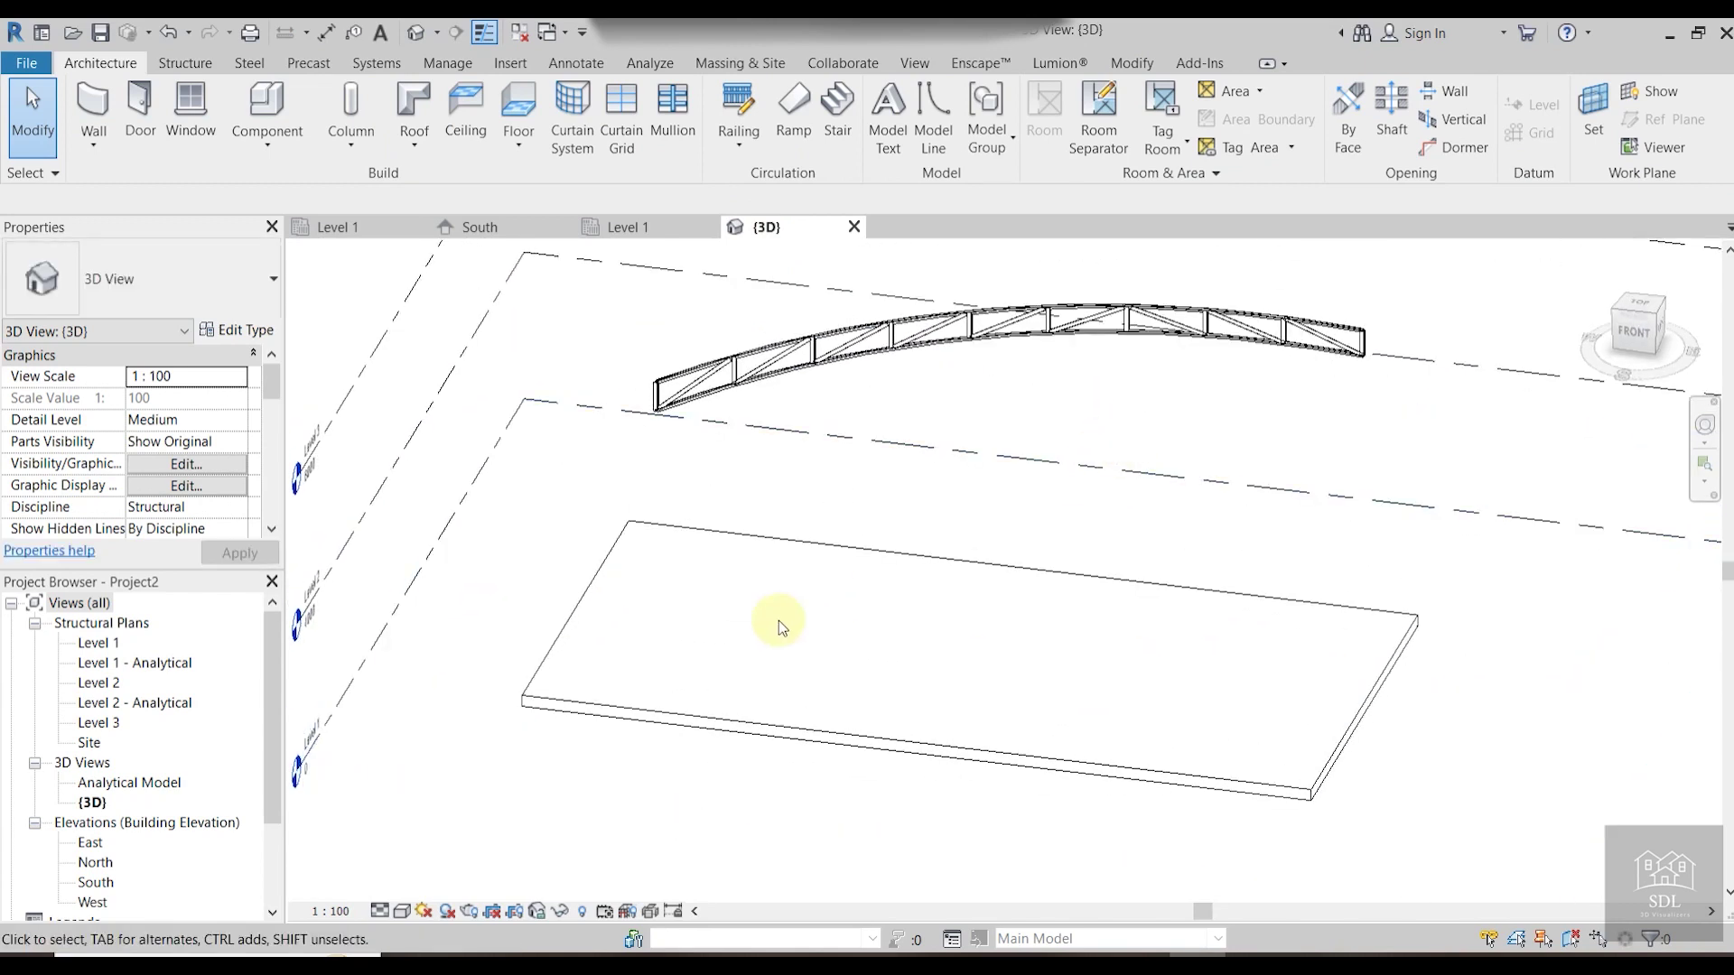
key(v)
key(v)
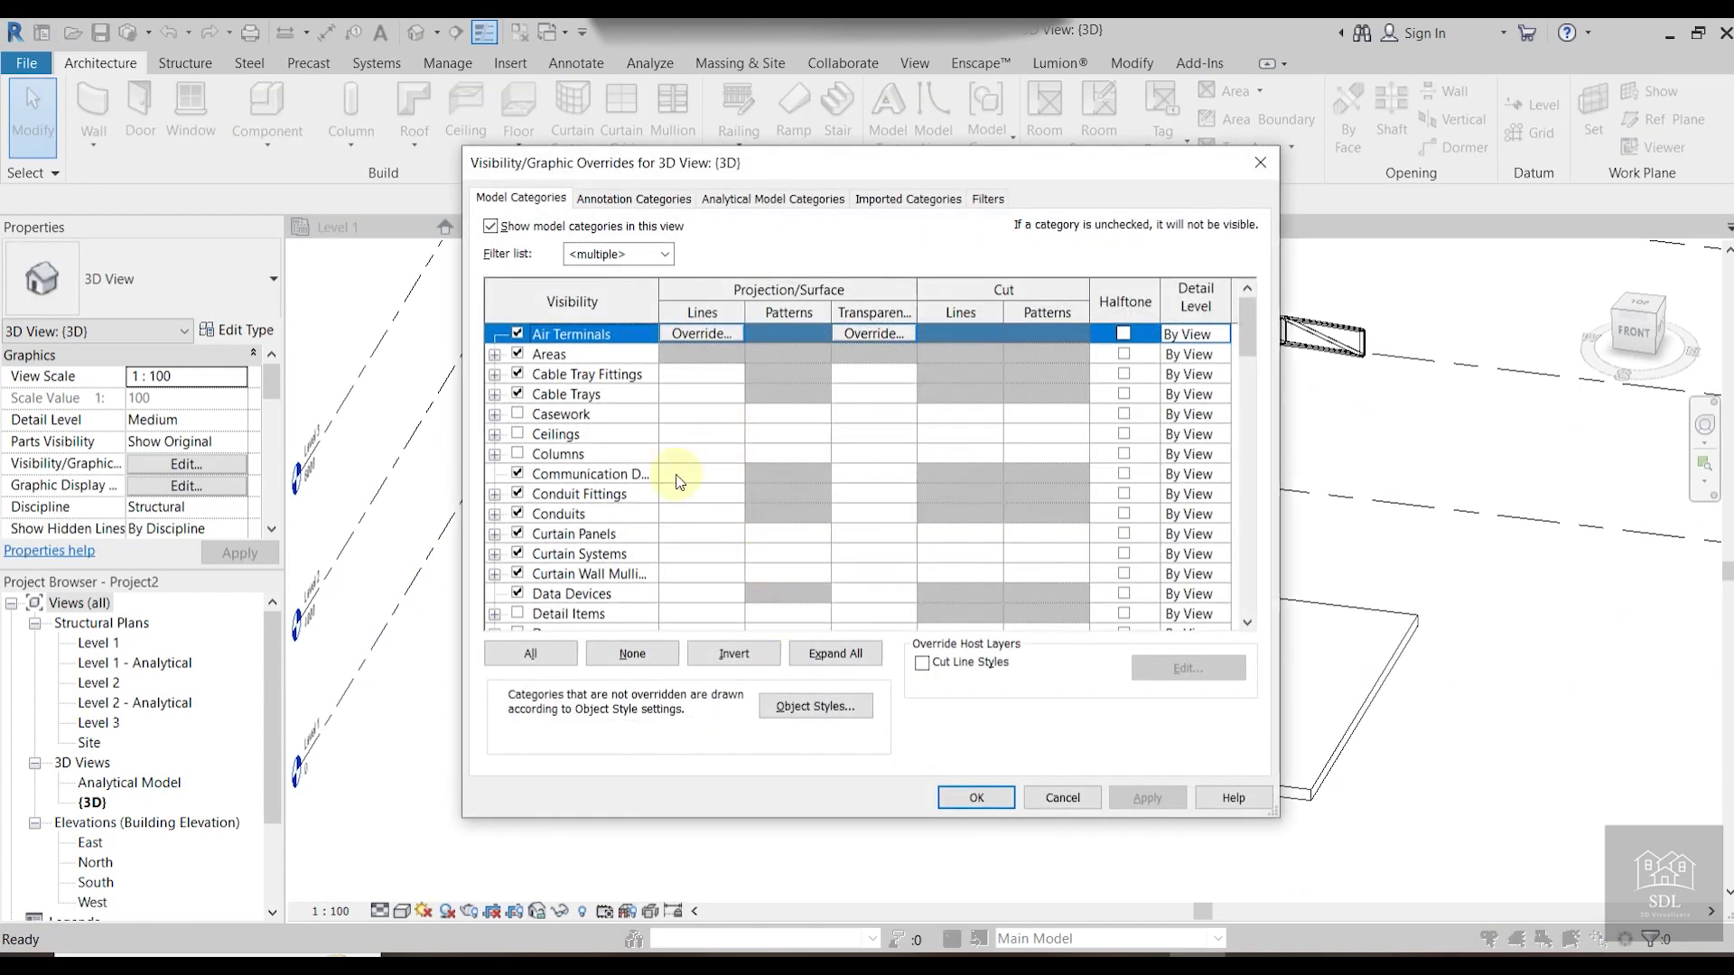
scroll(623, 520, down, 4)
click(600, 535)
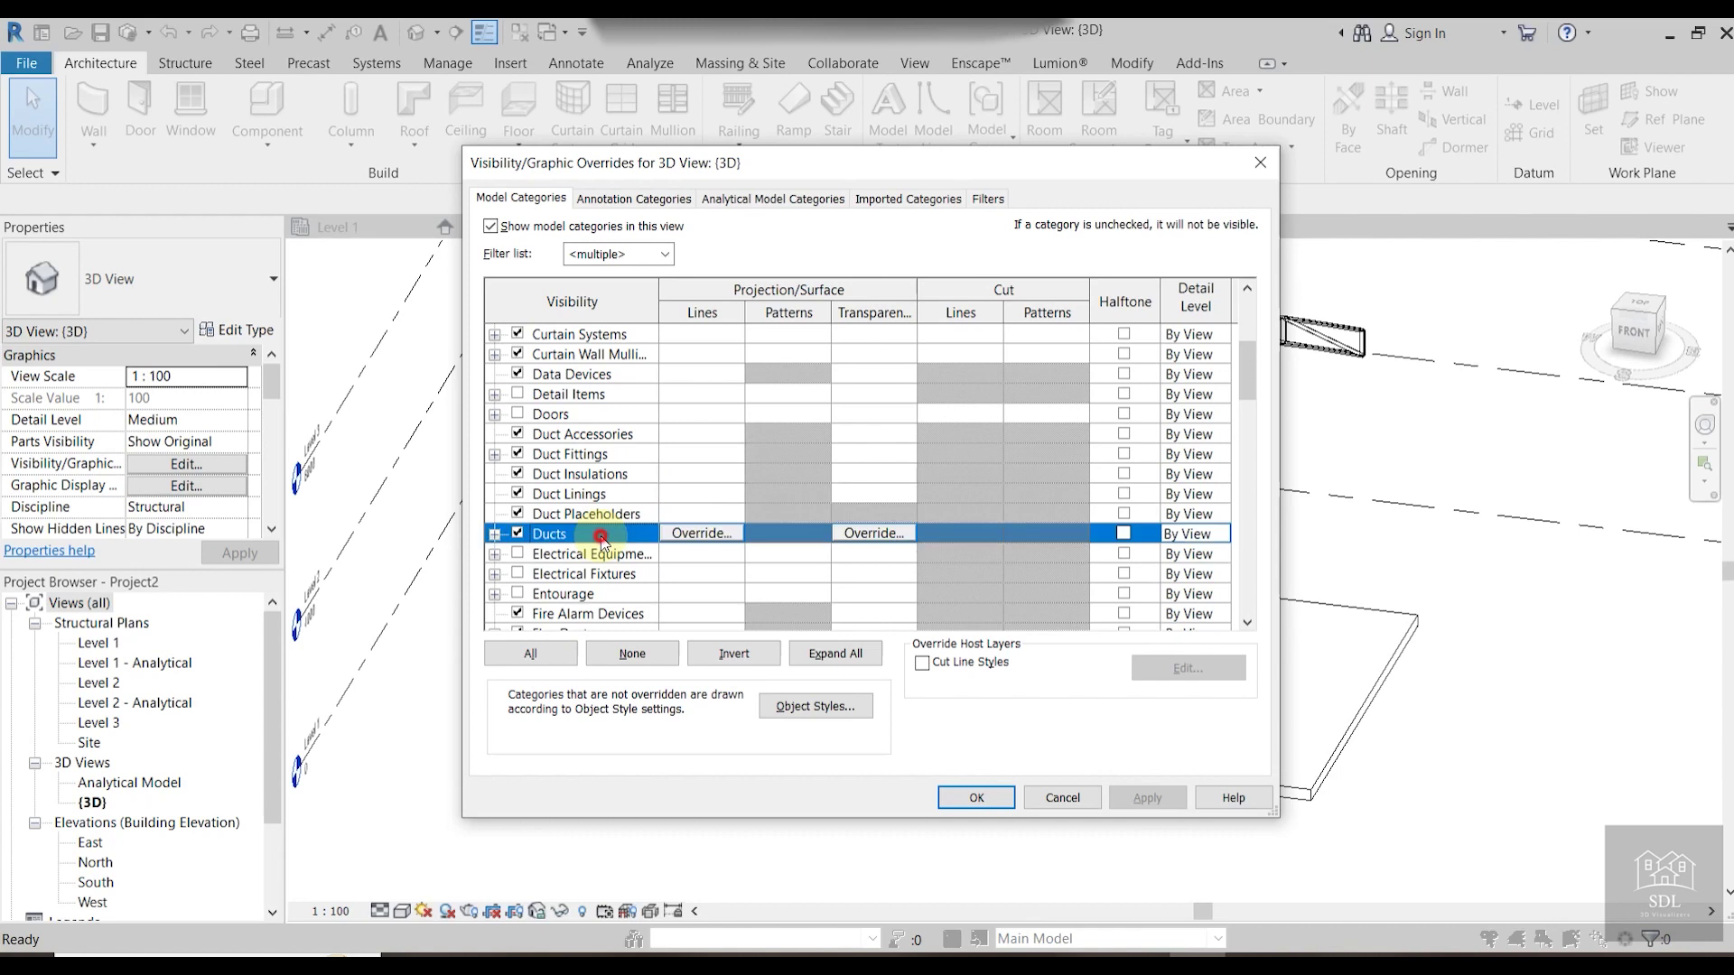
key(r)
scroll(601, 537, down, 1)
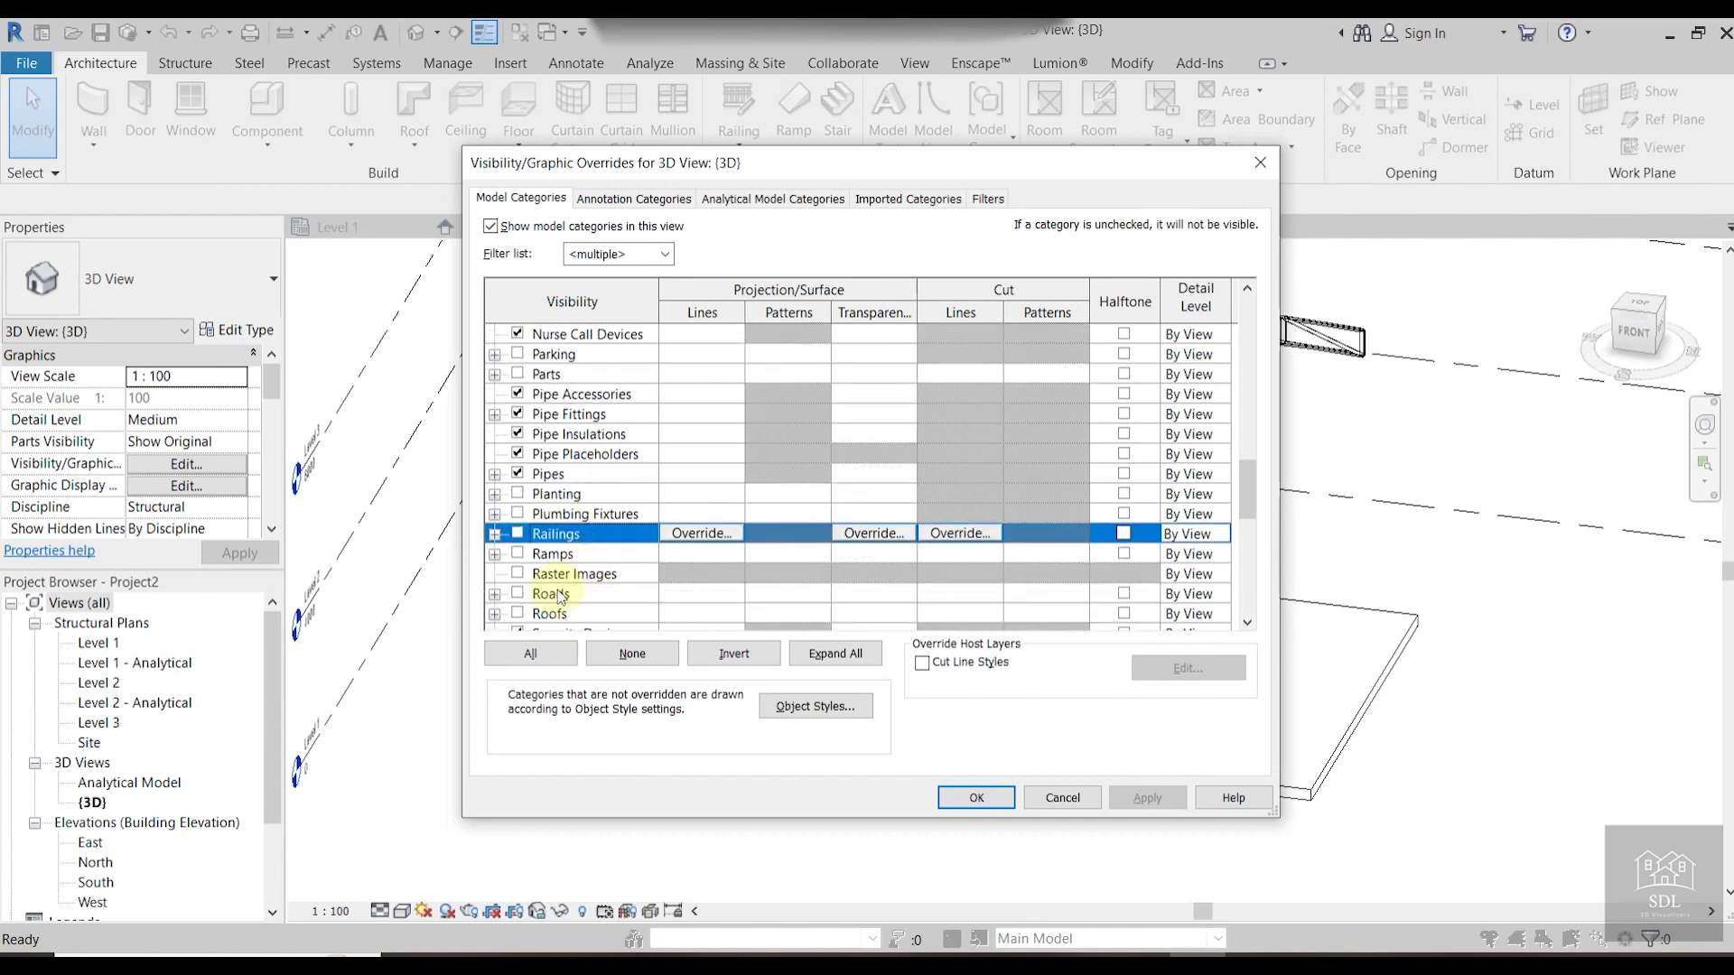
click(520, 617)
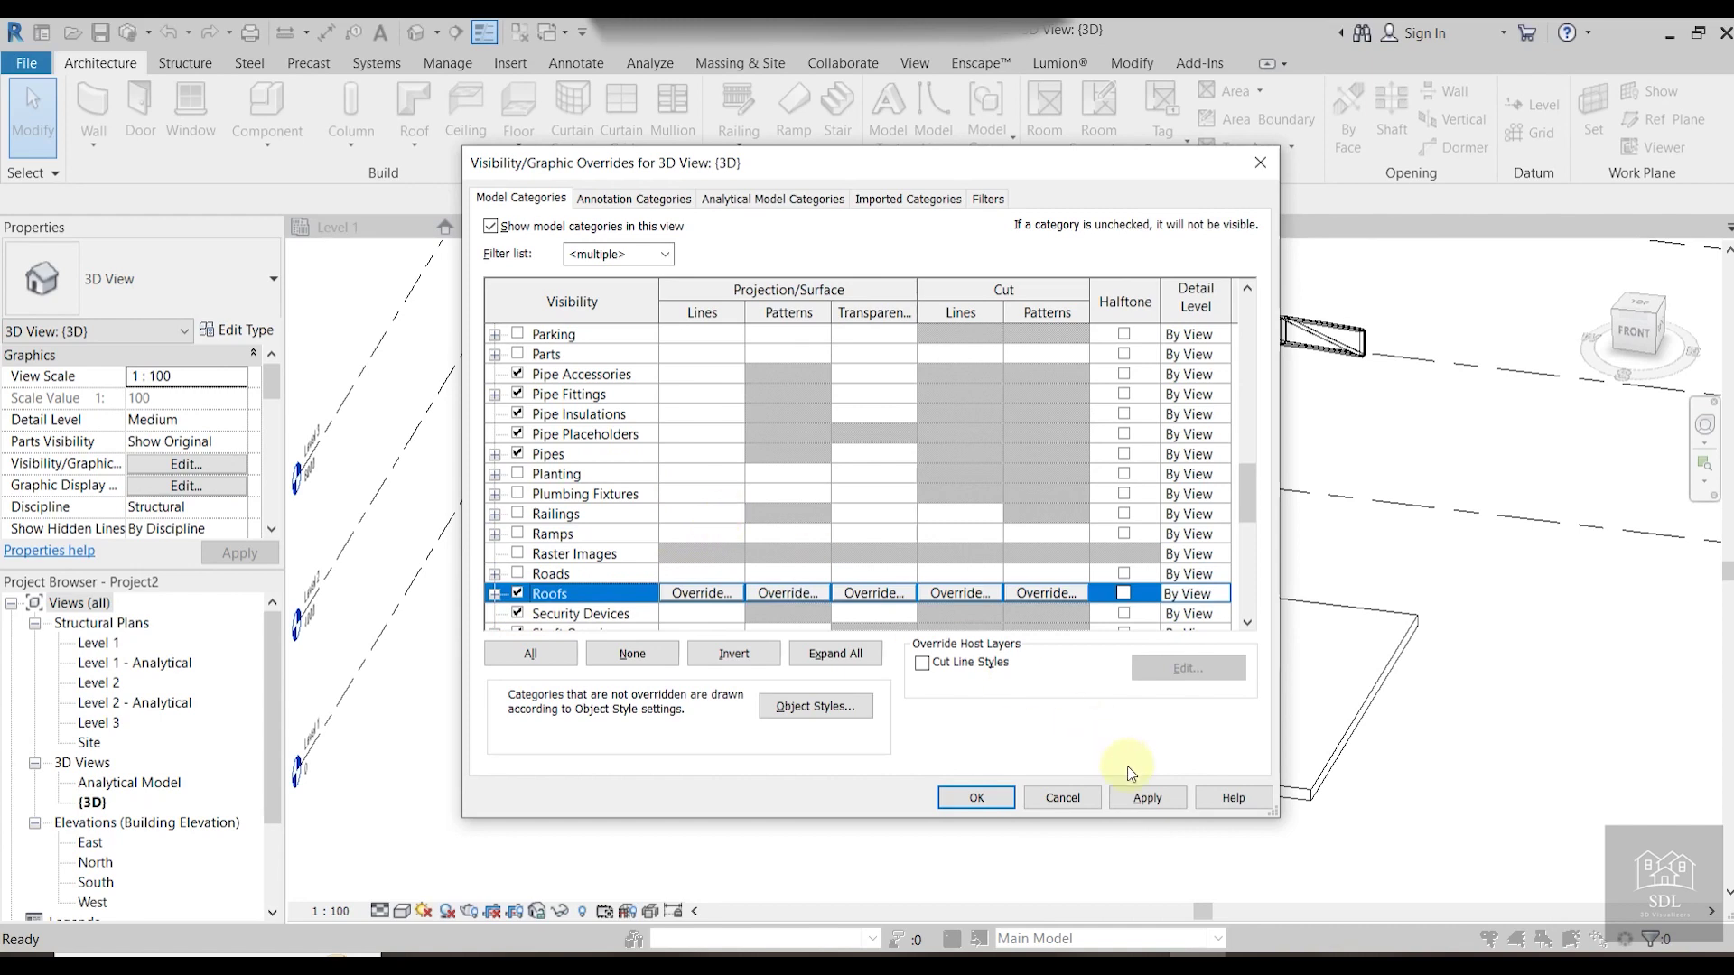
click(976, 798)
scroll(1377, 454, down, 3)
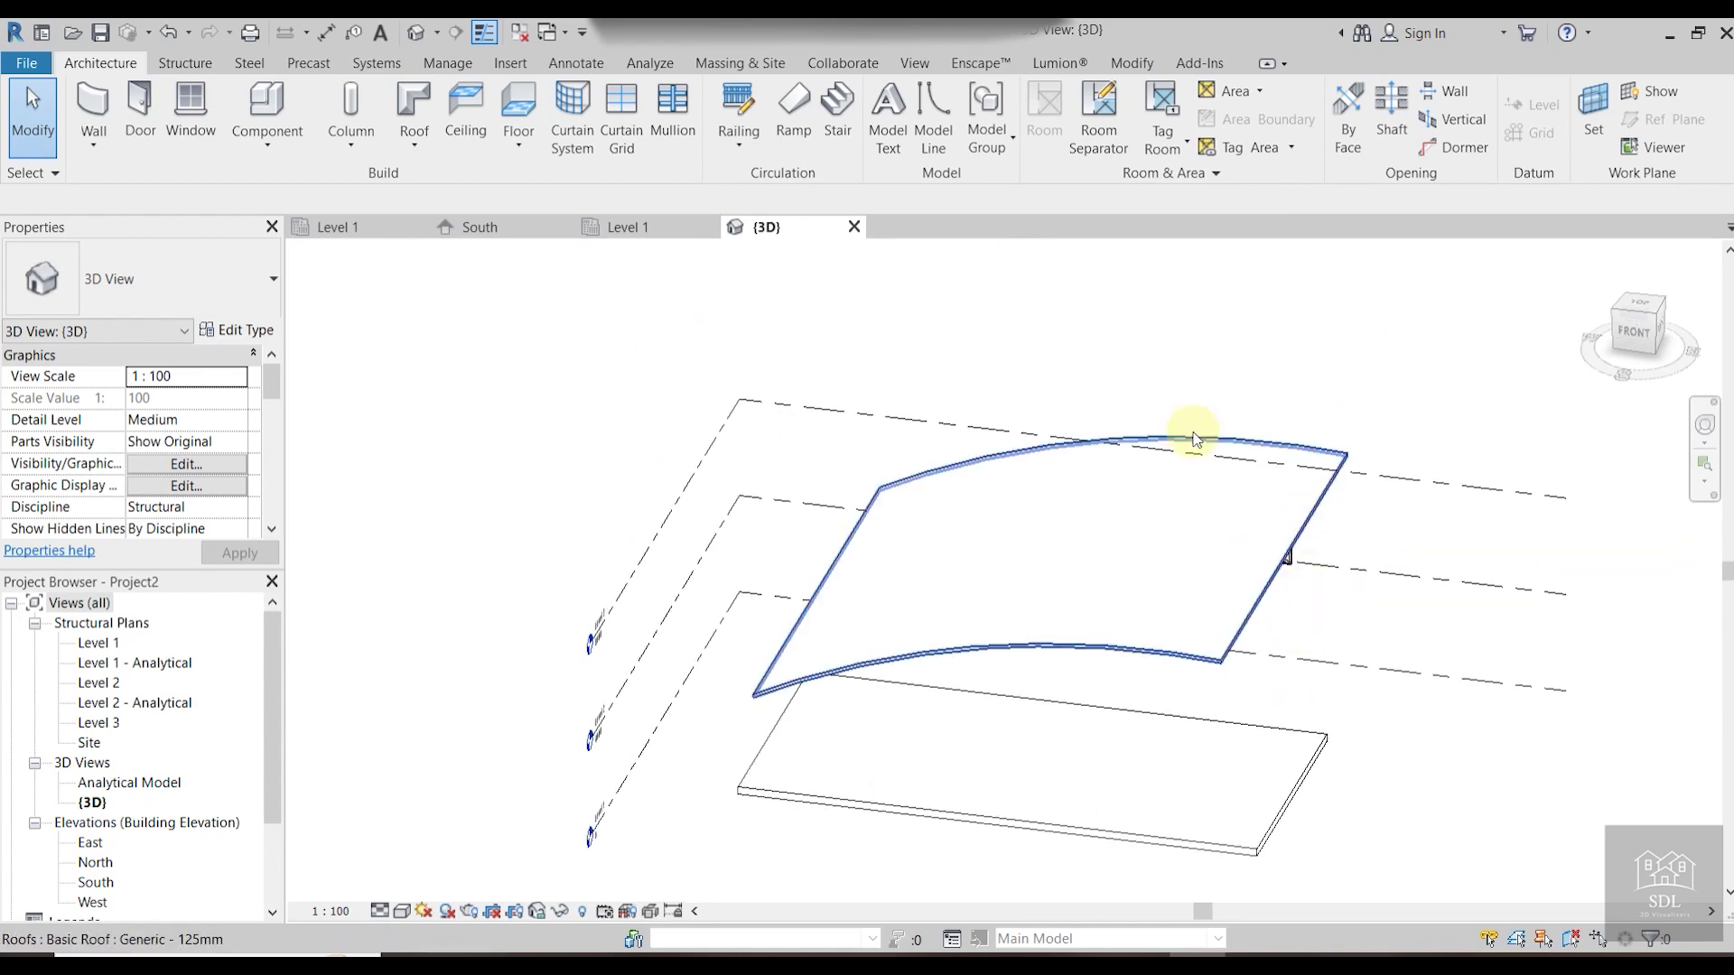
Edit the floor's boundary and move the long edge nearest the truss so the floor is 10500 wide.
click(1317, 507)
shift+middle_drag(1355, 638, 1070, 577)
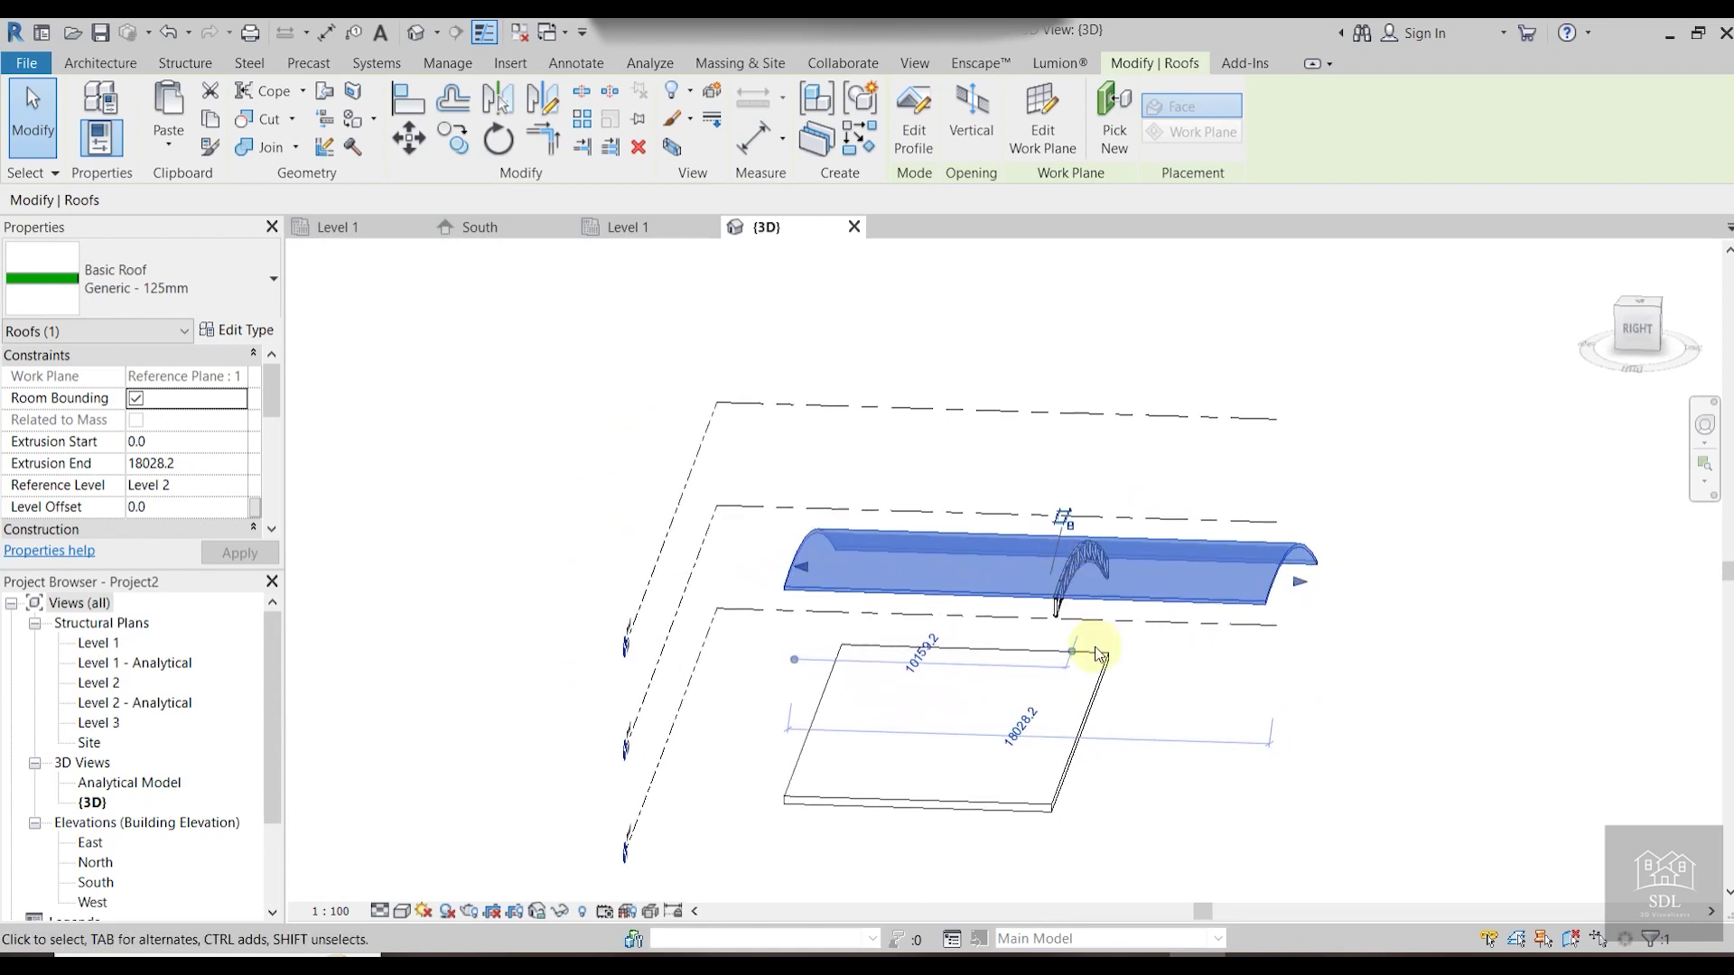
key(Escape)
scroll(1095, 700, up, 2)
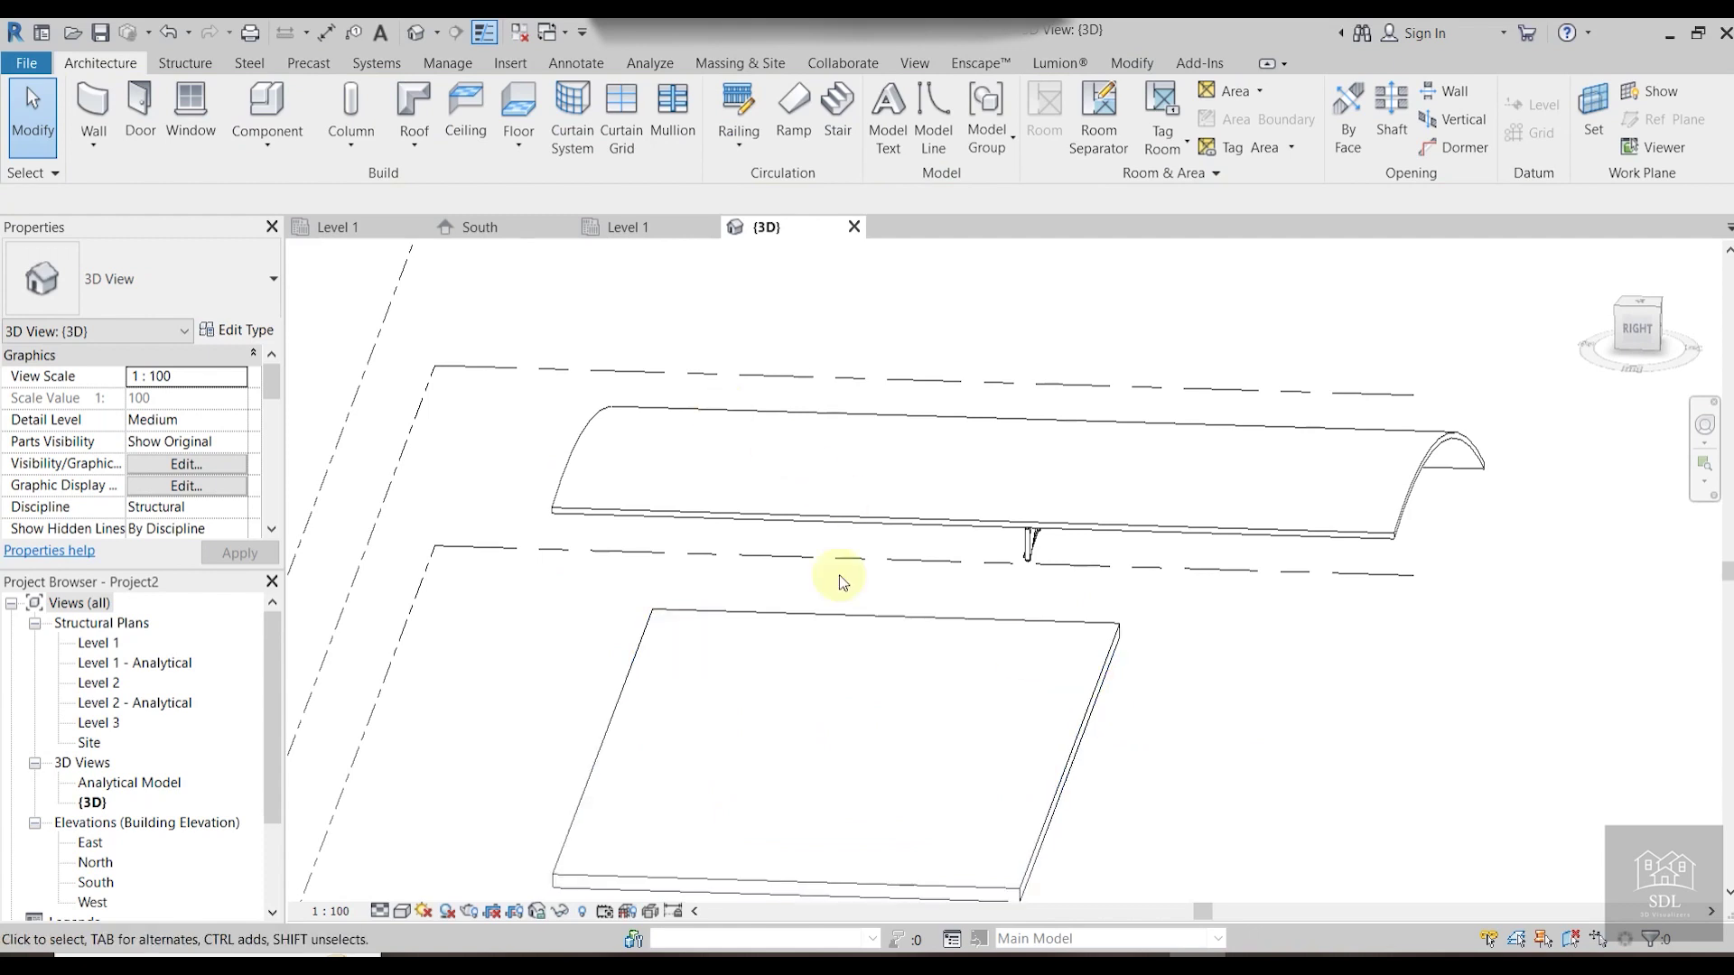
double_click(1053, 758)
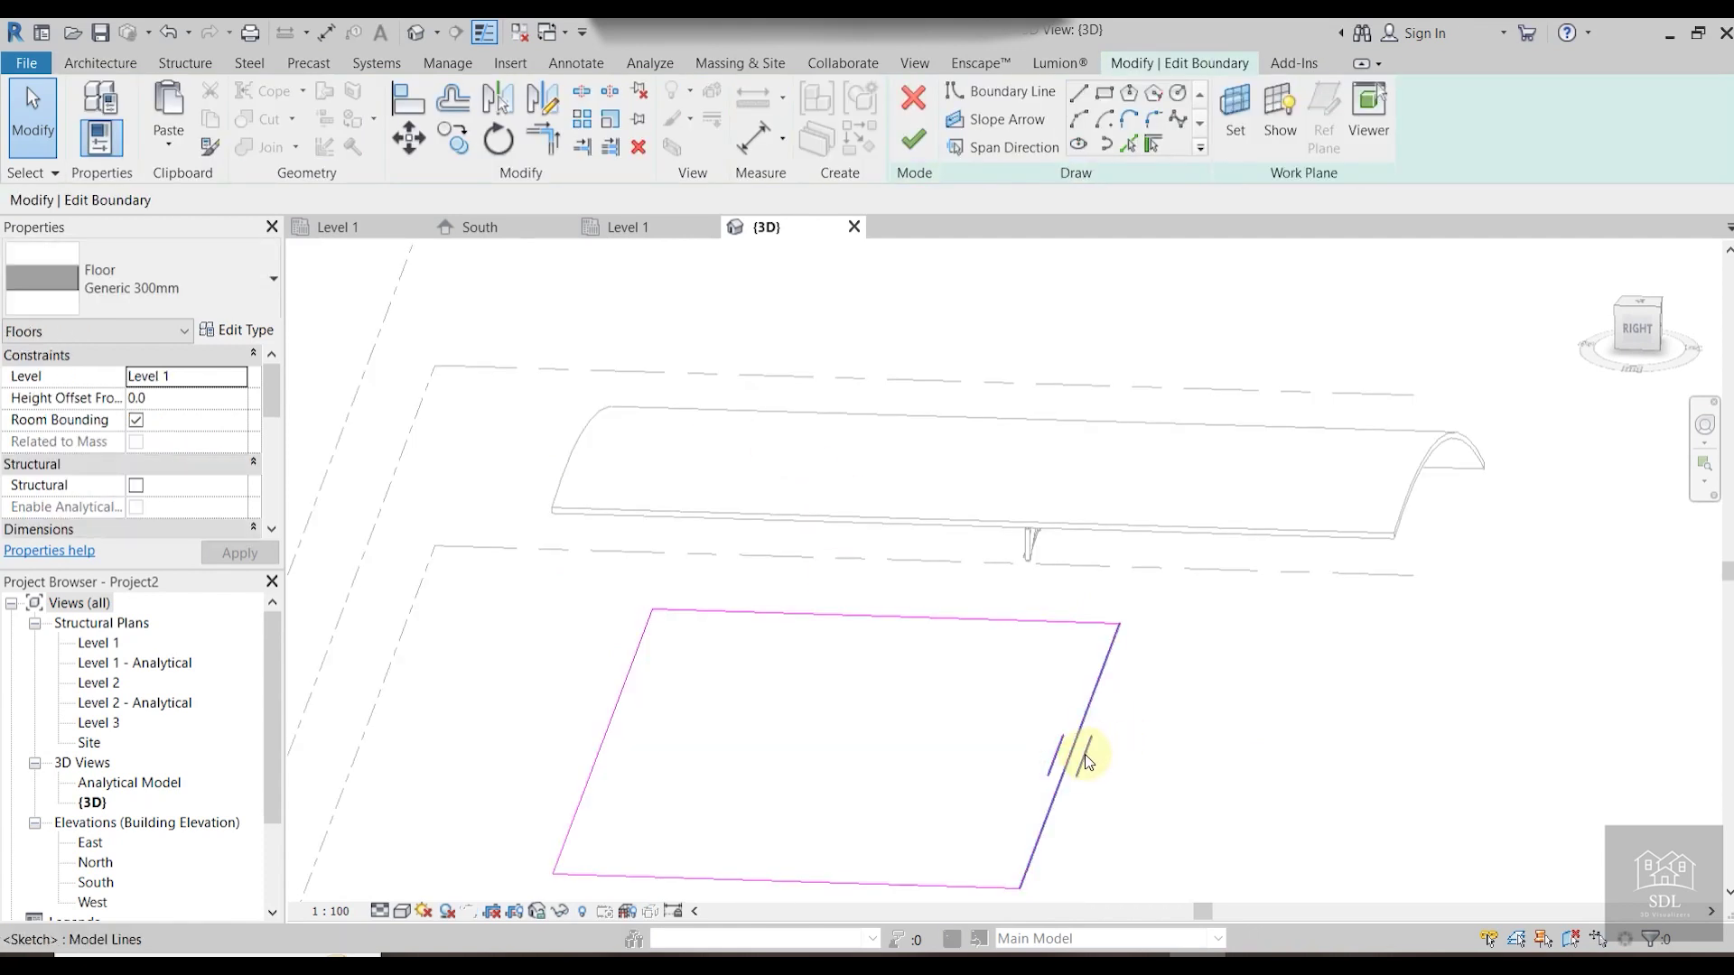
click(1078, 732)
click(791, 878)
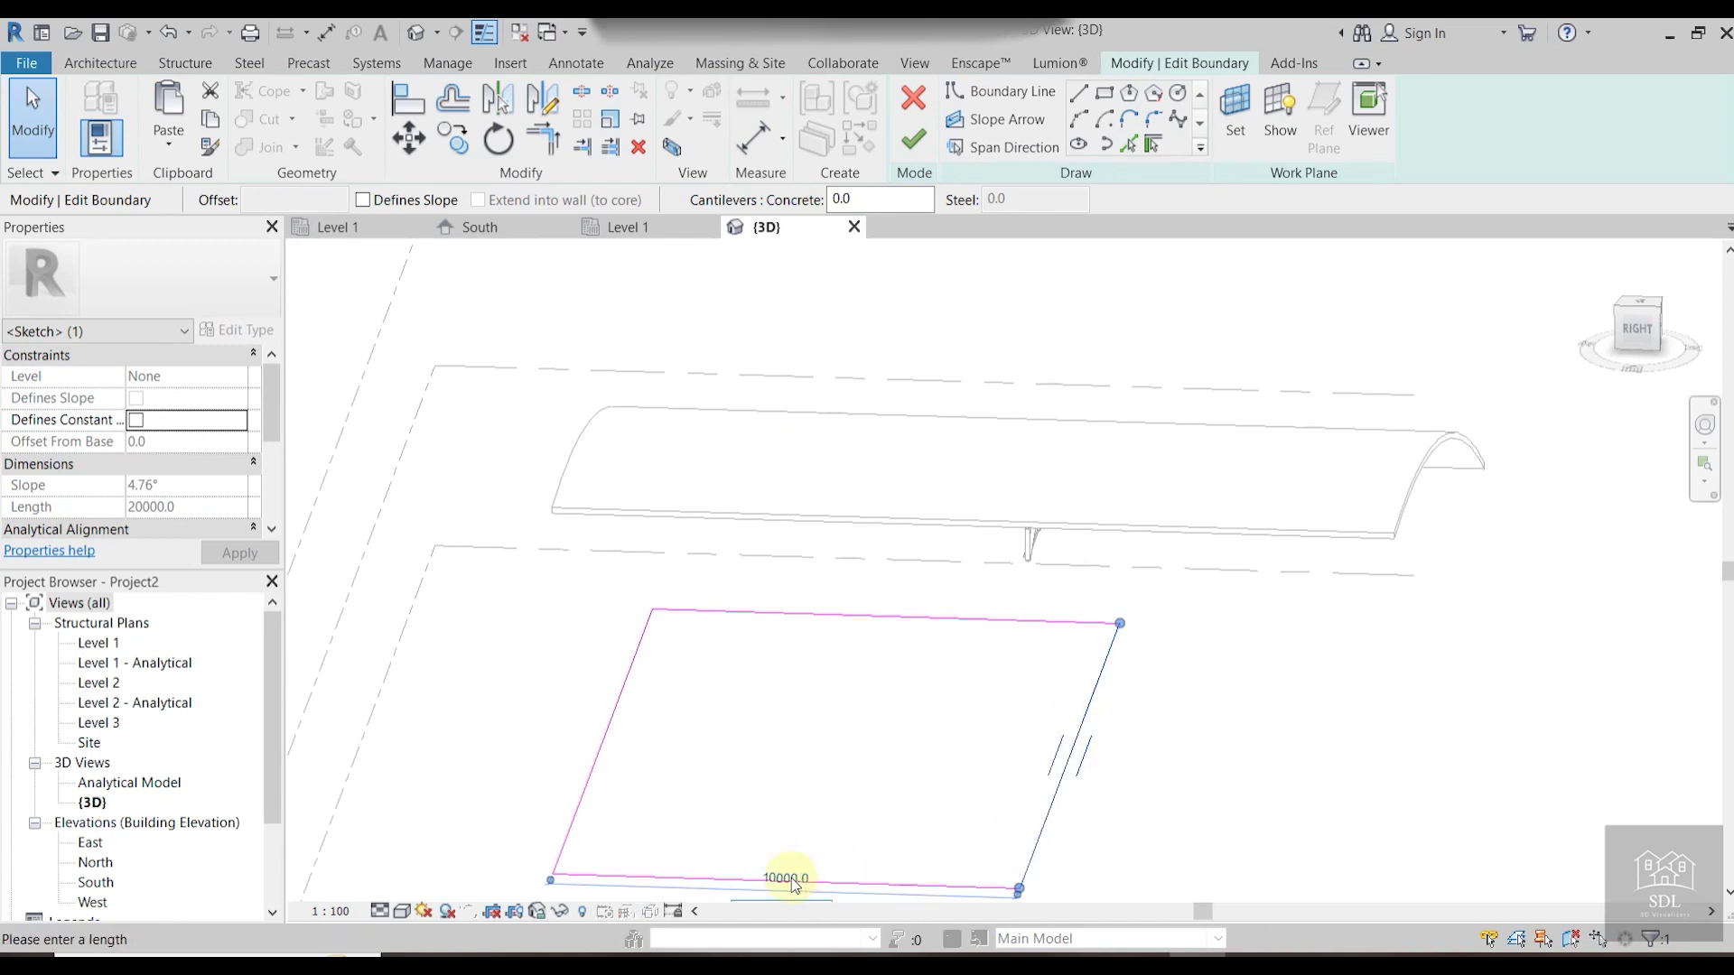
middle_drag(791, 878, 892, 688)
text(1050)
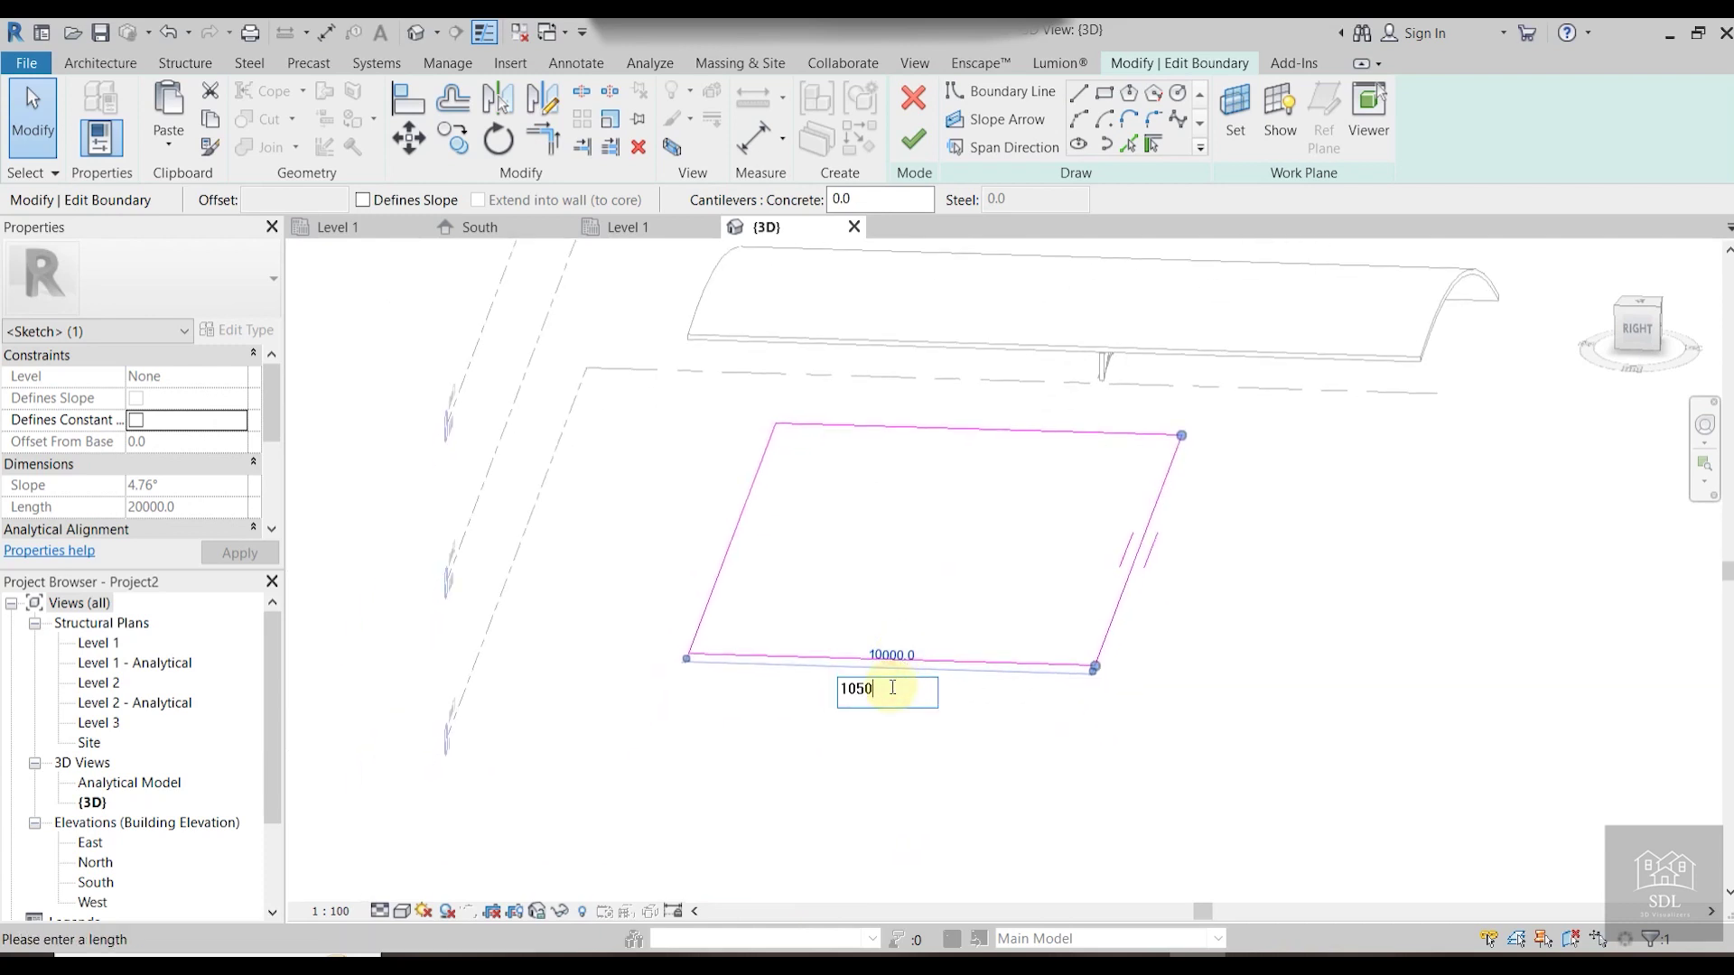
text(0)
key(Return)
Move the floor's opposite long edge outward for a width of 11000 and finish the boundary edit.
click(720, 576)
click(986, 408)
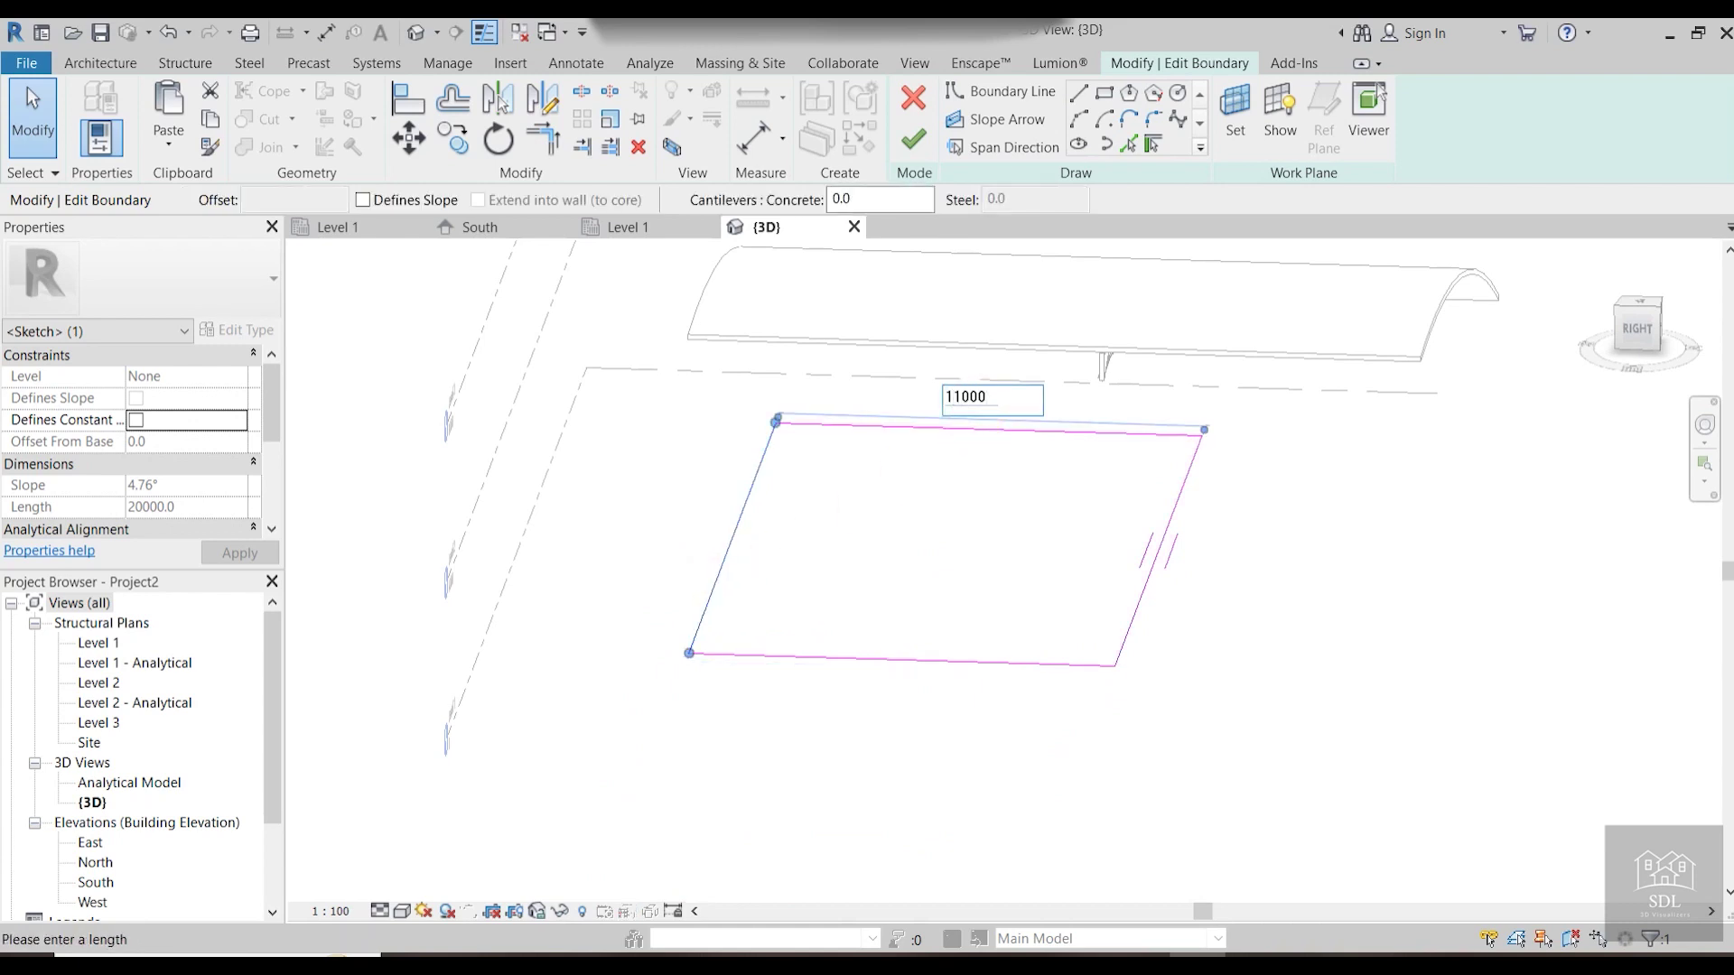
text(11000)
key(Return)
click(1261, 503)
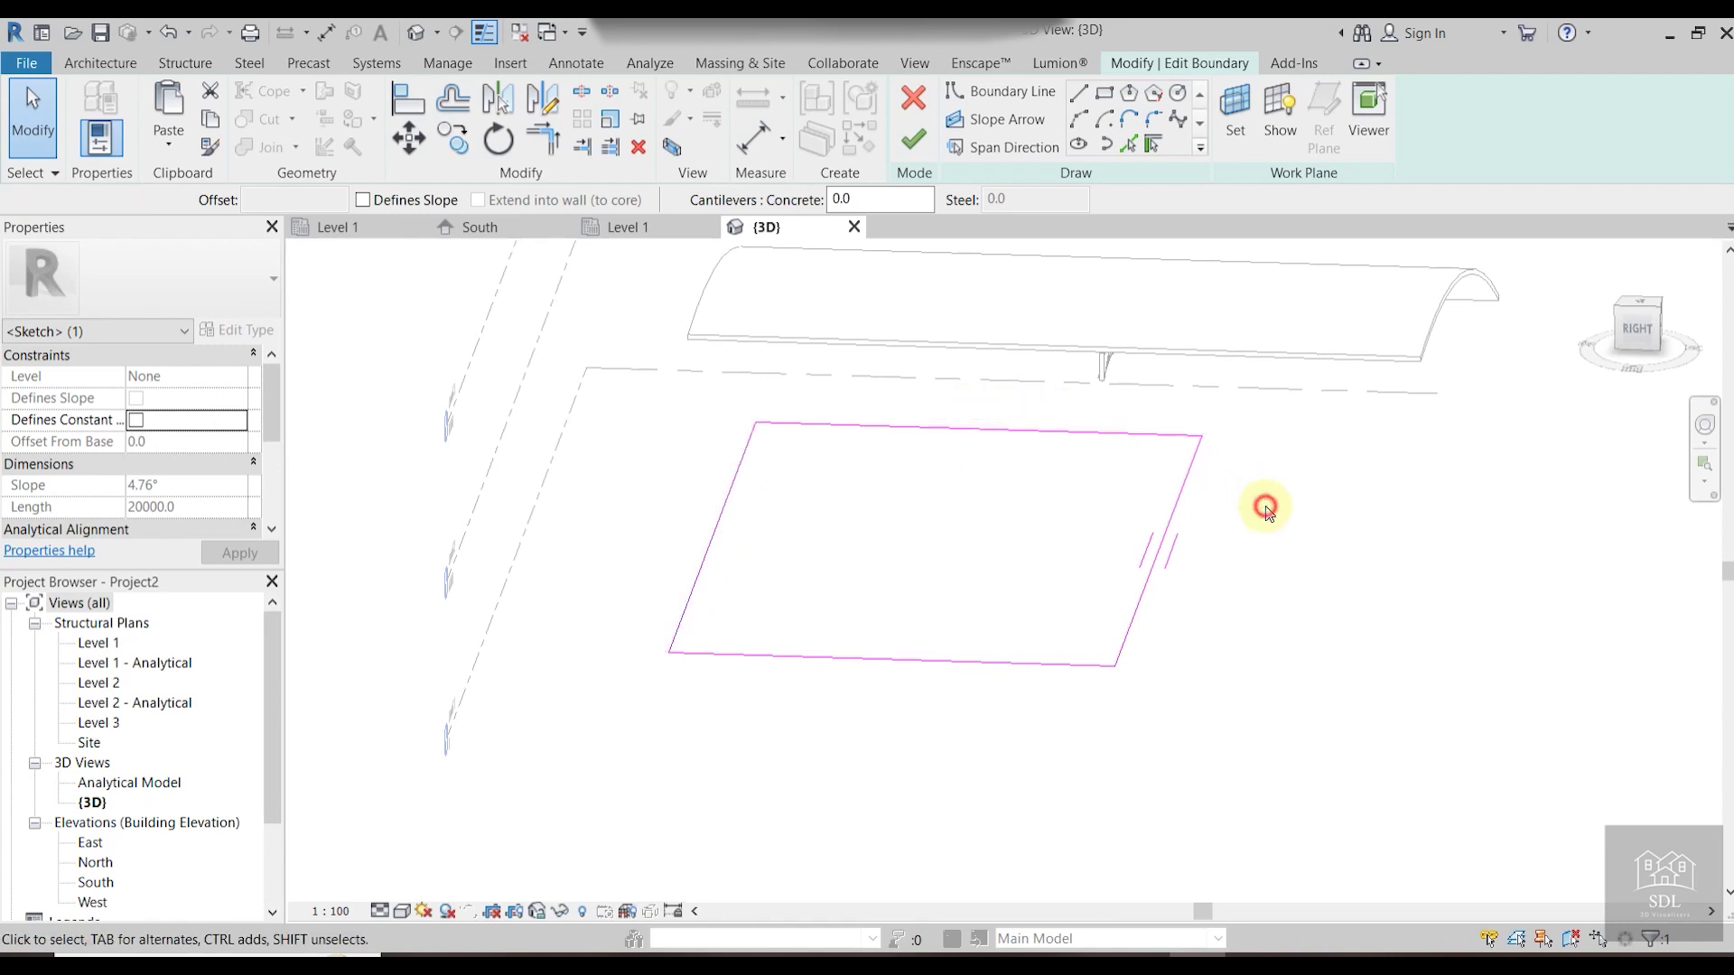
scroll(1265, 505, down, 2)
middle_drag(1265, 506, 1268, 534)
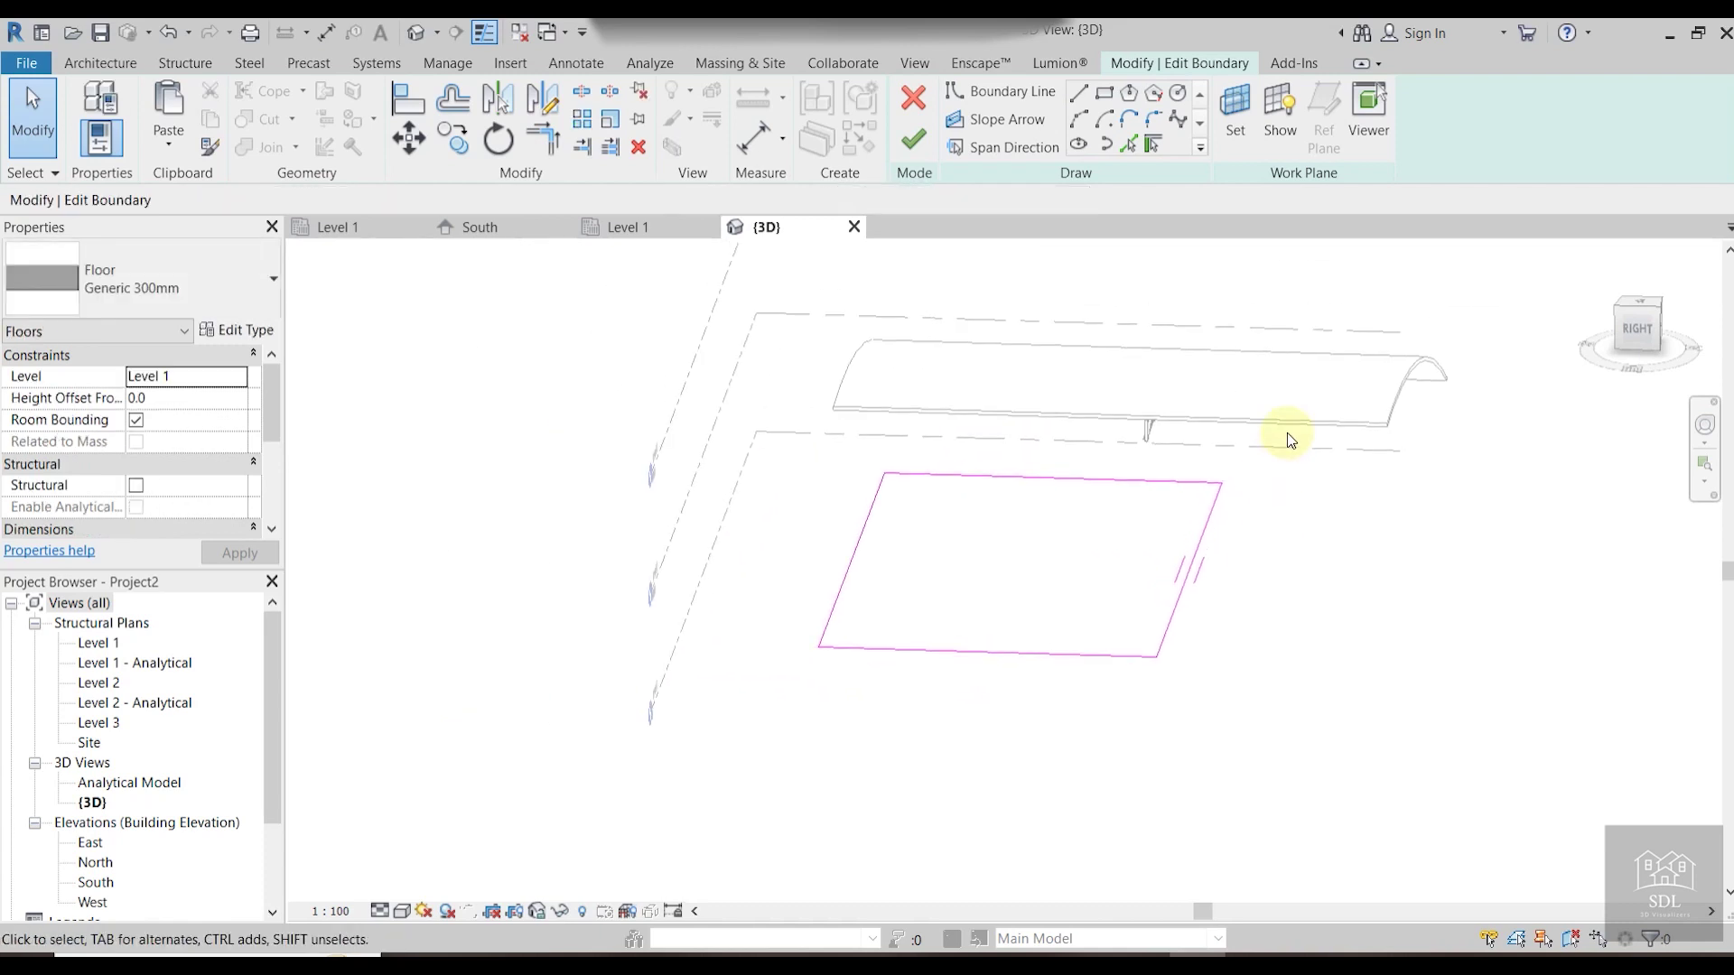
click(913, 138)
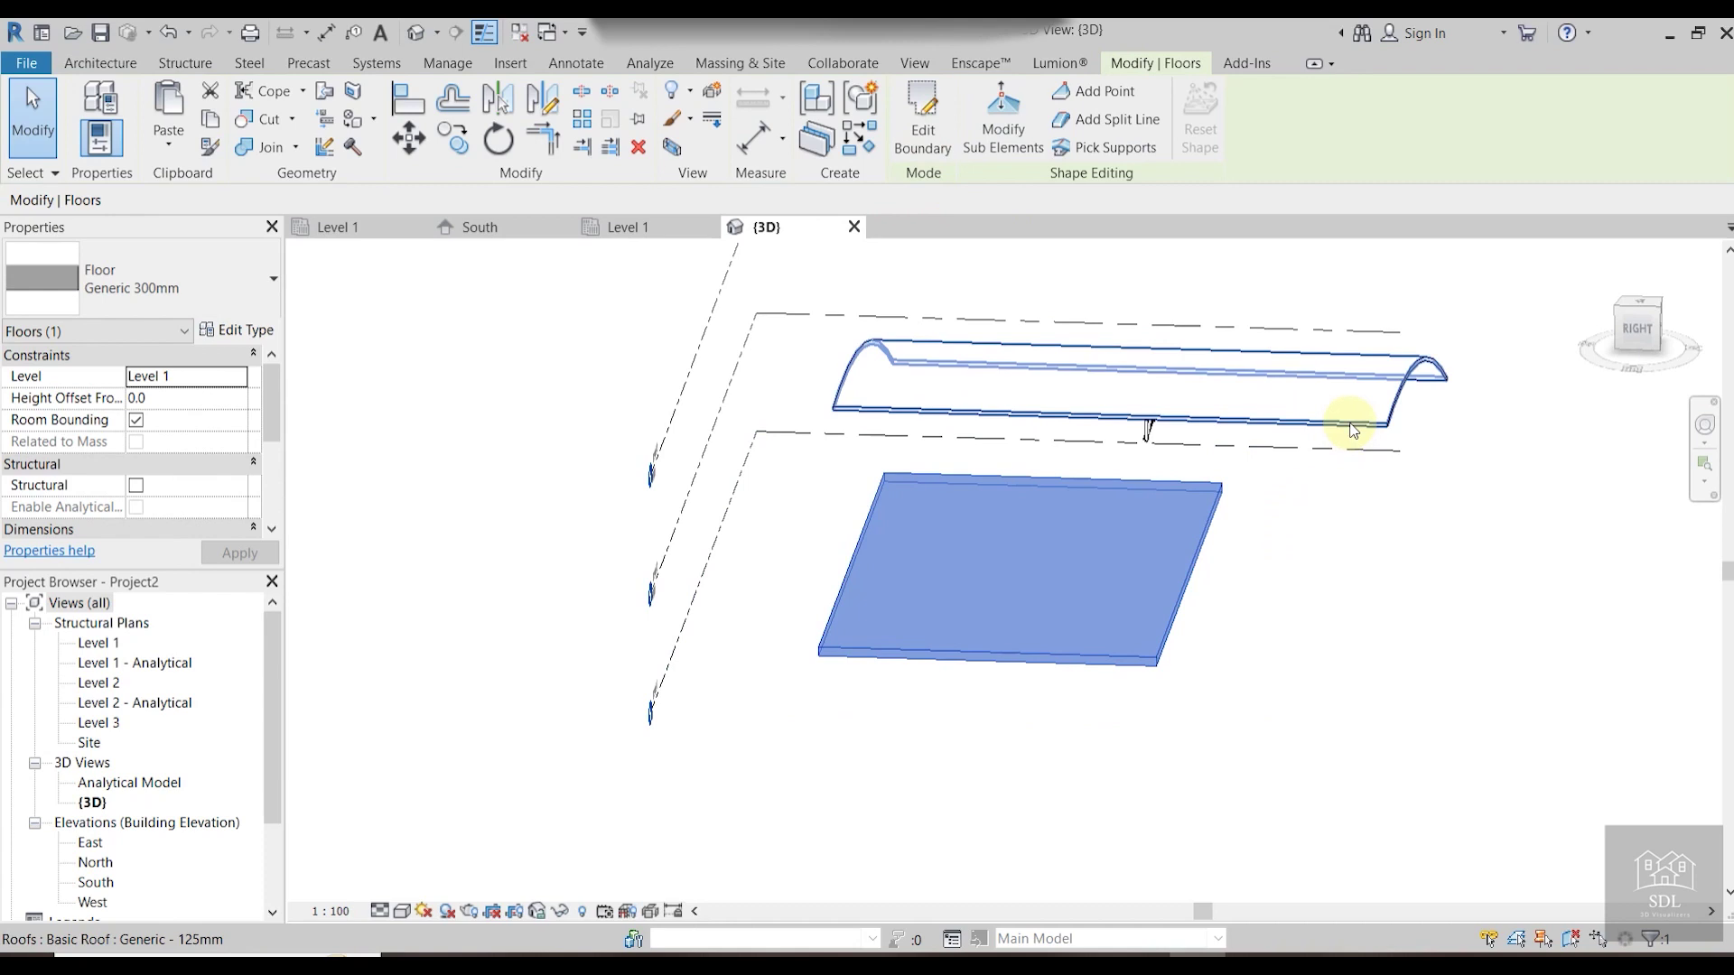
click(1401, 480)
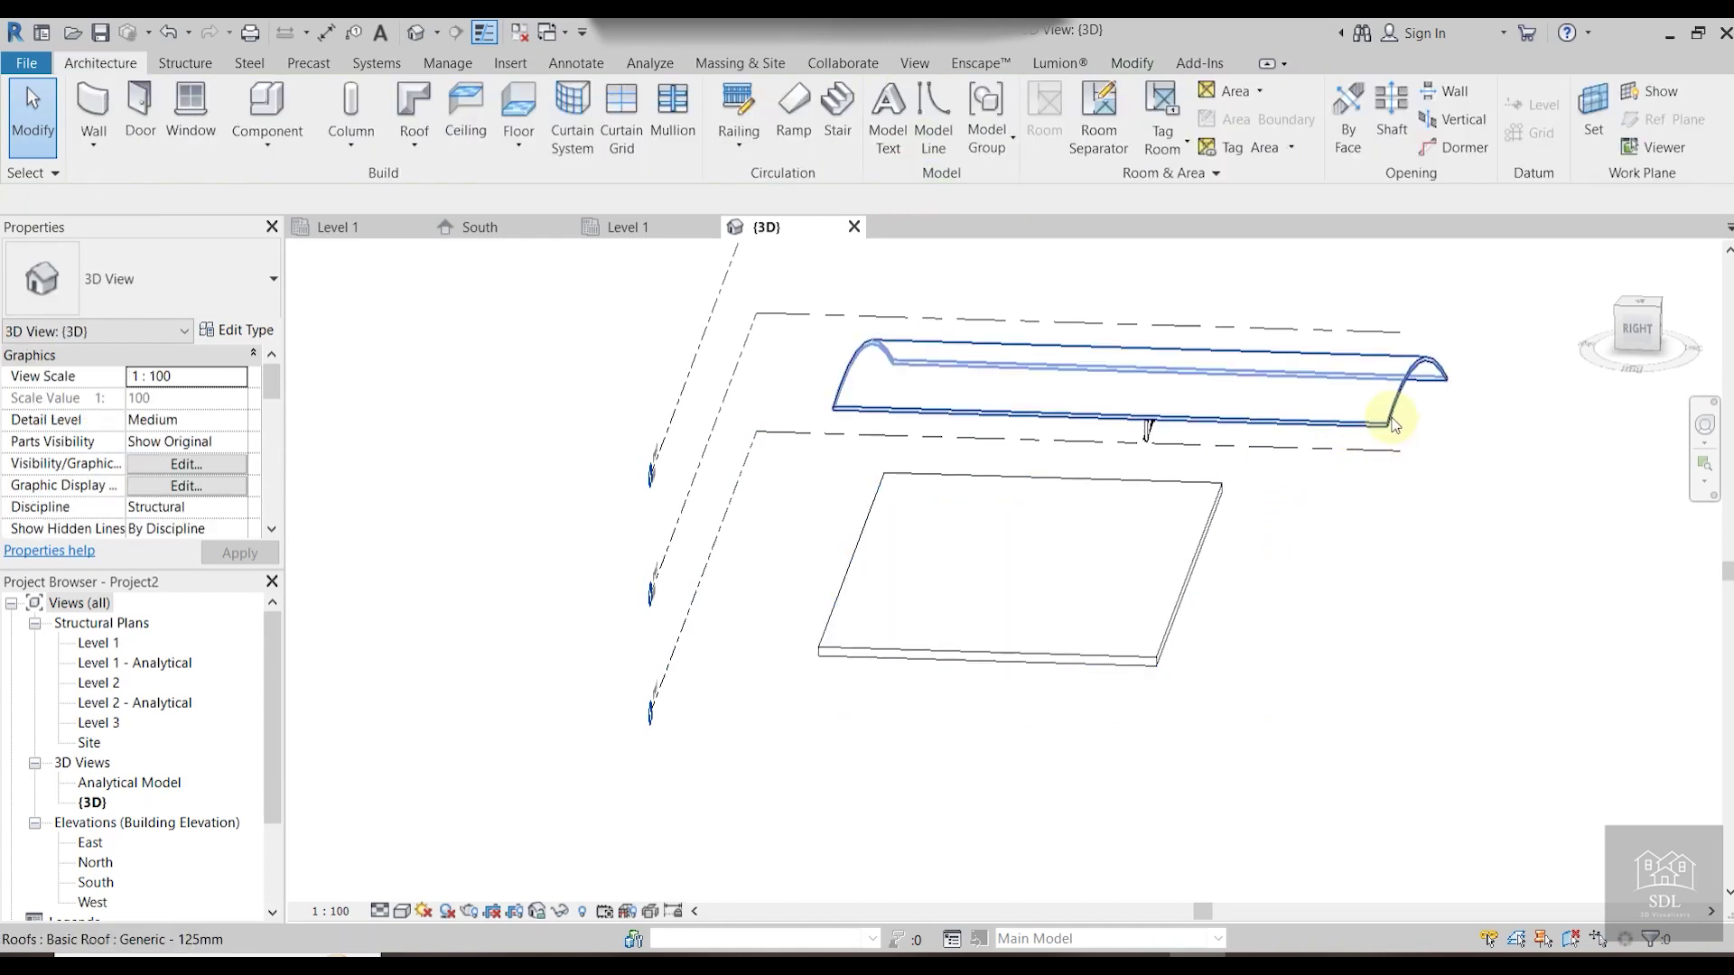
Shorten the roof on the truss side to an extrusion end of about 10854, close to the floor's edge.
click(1391, 420)
drag(1438, 403, 1197, 421)
shift+middle_drag(1259, 592, 1382, 689)
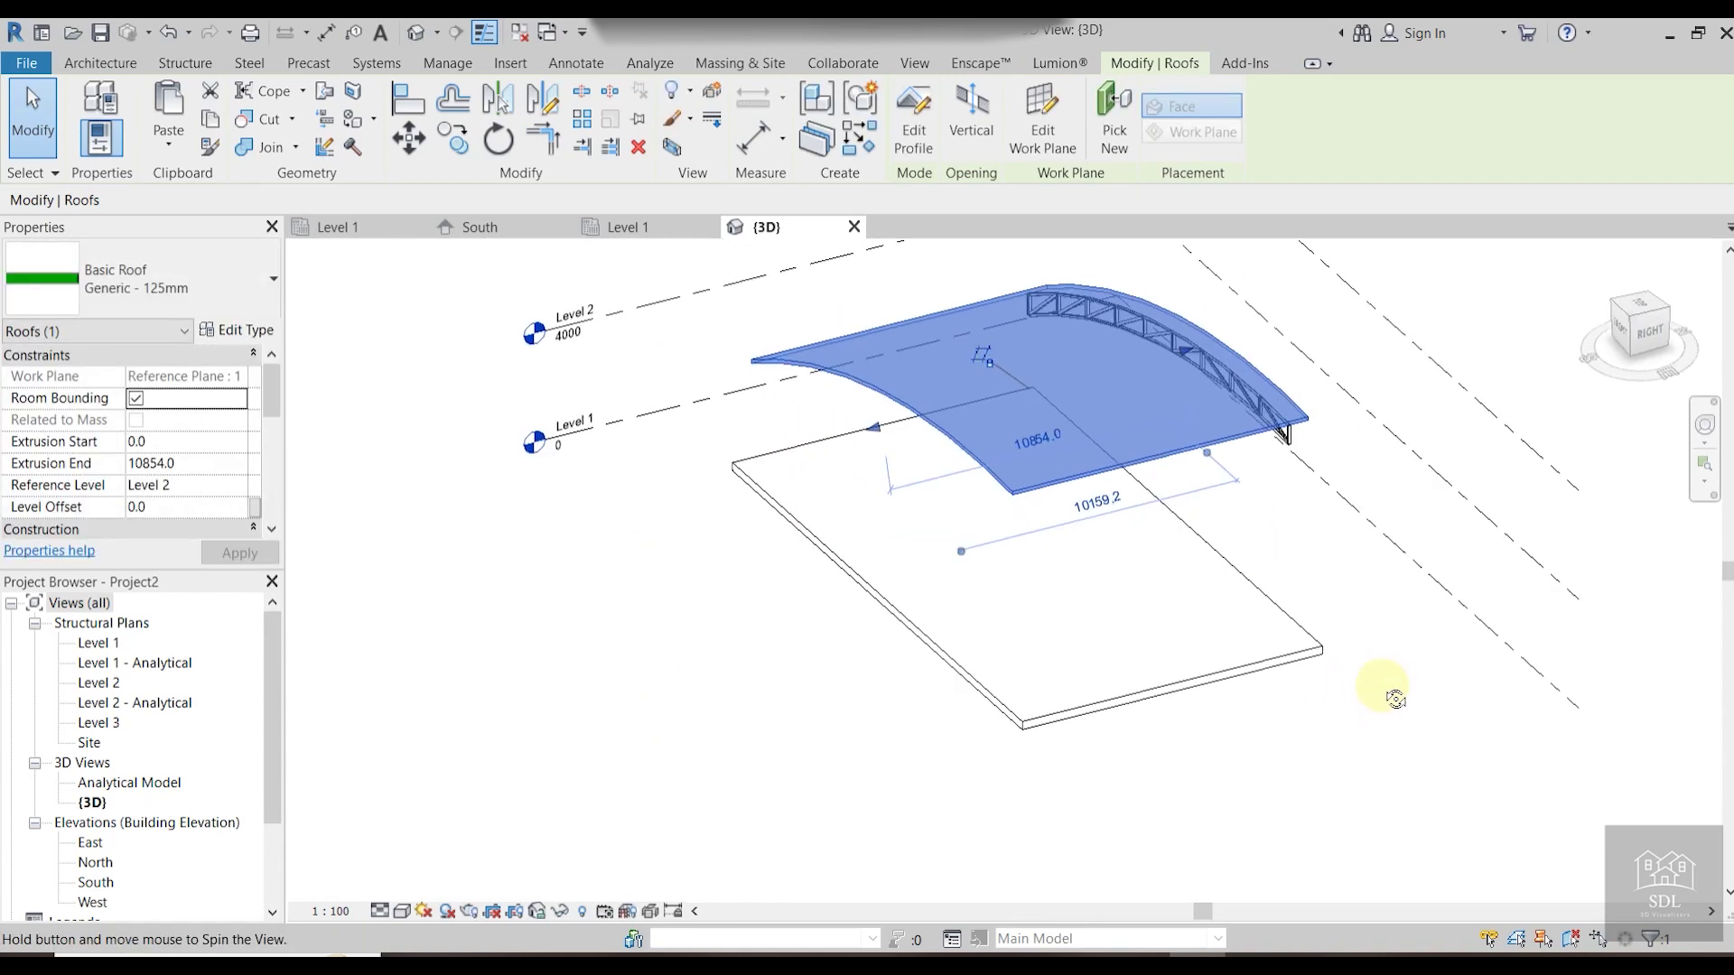
click(1209, 716)
shift+middle_drag(1246, 728, 1134, 496)
scroll(1134, 495, up, 5)
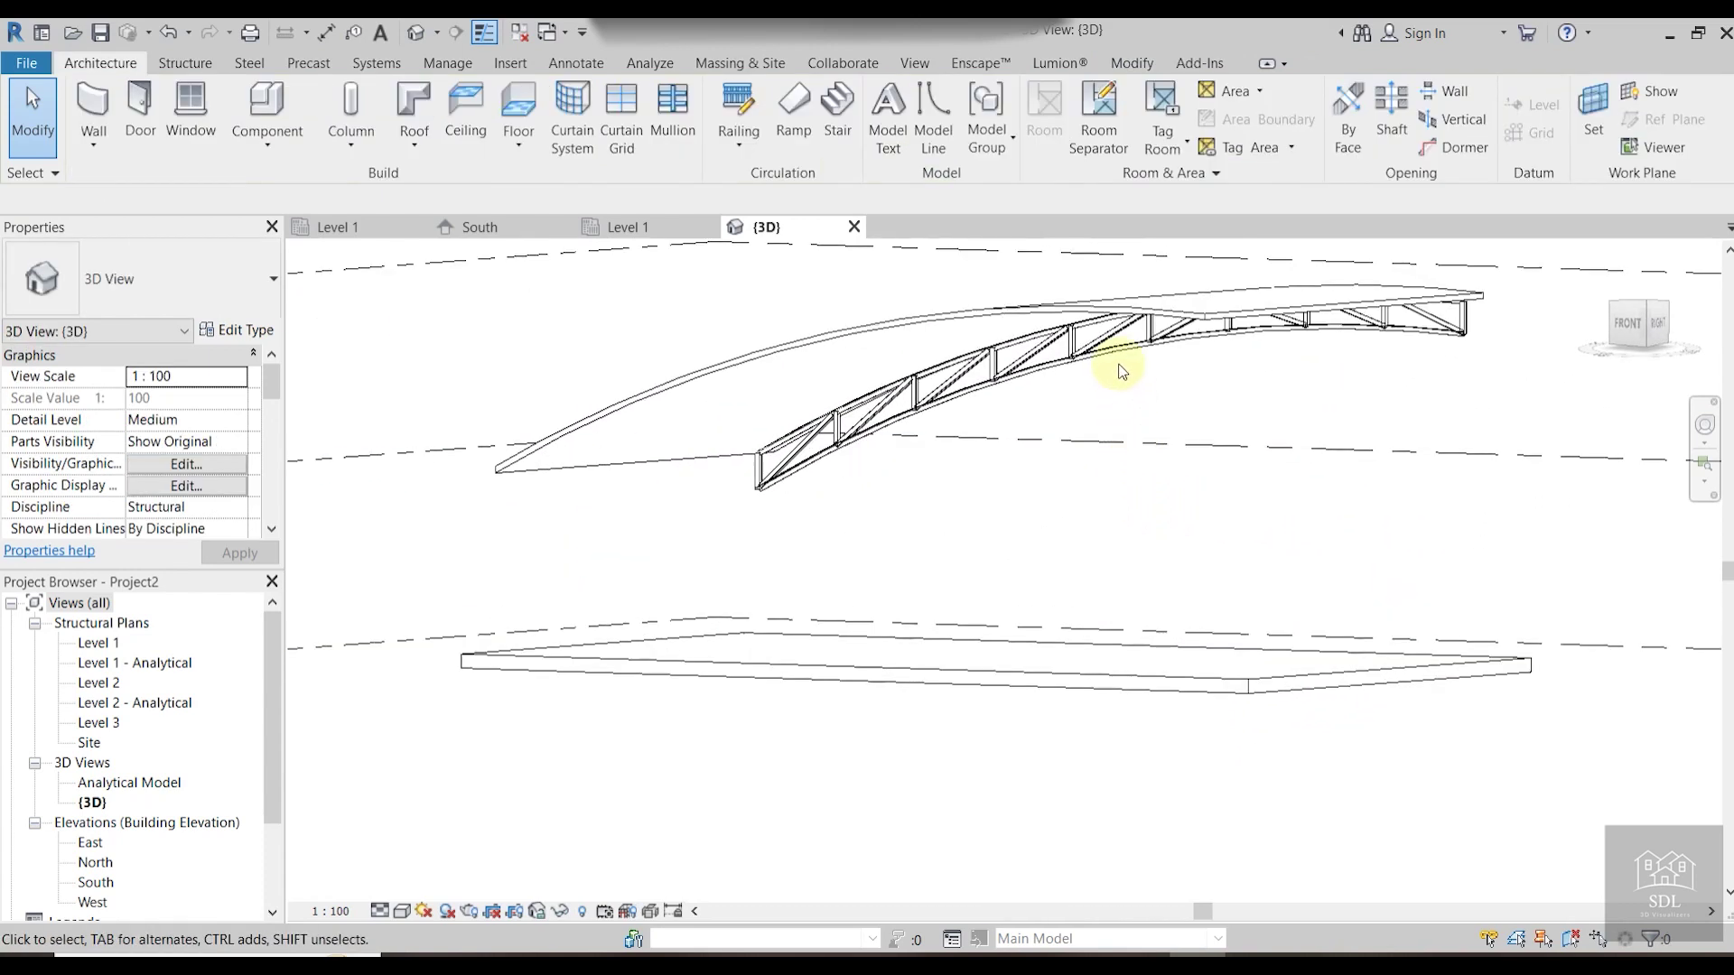
click(1120, 339)
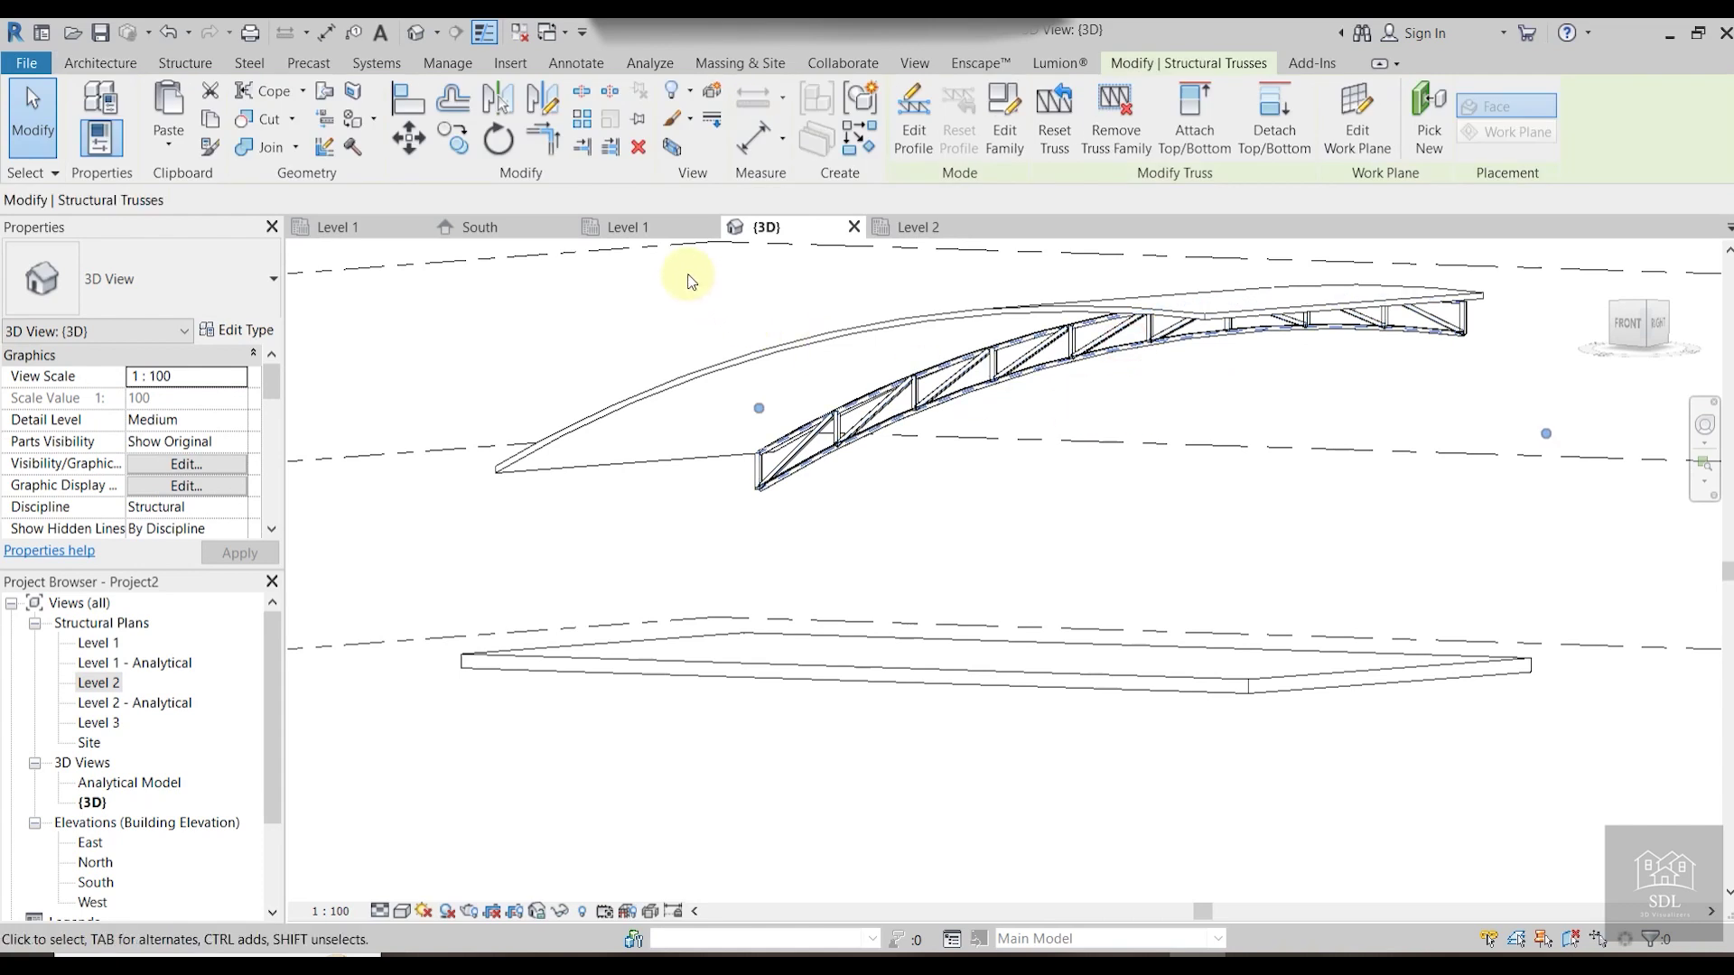
click(640, 228)
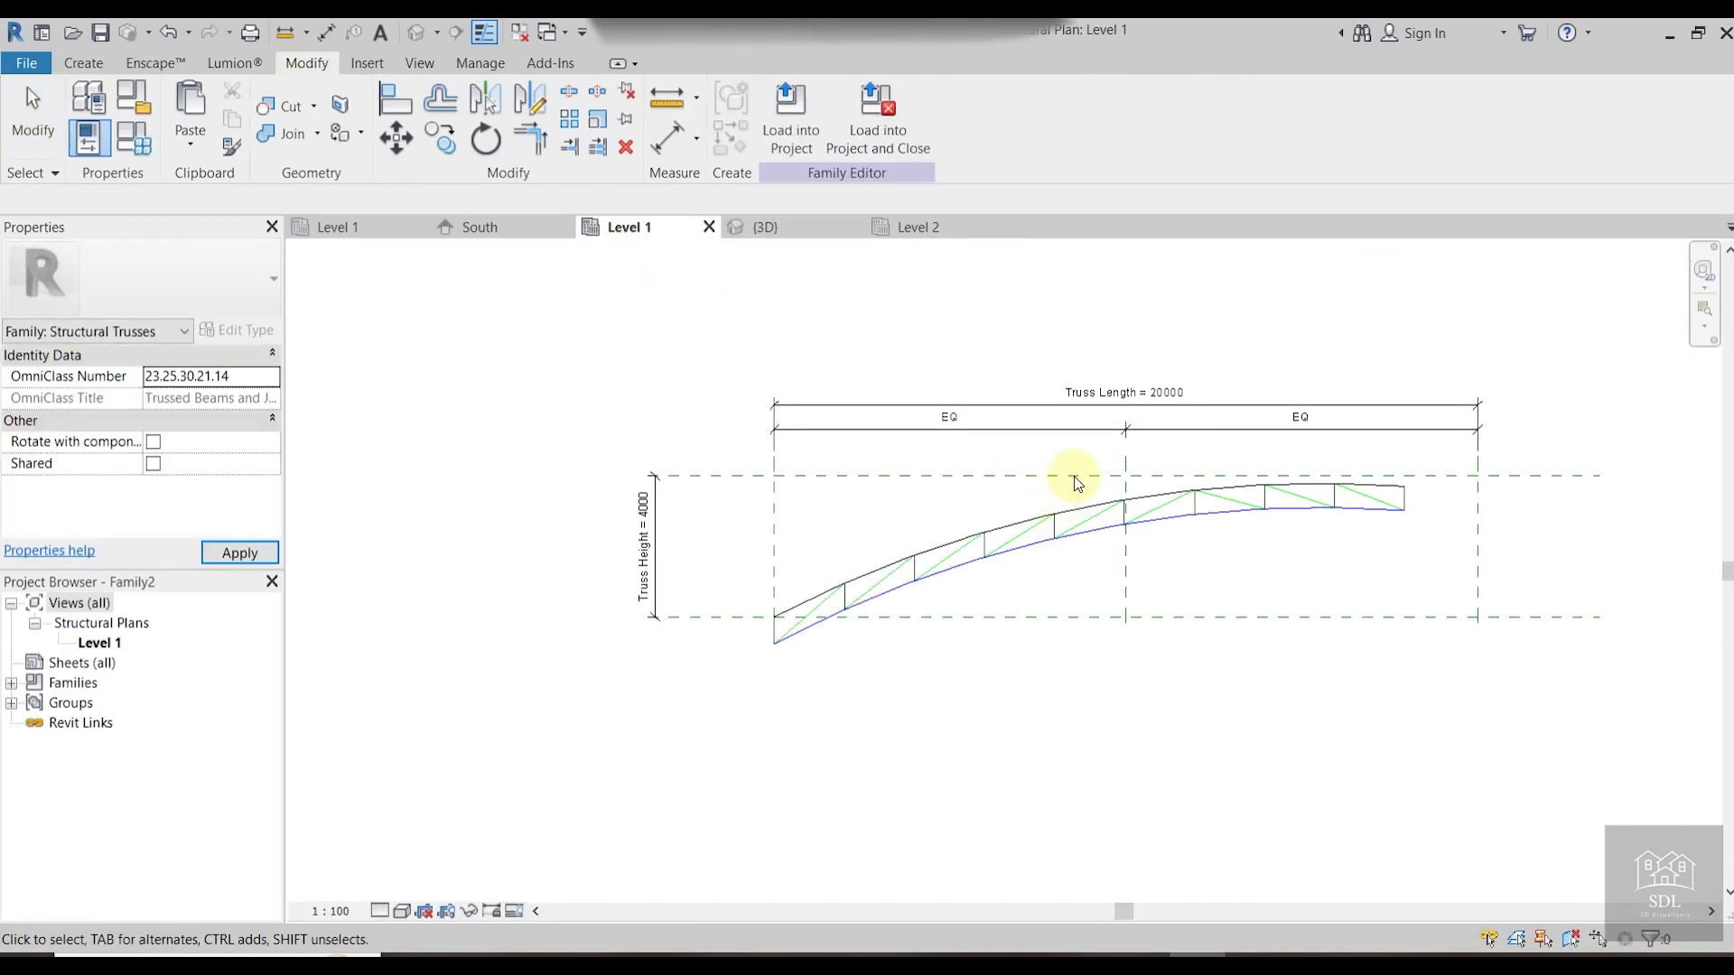
click(351, 226)
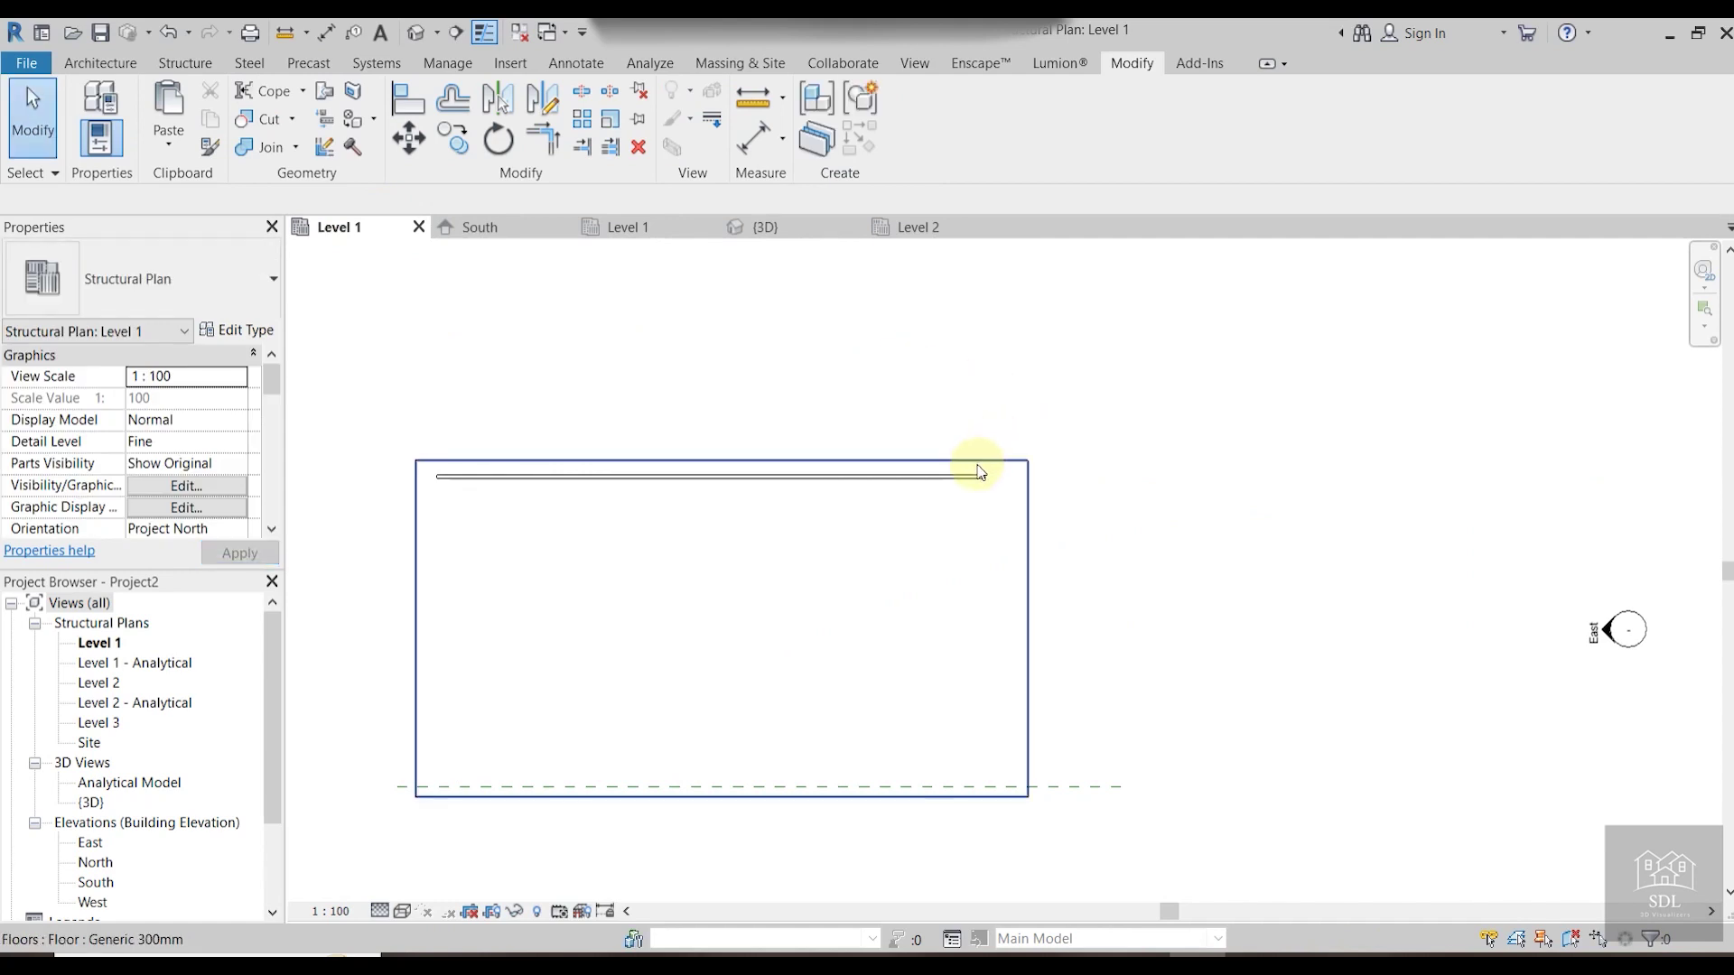
click(787, 232)
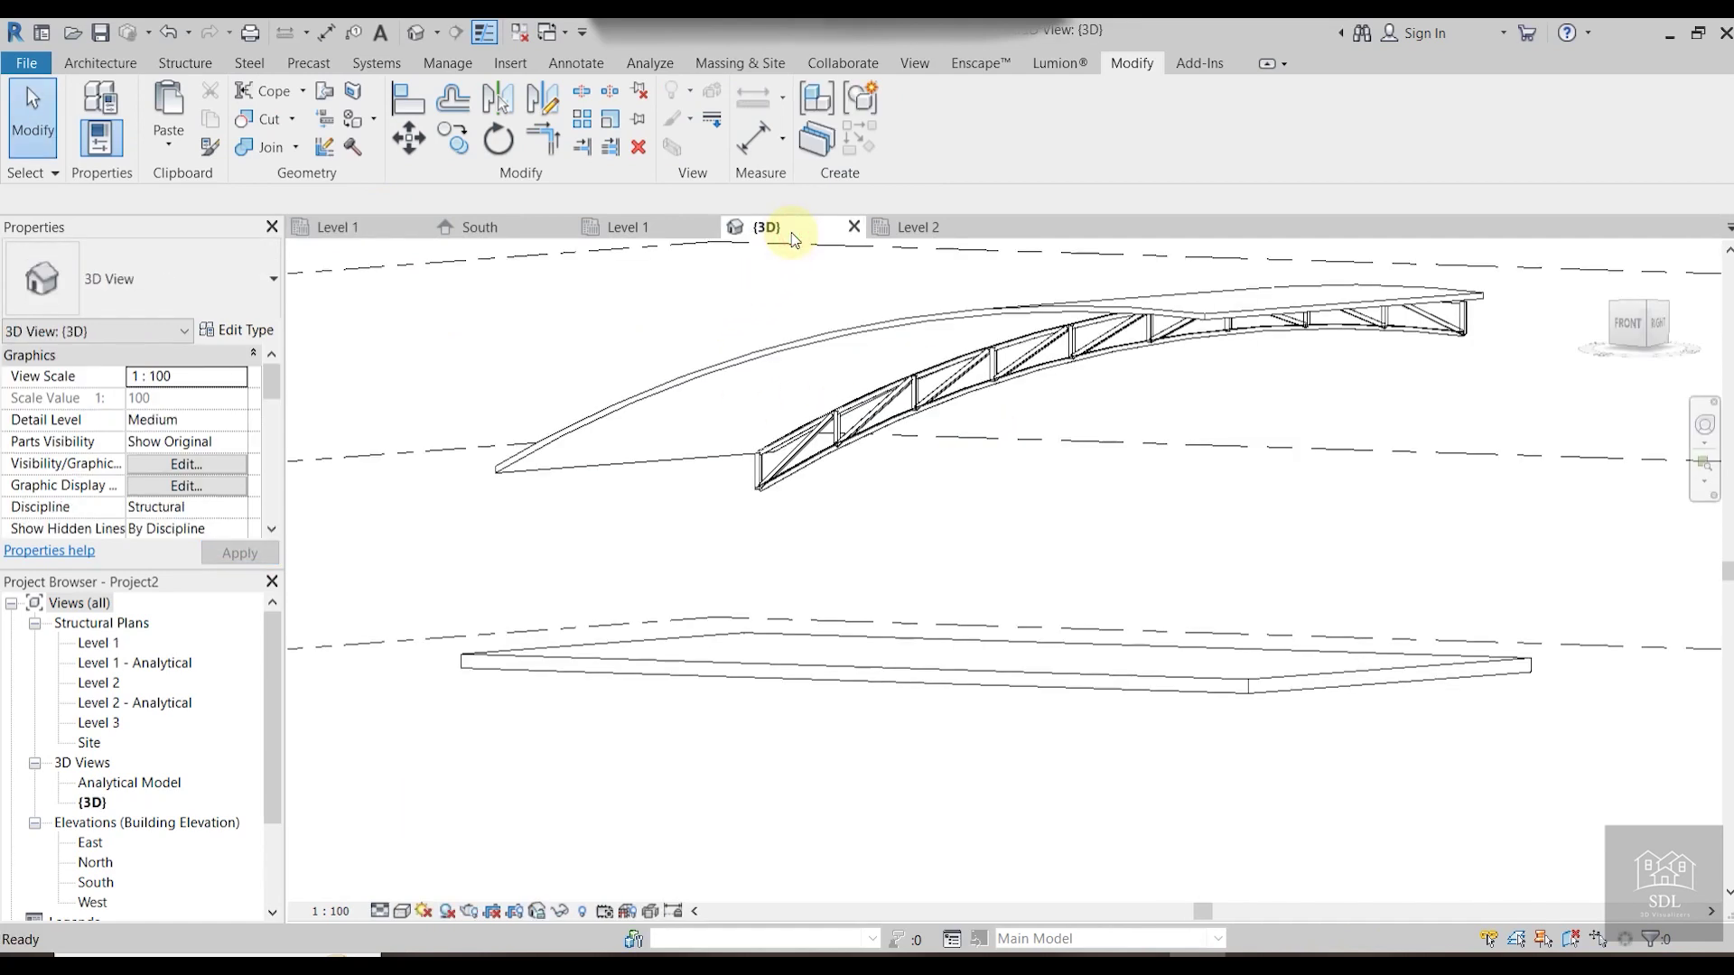
Copy the curved truss in the Level 1 plan with multiple copies enabled, placing the first copy 2000 across the floor from its end point.
click(1345, 322)
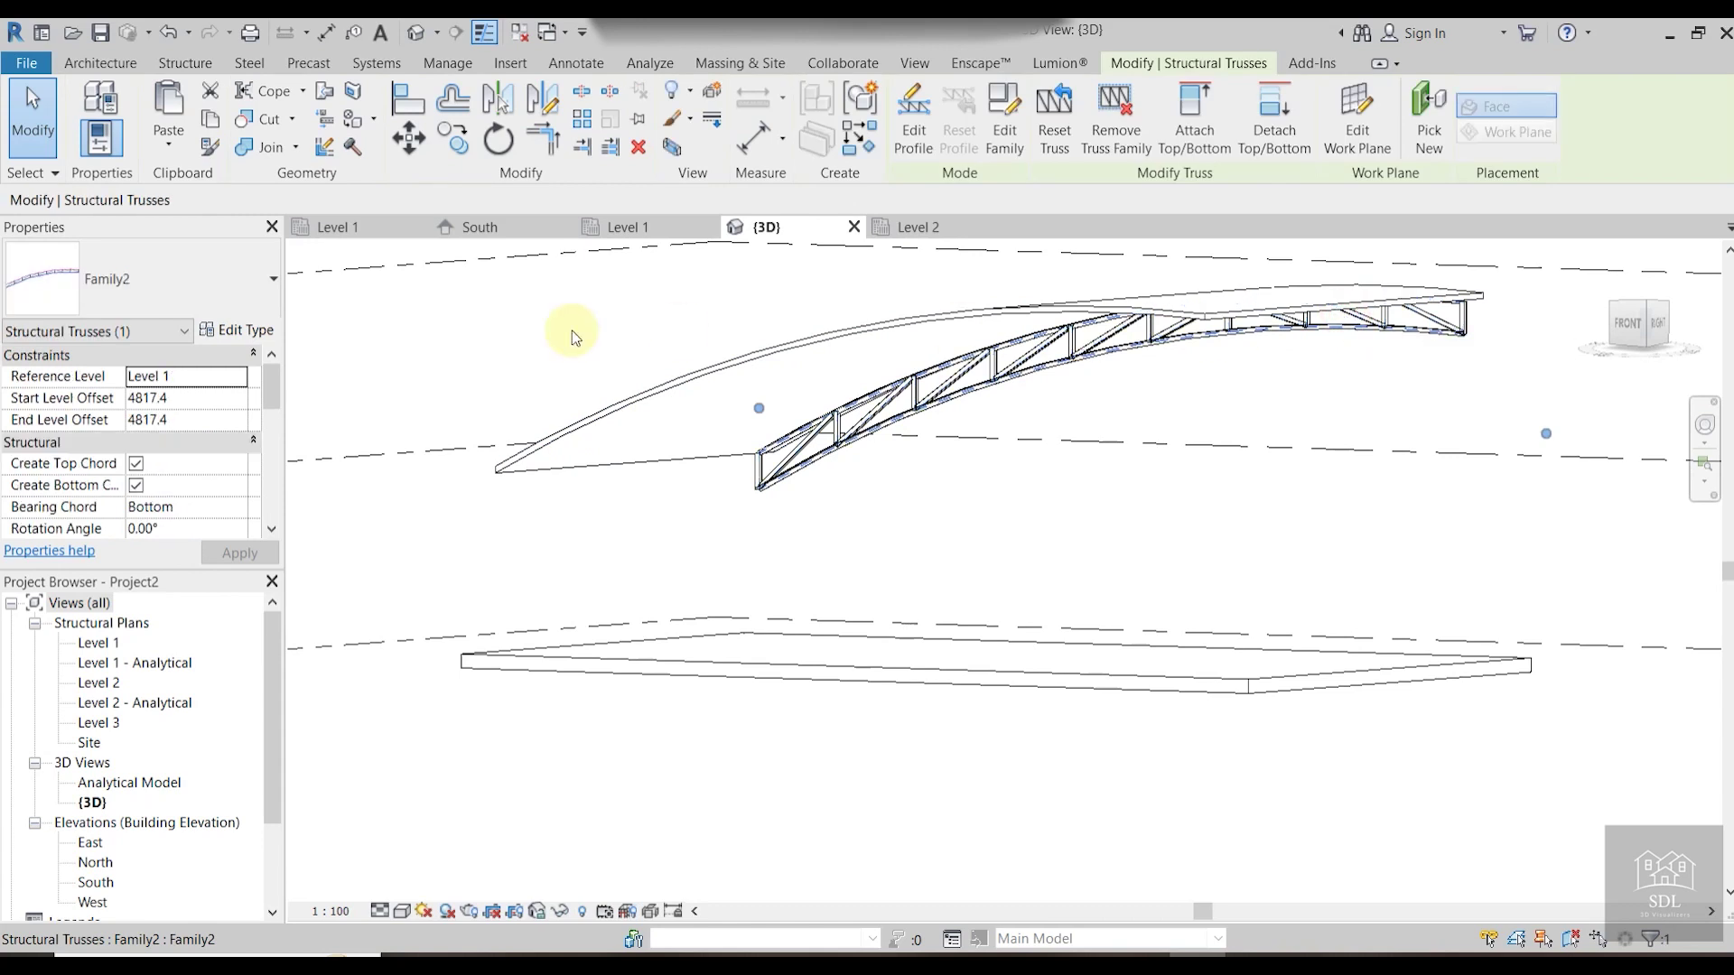
click(336, 227)
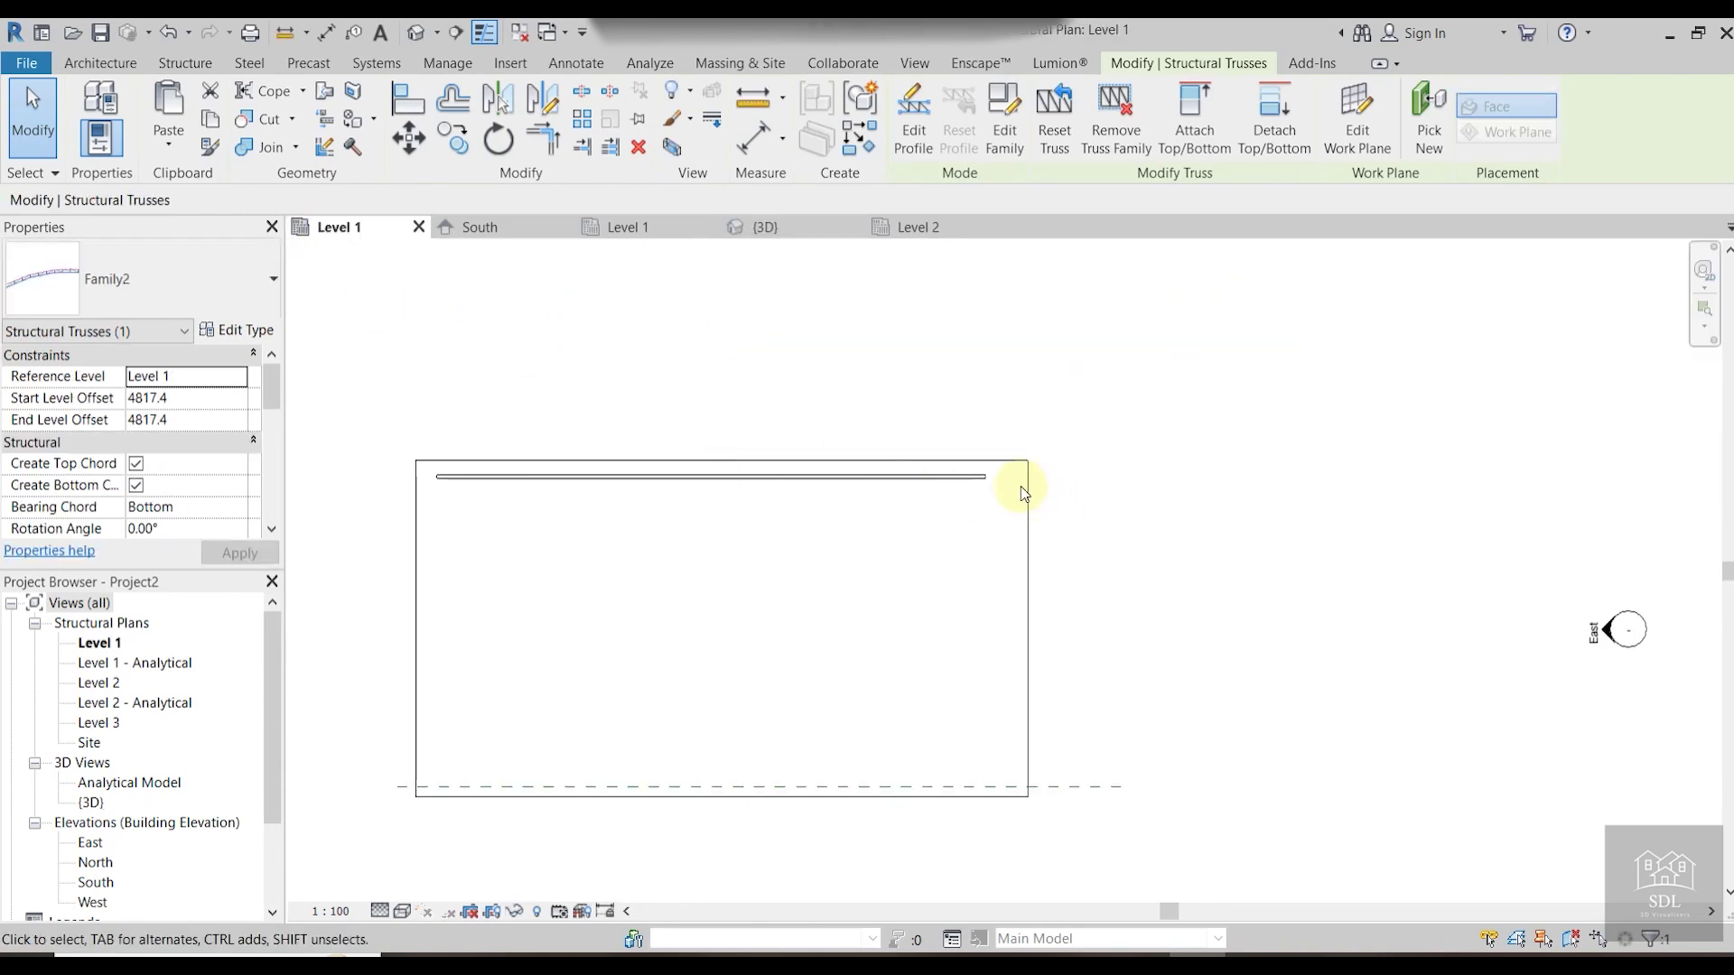
click(465, 156)
scroll(1006, 503, up, 5)
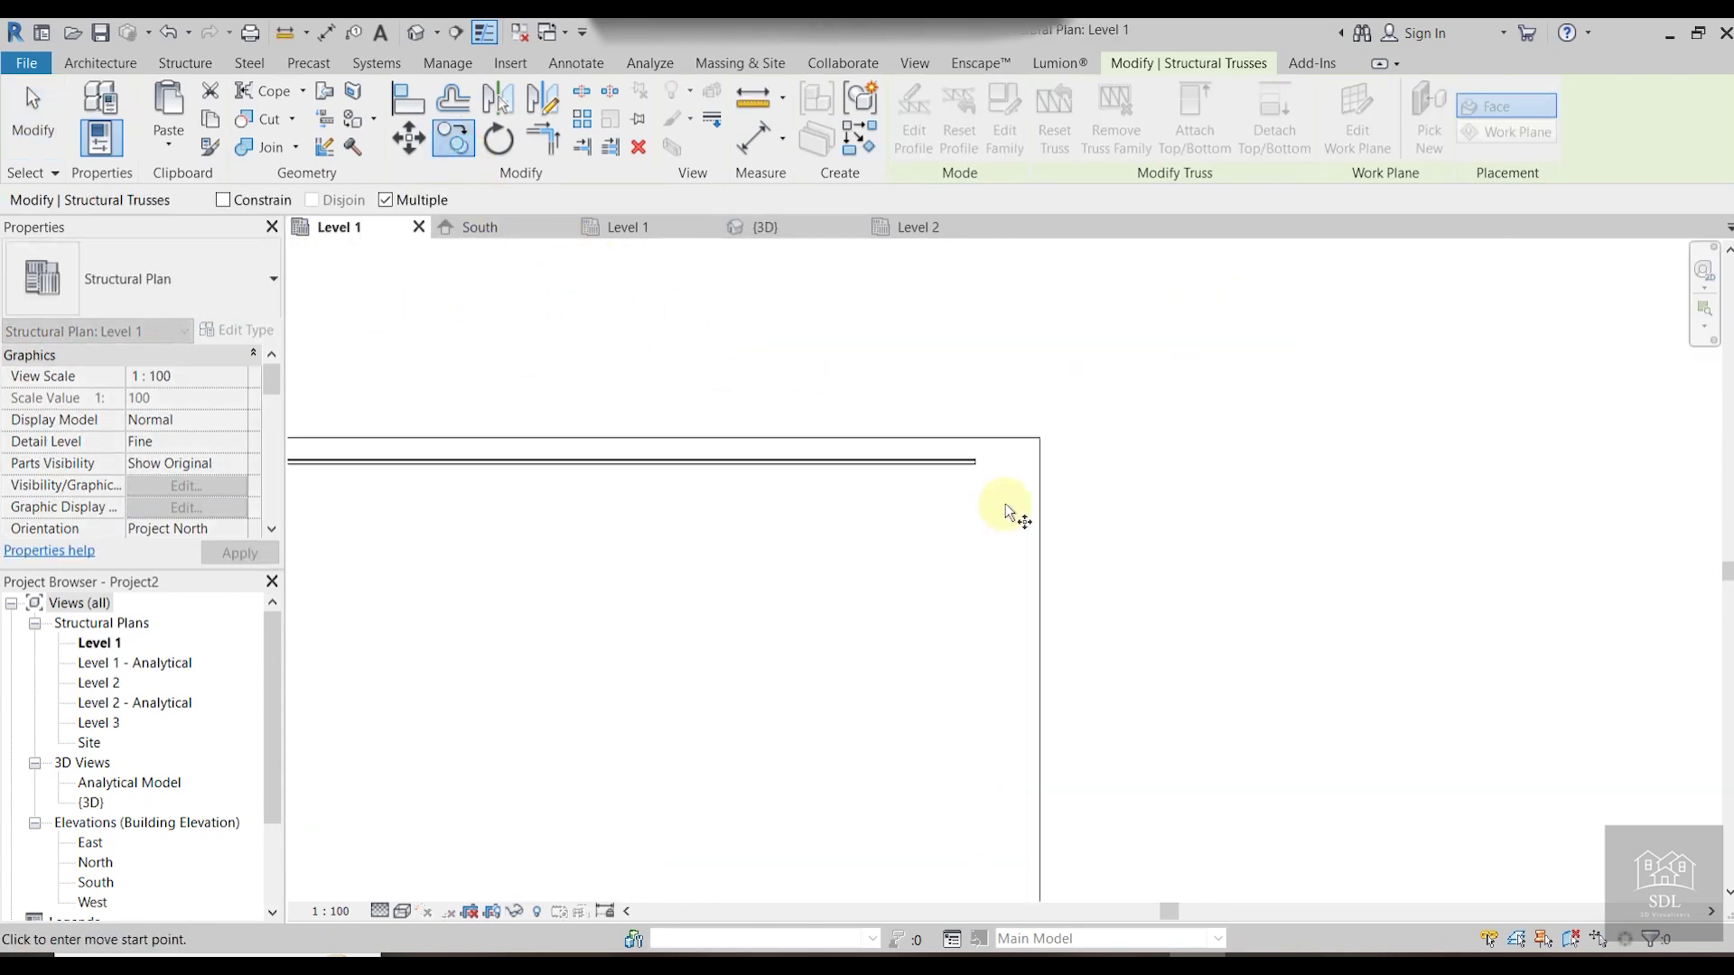
scroll(957, 456, up, 4)
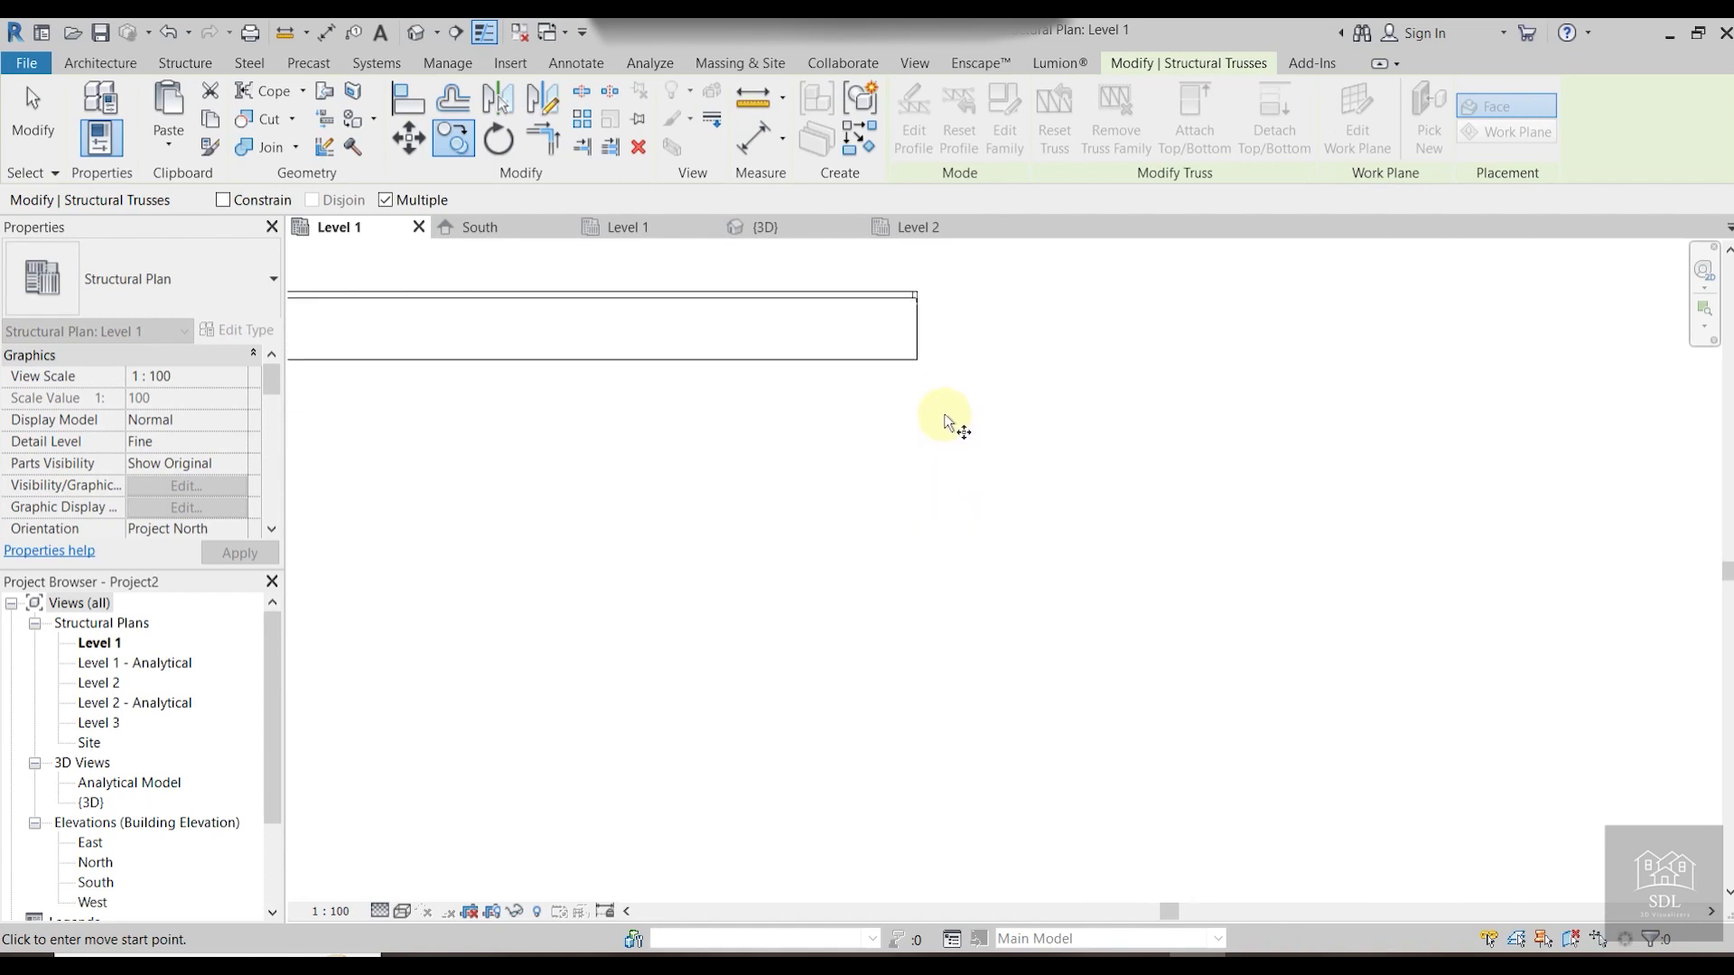
click(918, 325)
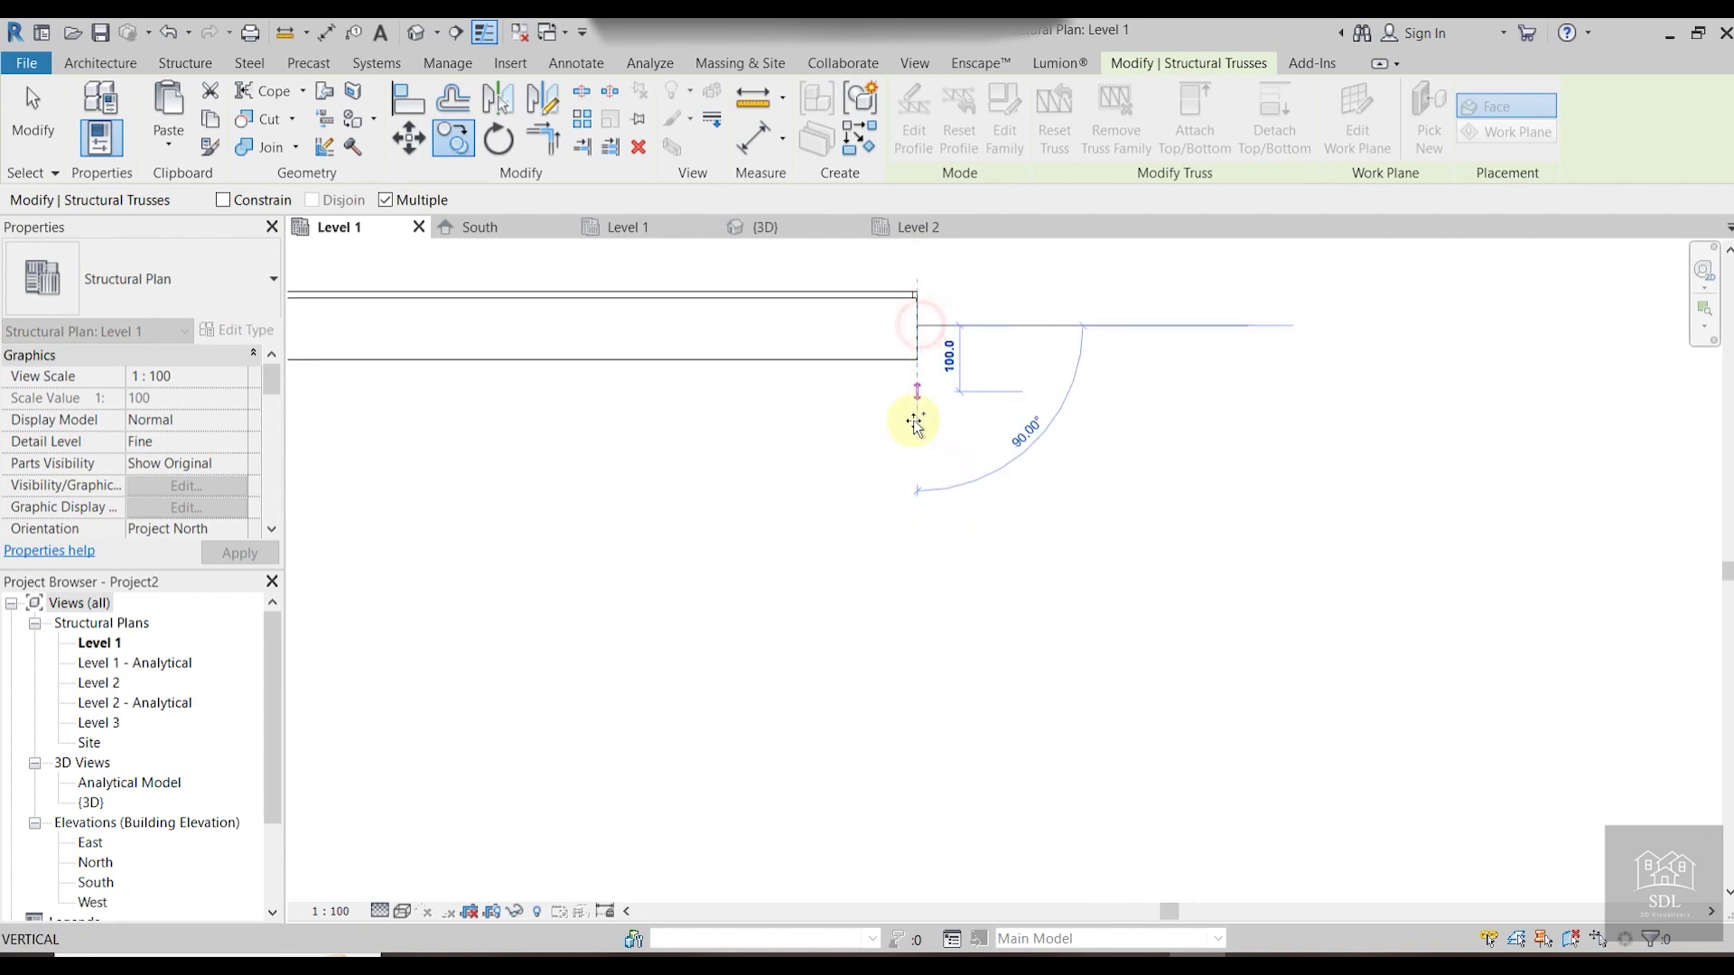
scroll(915, 415, down, 4)
scroll(993, 425, down, 5)
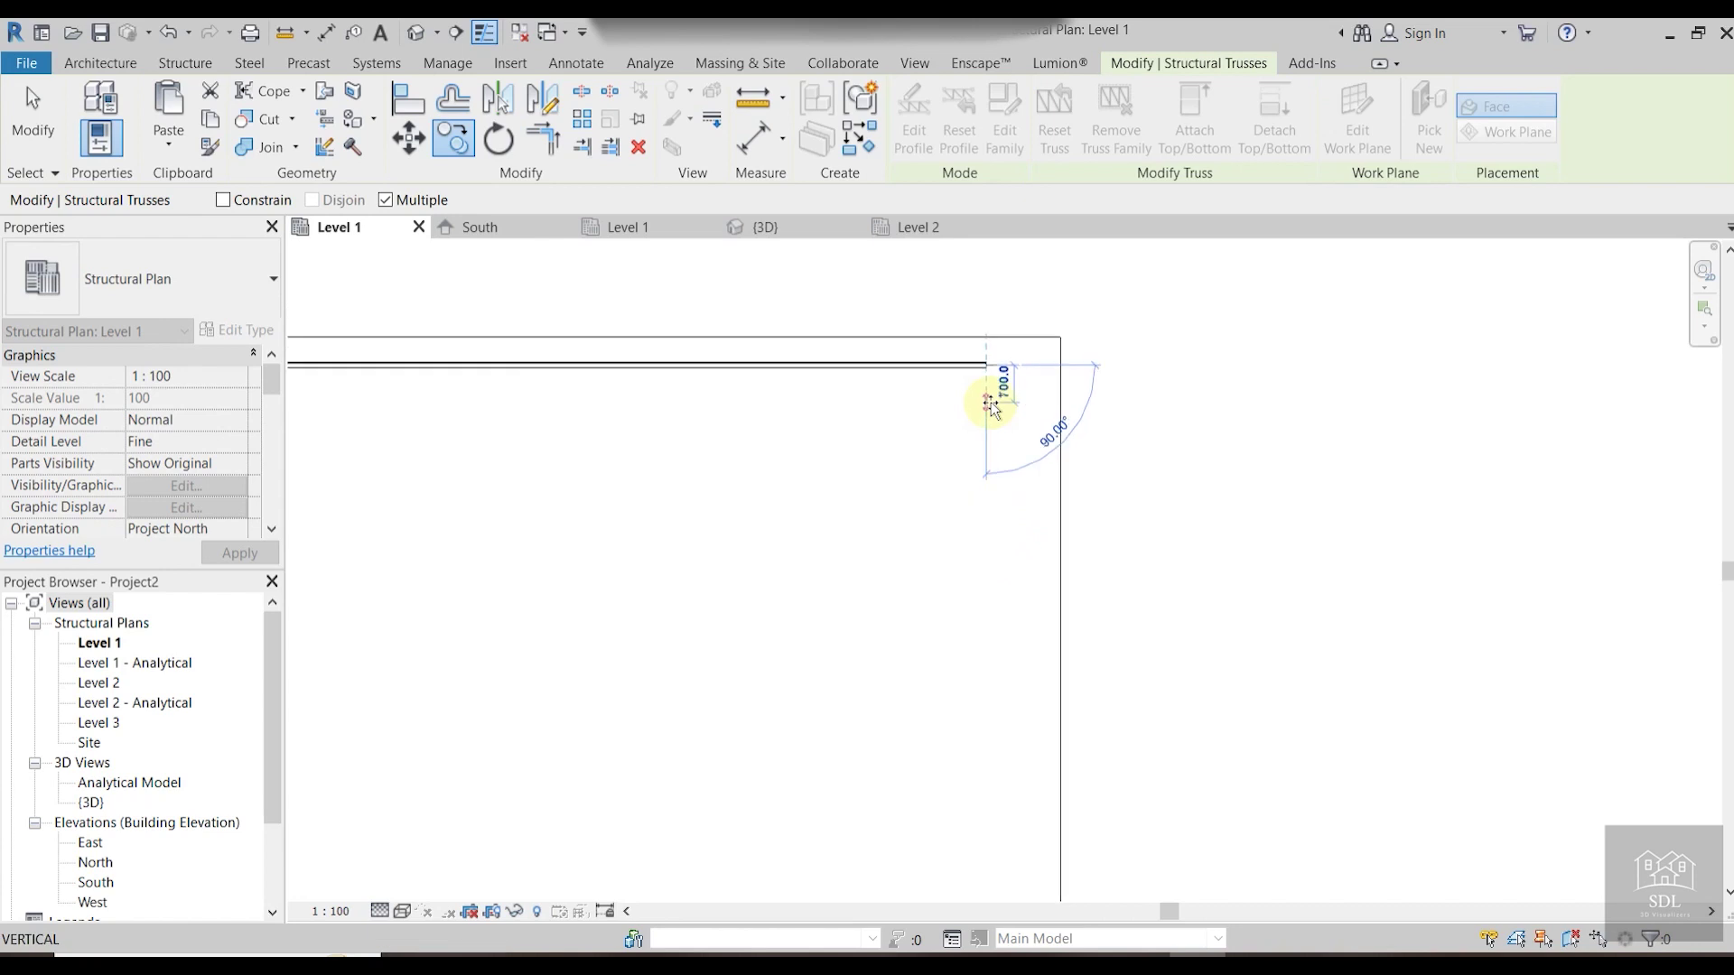
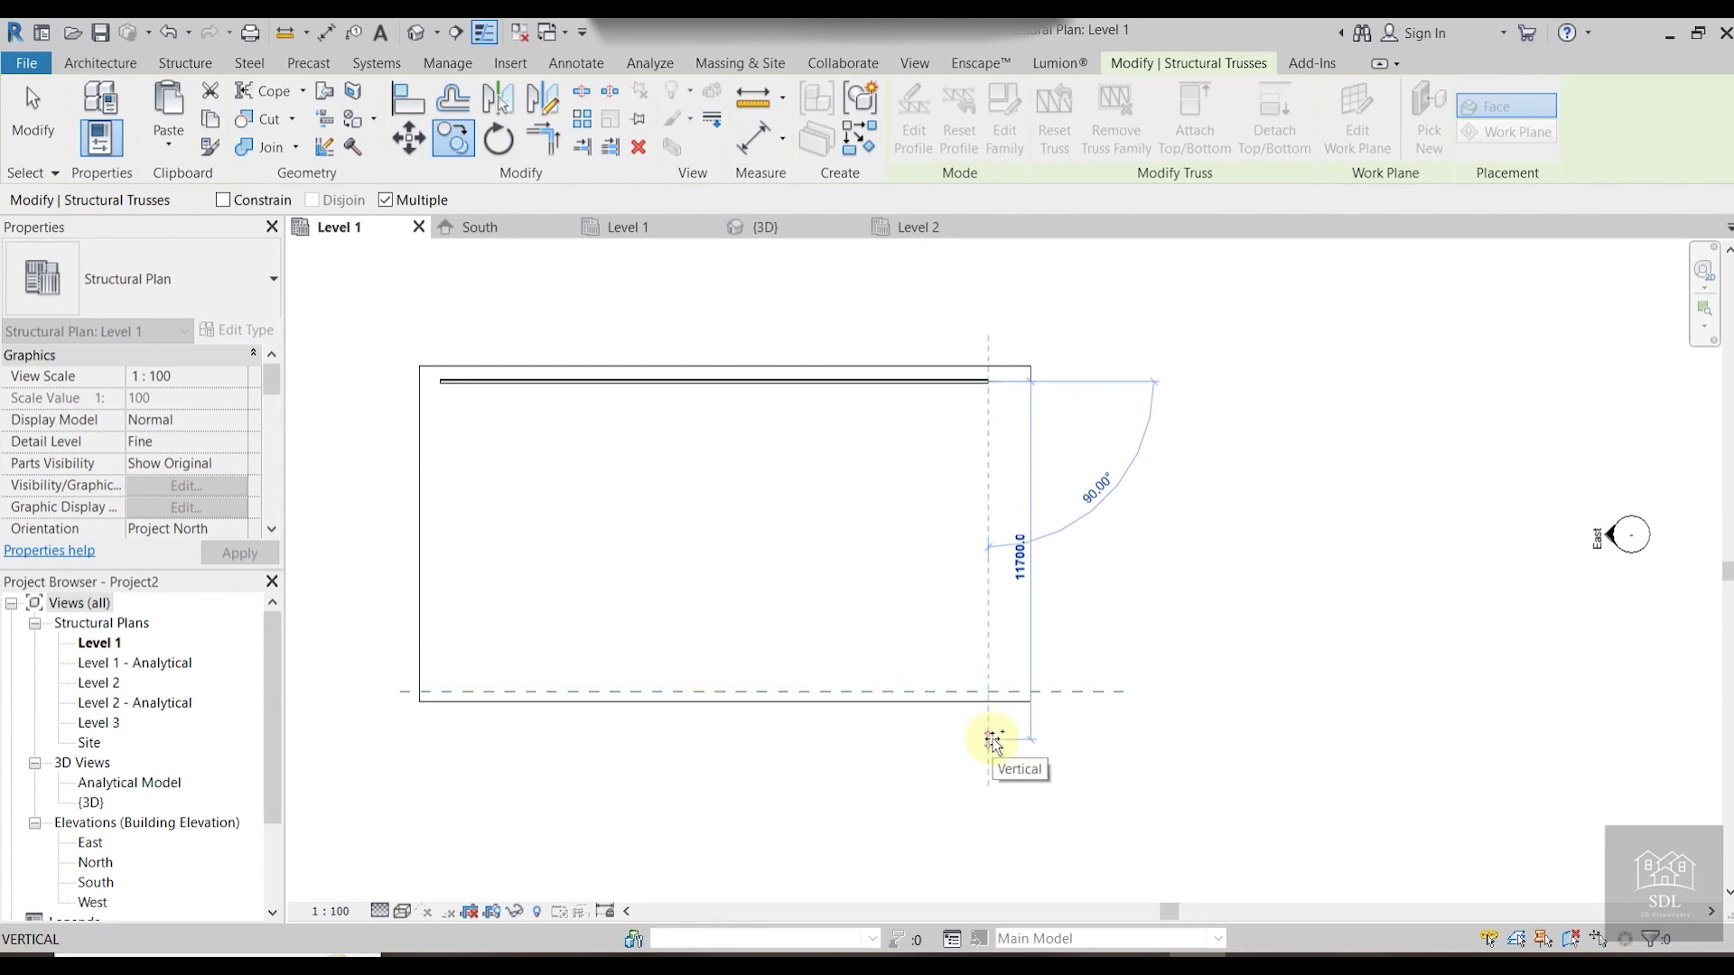
text(2000)
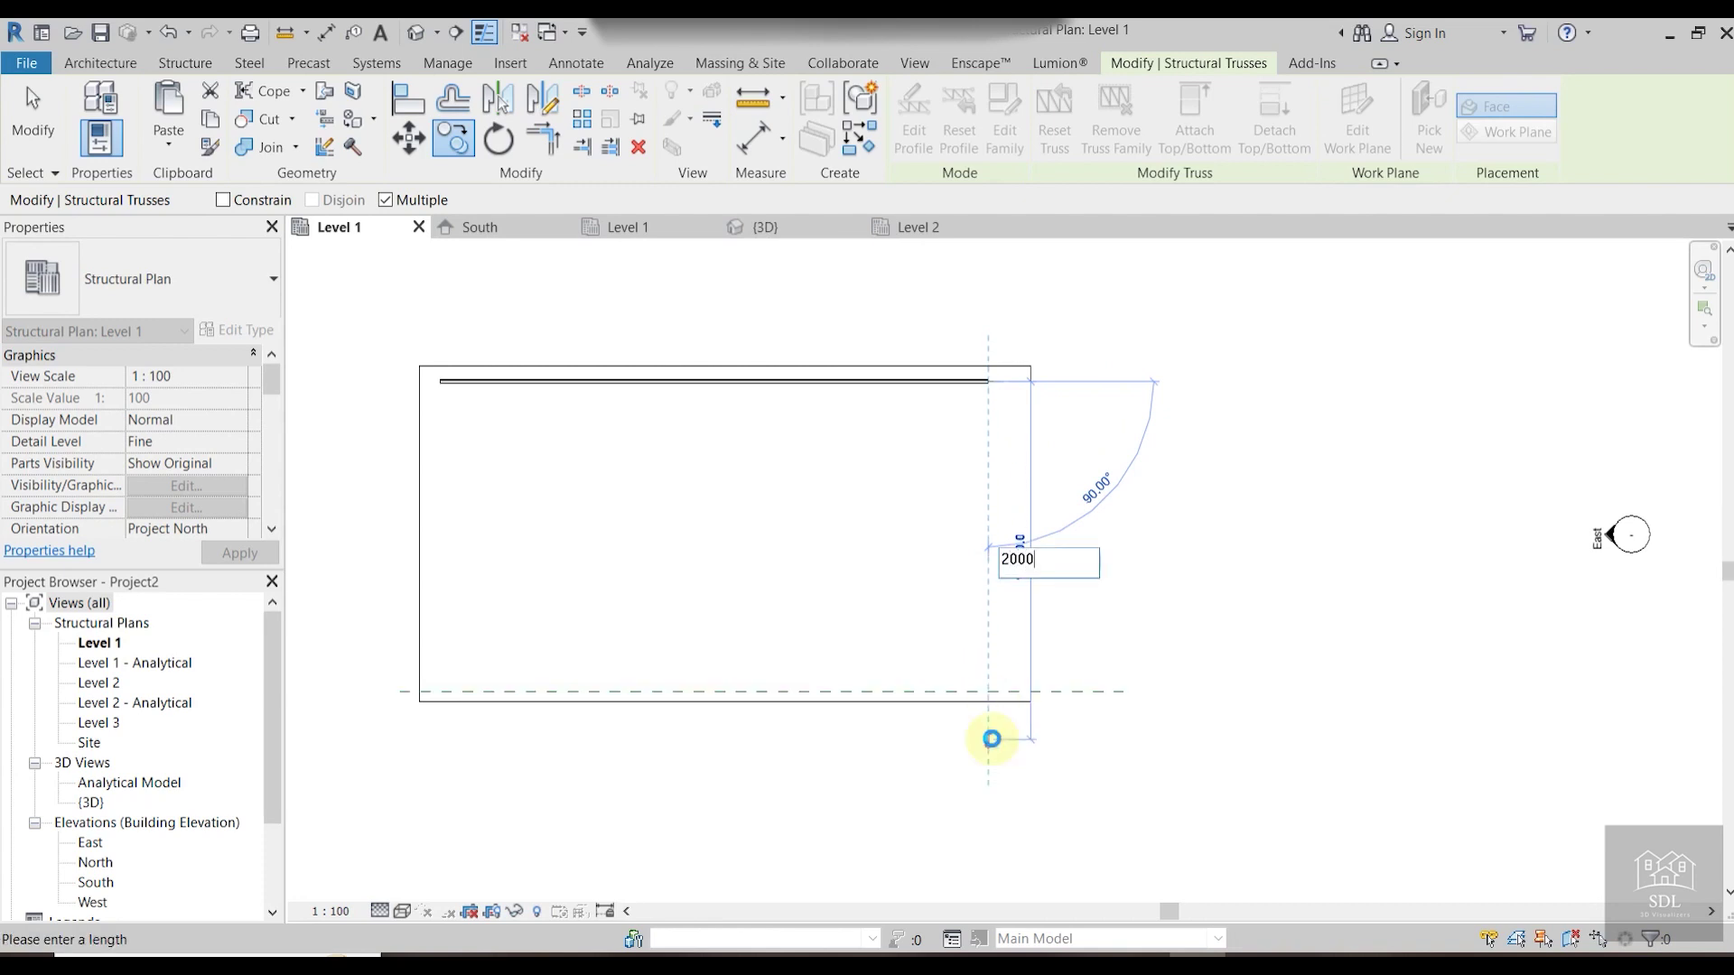
key(Return)
Place four more truss copies at 2000 spacing across the floor, finish copying and inspect the trusses in the 3D view.
text(2000)
key(Return)
text(2)
key(Return)
text(20)
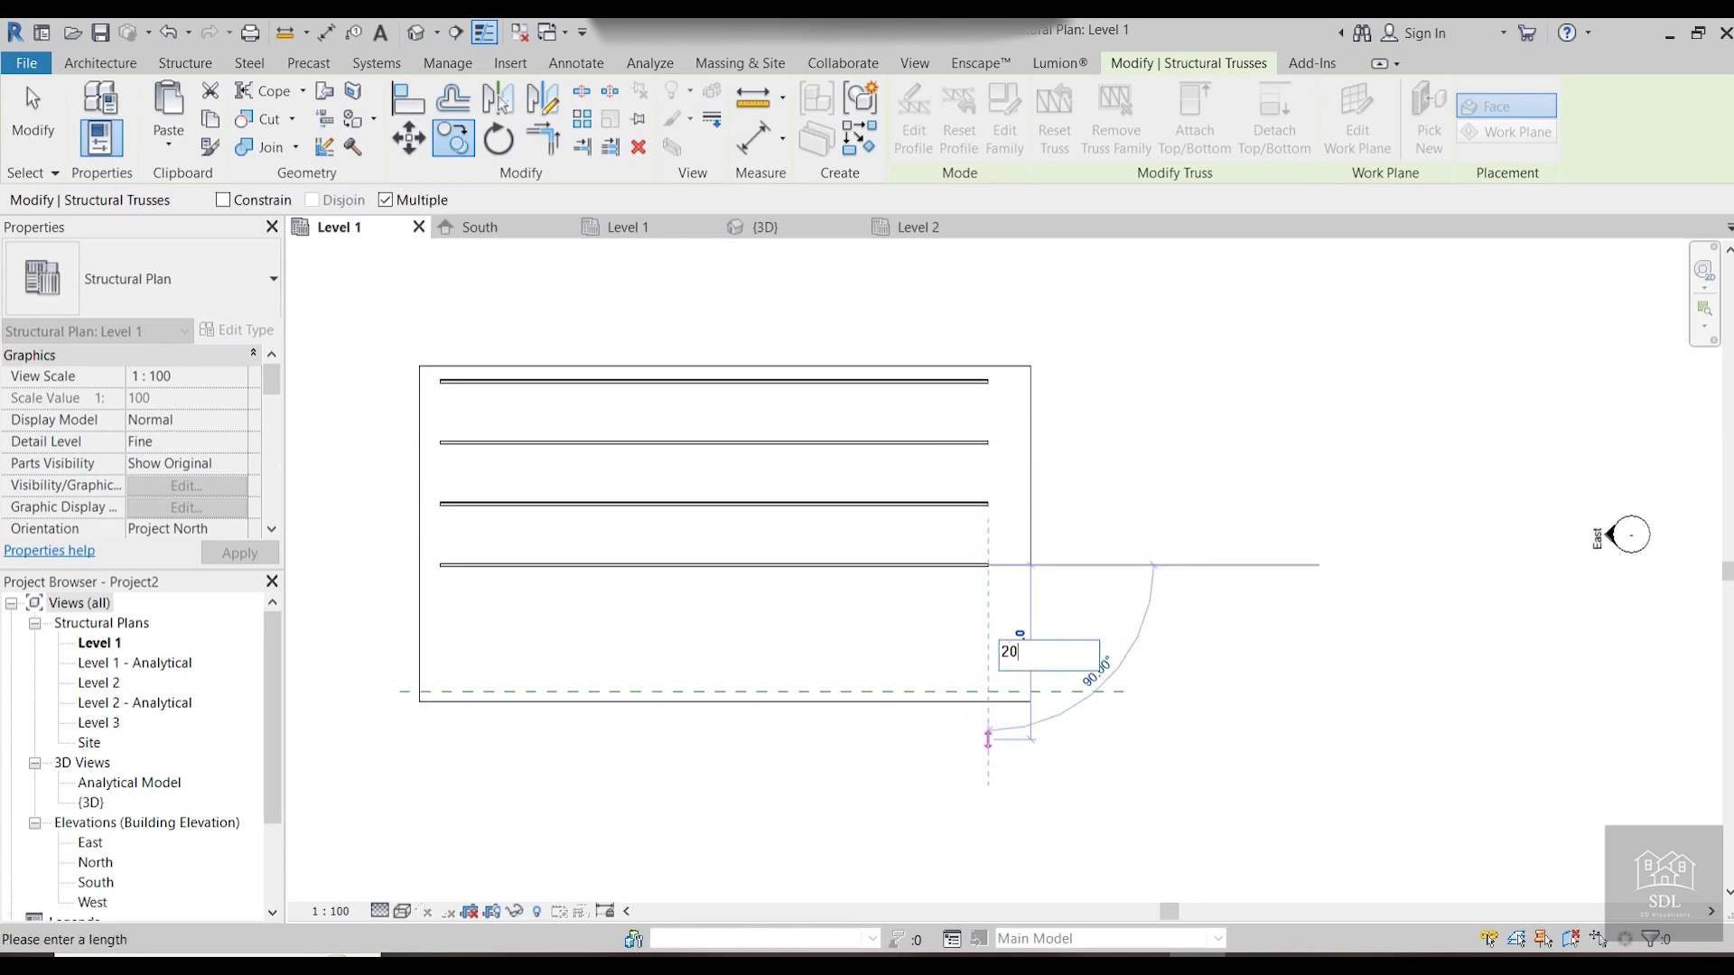
text(00)
key(Return)
text(20)
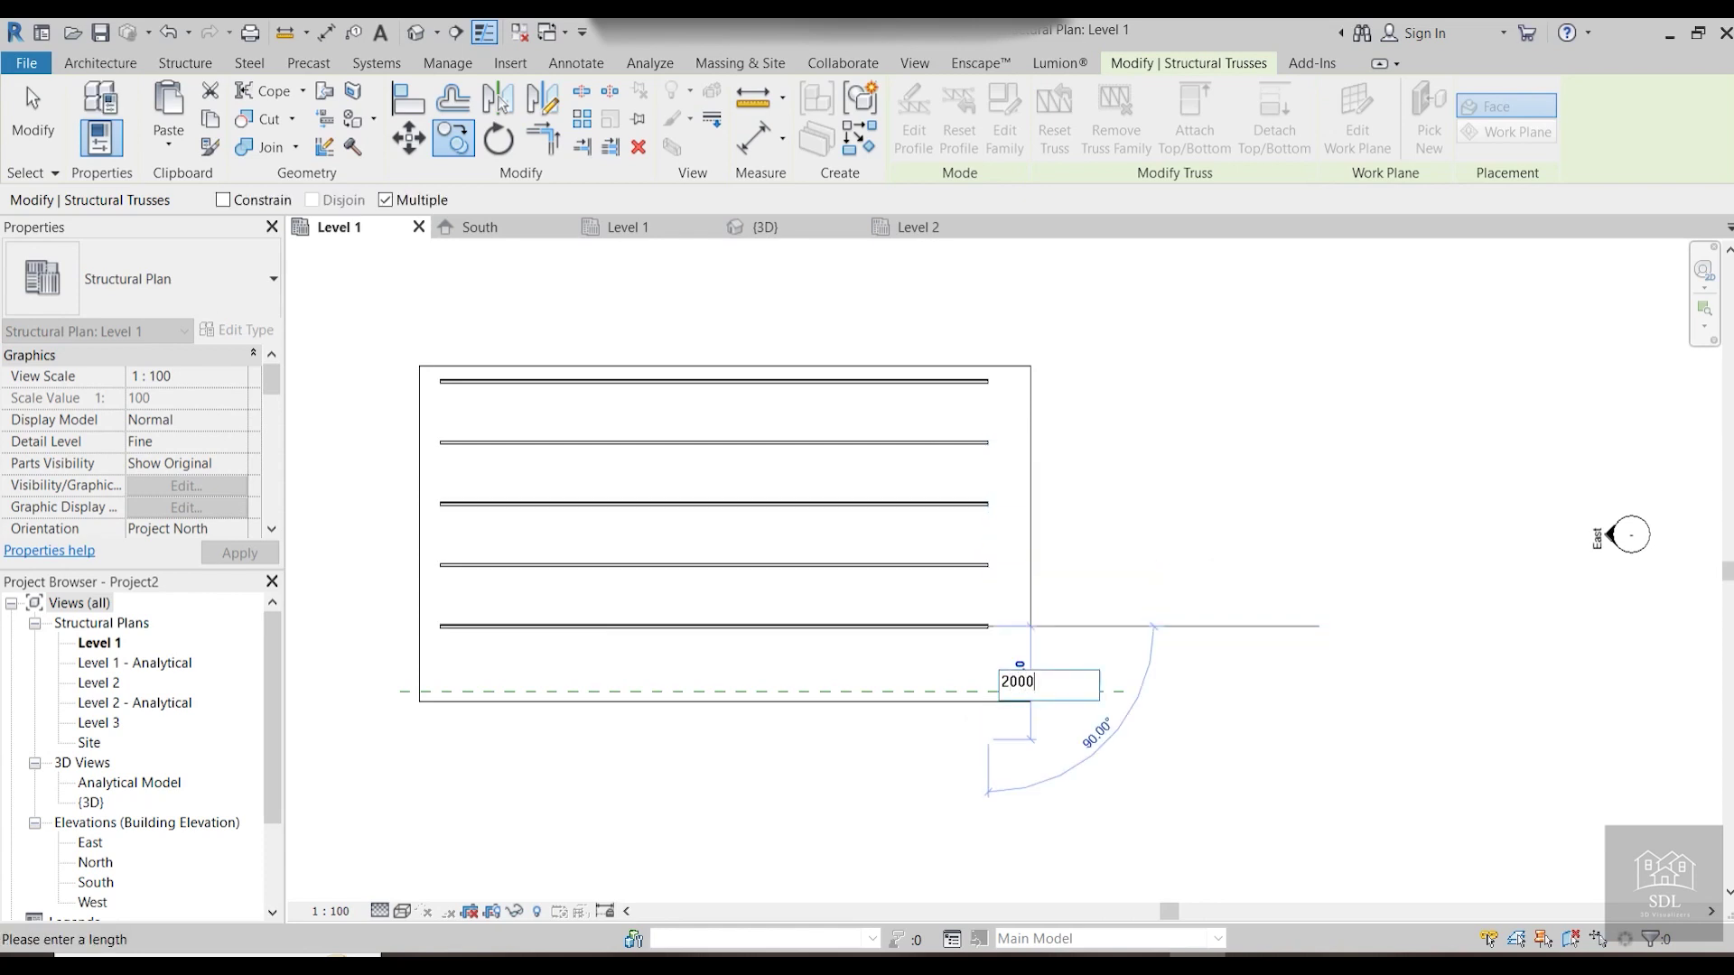
text(00)
key(Return)
key(Escape)
key(Escape)
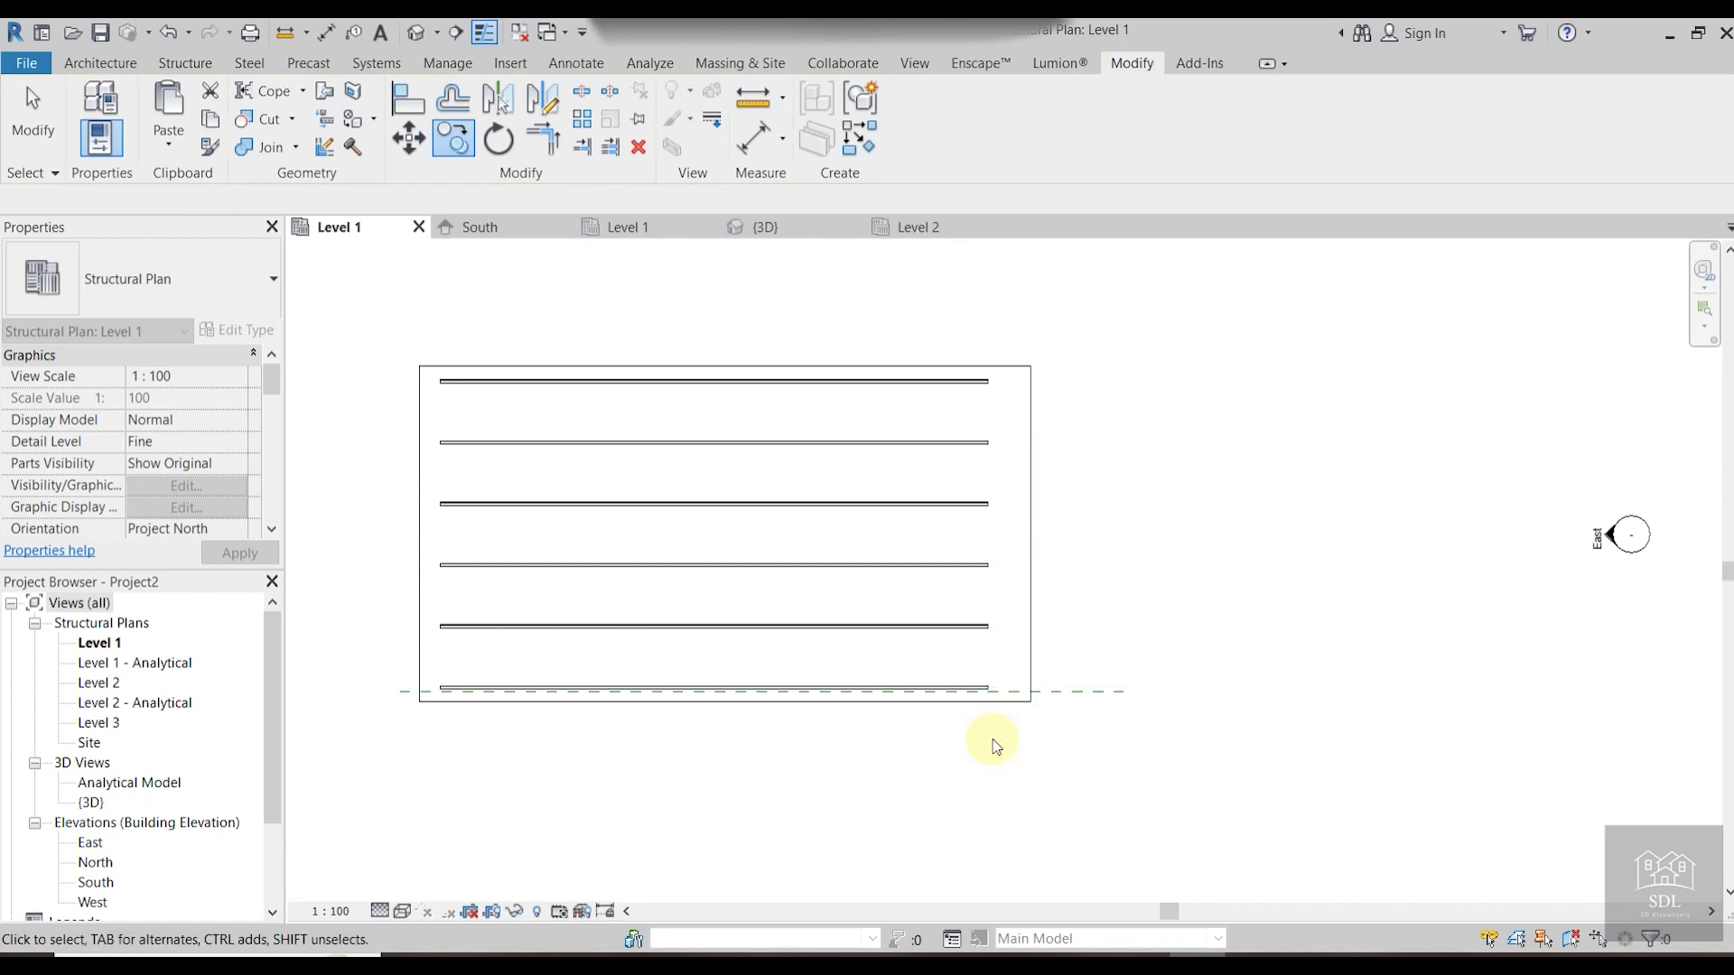
click(800, 233)
shift+middle_drag(989, 560, 1068, 650)
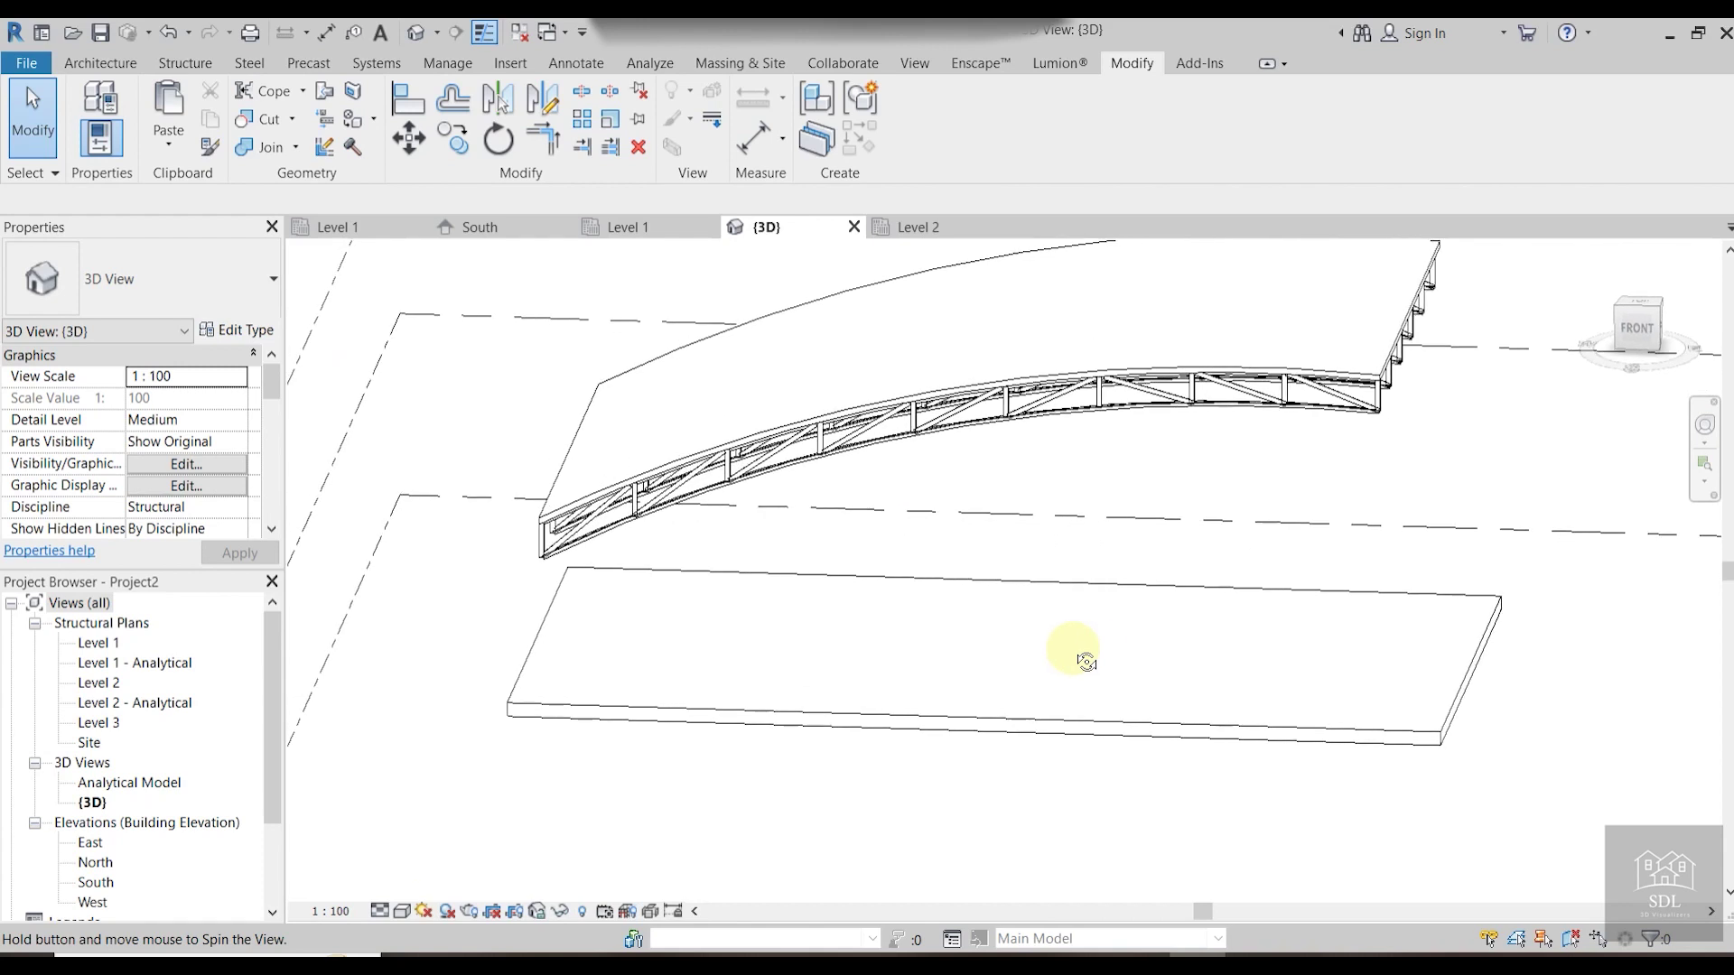
In the Level 1 plan, set up a Generic - 200mm structural wall with location line Finish Face: Interior and an unconnected height of 7000.
click(370, 235)
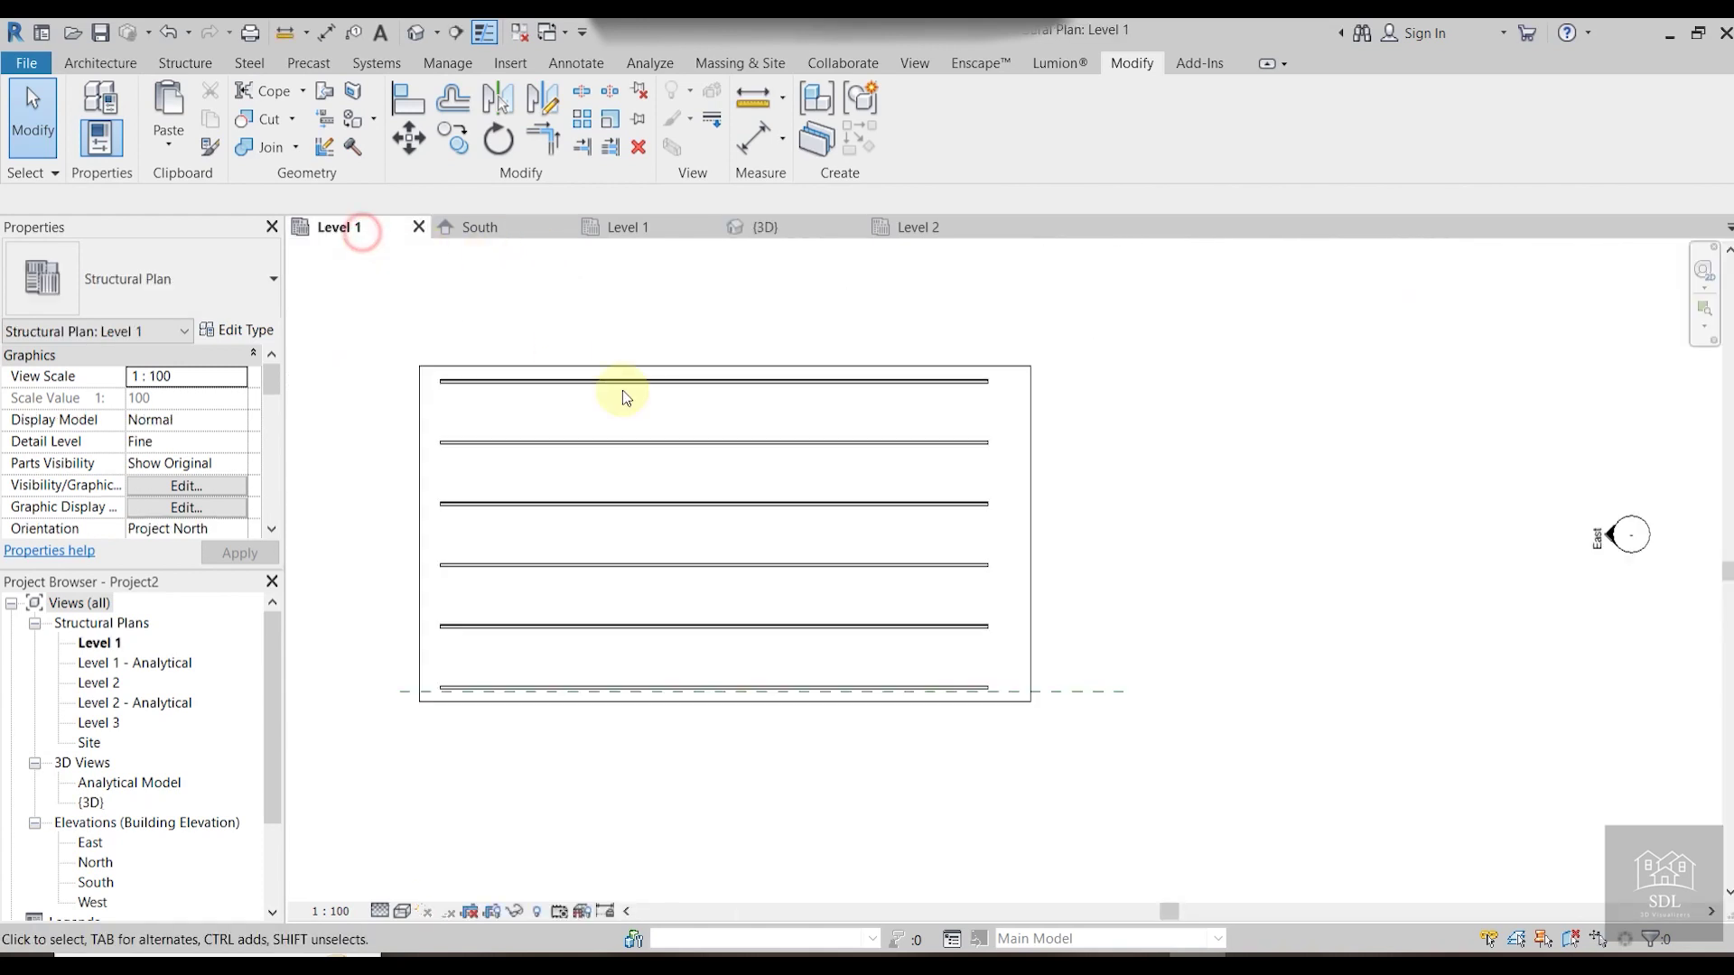
middle_drag(553, 561, 863, 560)
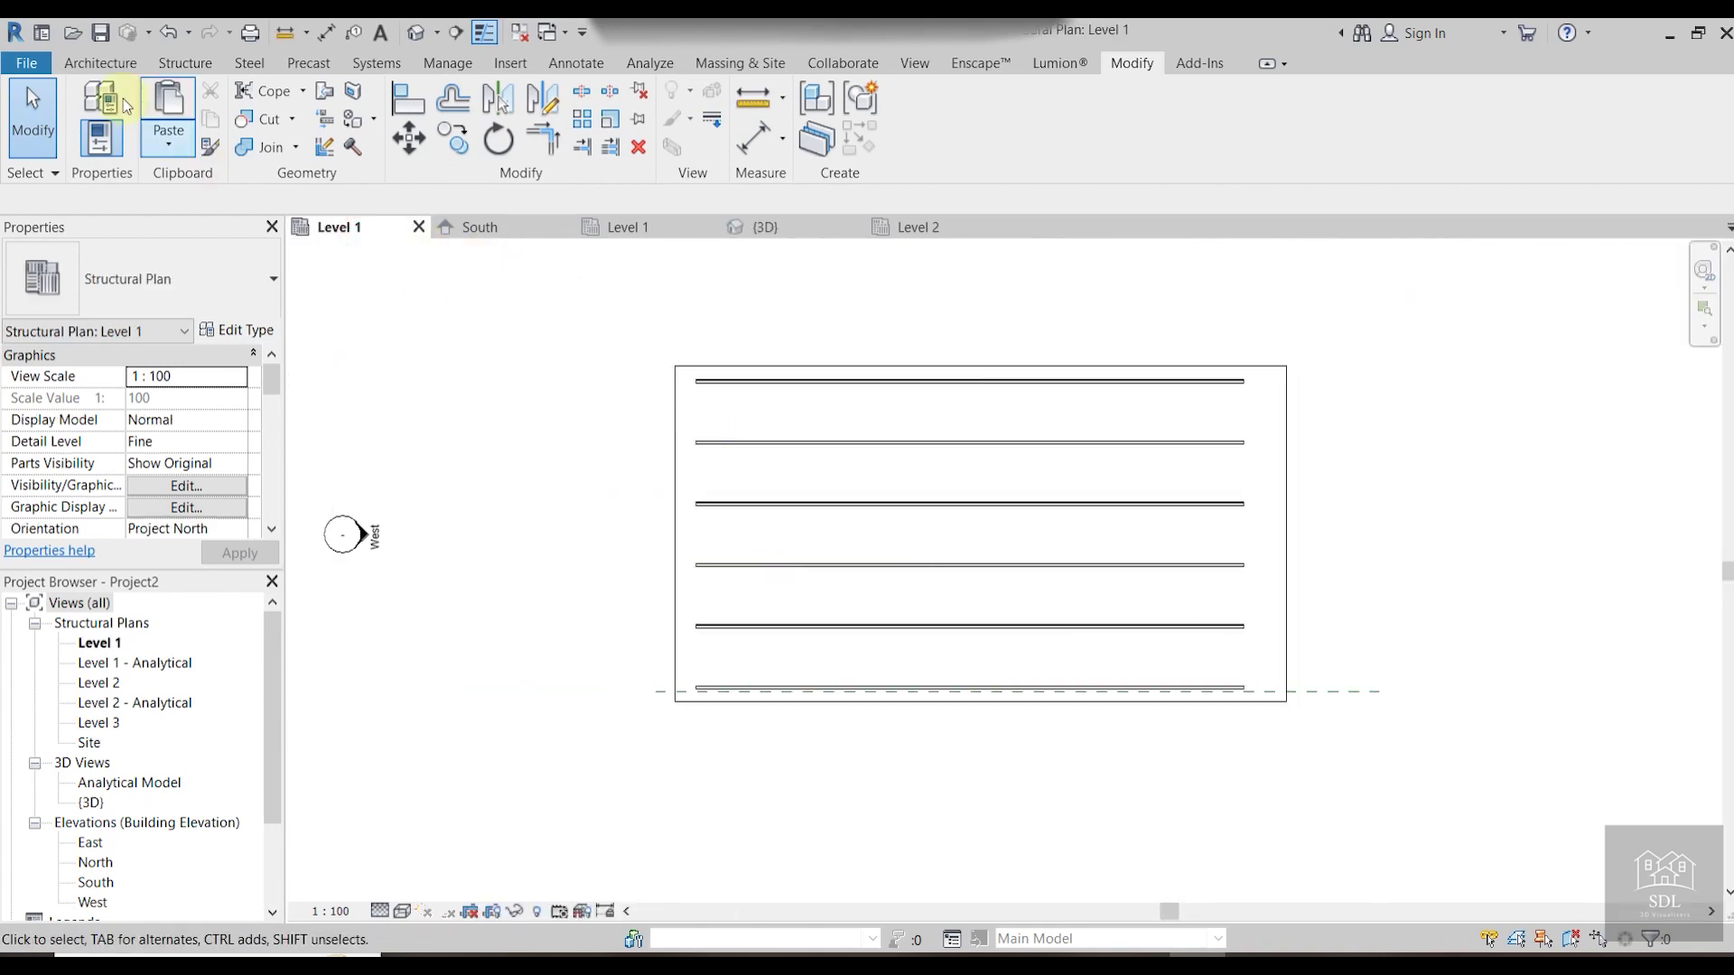
click(105, 65)
click(100, 151)
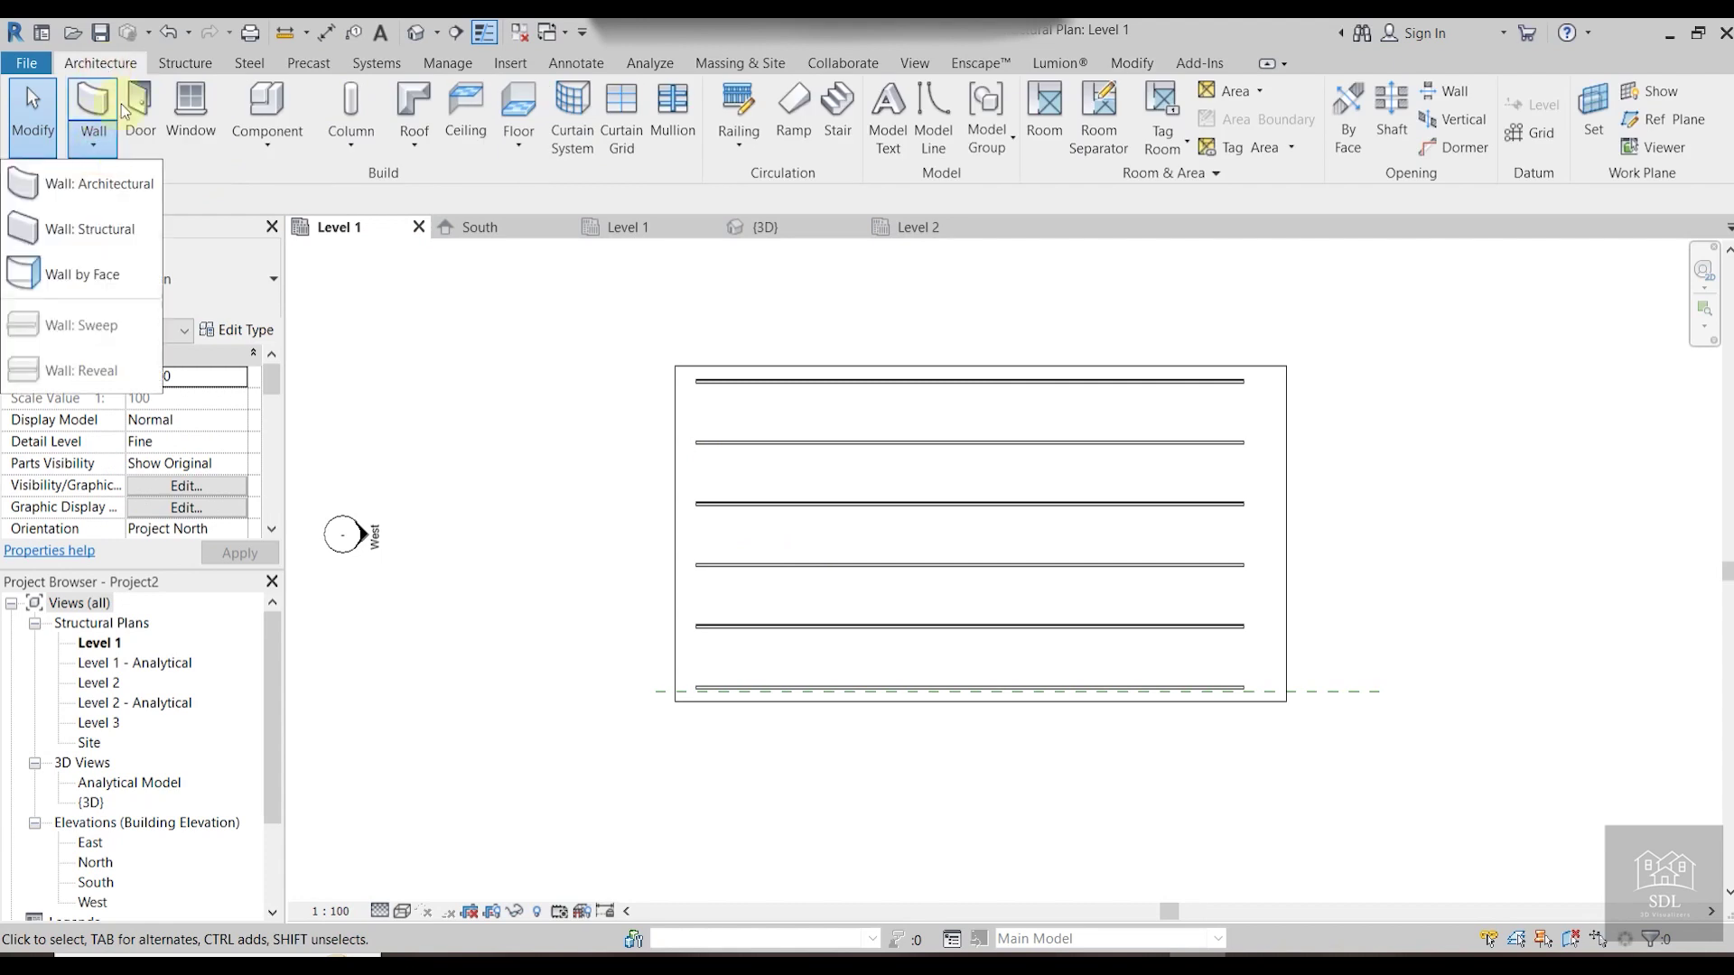
click(195, 63)
click(138, 140)
click(113, 183)
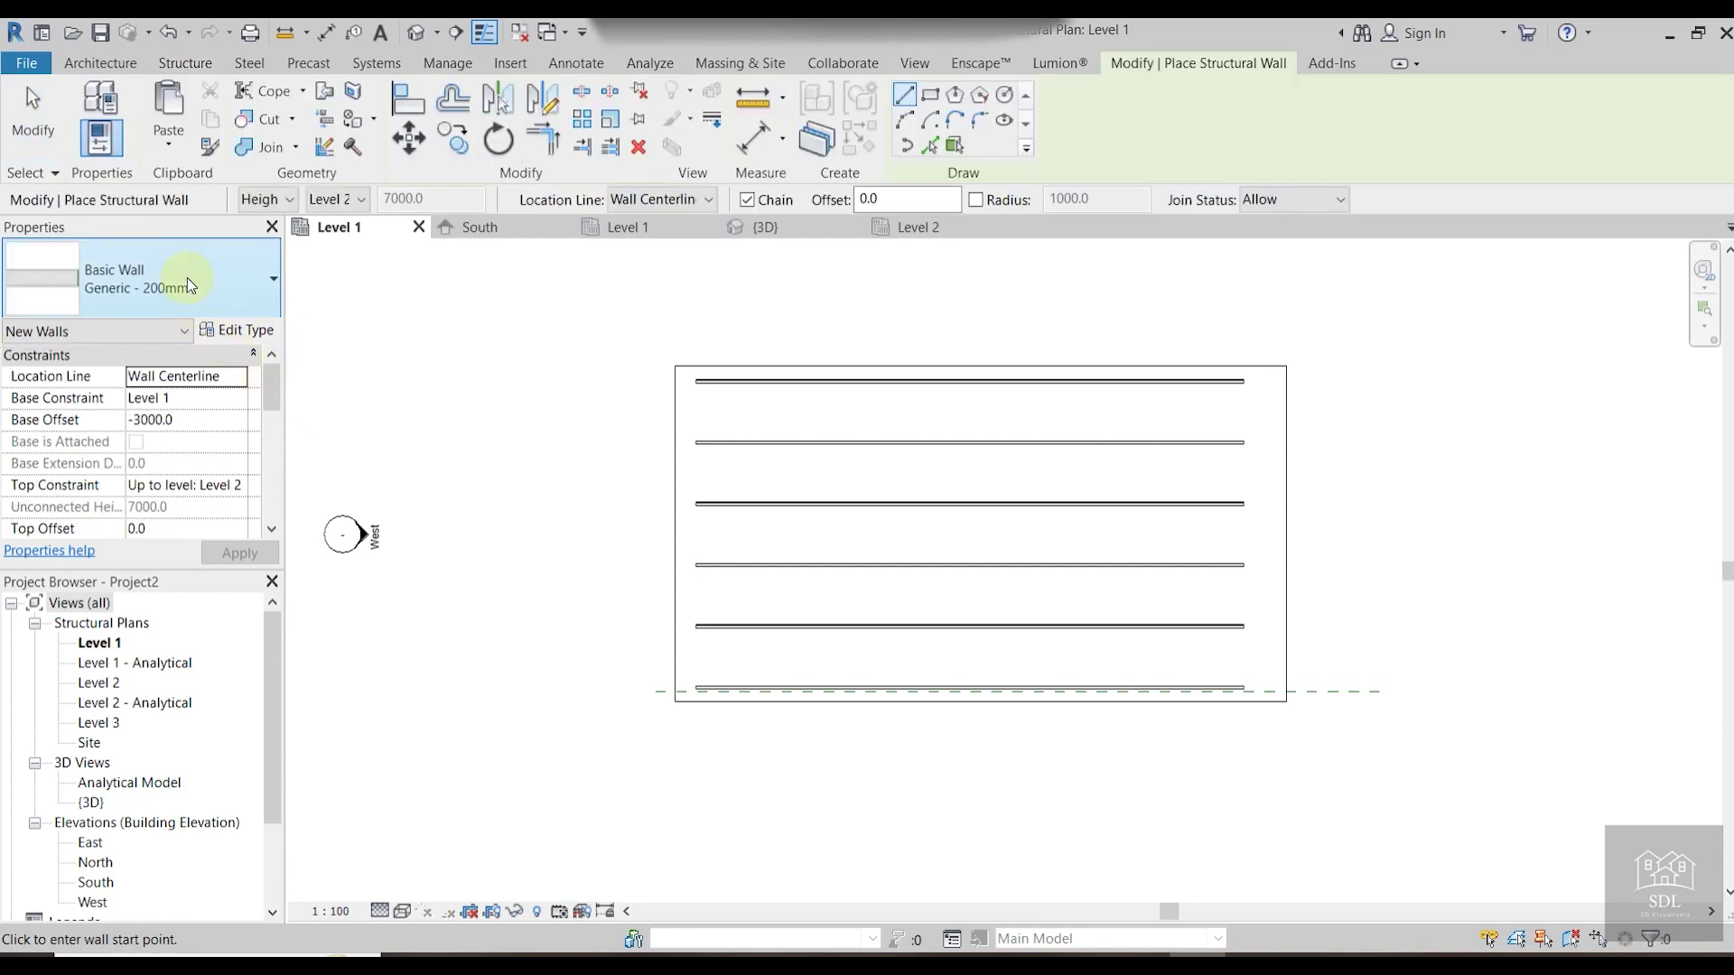
click(662, 200)
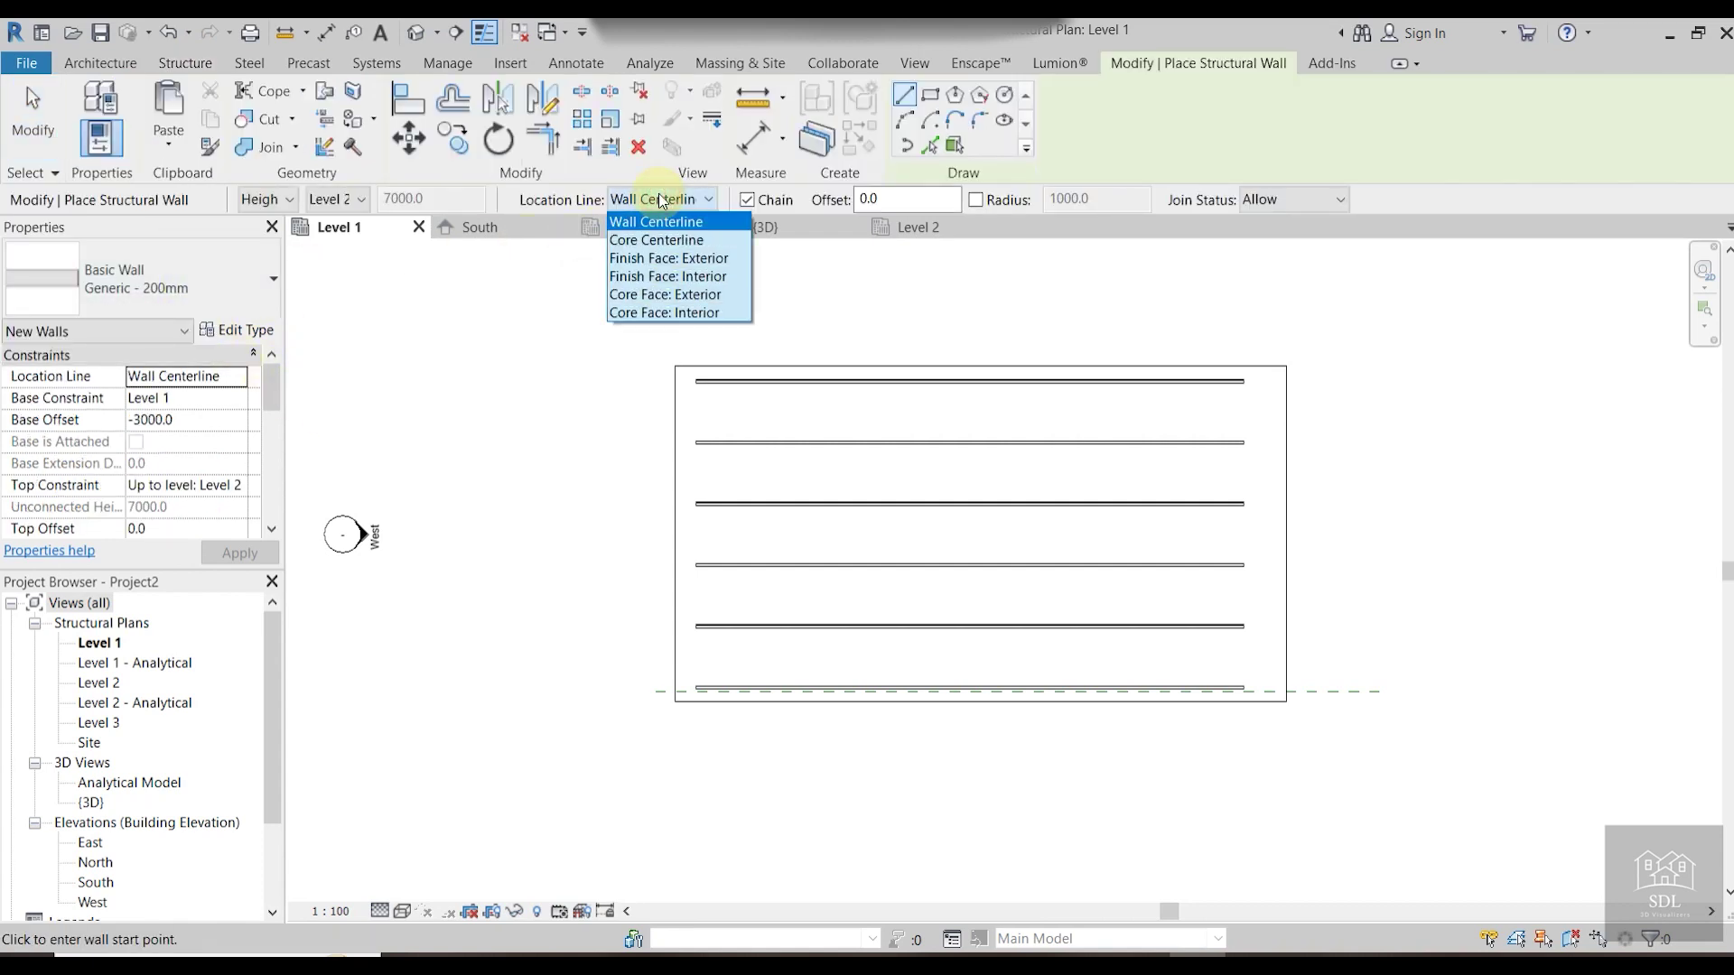
click(691, 277)
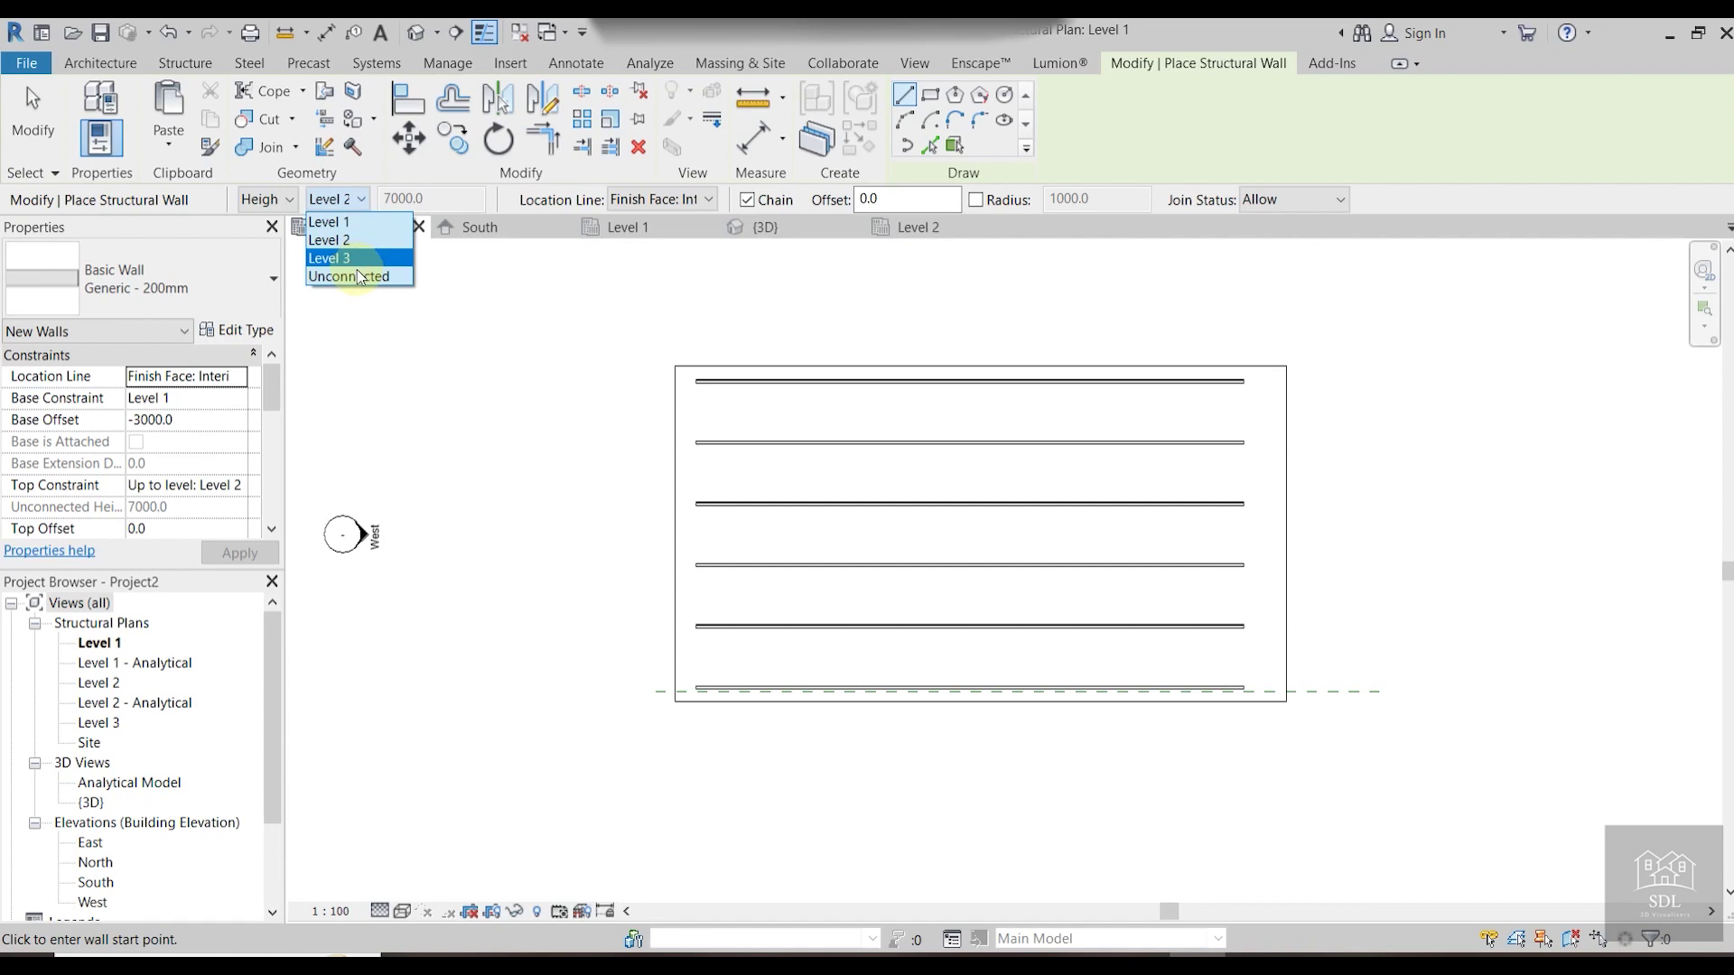
click(359, 268)
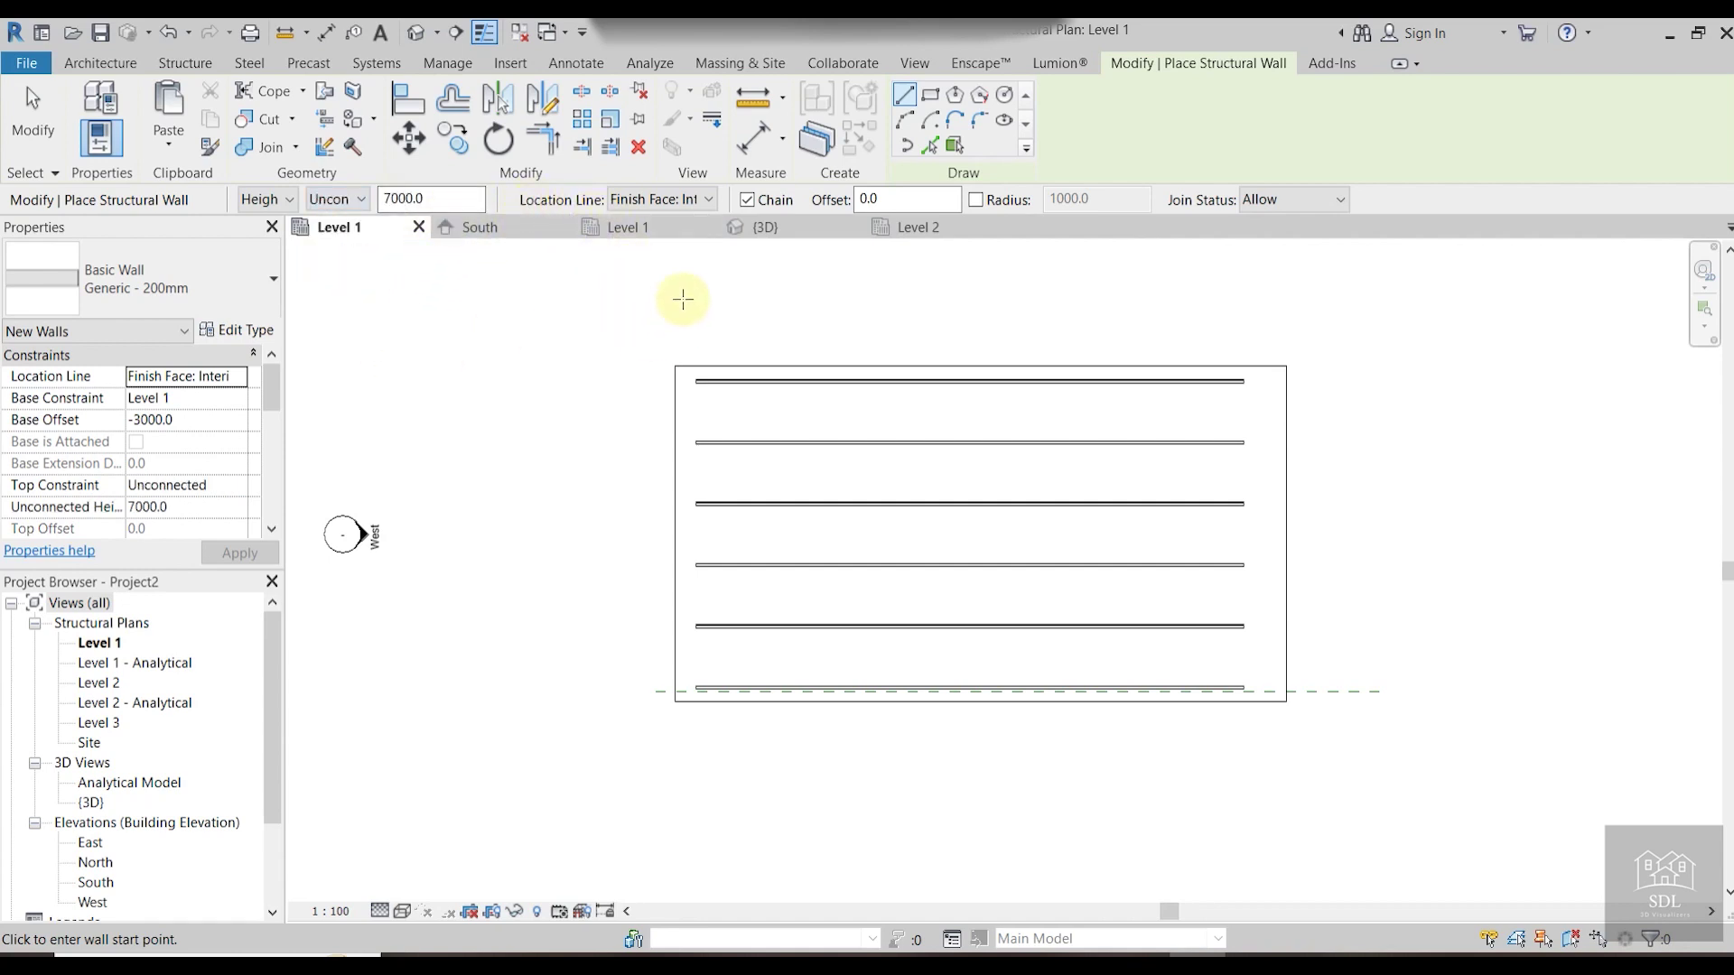
Draw the structural wall along the full length of the floor's west edge and end the wall command.
click(674, 367)
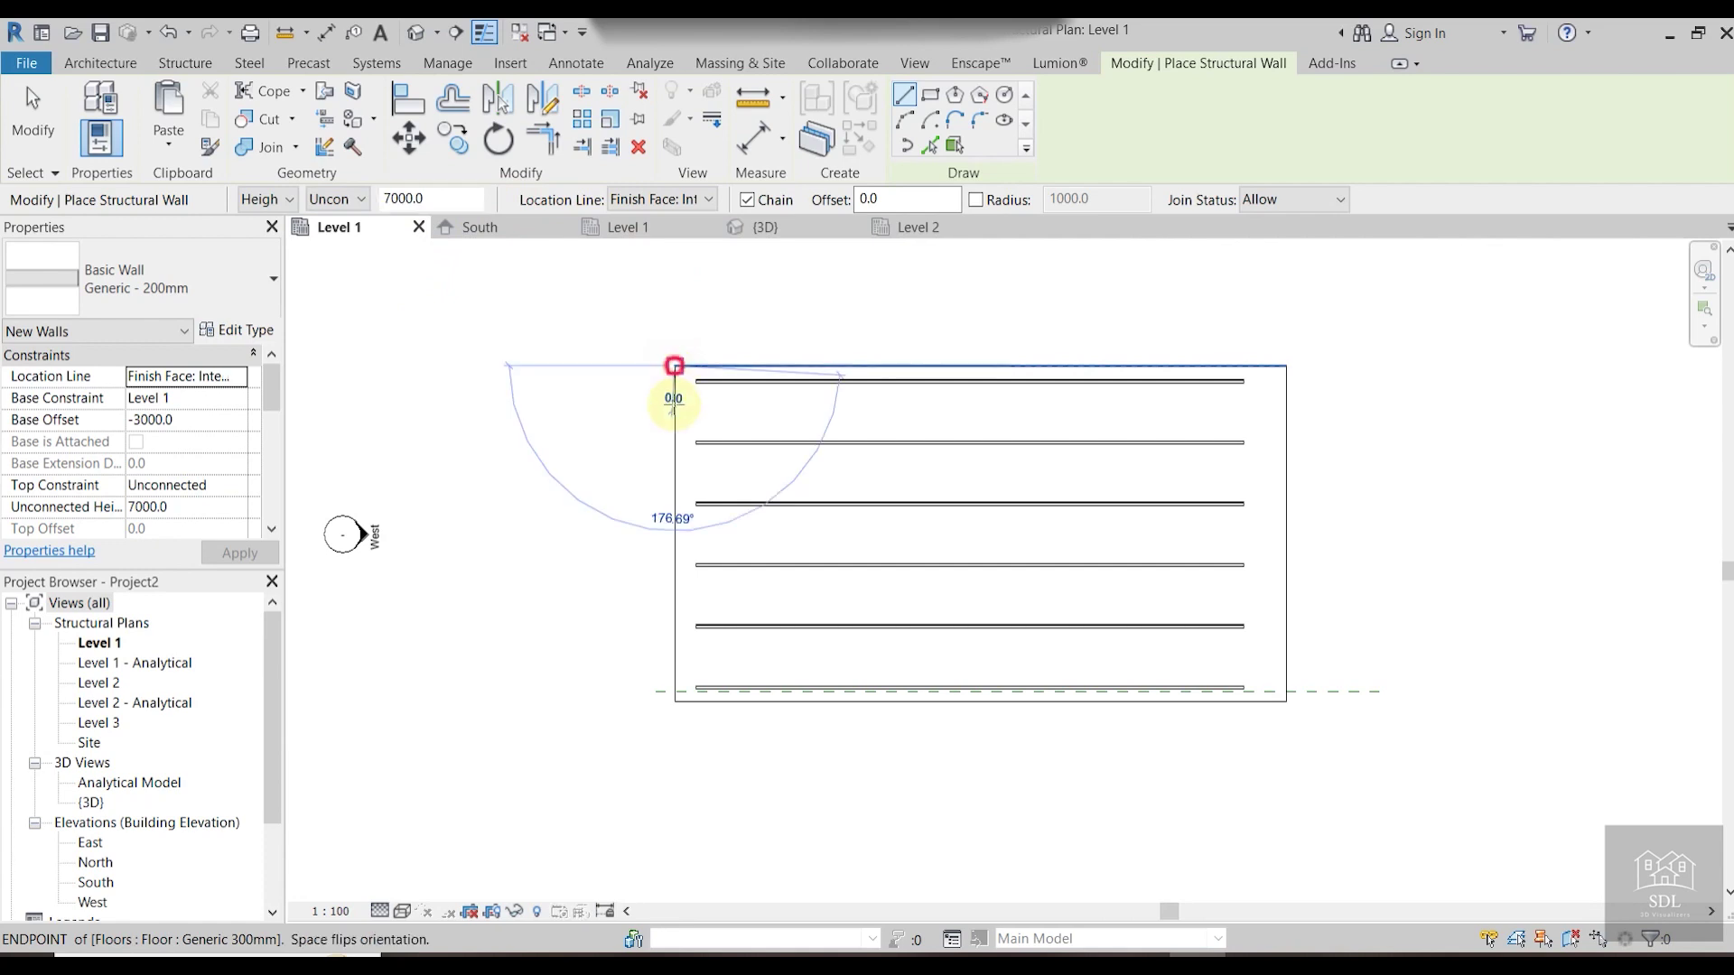
click(674, 697)
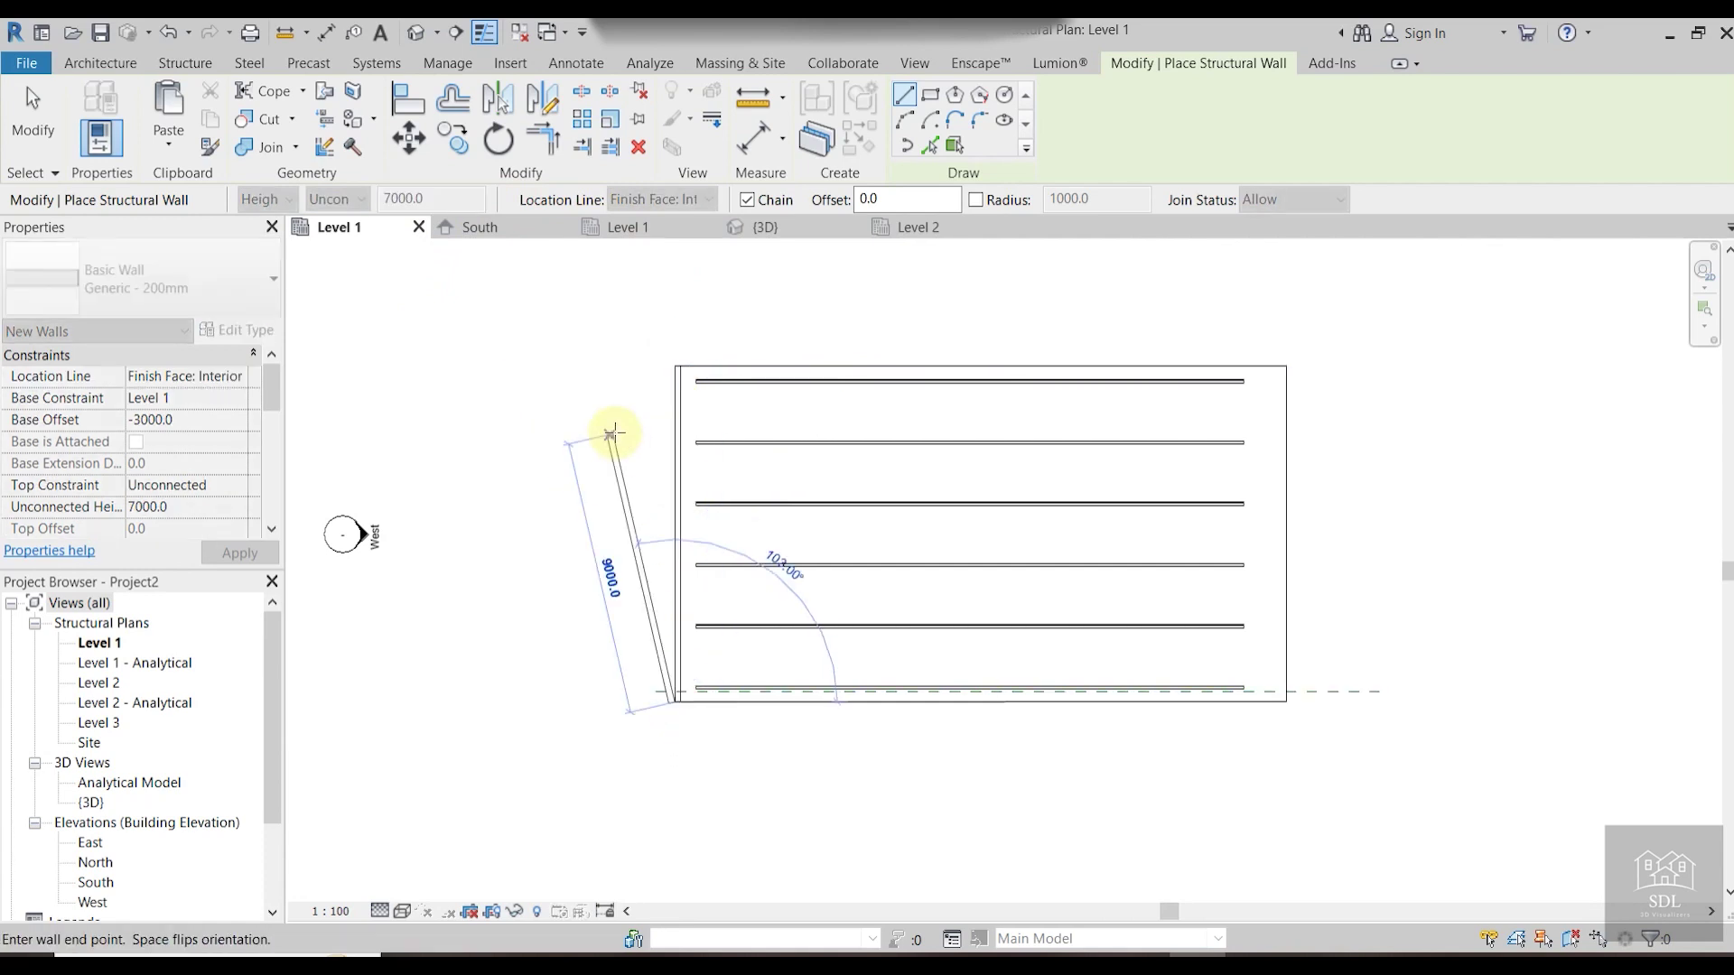
key(Escape)
key(Escape)
Select the new wall in the 3D view and set its base offset to 0.
click(792, 227)
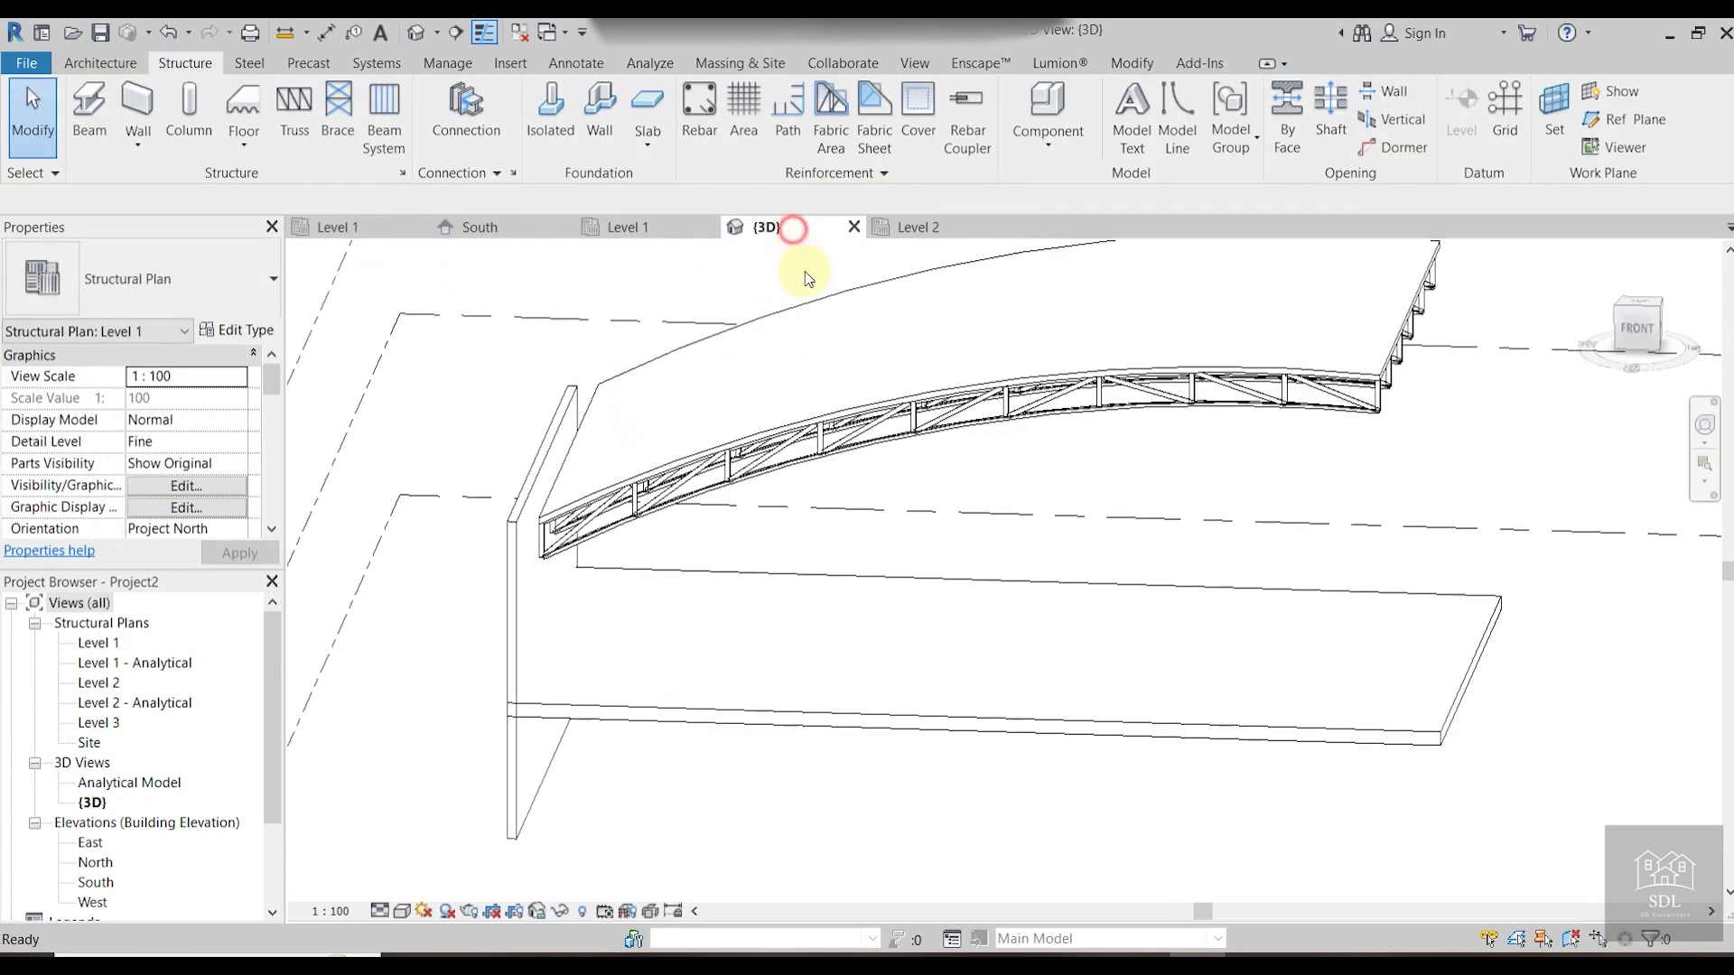
shift+middle_drag(821, 534, 735, 587)
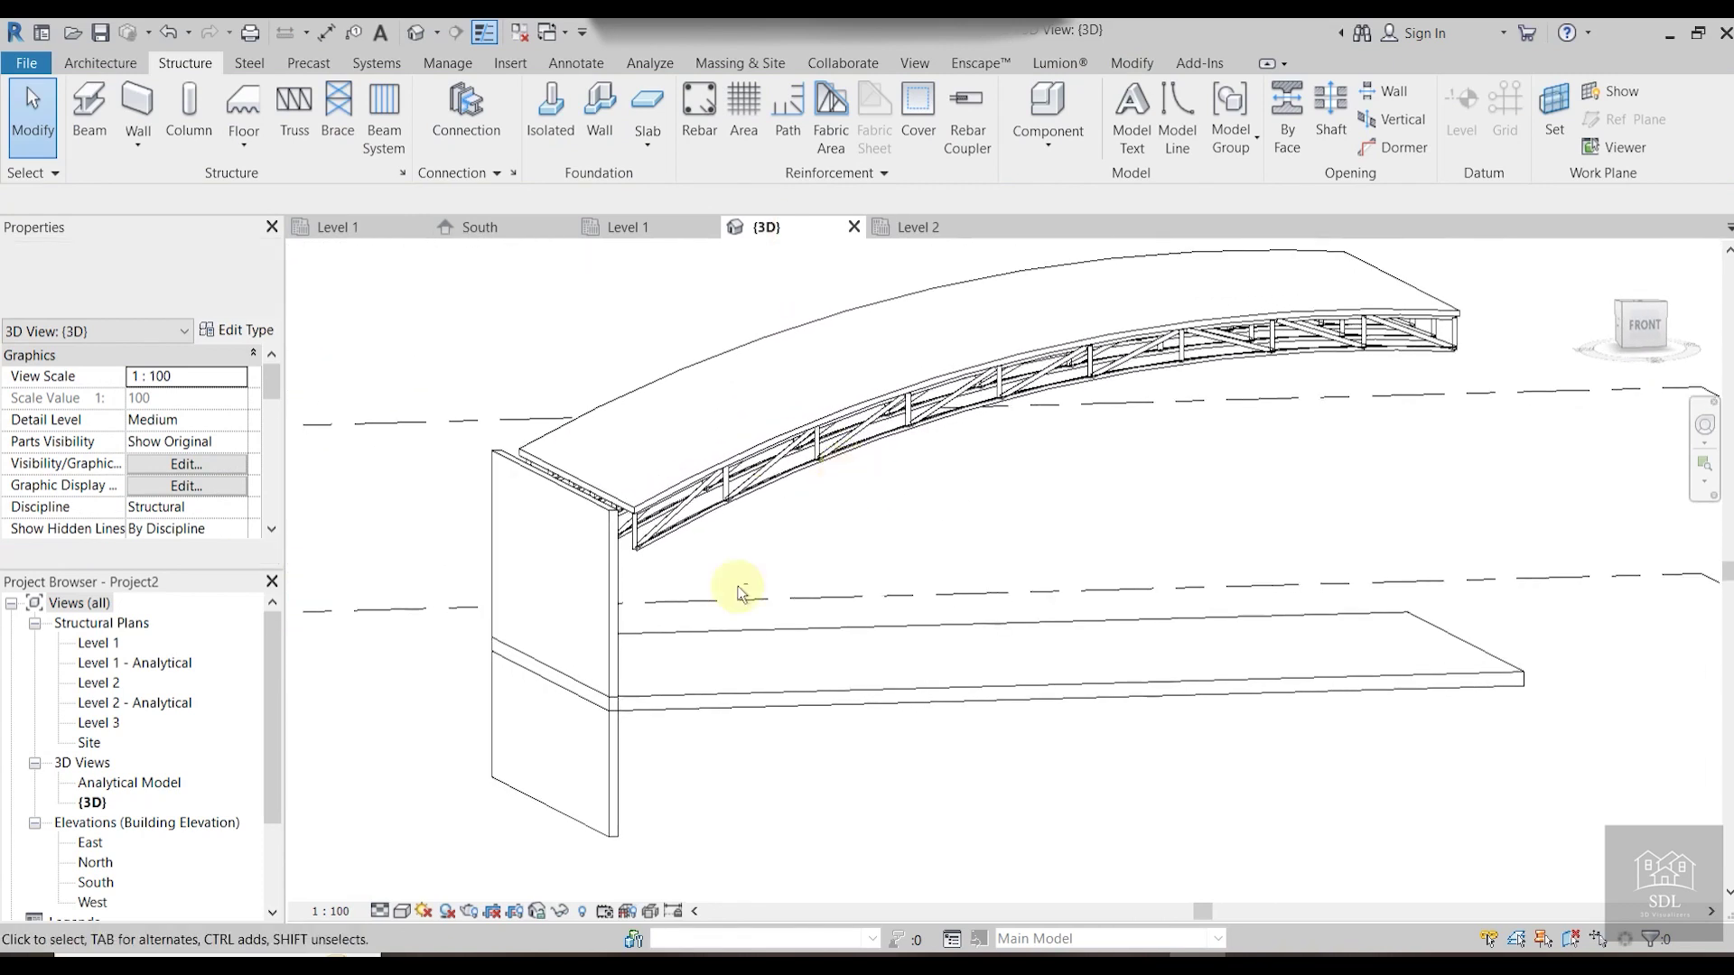
click(617, 685)
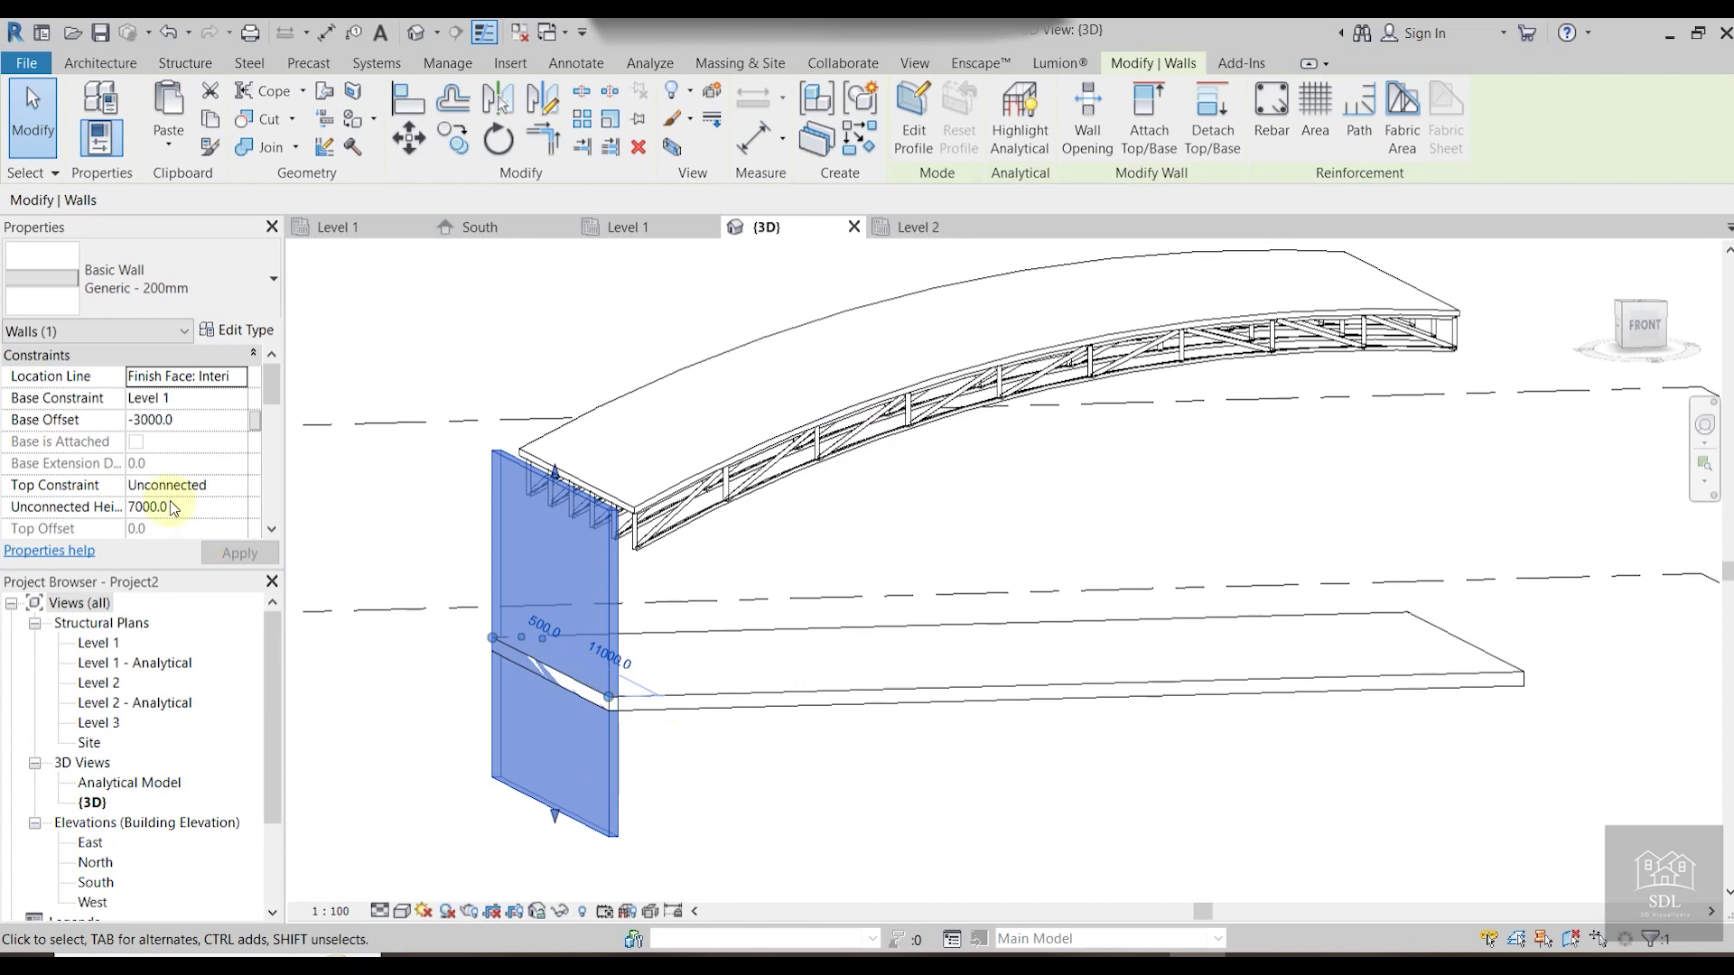
click(200, 420)
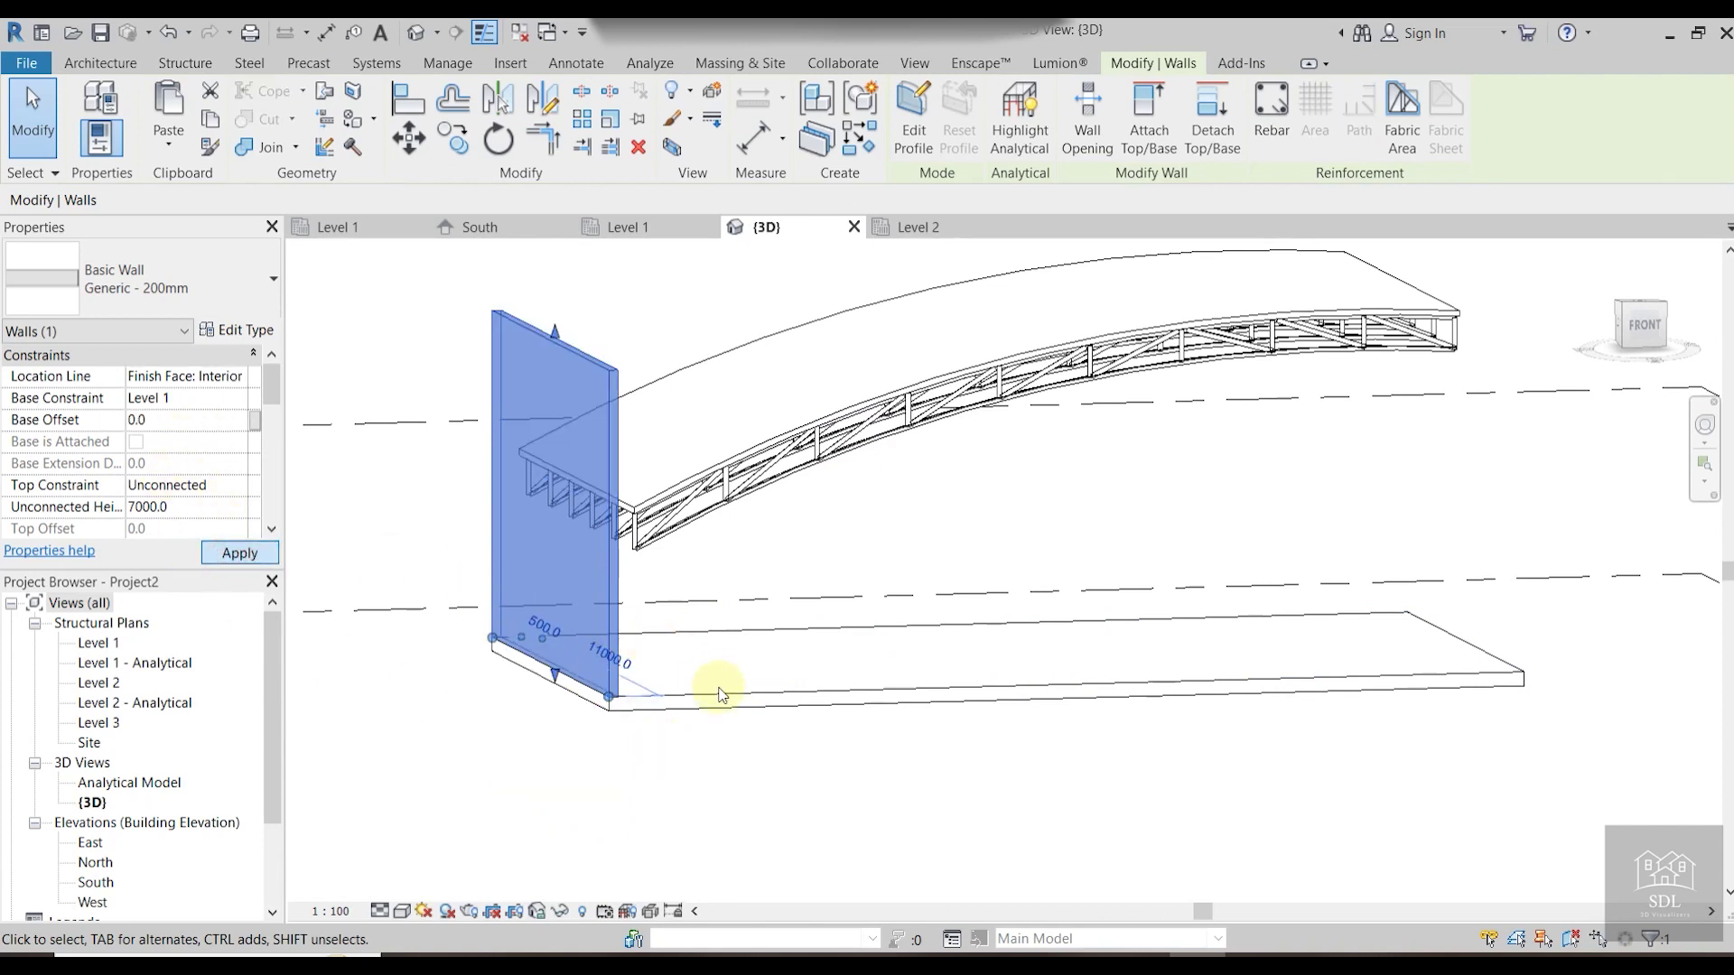
Align the wall's inner face with the roof's low end edge in the 3D view.
mouse_move(720, 770)
shift+middle_down()
mouse_move(660, 799)
mouse_move(691, 778)
shift+middle_up()
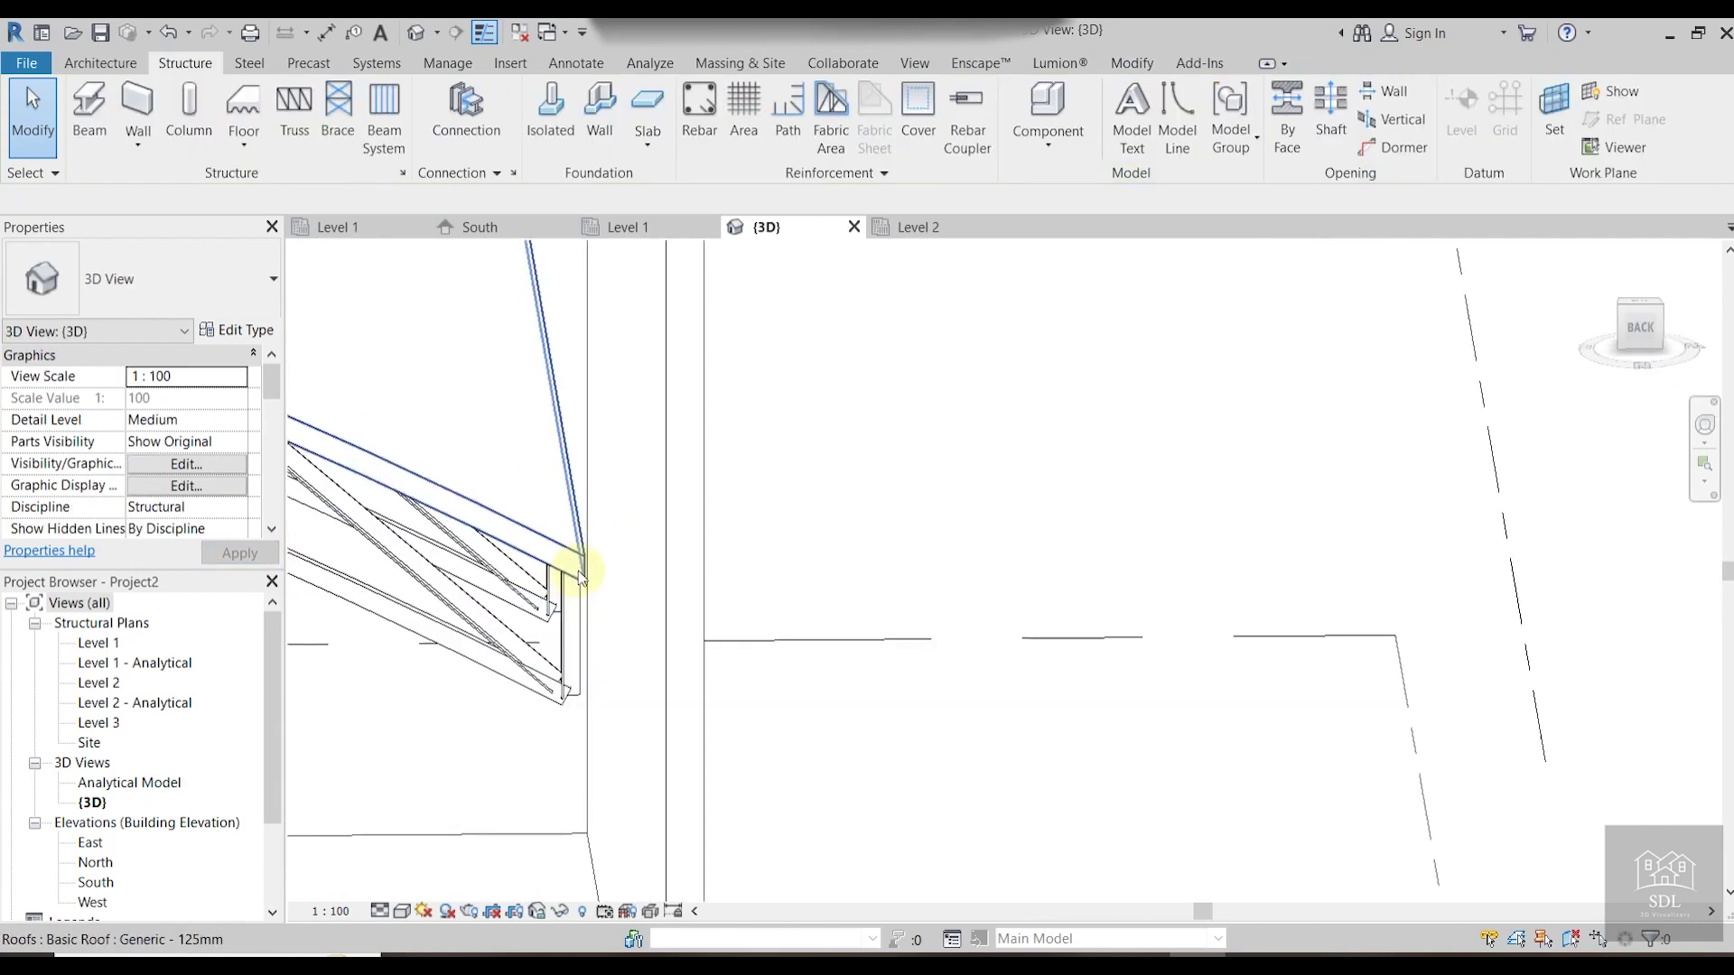
scroll(586, 565, up, 1)
shift+middle_drag(586, 565, 579, 567)
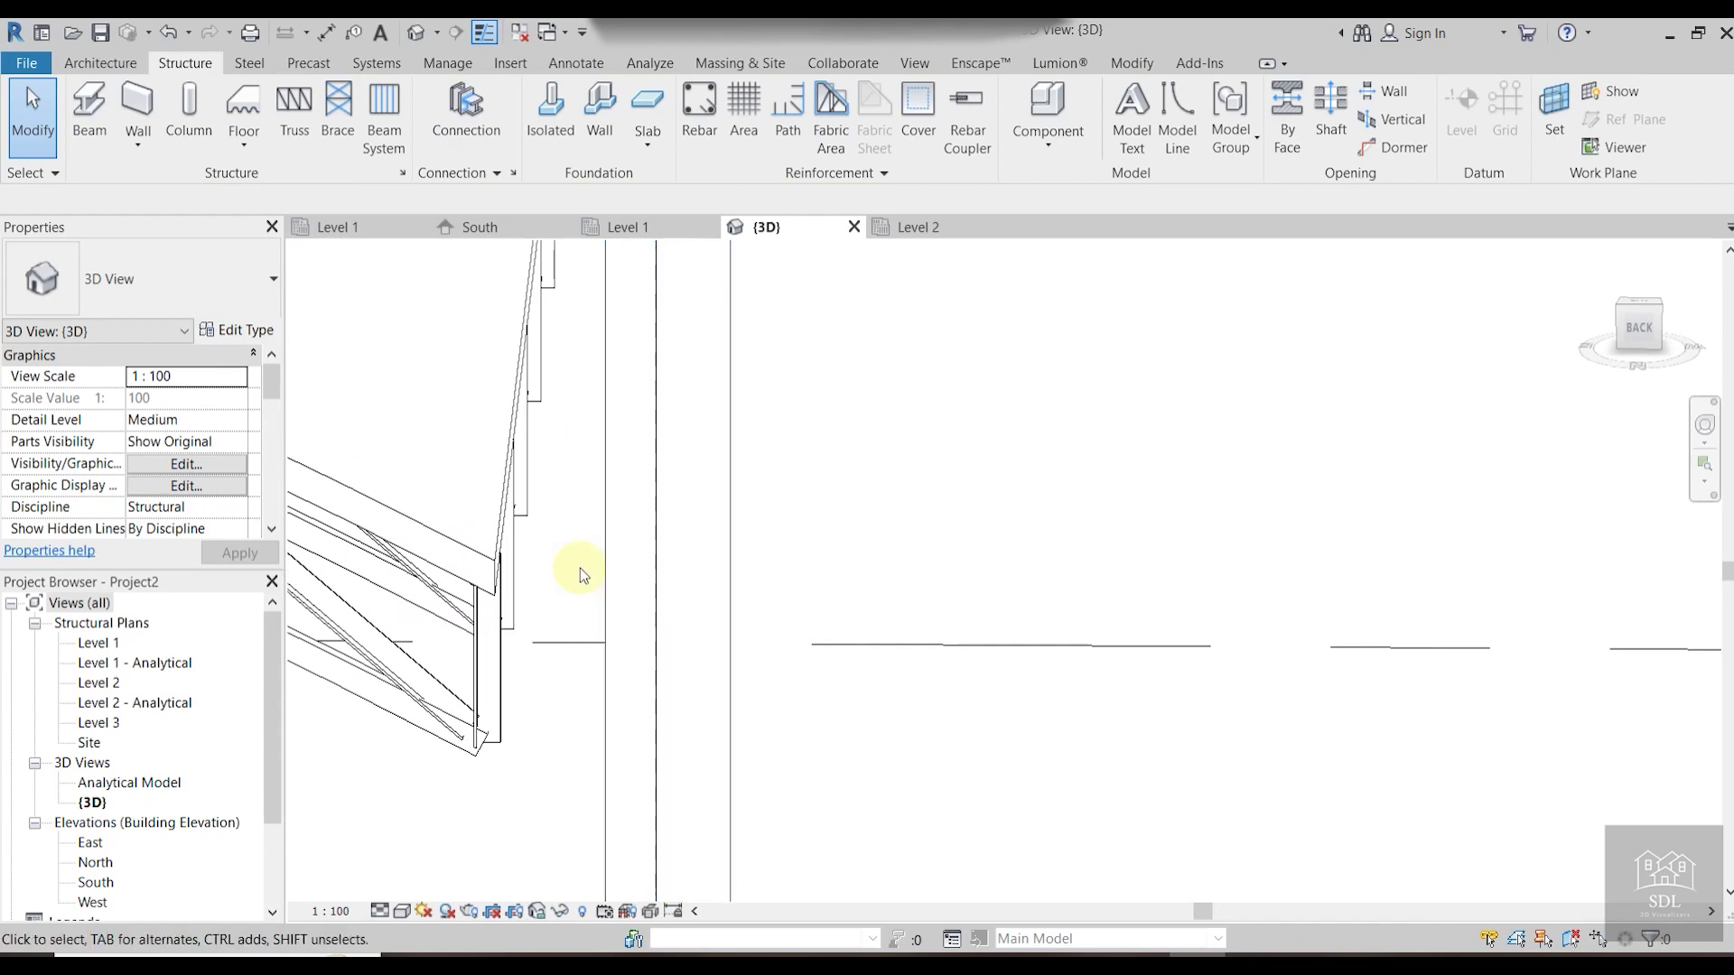
key(a)
key(l)
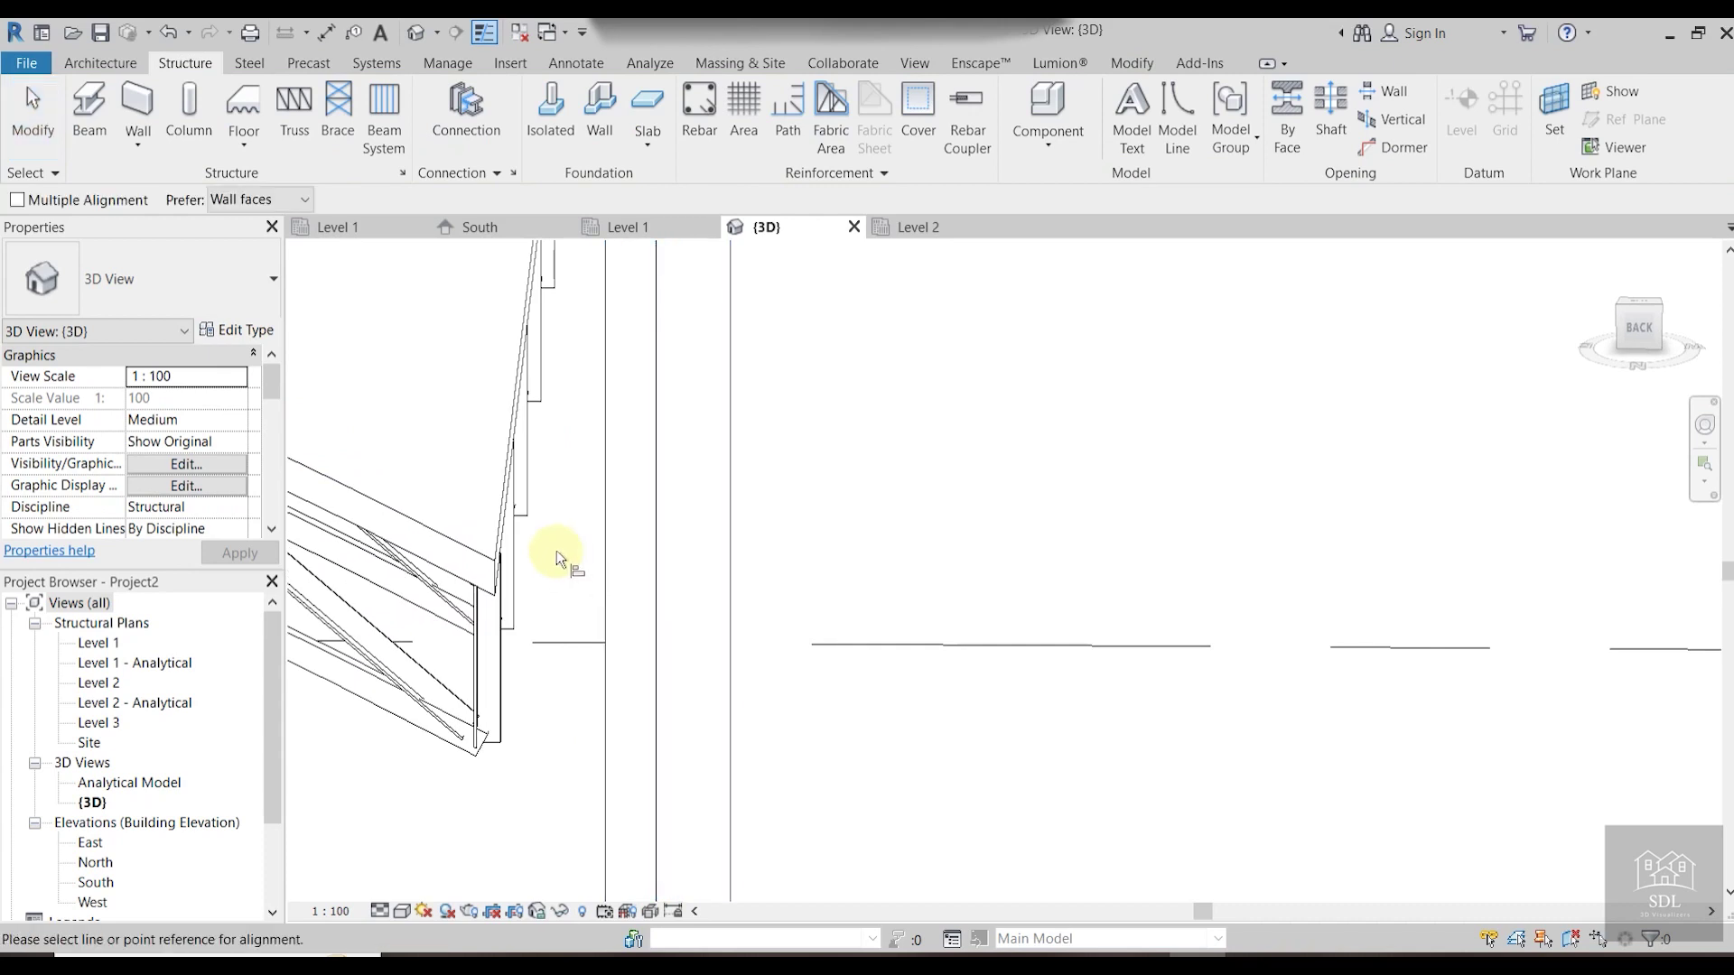
click(501, 549)
shift+middle_drag(601, 600, 670, 612)
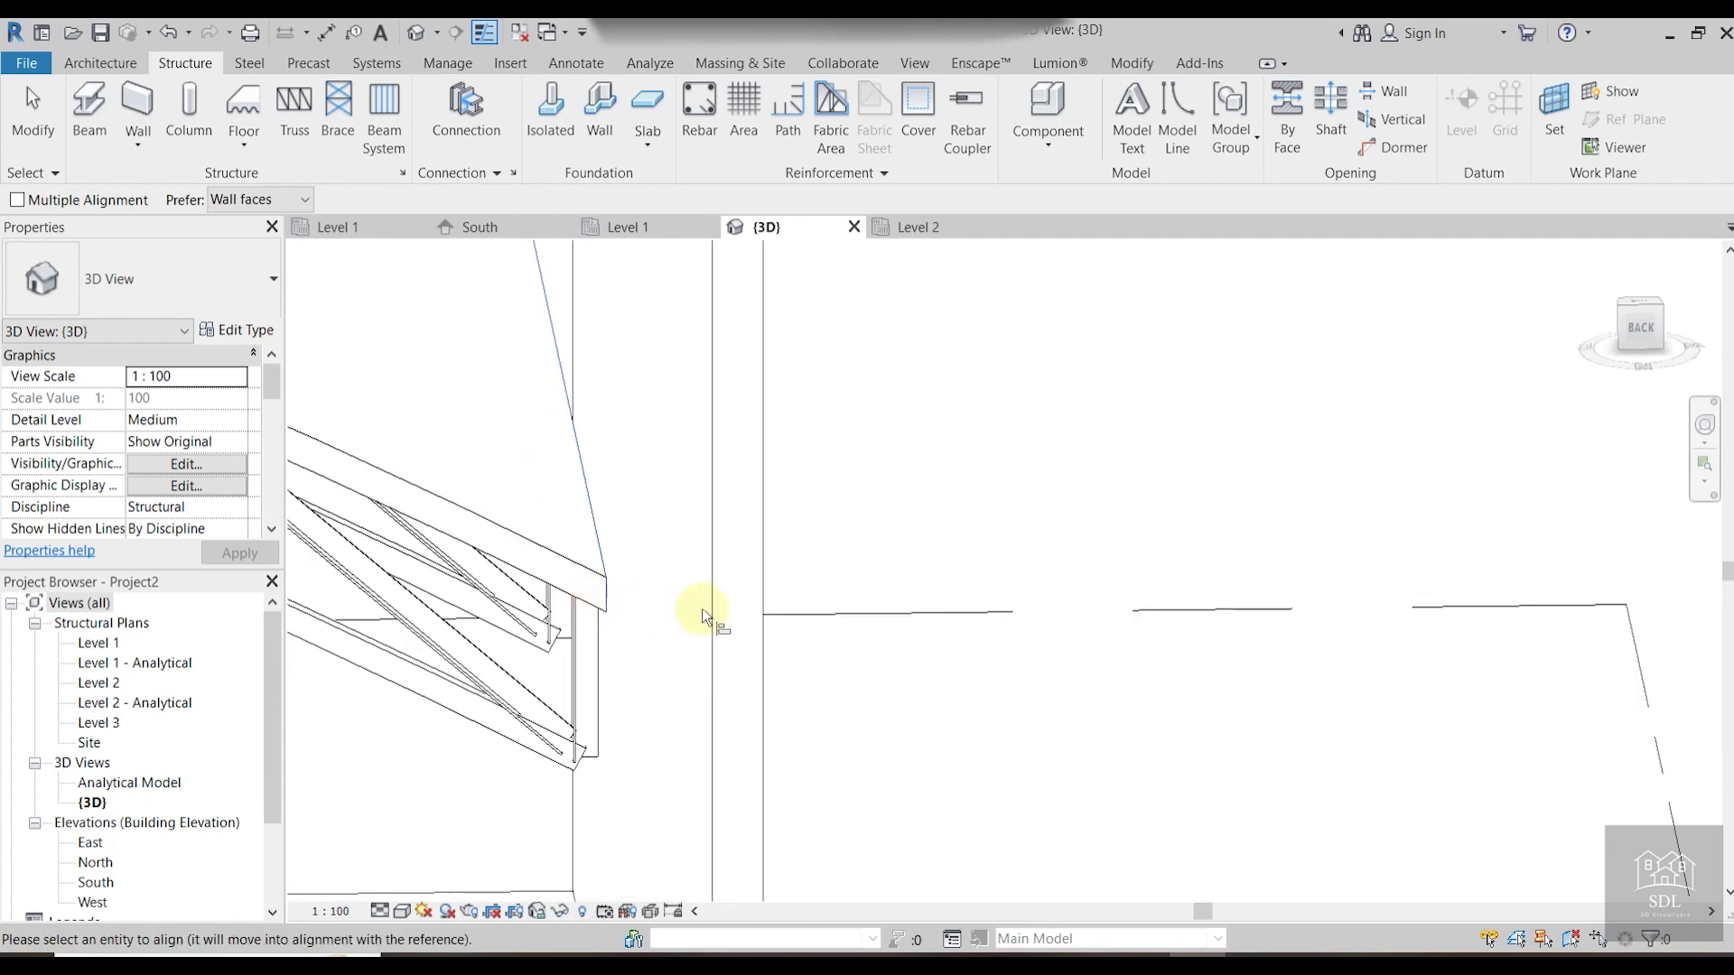
click(711, 611)
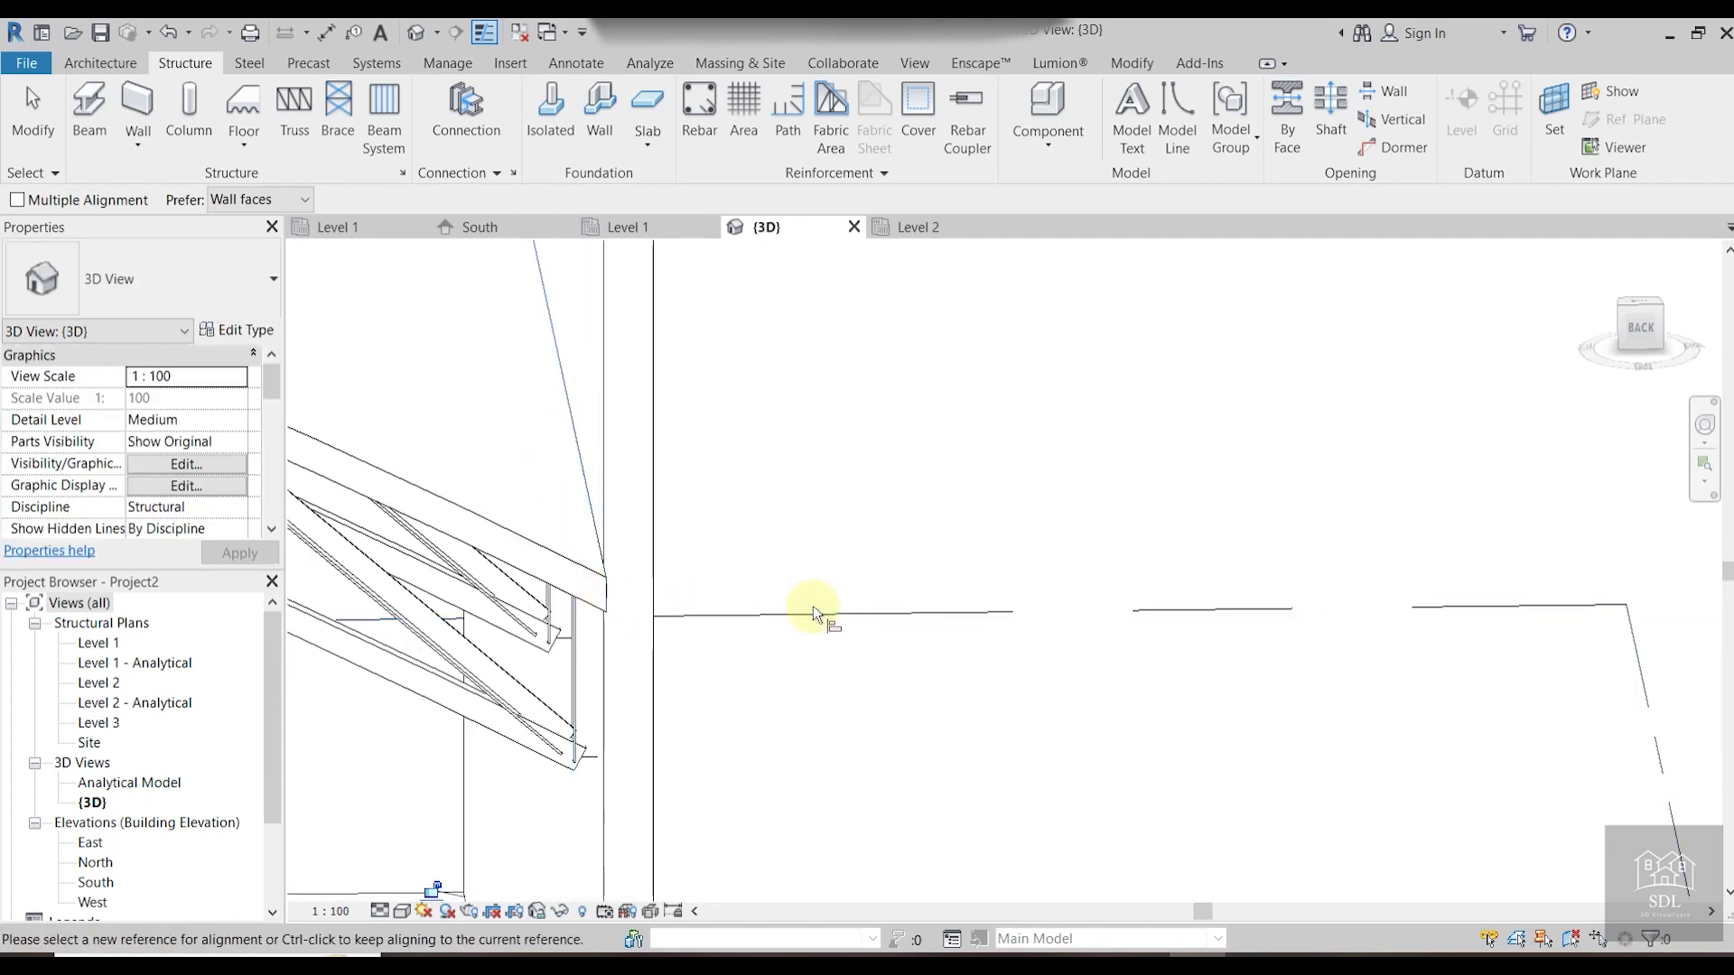
scroll(815, 615, down, 7)
key(Escape)
key(Escape)
shift+middle_drag(838, 717, 780, 714)
click(404, 911)
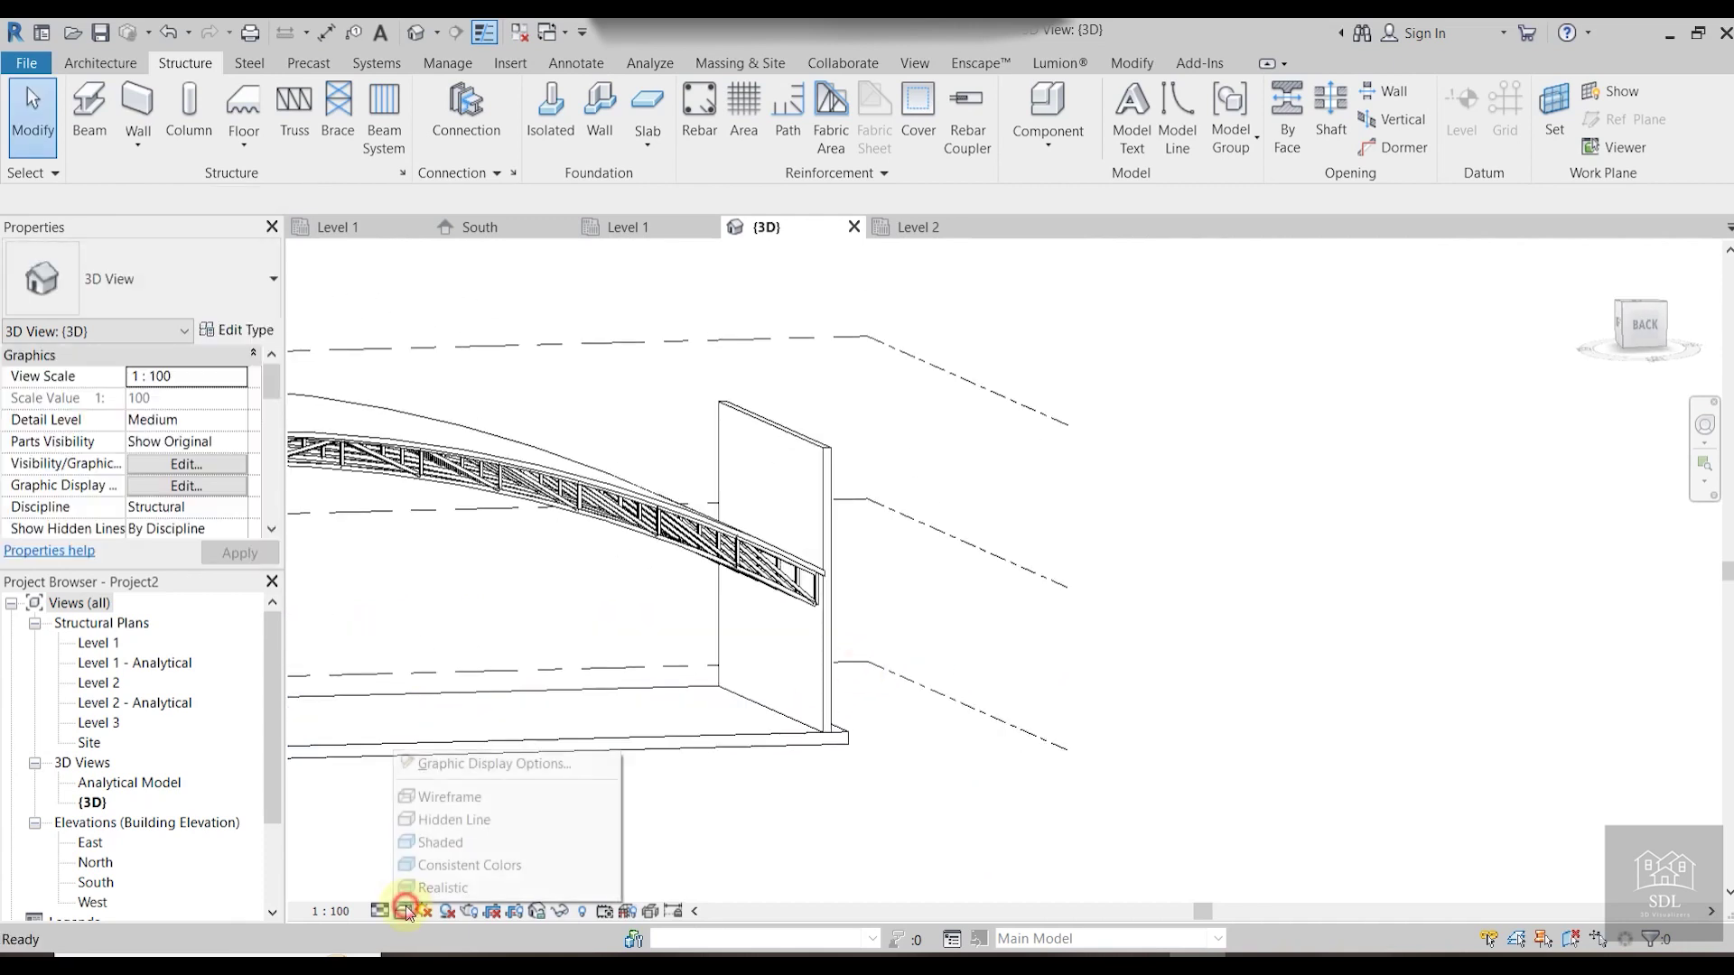
click(736, 787)
shift+middle_drag(759, 790, 609, 874)
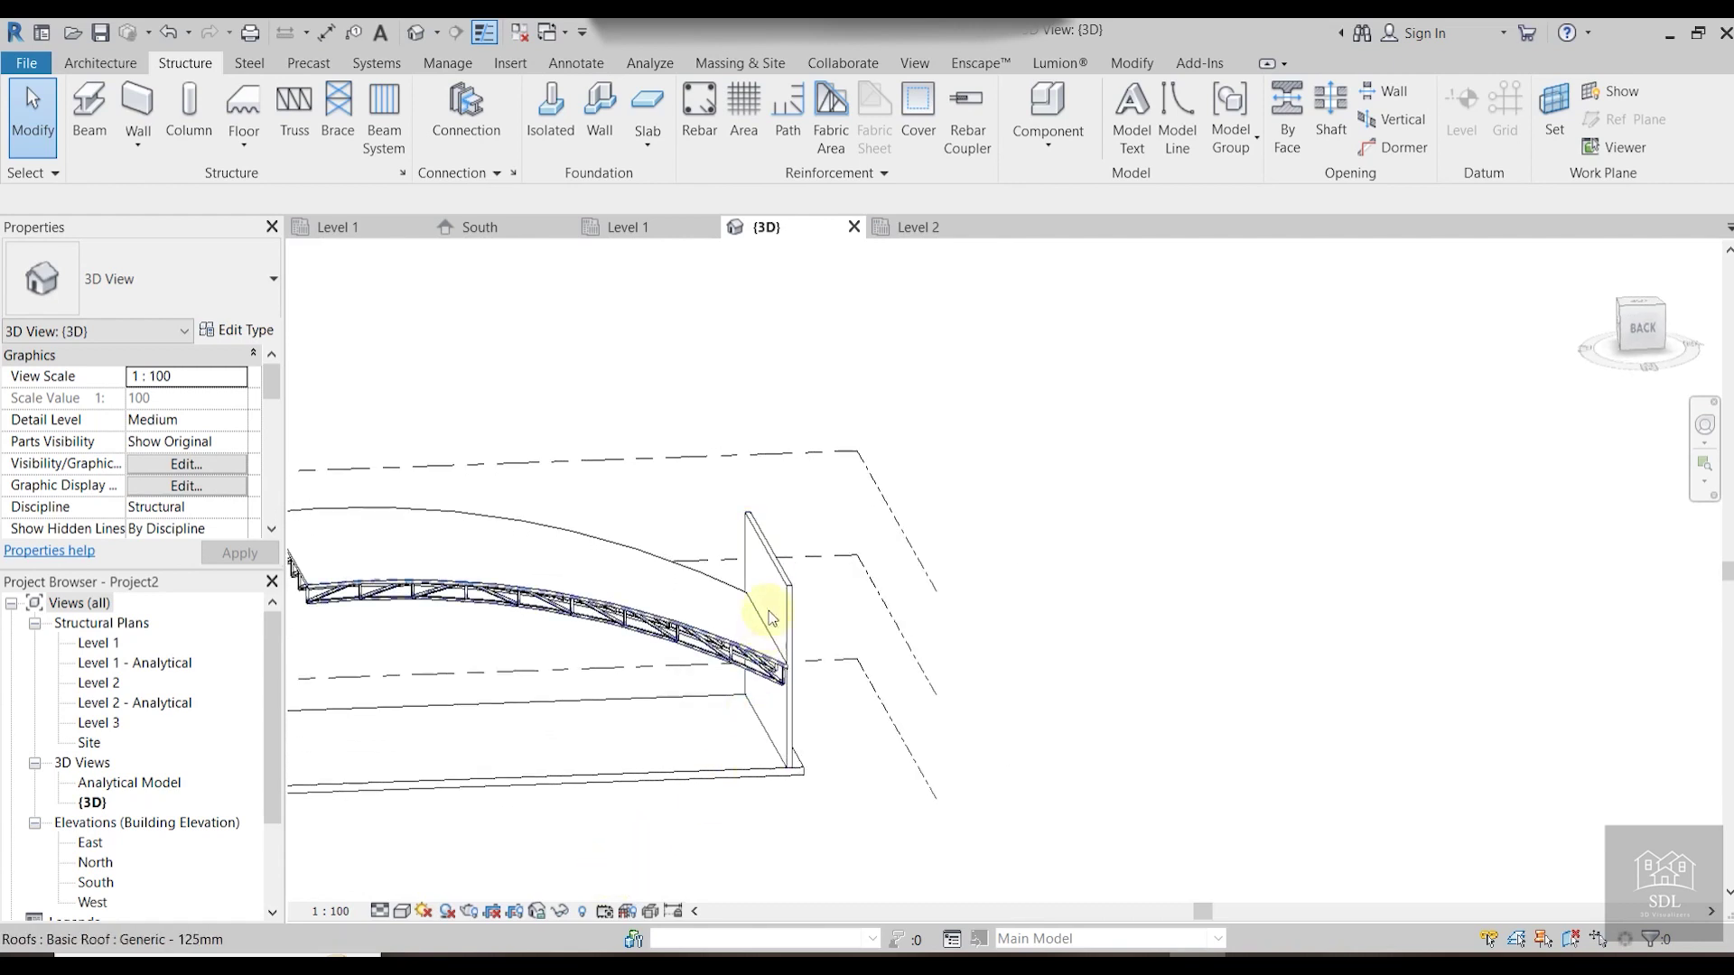
In the South elevation, set the new wall's top constraint up to Level 2.
click(495, 231)
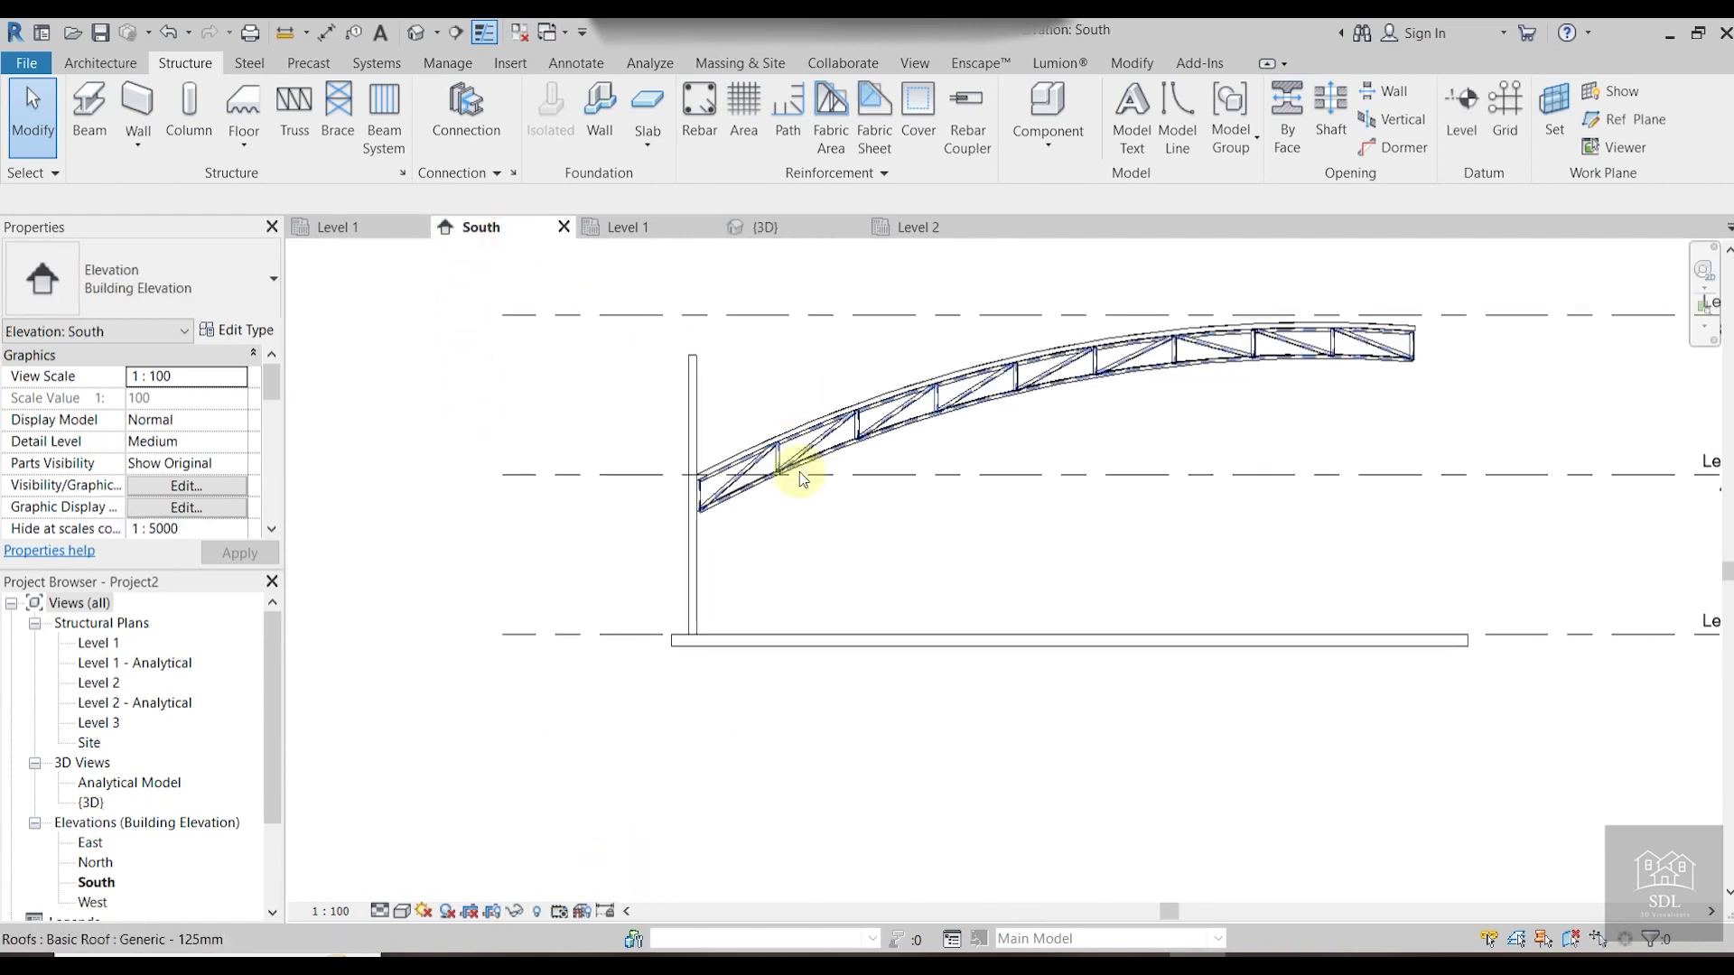
scroll(1003, 531, down, 1)
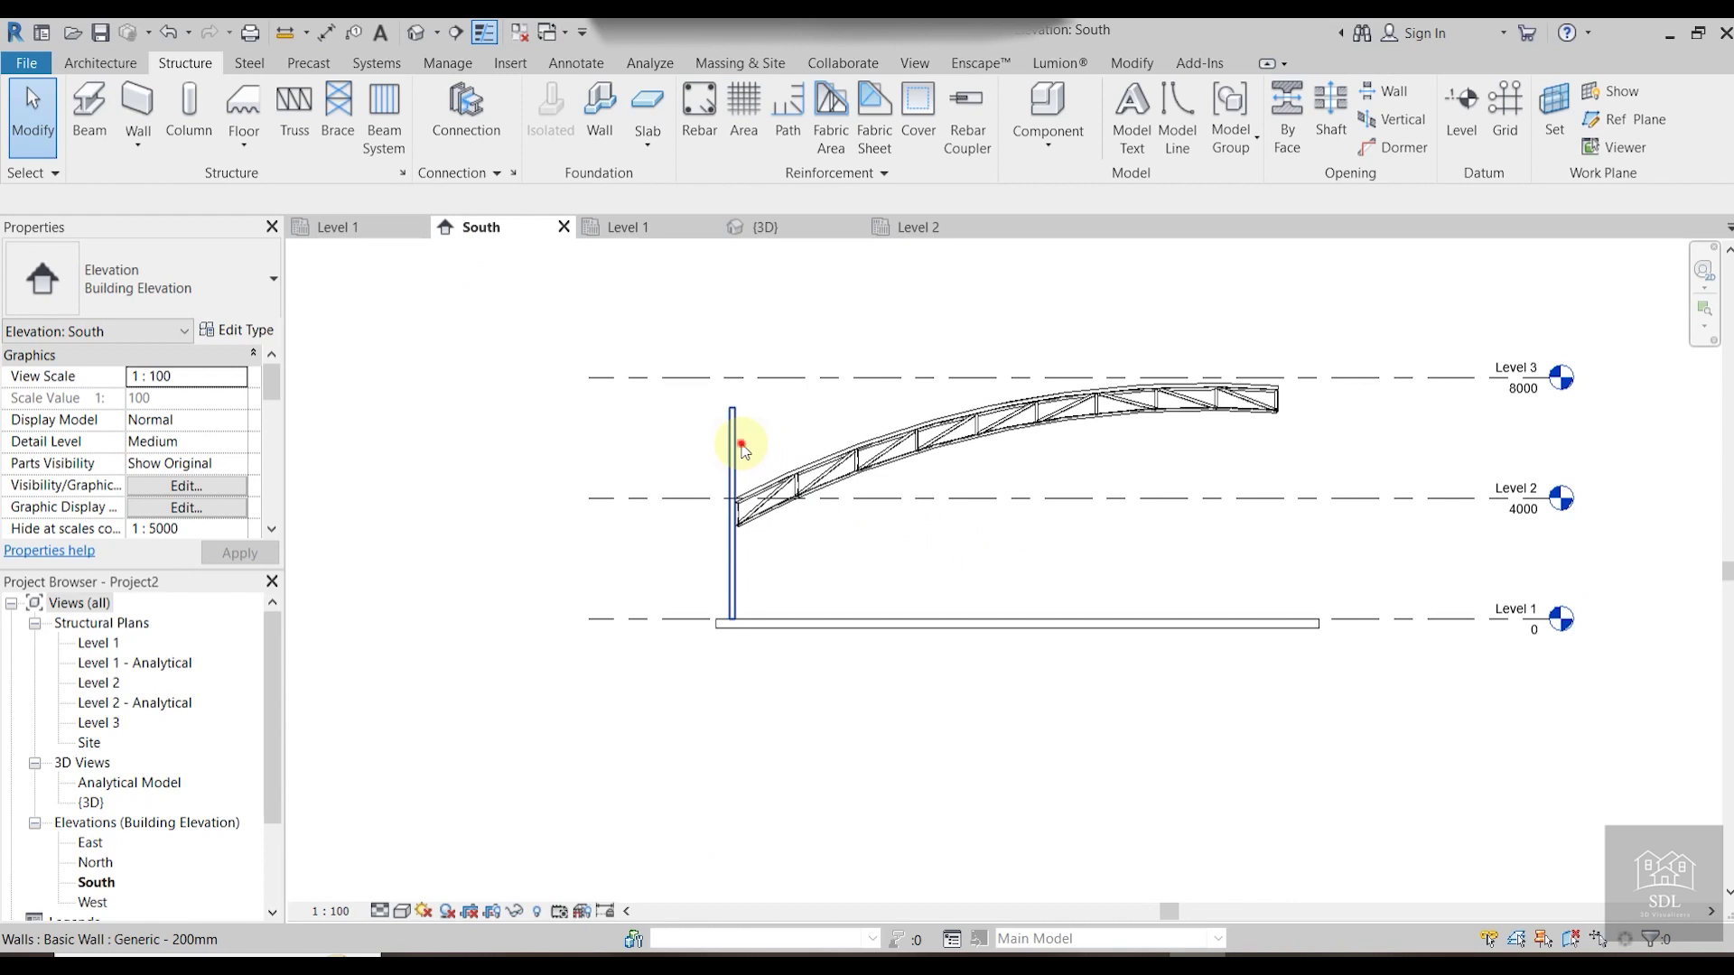
click(740, 447)
scroll(752, 437, up, 1)
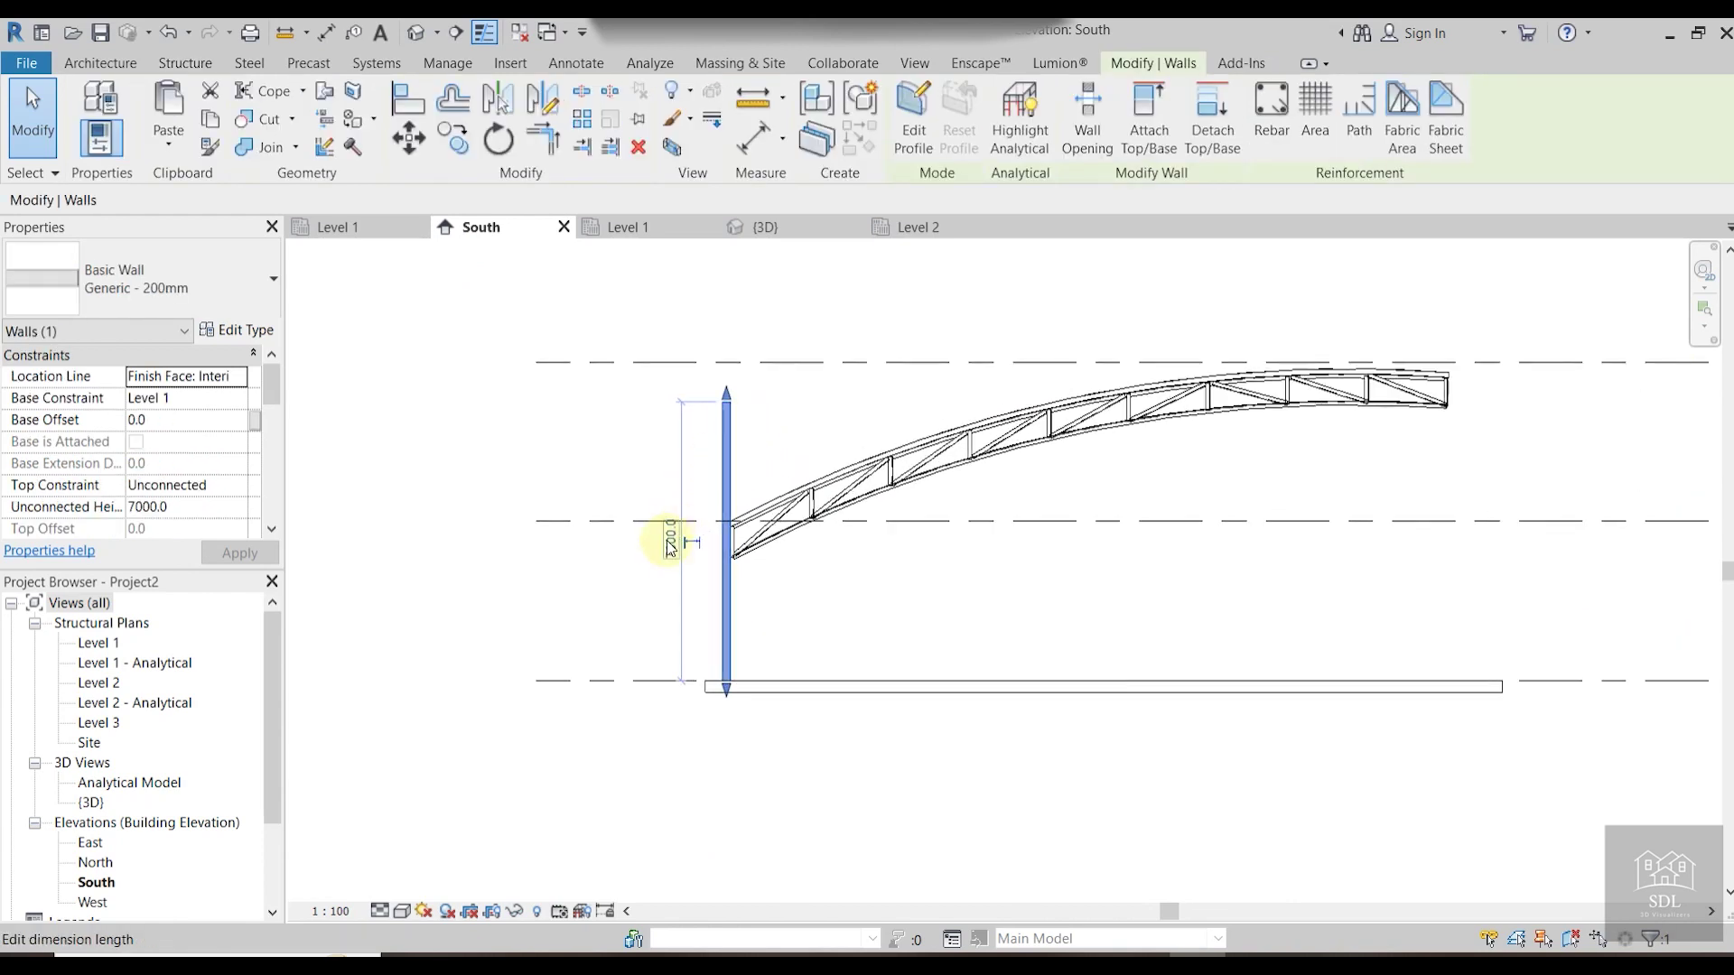
scroll(883, 530, down, 2)
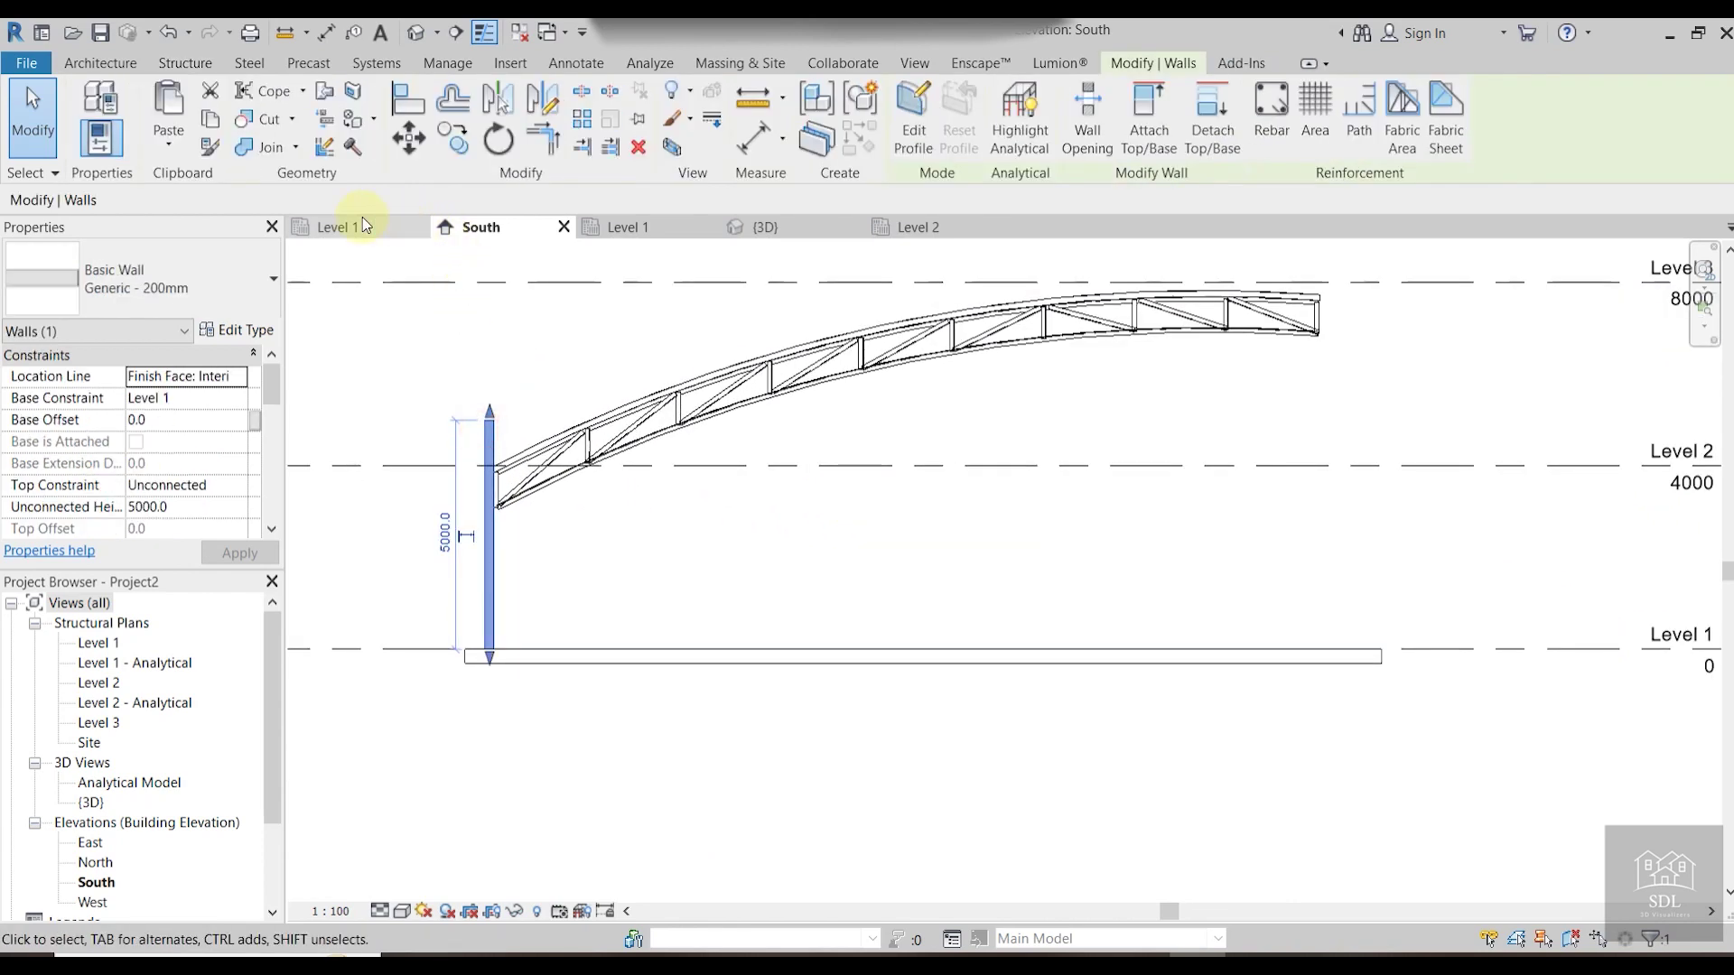
click(233, 492)
click(200, 543)
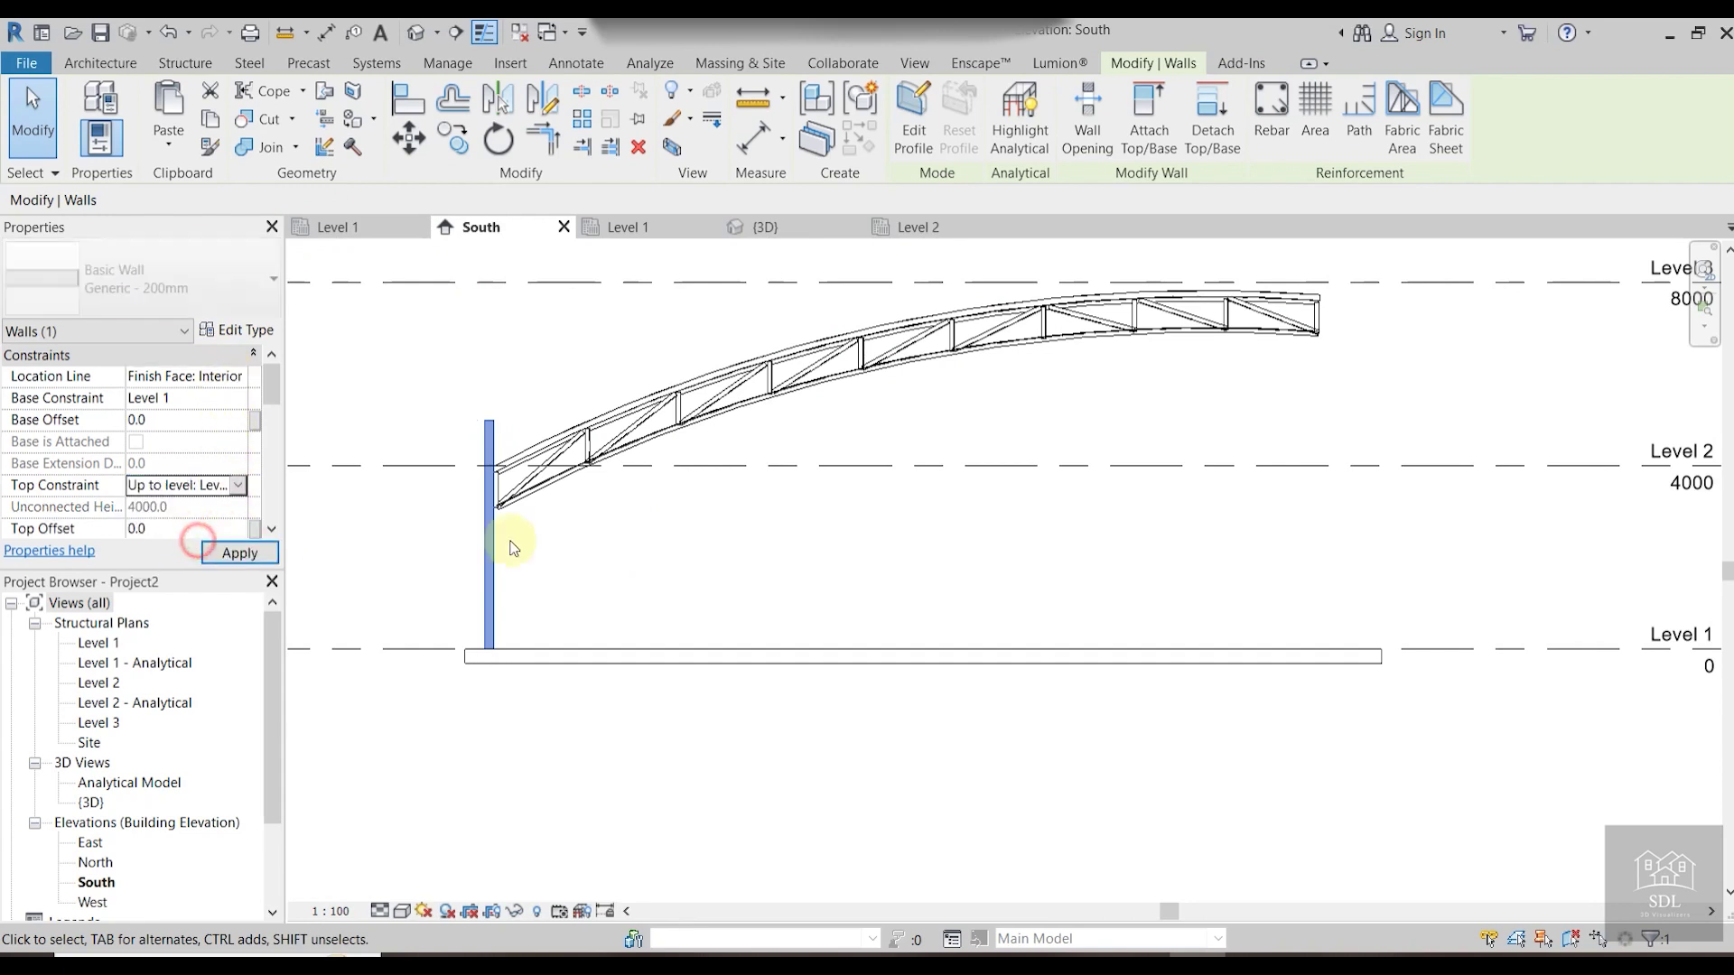
click(677, 538)
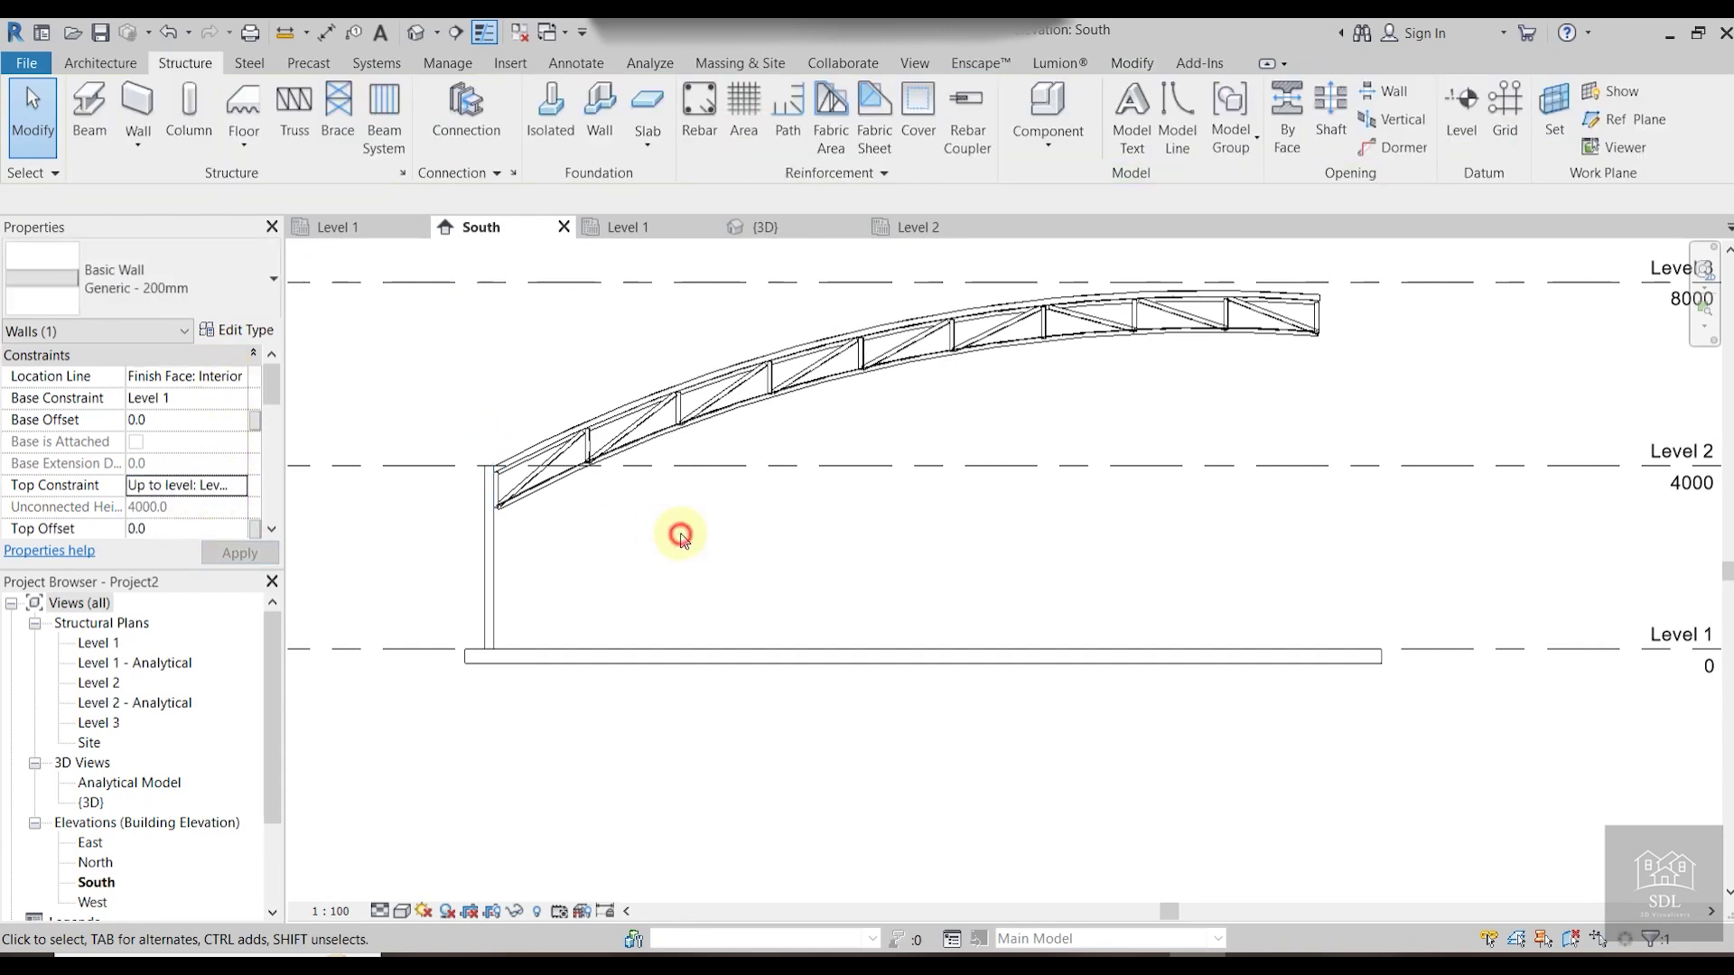
Examine the roof, trusses and wall from the open side in the 3D view.
click(834, 230)
shift+middle_drag(843, 664, 1169, 722)
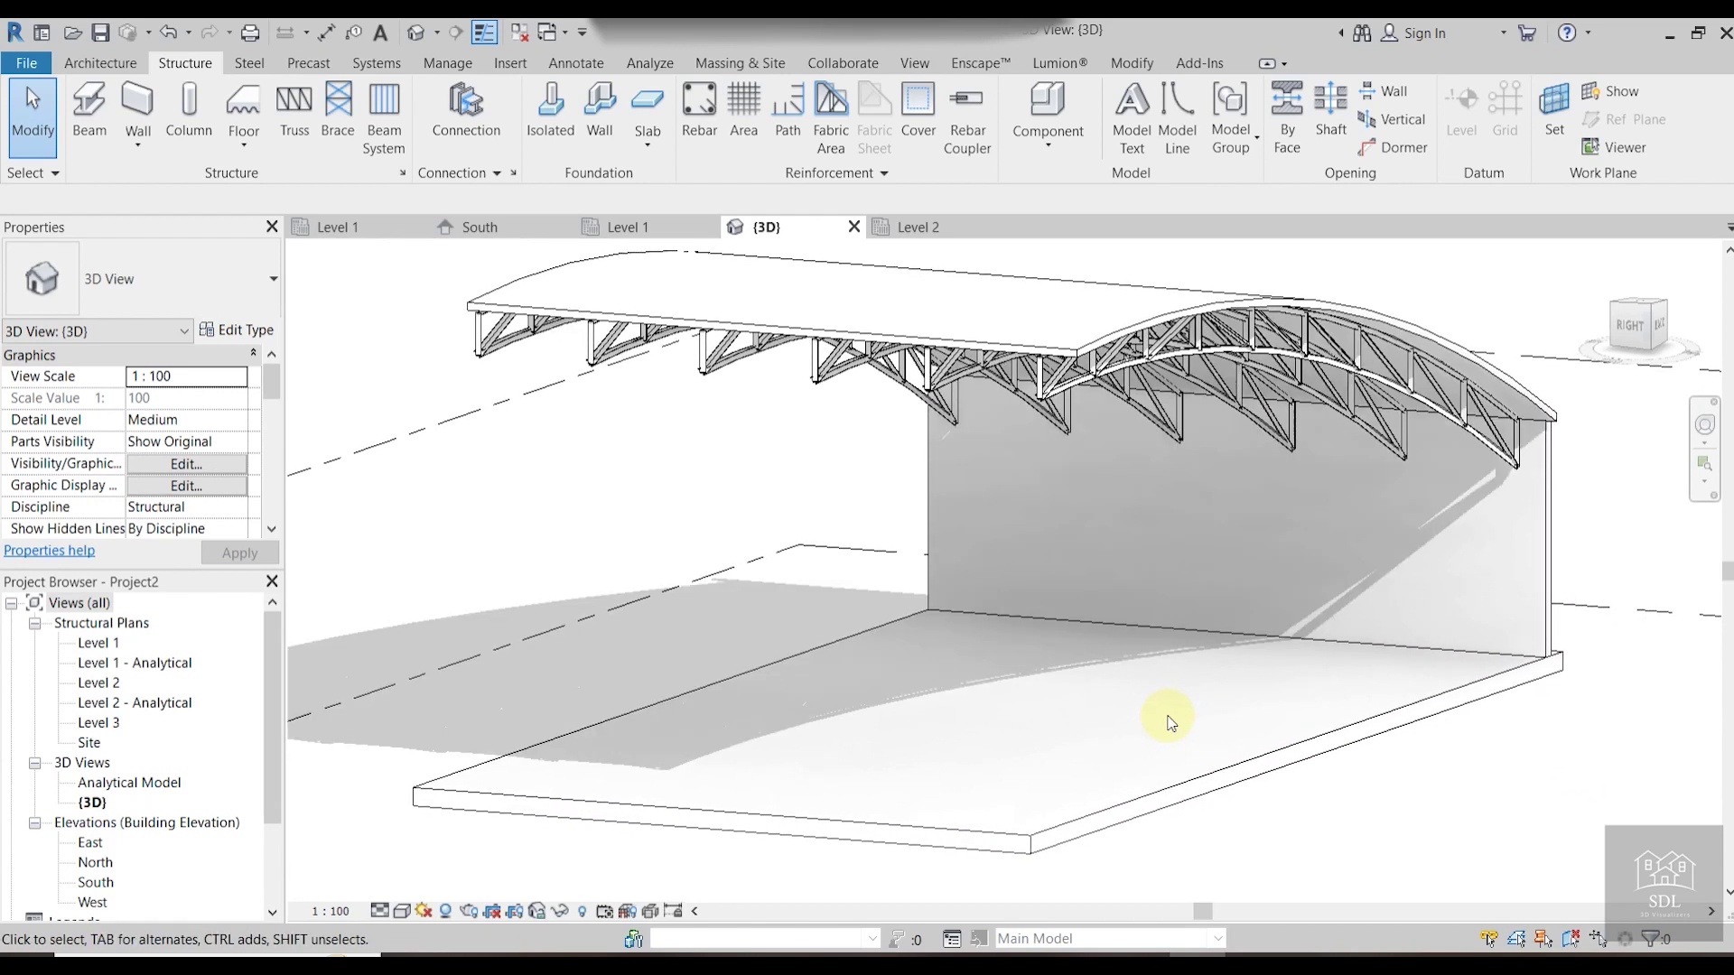
click(1079, 350)
shift+middle_drag(1145, 572, 1164, 629)
scroll(1165, 630, down, 2)
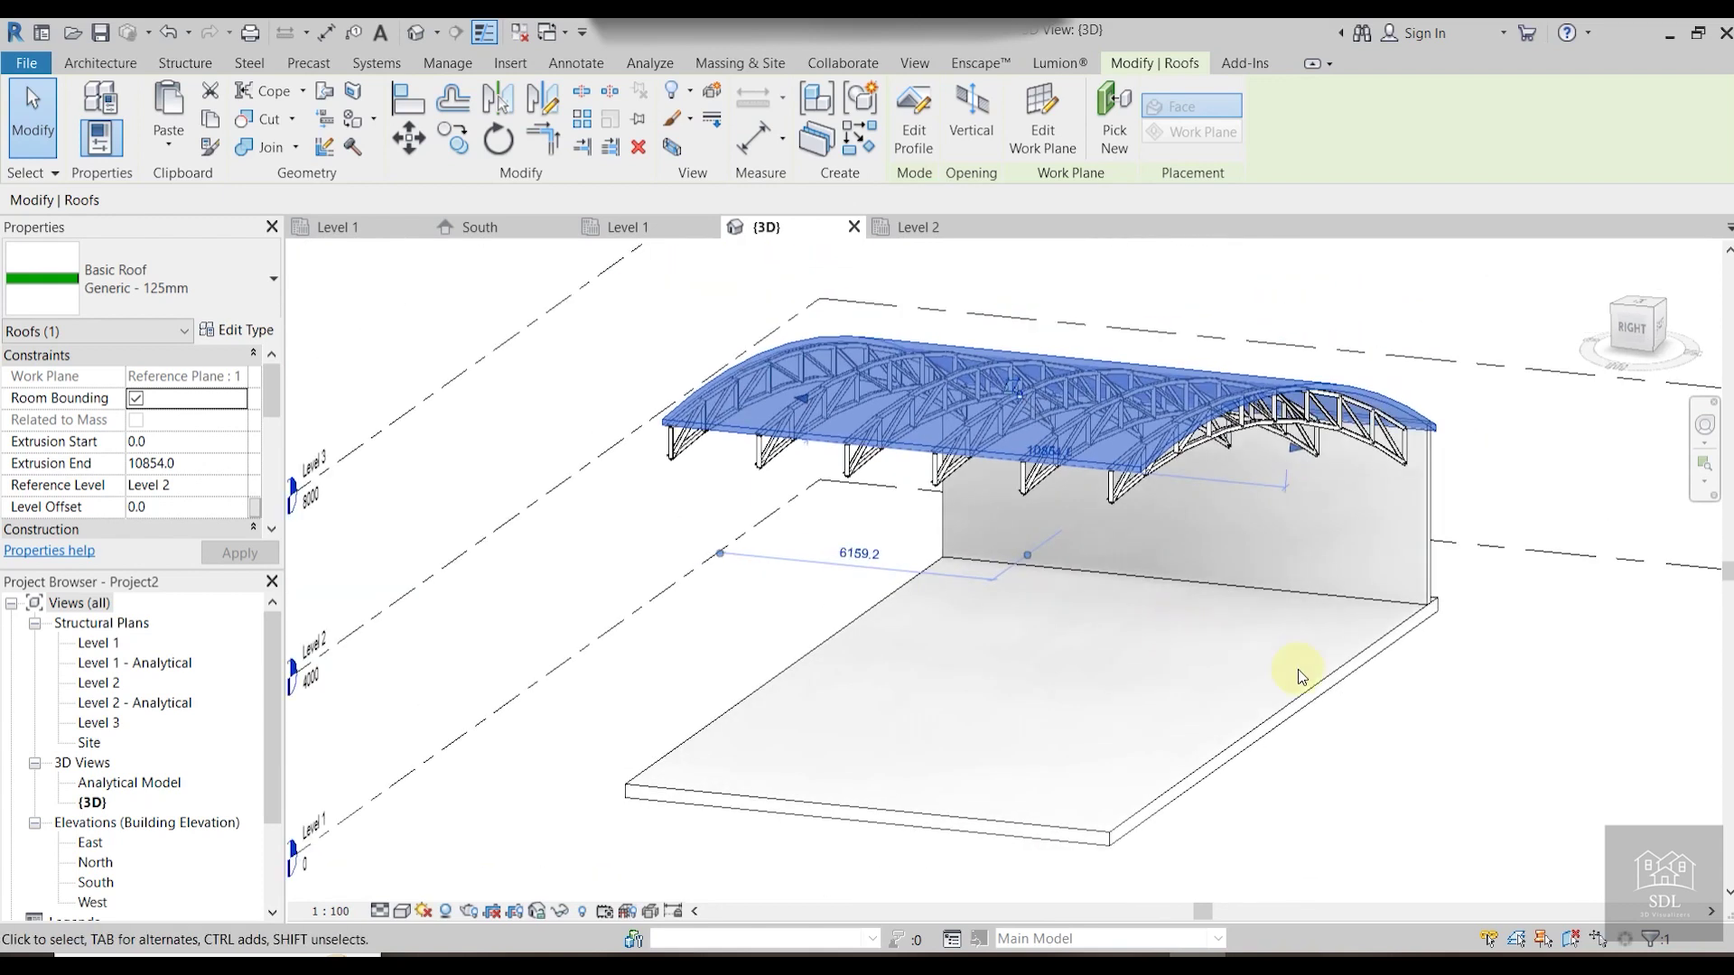
click(1346, 694)
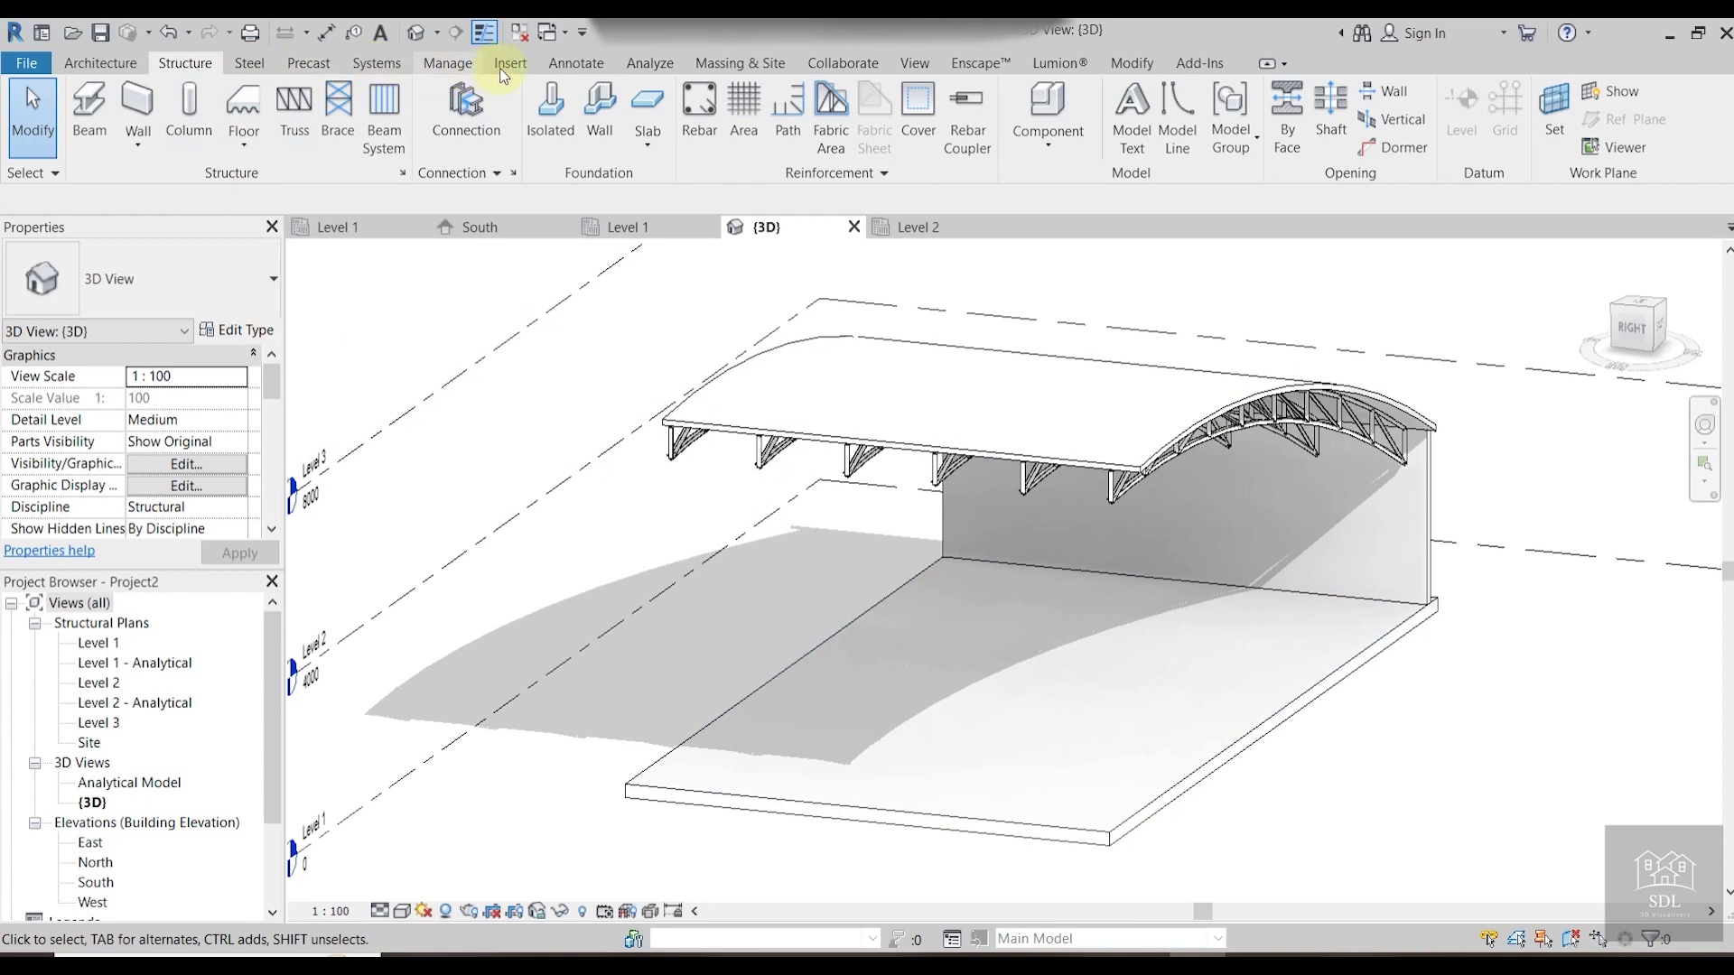
Create a new project material named 01 ROOF and set its class to Plastic.
click(450, 62)
click(97, 107)
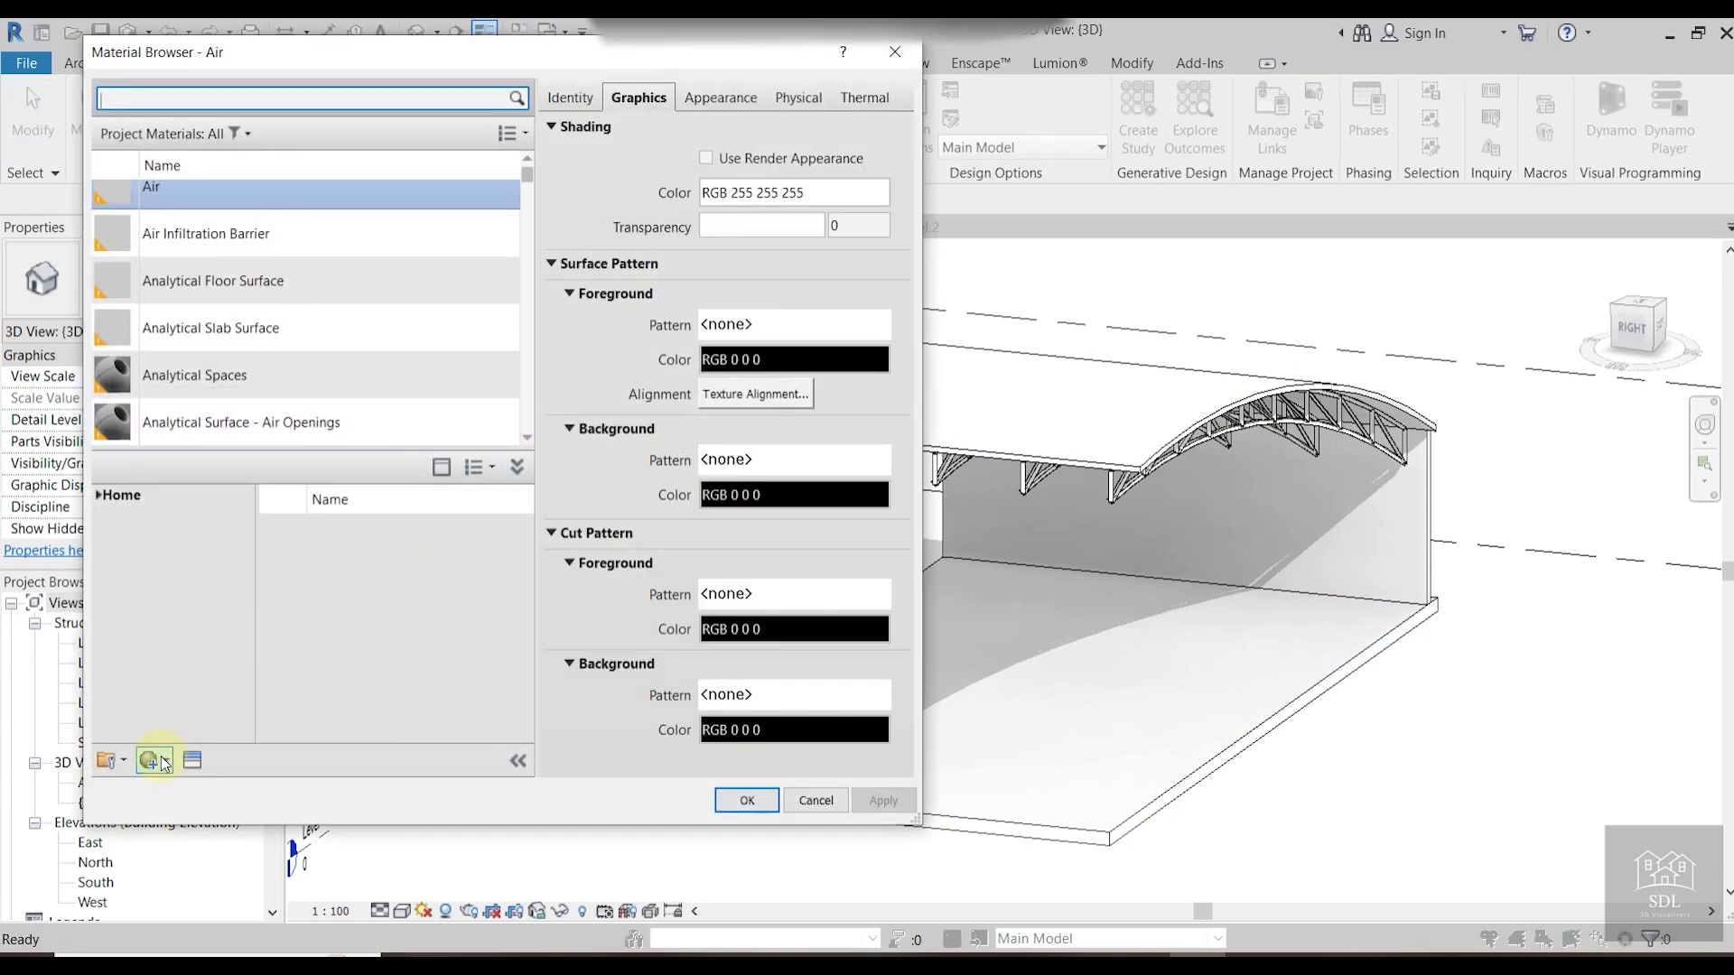
click(164, 765)
click(174, 793)
click(577, 97)
triple_click(843, 133)
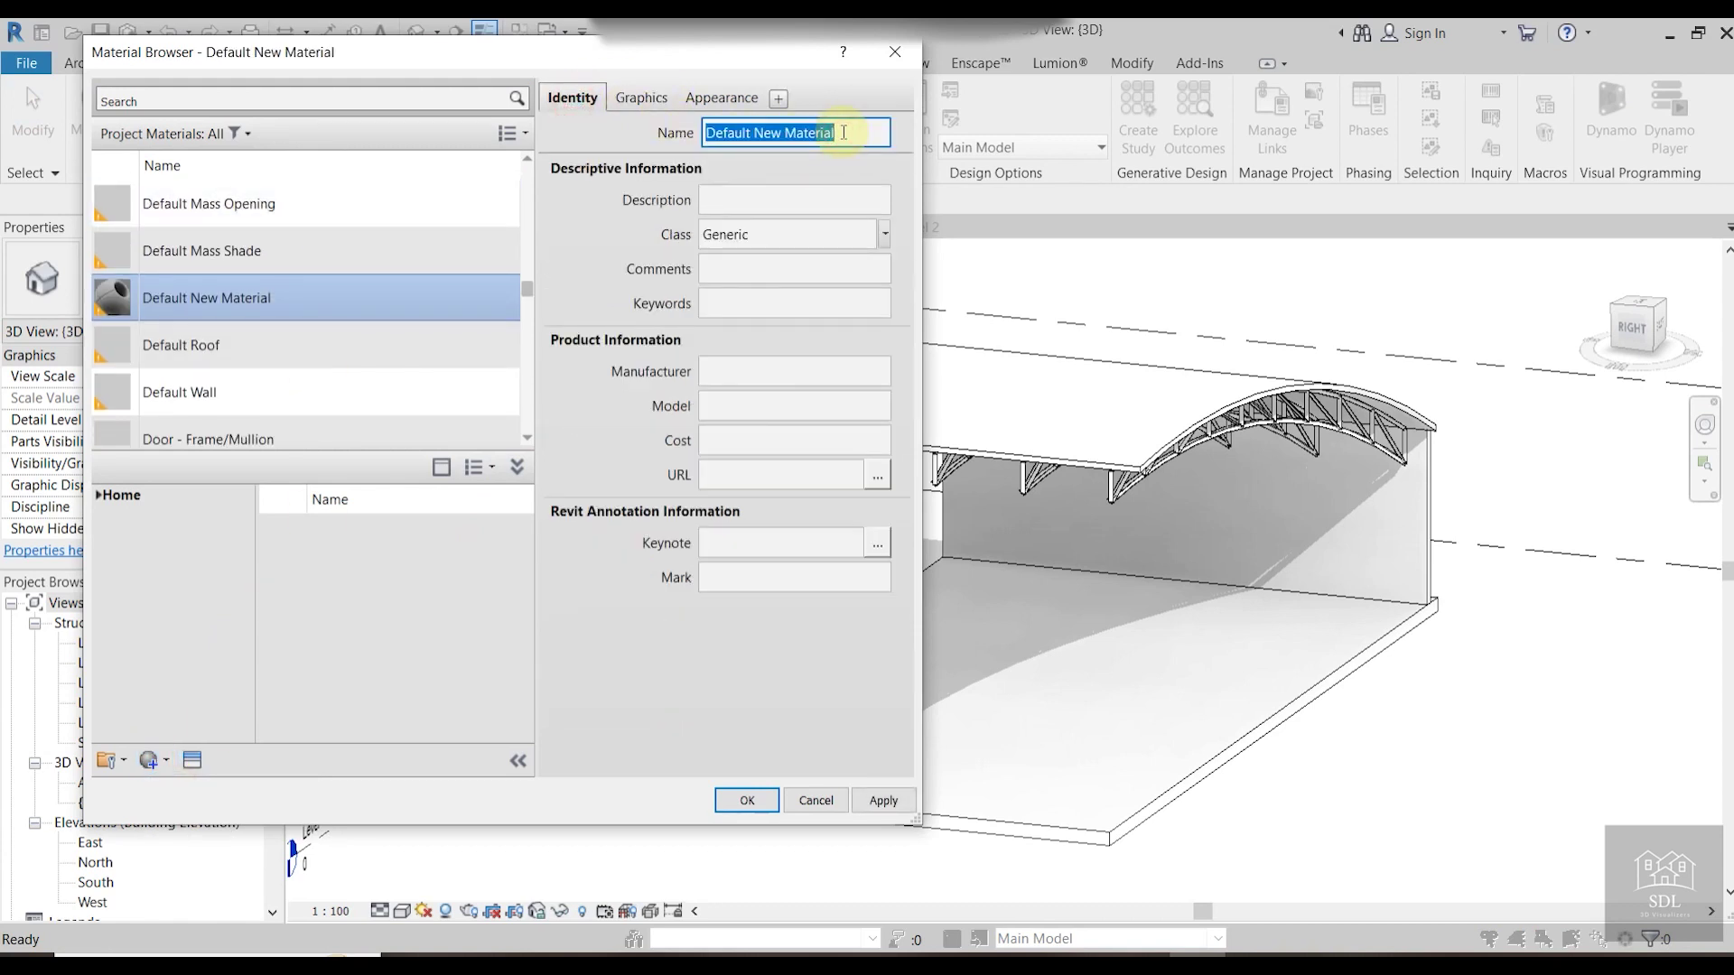
text(01 ROOF)
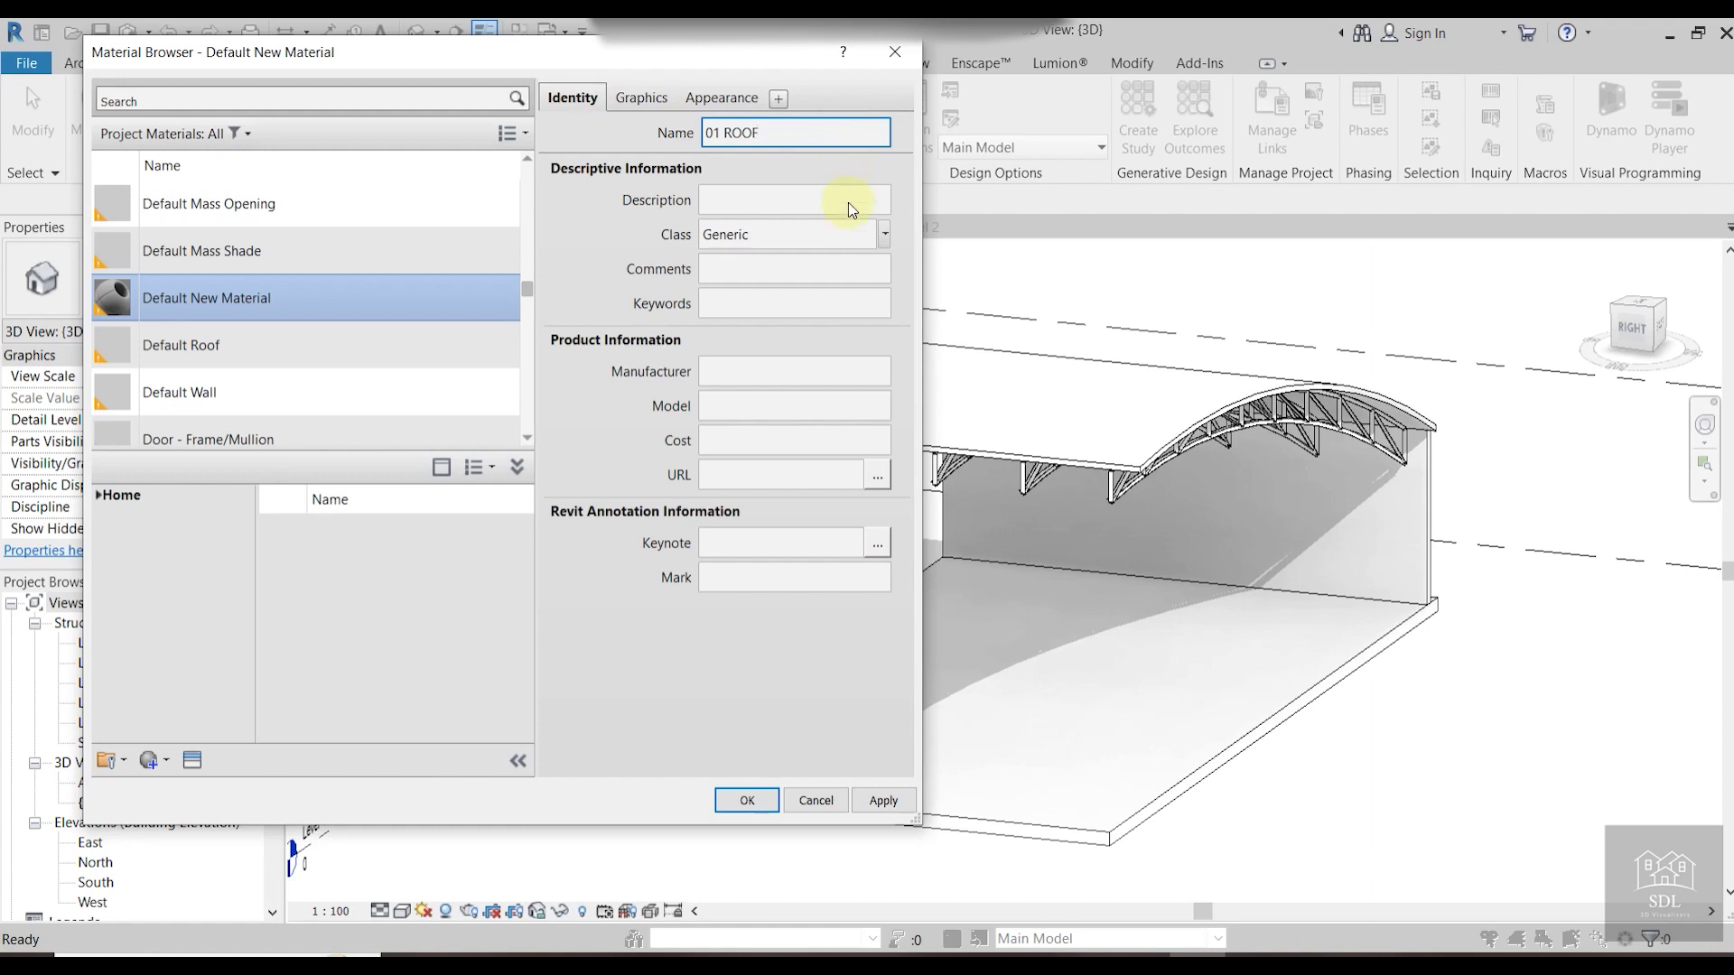
click(885, 234)
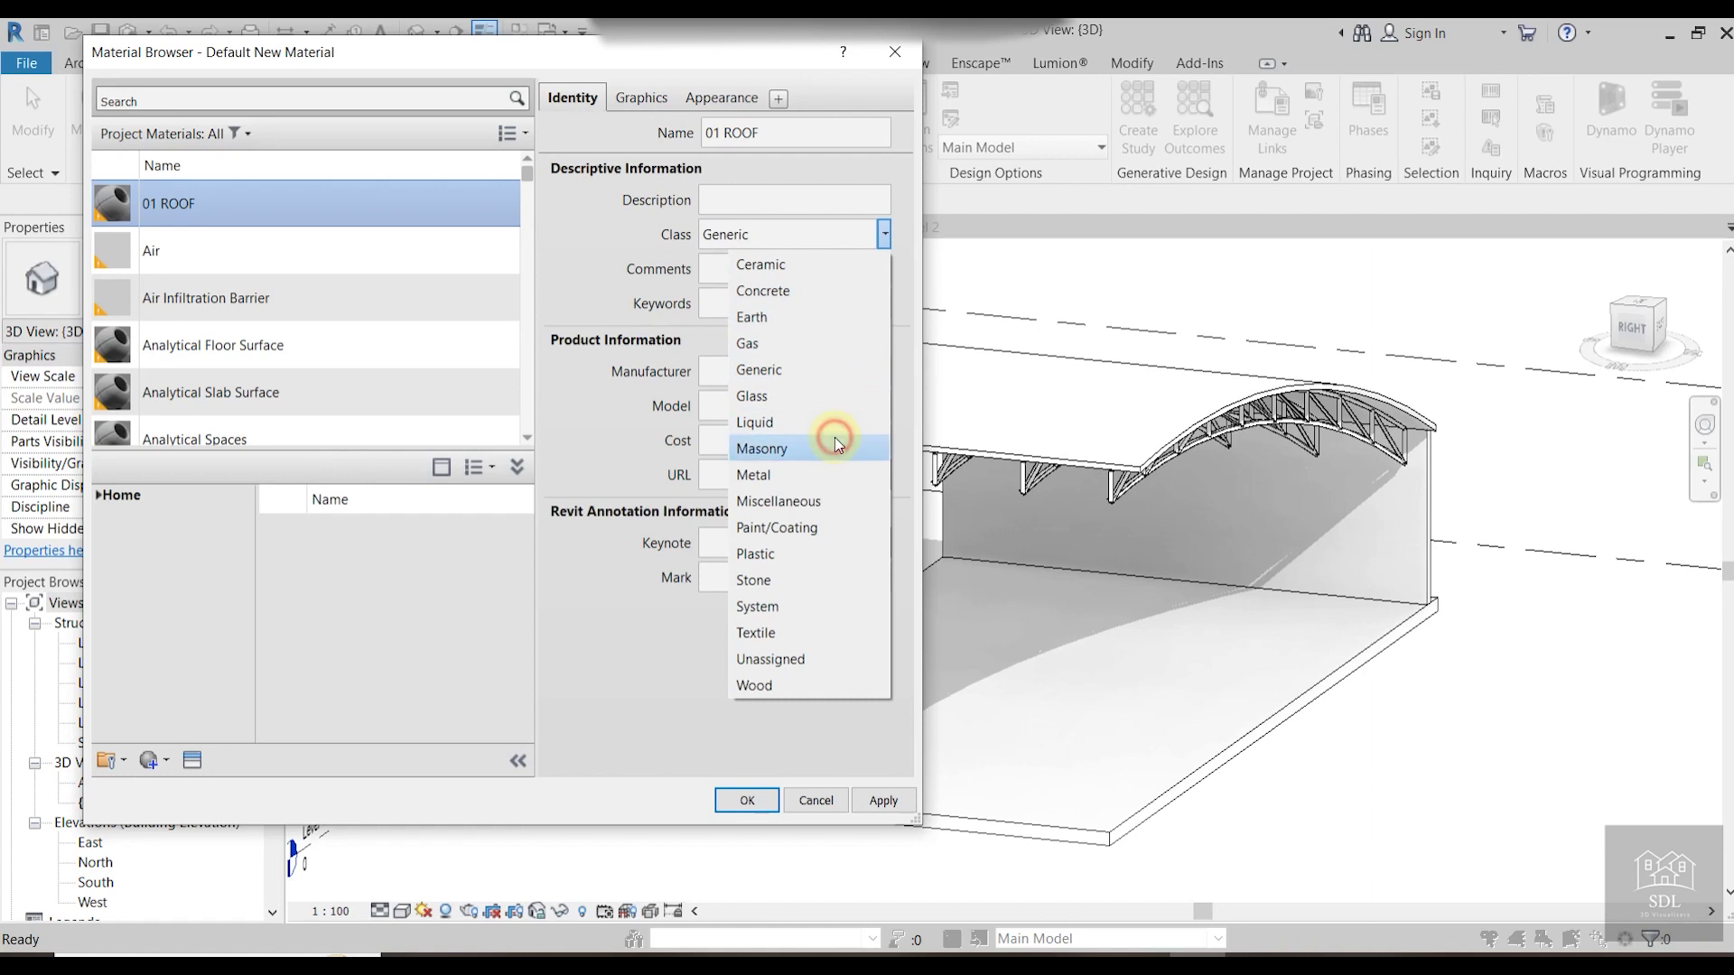
click(821, 553)
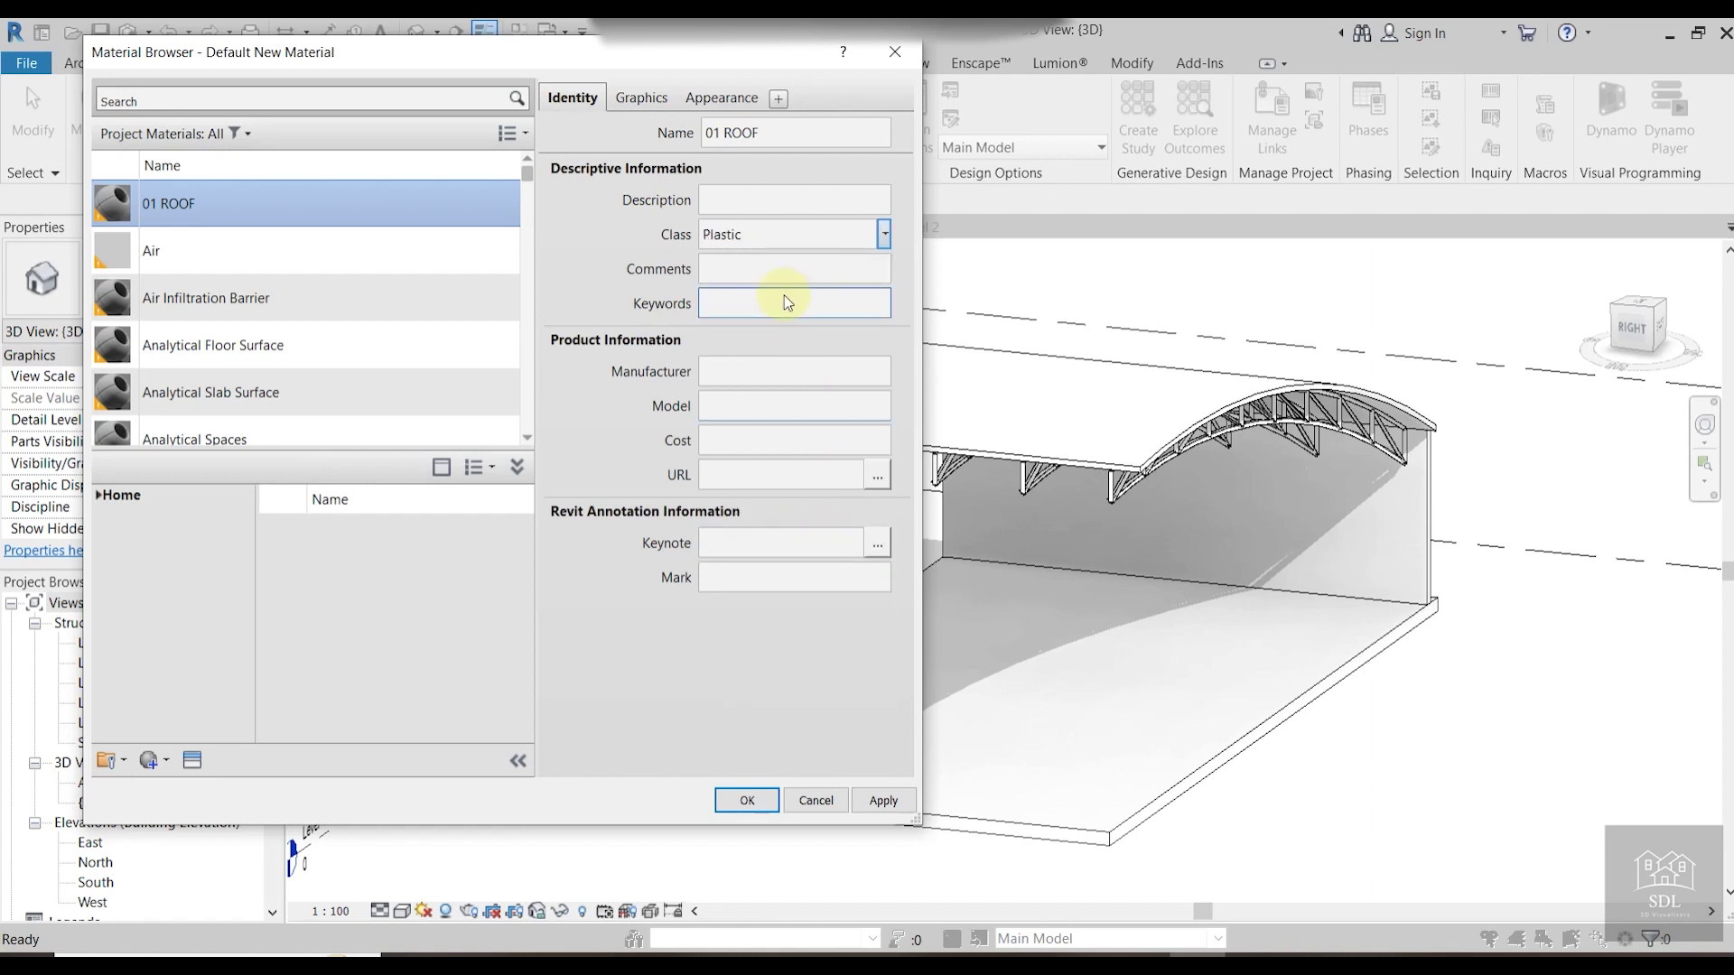
Make the 01 ROOF material's shading use its render appearance.
click(680, 100)
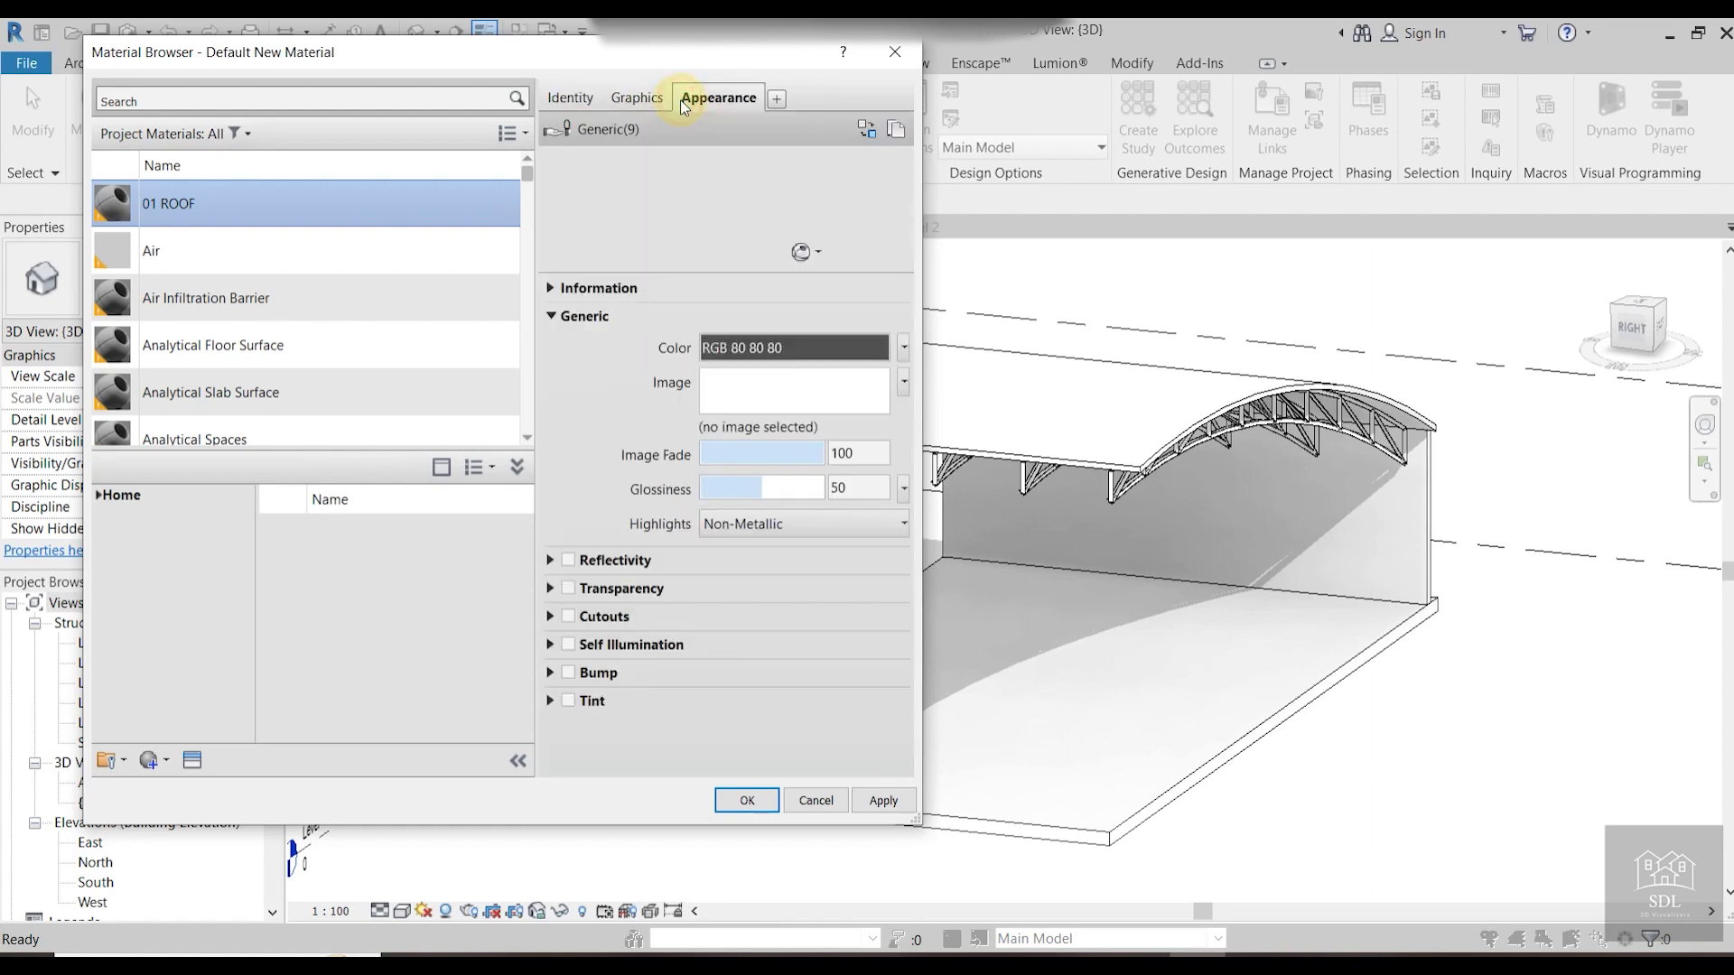
click(660, 99)
click(749, 163)
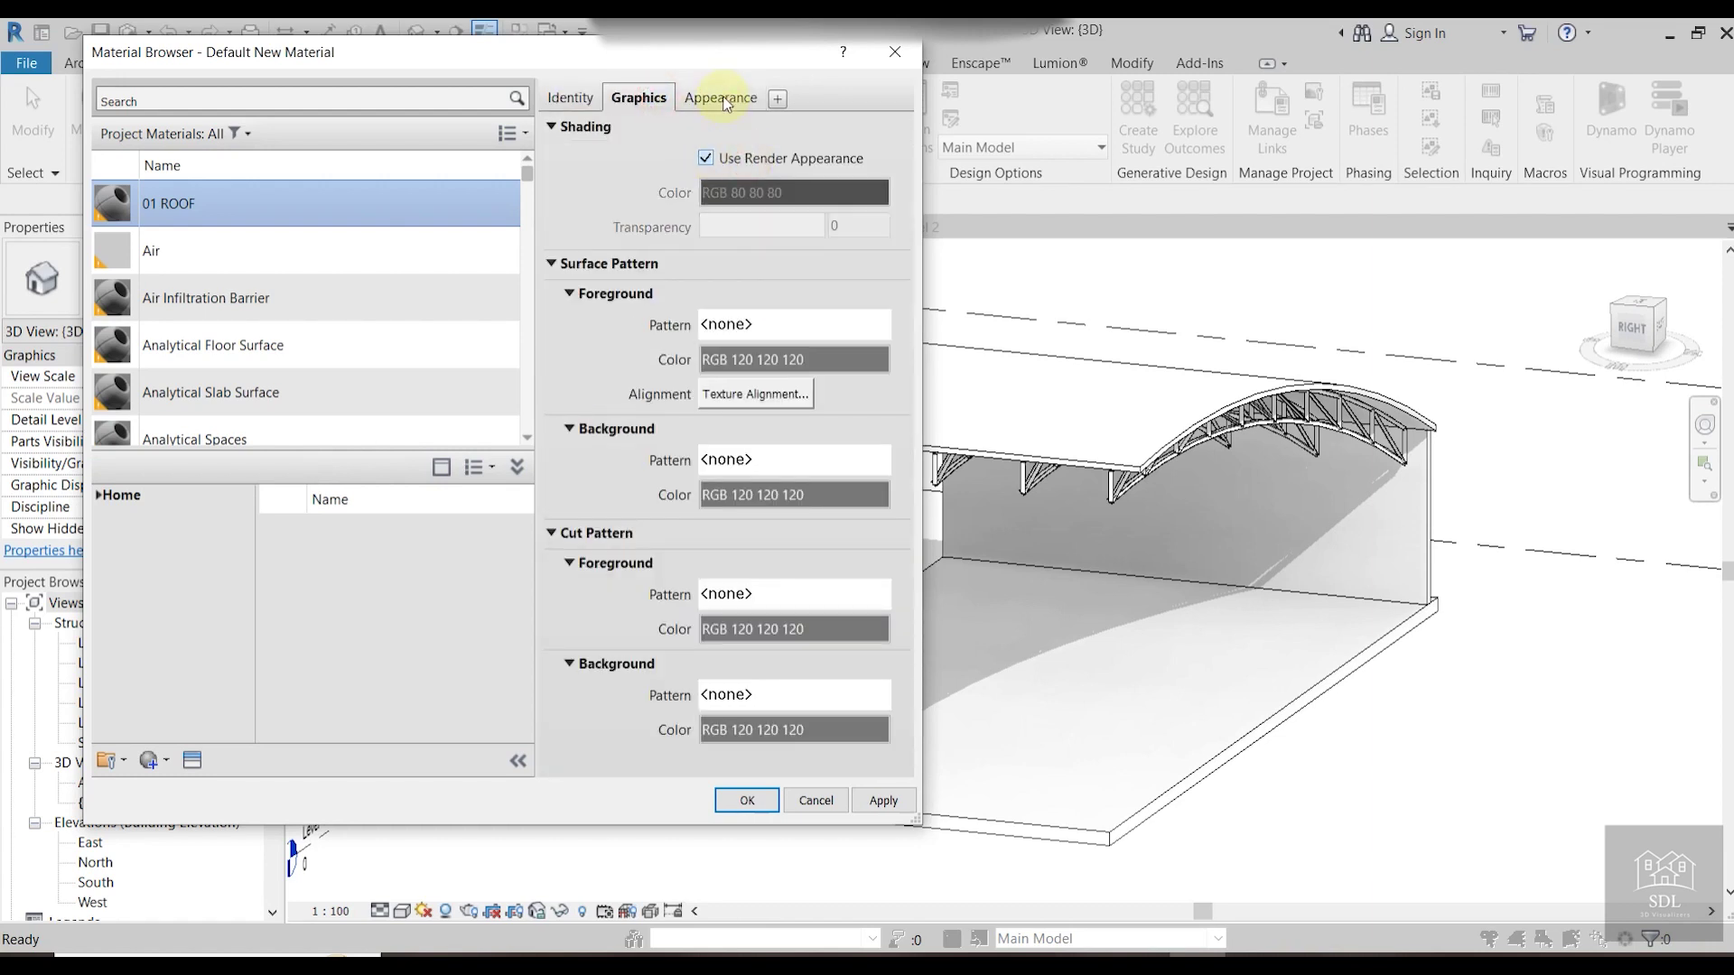
Replace the 01 ROOF appearance asset with Acrylic (Red) from the library's transparent plastics and apply the material changes.
click(720, 97)
click(865, 131)
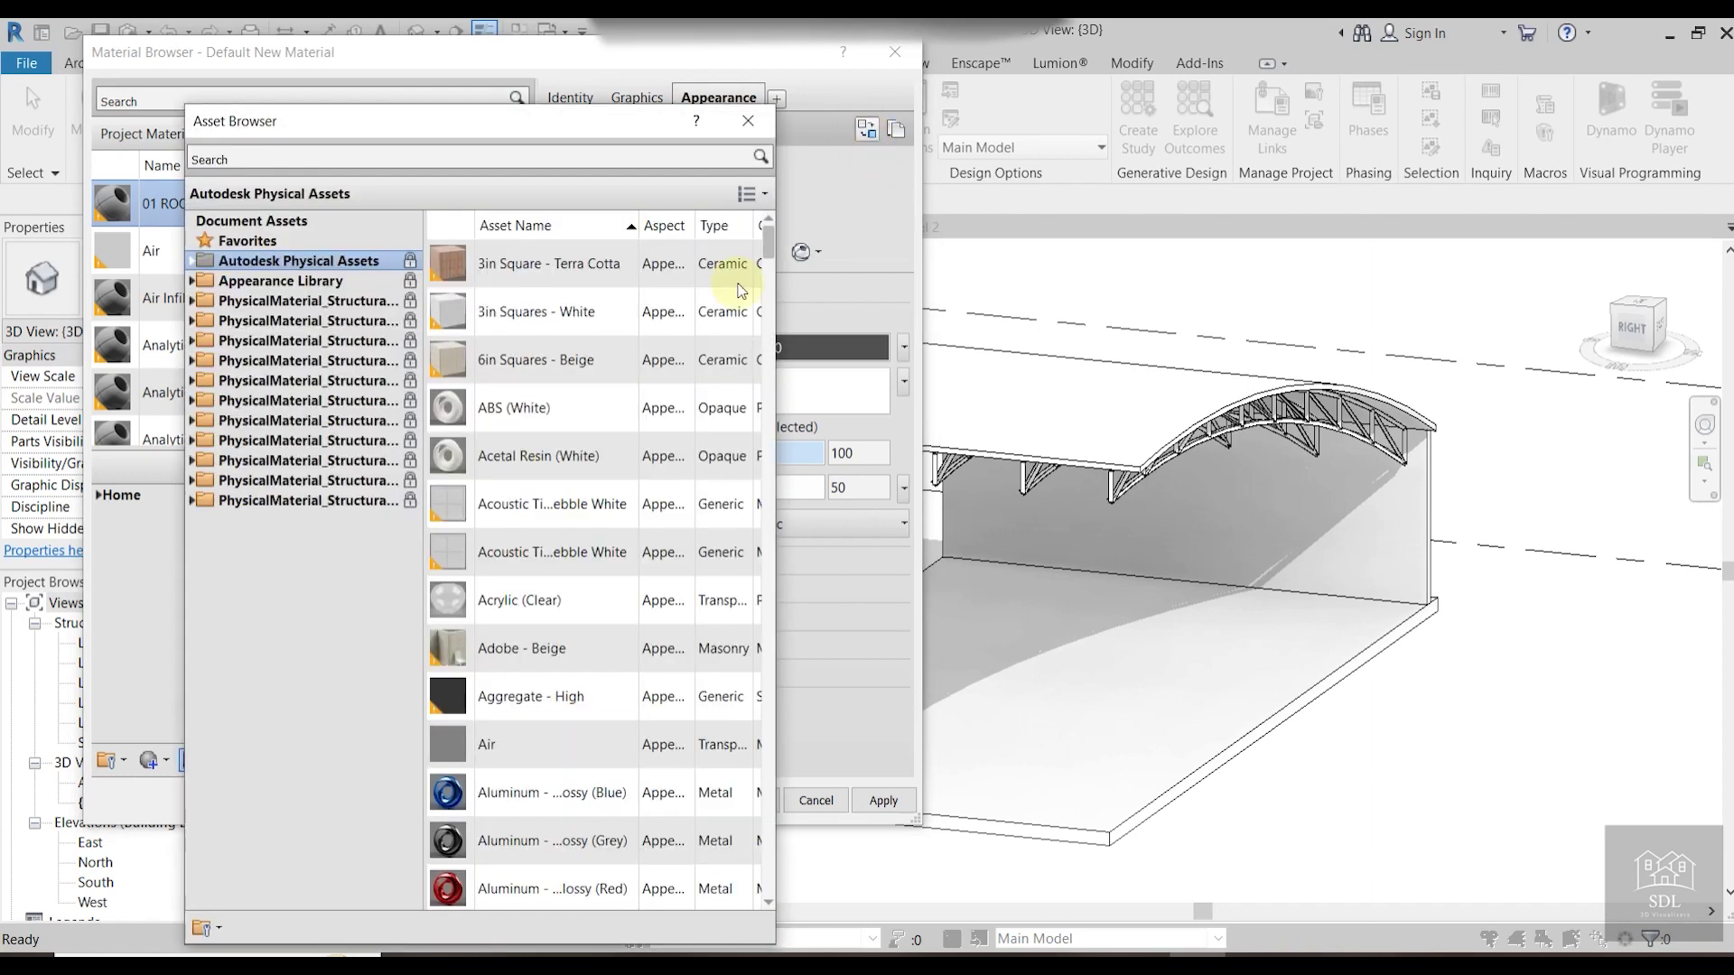
click(193, 282)
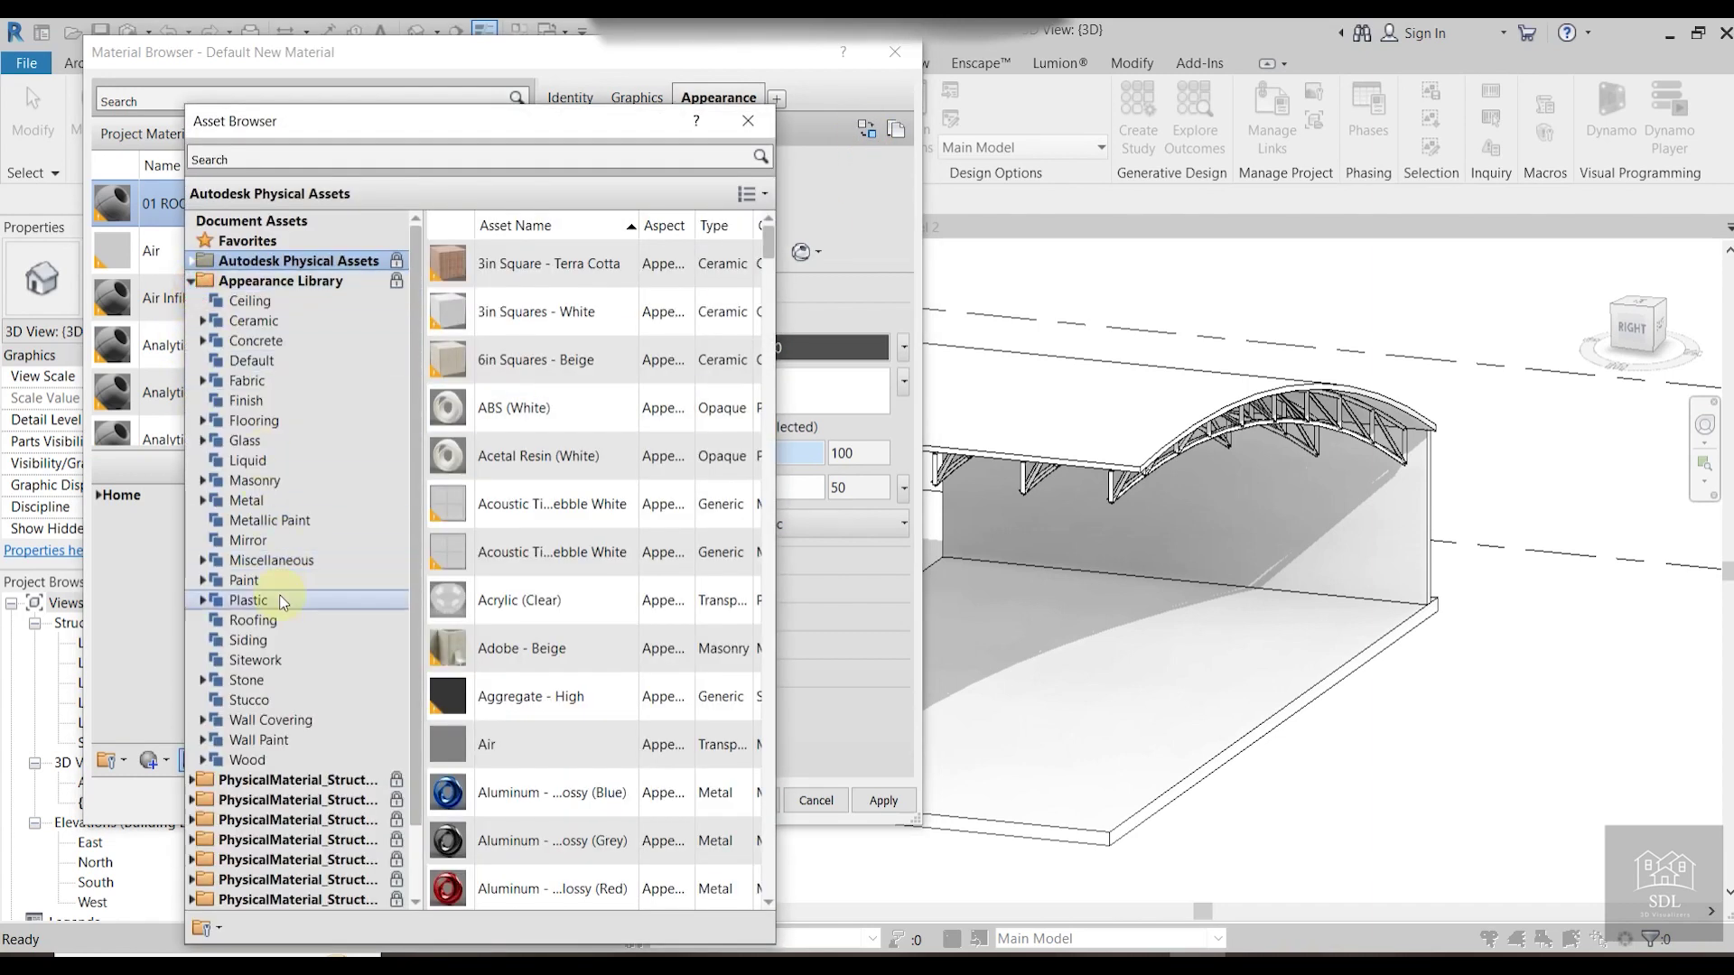
click(203, 600)
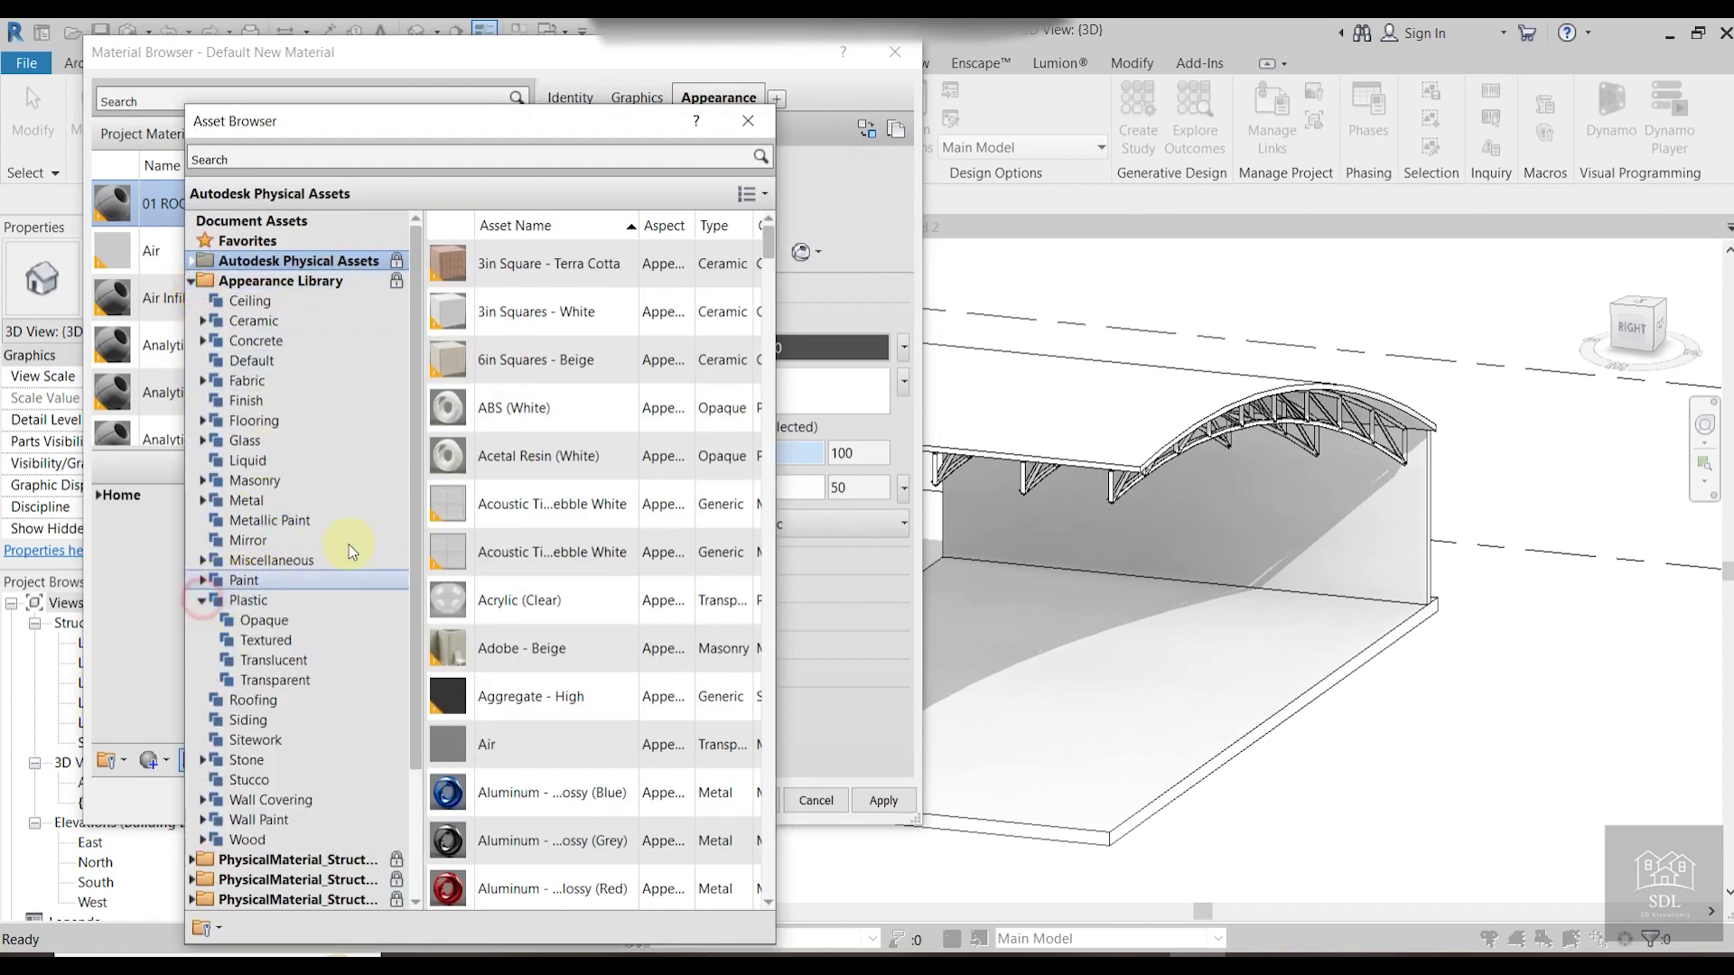
scroll(363, 536, down, 2)
click(261, 560)
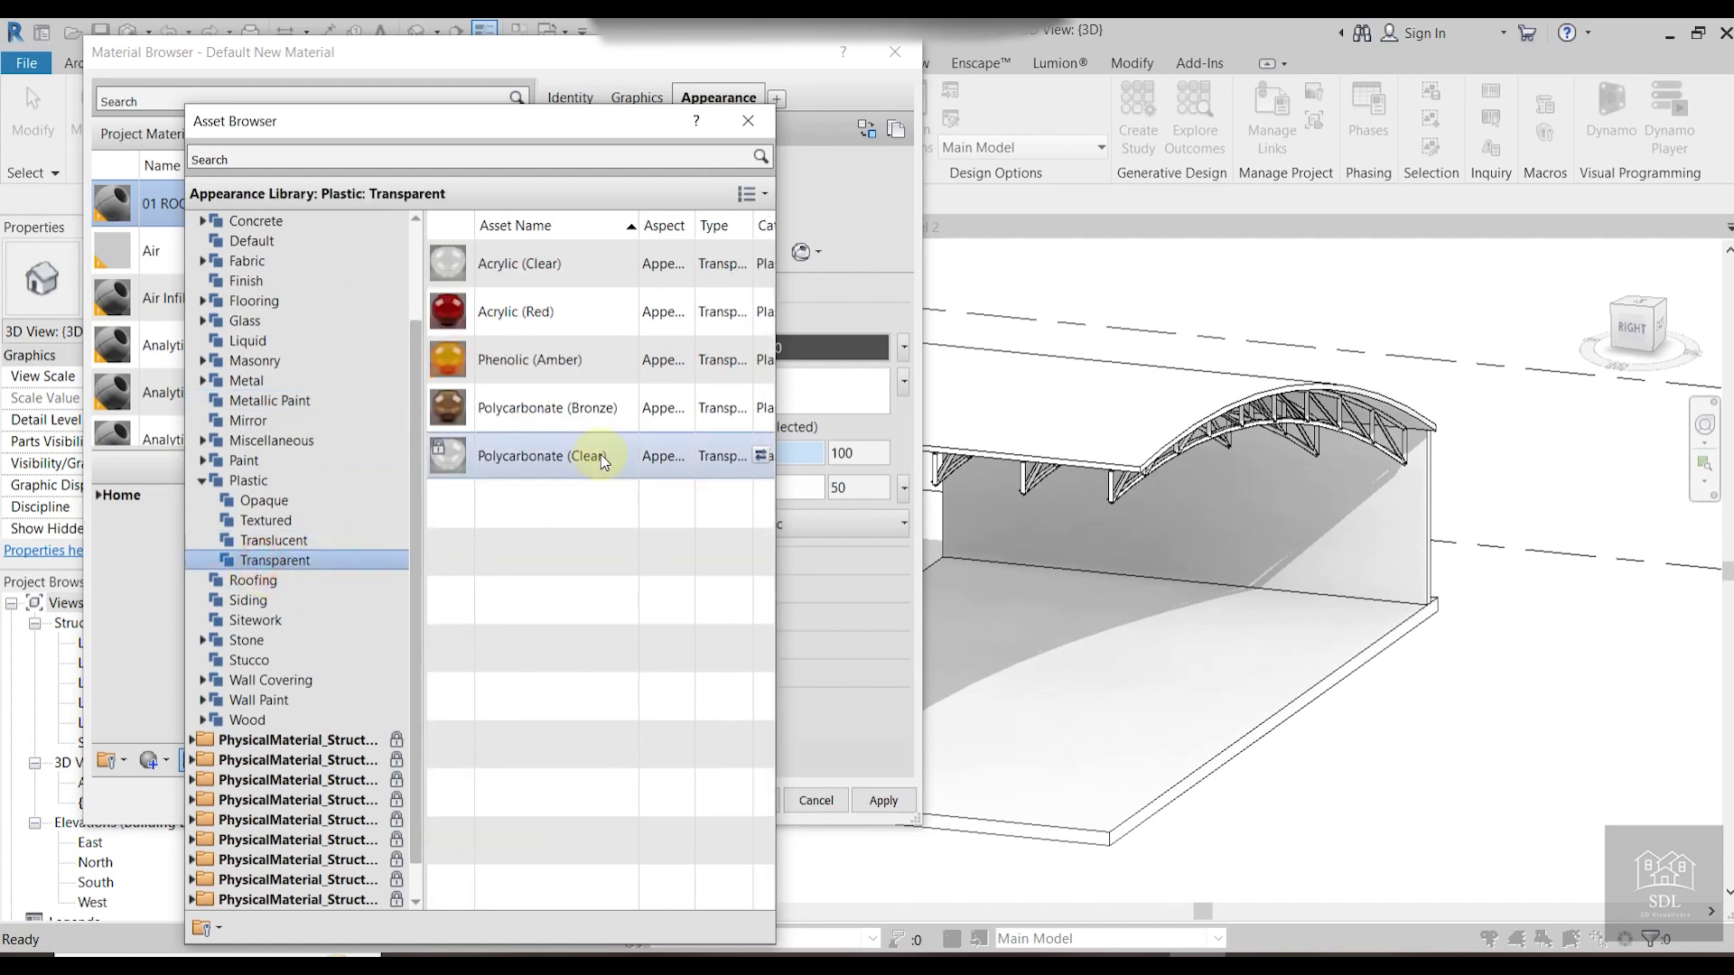
click(760, 313)
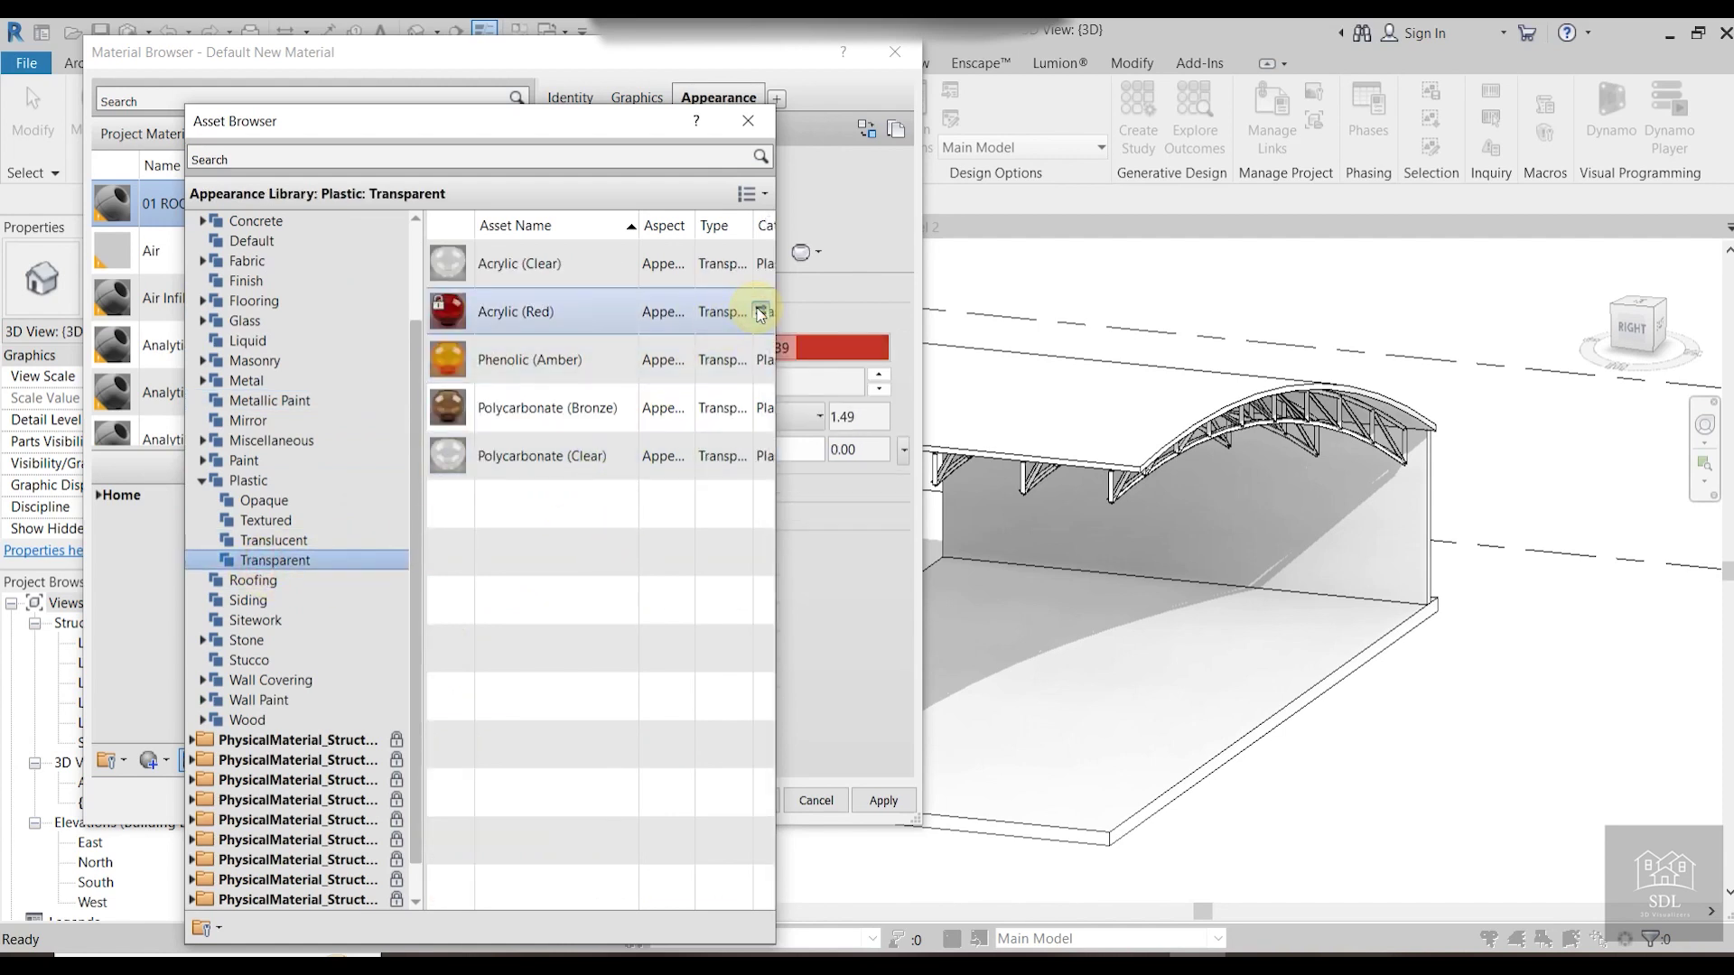
click(751, 127)
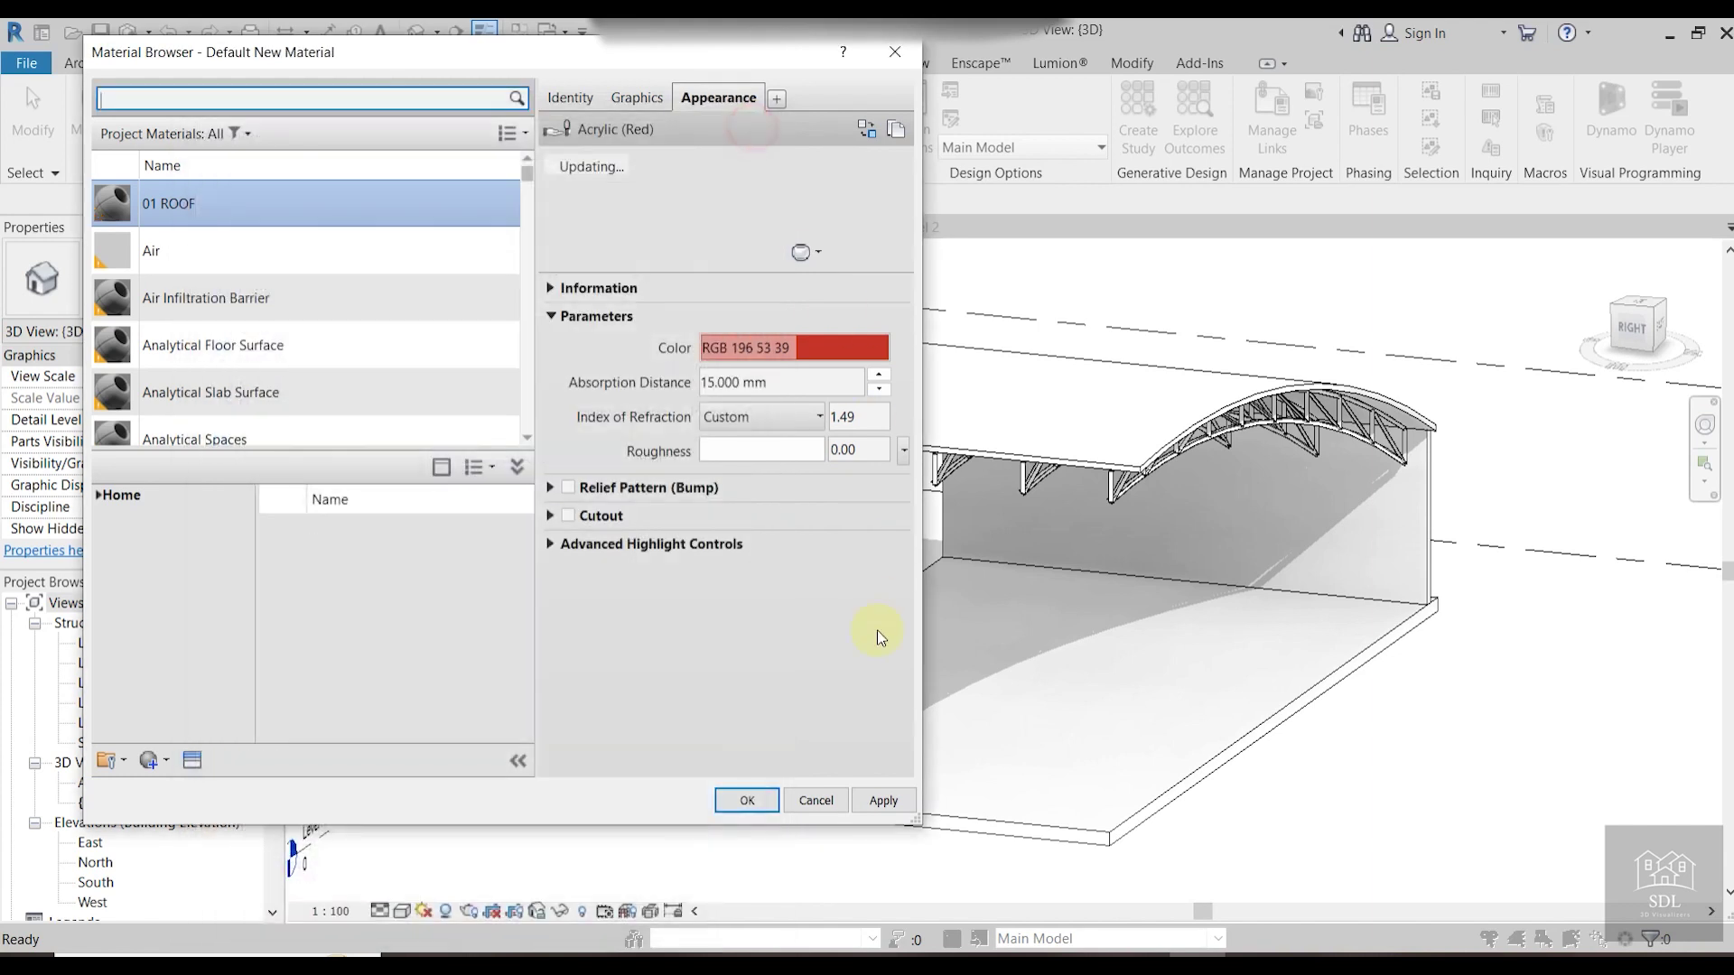
click(874, 801)
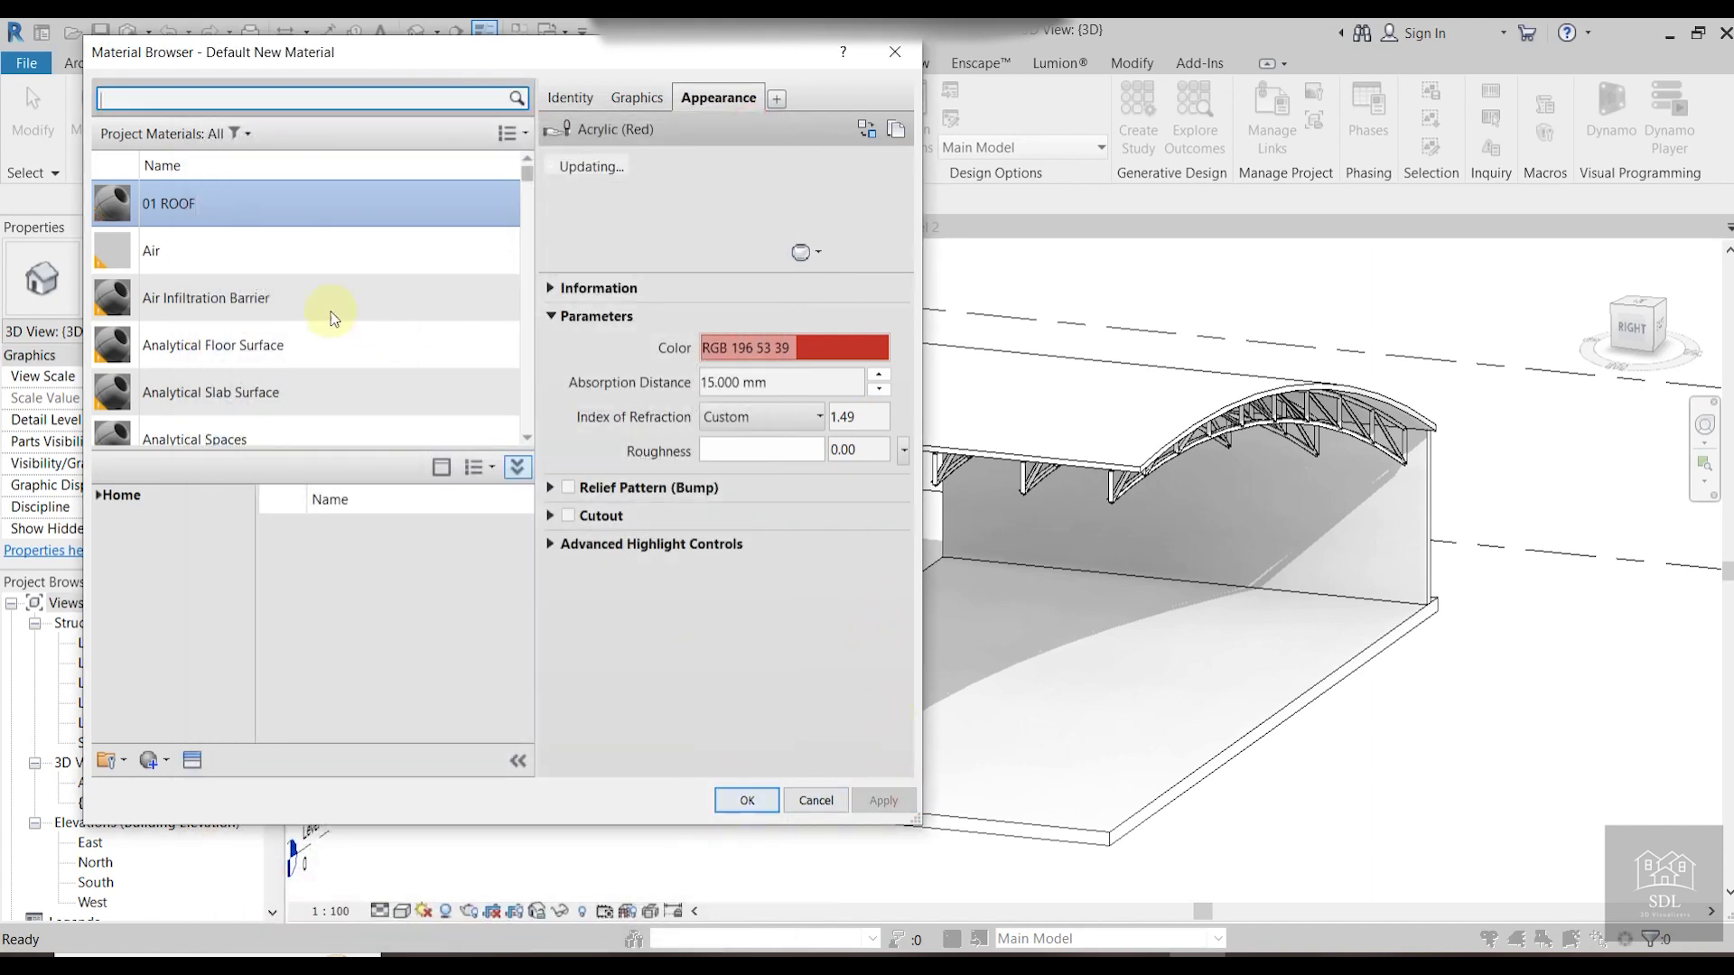
Create a material named 01 TRUSS with class Metal and make its shading use the render appearance.
scroll(329, 310, down, 1)
click(164, 760)
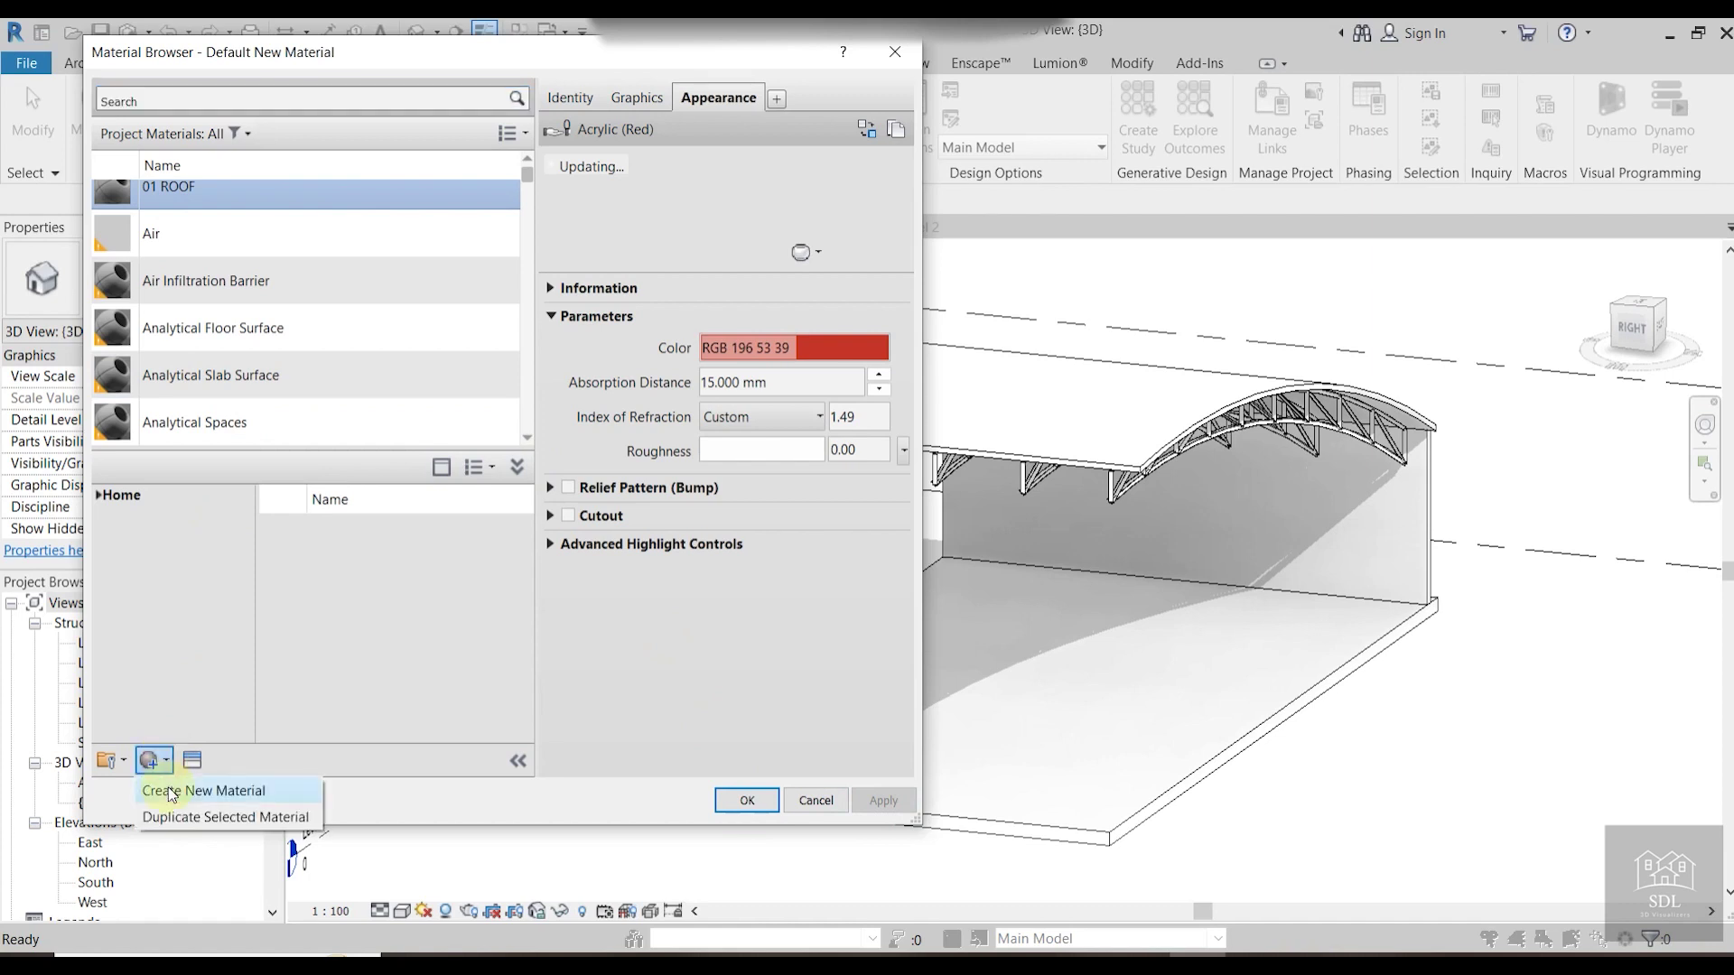
click(168, 790)
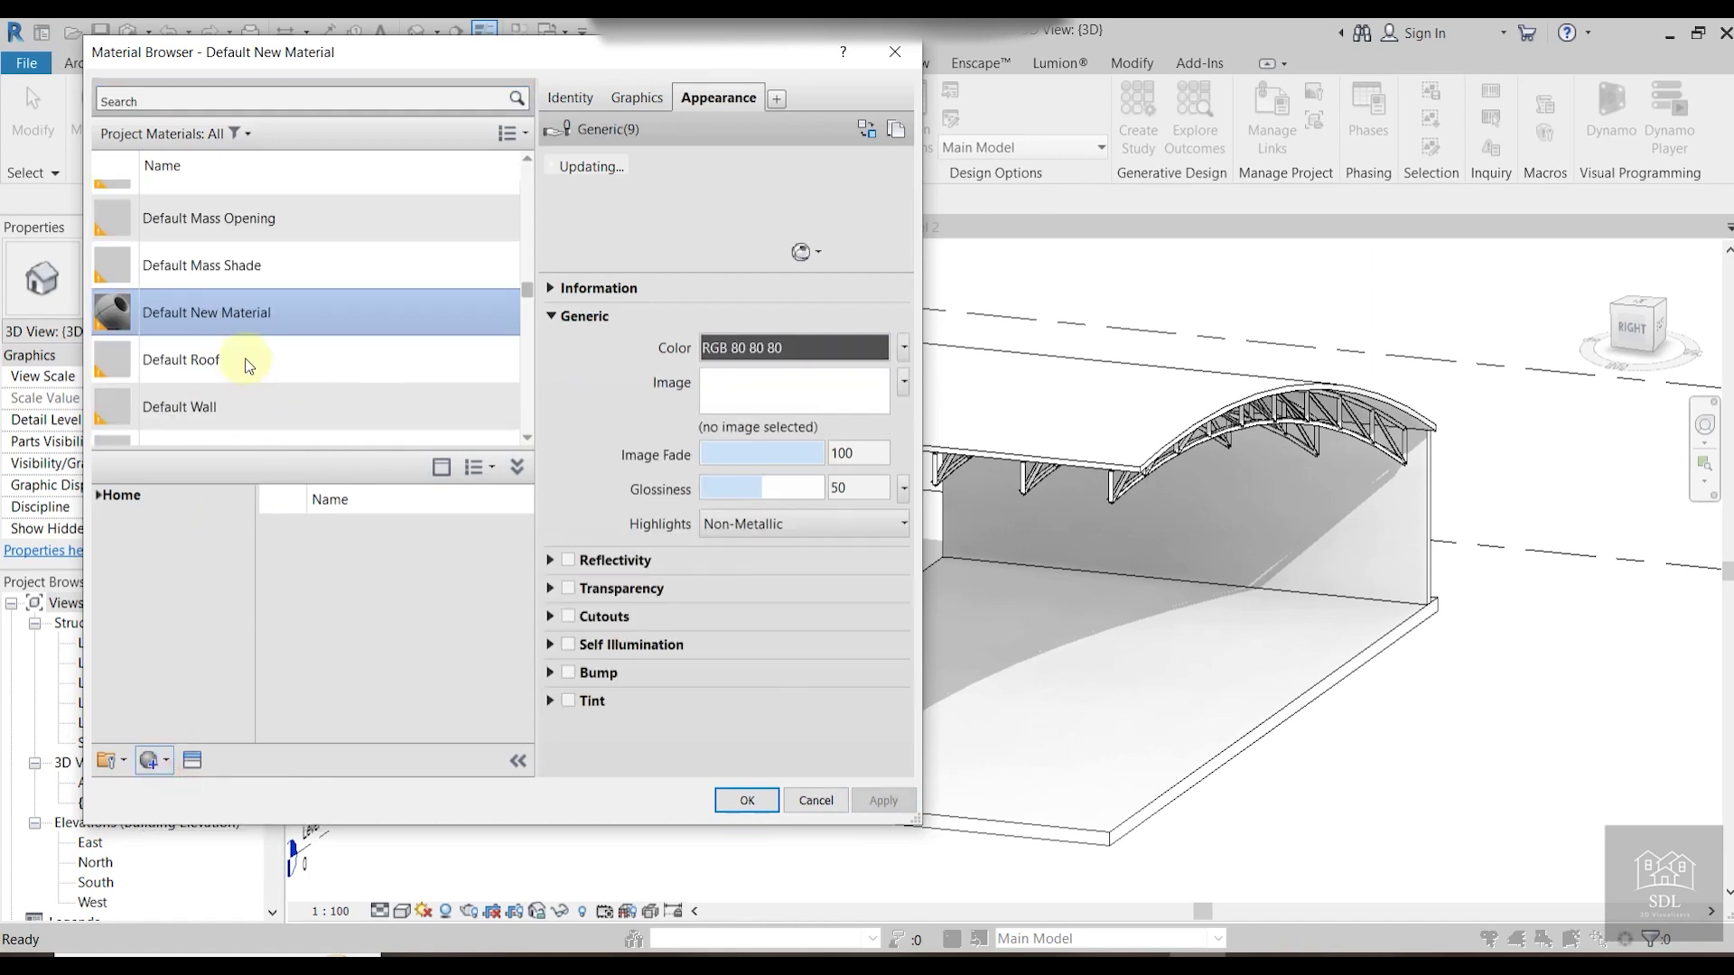
click(573, 97)
triple_click(826, 135)
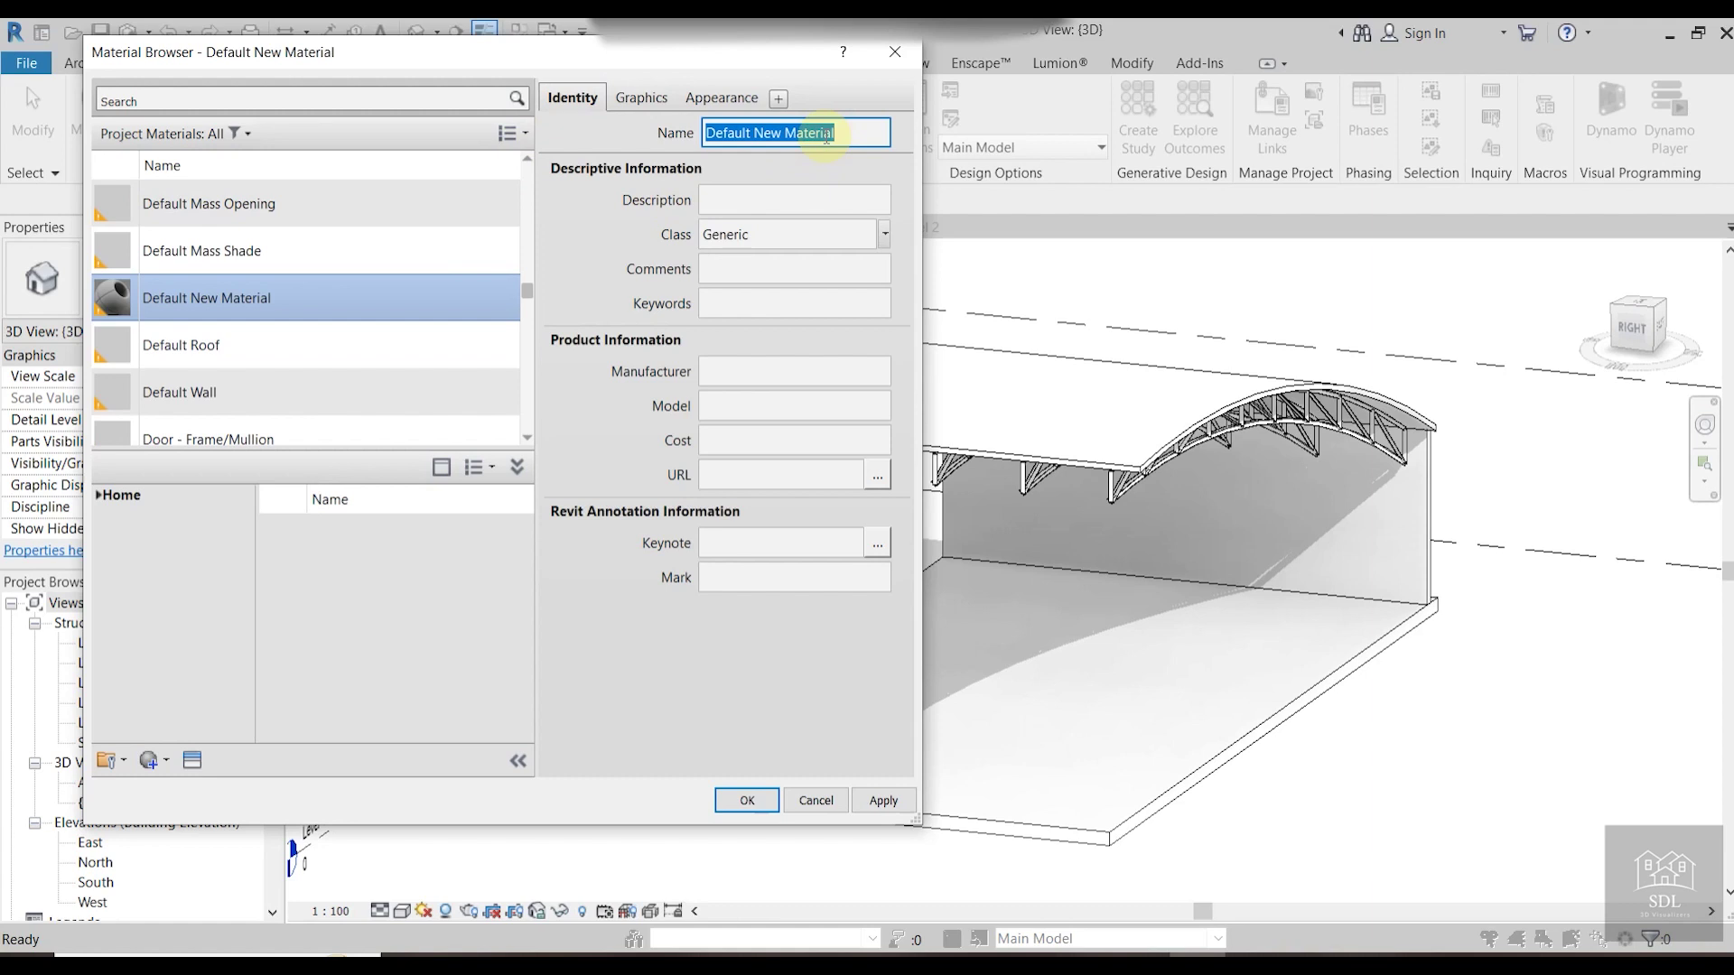
text(01 TRUSS)
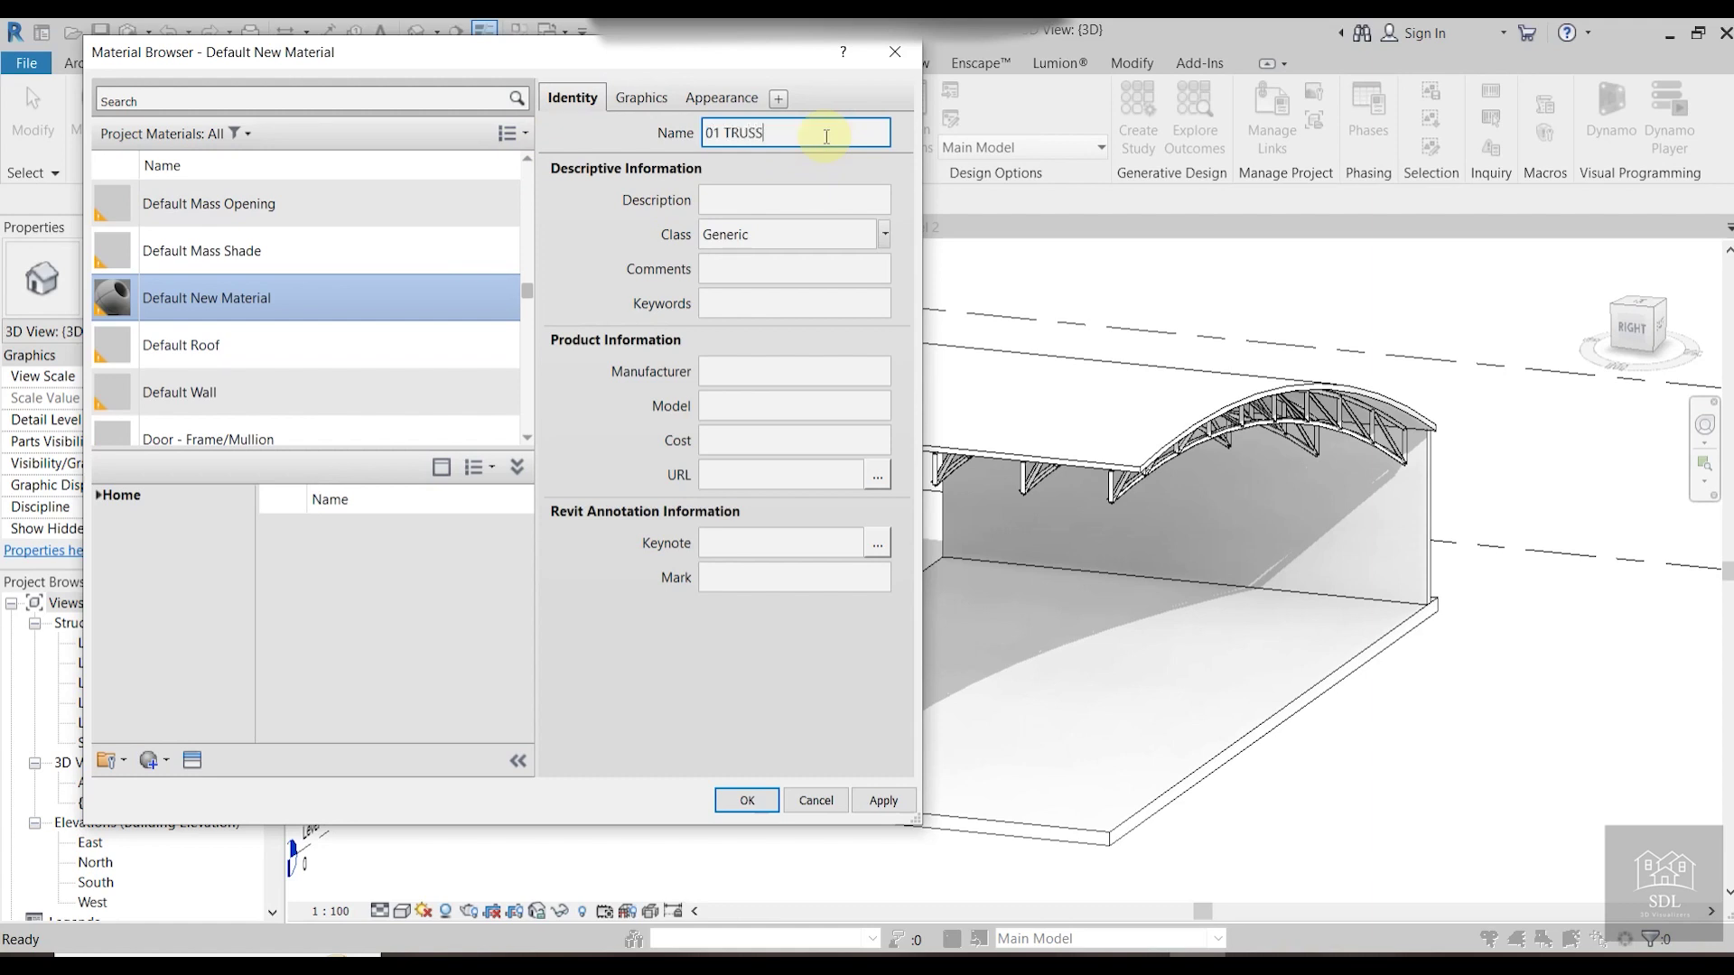
click(884, 234)
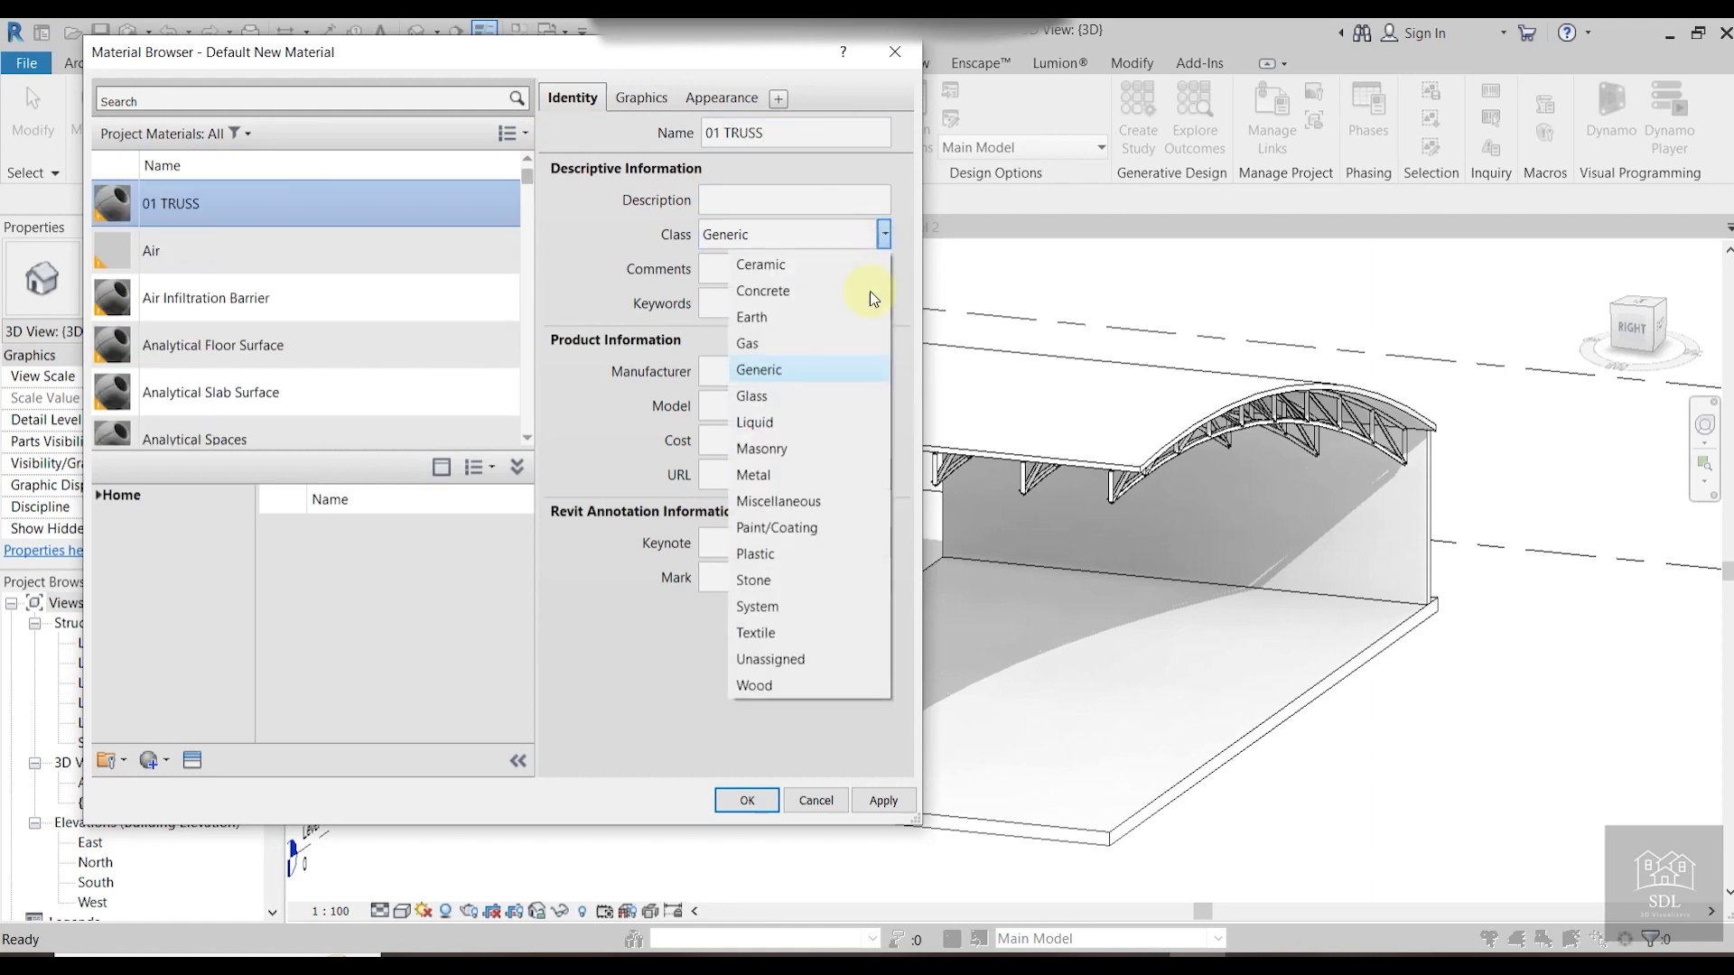
click(782, 471)
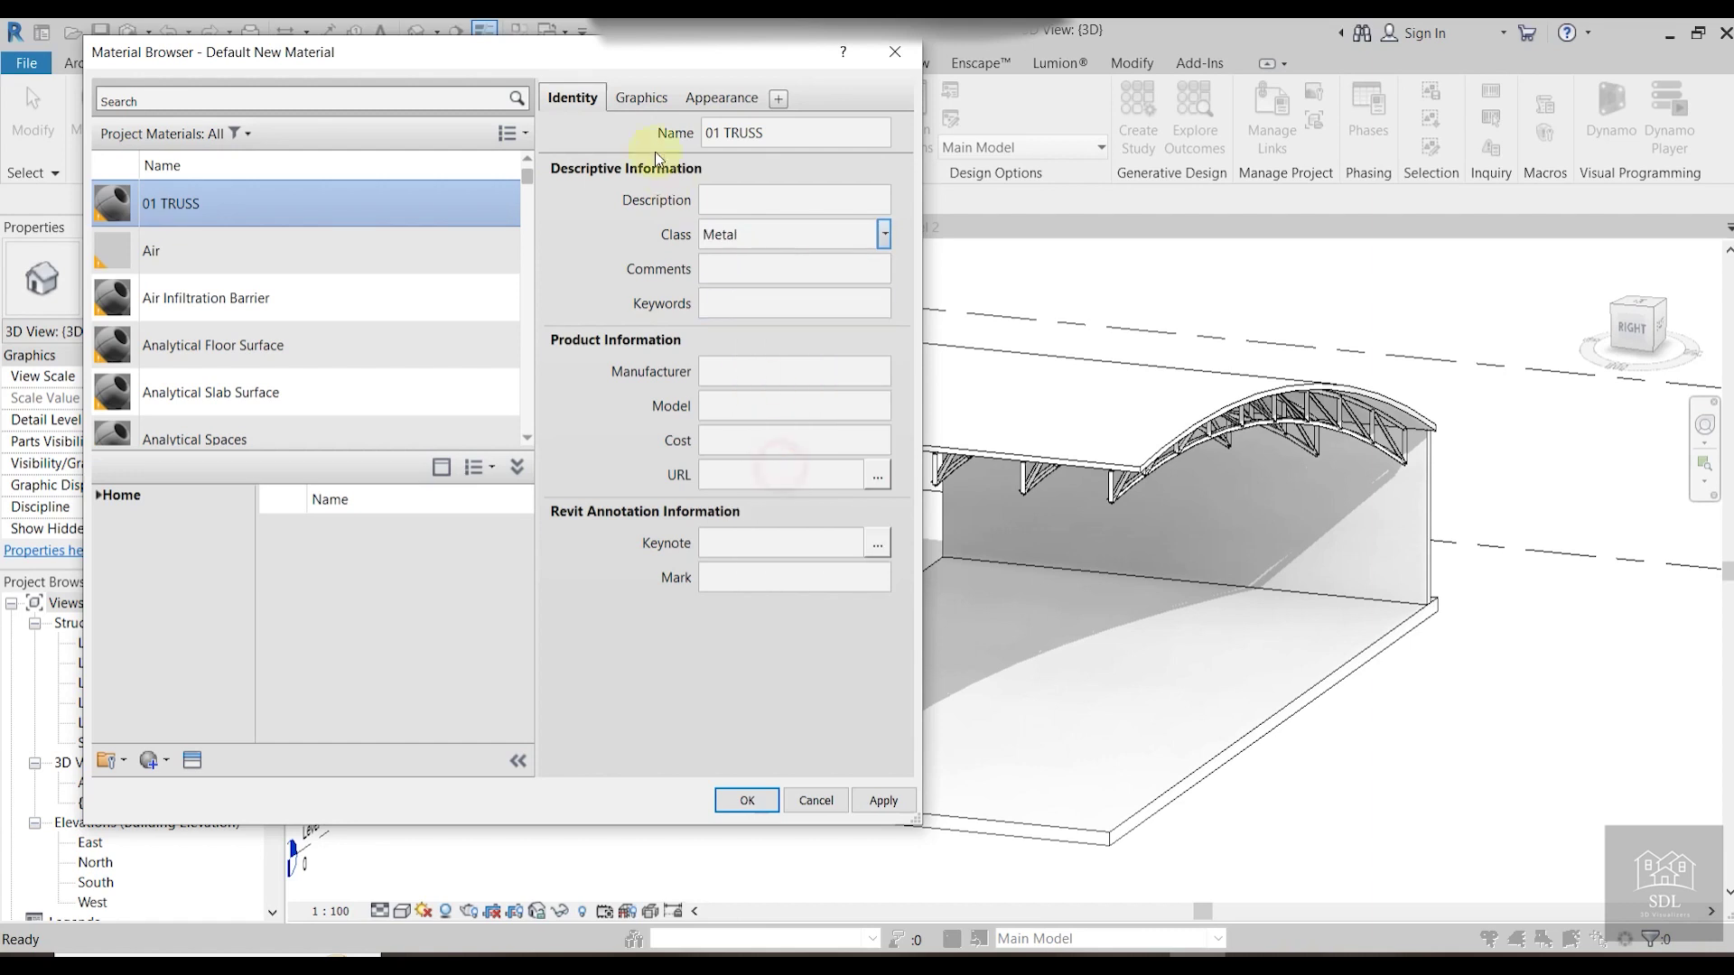
click(662, 93)
click(755, 158)
Replace the 01 TRUSS appearance asset with Steel - Braided from the library's Metal: Steel category and apply the material changes.
click(723, 97)
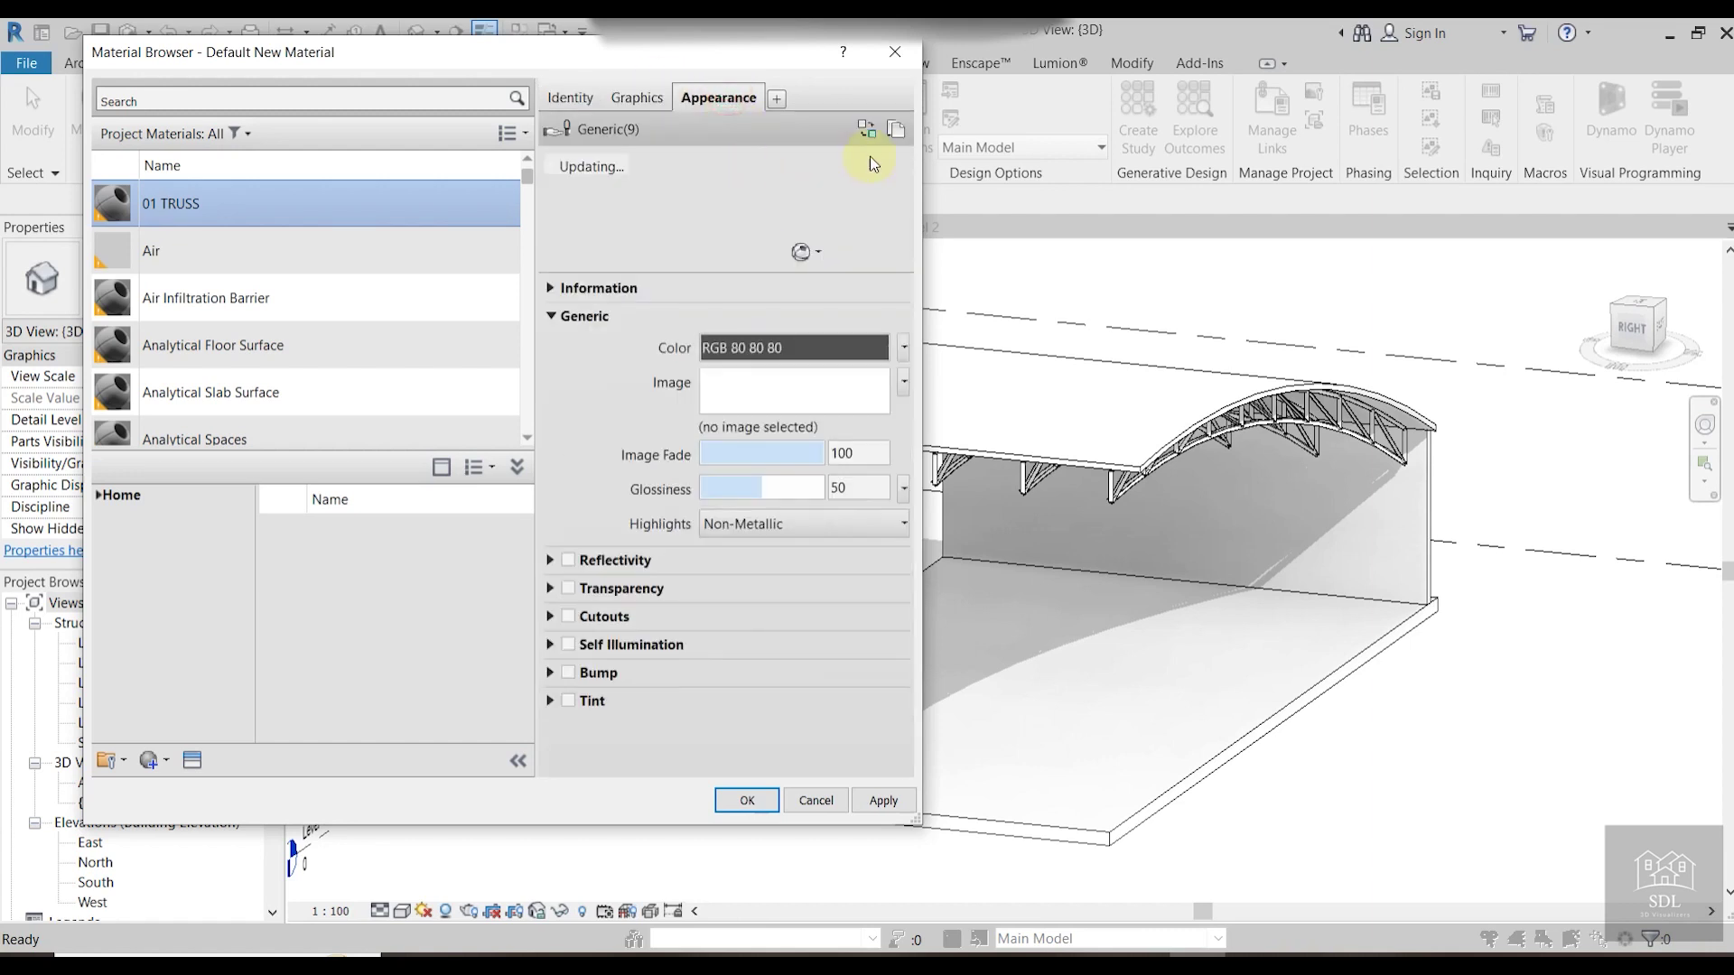
click(851, 139)
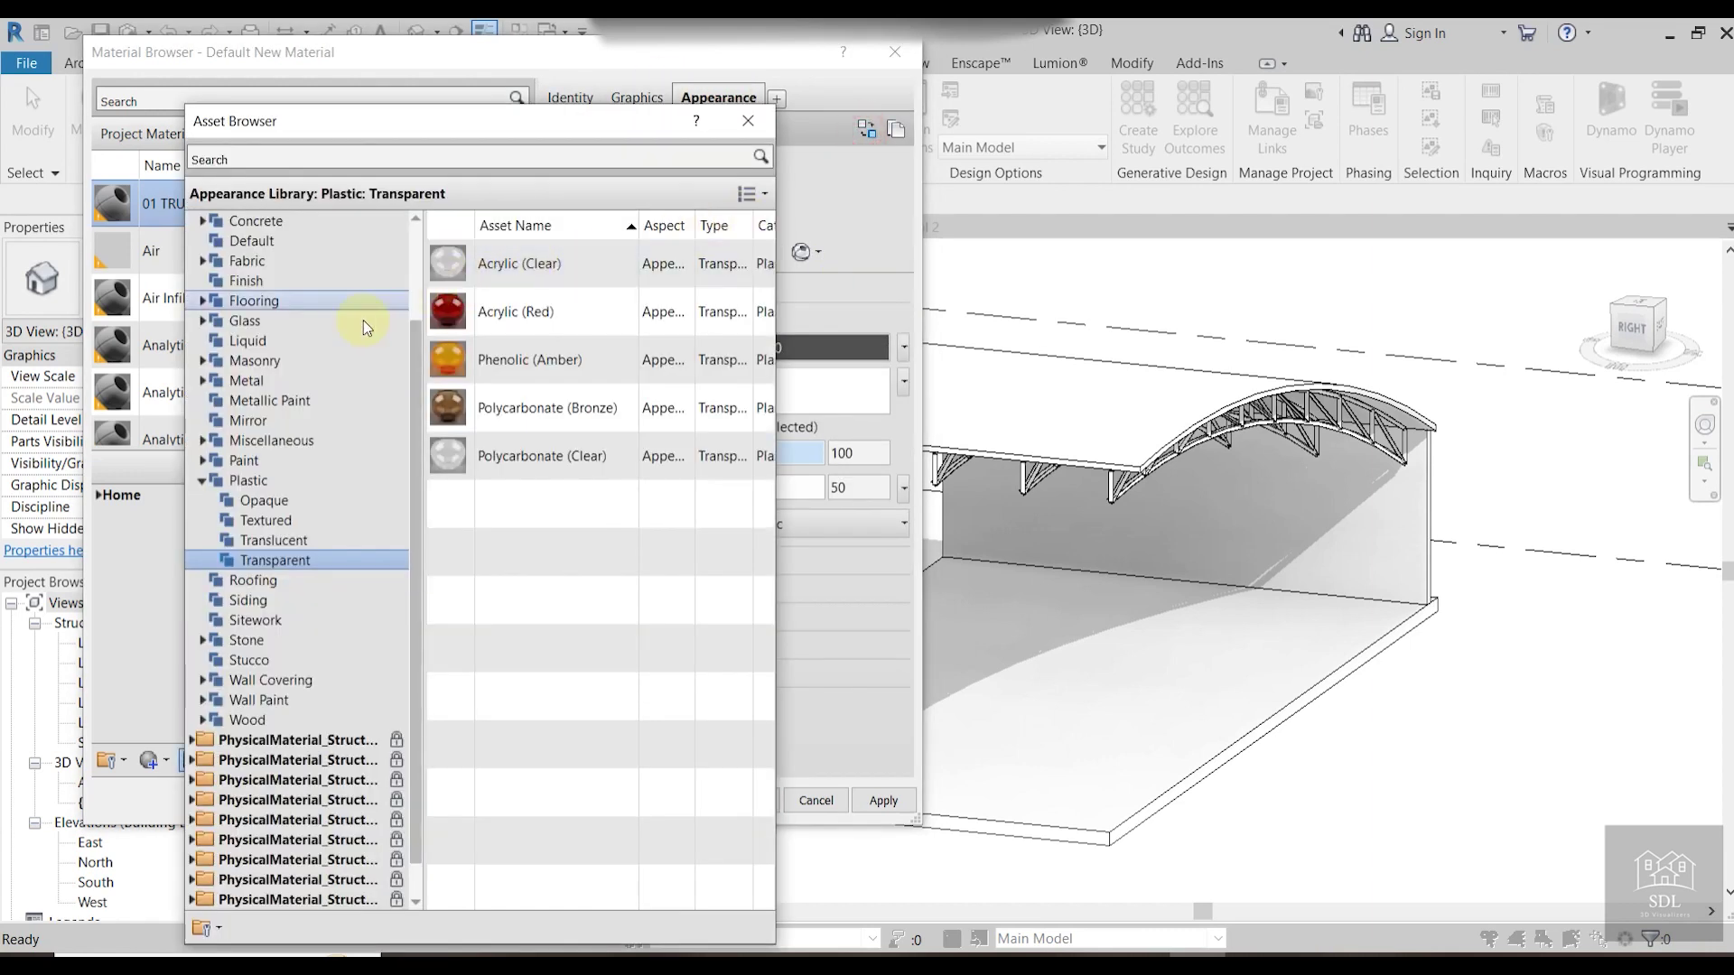
click(244, 382)
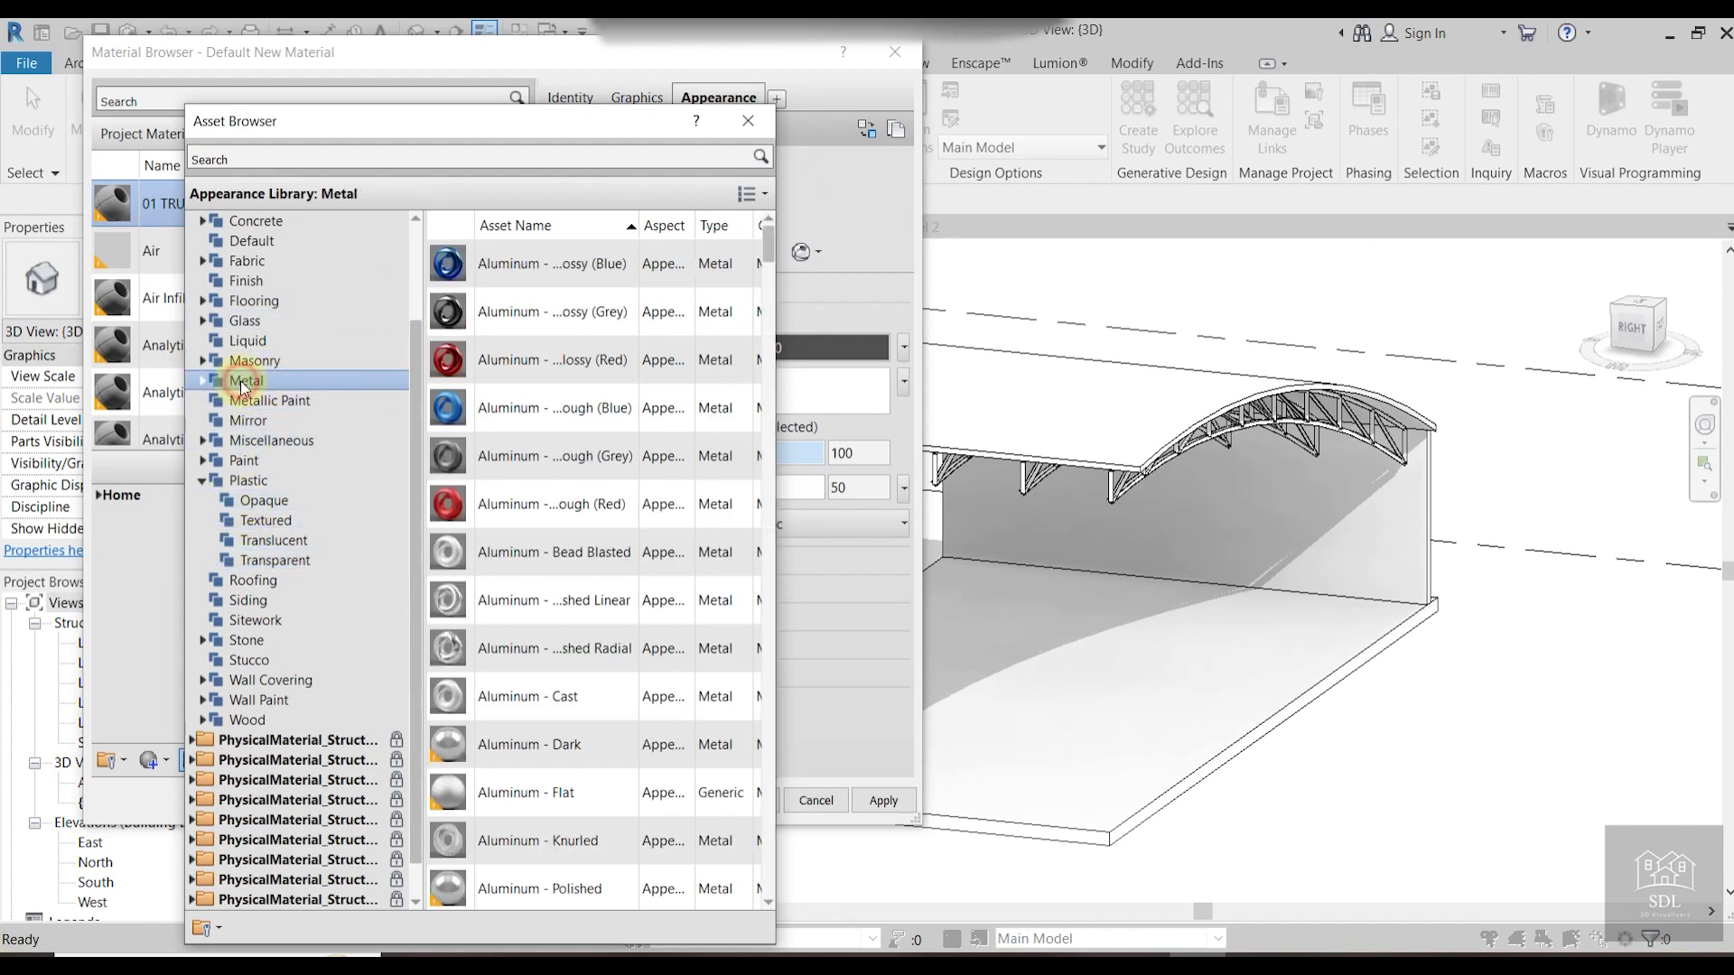
click(204, 381)
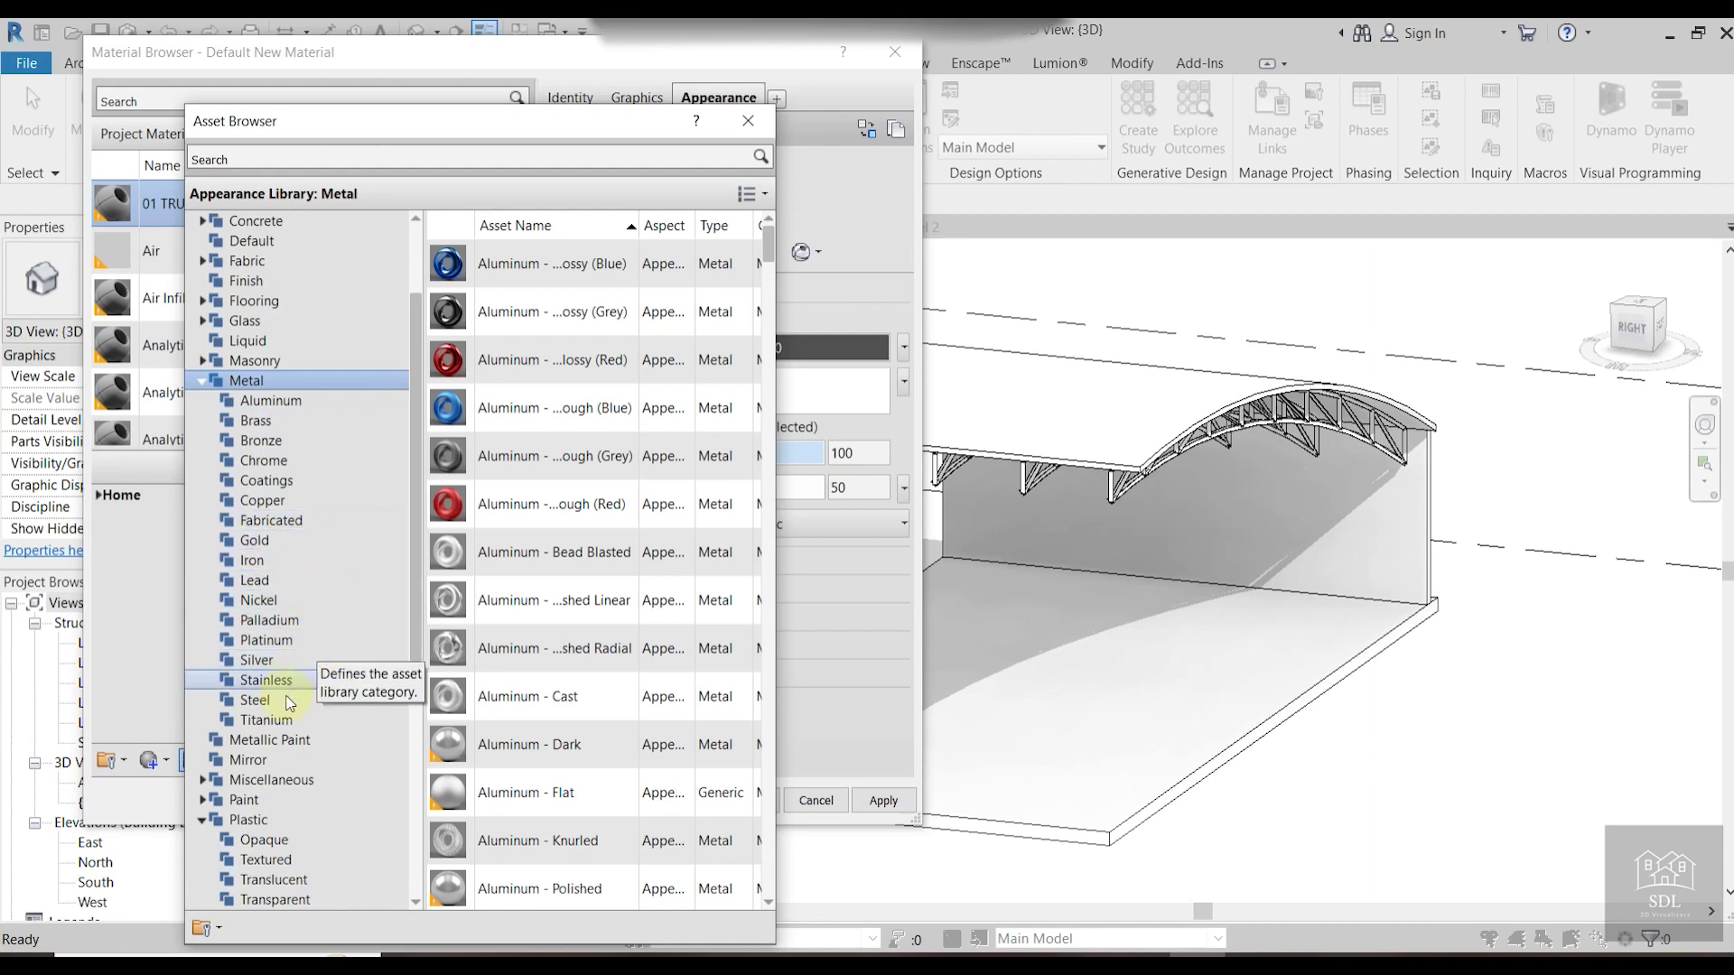
click(323, 700)
scroll(614, 484, down, 4)
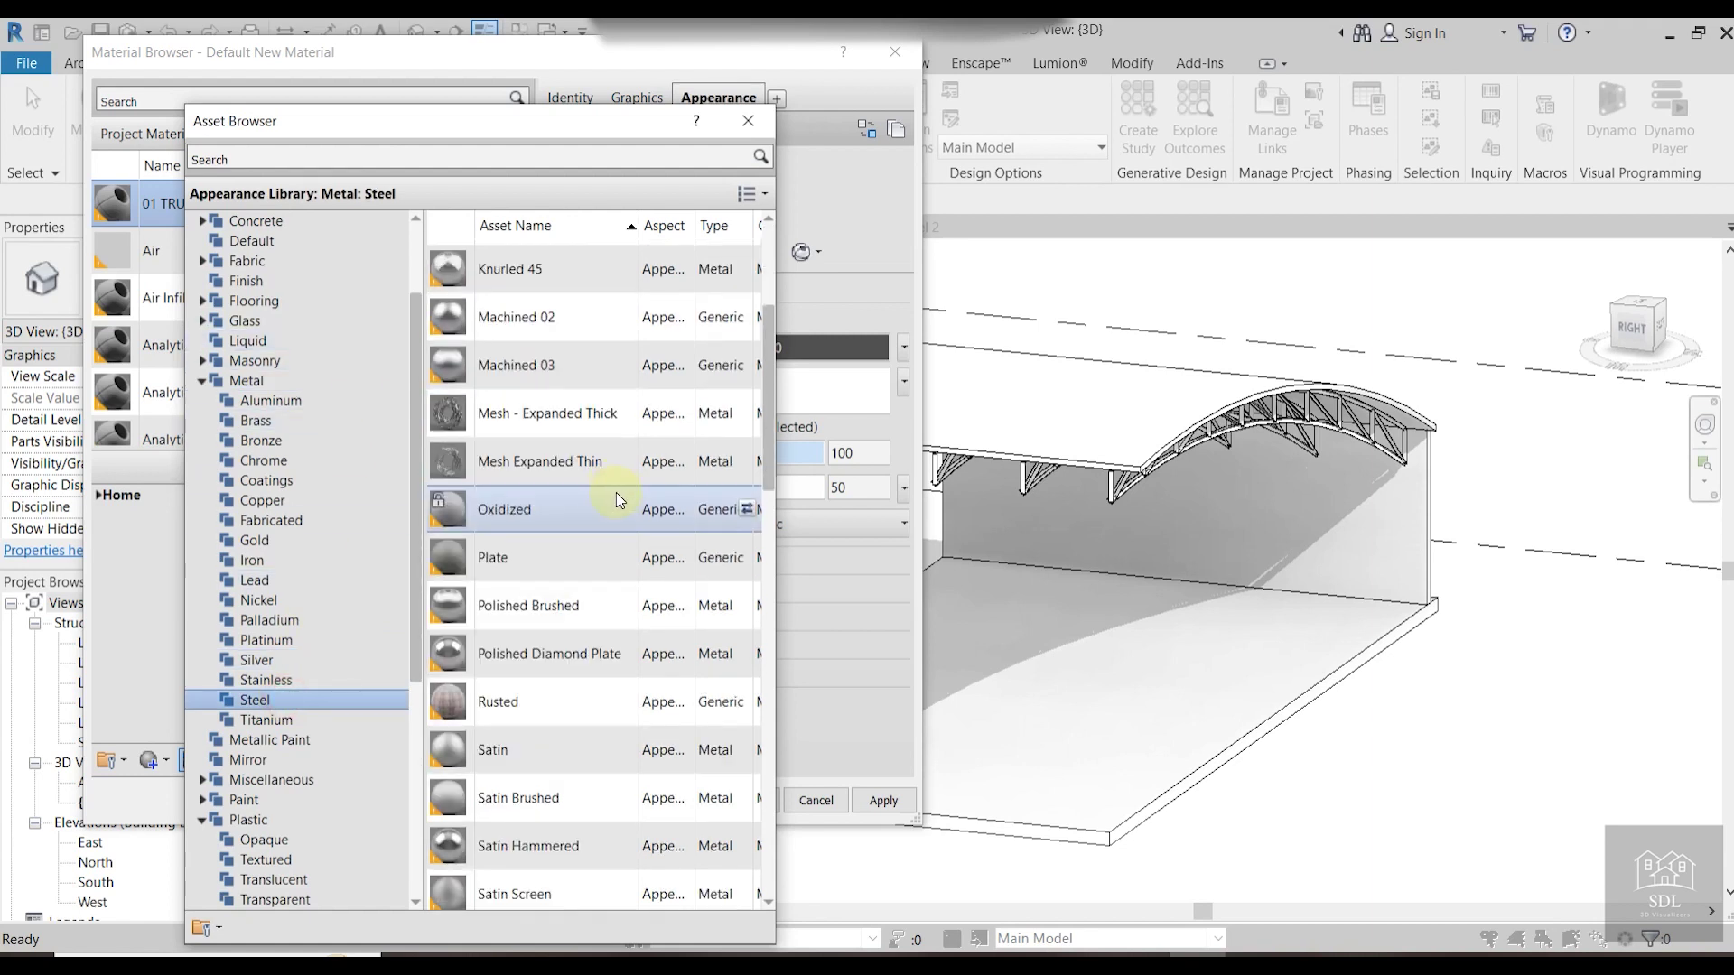
scroll(620, 501, down, 4)
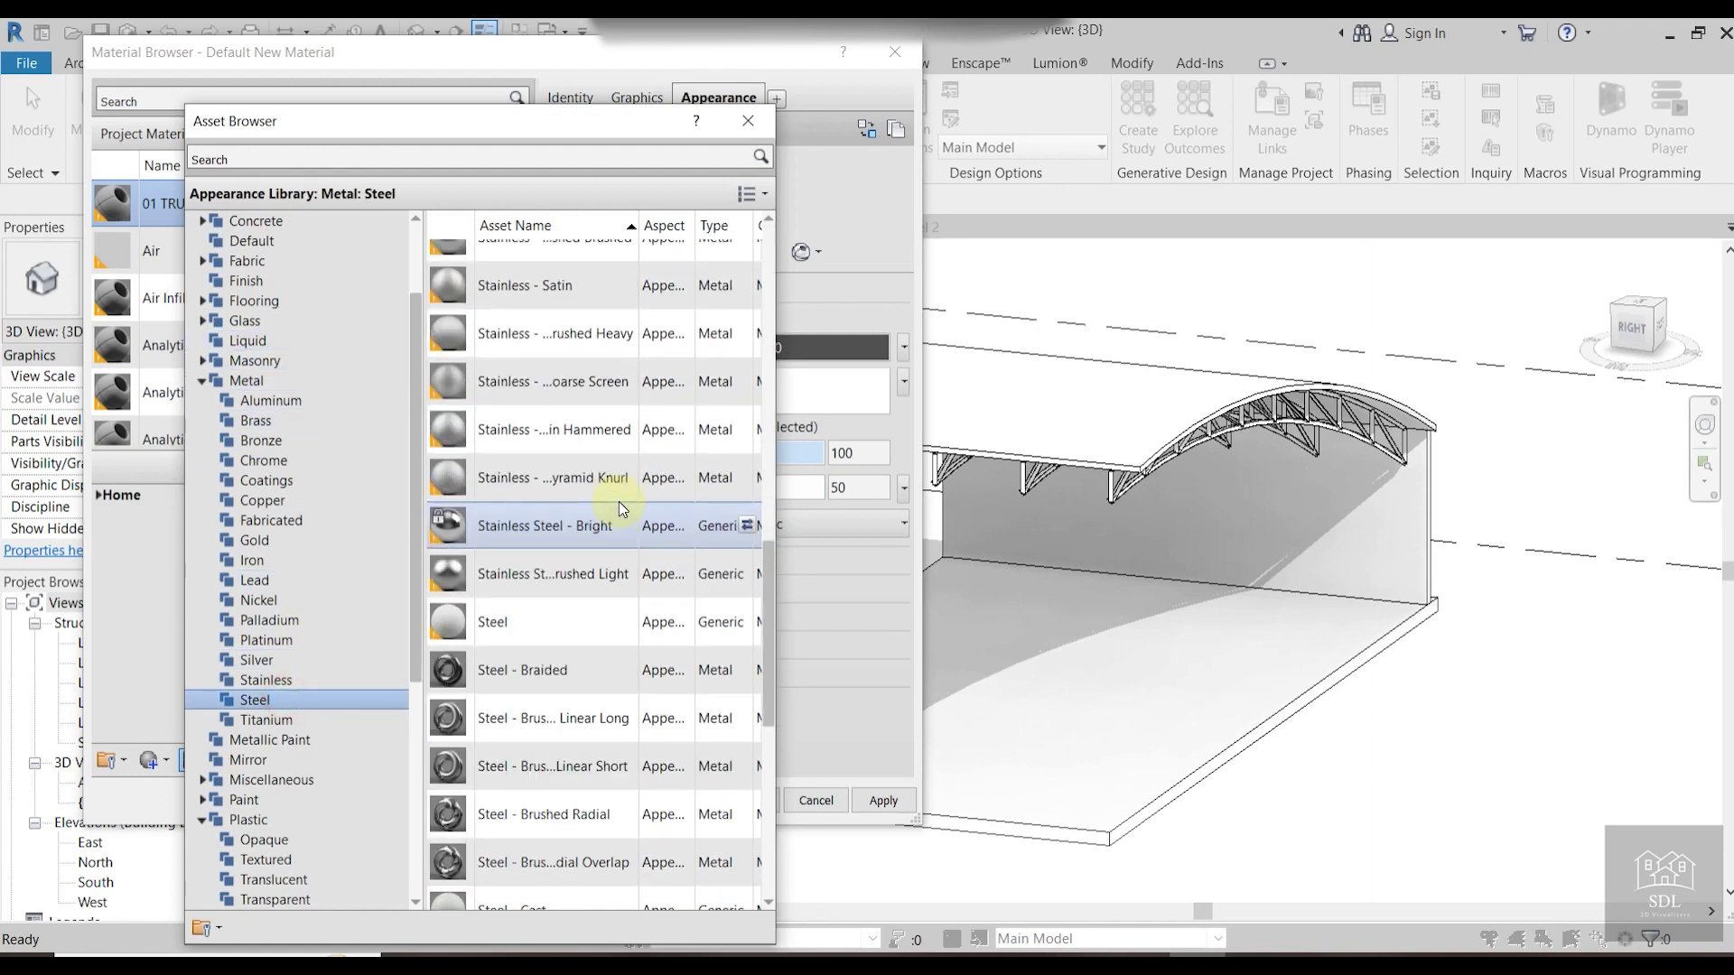
click(747, 673)
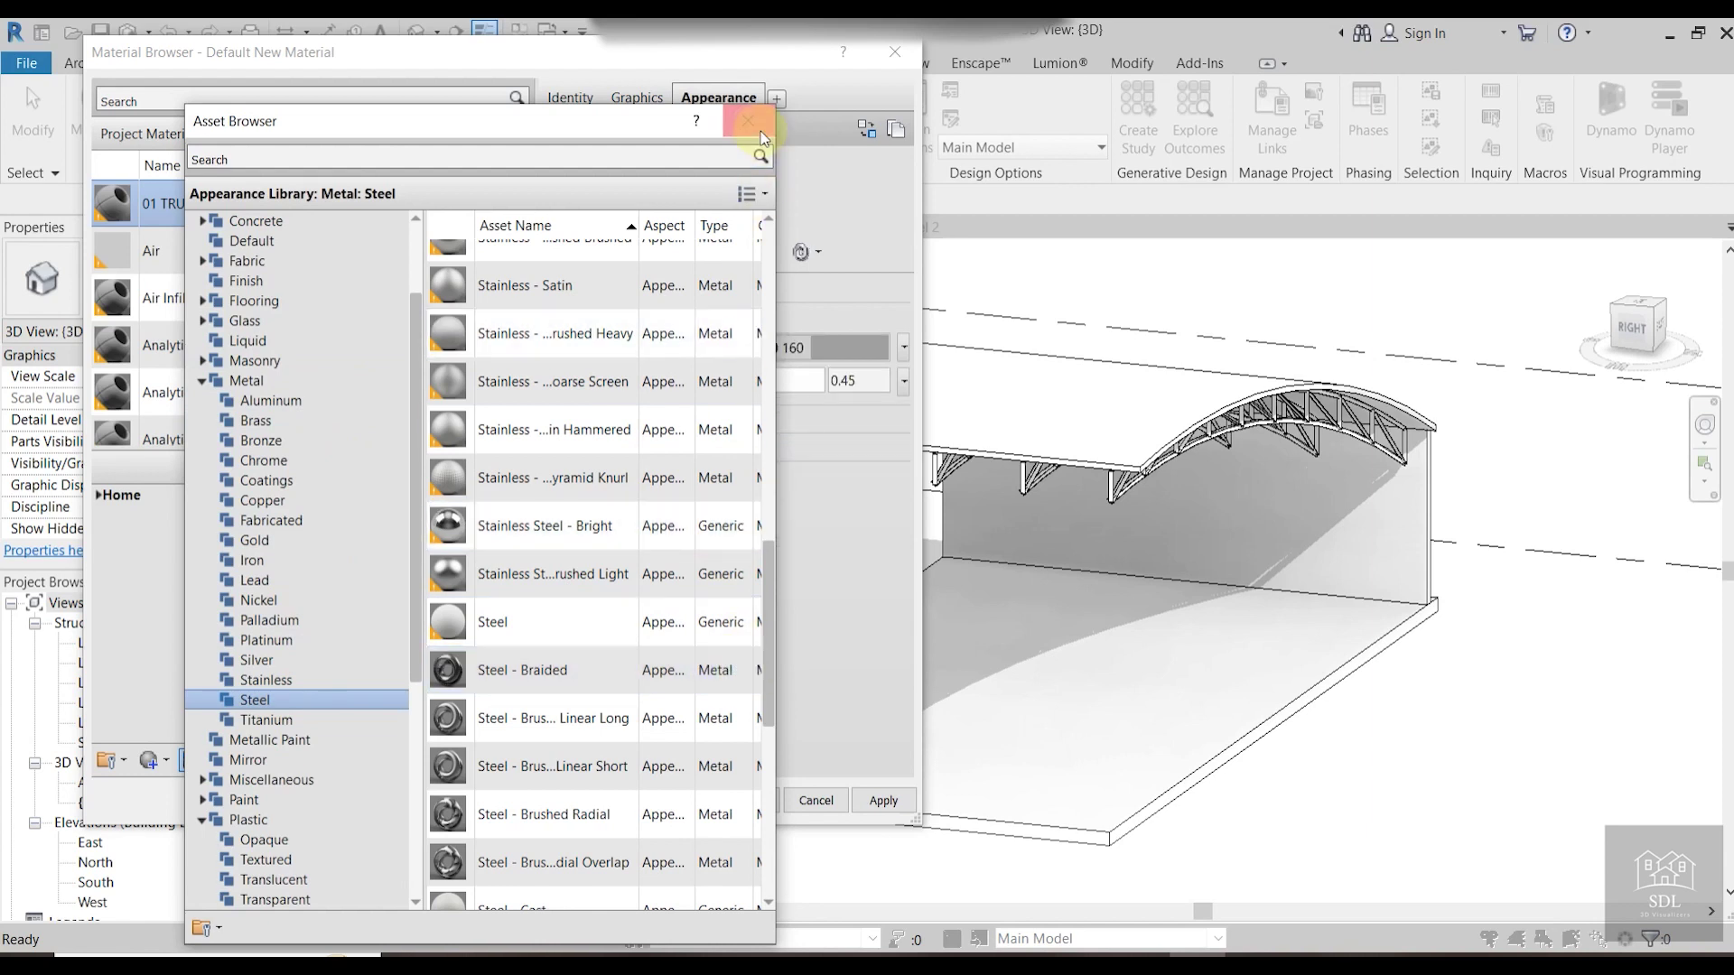
click(748, 120)
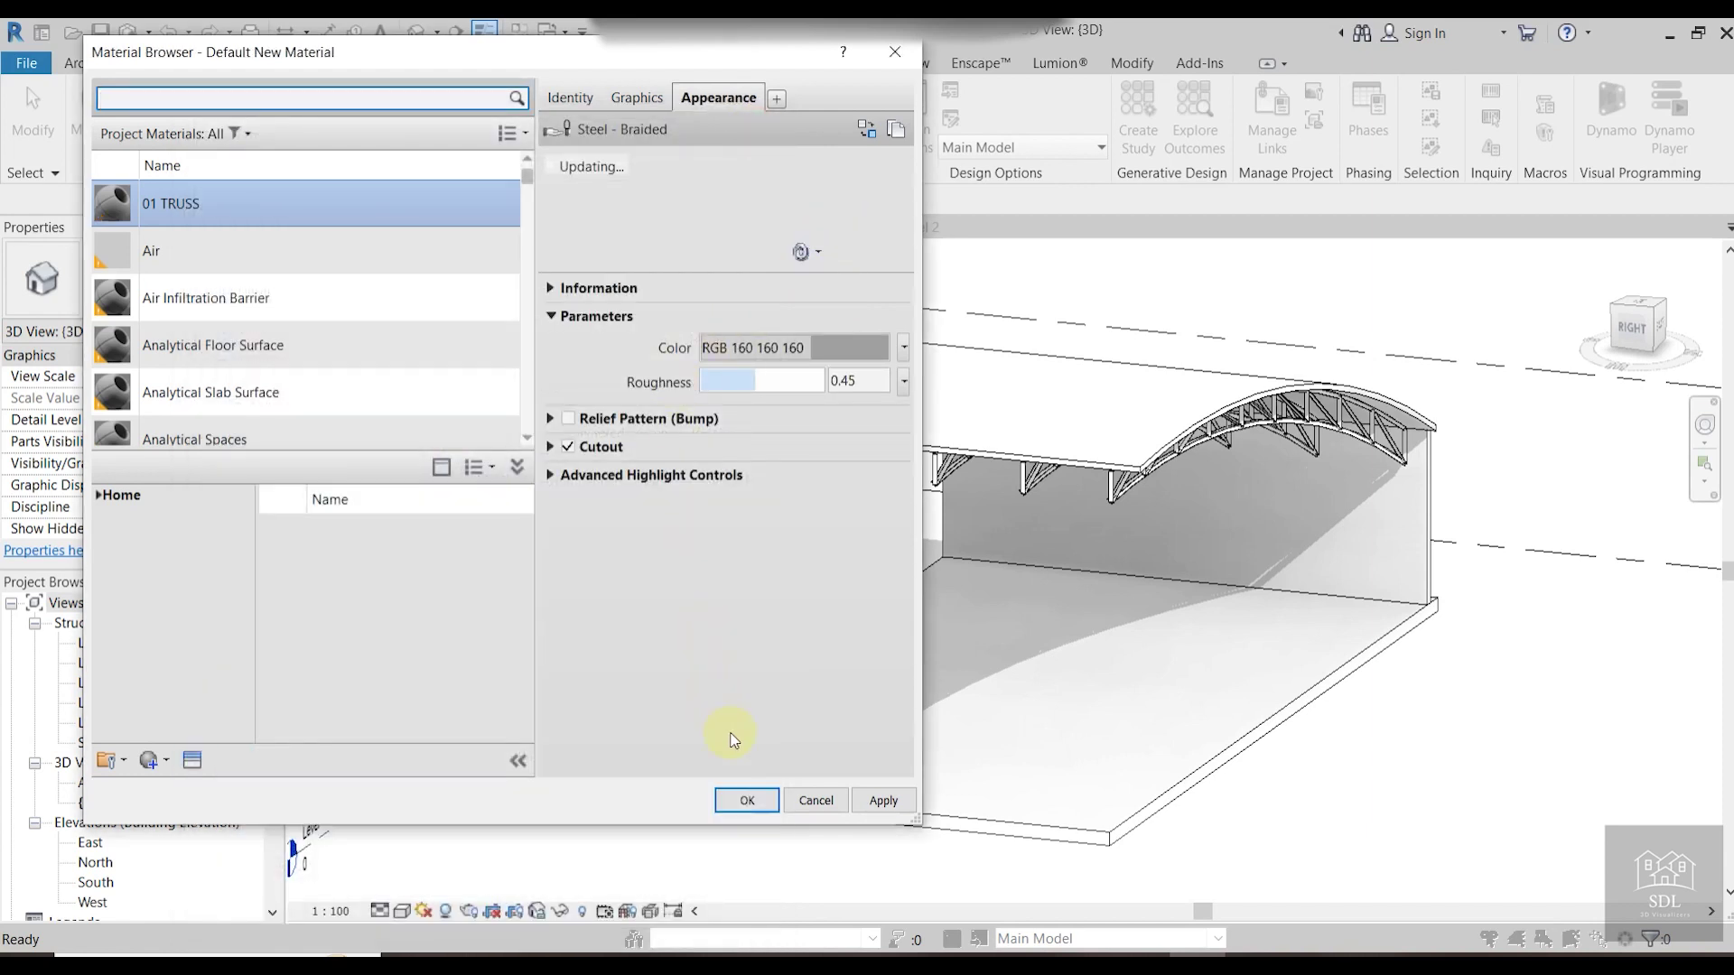
click(871, 800)
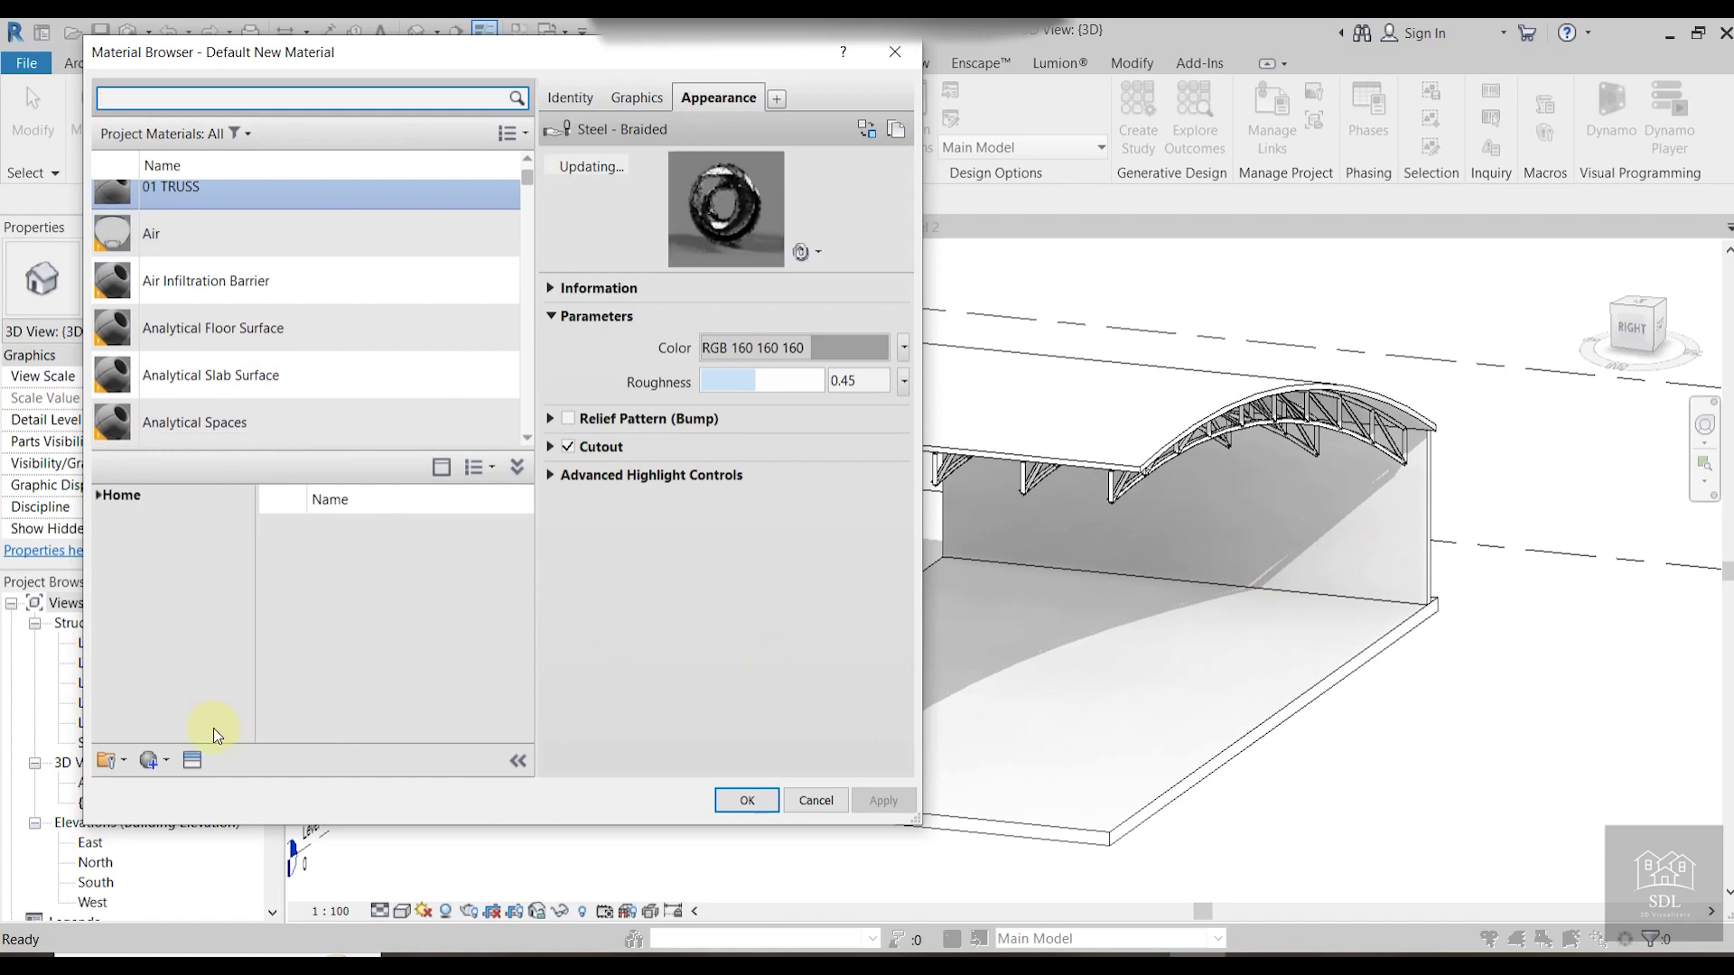
Create a new project material named 01FLOOR N WALL, set its class to Masonry and apply it.
click(152, 760)
click(175, 790)
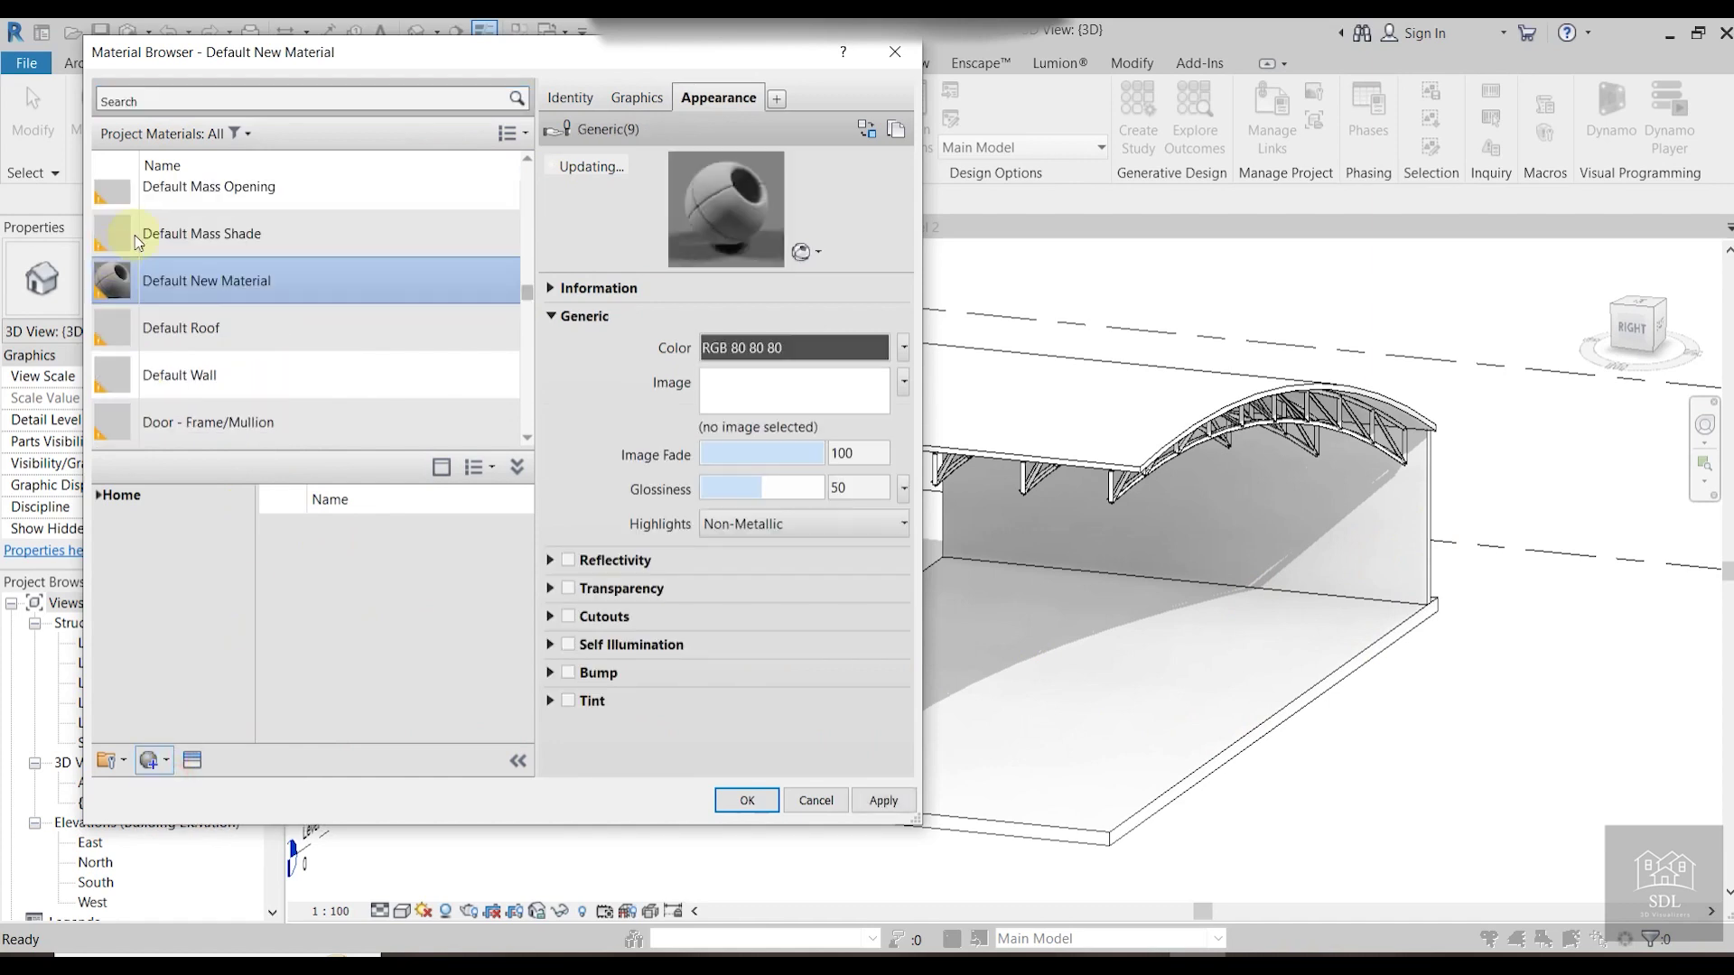
click(571, 98)
triple_click(840, 133)
text(01 fLOOR N wALL)
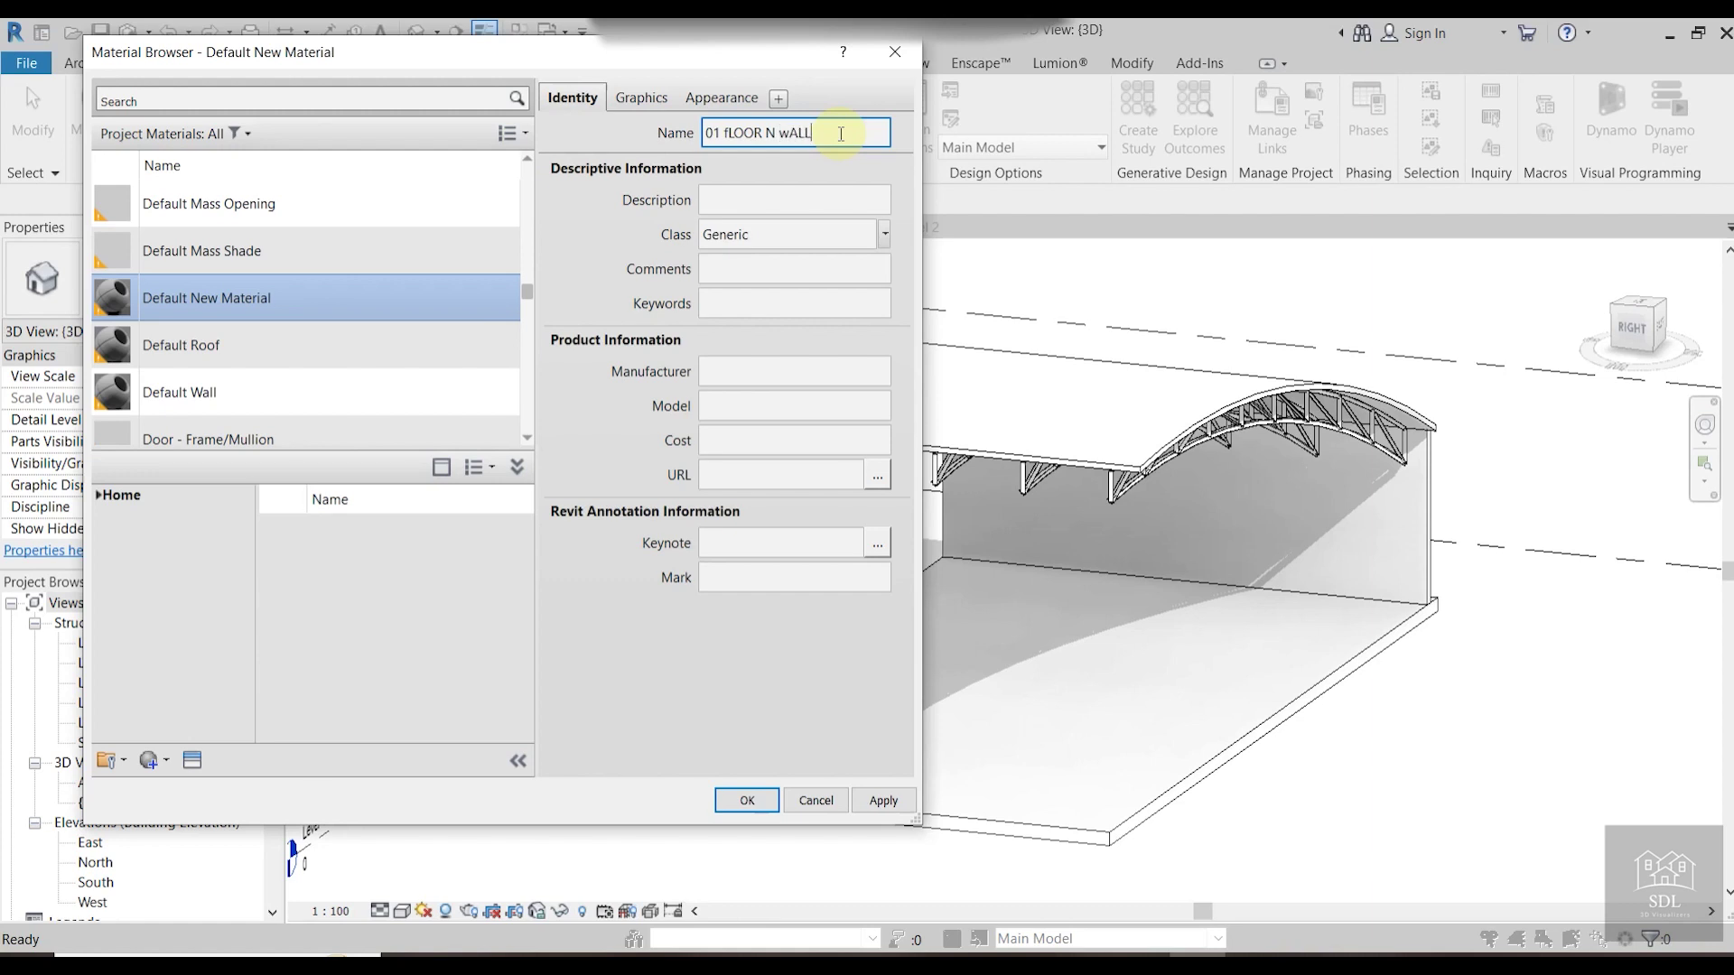
click(839, 134)
shift+click(720, 134)
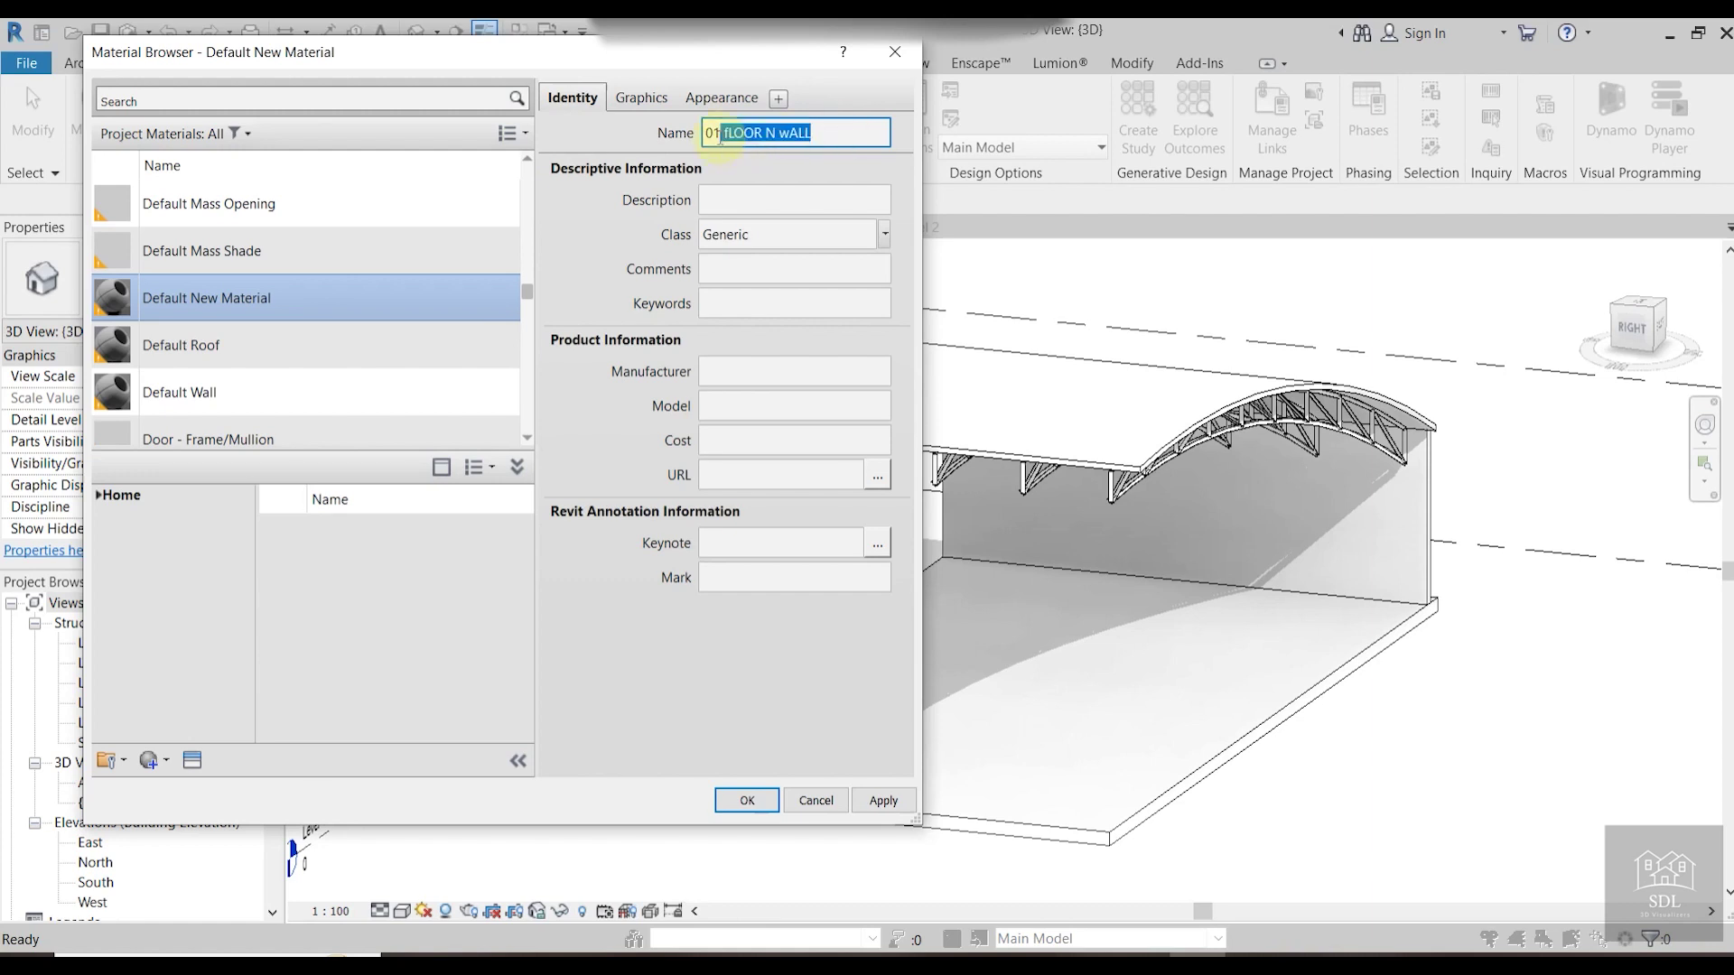
text(FL)
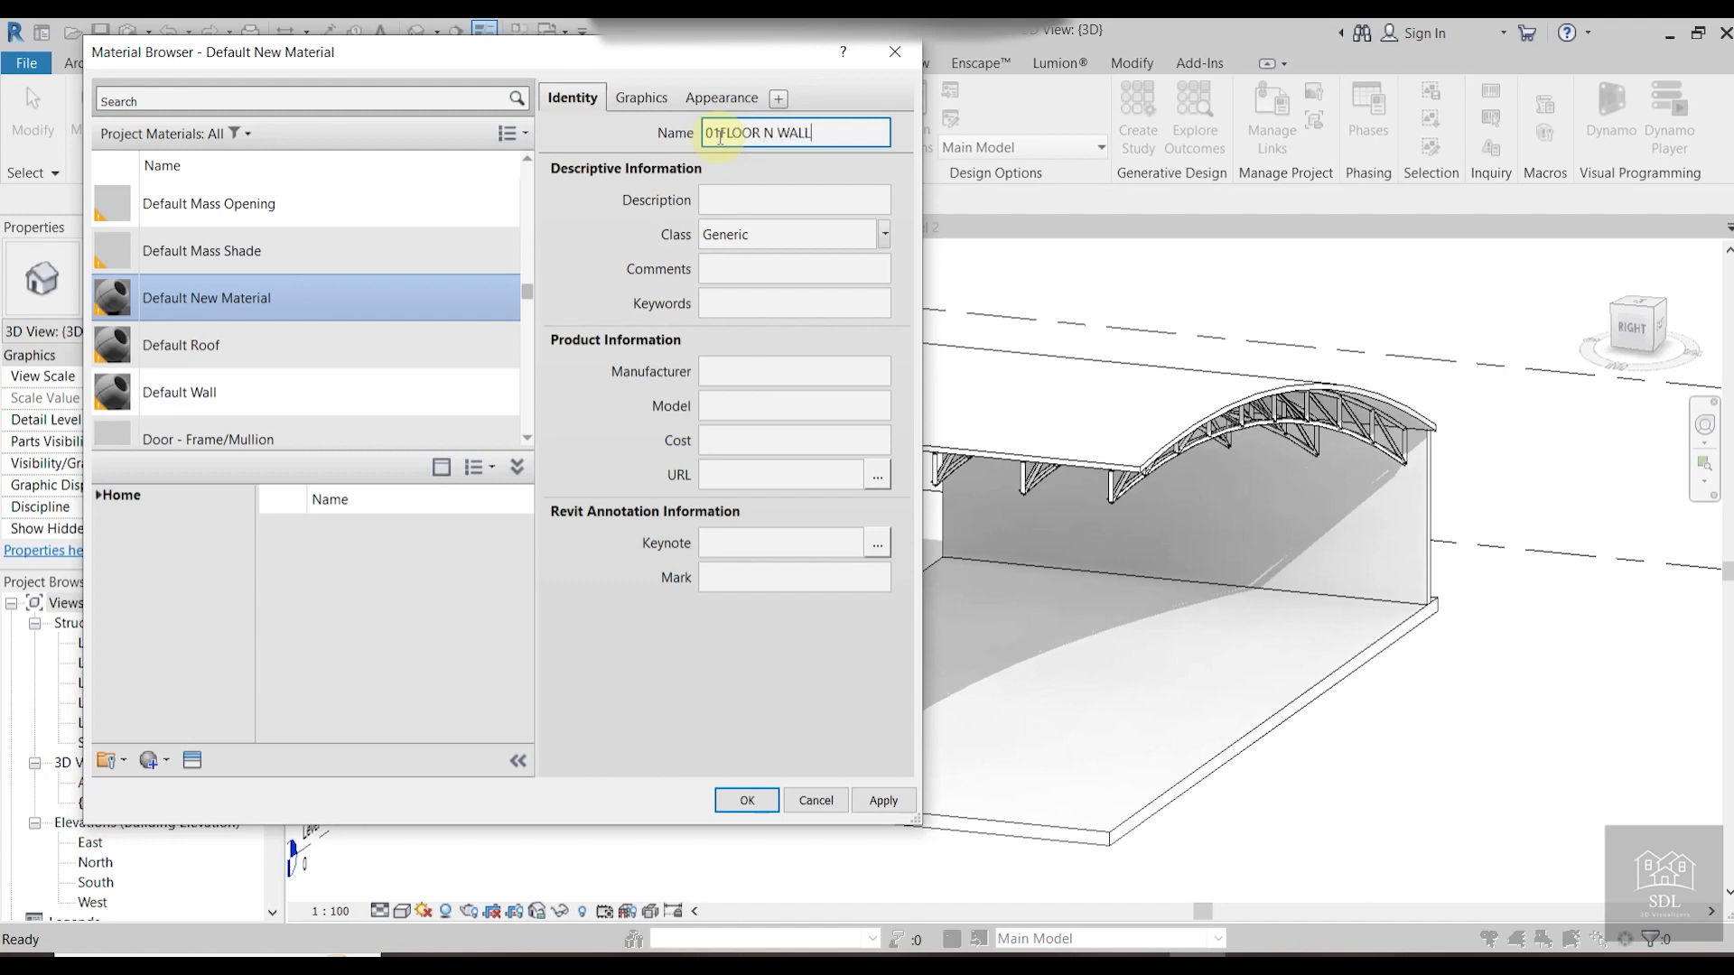
click(884, 235)
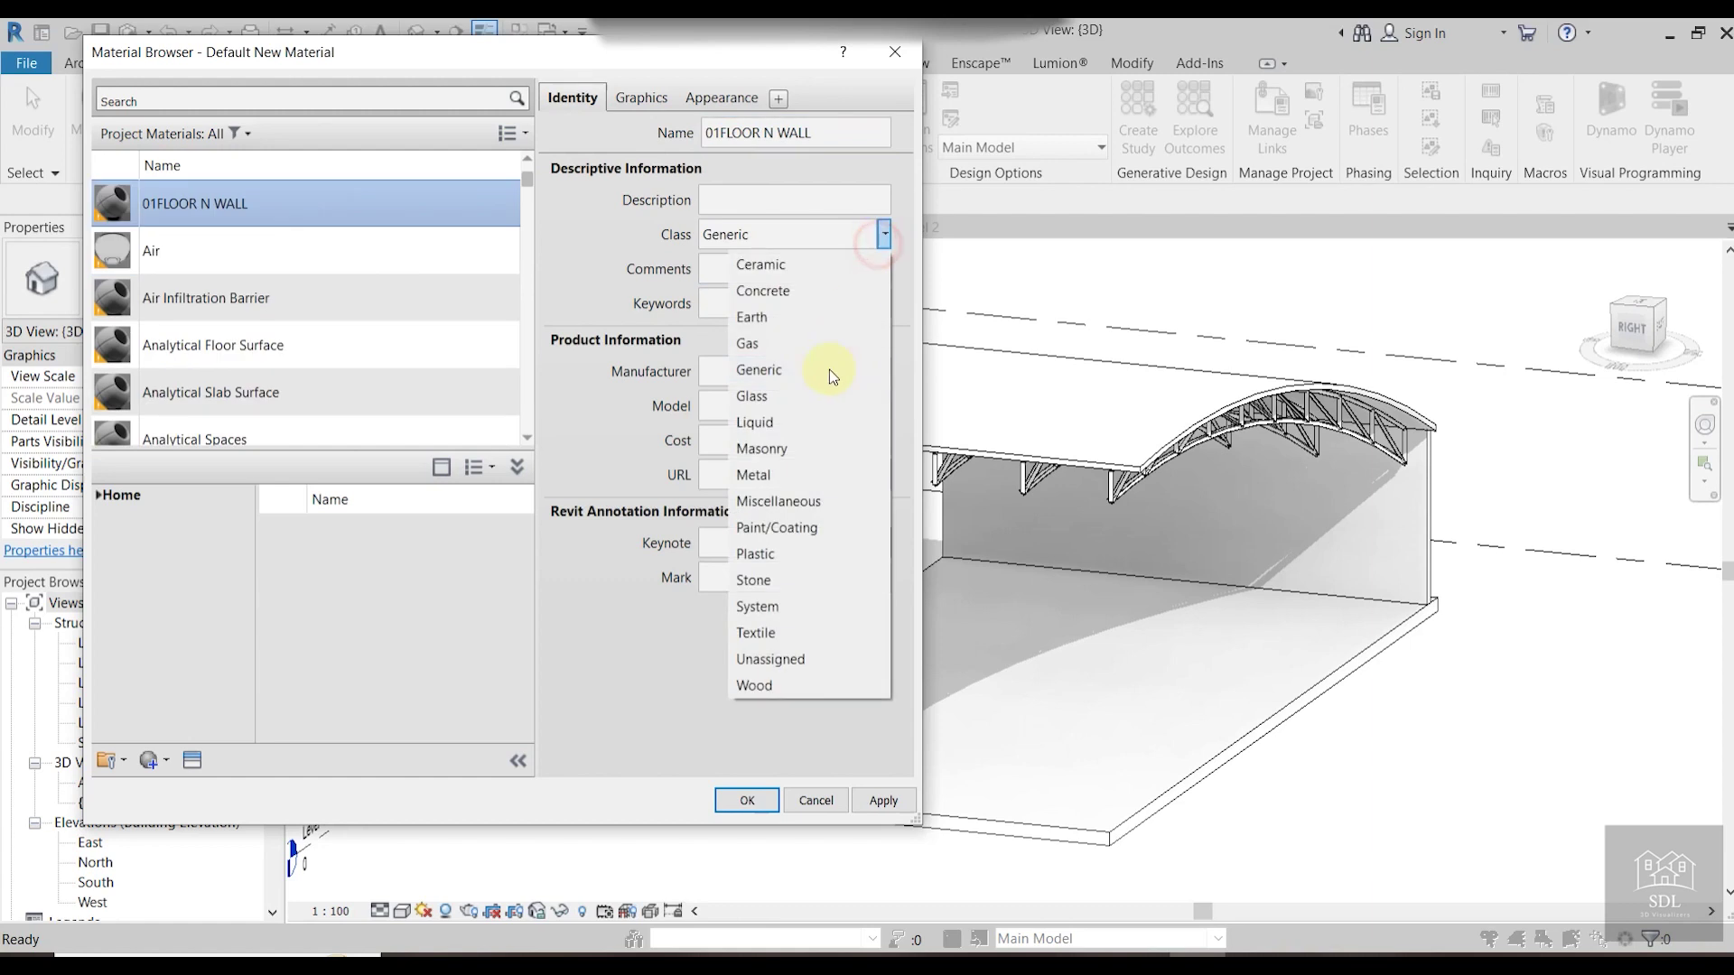
click(832, 448)
click(887, 804)
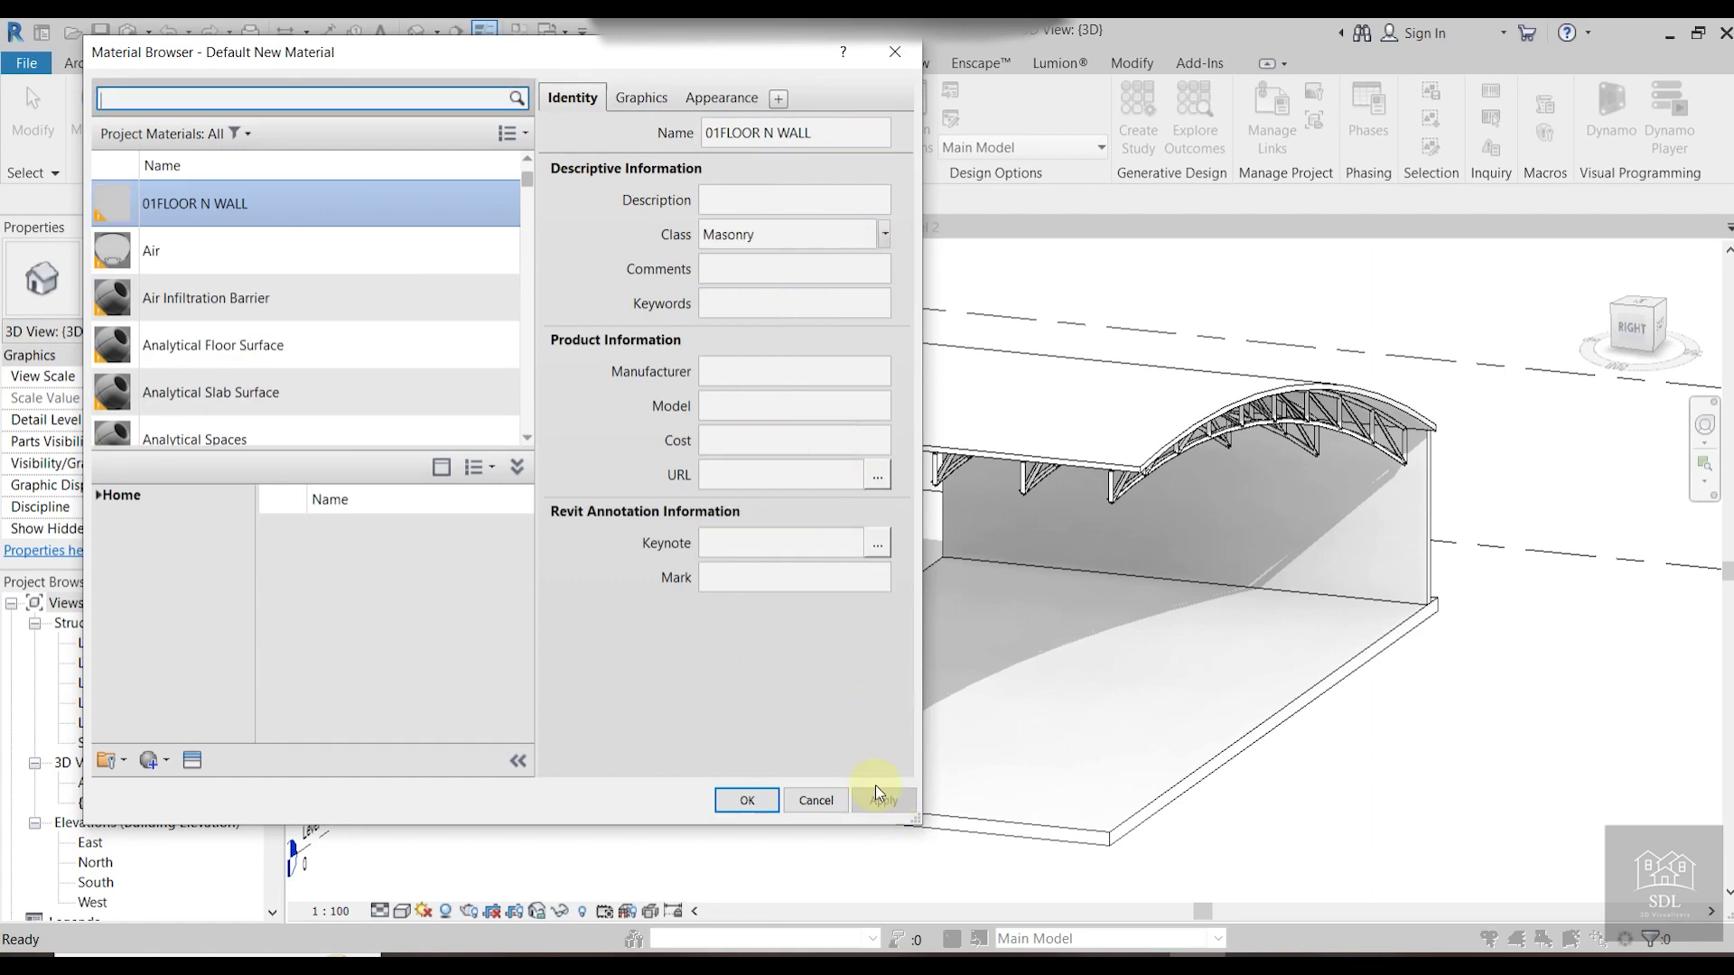
Make the 01FLOOR N WALL material's shading use its render appearance.
click(701, 101)
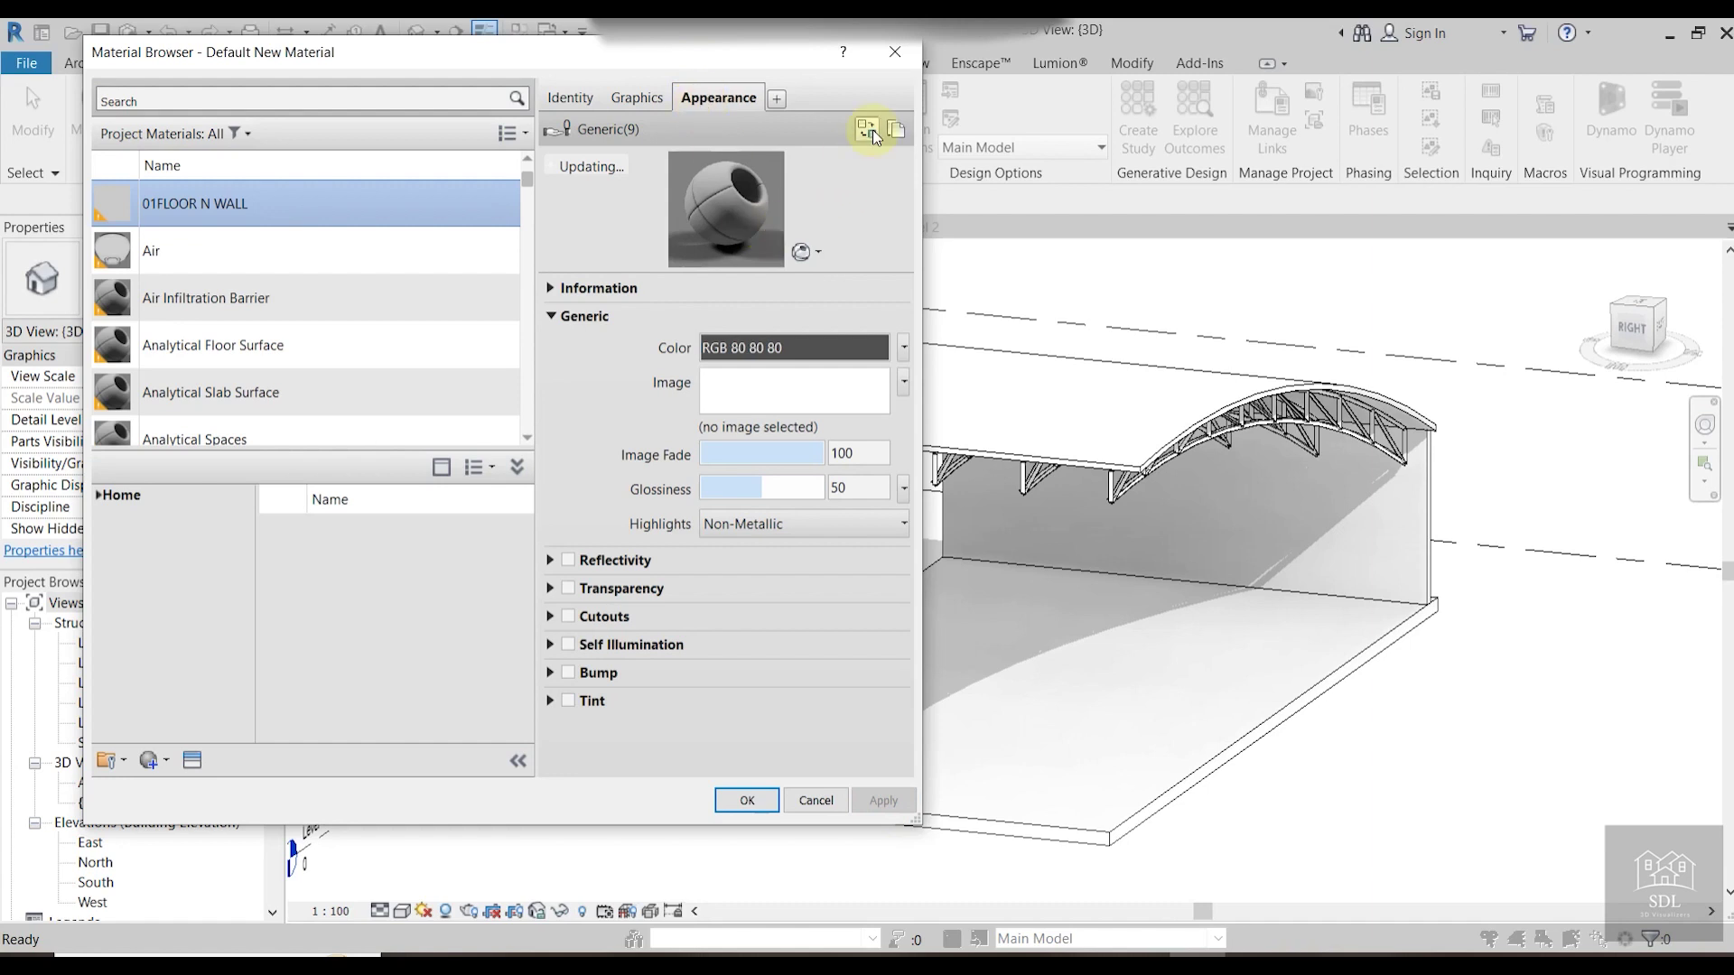
click(638, 97)
click(749, 156)
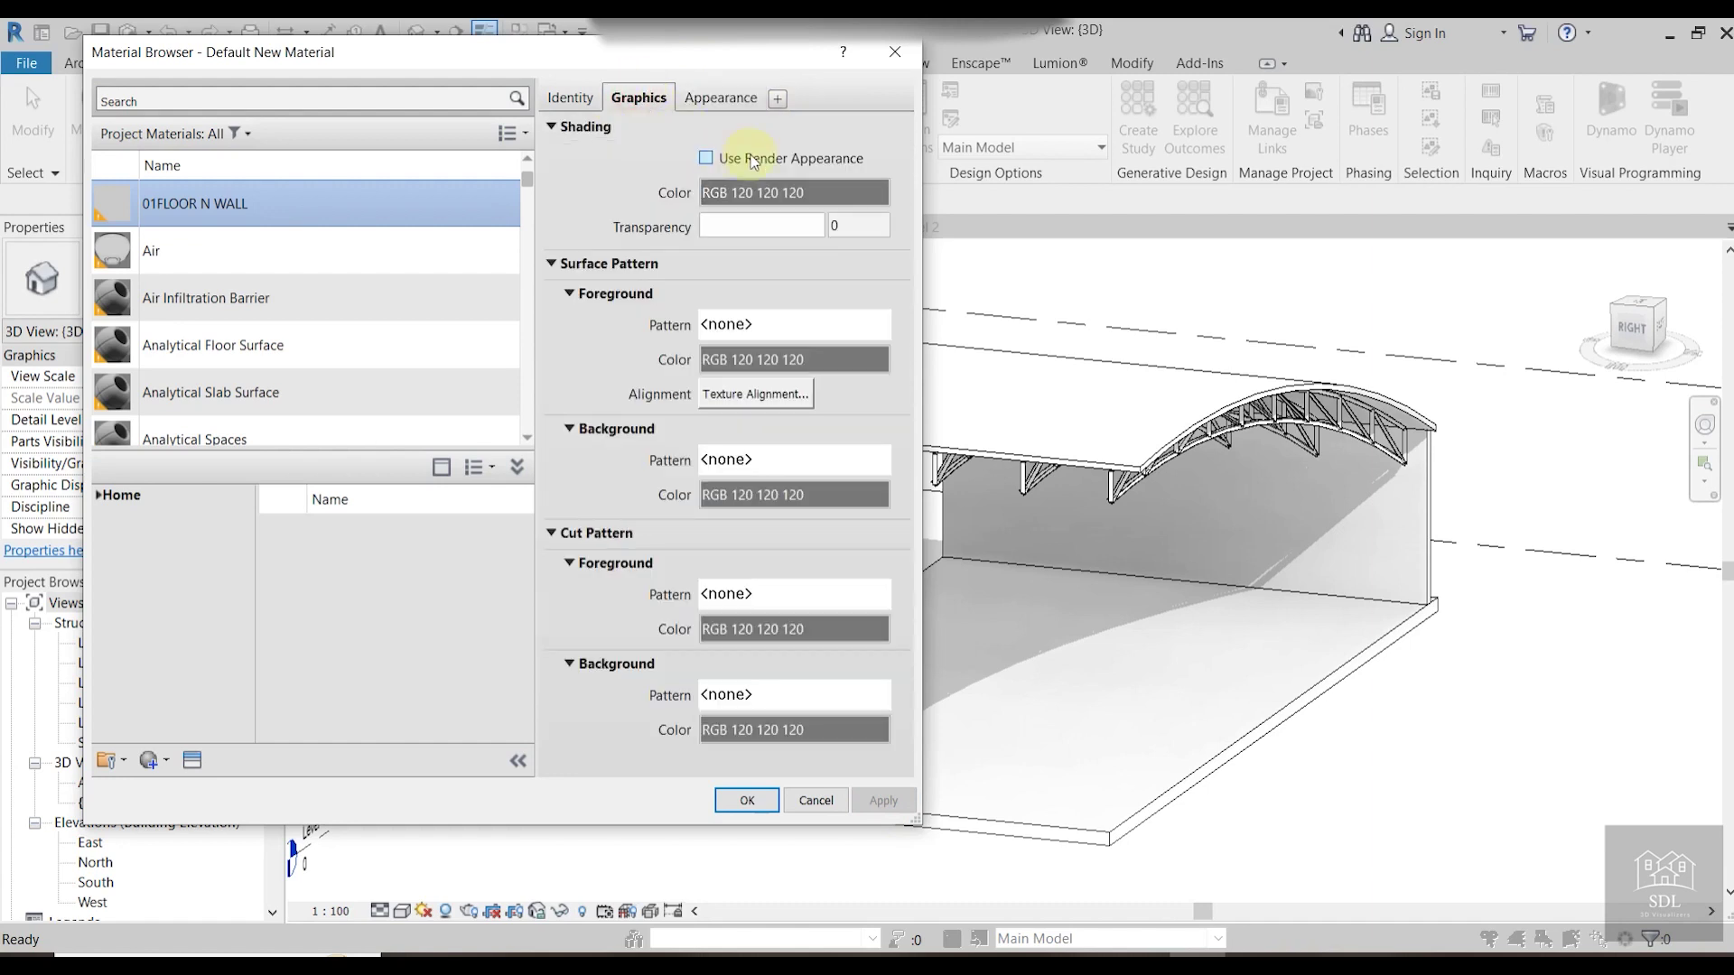
Open the replacement appearance assets for 01FLOOR N WALL, expand the Masonry category and show the assets as thumbnails.
click(719, 95)
click(863, 127)
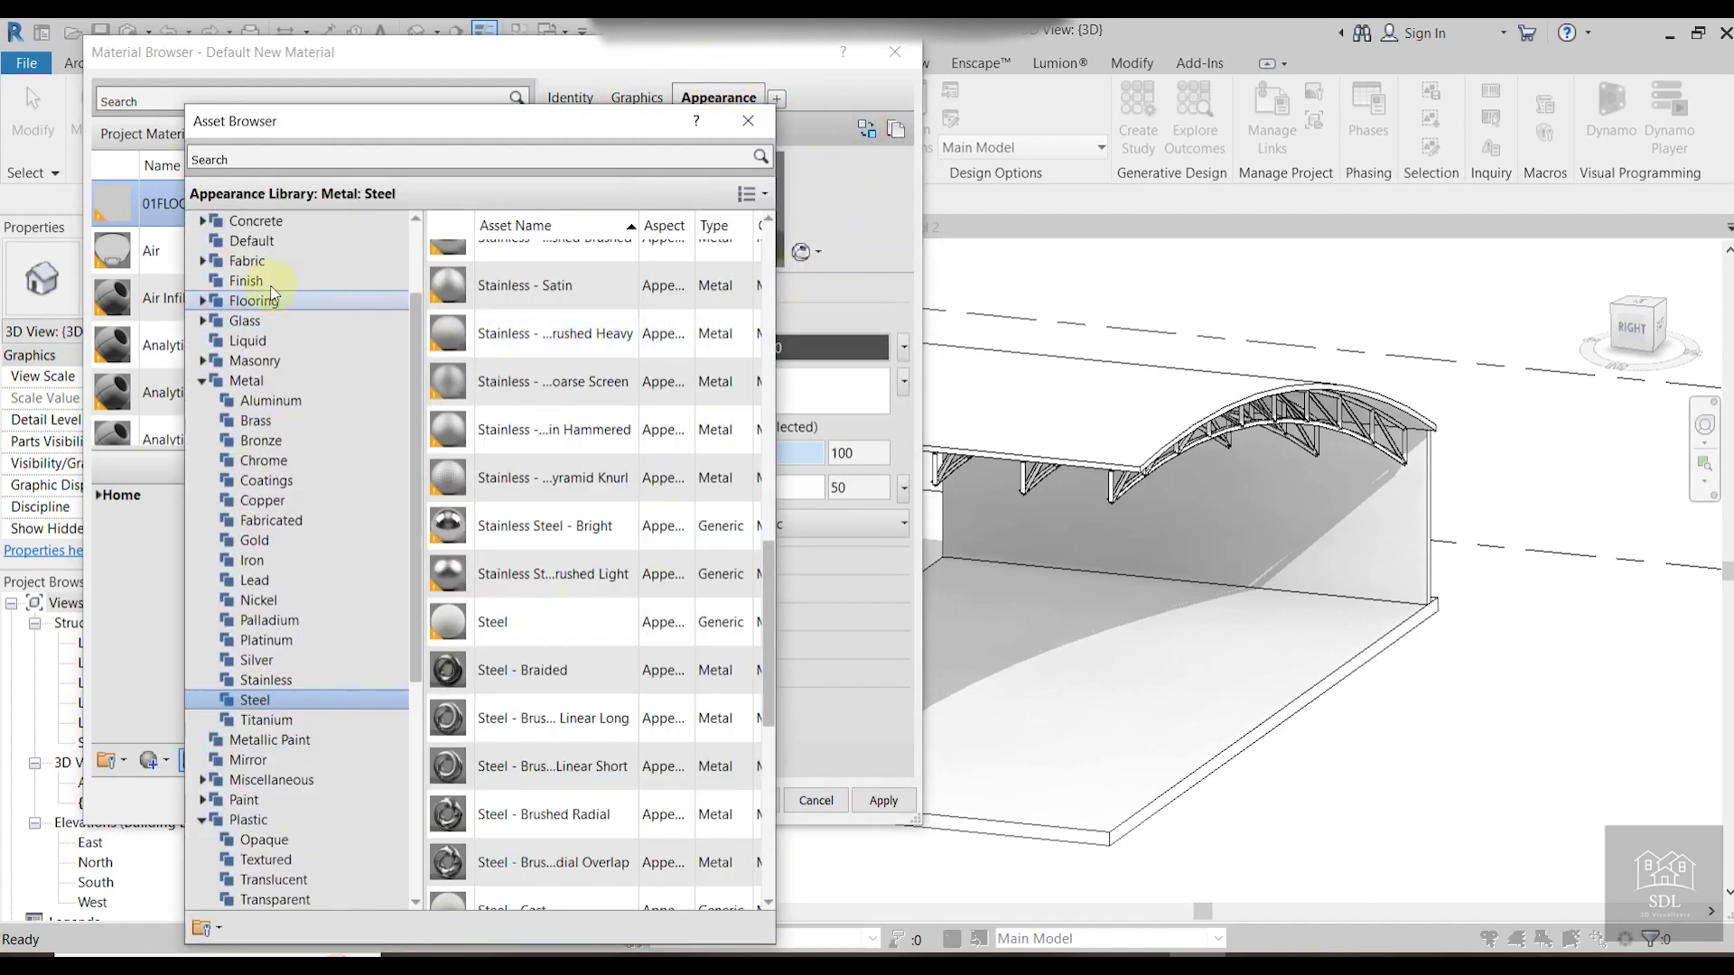
click(206, 379)
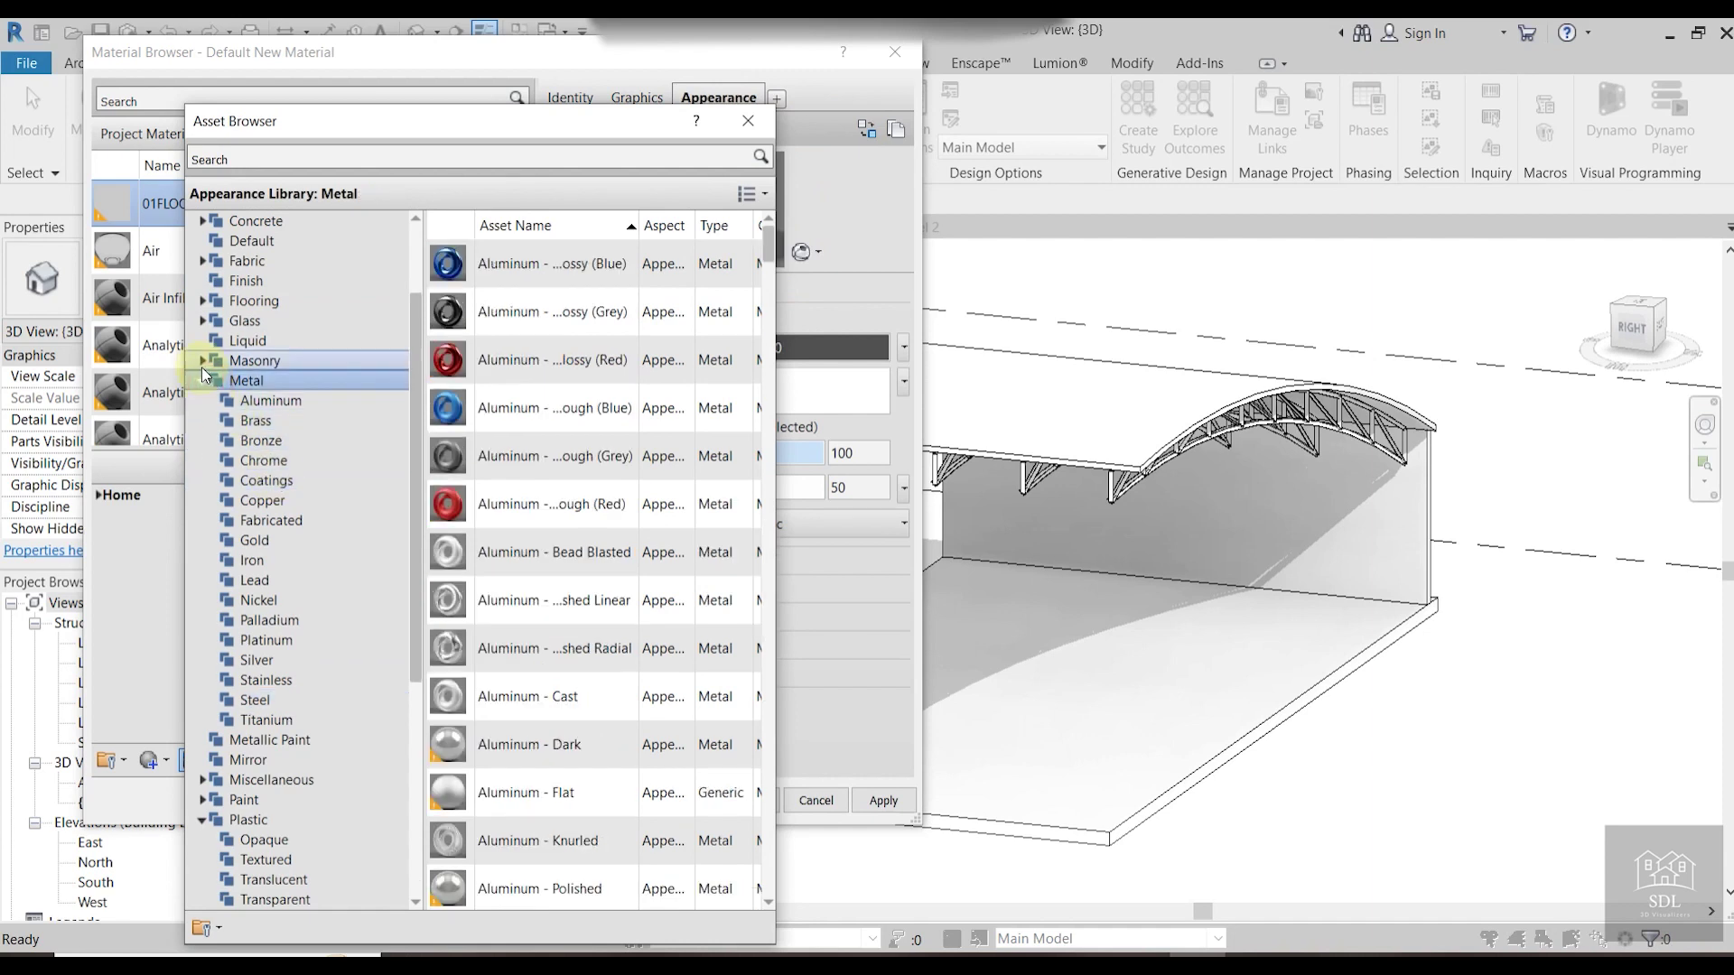
click(203, 363)
click(290, 421)
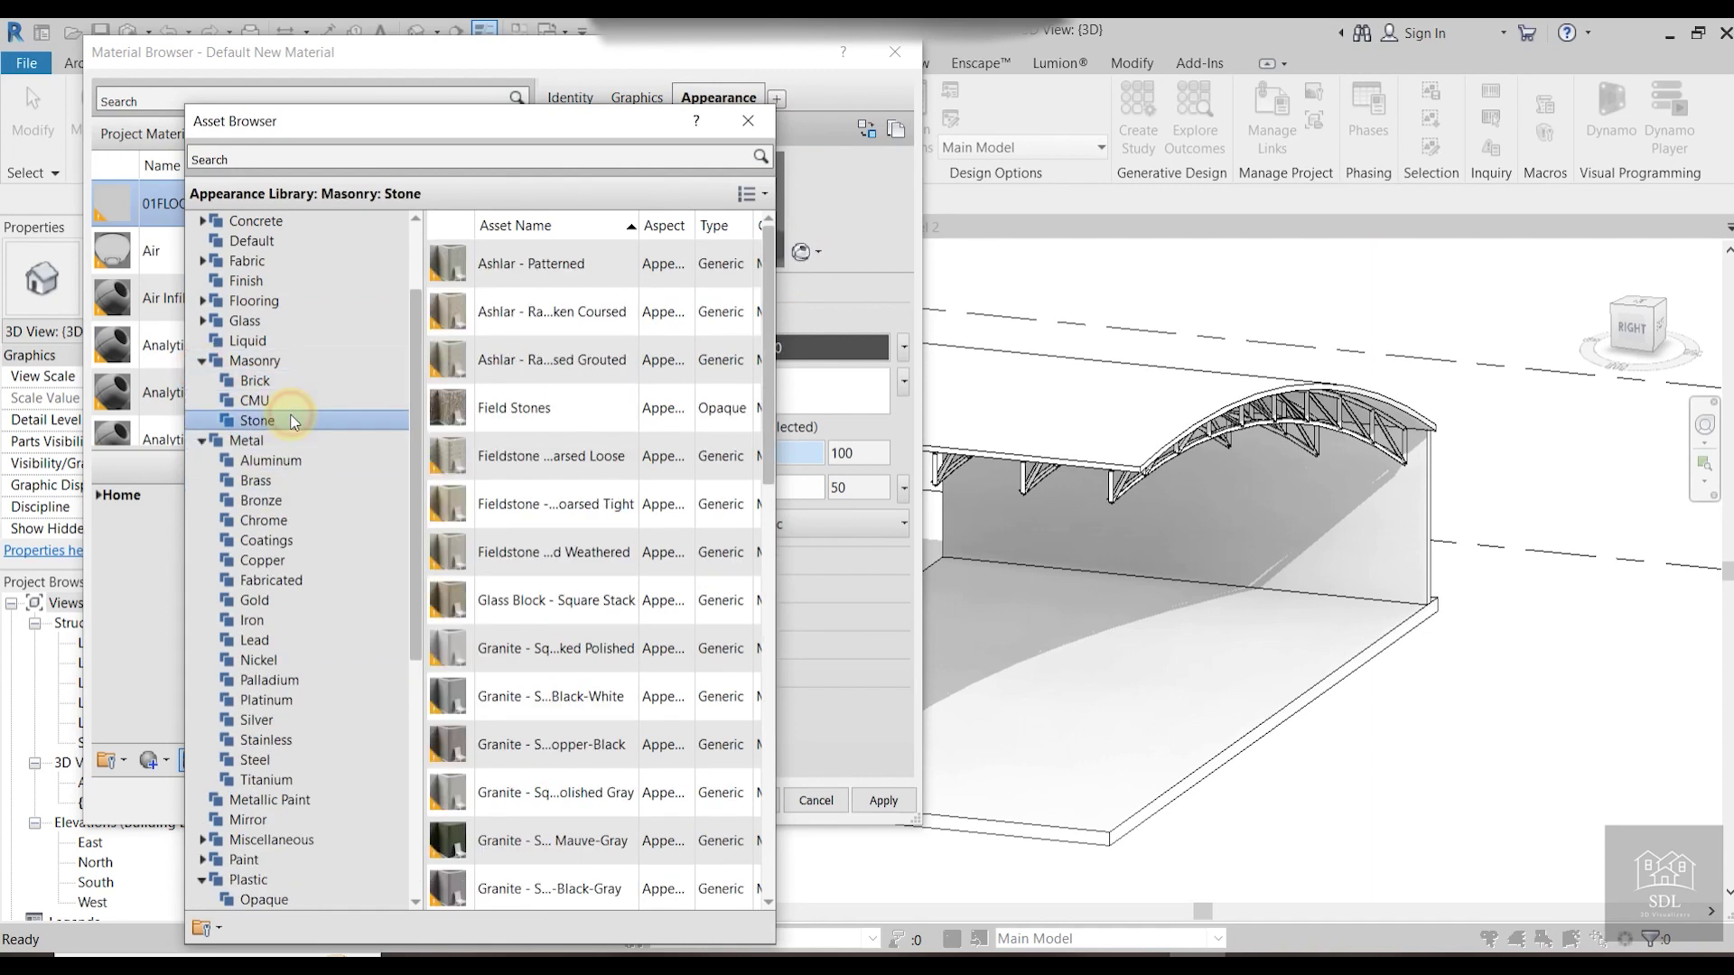
scroll(593, 431, down, 4)
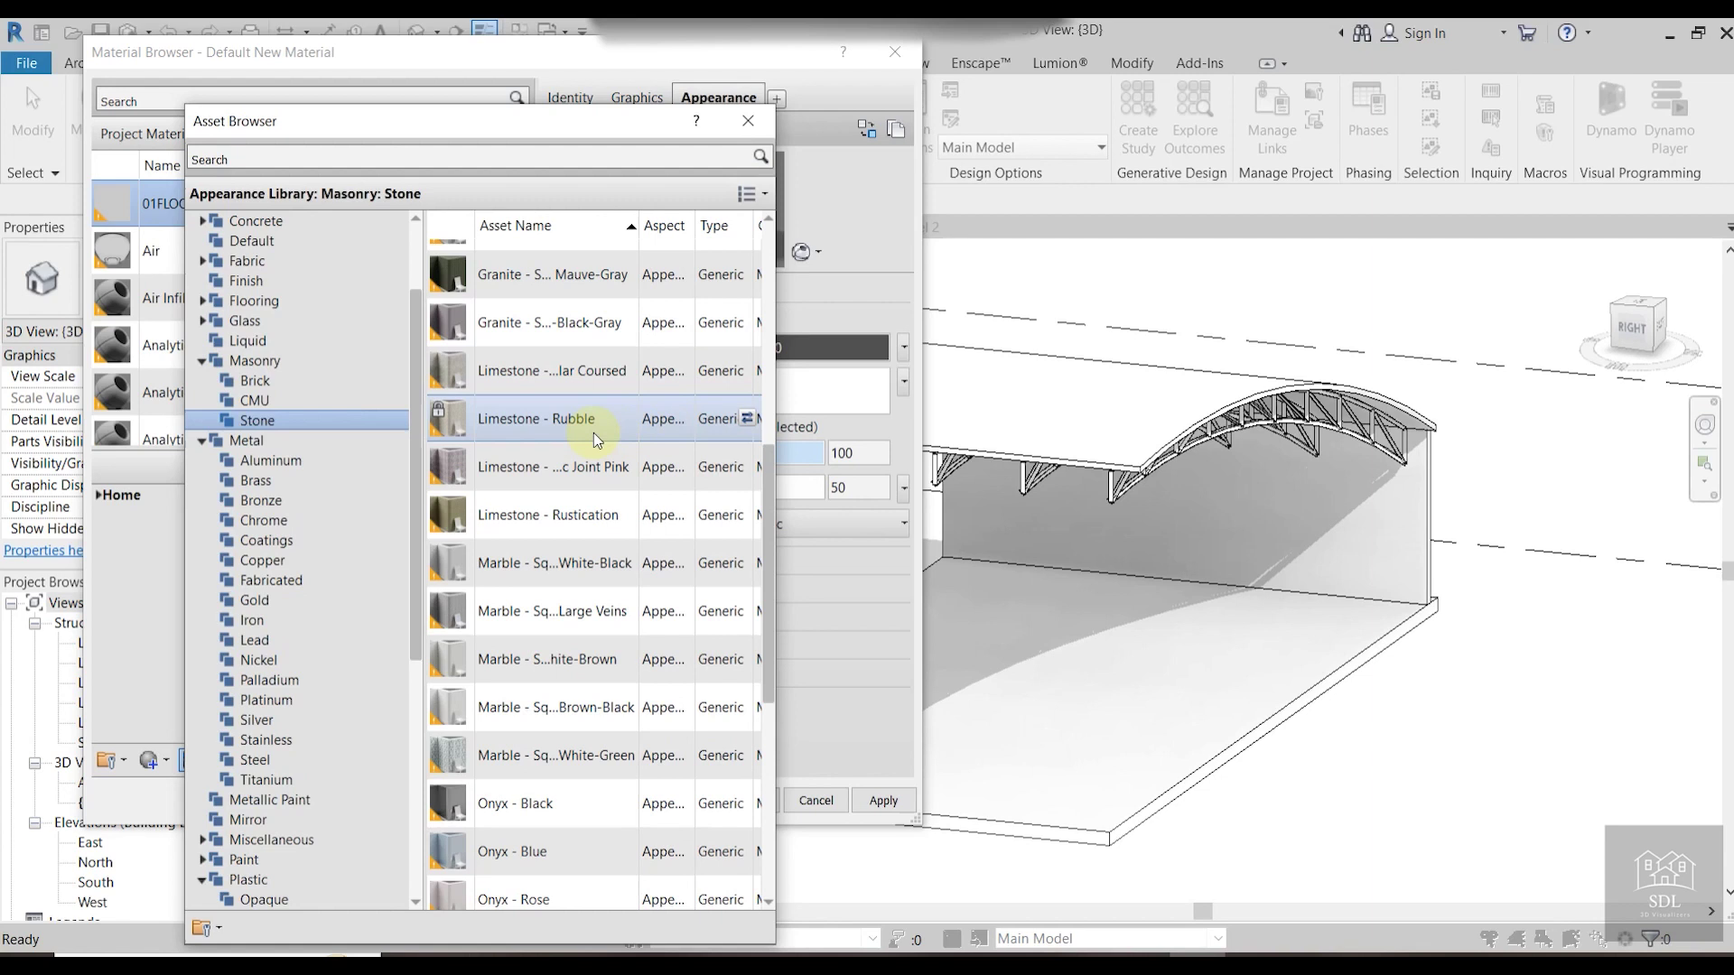
click(232, 380)
scroll(614, 413, down, 2)
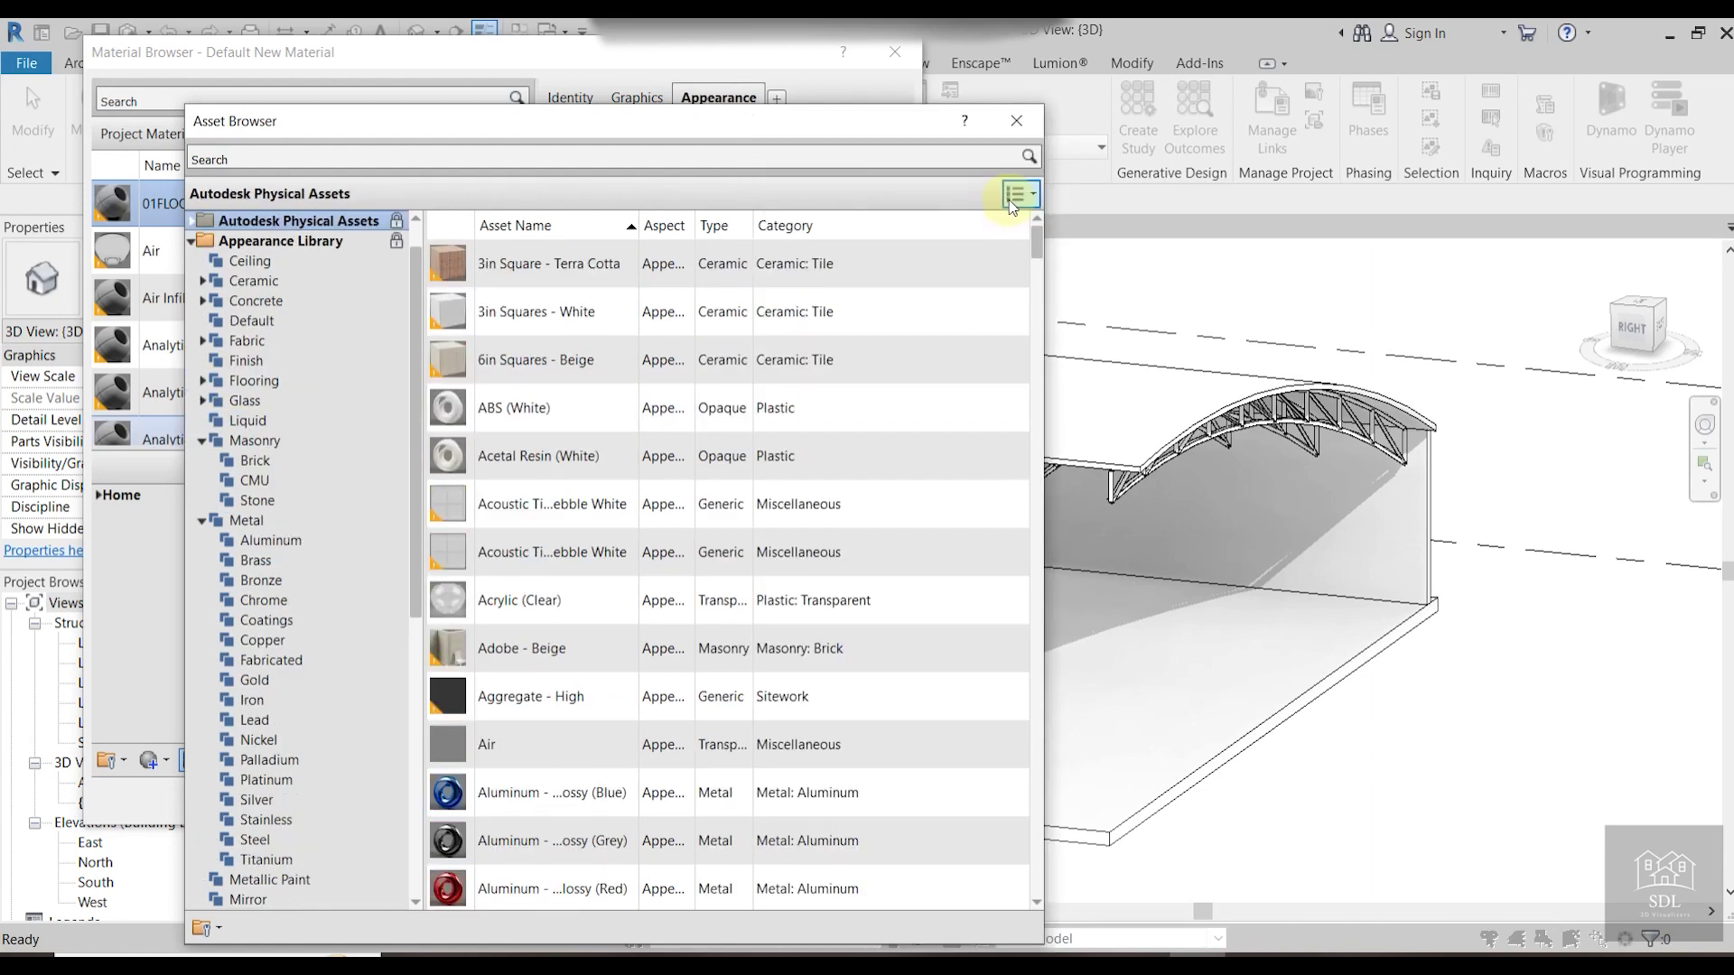
click(1011, 197)
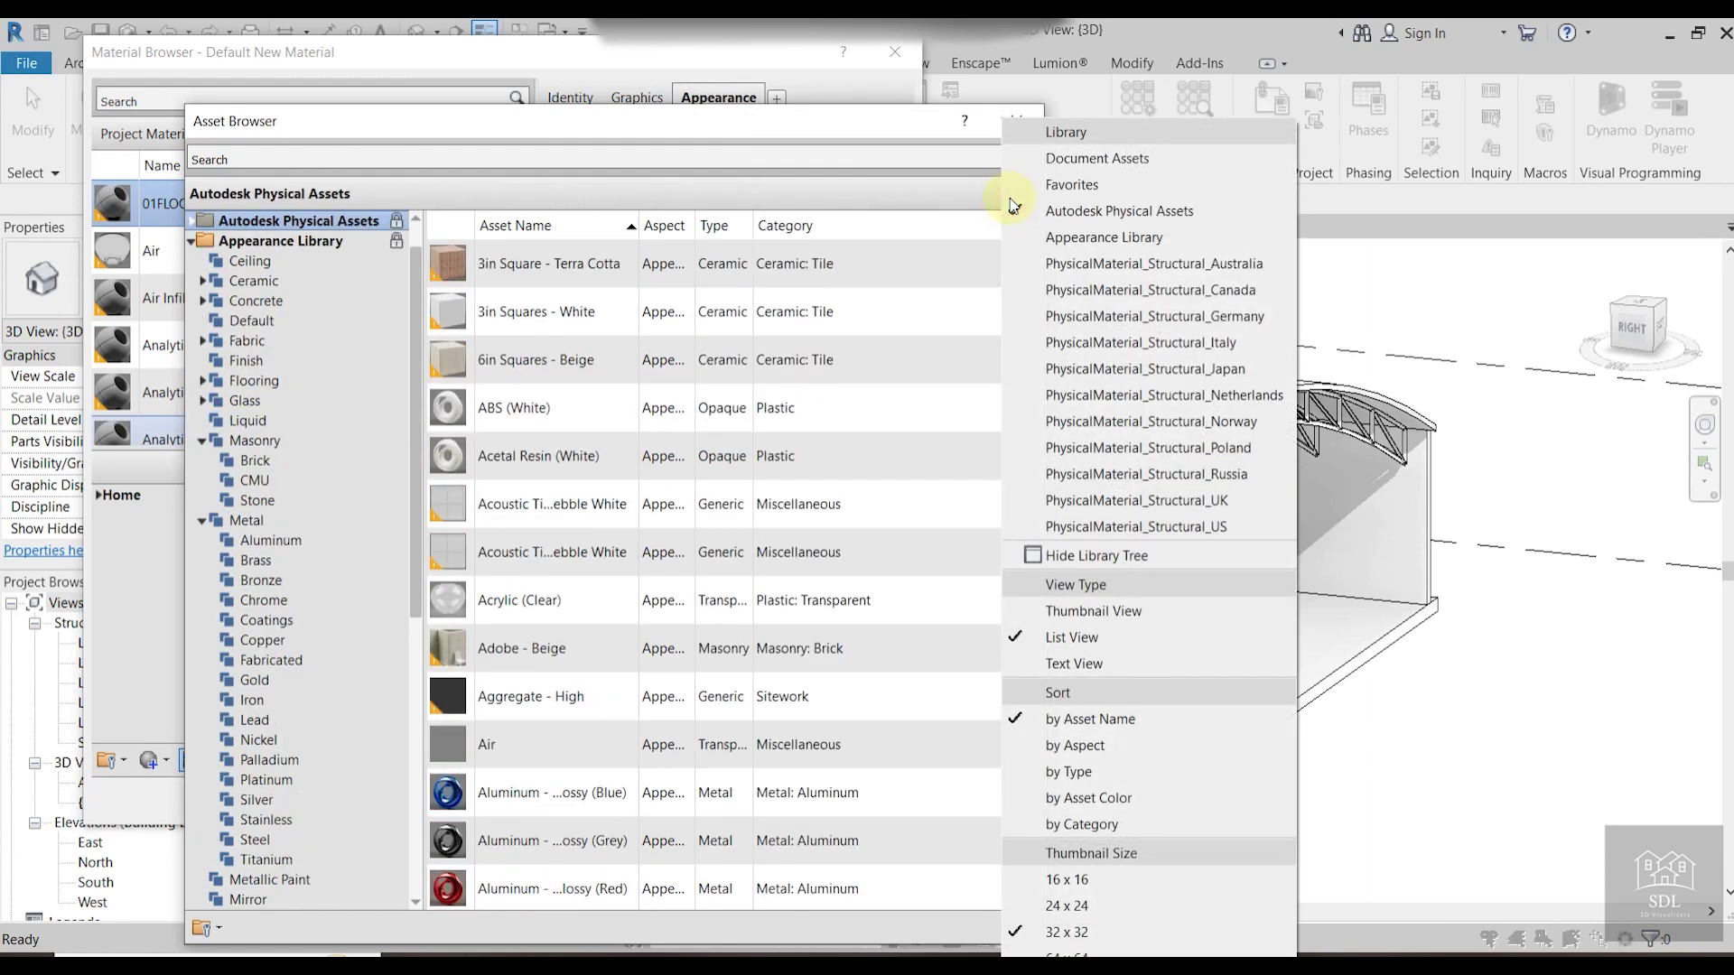
click(1092, 610)
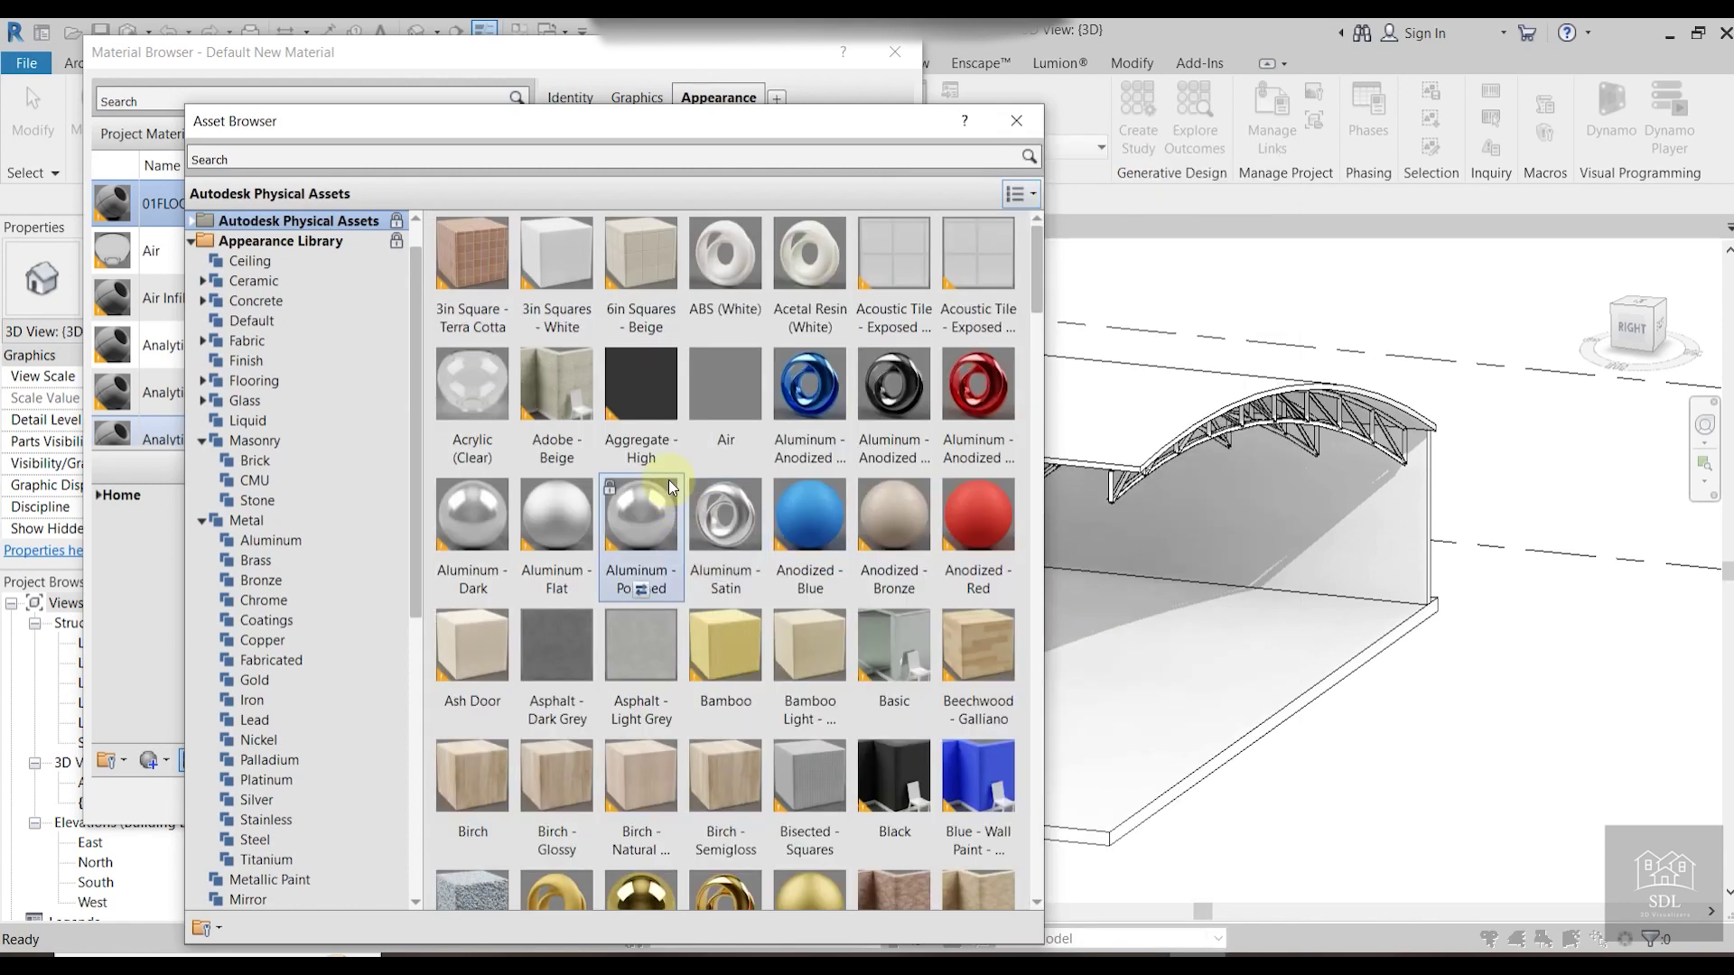
Replace the 01FLOOR N WALL appearance with the reddish CMU - Split Face asset from Masonry: CMU, apply and finish editing materials.
scroll(779, 465, down, 9)
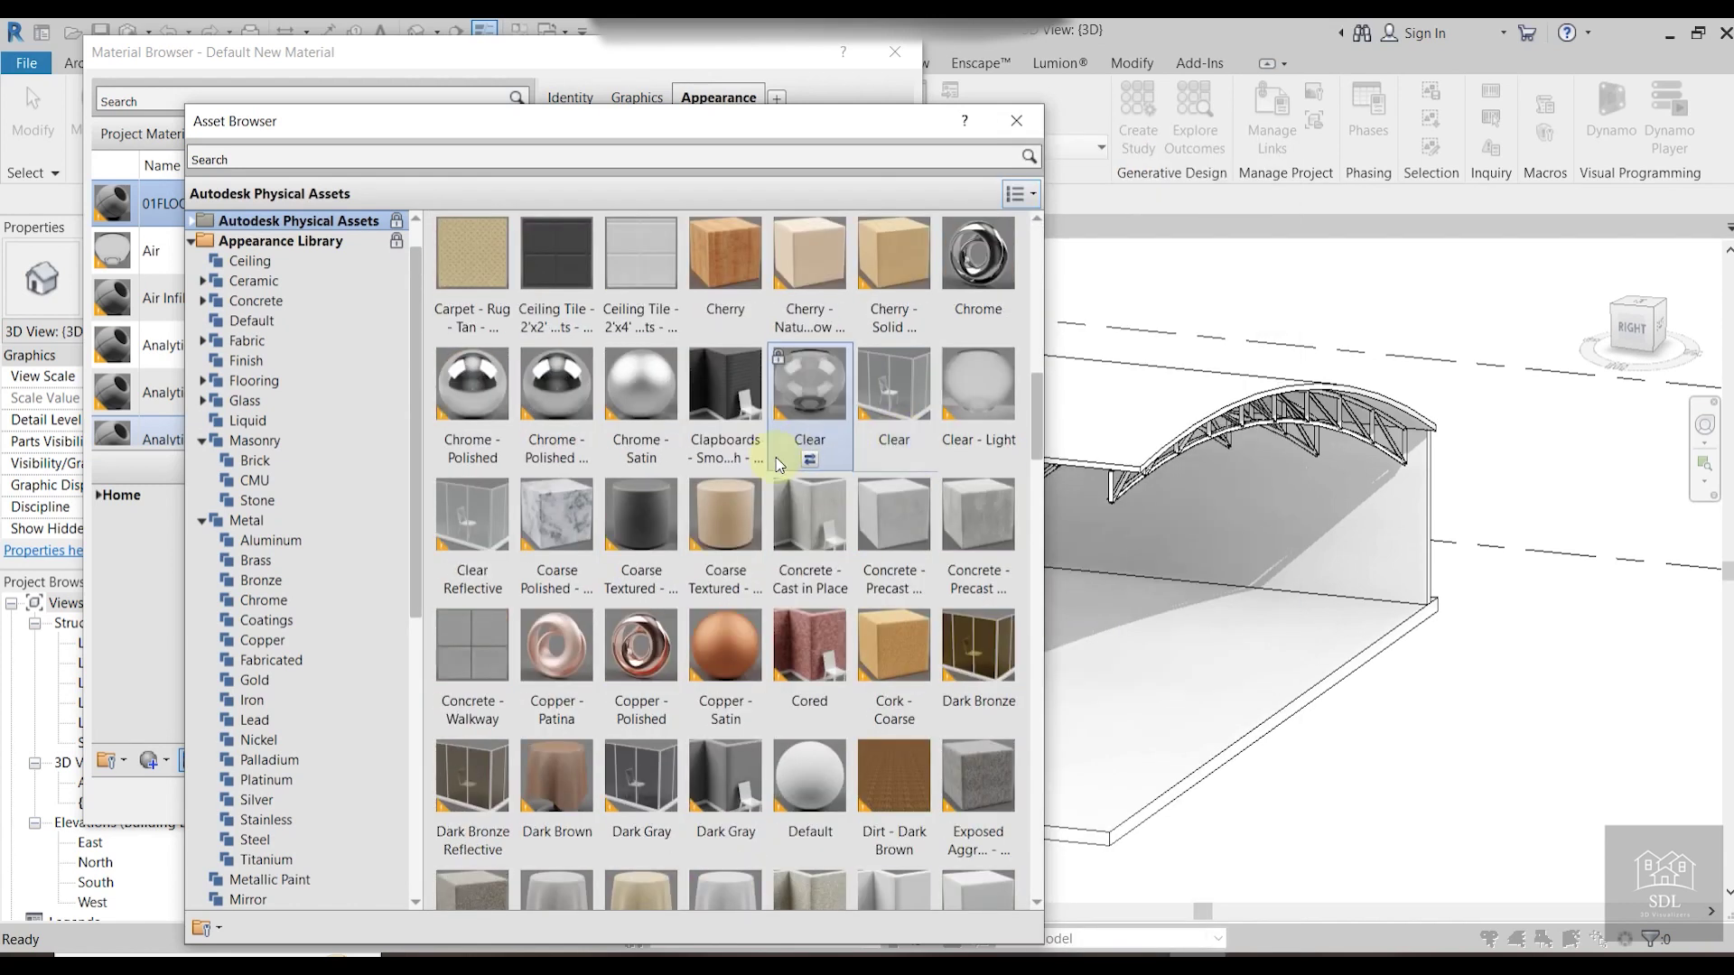
click(260, 500)
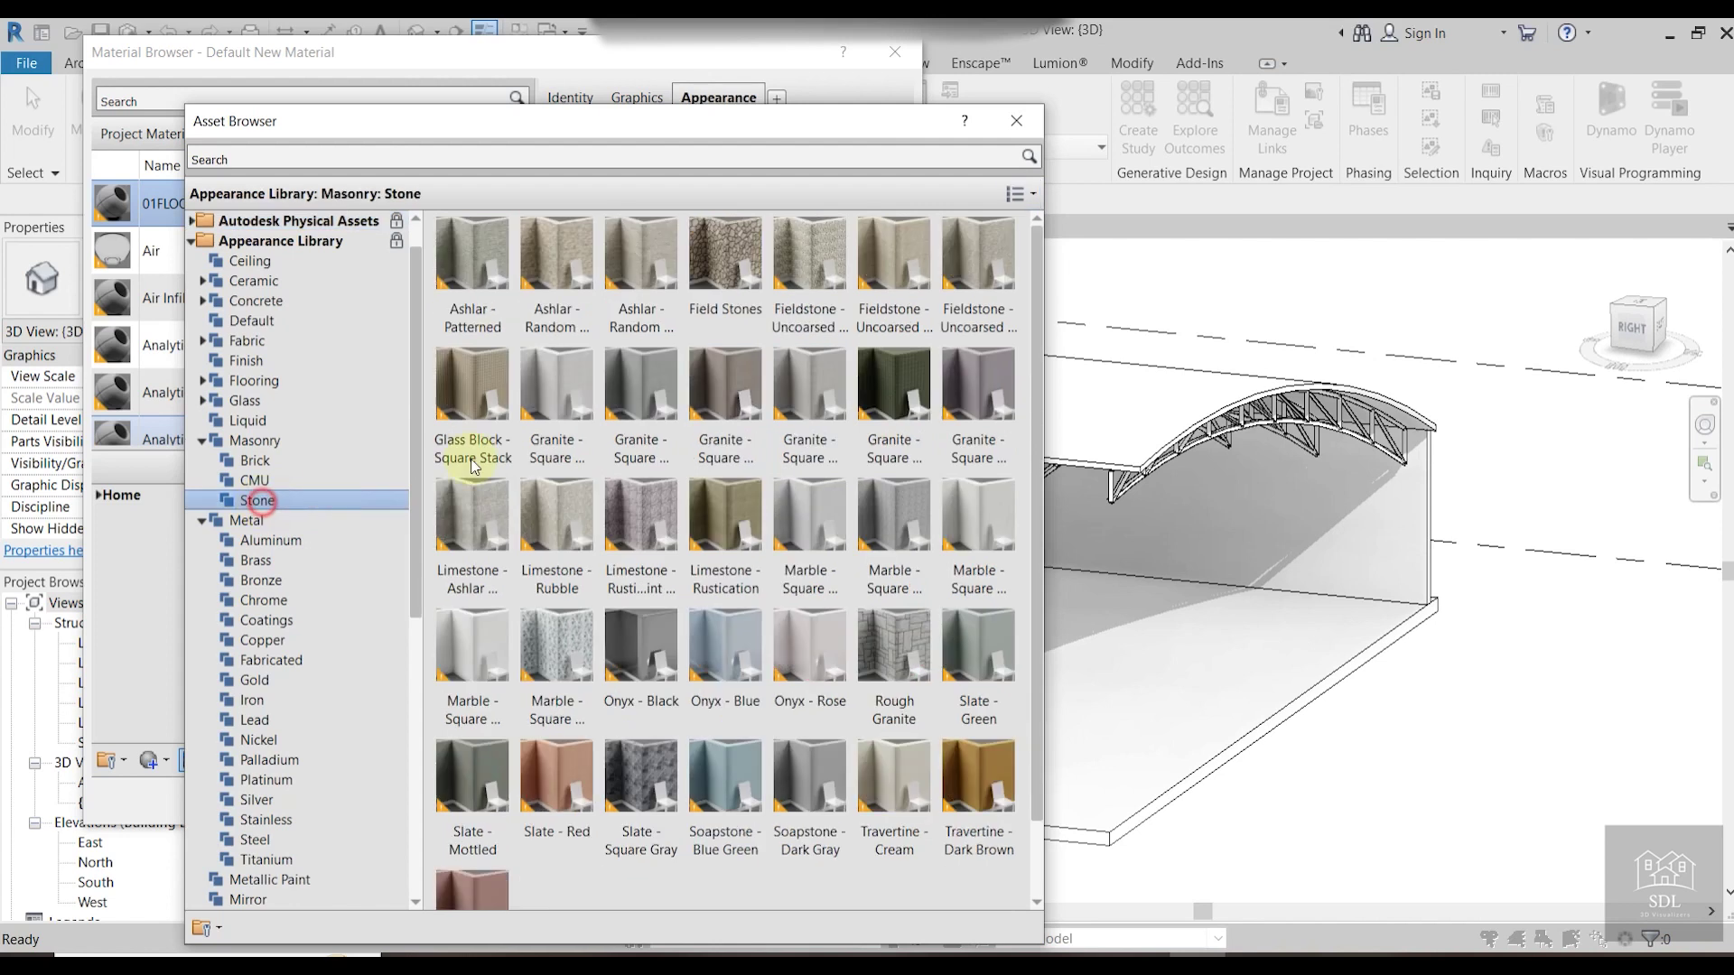
mouse_move(899, 703)
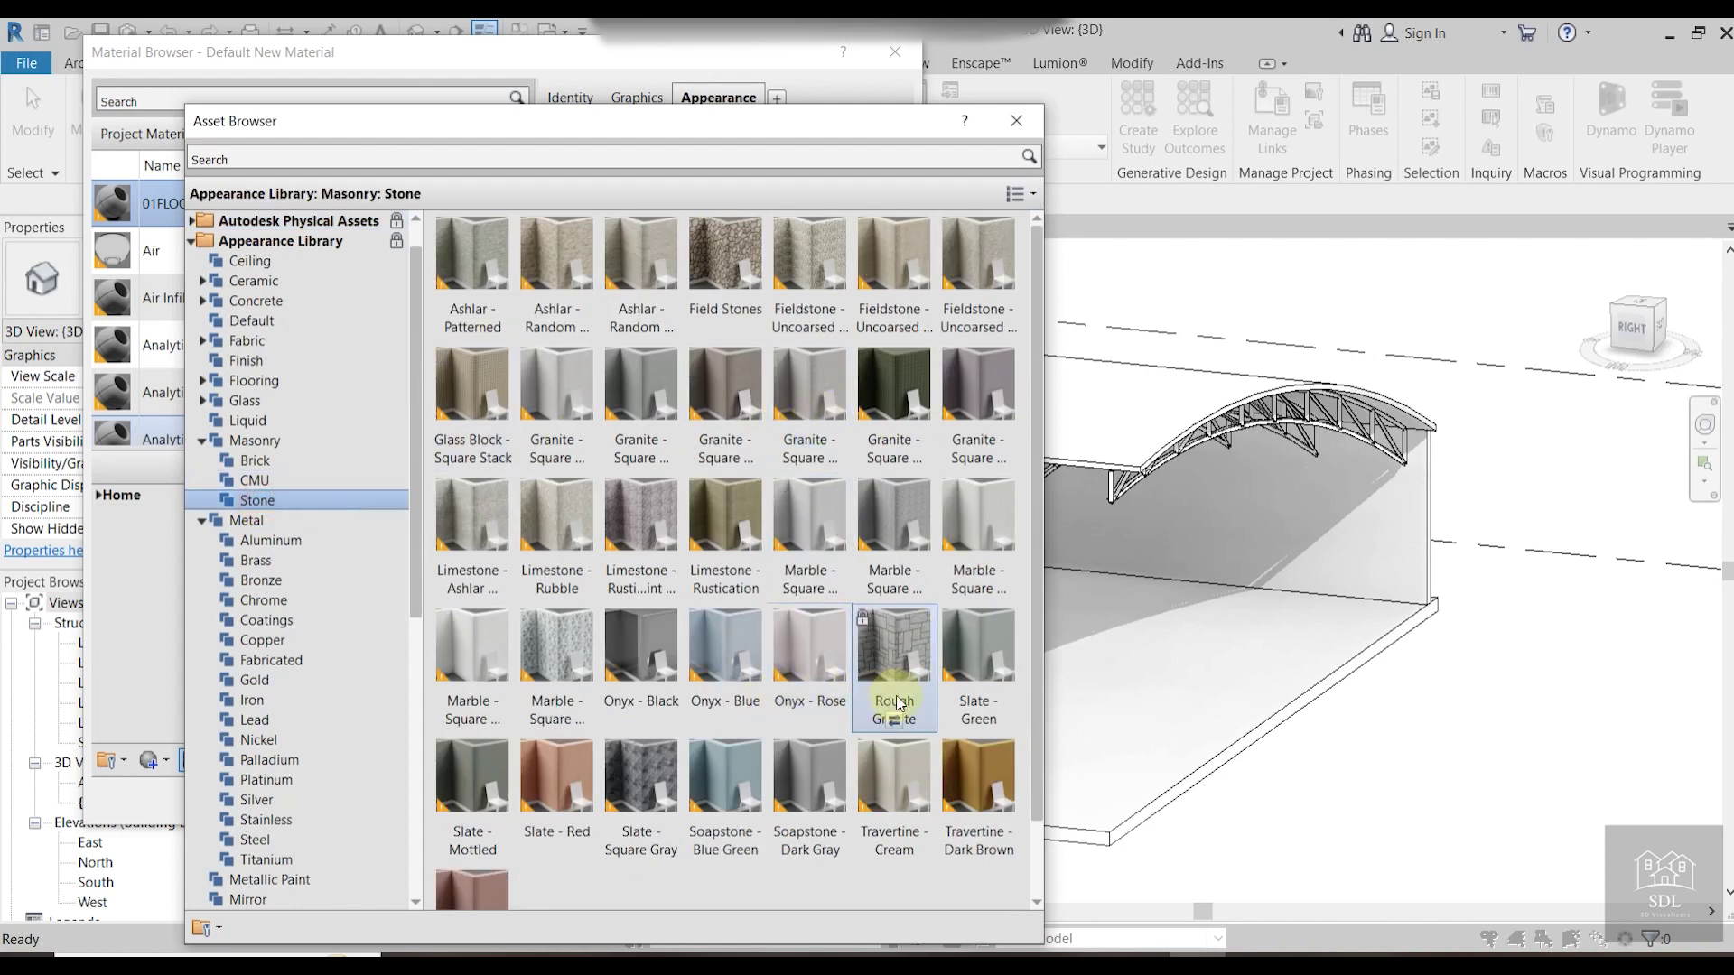
click(256, 480)
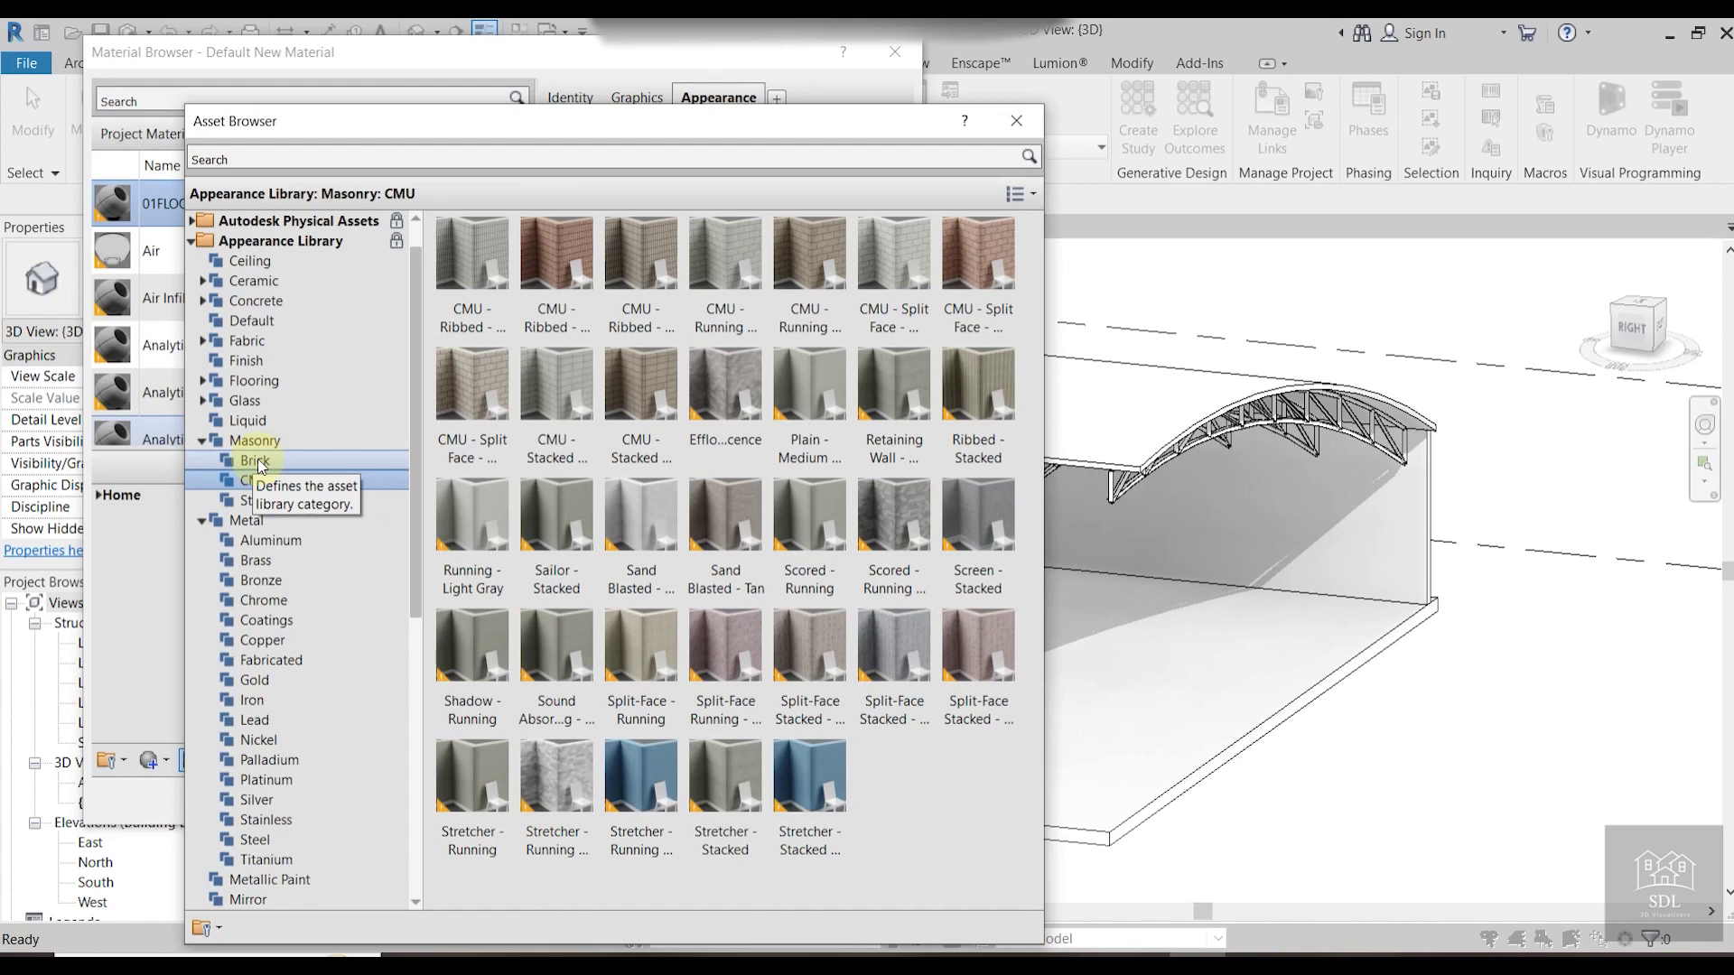
click(981, 331)
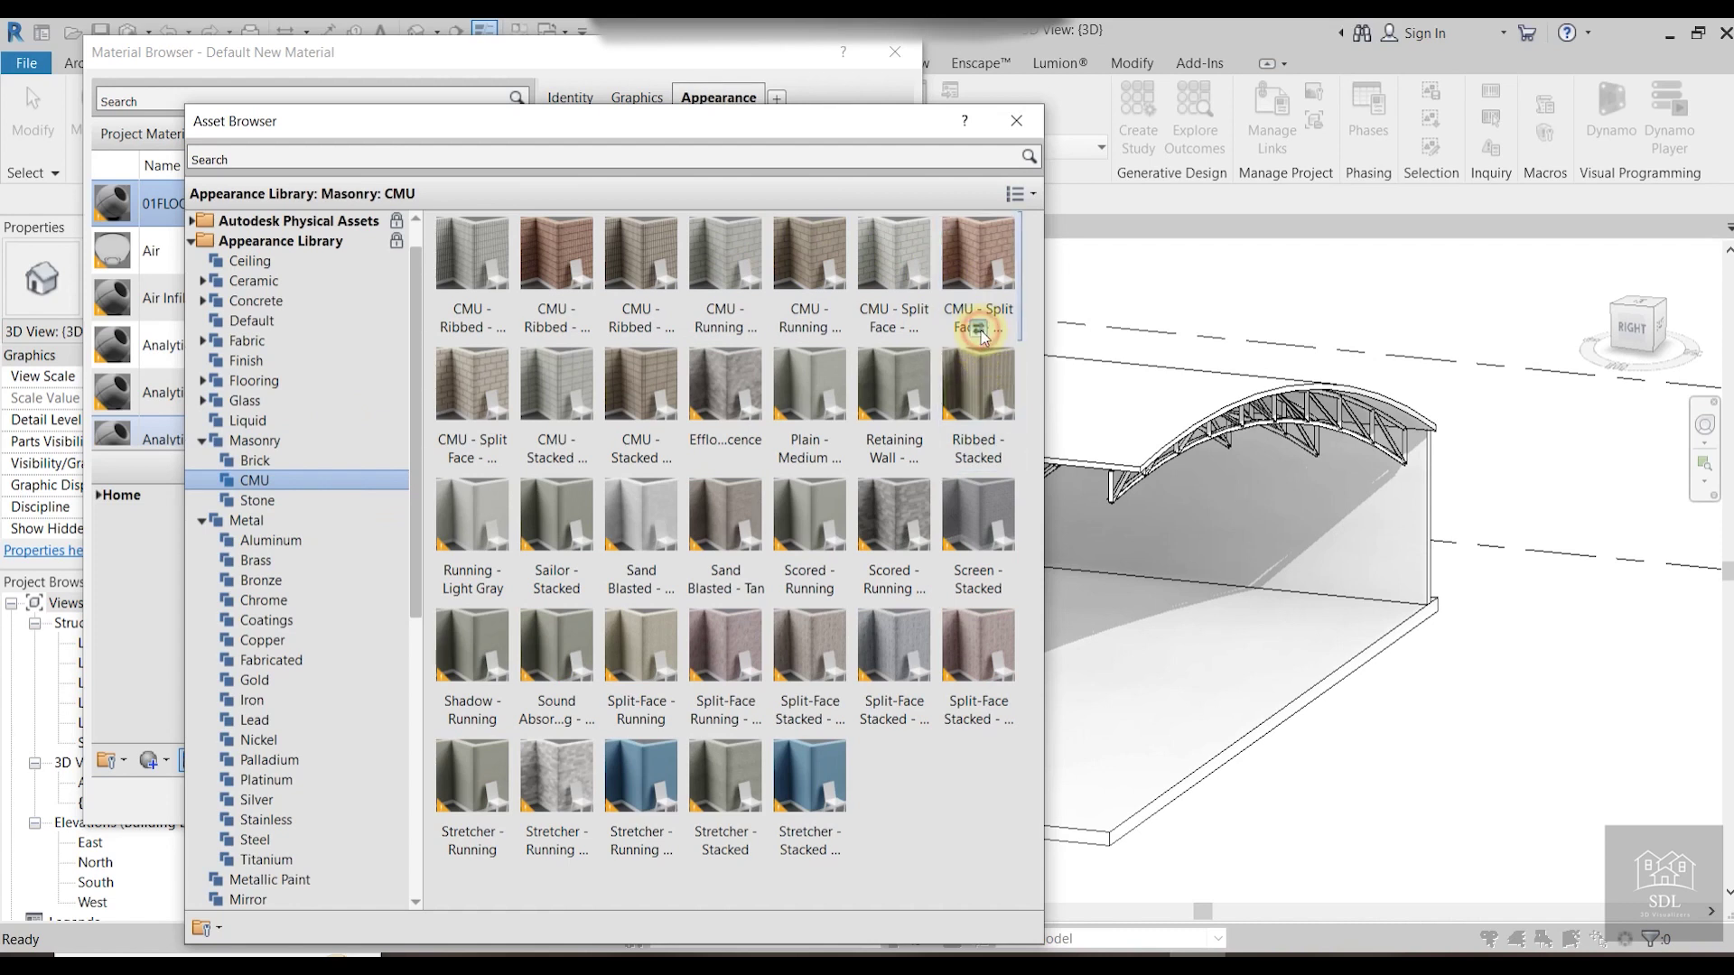
click(1018, 127)
click(869, 800)
click(747, 800)
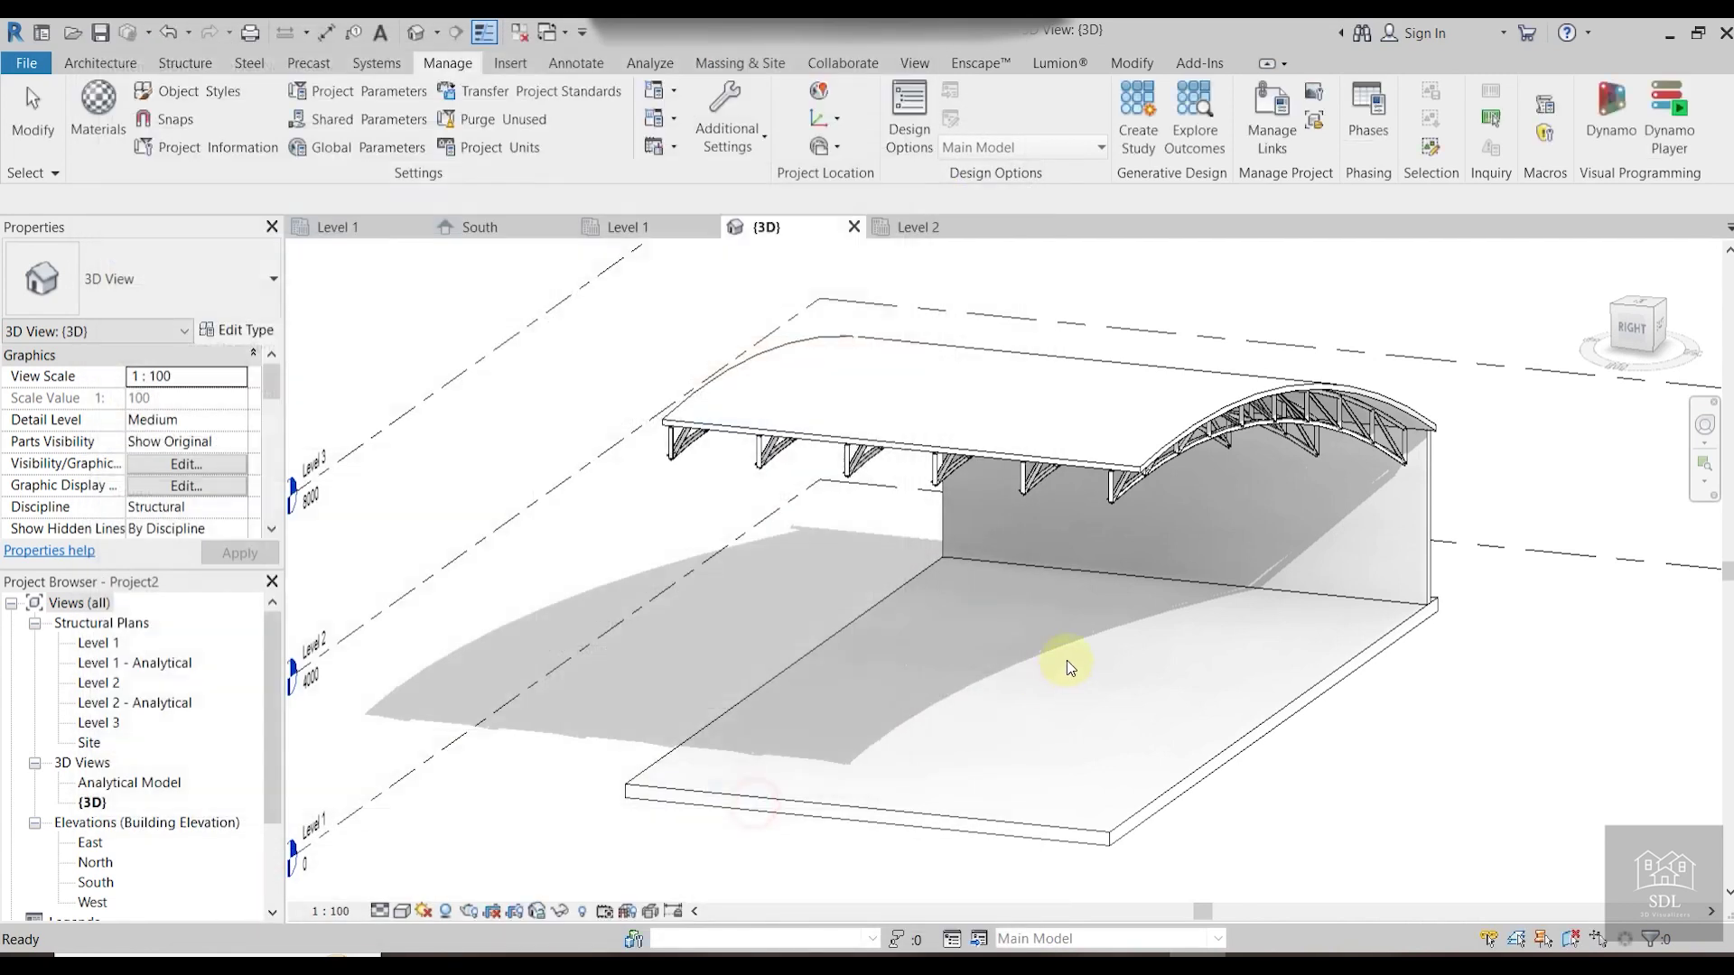
Paint the floor slab's top face and long outer side face with the 01FLOOR N WALL material.
click(1152, 678)
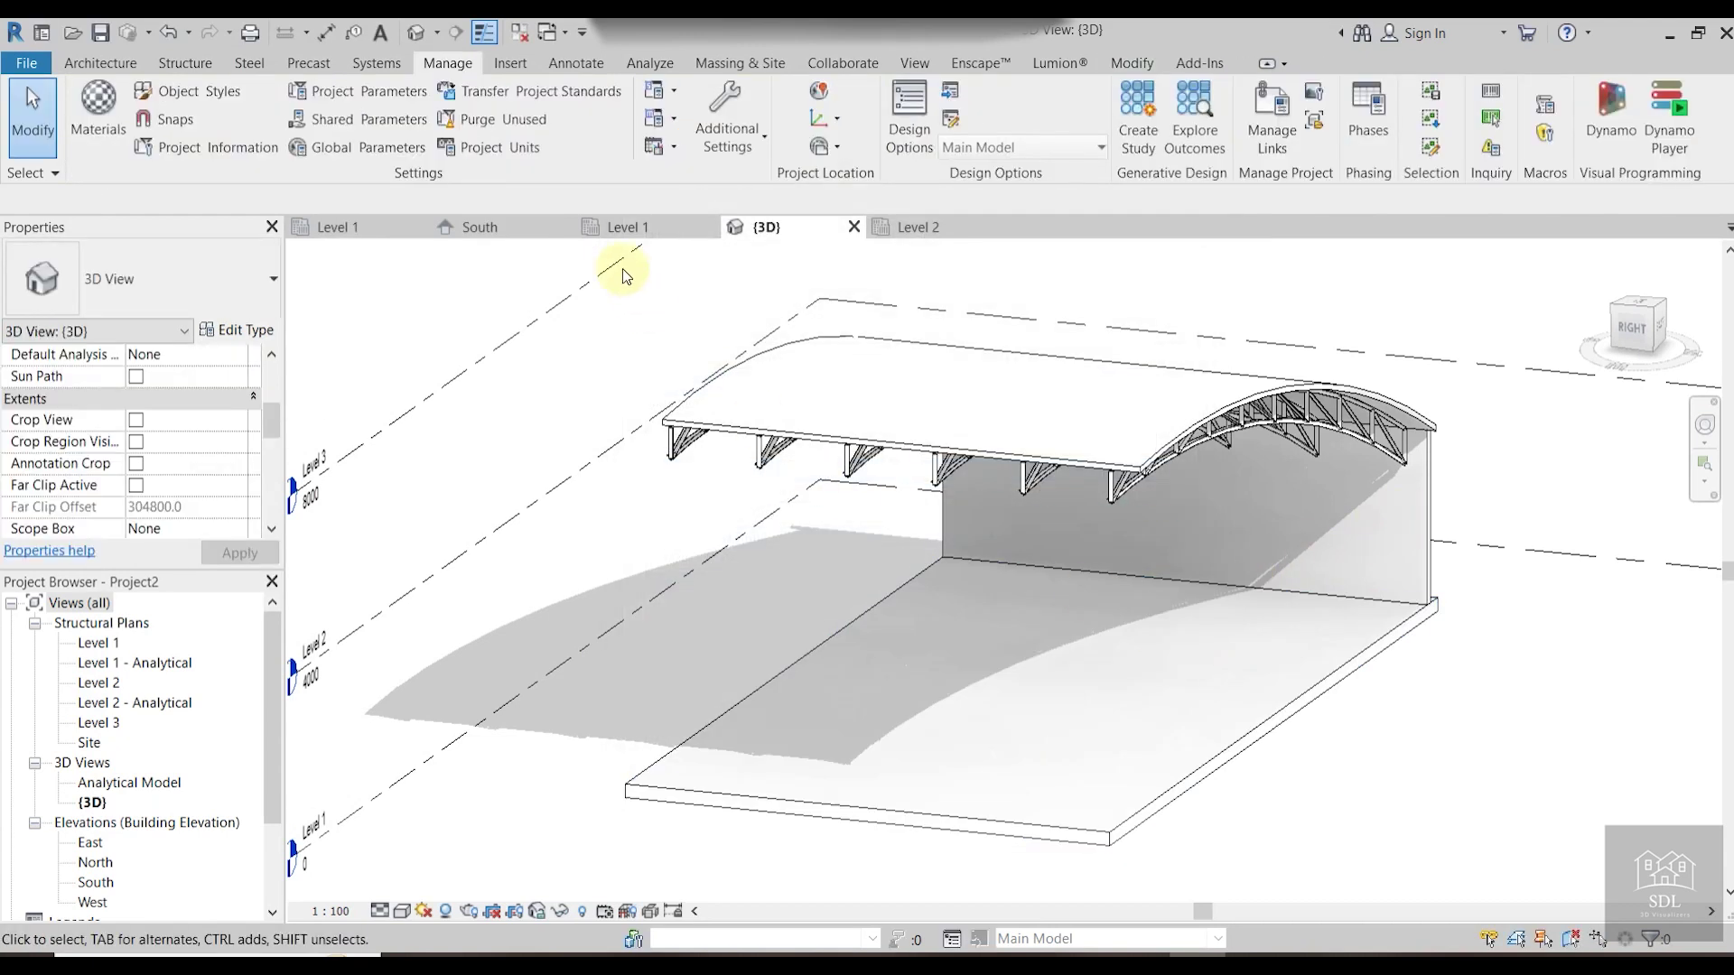
click(1222, 746)
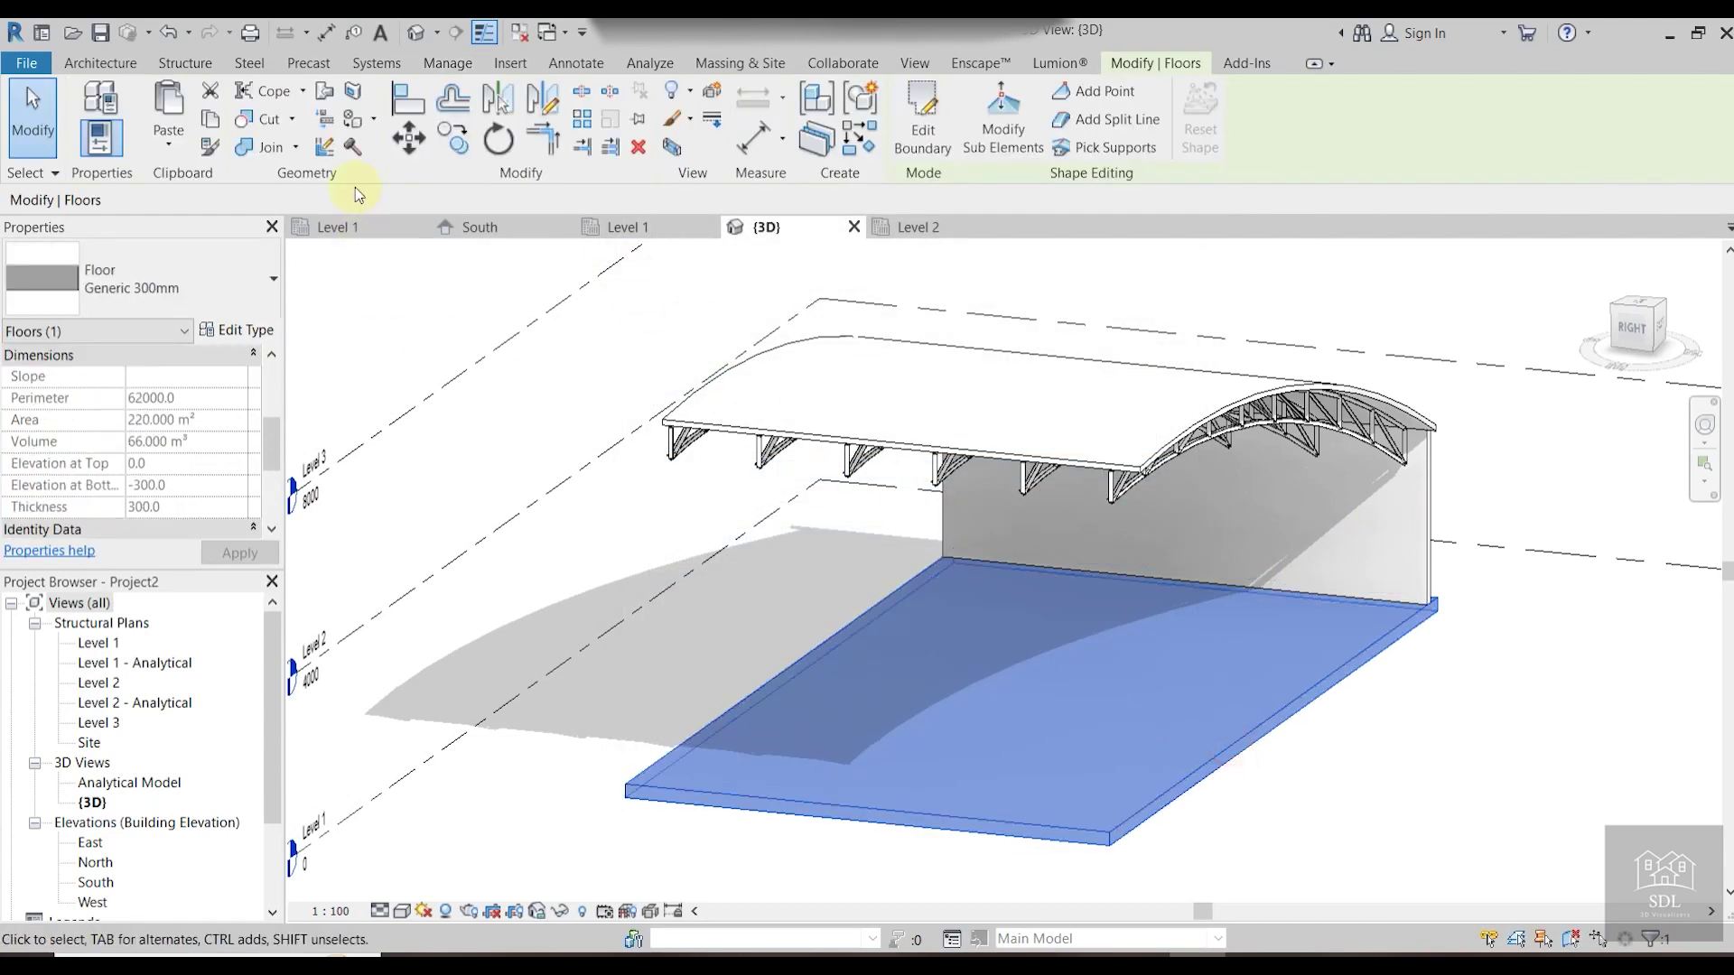
click(354, 122)
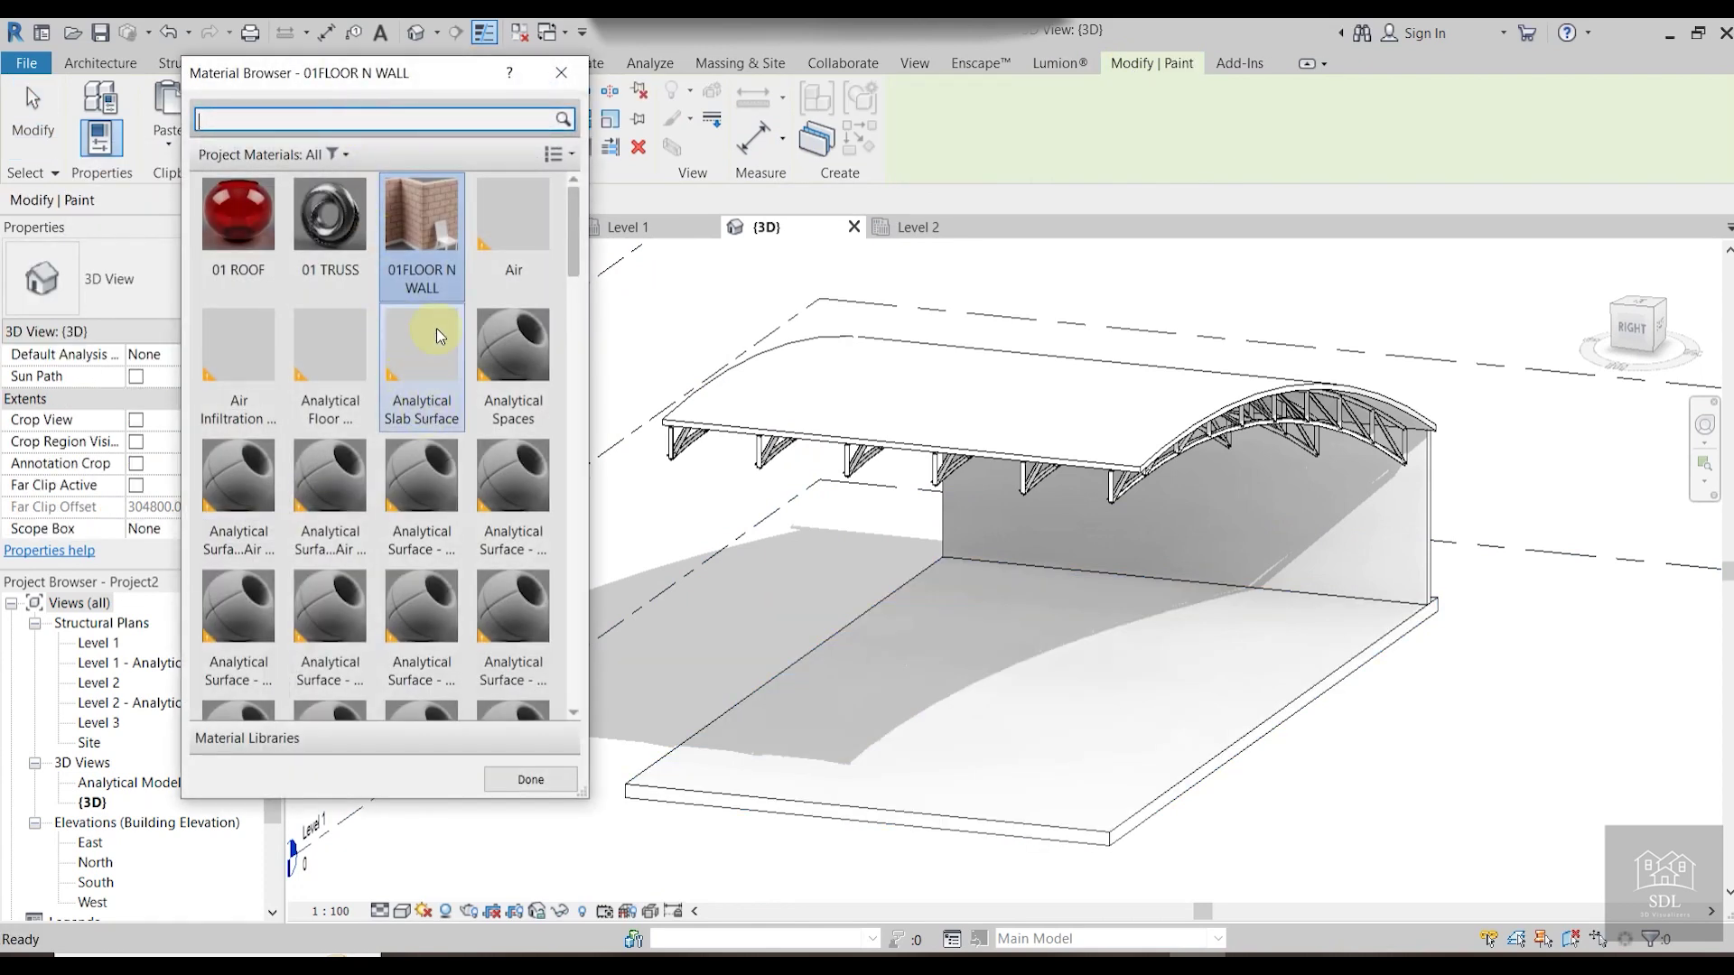
click(1165, 782)
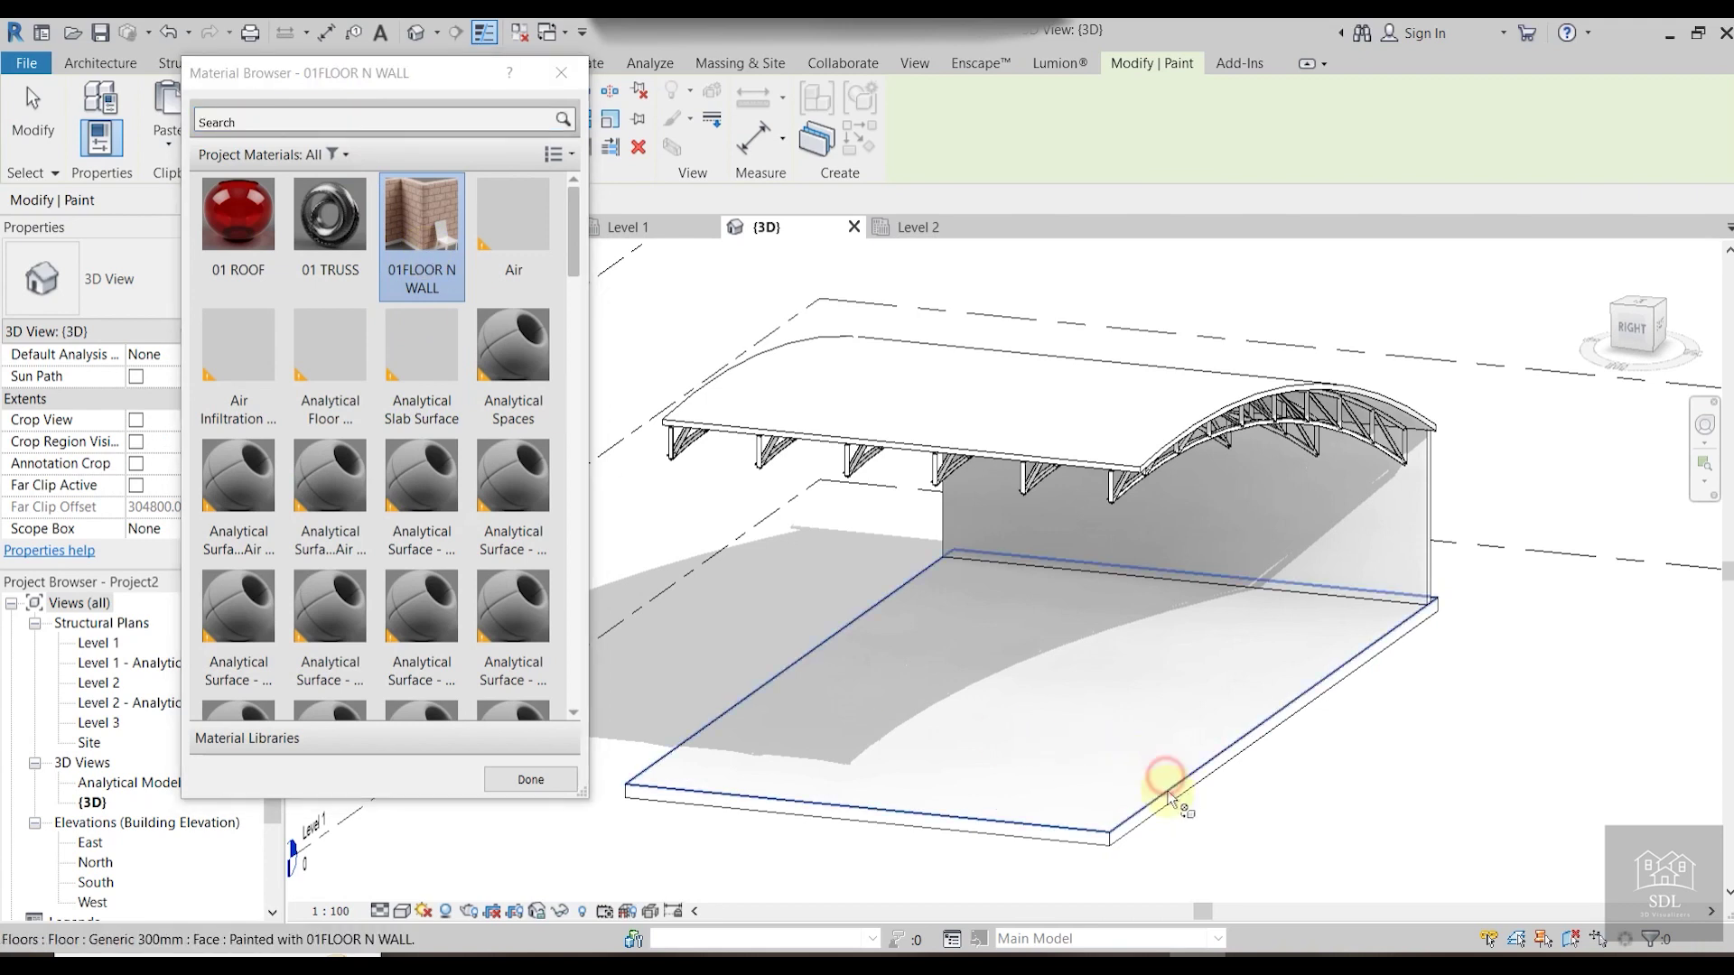
click(1163, 803)
scroll(1125, 815, up, 4)
click(1128, 808)
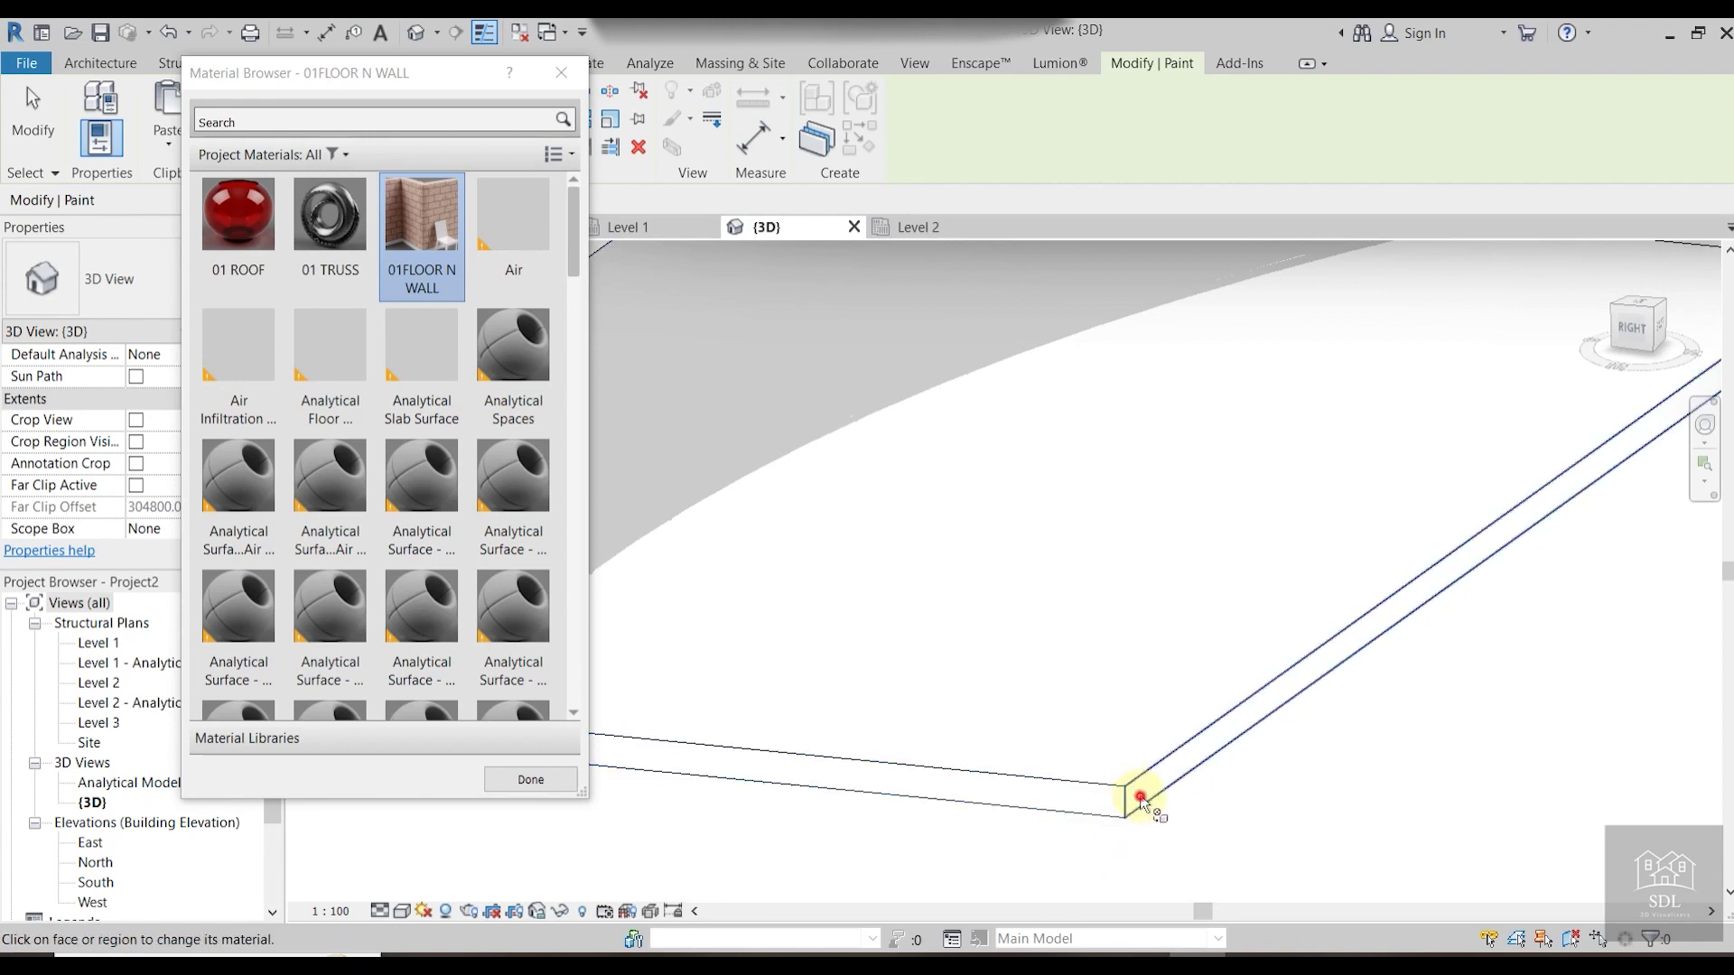
Switch the 3D view to the Realistic visual style and paint the floor slab's adjacent side face with 01FLOOR N WALL.
click(403, 913)
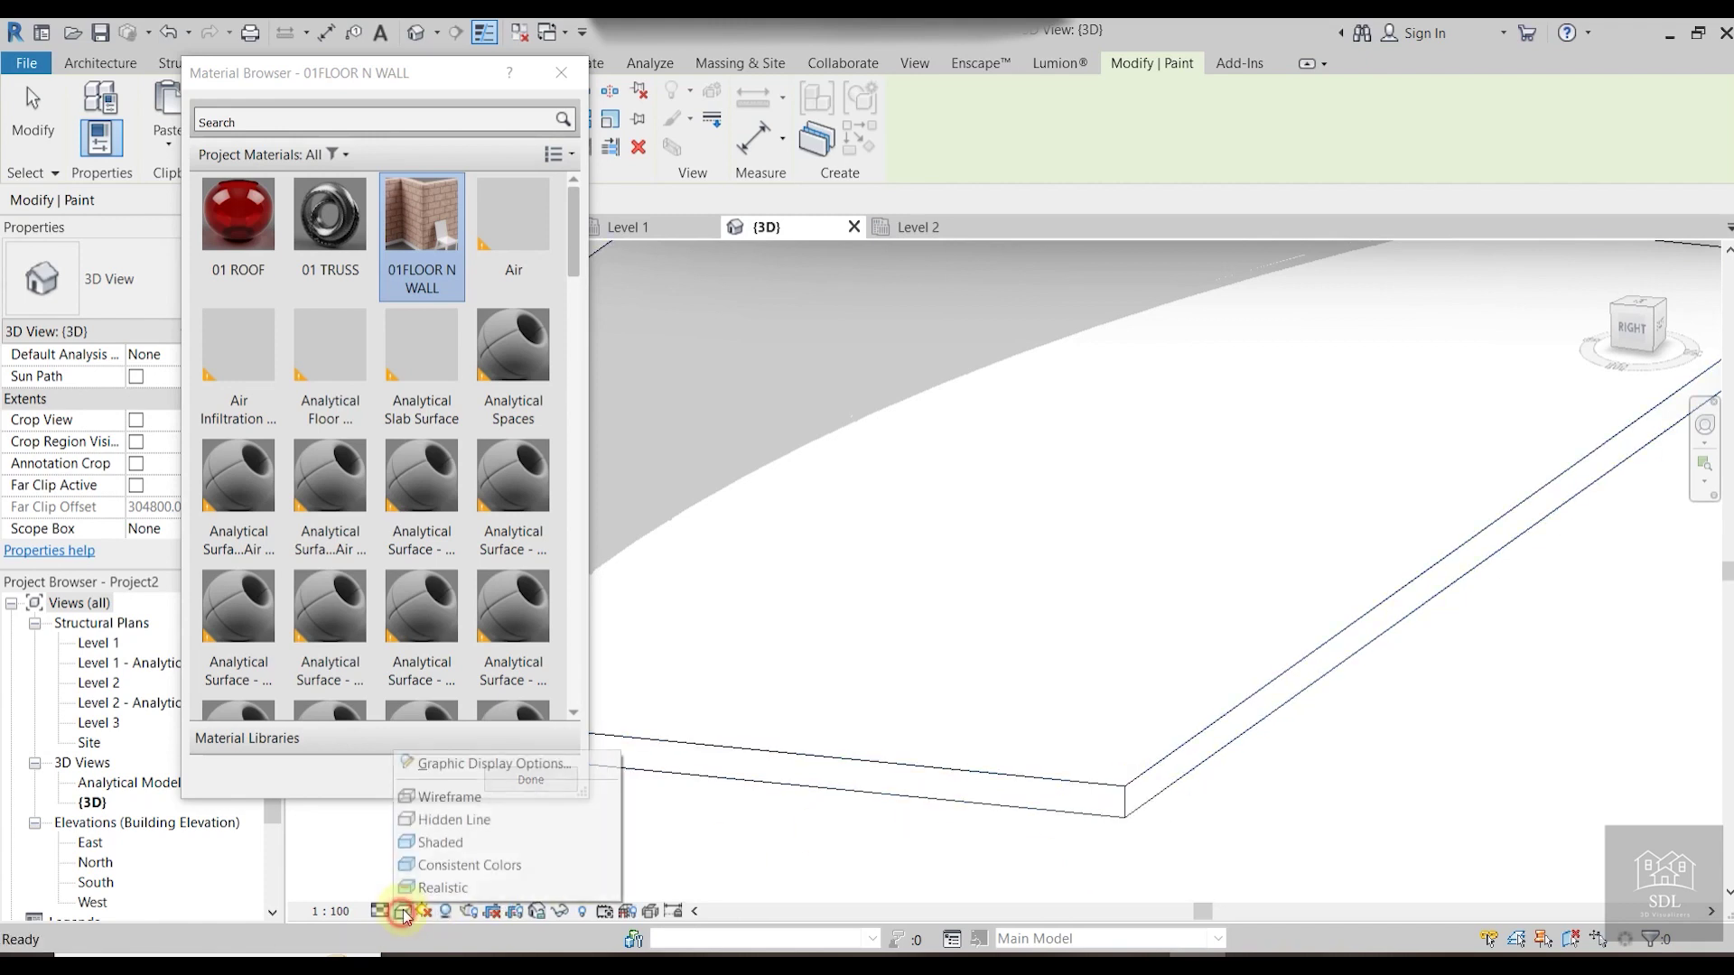
click(445, 885)
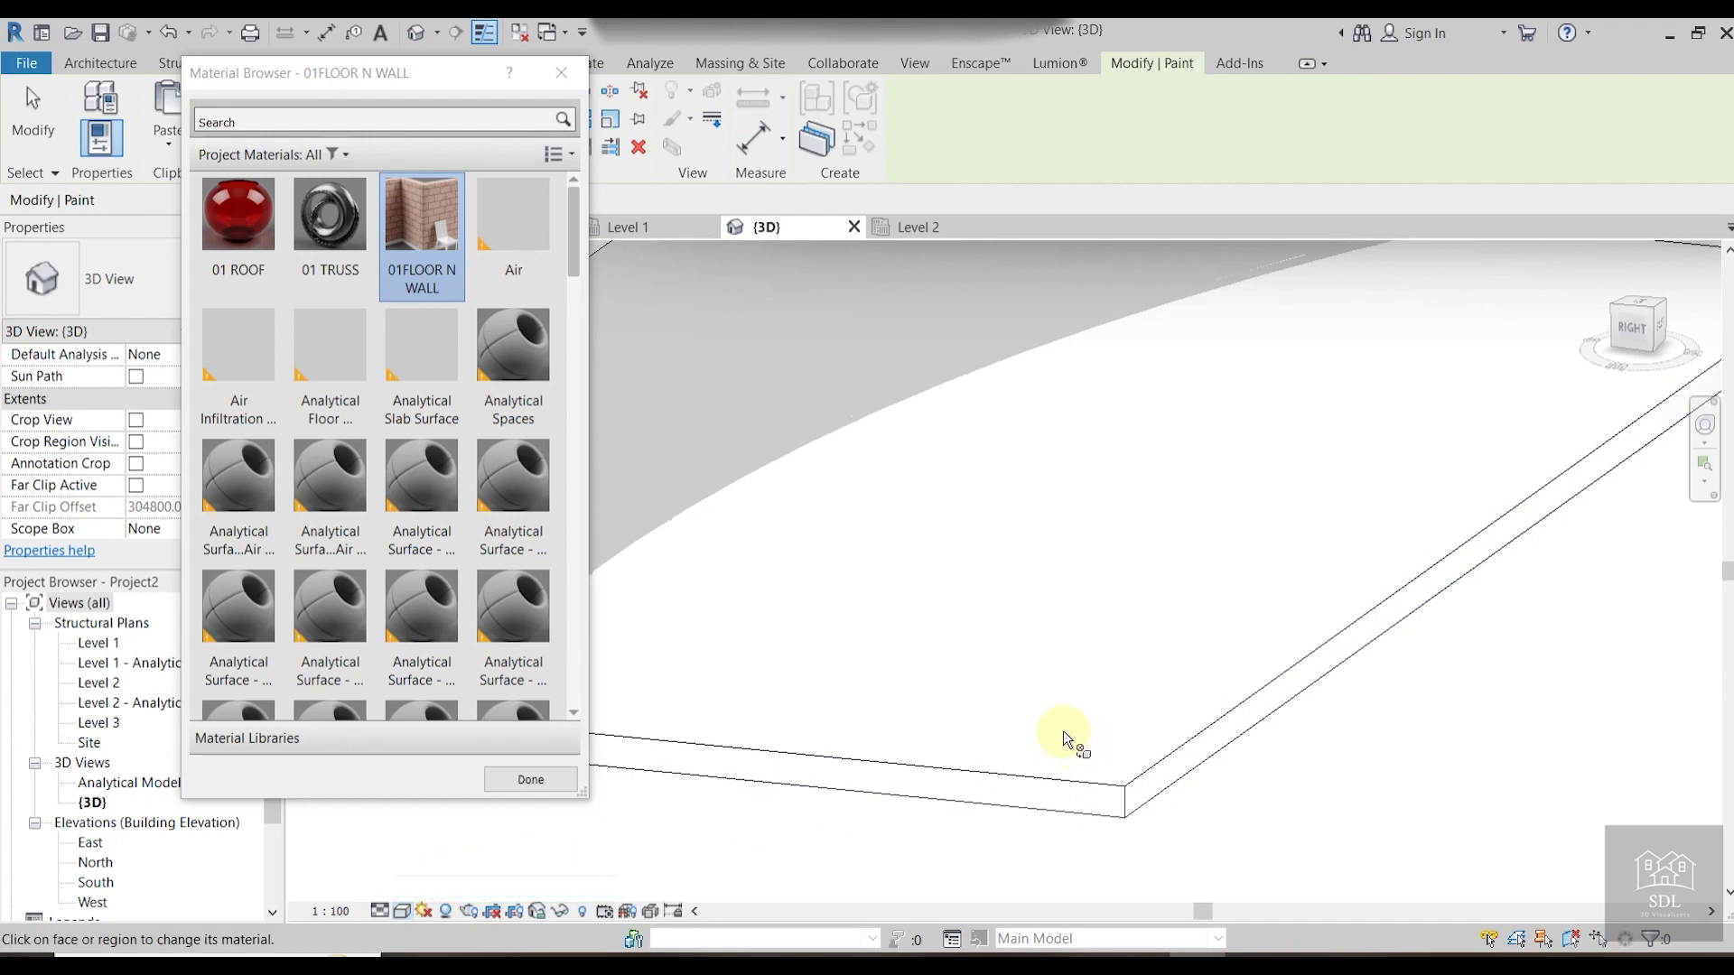
scroll(1092, 719, down, 2)
mouse_move(1135, 711)
shift+middle_down()
mouse_move(1083, 755)
mouse_move(1336, 720)
mouse_move(1408, 689)
mouse_move(1402, 675)
mouse_move(1462, 708)
shift+middle_up()
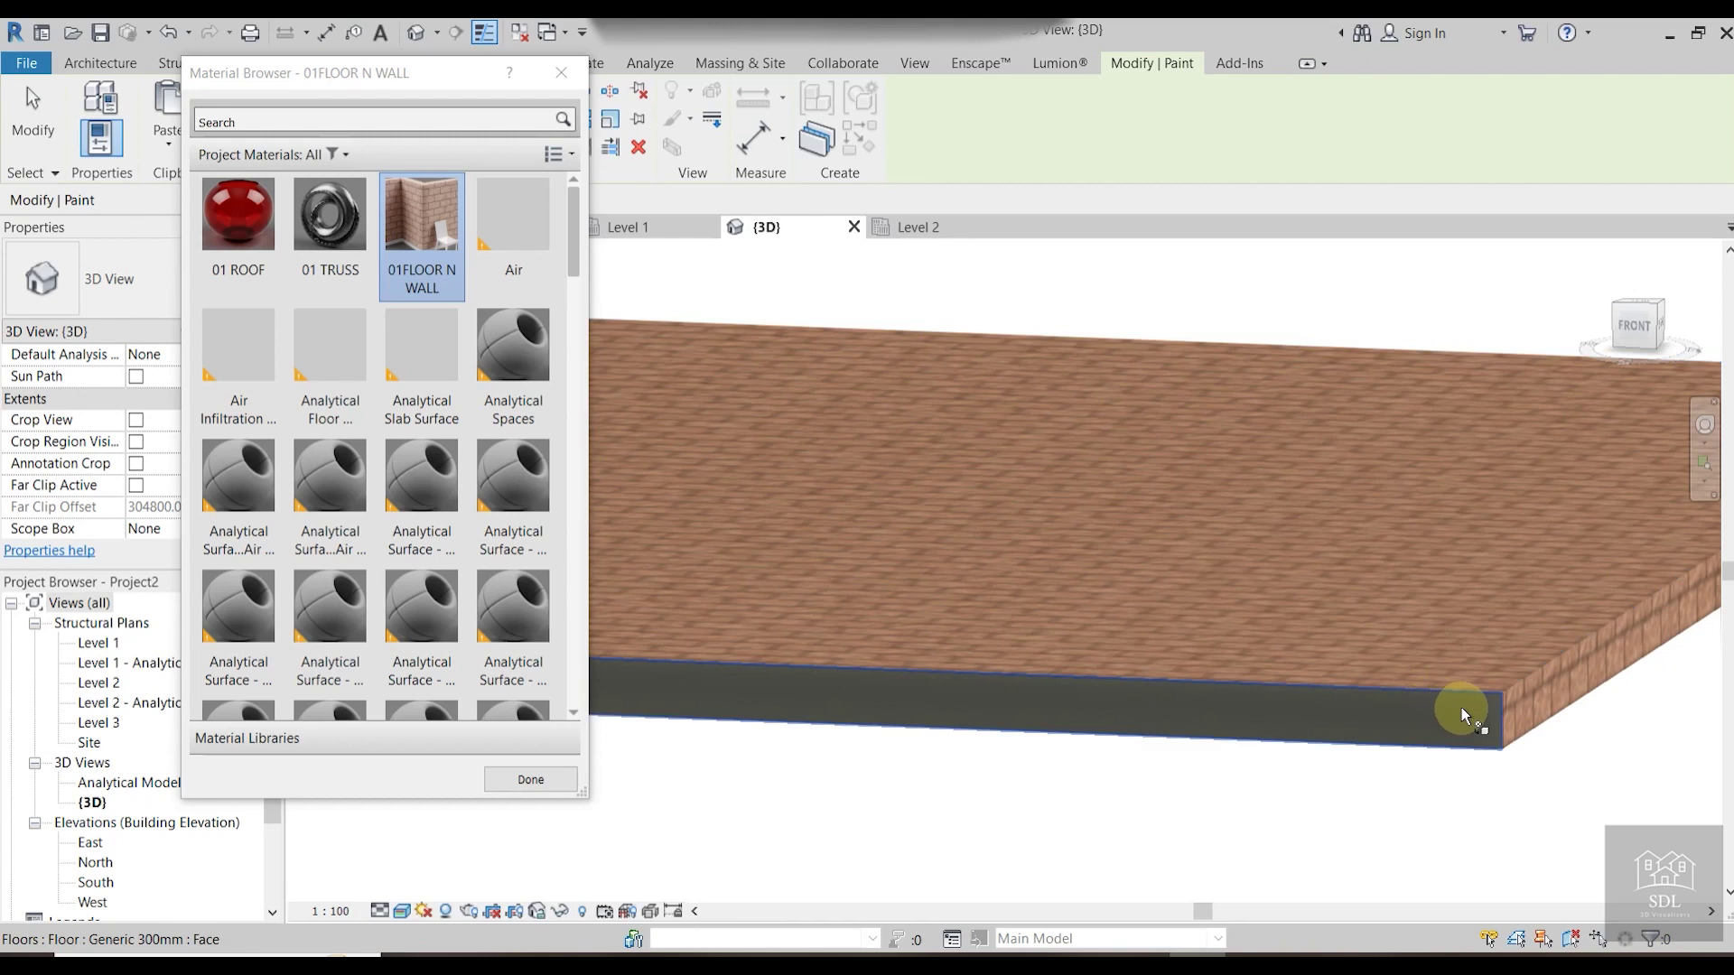
click(1403, 711)
scroll(1402, 711, down, 4)
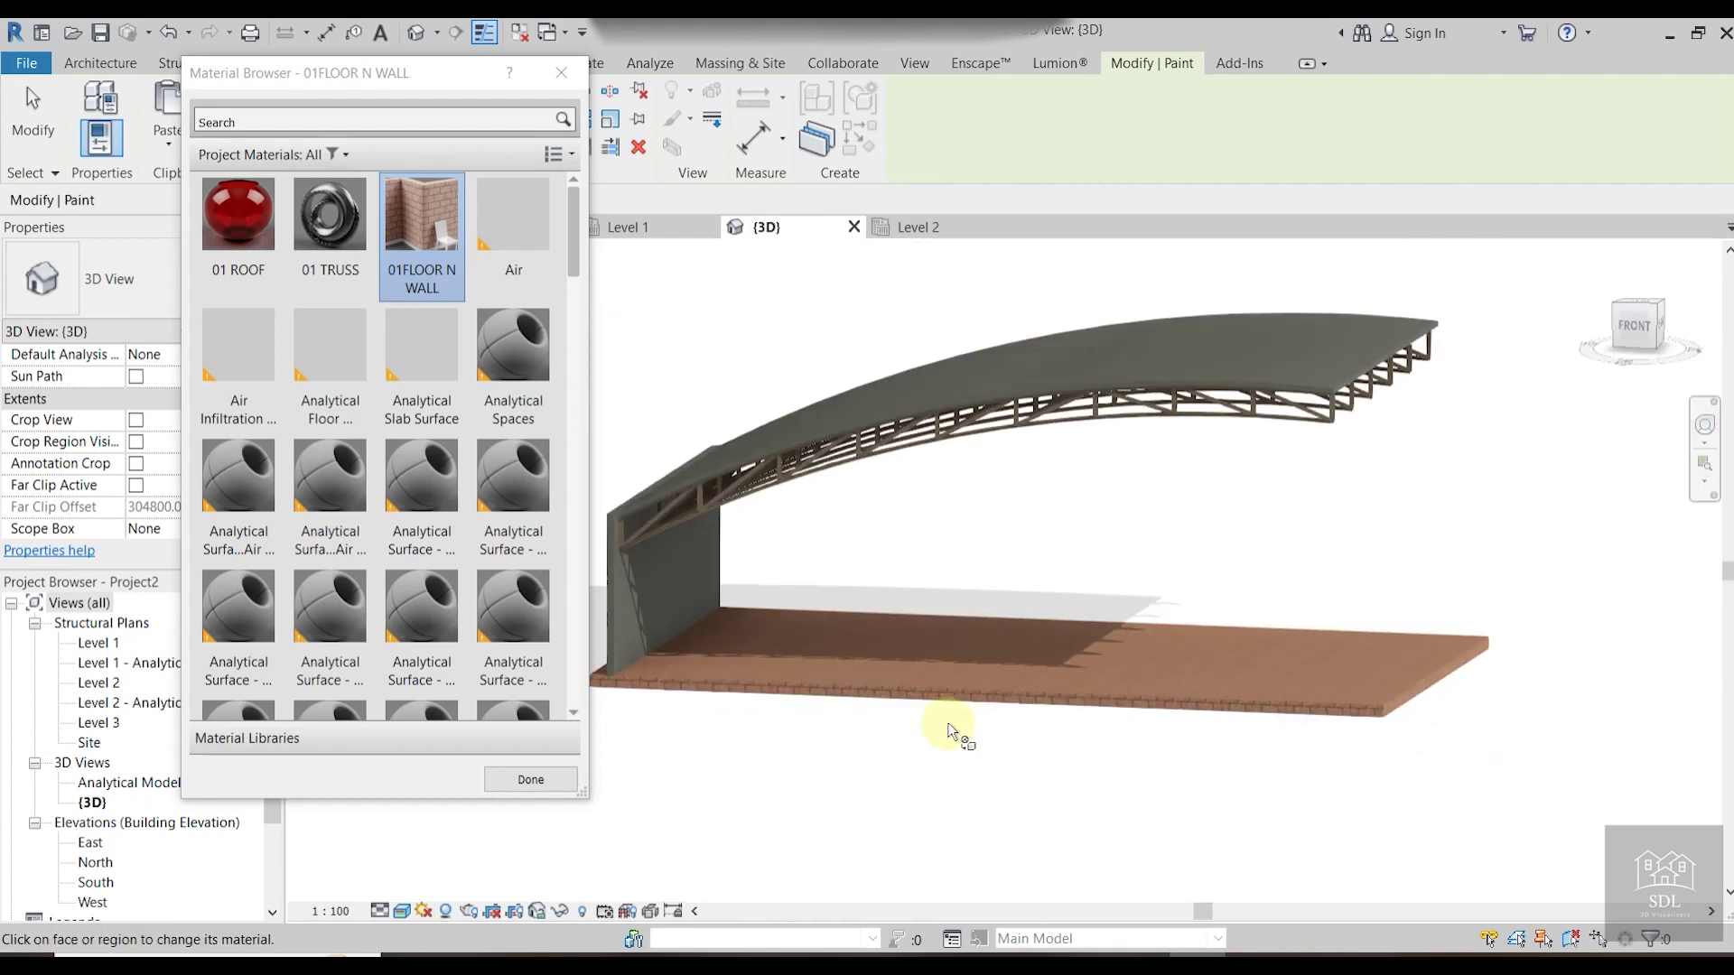
Paint the structural wall's inner face, near end face and outer face with the 01FLOOR N WALL material.
middle_drag(956, 731, 1265, 866)
scroll(951, 756, up, 3)
click(951, 756)
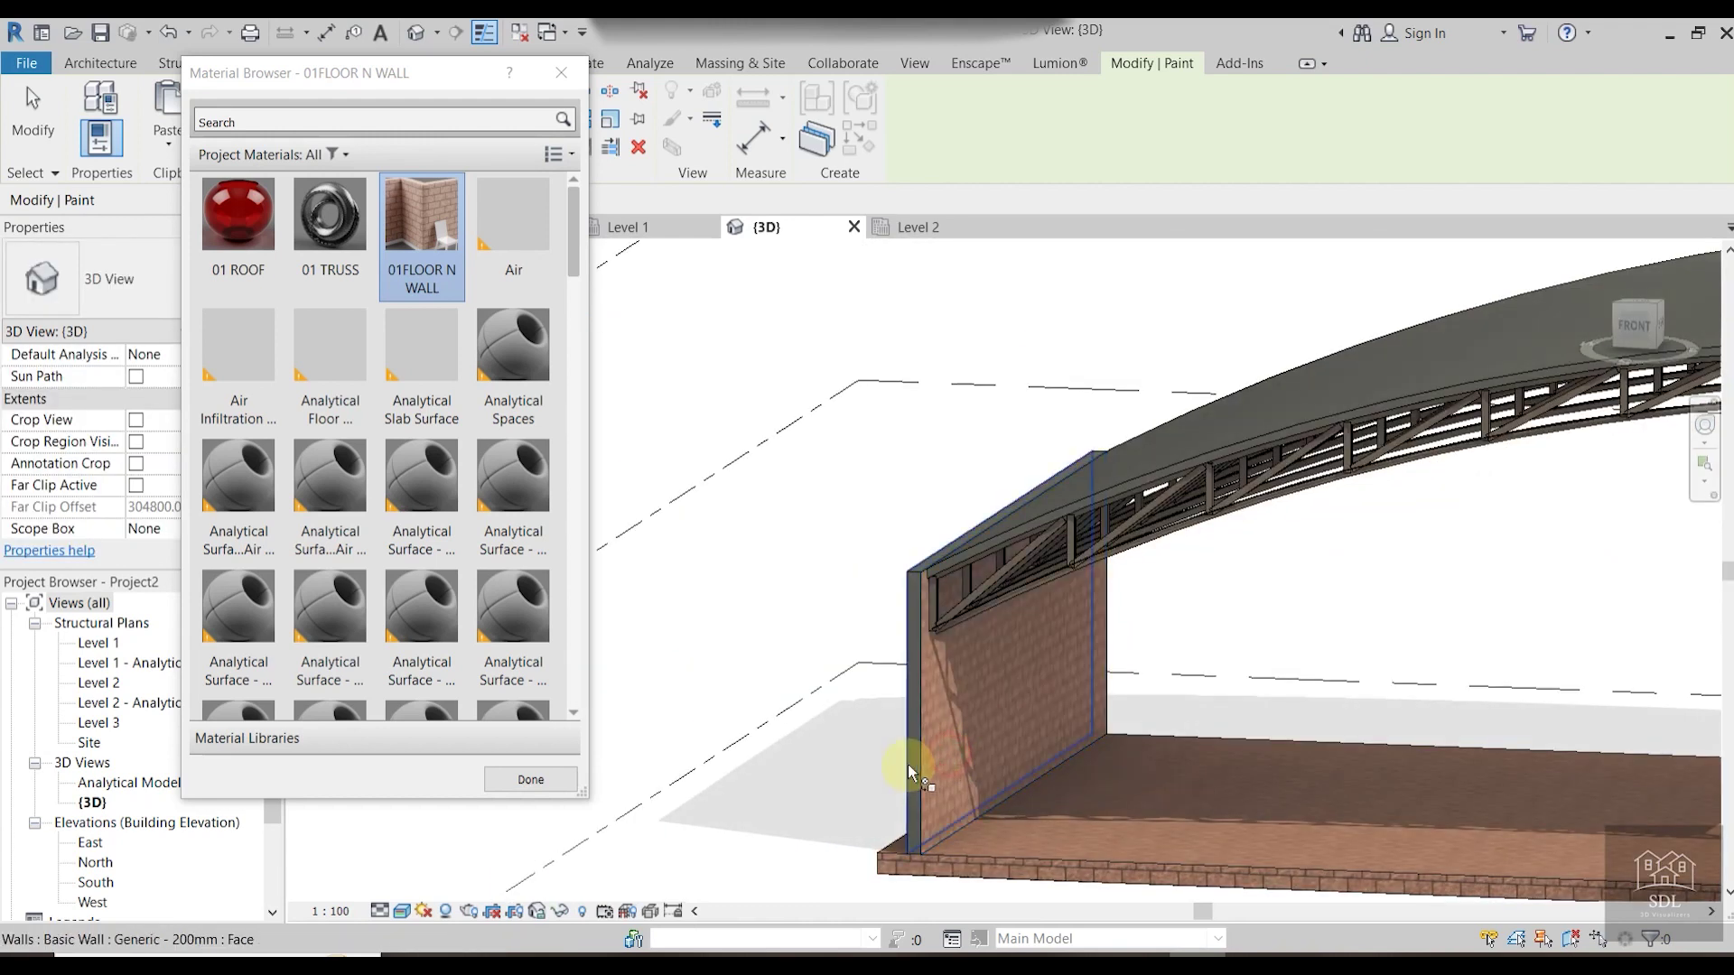
scroll(910, 749, up, 3)
click(922, 741)
scroll(924, 739, down, 3)
mouse_move(987, 716)
shift+middle_down()
mouse_move(1470, 749)
mouse_move(1579, 735)
mouse_move(921, 755)
shift+middle_up()
click(1456, 742)
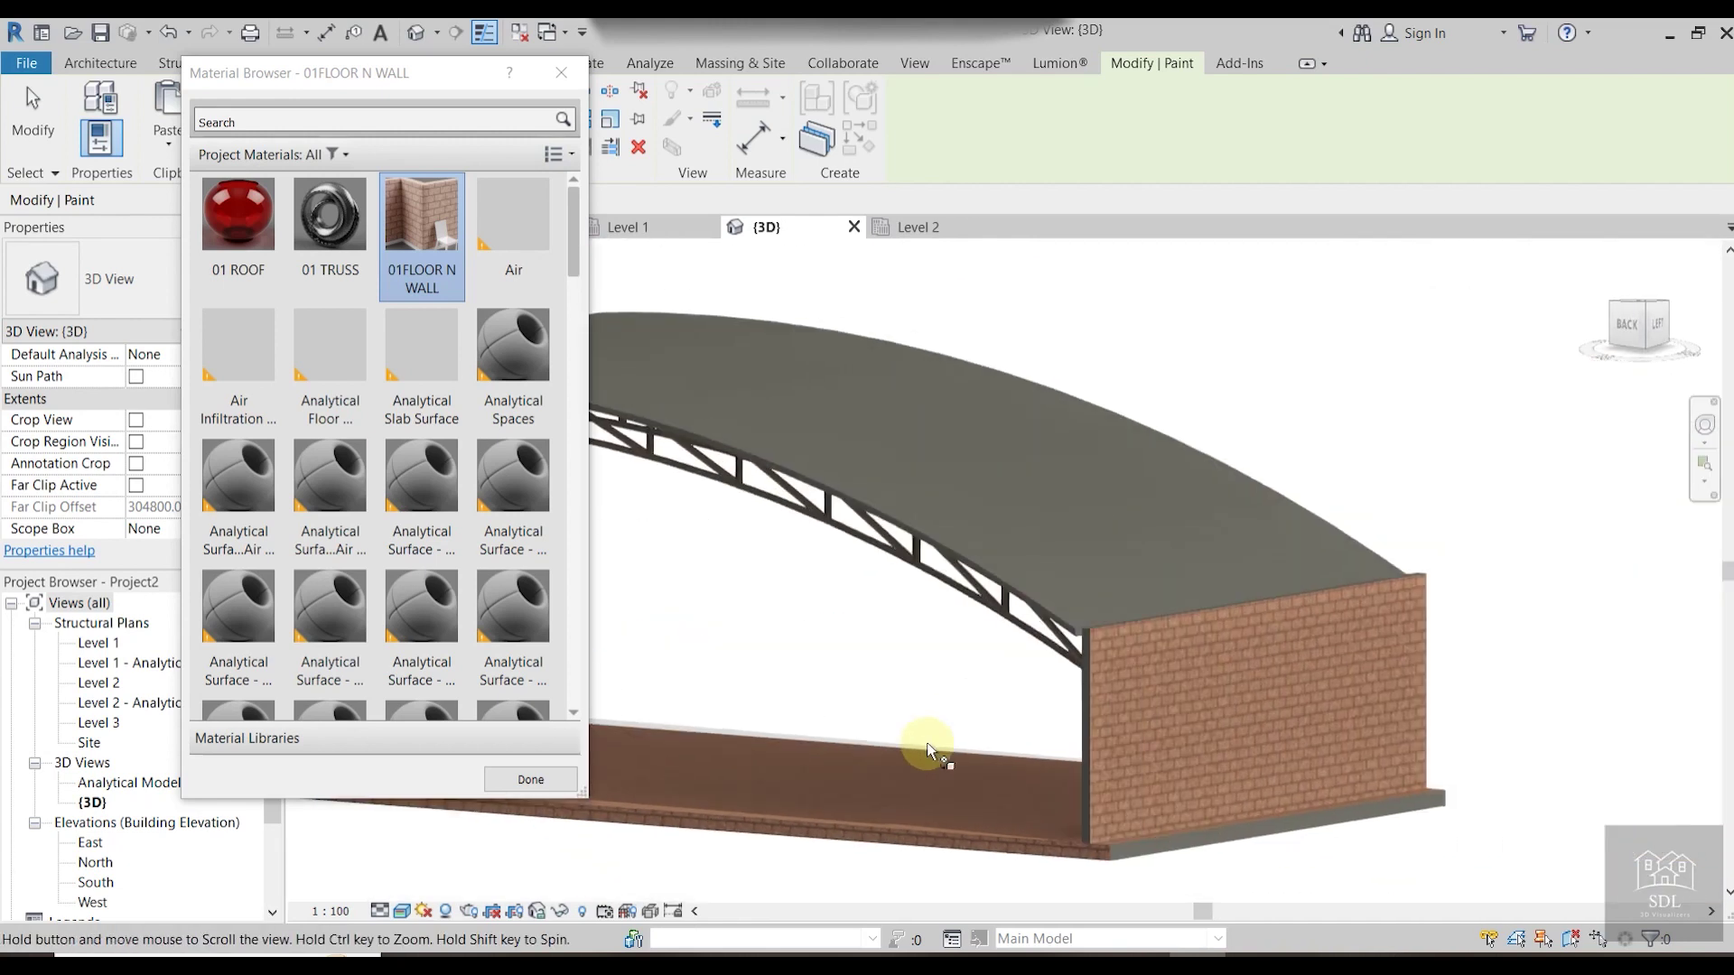
Paint the wall's remaining vertical end face with 01FLOOR N WALL and finish painting.
scroll(1109, 751, up, 3)
scroll(1109, 751, up, 2)
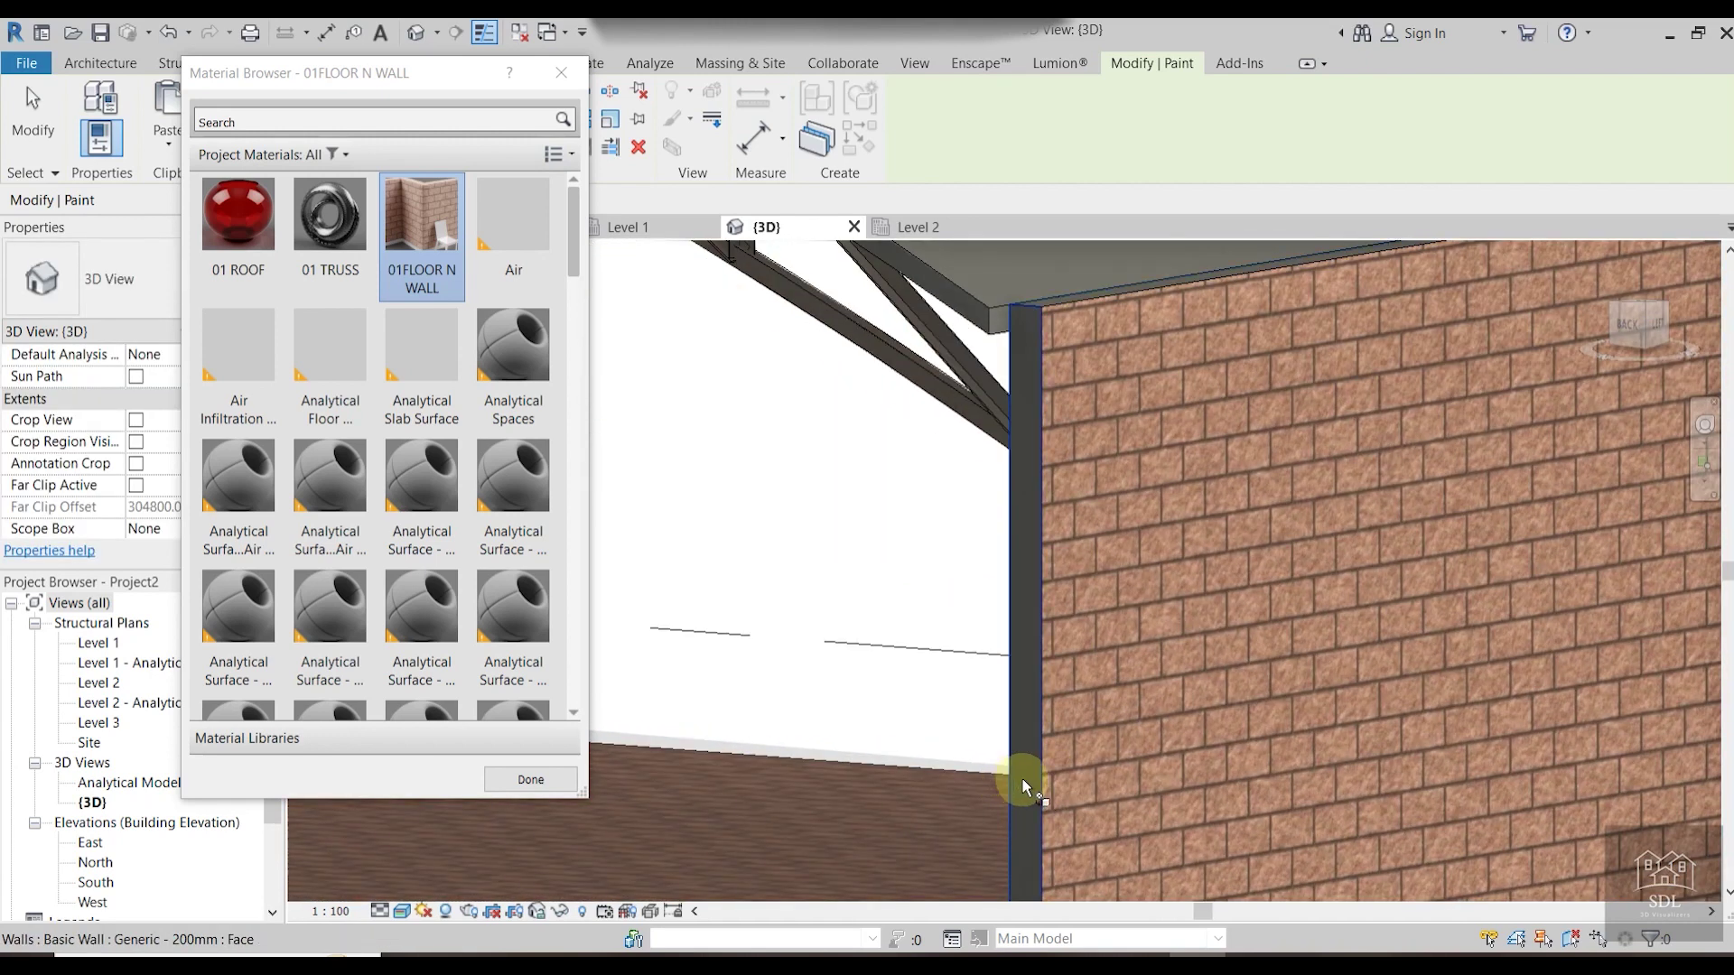
mouse_move(1091, 737)
shift+middle_down()
mouse_move(1038, 486)
mouse_move(1065, 673)
mouse_move(1246, 743)
mouse_move(1339, 735)
mouse_move(990, 617)
shift+middle_up()
click(1074, 677)
scroll(1075, 682, down, 5)
scroll(997, 623, up, 3)
shift+middle_drag(1037, 683, 993, 682)
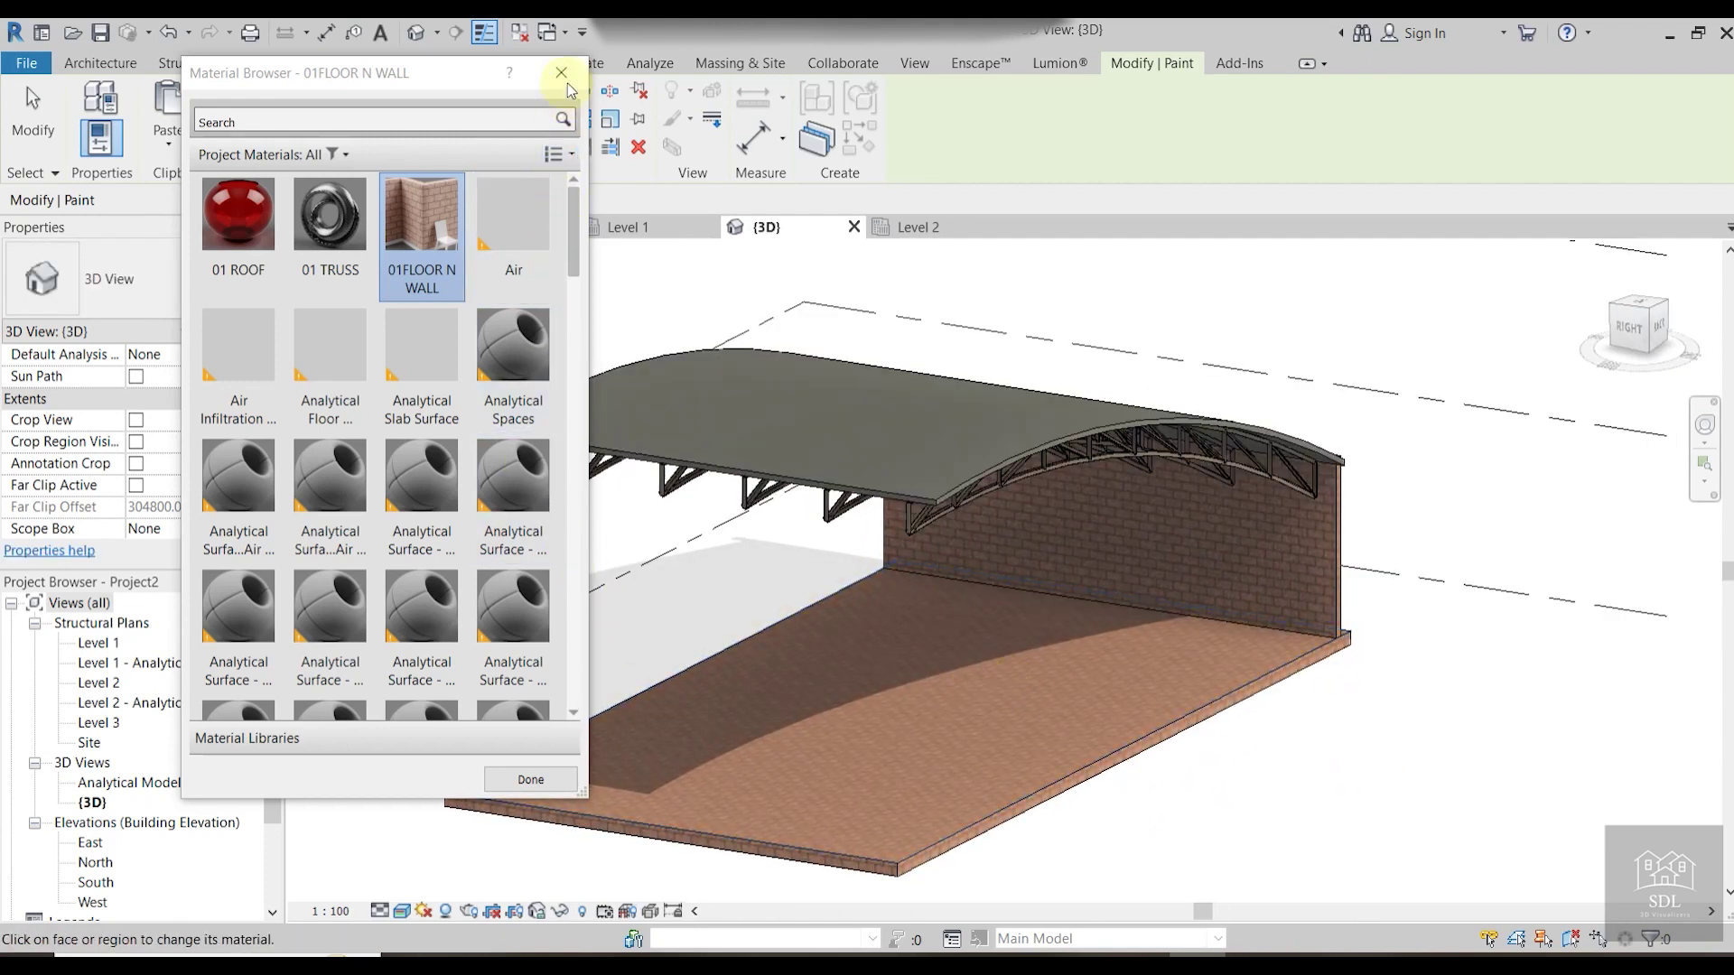
click(561, 776)
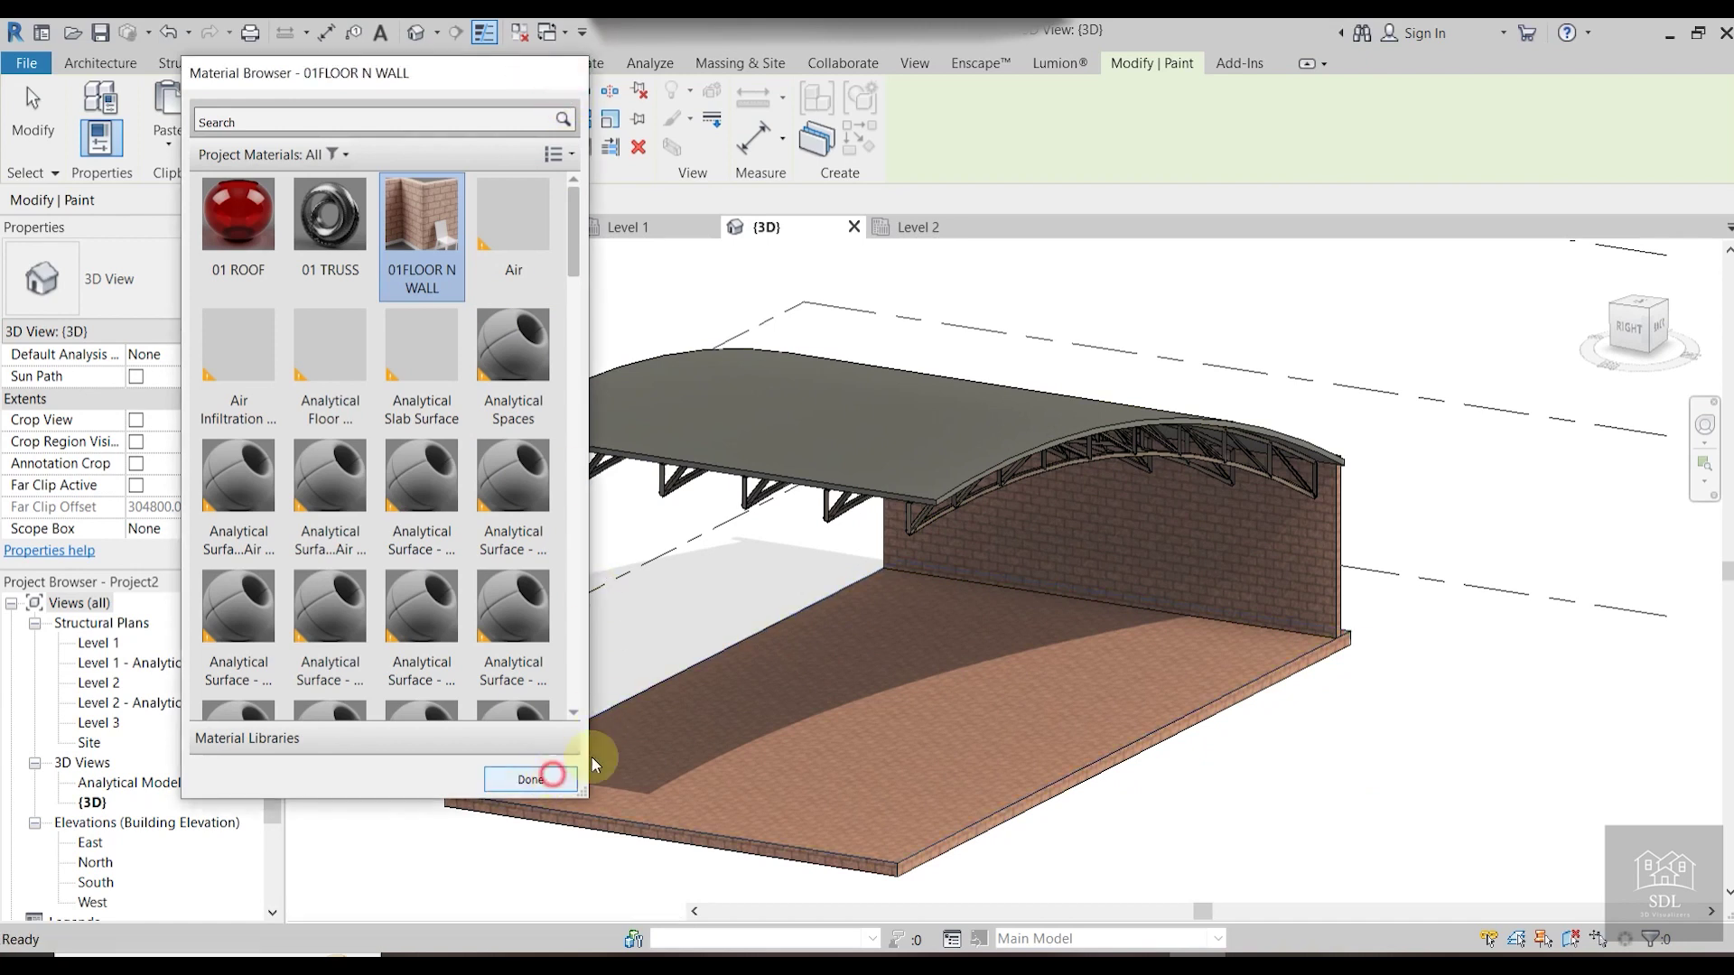
Select the end truss's curved bottom chord and extend the selection to all its instances in the entire project.
shift+middle_drag(1203, 759, 1060, 435)
scroll(1125, 419, up, 3)
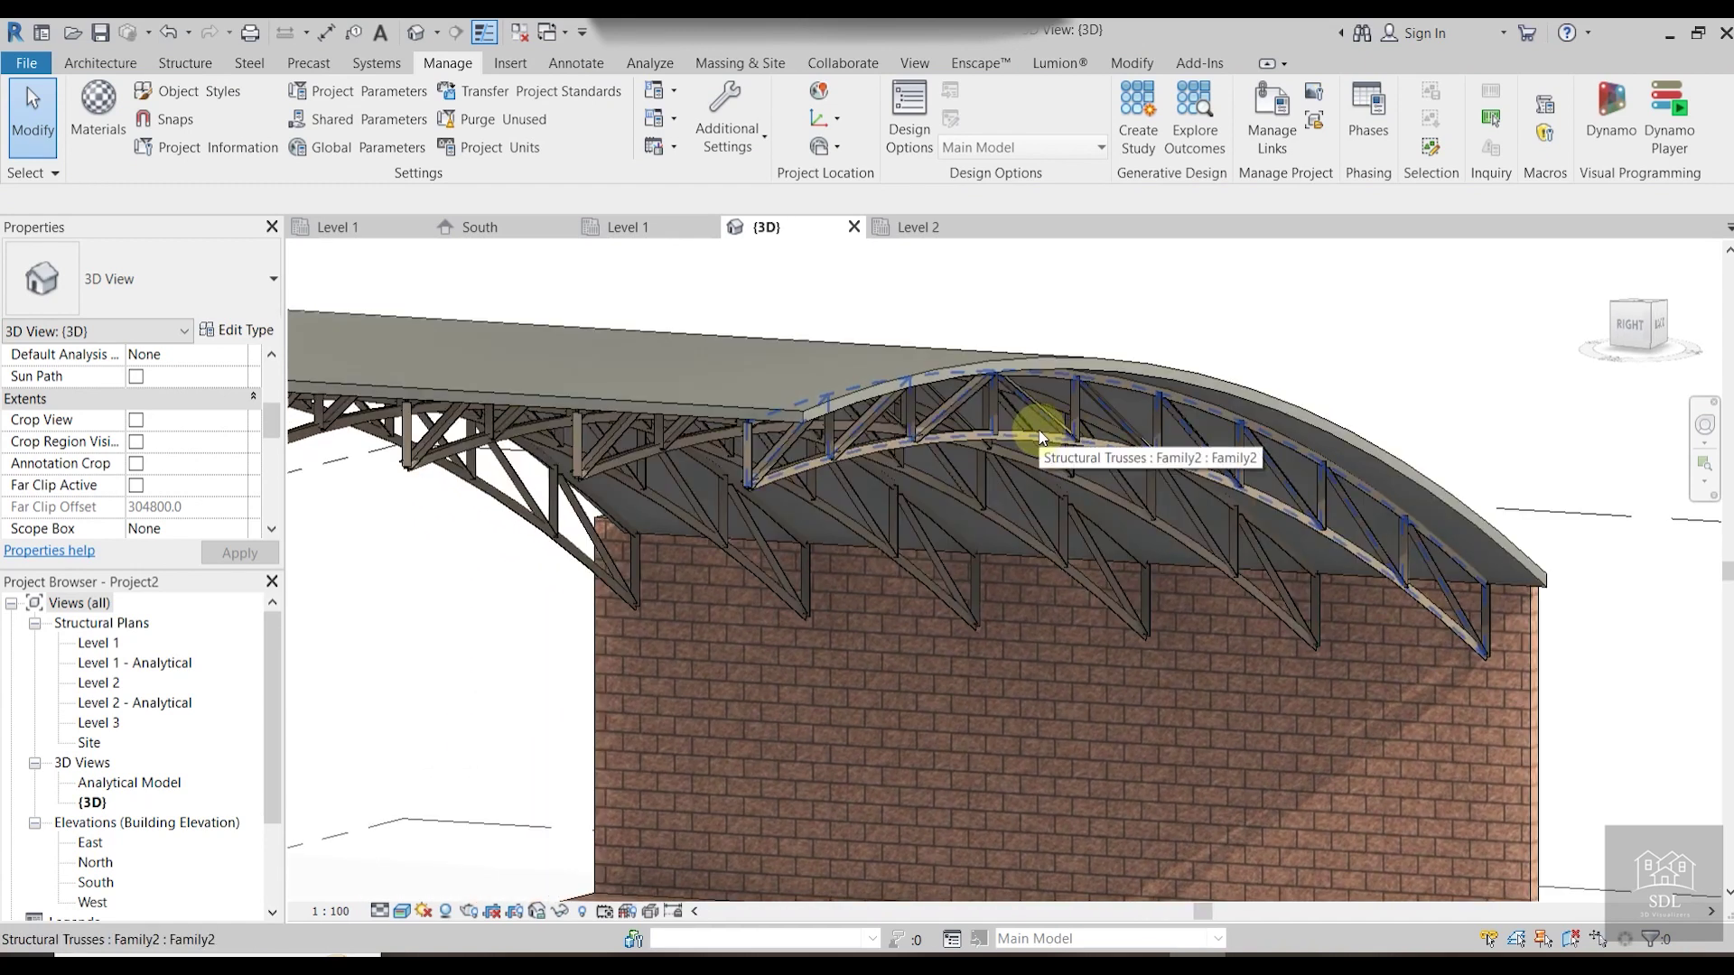
key(Tab)
click(1039, 436)
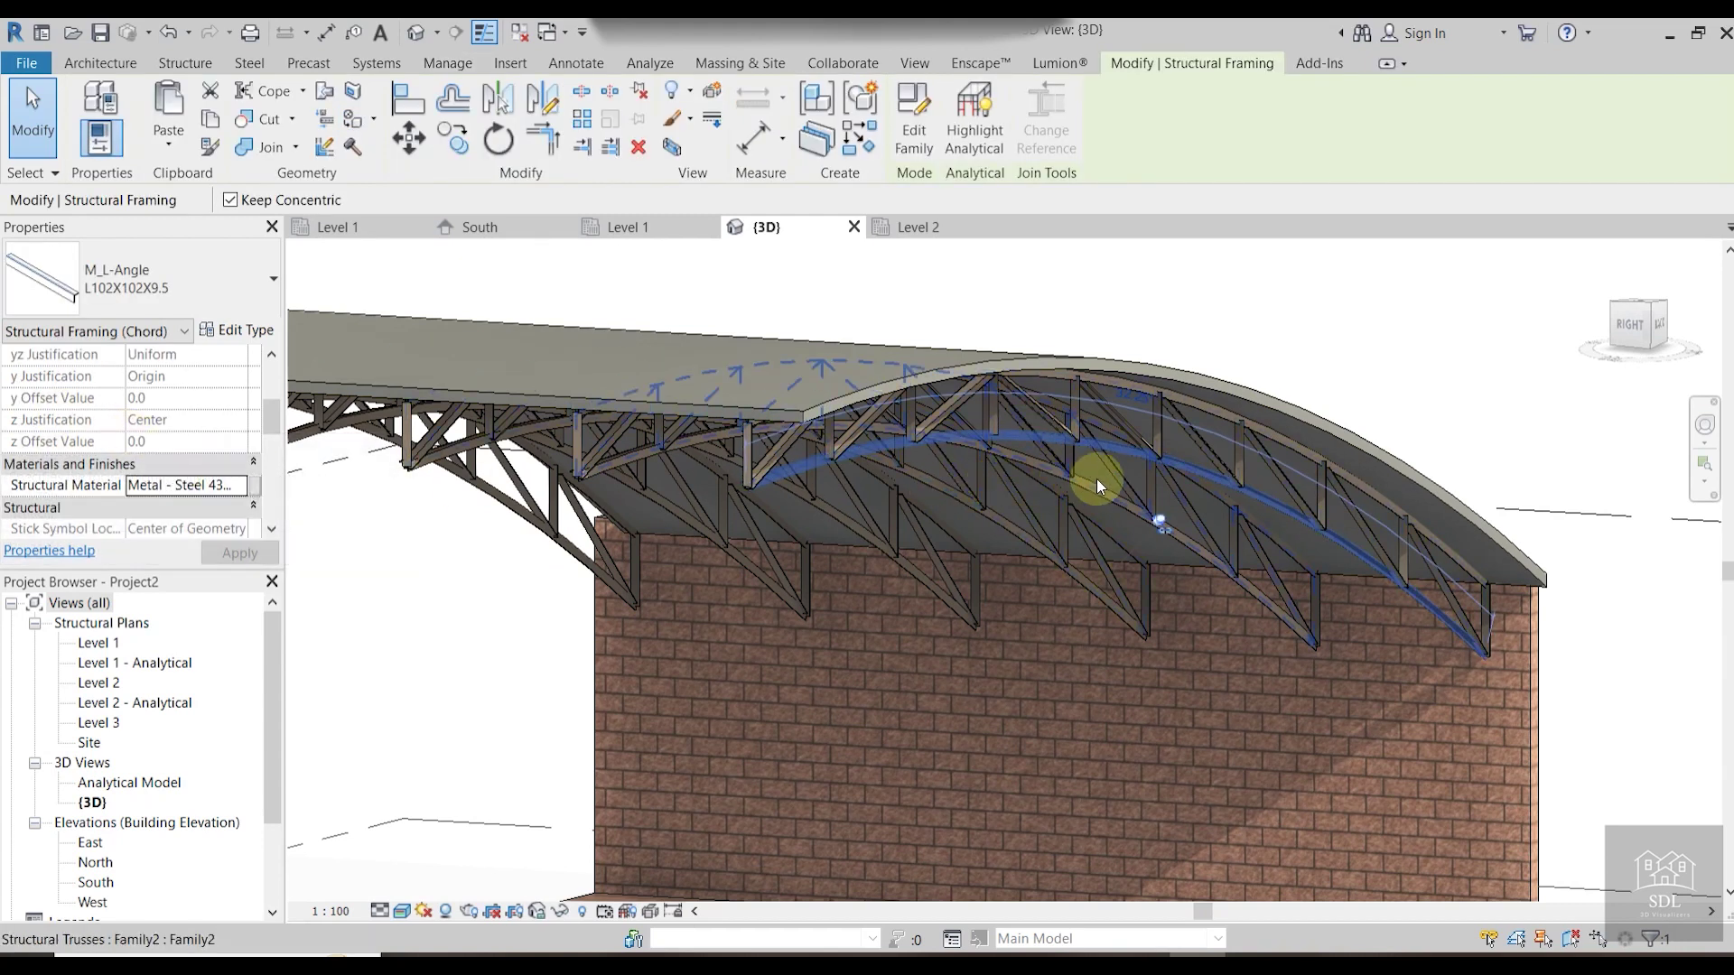
right_click(1095, 445)
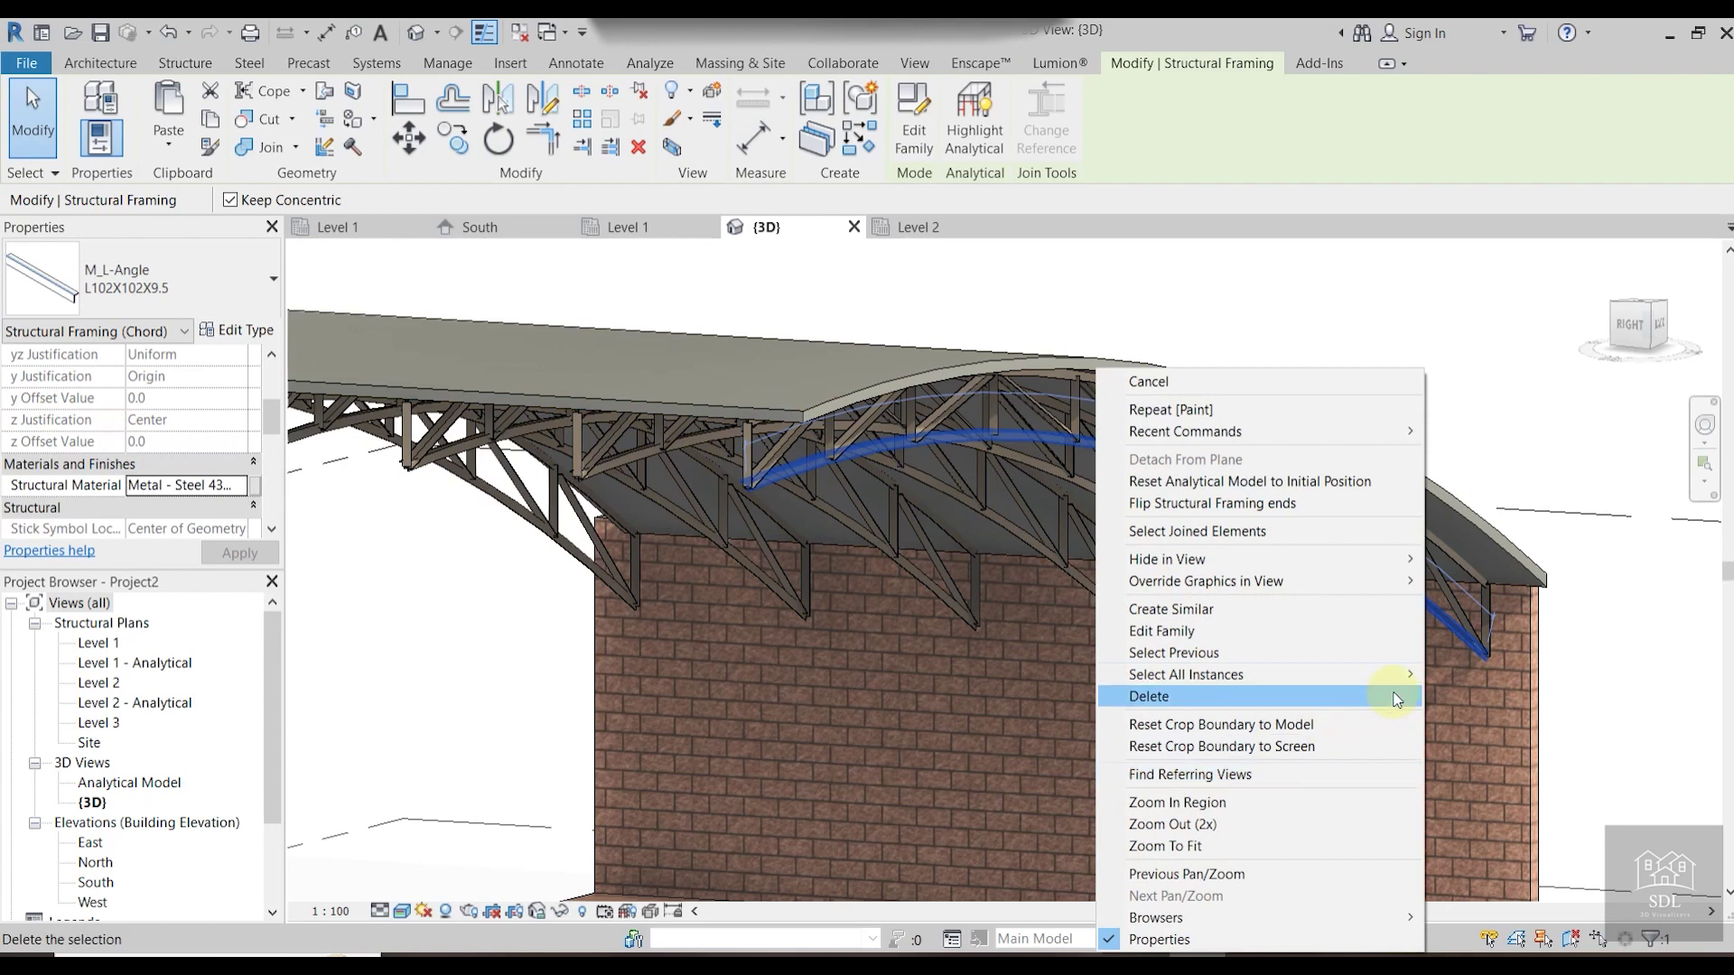
mouse_move(1402, 686)
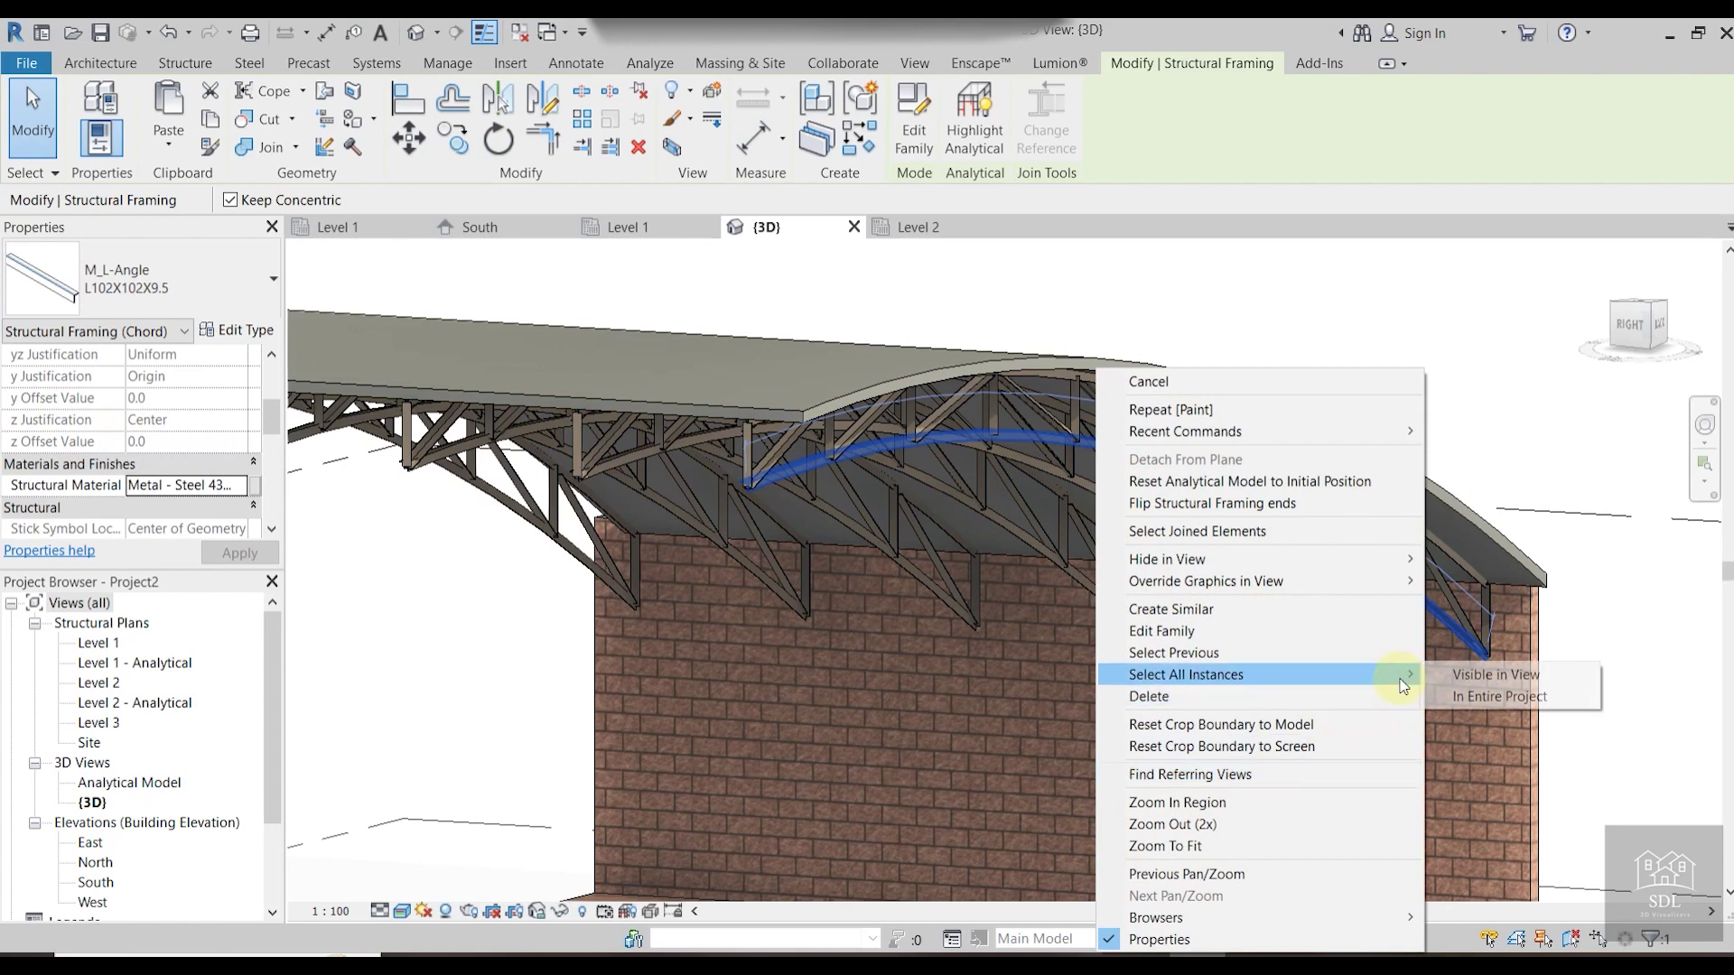
click(1488, 695)
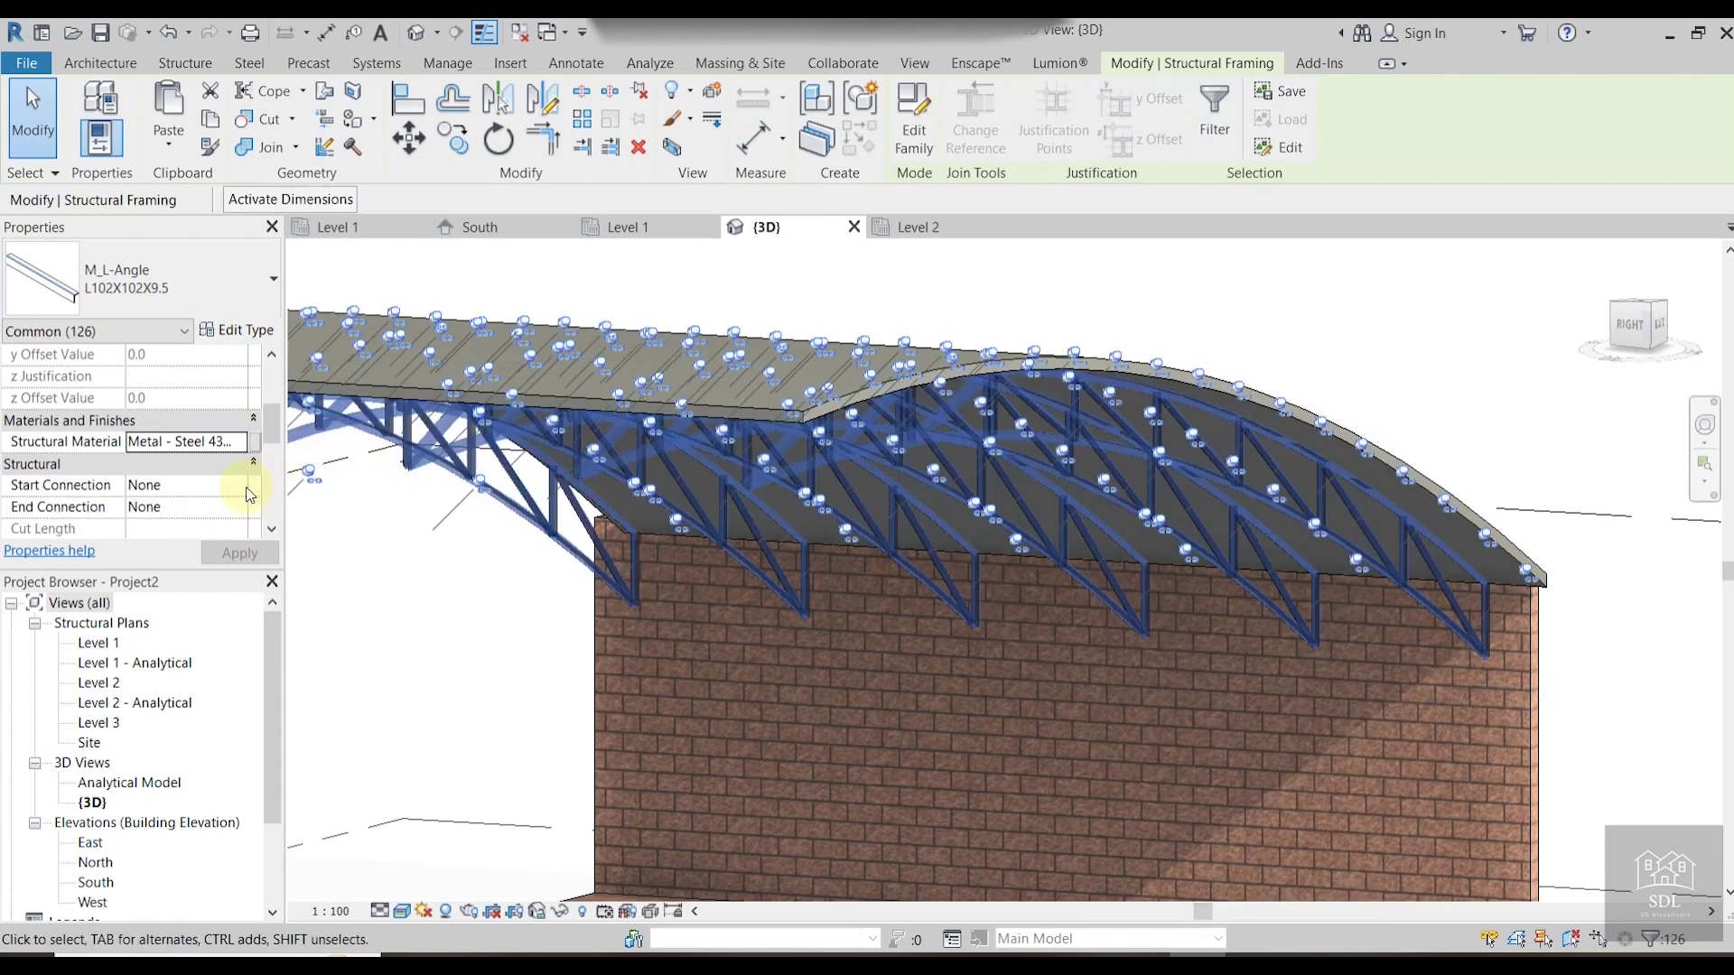
Set the structural material of the selected L-angle truss members to 01 TRUSS and clear the selection.
click(247, 442)
click(241, 442)
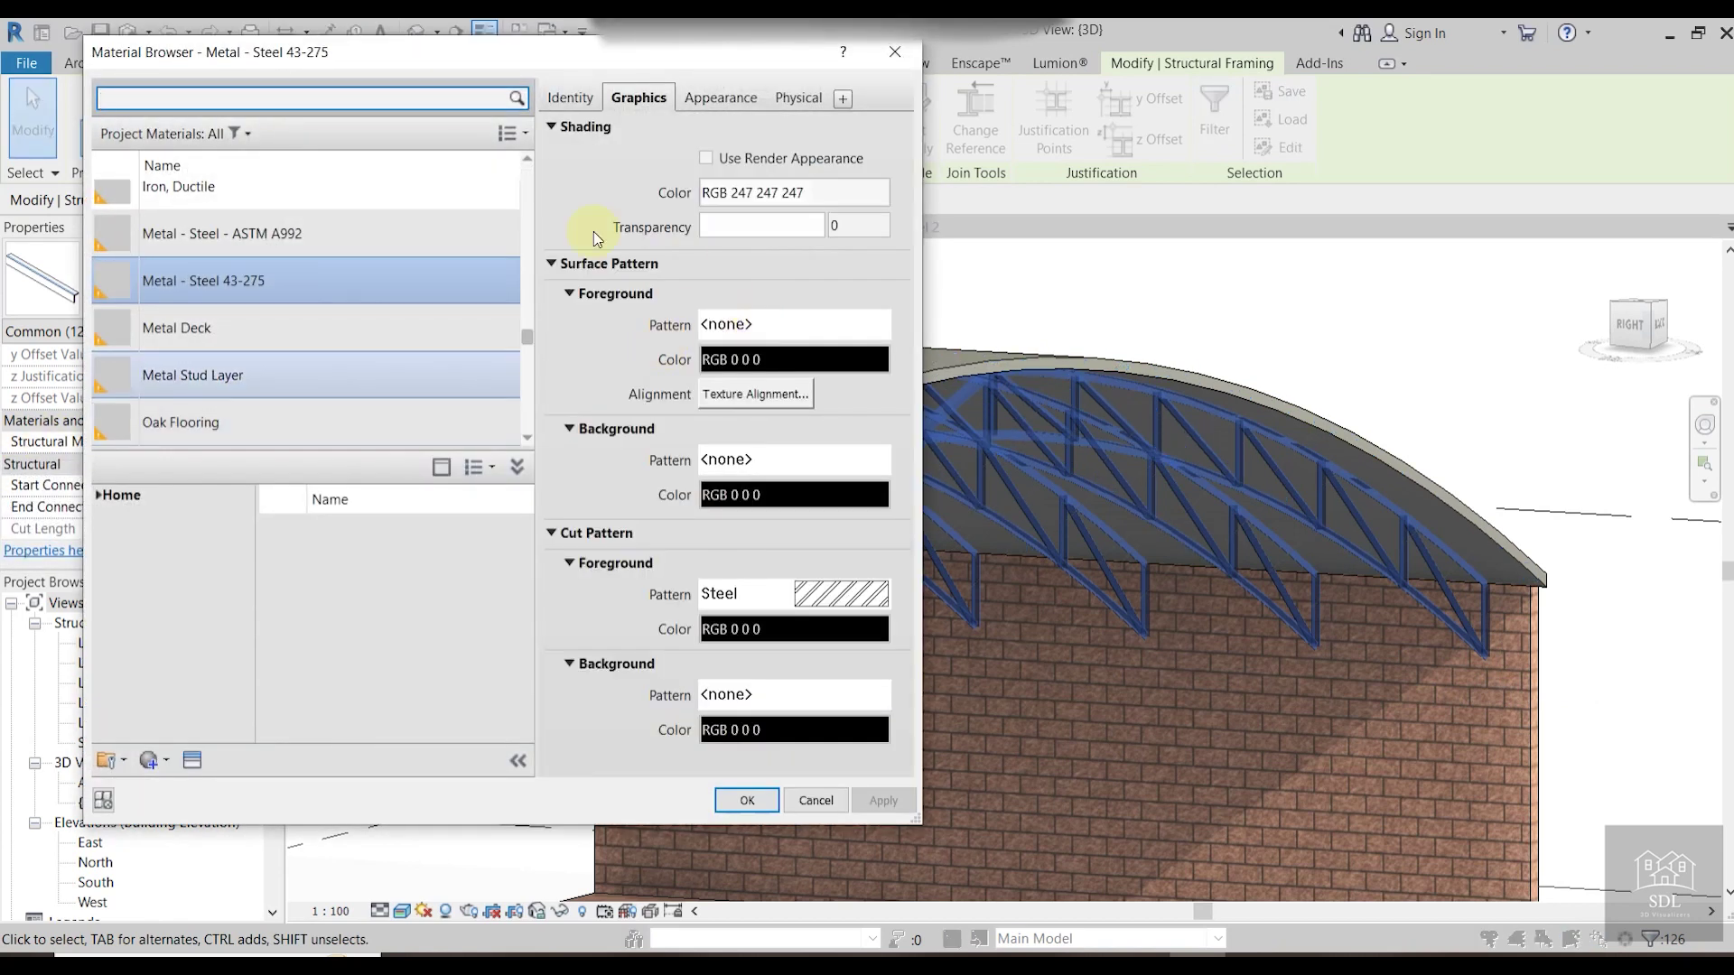
scroll(367, 214, up, 5)
click(366, 214)
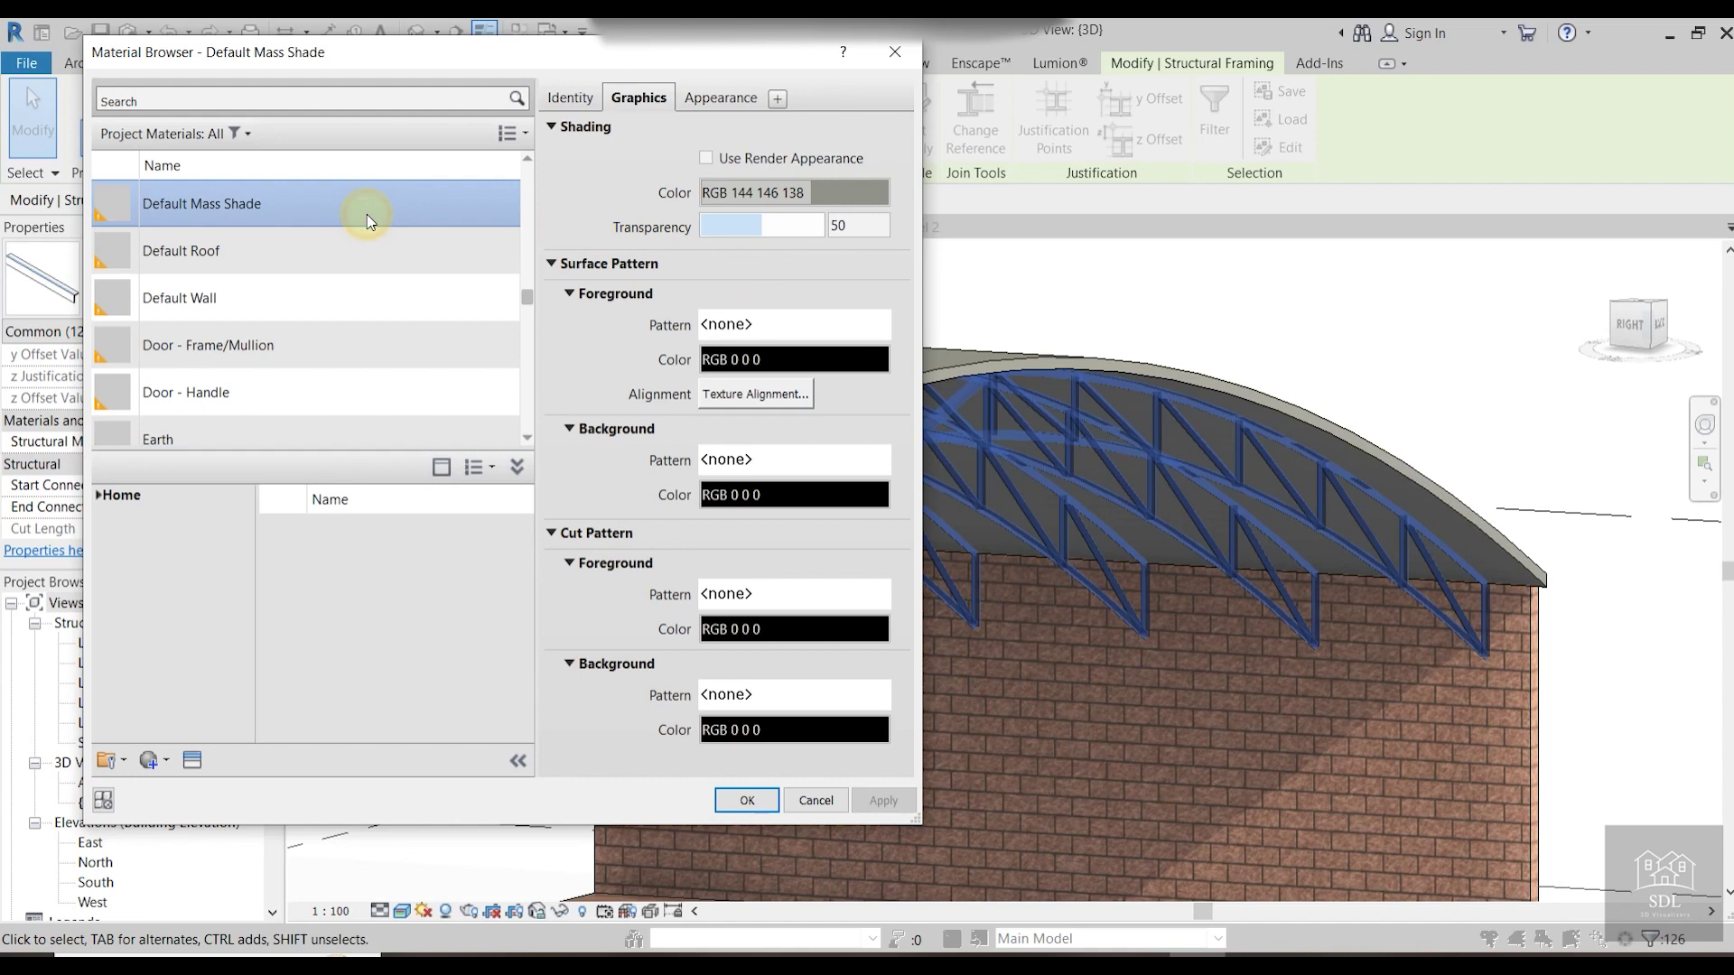
key(0)
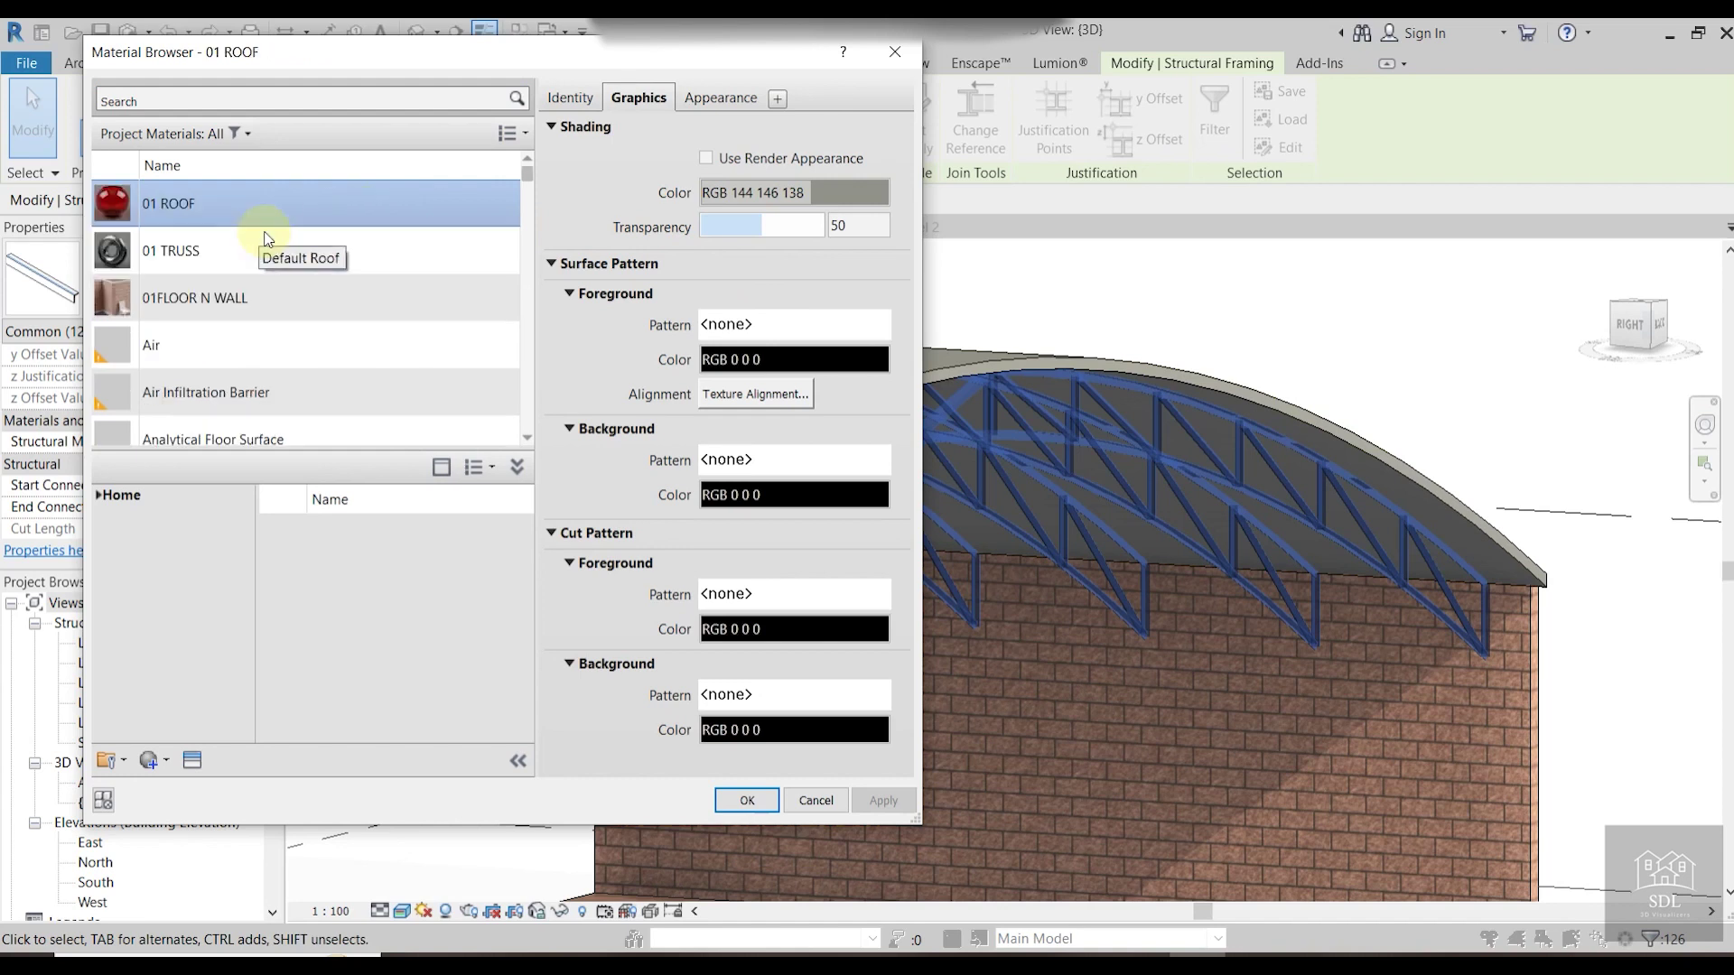
click(159, 251)
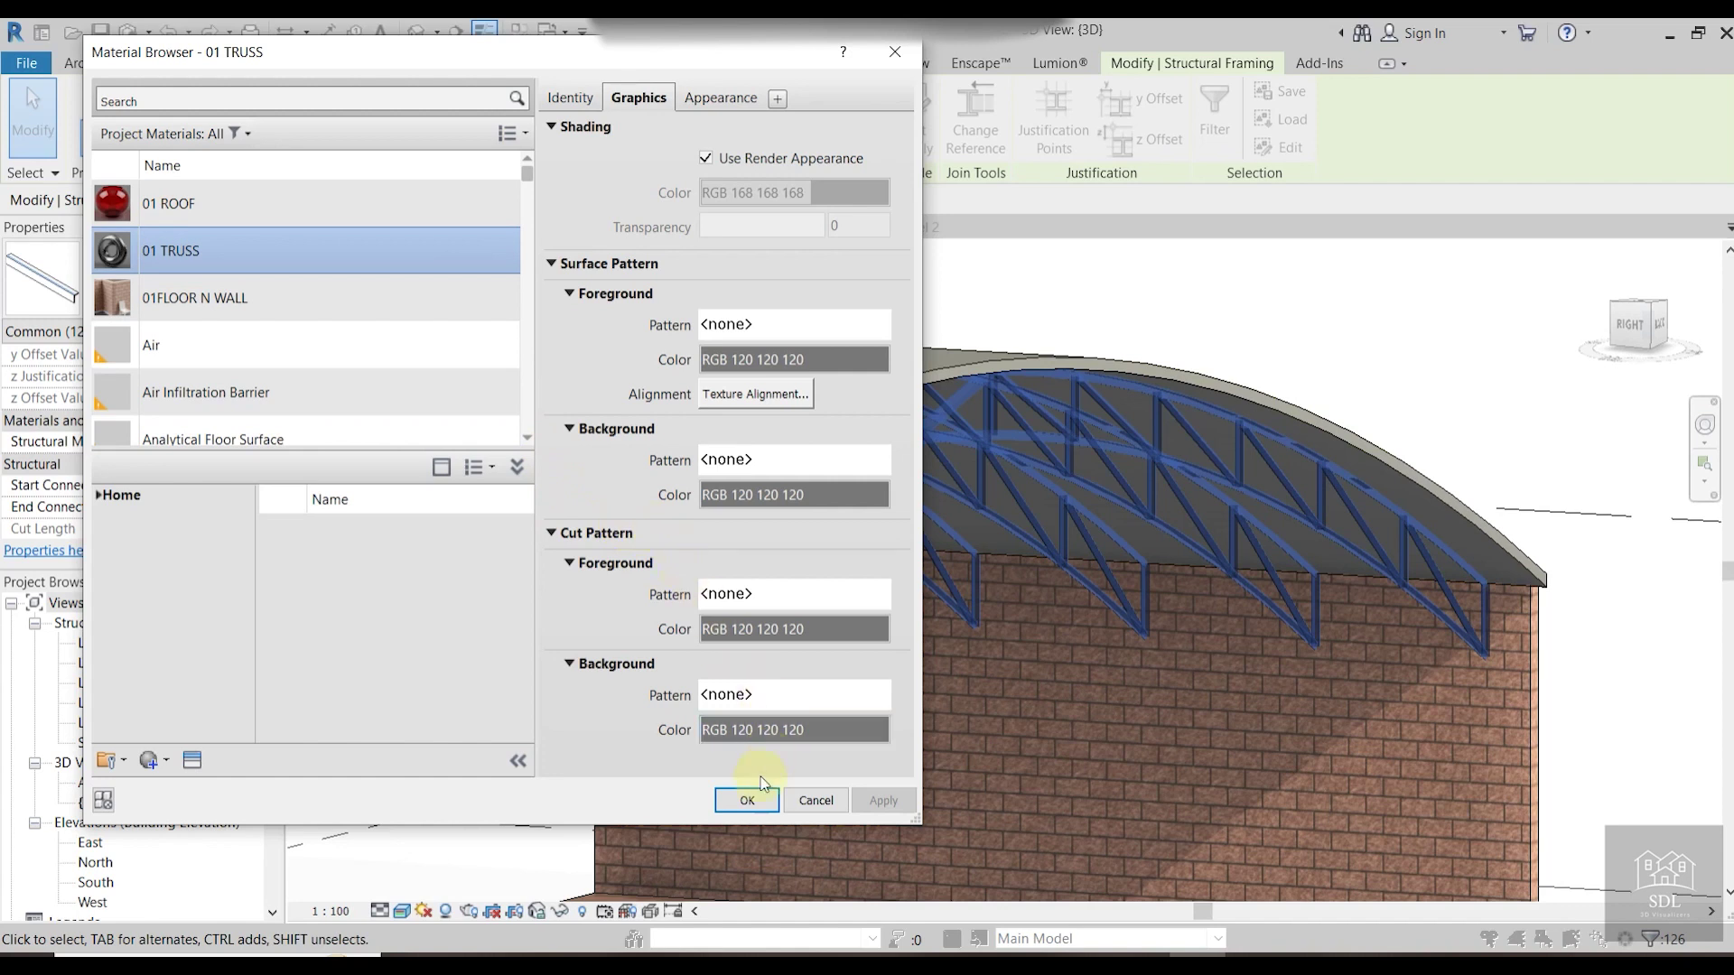
click(750, 800)
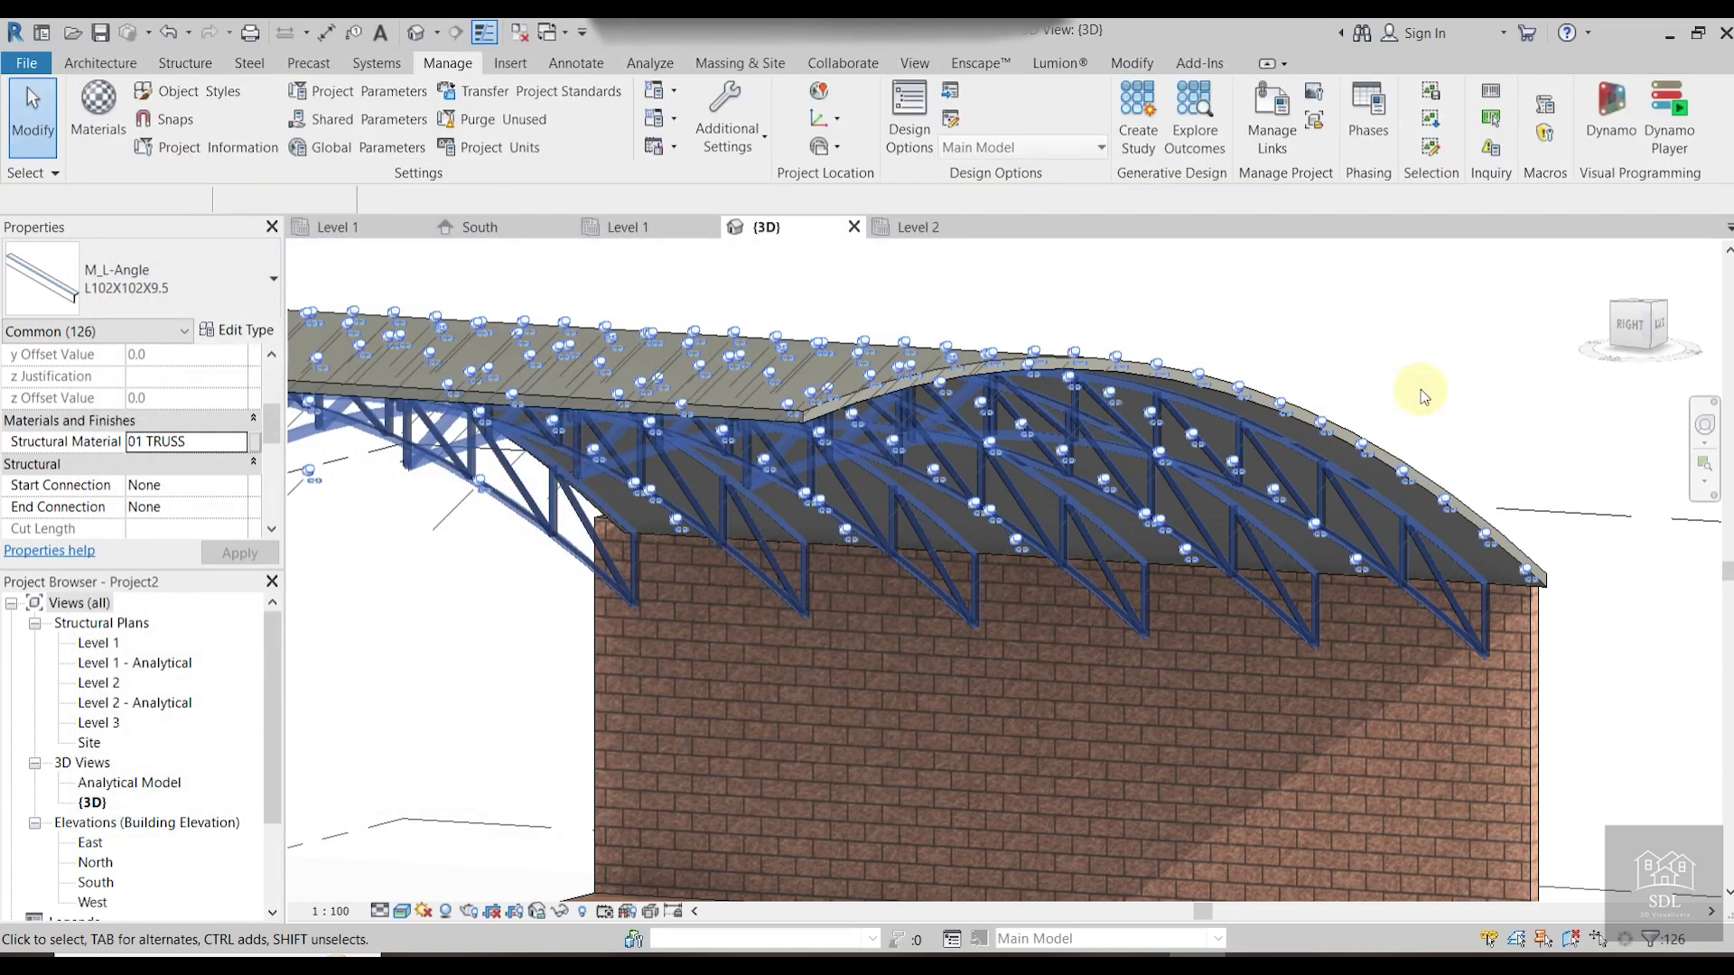
click(1421, 388)
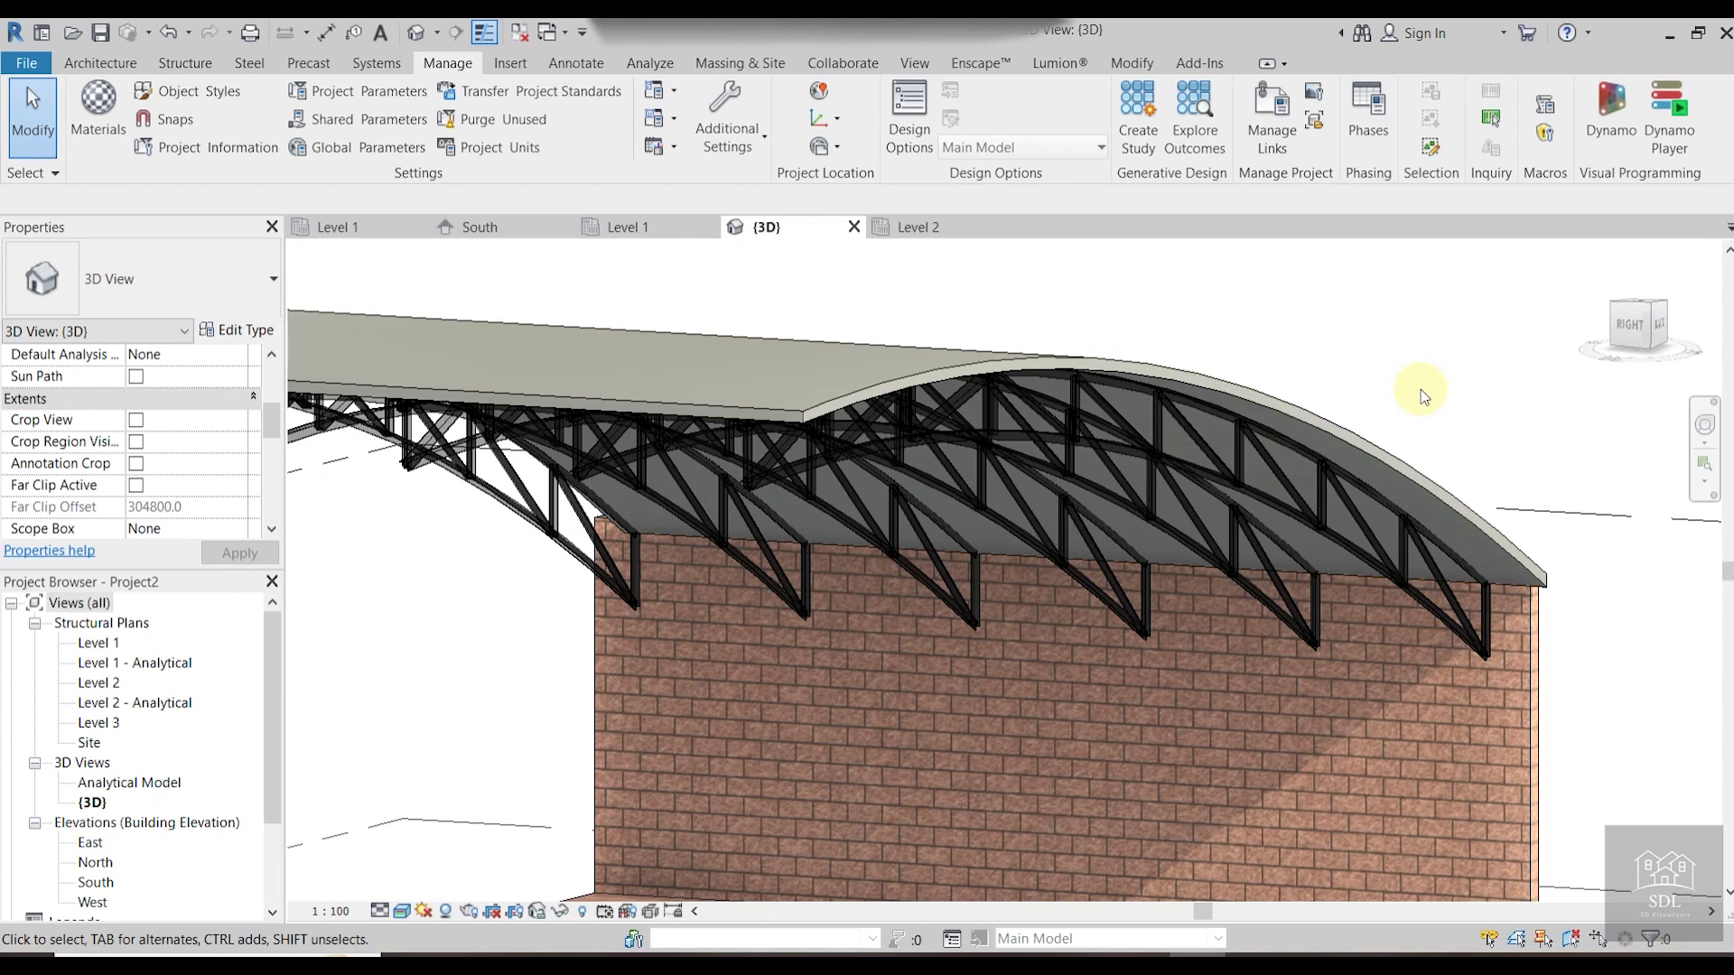
click(878, 393)
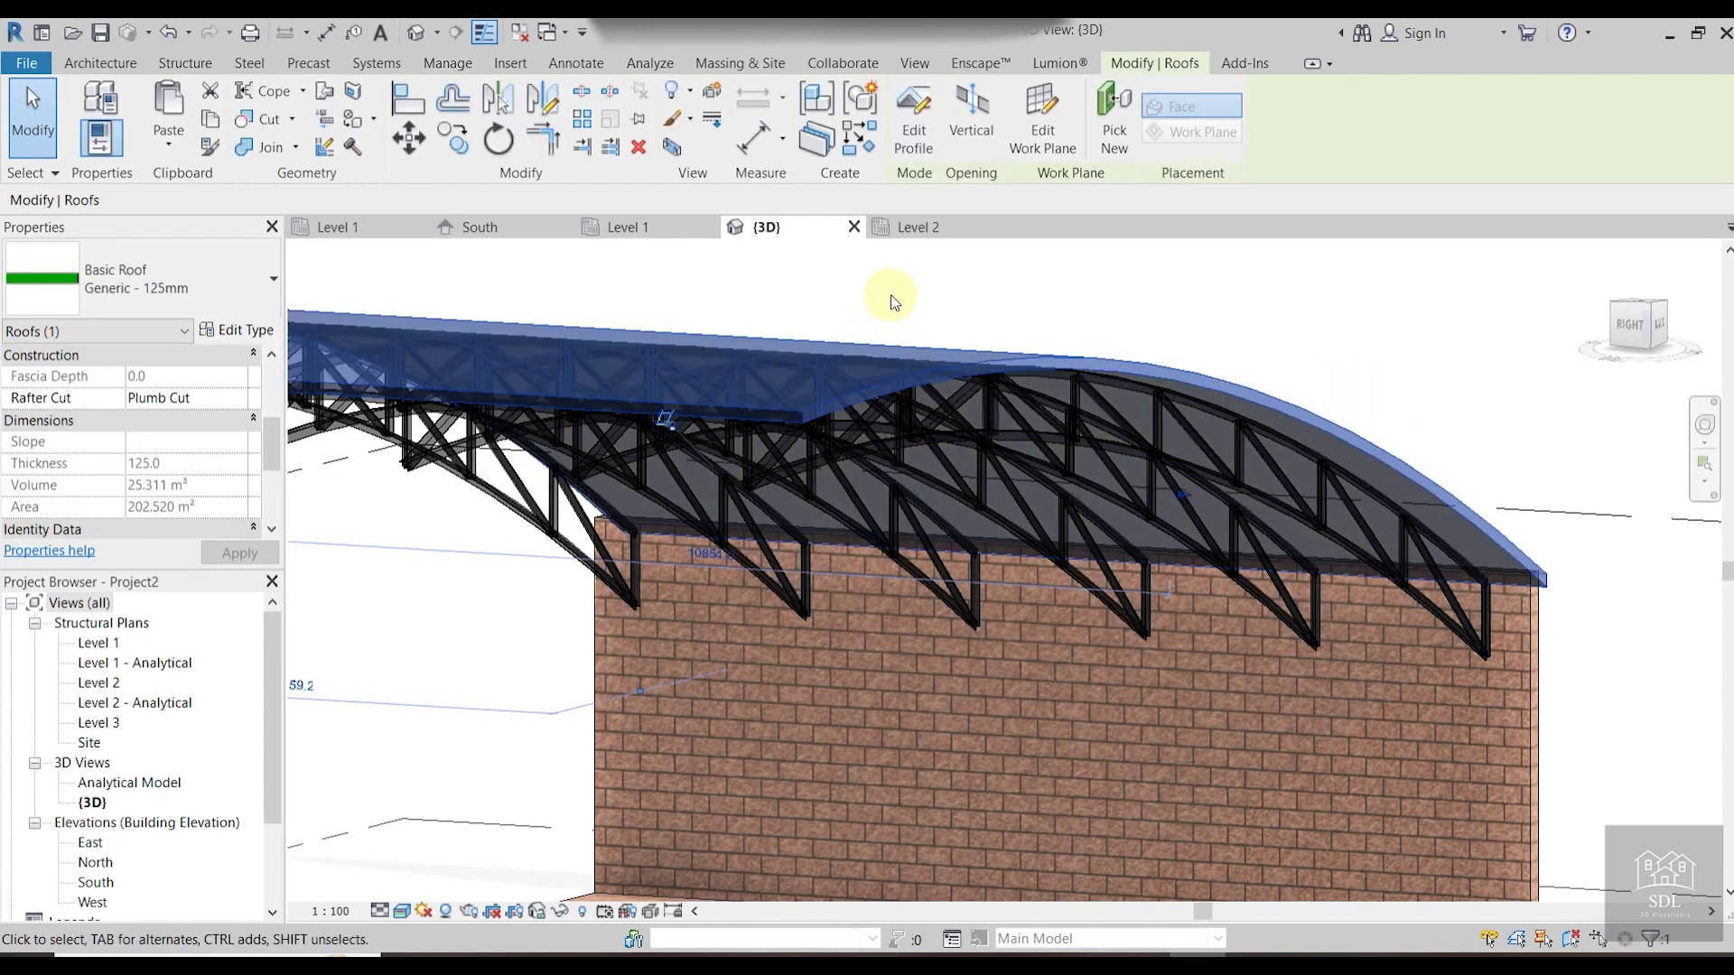
scroll(1041, 319, down, 2)
click(1108, 321)
shift+middle_drag(1122, 337, 1282, 451)
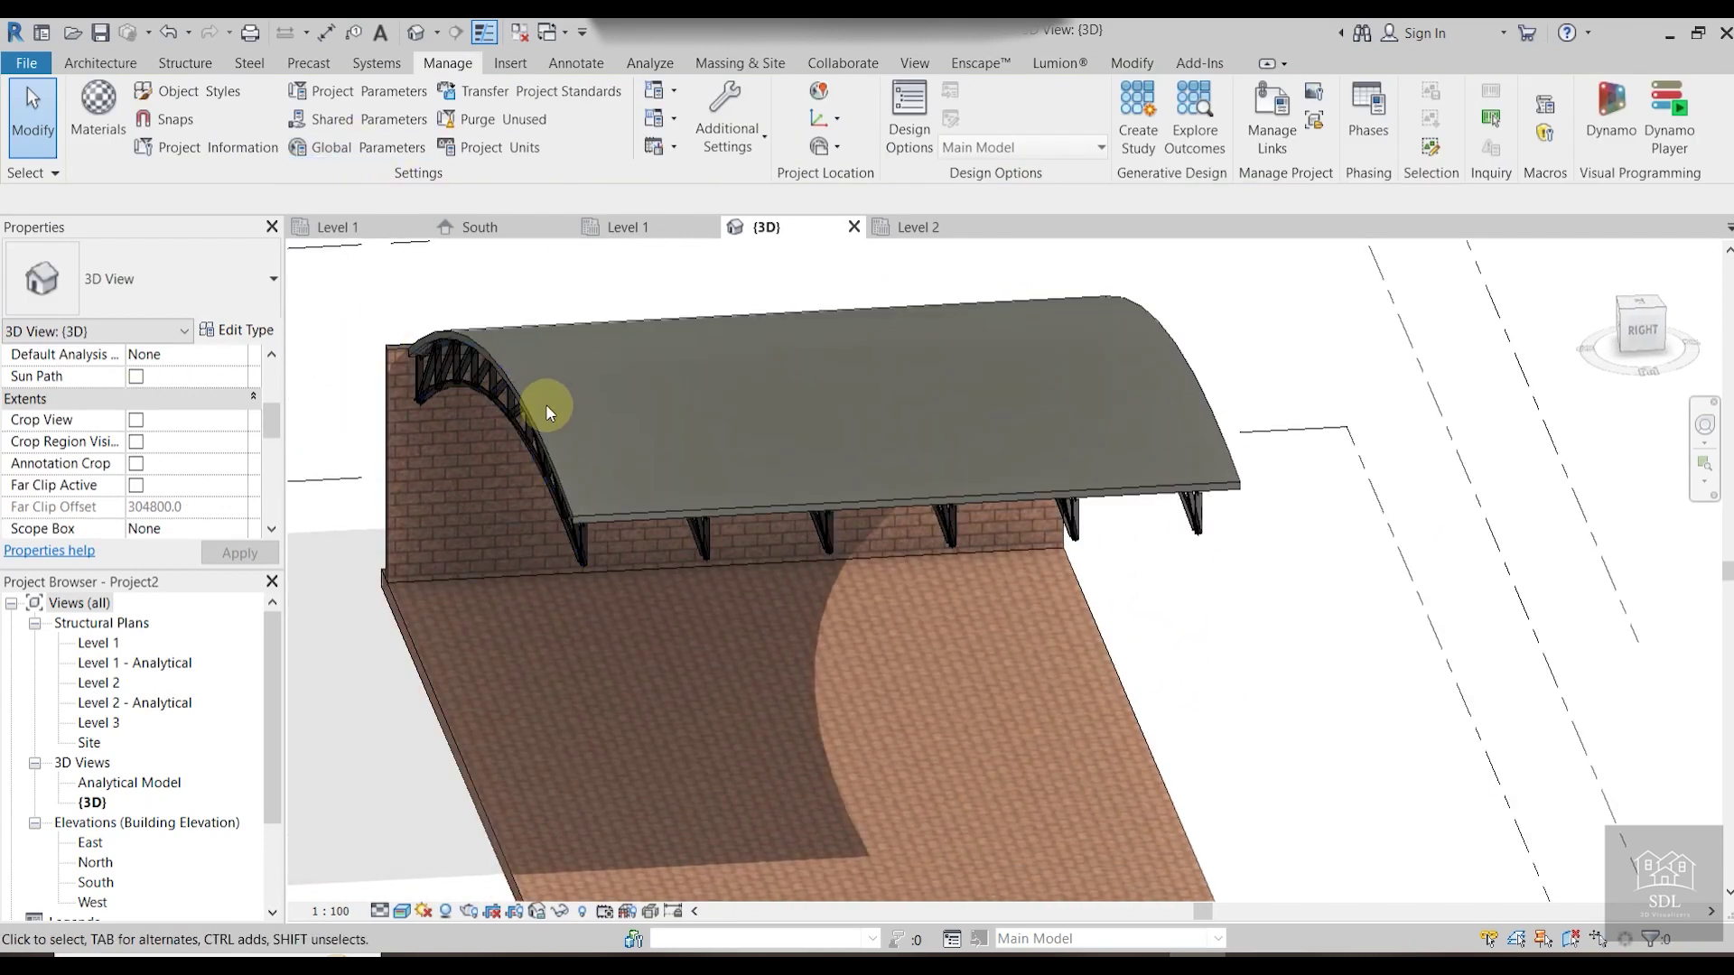
Set the structure layer's material in the arched roof's Generic - 125mm type to 01 ROOF and accept the type changes.
click(542, 428)
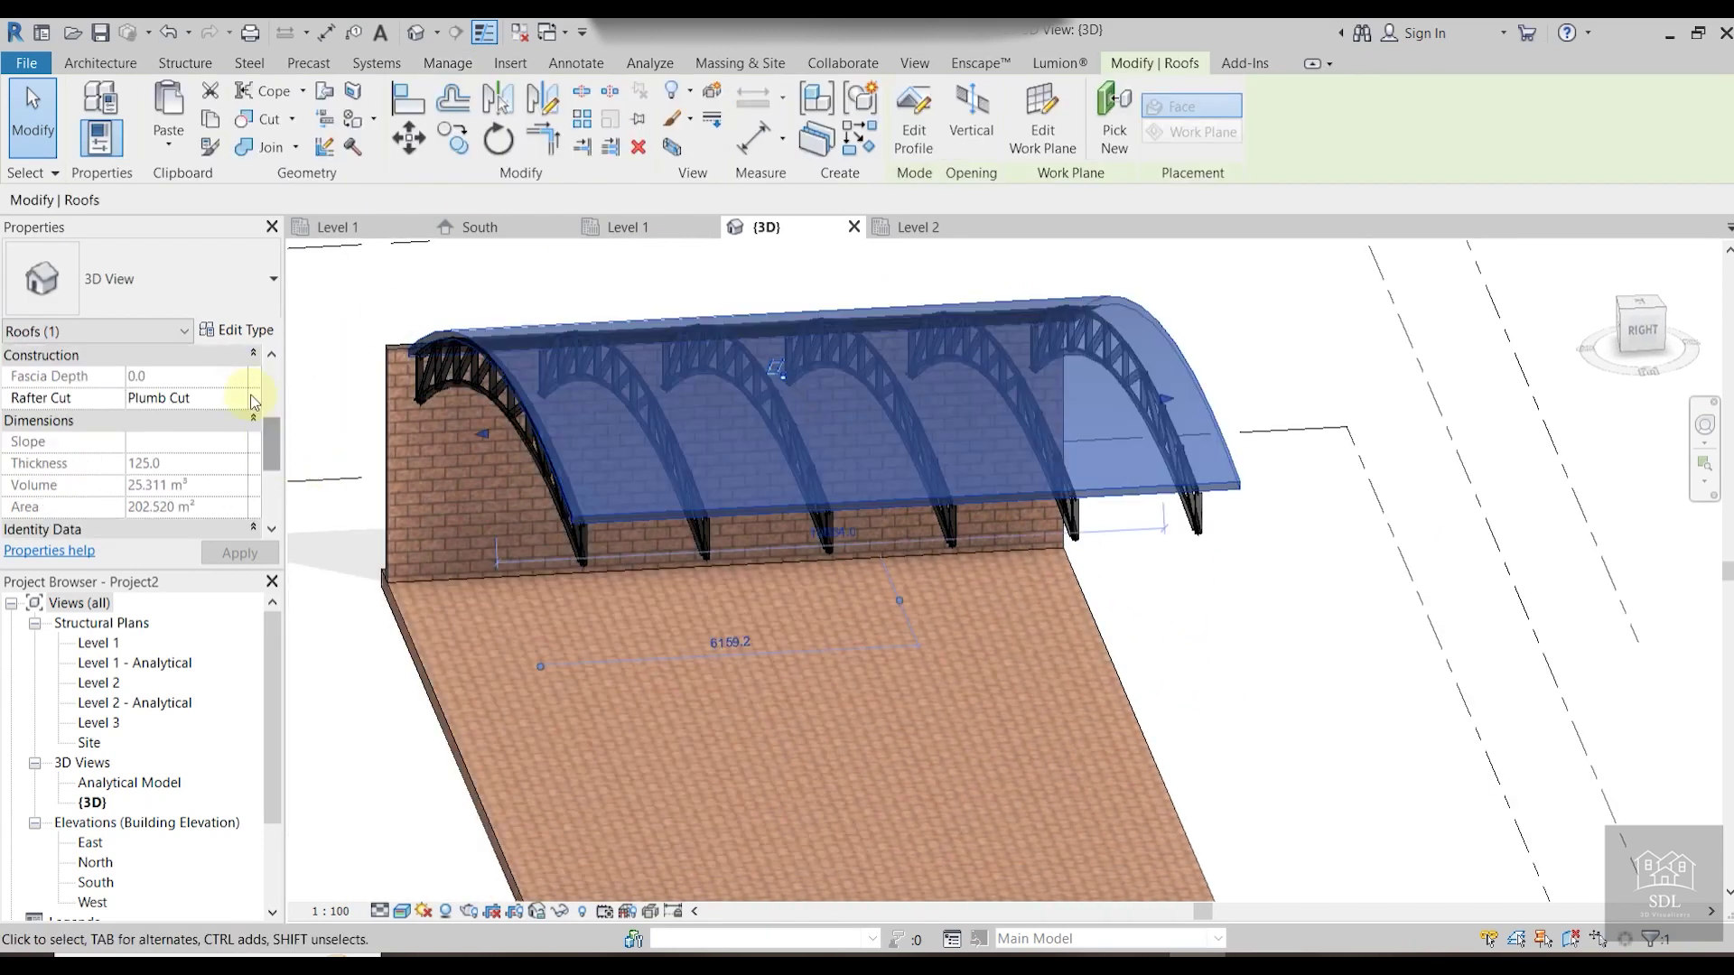
click(242, 331)
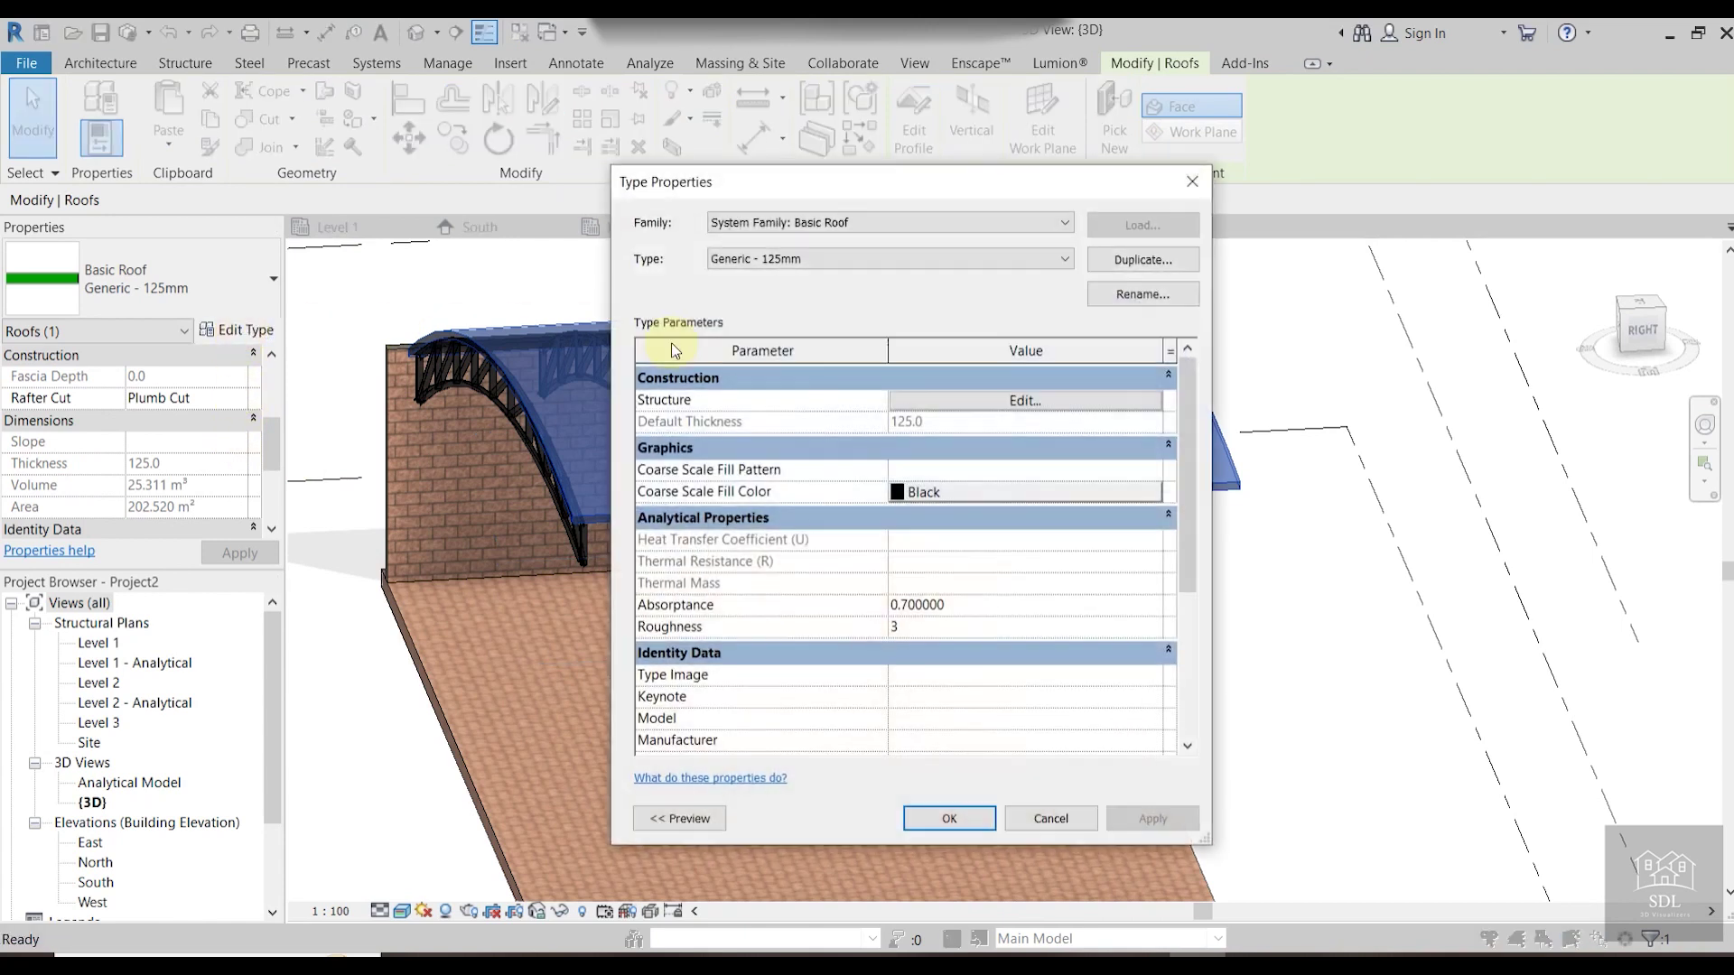
click(1076, 402)
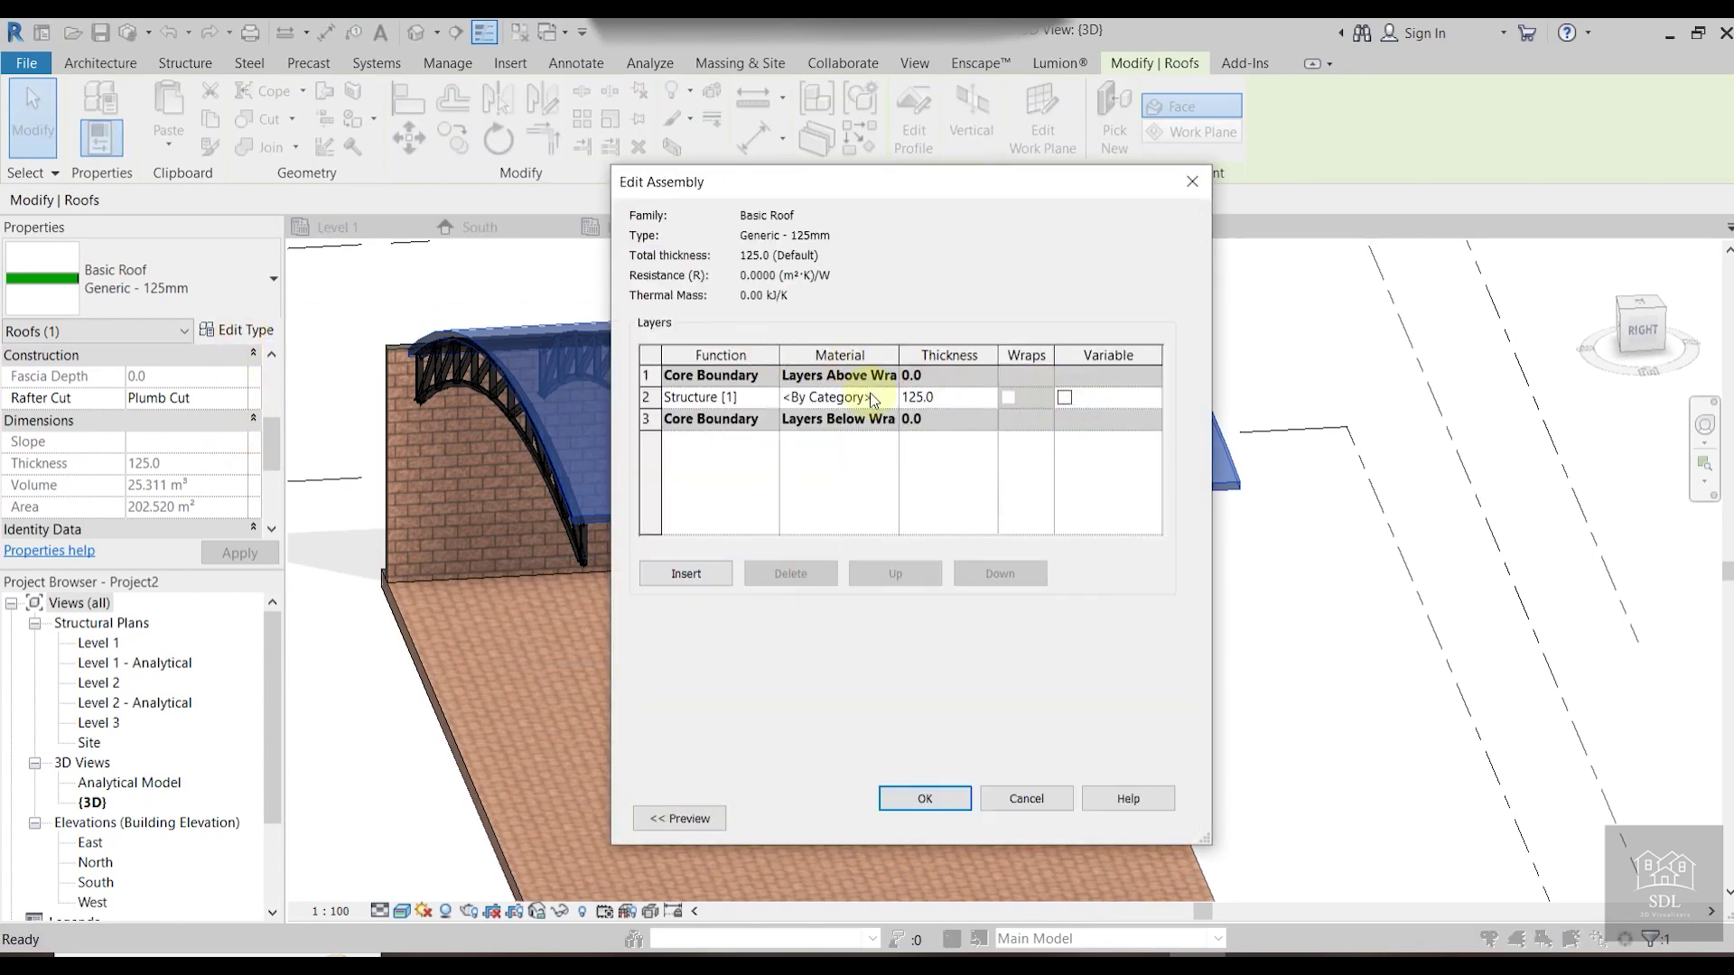
click(891, 398)
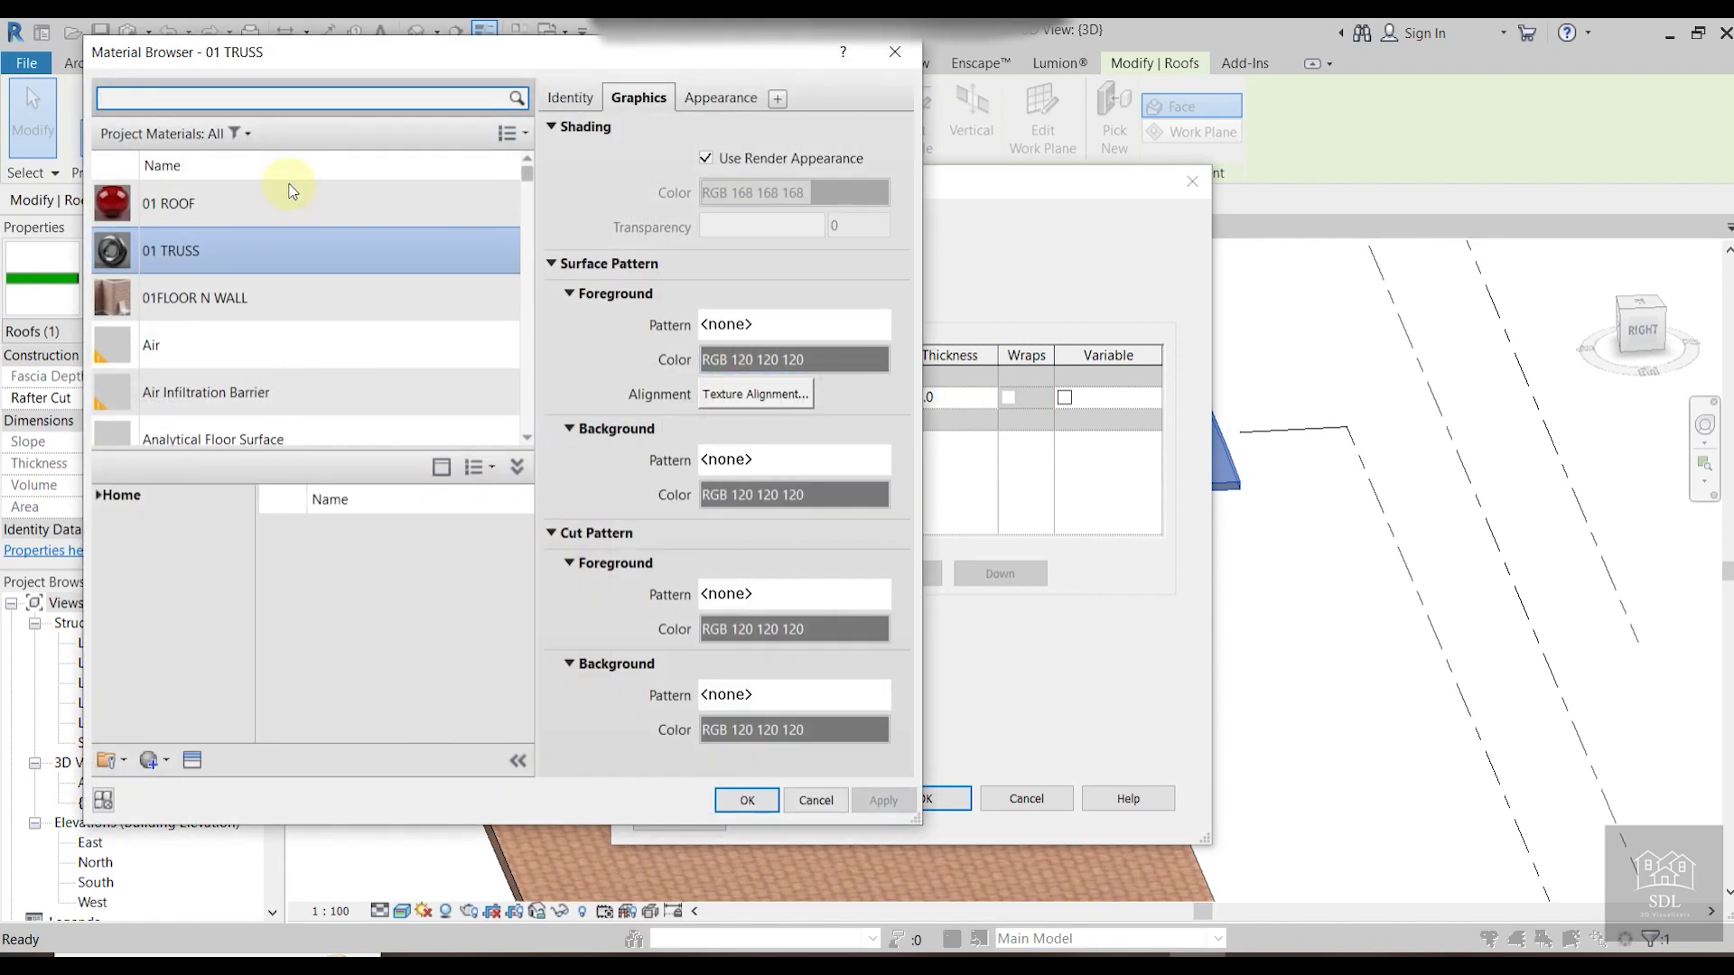
click(278, 215)
click(747, 799)
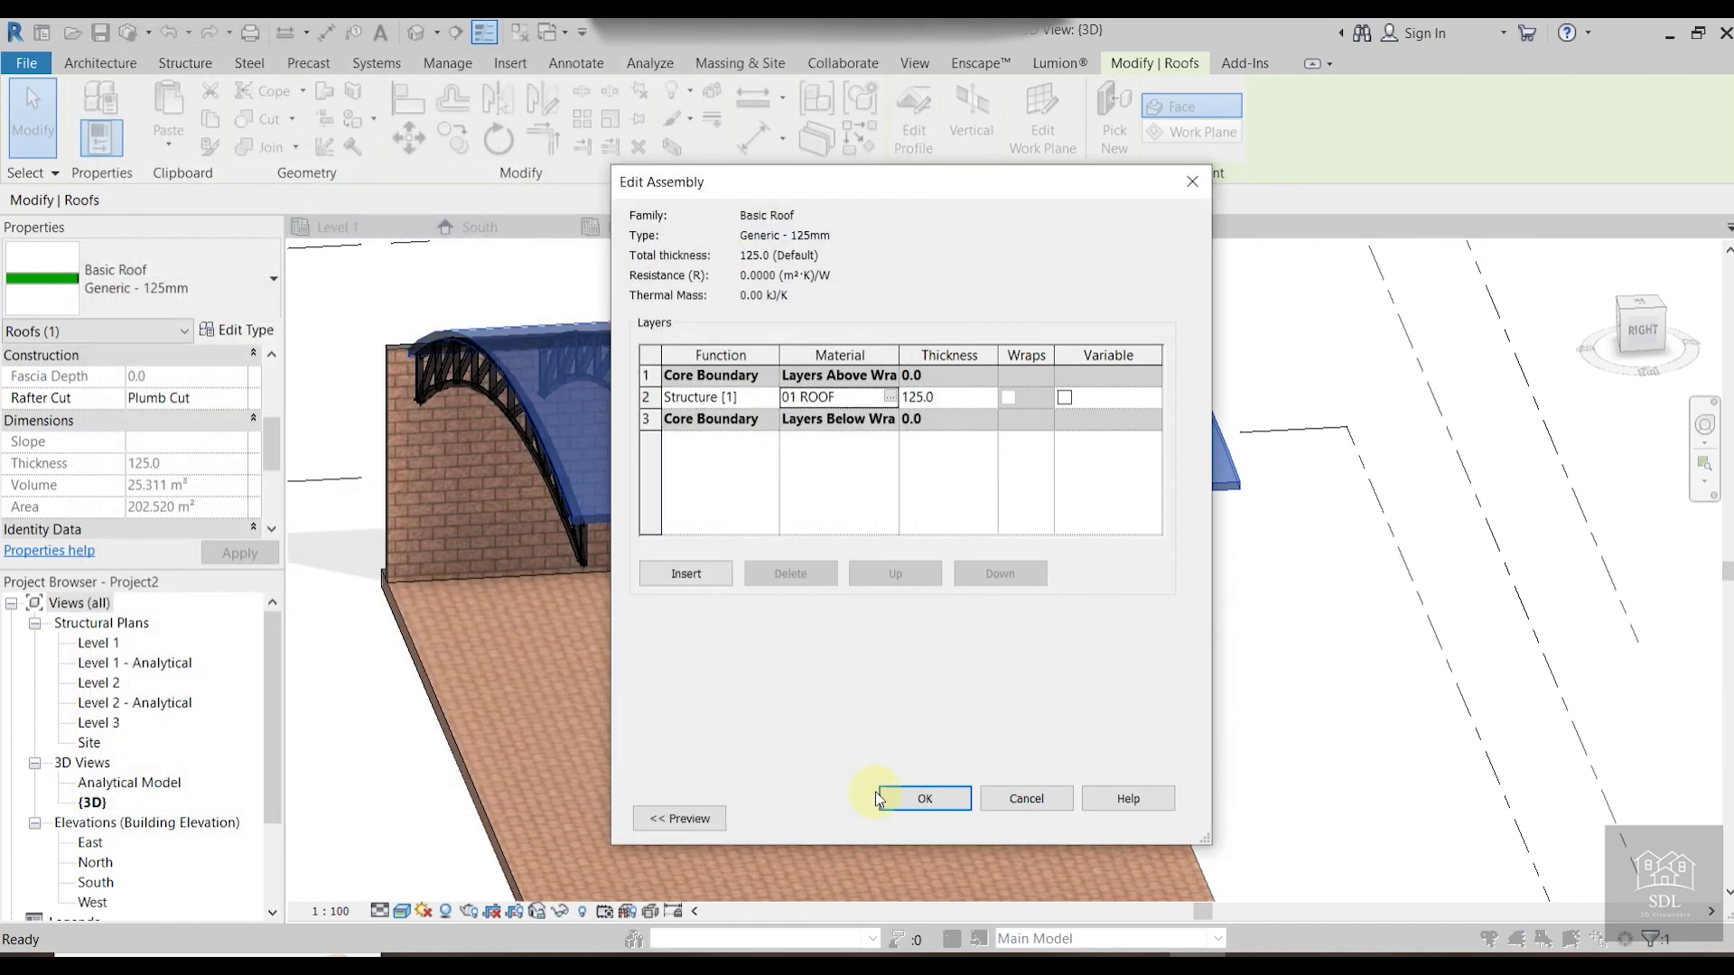
click(926, 797)
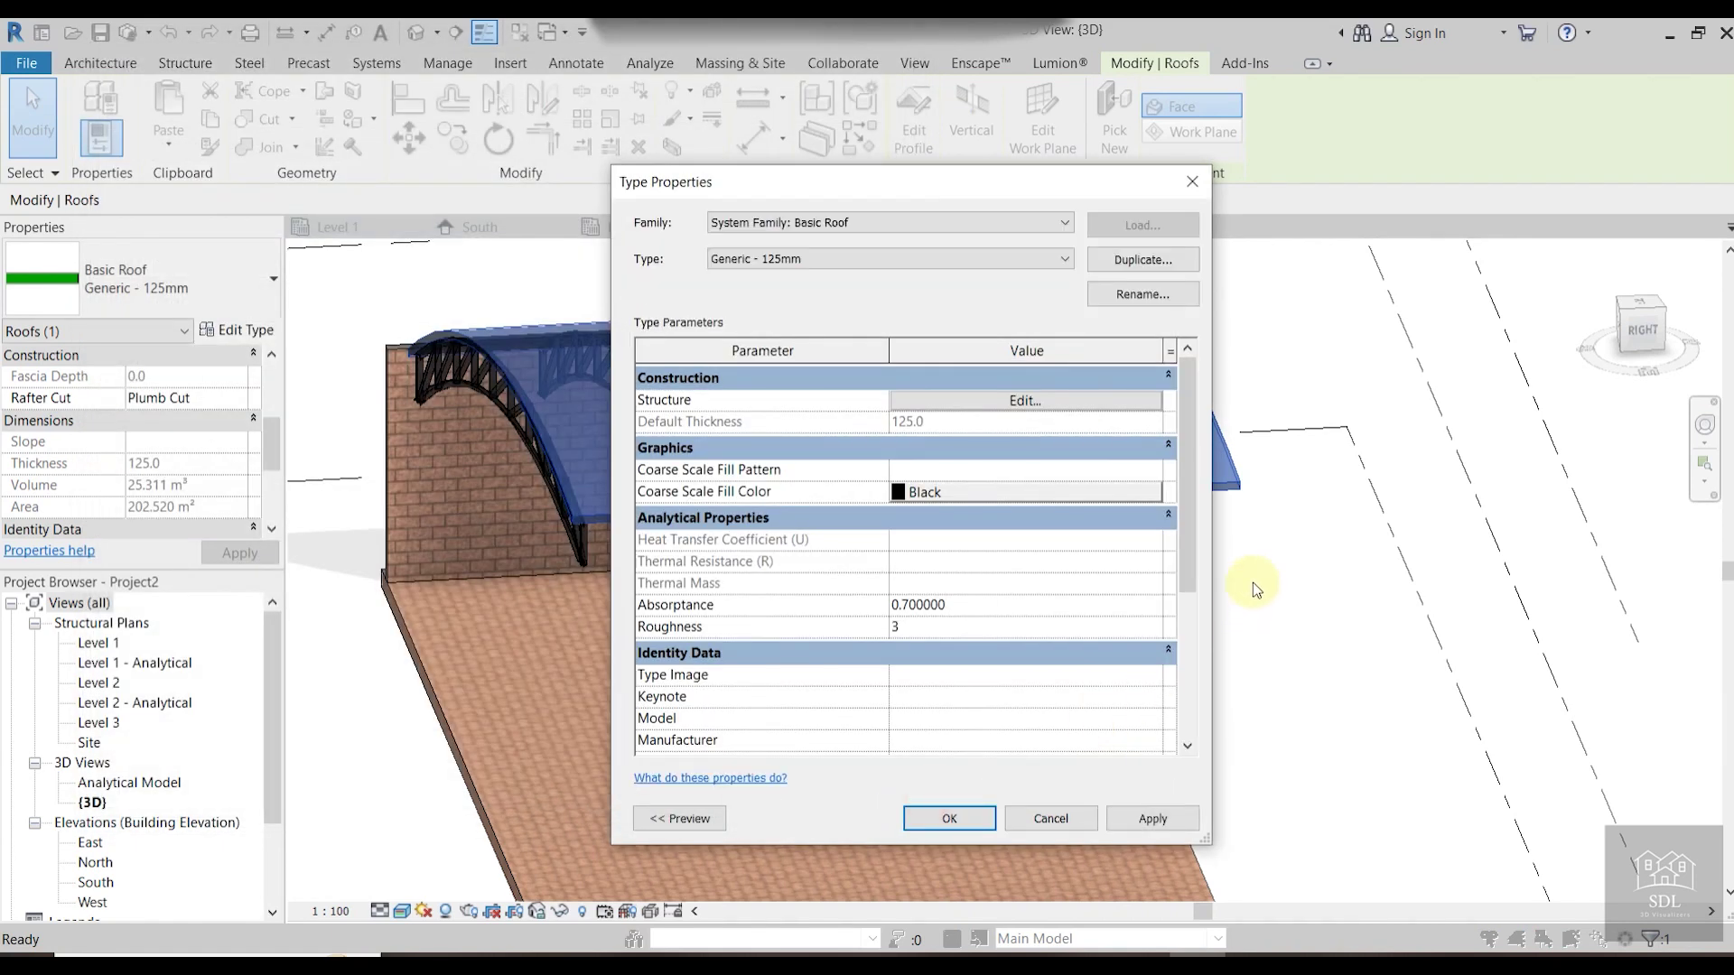
click(982, 818)
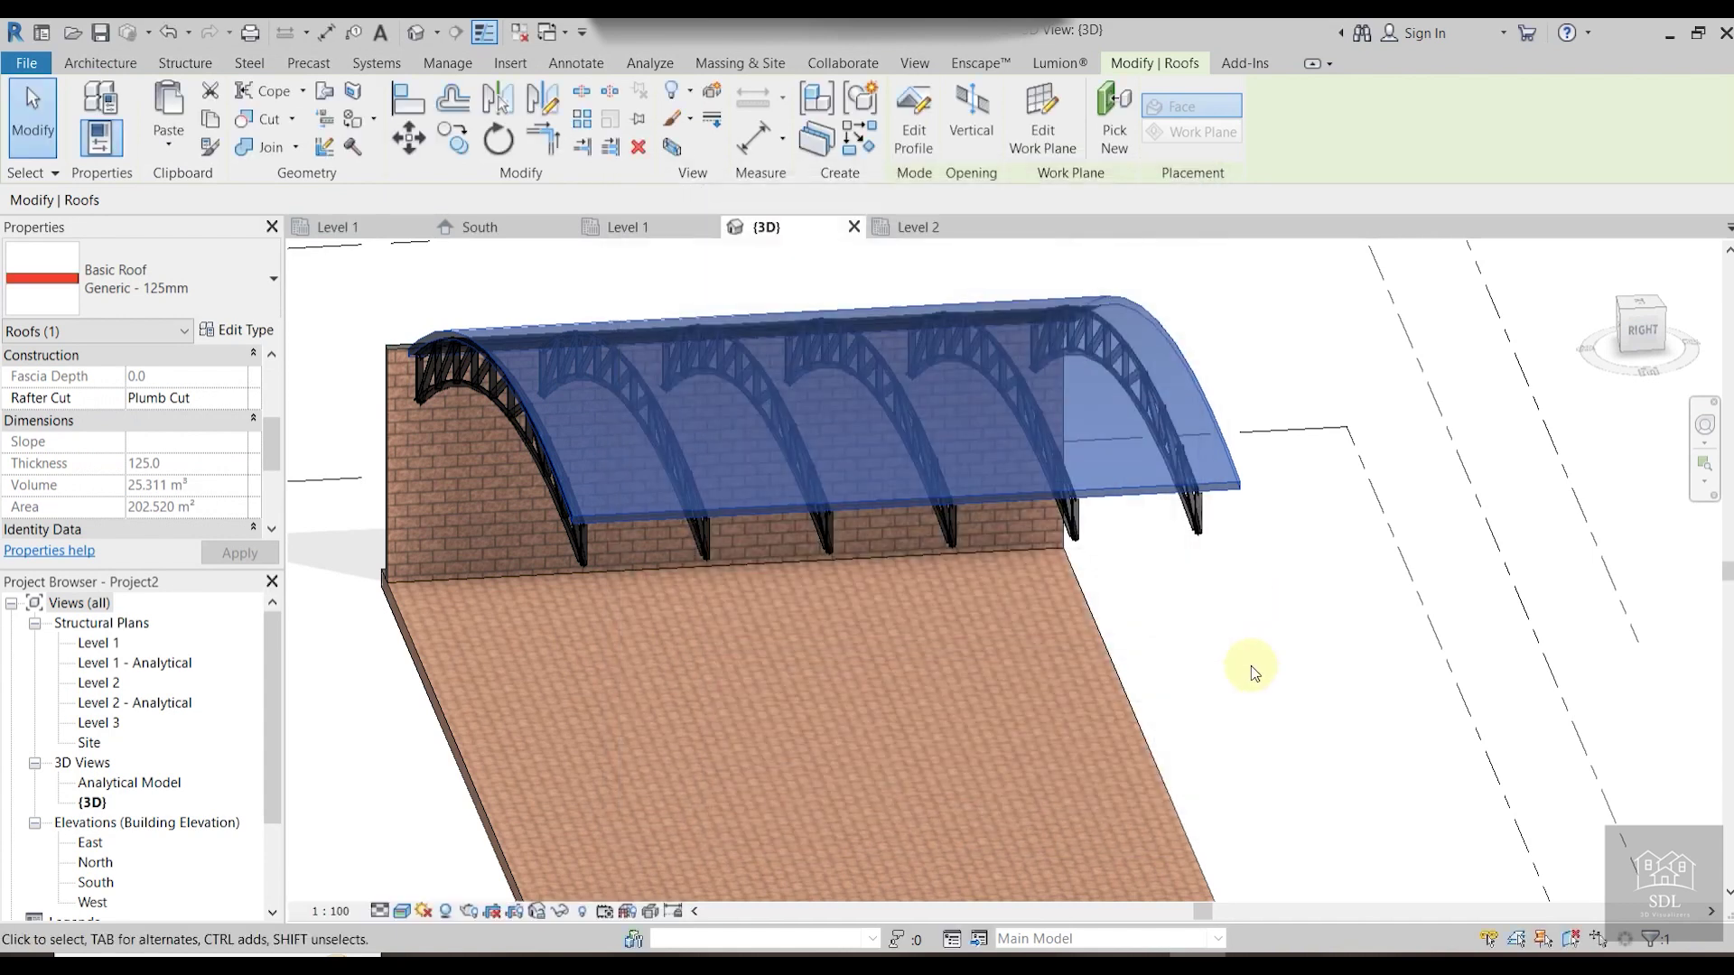
click(1230, 655)
Show the whole model in the Hidden Line visual style and inspect it from the opposite side.
scroll(1229, 655, down, 1)
shift+middle_drag(1229, 691, 1170, 656)
scroll(1170, 657, down, 2)
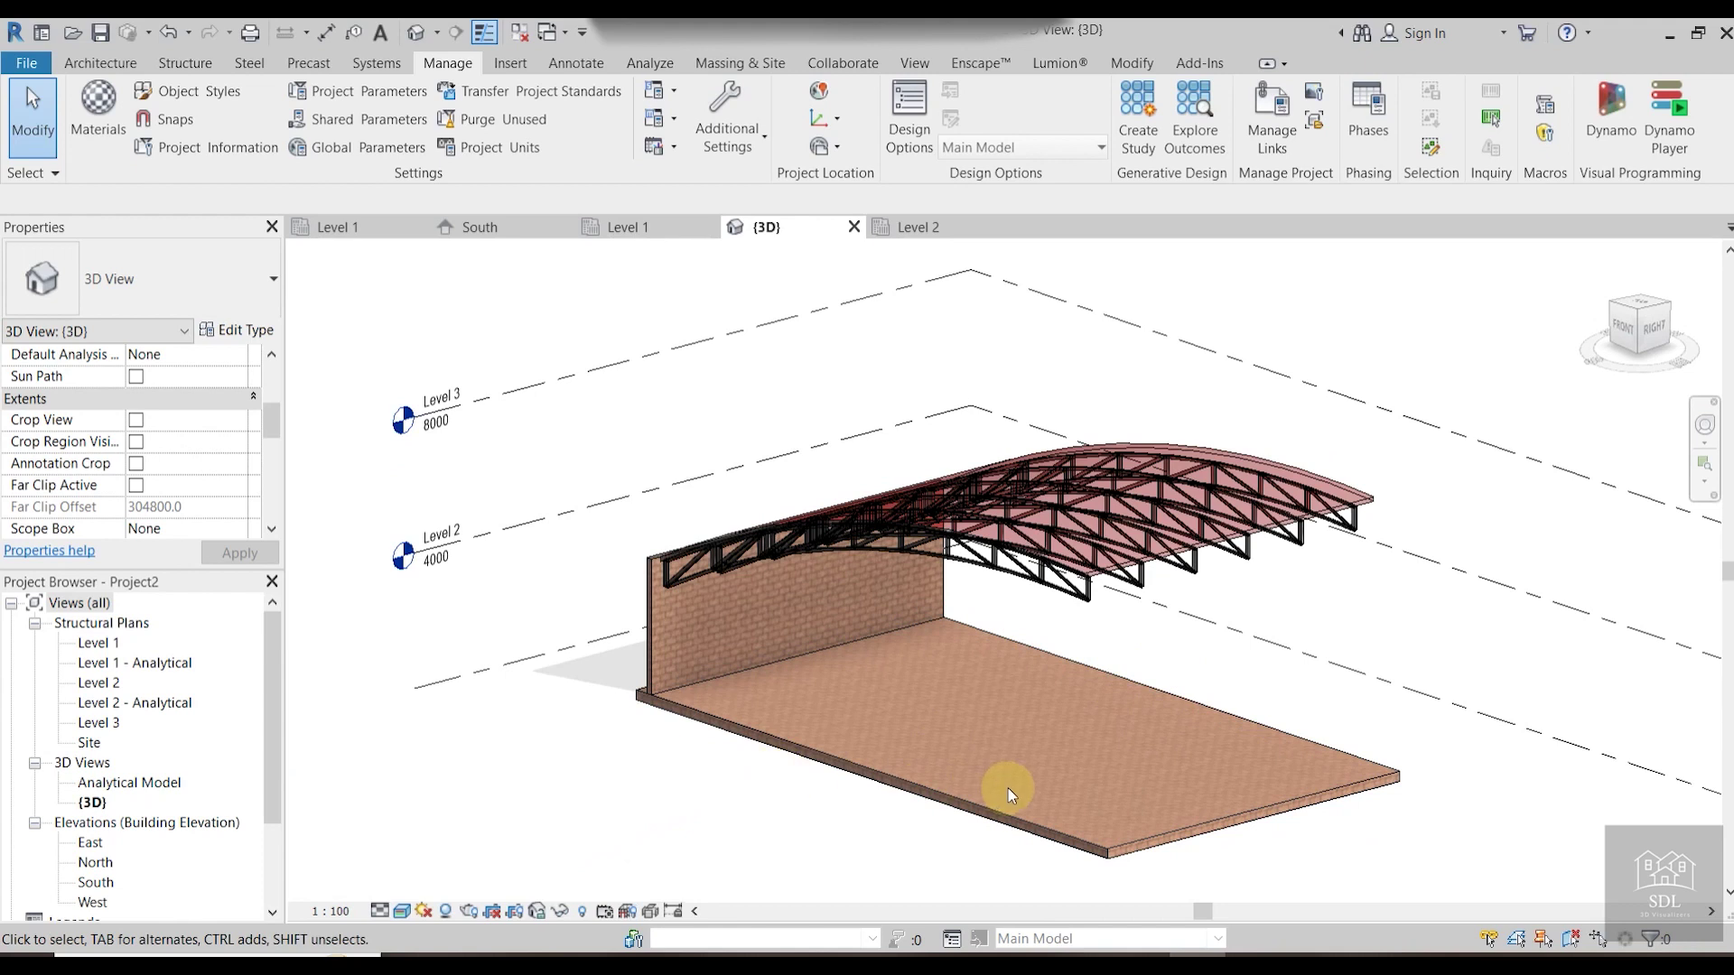
middle_drag(1065, 782, 921, 777)
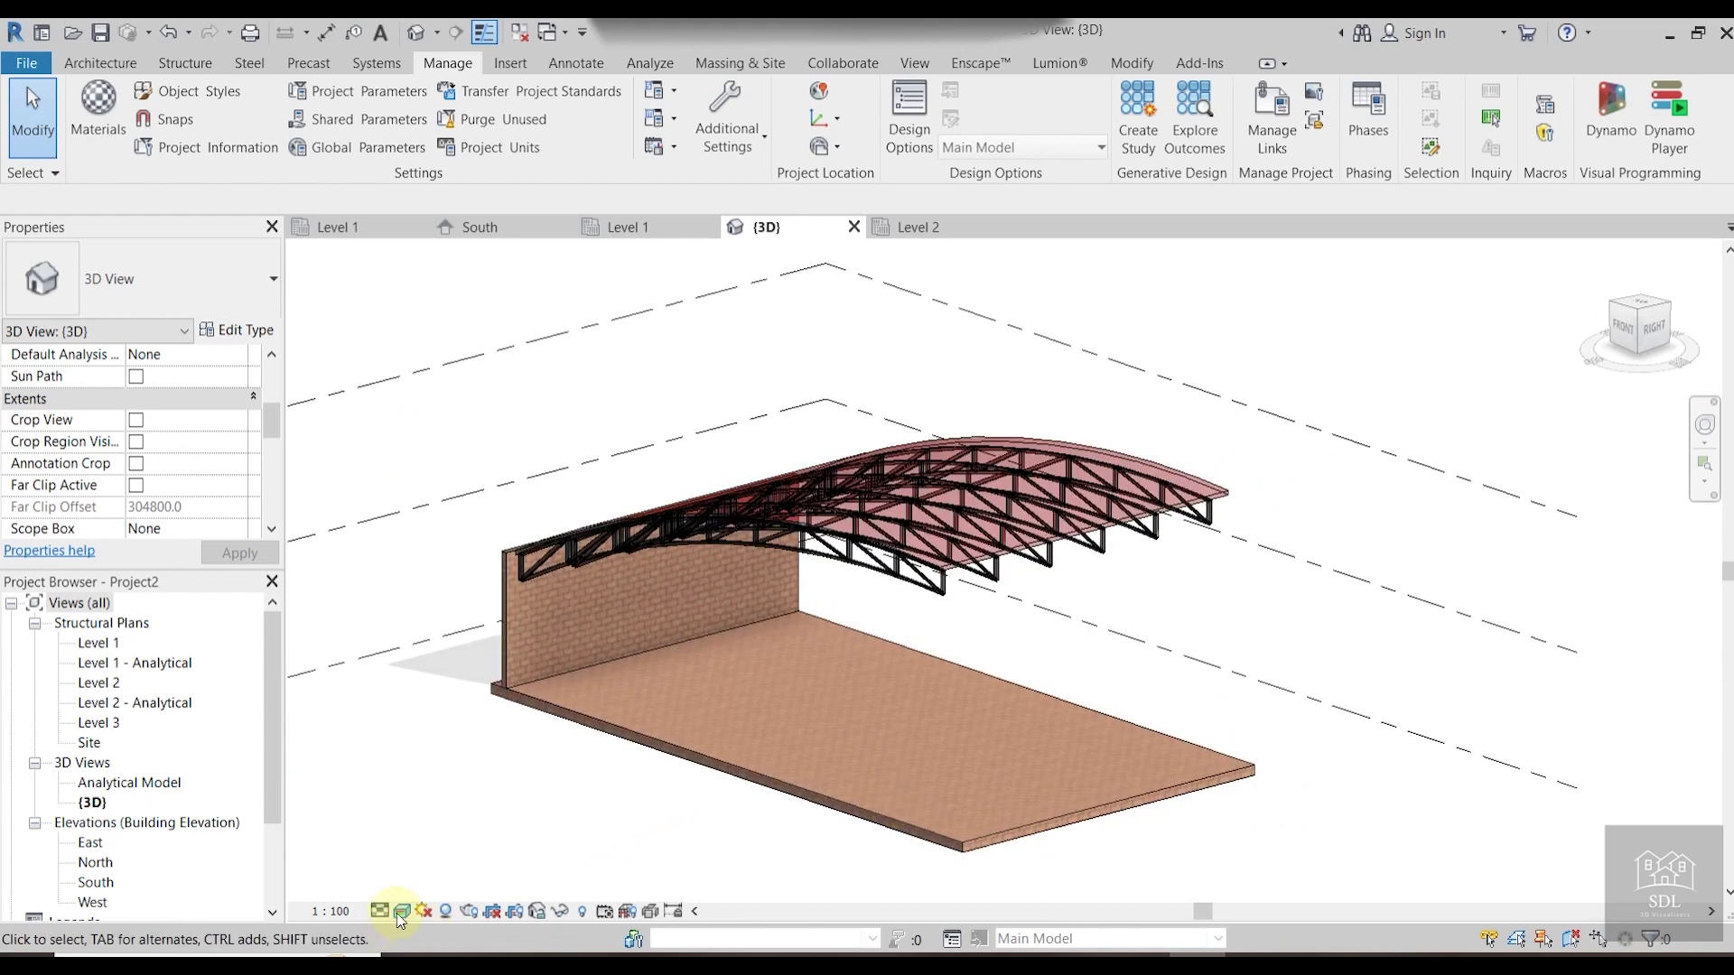
click(400, 914)
click(461, 824)
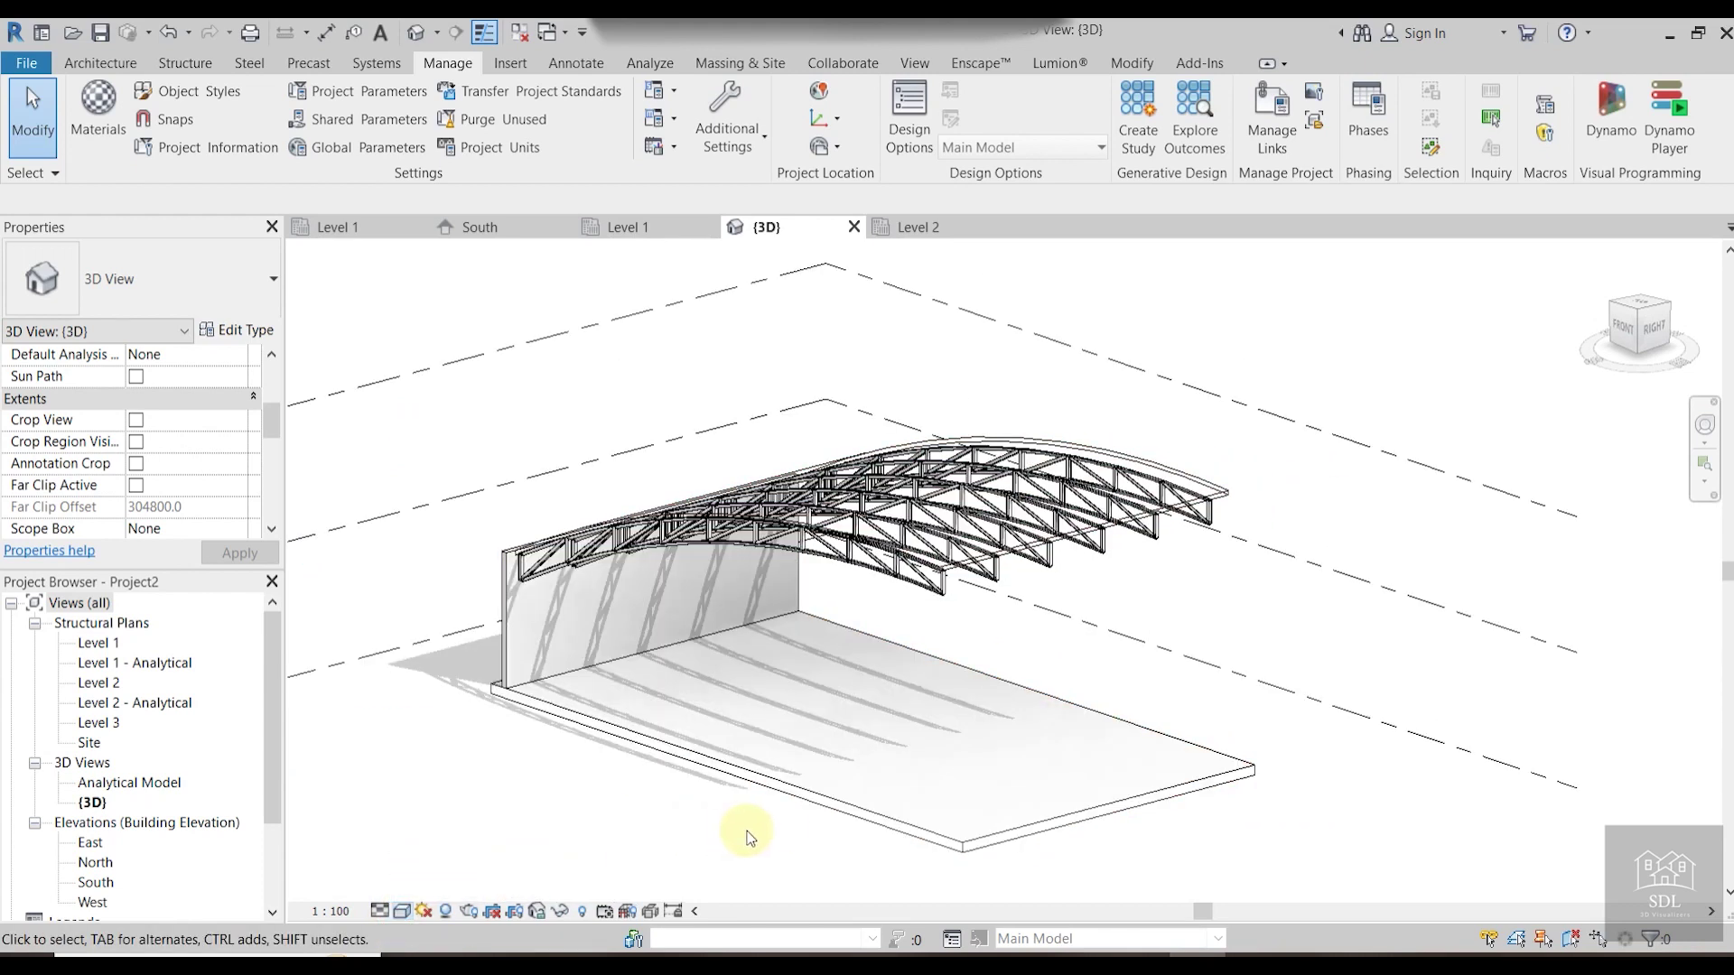
shift+middle_drag(760, 846, 336, 921)
Set the 3D view's detail level to Fine and its visual style to Shaded.
click(445, 908)
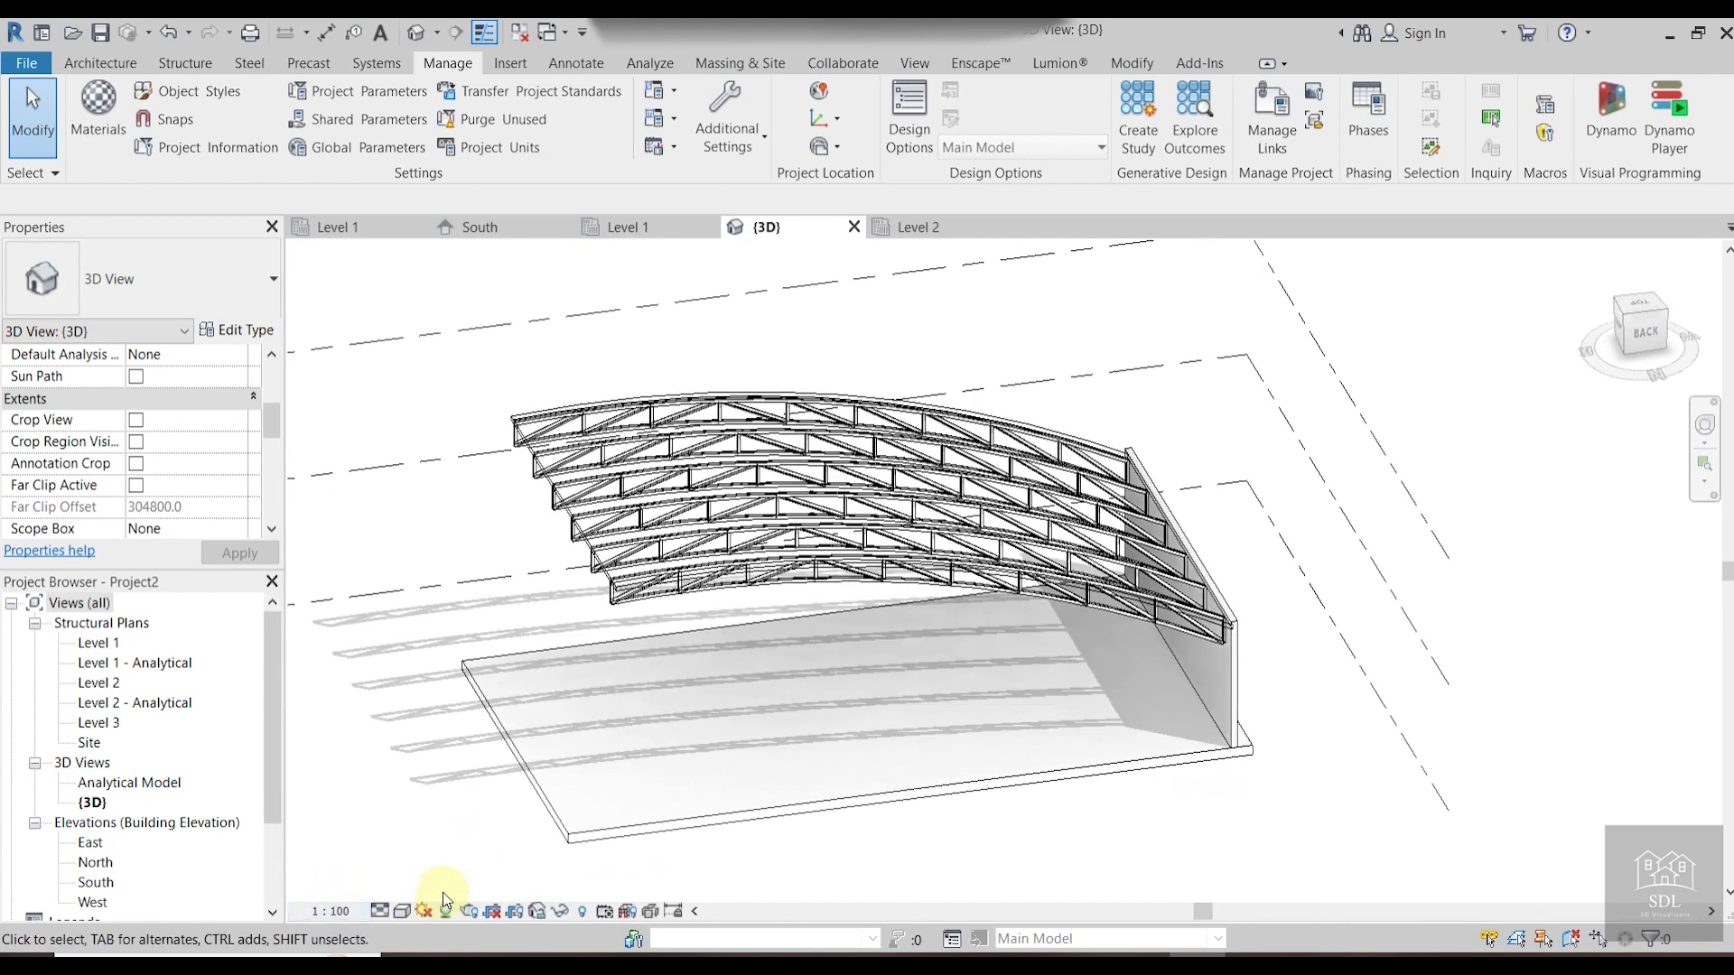
click(381, 911)
click(411, 889)
click(401, 911)
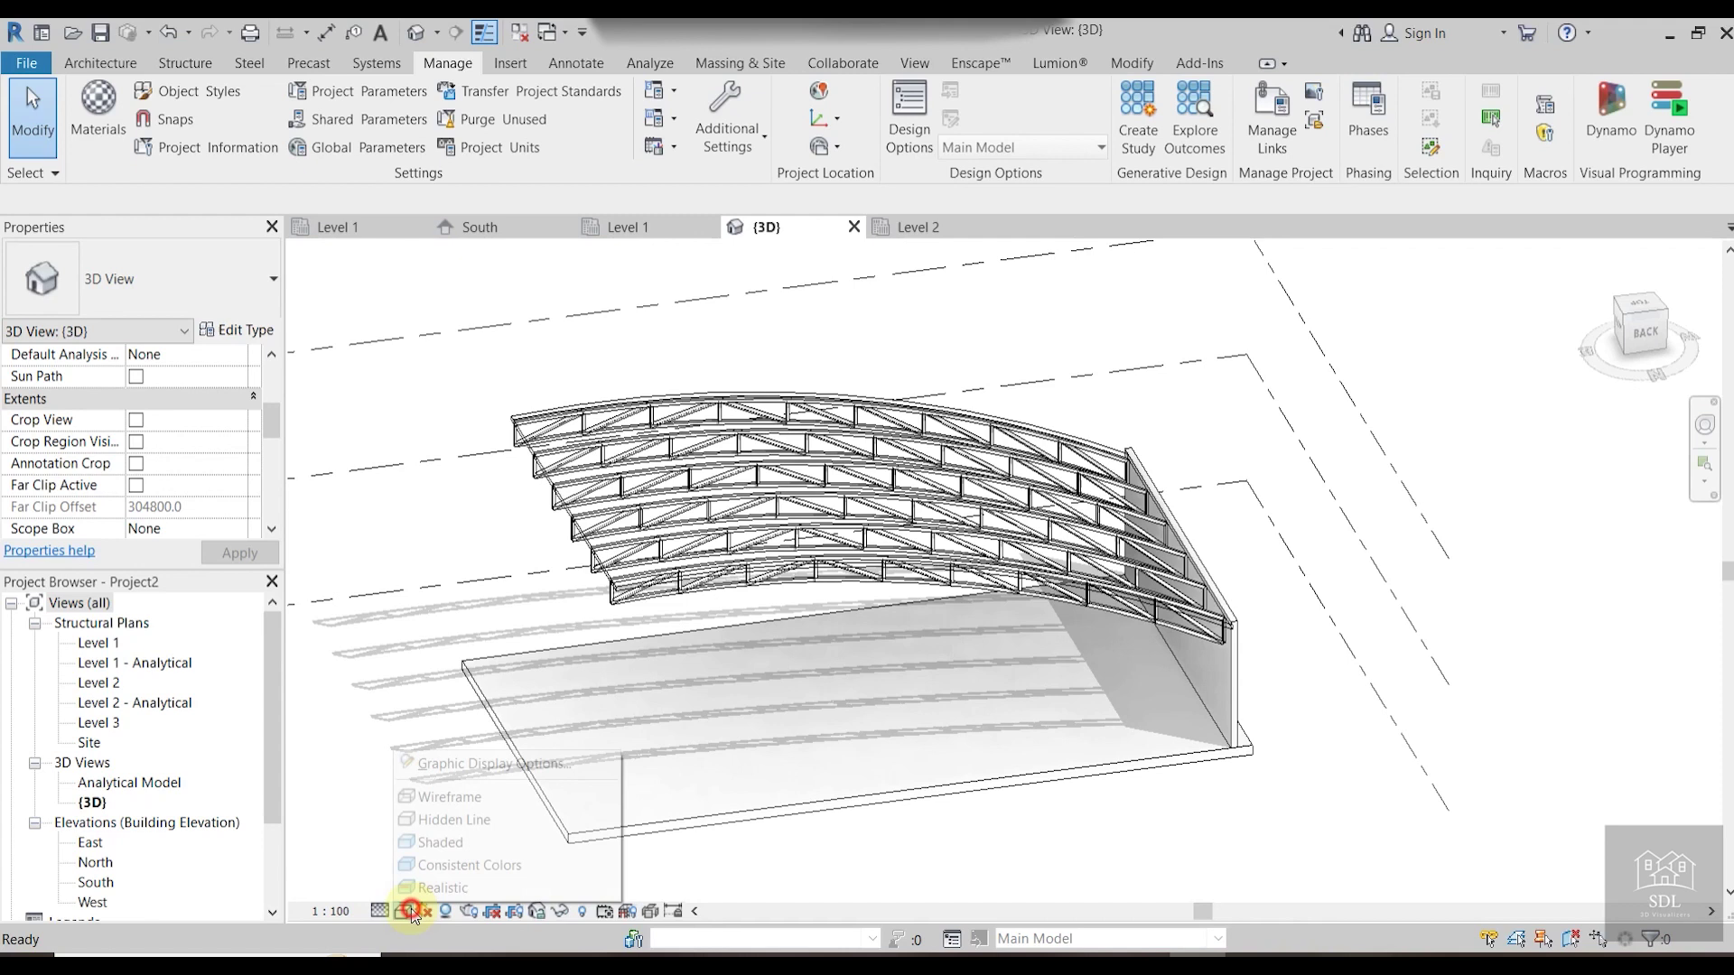
click(440, 841)
mouse_move(859, 779)
shift+middle_down()
mouse_move(1315, 766)
mouse_move(1122, 761)
shift+middle_up()
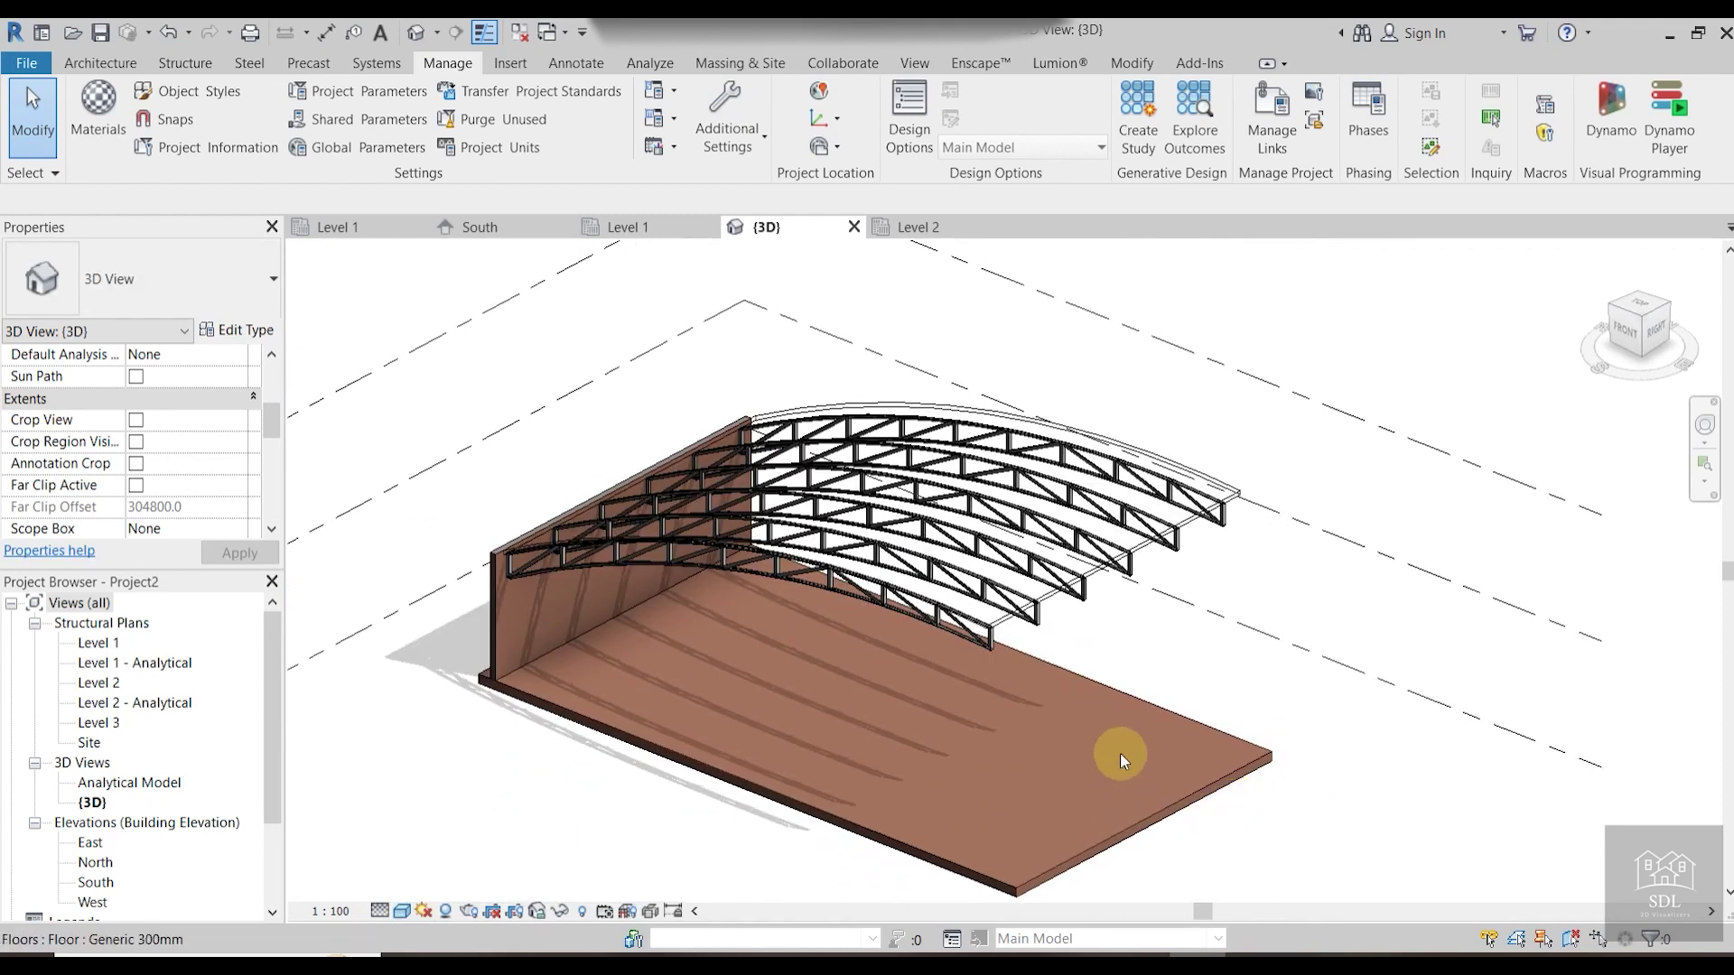
Preview the model in Consistent Colors, return the view to Realistic and inspect the finished structure from several sides.
click(409, 913)
click(452, 861)
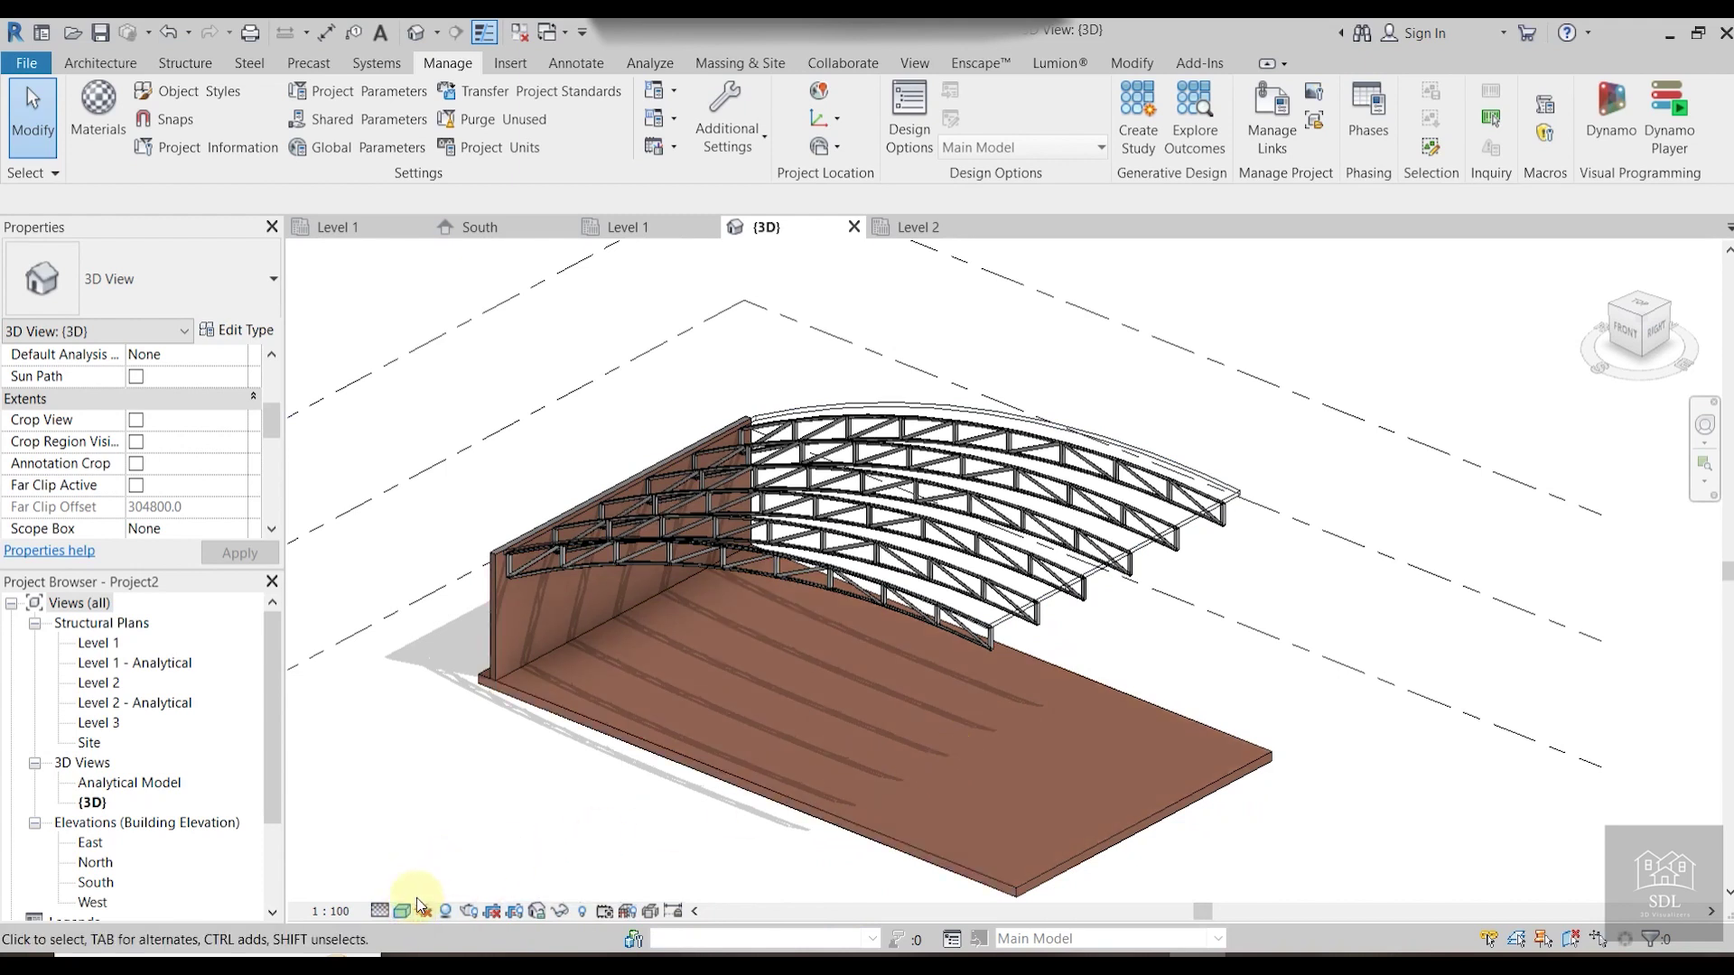
click(406, 913)
click(452, 883)
shift+middle_drag(1063, 723, 1053, 657)
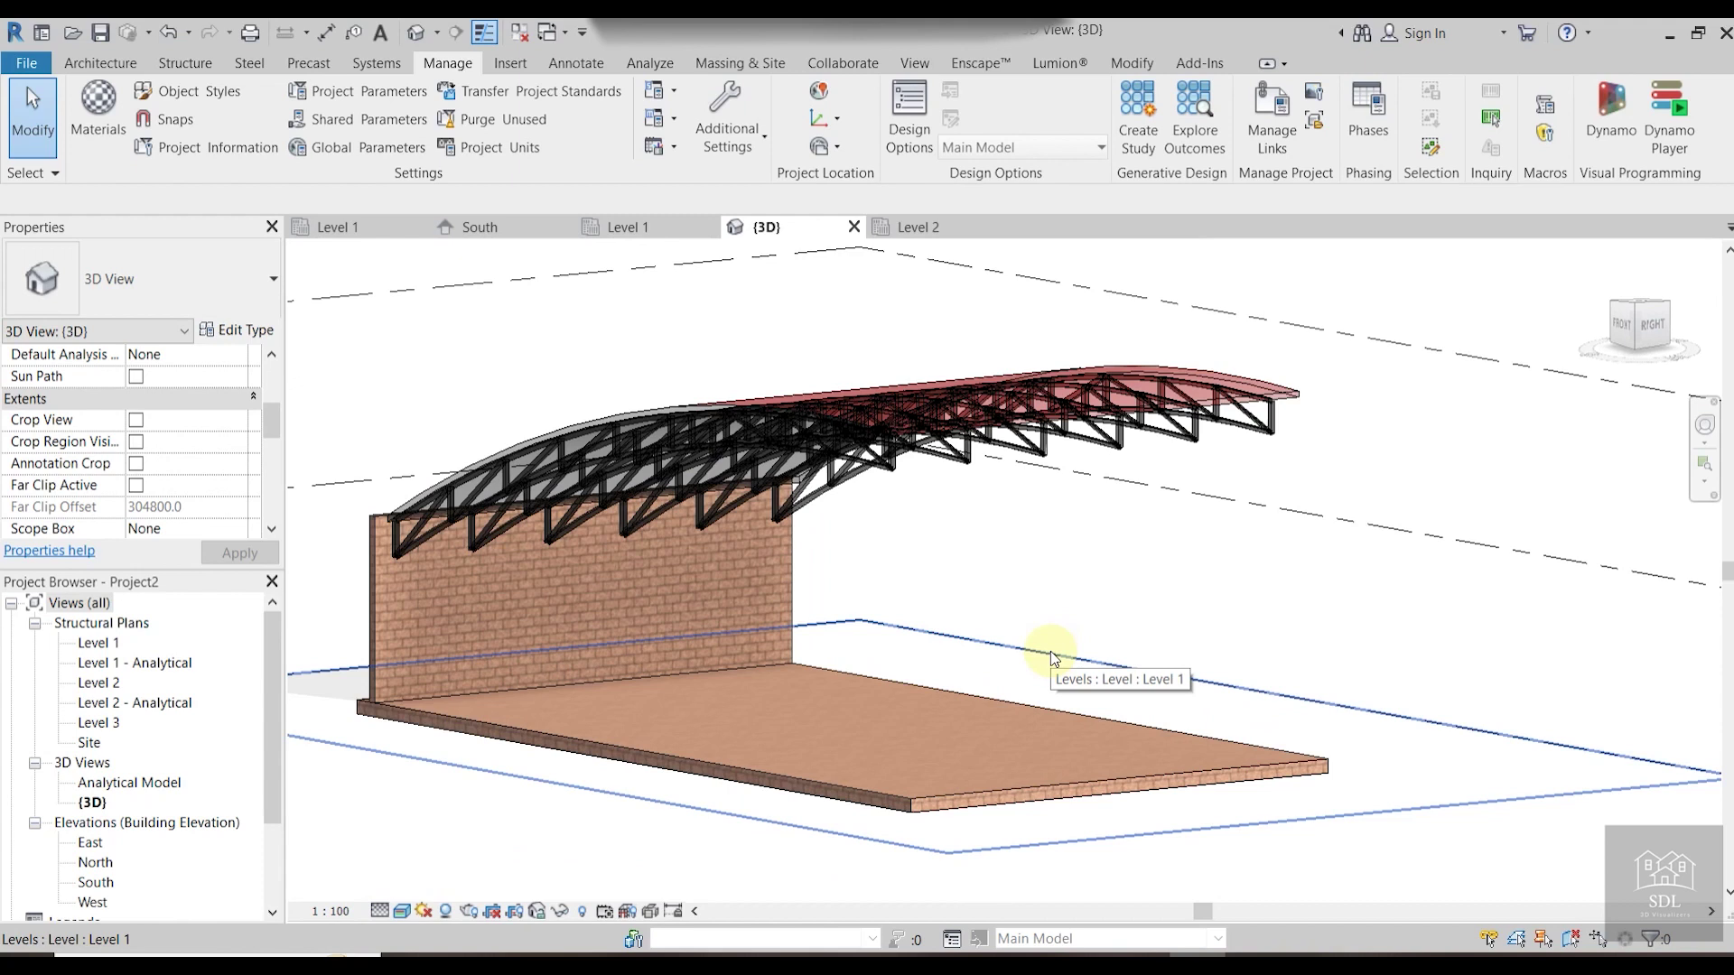
shift+middle_drag(1002, 724, 795, 733)
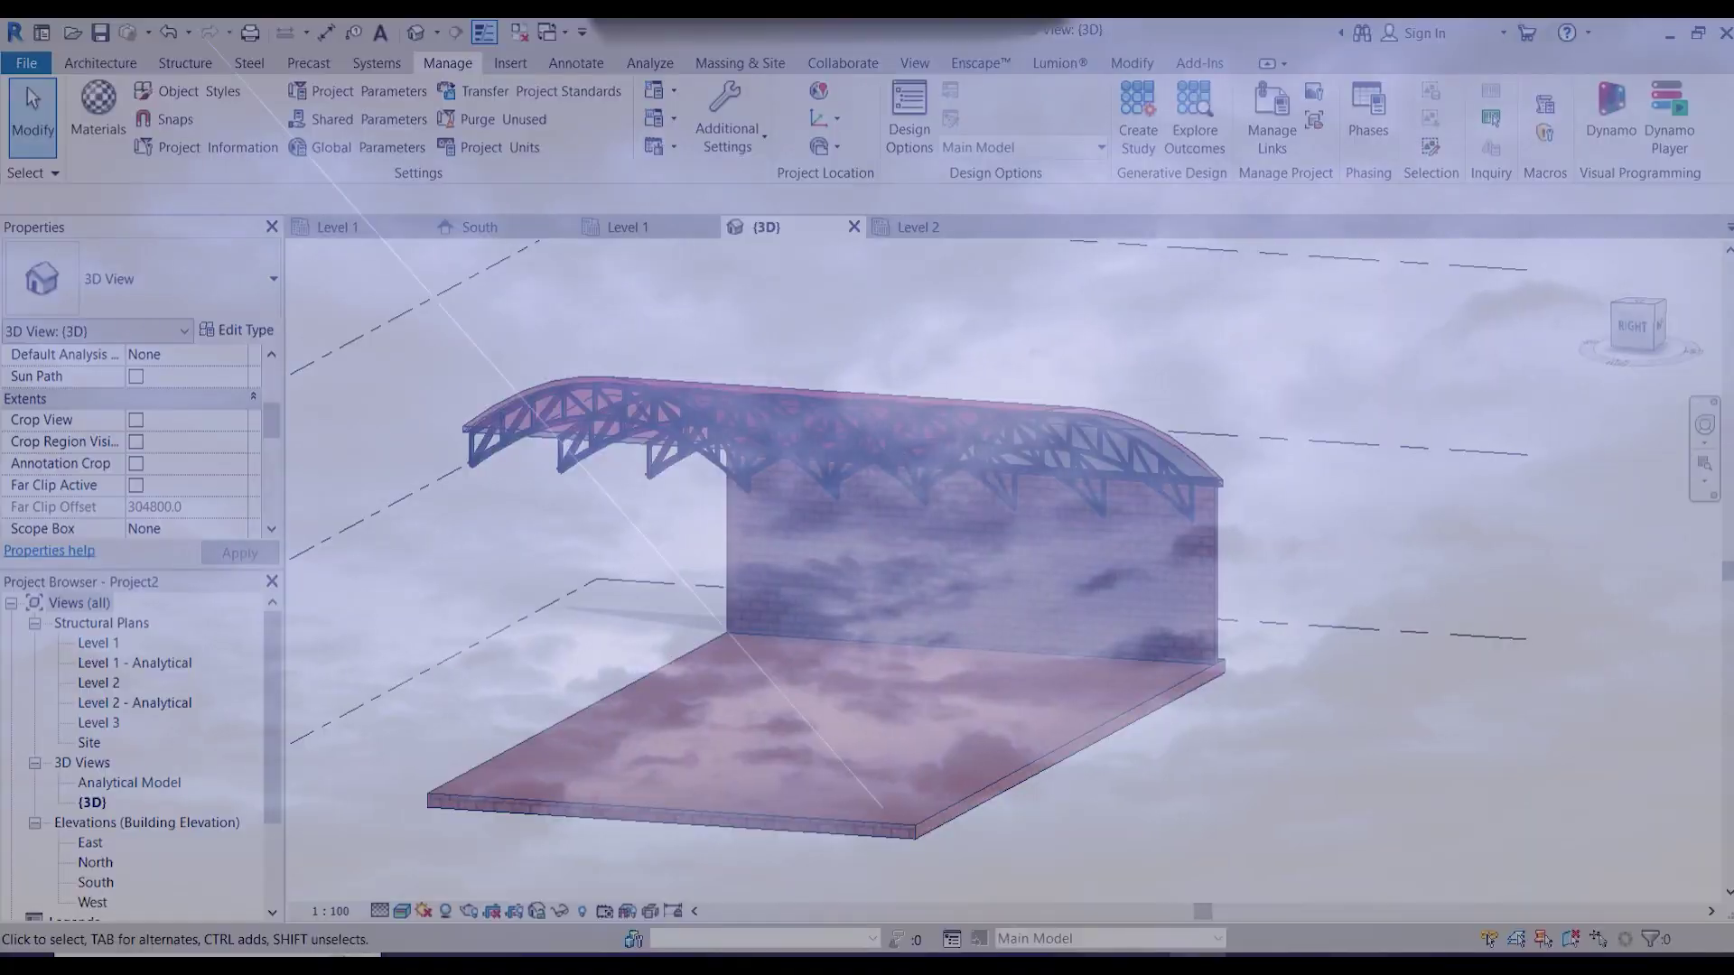